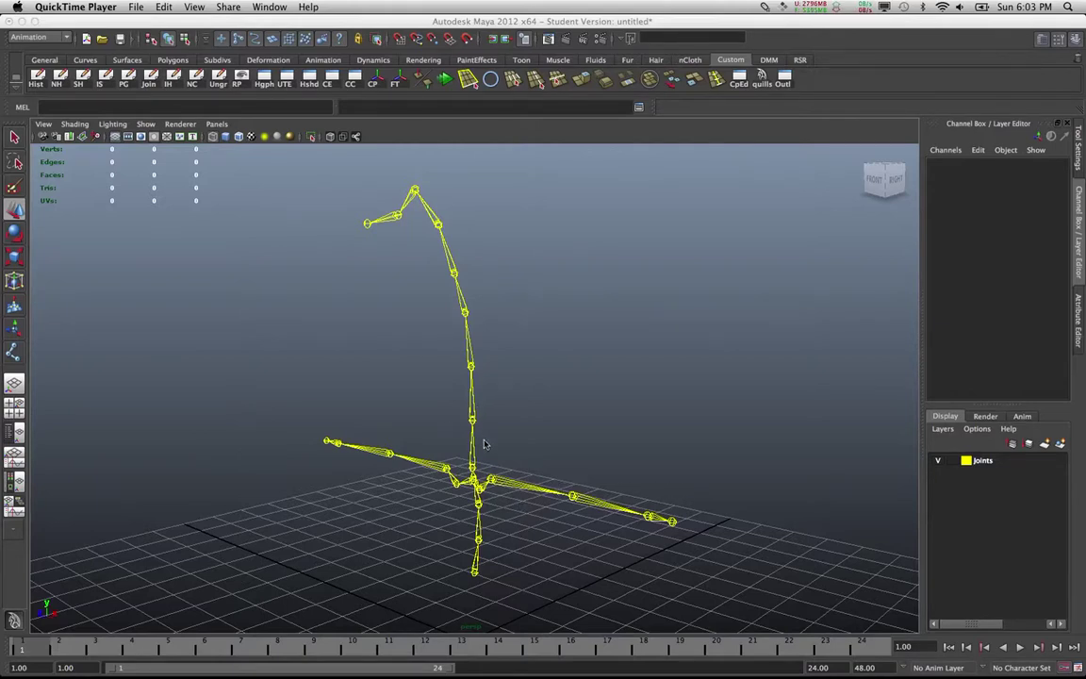
Inspect the skeleton from several angles and step through the joint hierarchy between spine3 and the neck chain, finishing on neck1.
{"action": "left_click_drag", "start_coordinate": [485, 444], "coordinate": [424, 441], "text": "alt"}
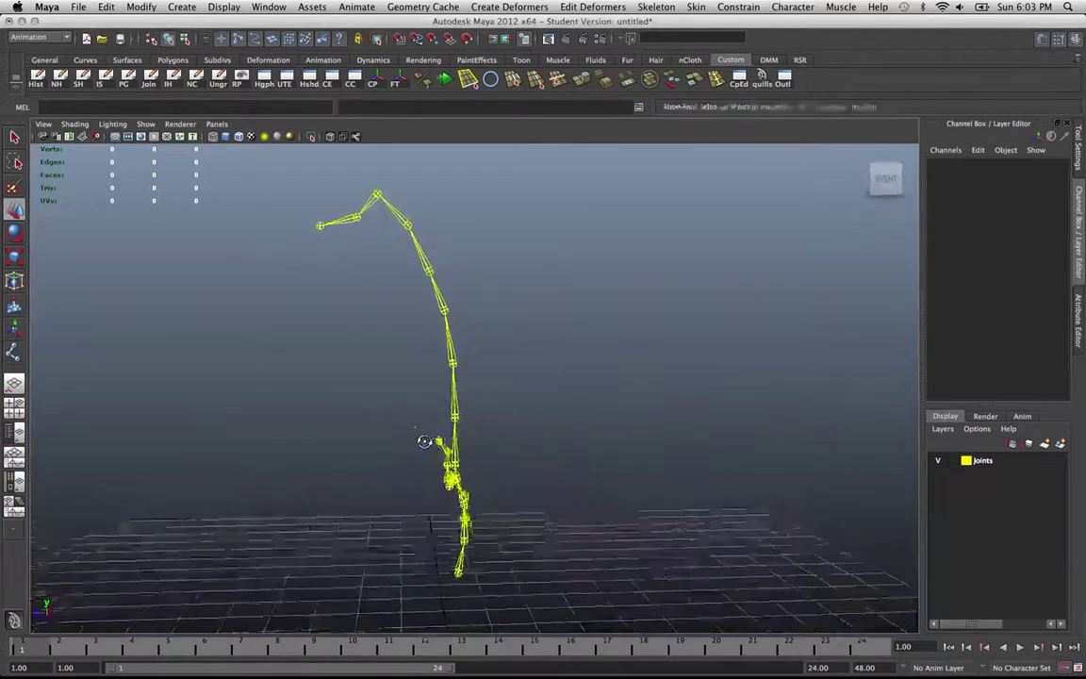
{"action": "left_click_drag", "start_coordinate": [375, 399], "coordinate": [527, 445], "text": "alt"}
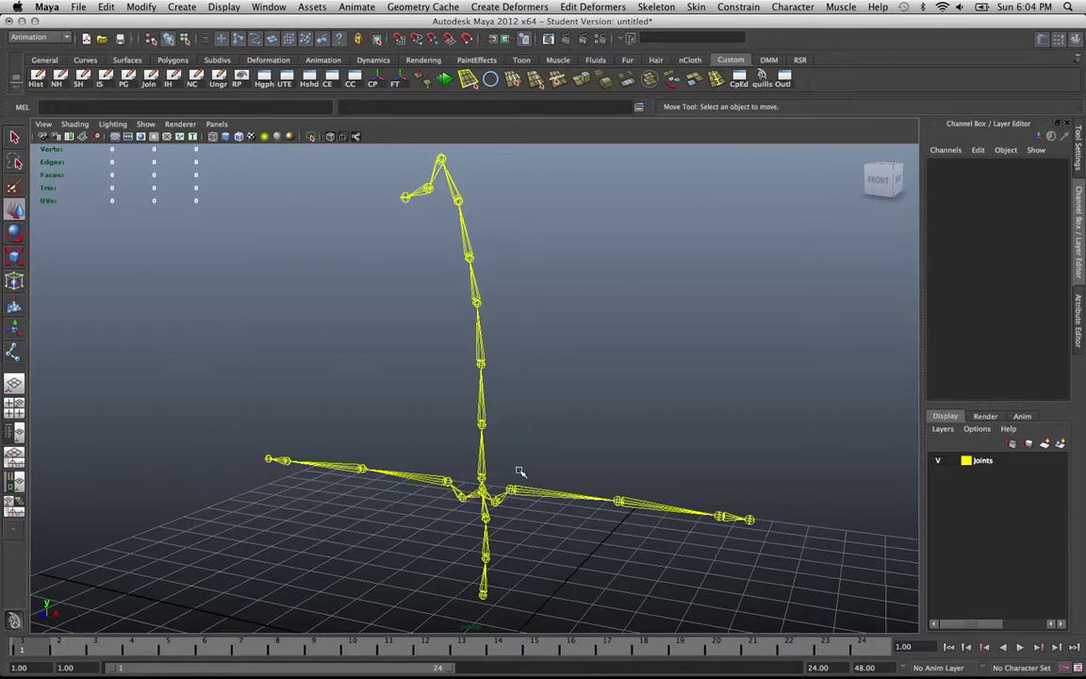
{"action": "left_click_drag", "start_coordinate": [519, 472], "coordinate": [371, 407], "text": "alt"}
{"action": "right_click_drag", "start_coordinate": [370, 407], "coordinate": [492, 471], "text": "alt"}
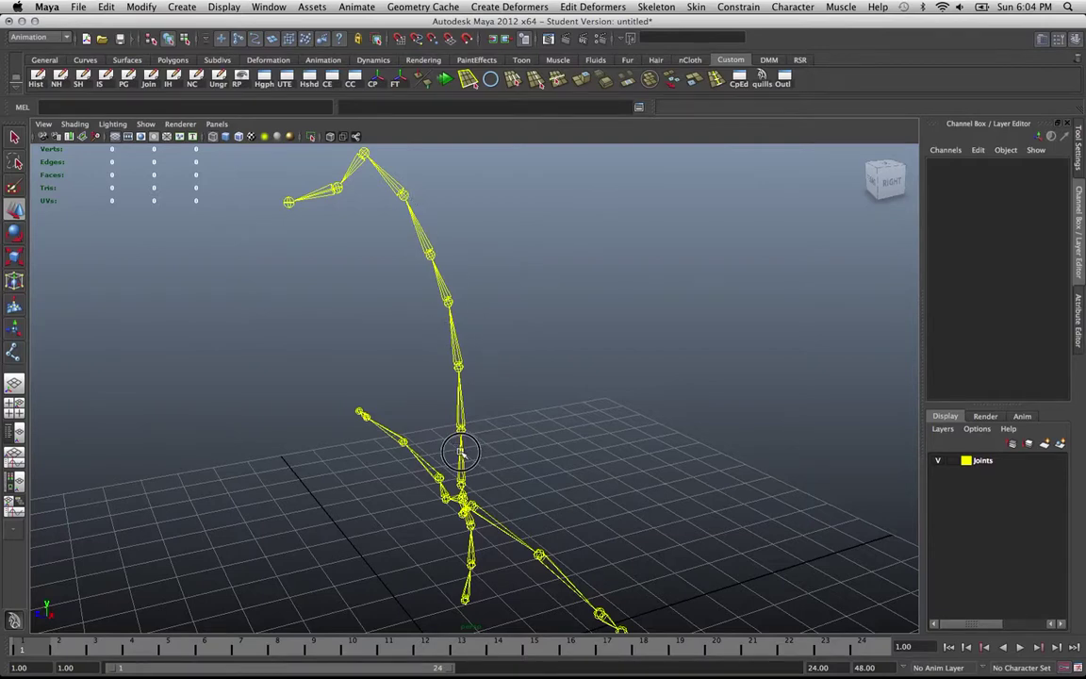
{"action": "left_click_drag", "start_coordinate": [415, 407], "coordinate": [435, 441], "text": "alt"}
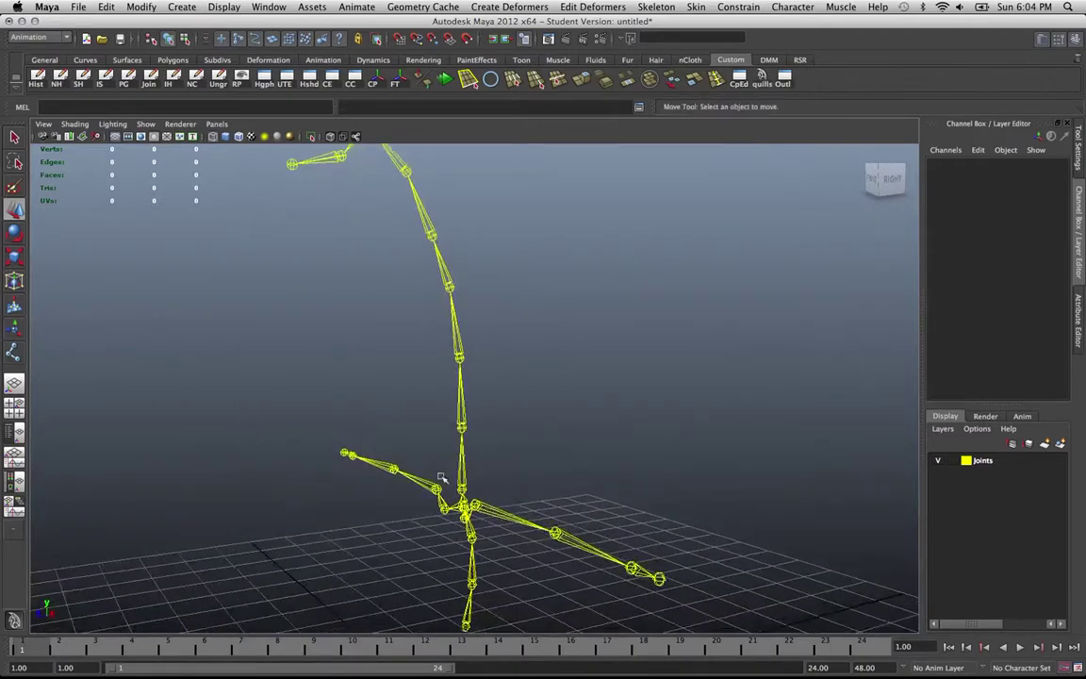
{"action": "middle_click_drag", "start_coordinate": [435, 441], "coordinate": [441, 423], "text": "alt"}
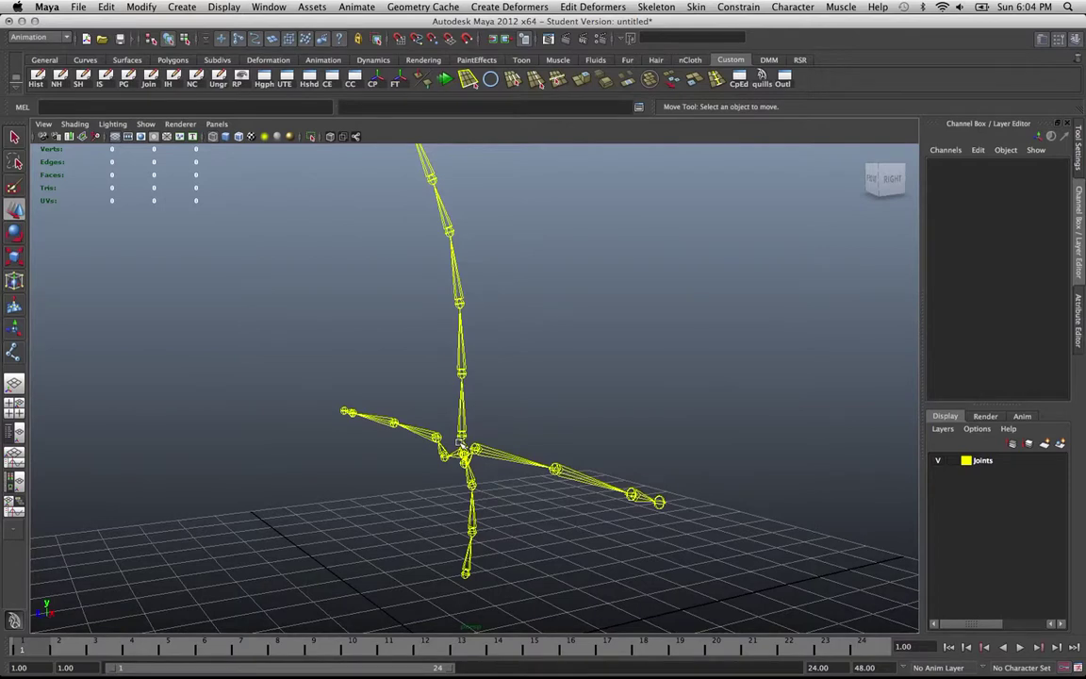
{"action": "left_click", "coordinate": [463, 430]}
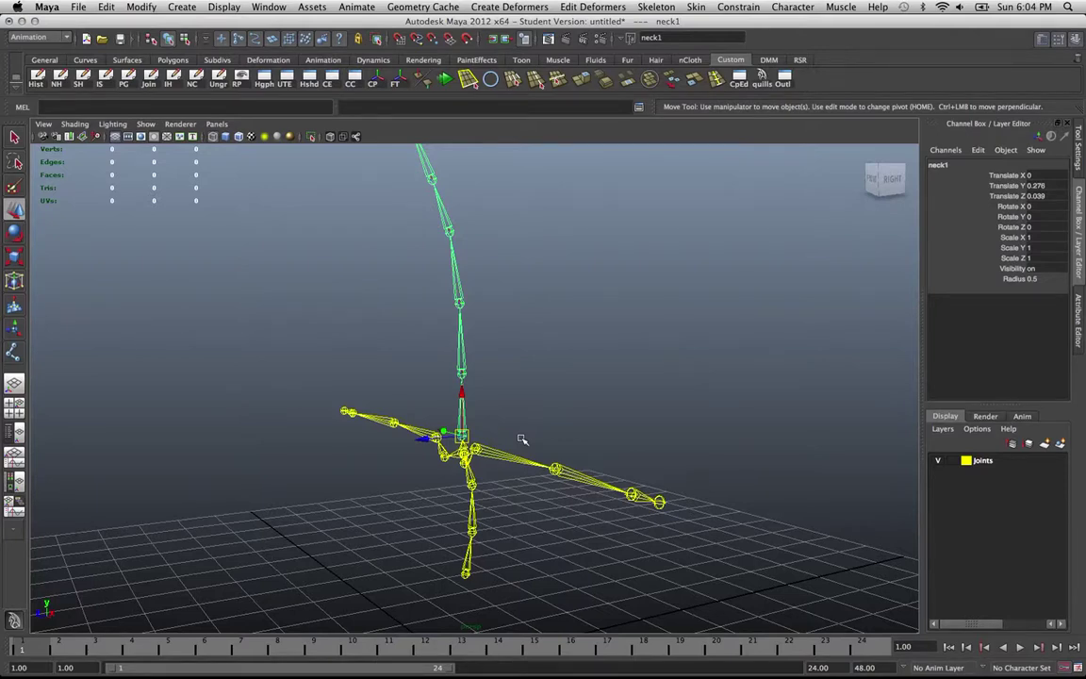
{"action": "key", "text": "Up"}
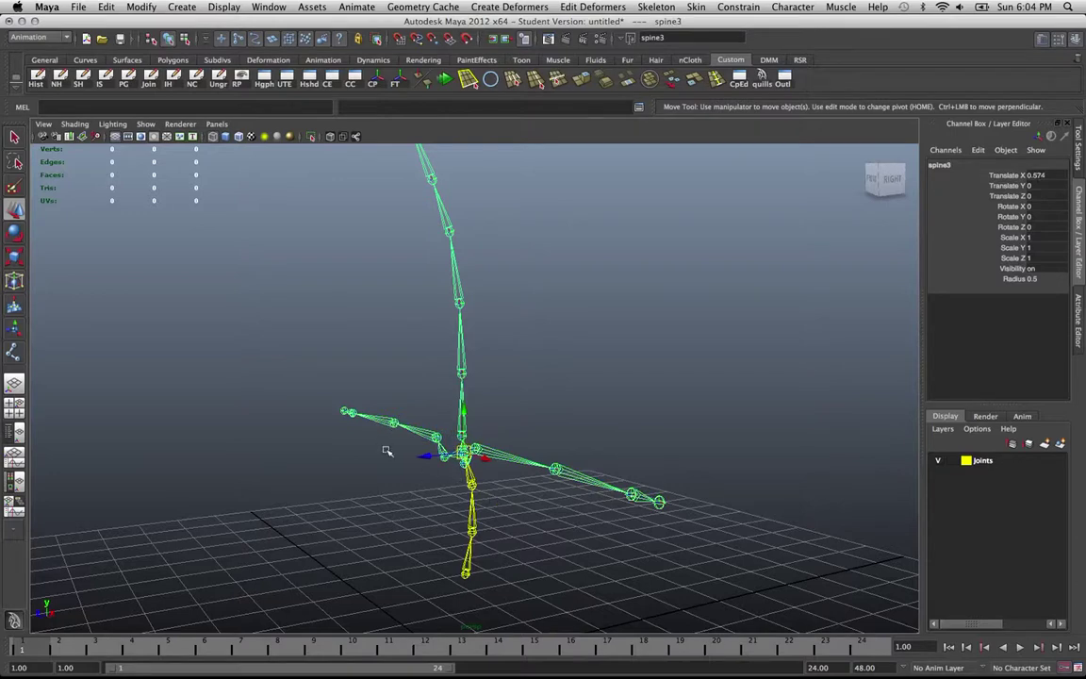
{"action": "left_click", "coordinate": [492, 494]}
{"action": "left_click", "coordinate": [463, 433]}
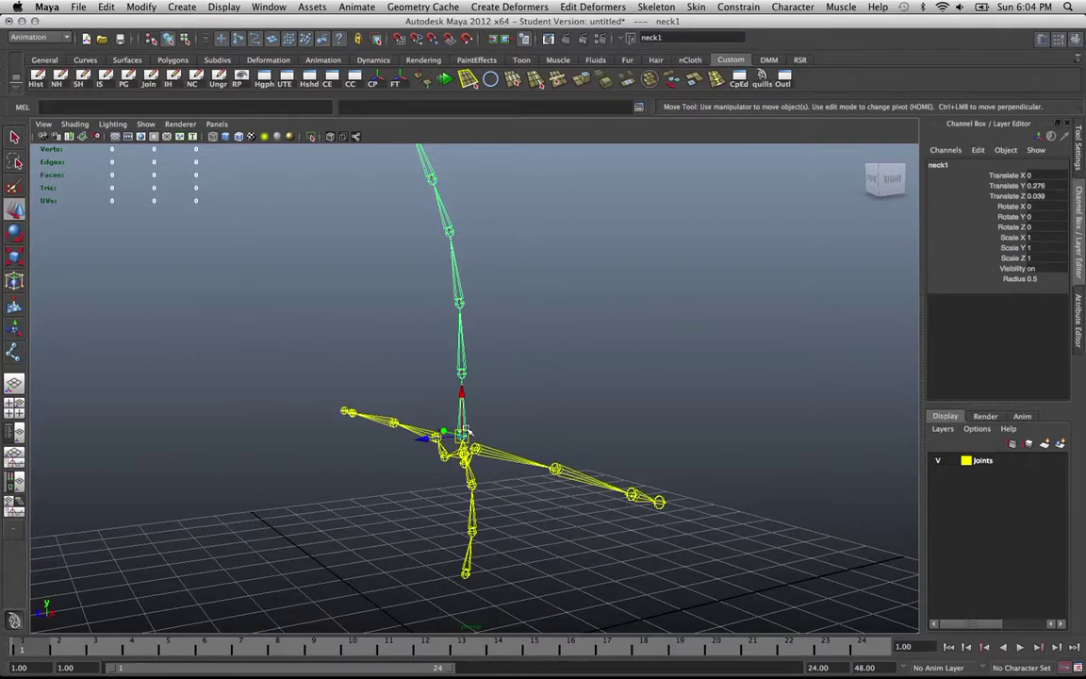
{"action": "key", "text": "Down"}
{"action": "key", "text": "Down"}
{"action": "key", "text": "Down"}
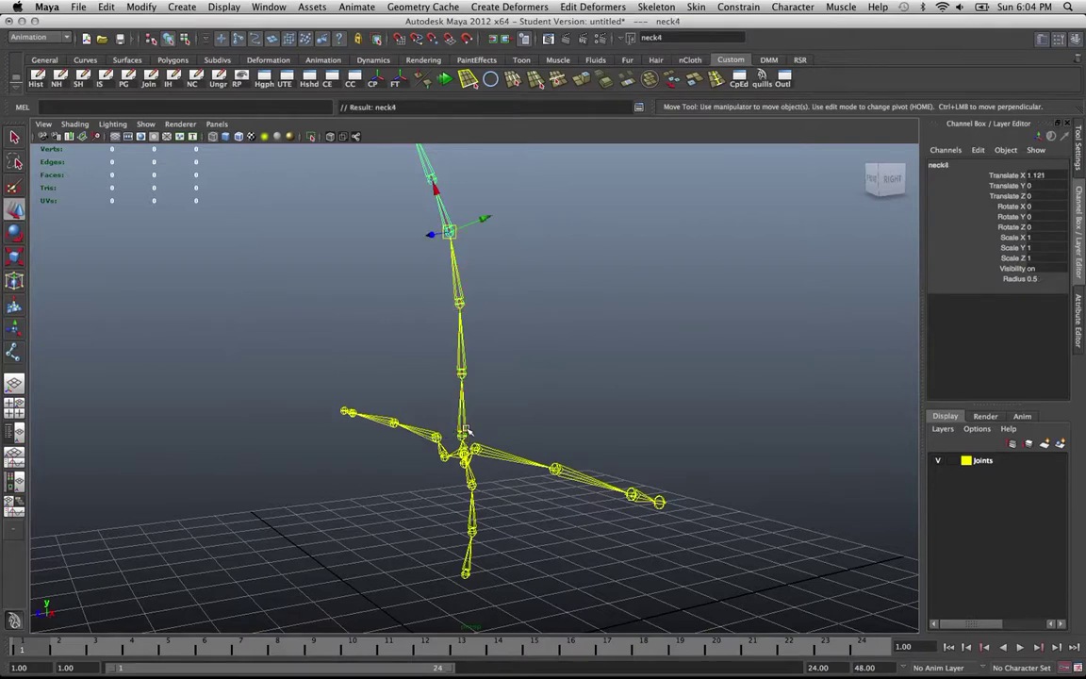
{"action": "key", "text": "Down"}
{"action": "key", "text": "Up"}
{"action": "key", "text": "Up"}
{"action": "key", "text": "Up"}
{"action": "key", "text": "Up"}
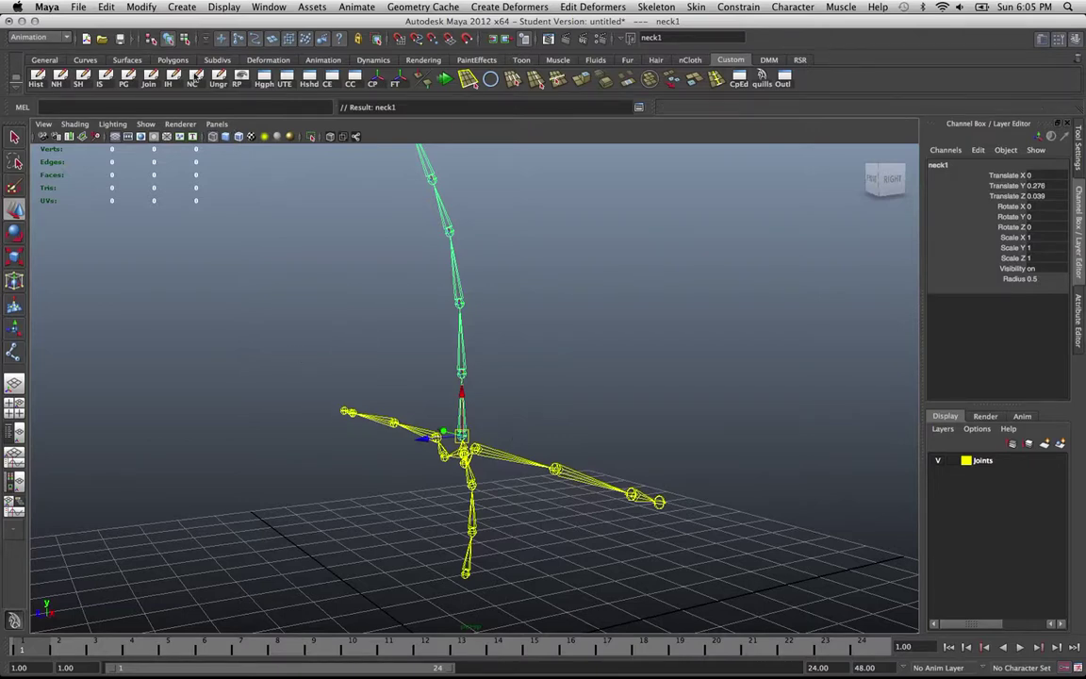
Show the neck joints' local rotation axes in component mode and select the rotation axis of neck1.
{"action": "left_click", "coordinate": [167, 36]}
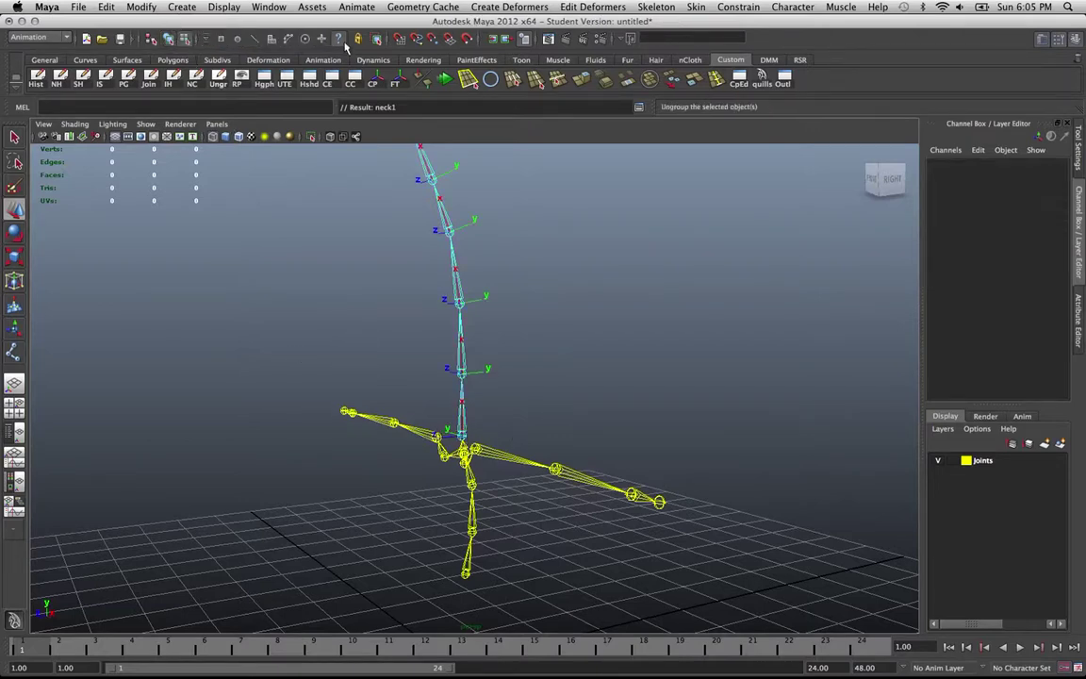
{"action": "left_click", "coordinate": [336, 41]}
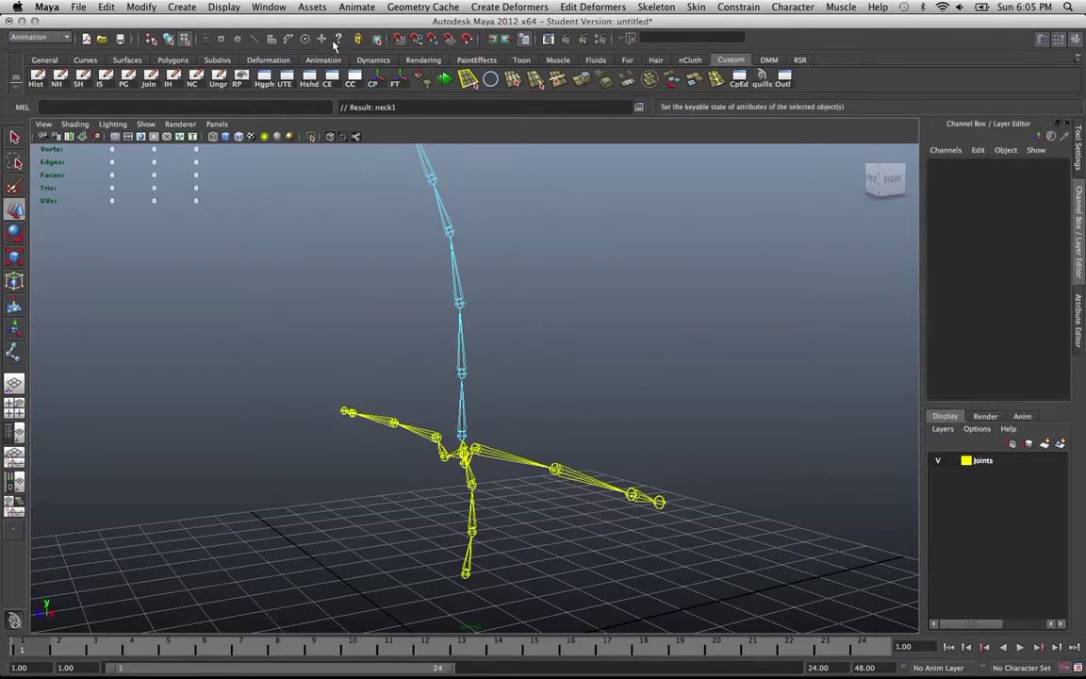
{"action": "left_click", "coordinate": [304, 39]}
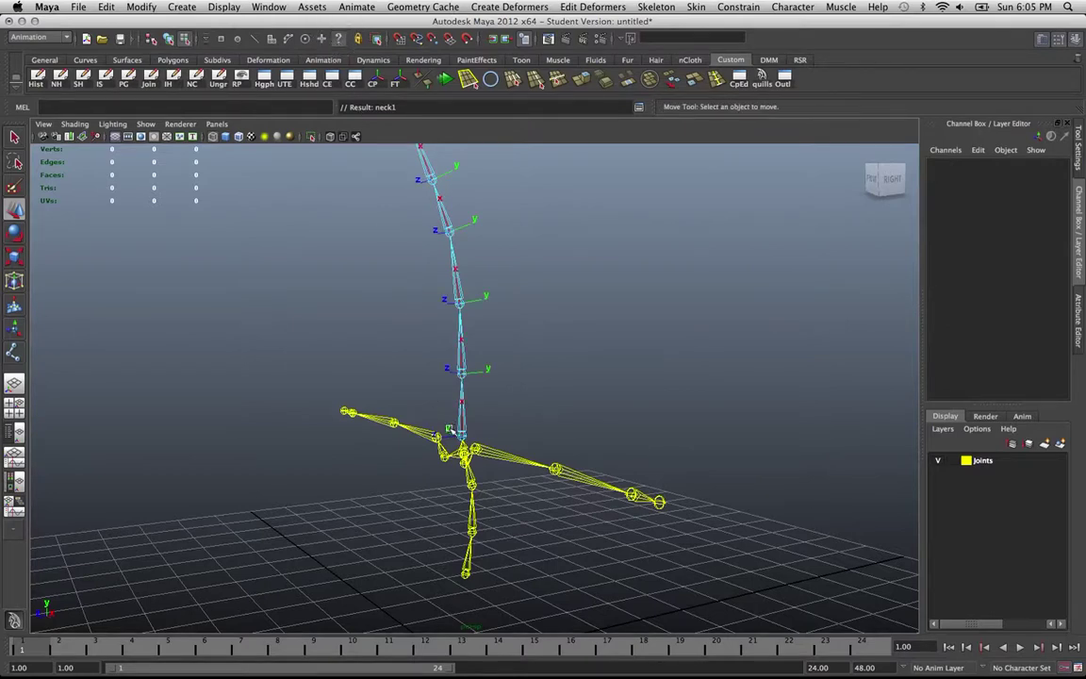
{"action": "left_click_drag", "start_coordinate": [408, 386], "coordinate": [561, 532]}
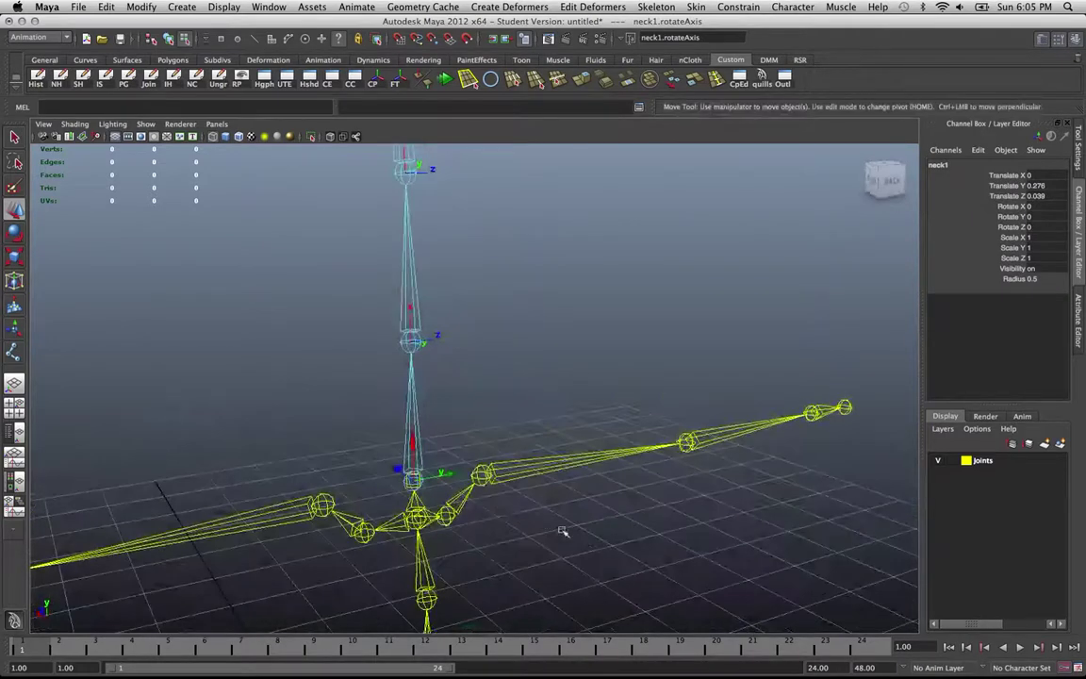
Rotate neck1's local rotation axis about X to align it with the other neck joints, and return to object mode with nothing selected.
{"action": "key", "text": "e"}
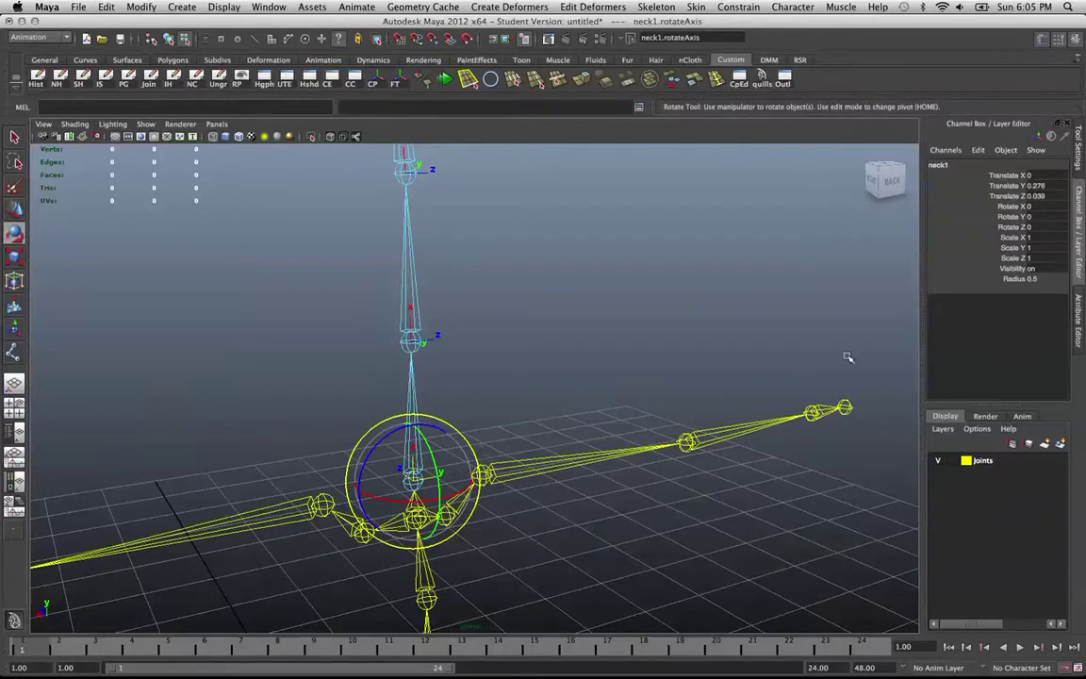
{"action": "left_click", "coordinate": [1076, 166]}
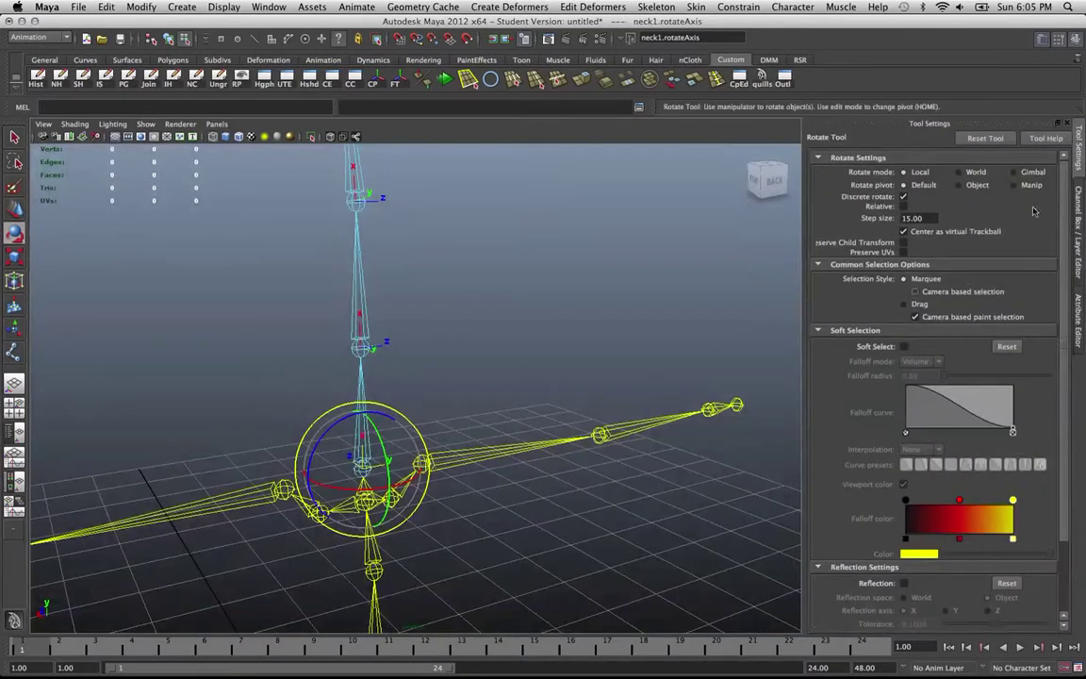
{"action": "left_click", "coordinate": [1077, 221]}
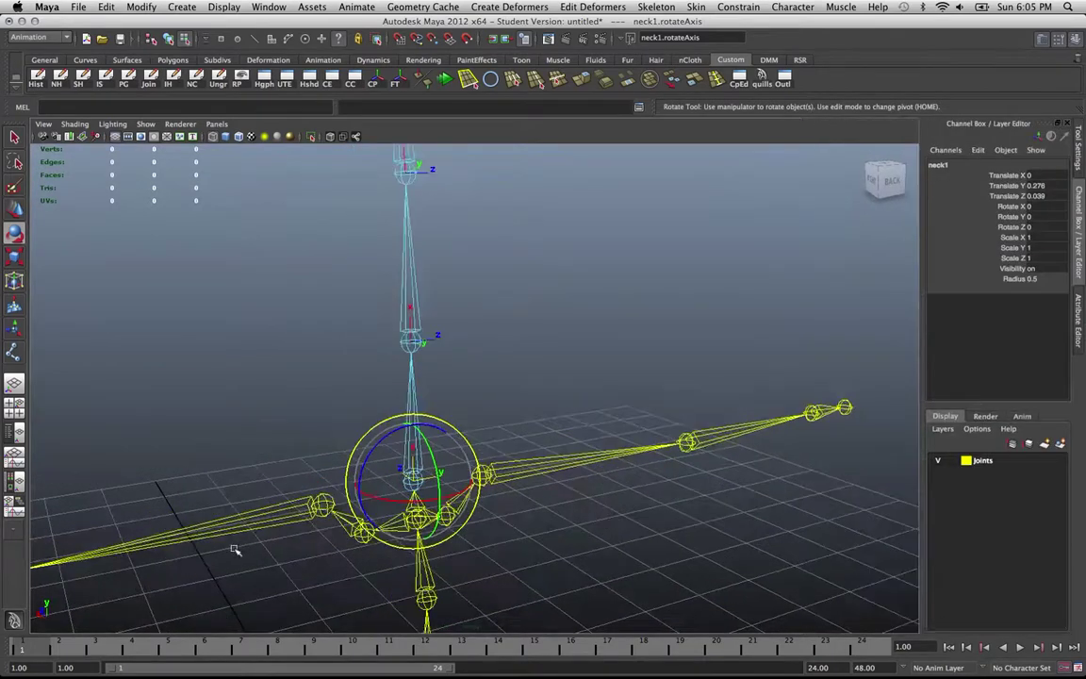
{"action": "left_click_drag", "start_coordinate": [429, 501], "coordinate": [344, 494]}
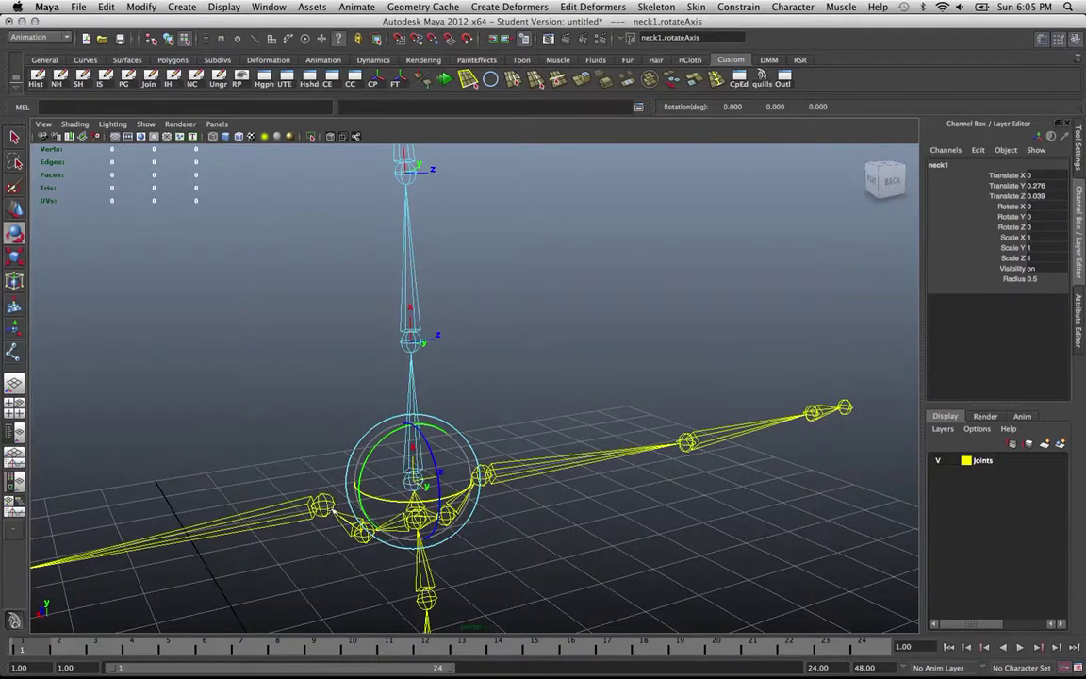
{"action": "left_click_drag", "start_coordinate": [528, 348], "coordinate": [262, 184], "text": "alt"}
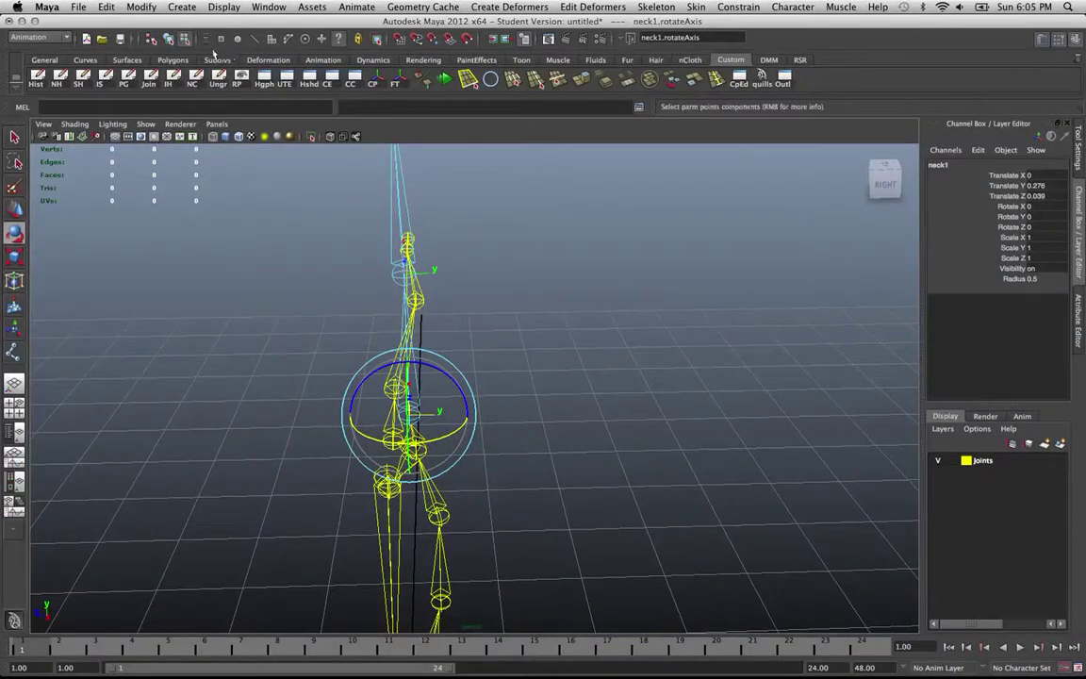
{"action": "left_click", "coordinate": [167, 38]}
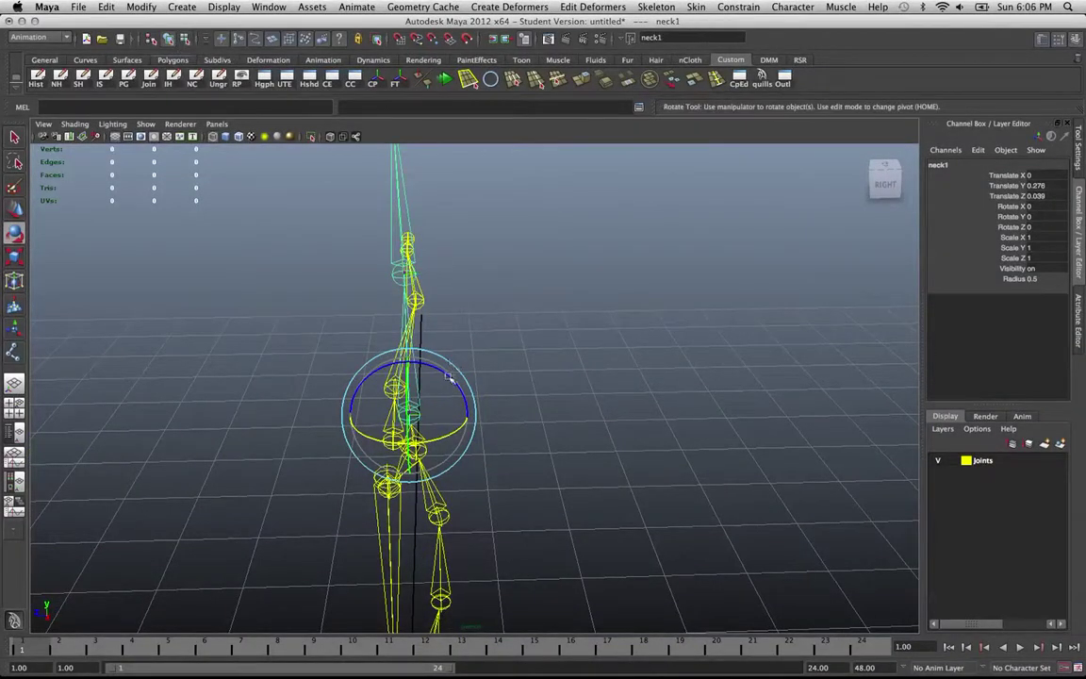
{"action": "key", "text": "w"}
{"action": "left_click", "coordinate": [496, 461]}
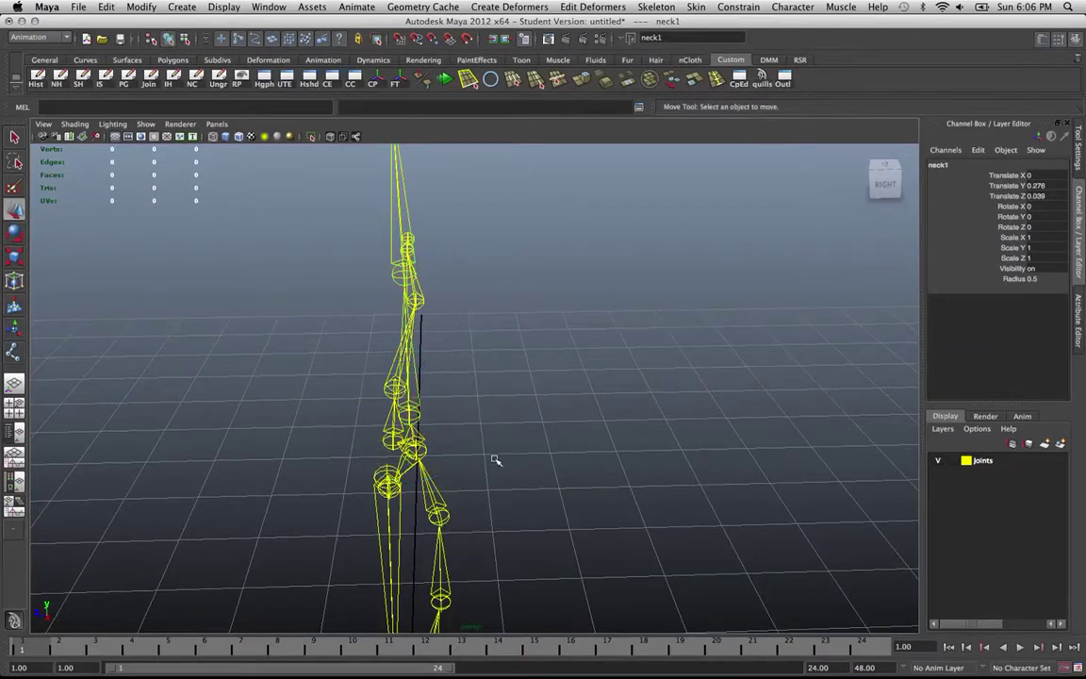
Create a NURBS circle at the origin and display the Curves shelf.
{"action": "left_click_drag", "start_coordinate": [488, 435], "coordinate": [477, 395], "text": "alt"}
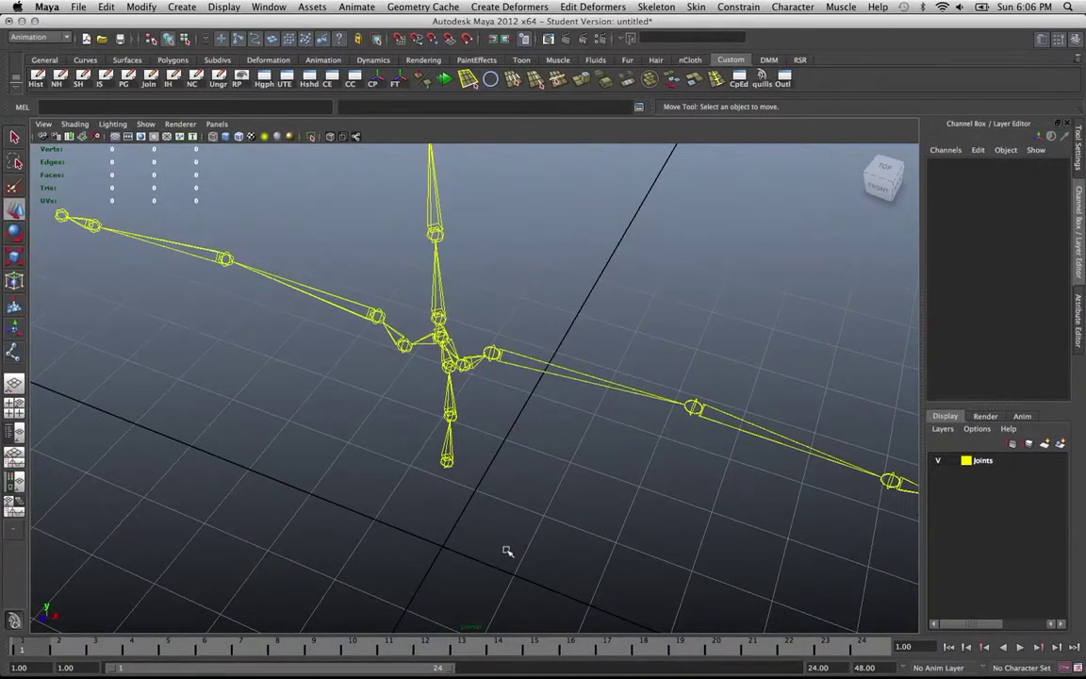
{"action": "left_click", "coordinate": [491, 81]}
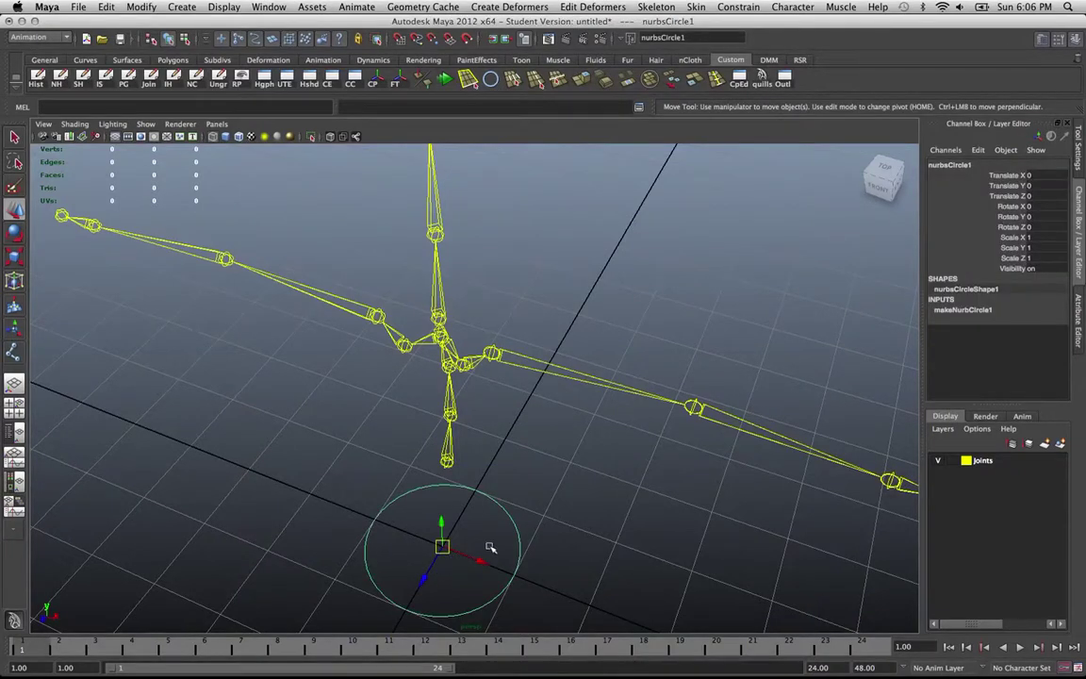
{"action": "left_click", "coordinate": [183, 7]}
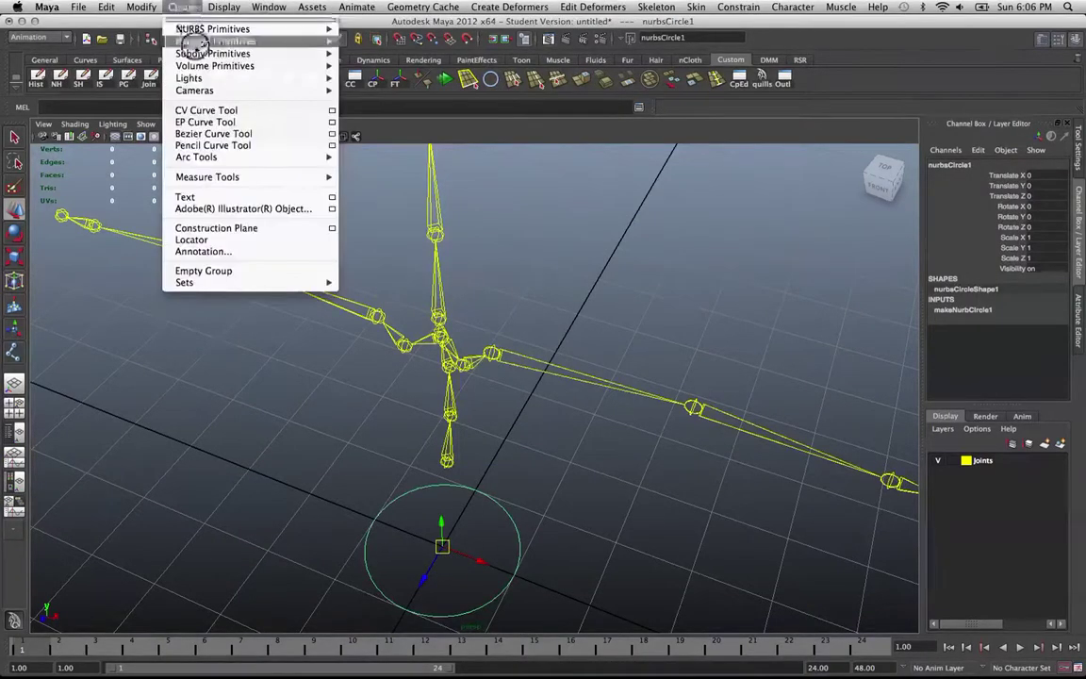
{"action": "mouse_move", "coordinate": [247, 29]}
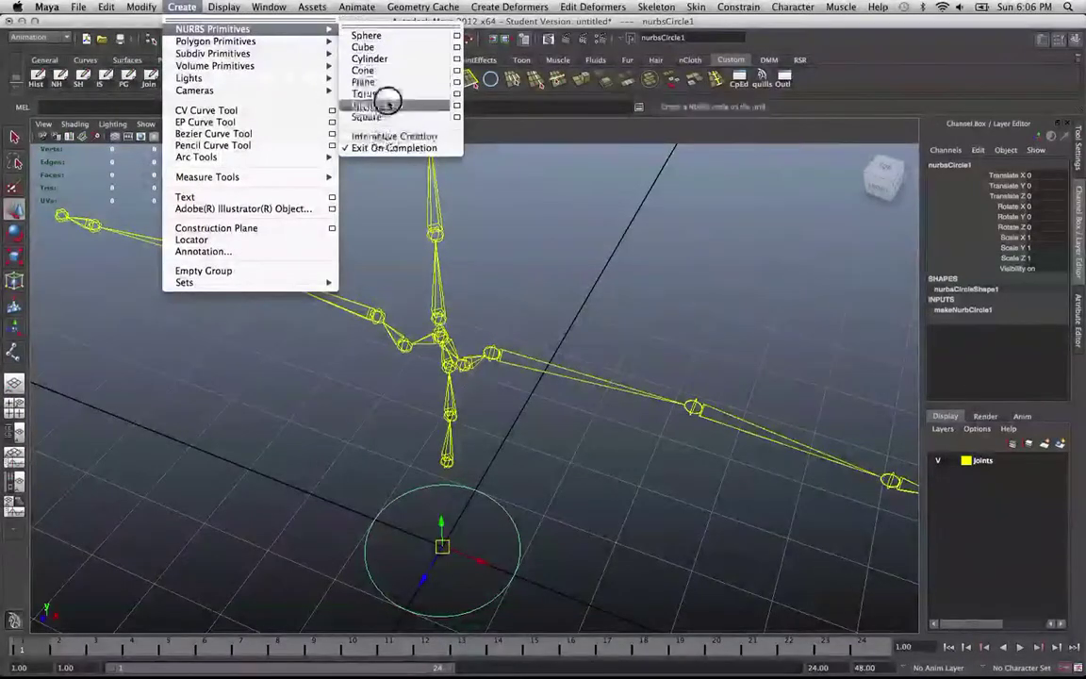
{"action": "left_click", "coordinate": [97, 127]}
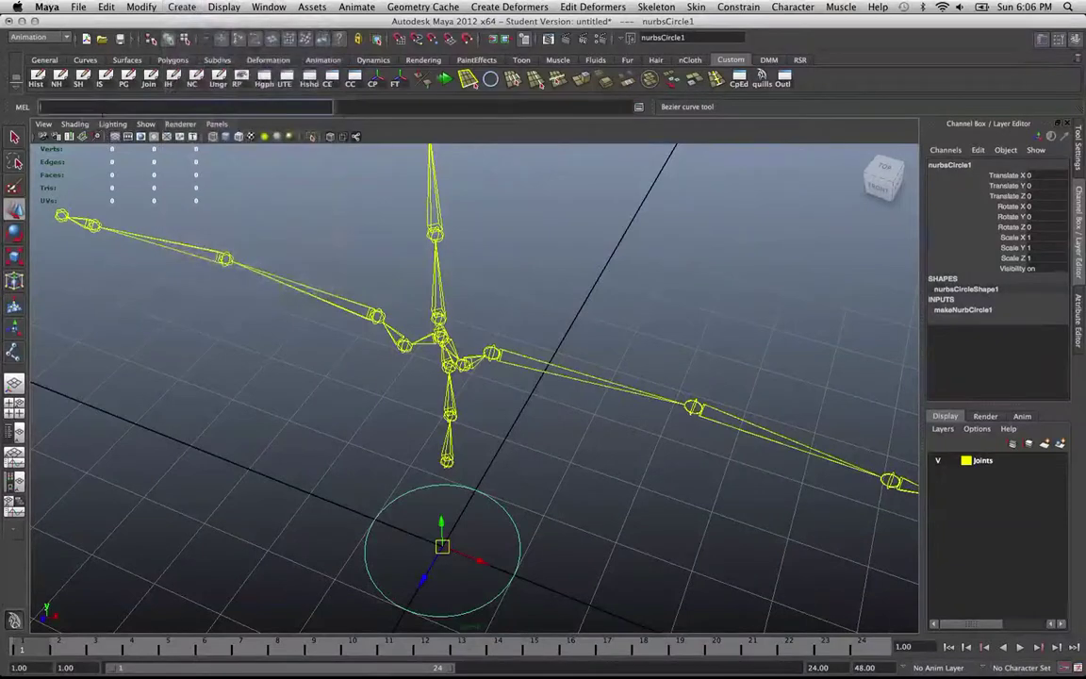
{"action": "left_click", "coordinate": [86, 60]}
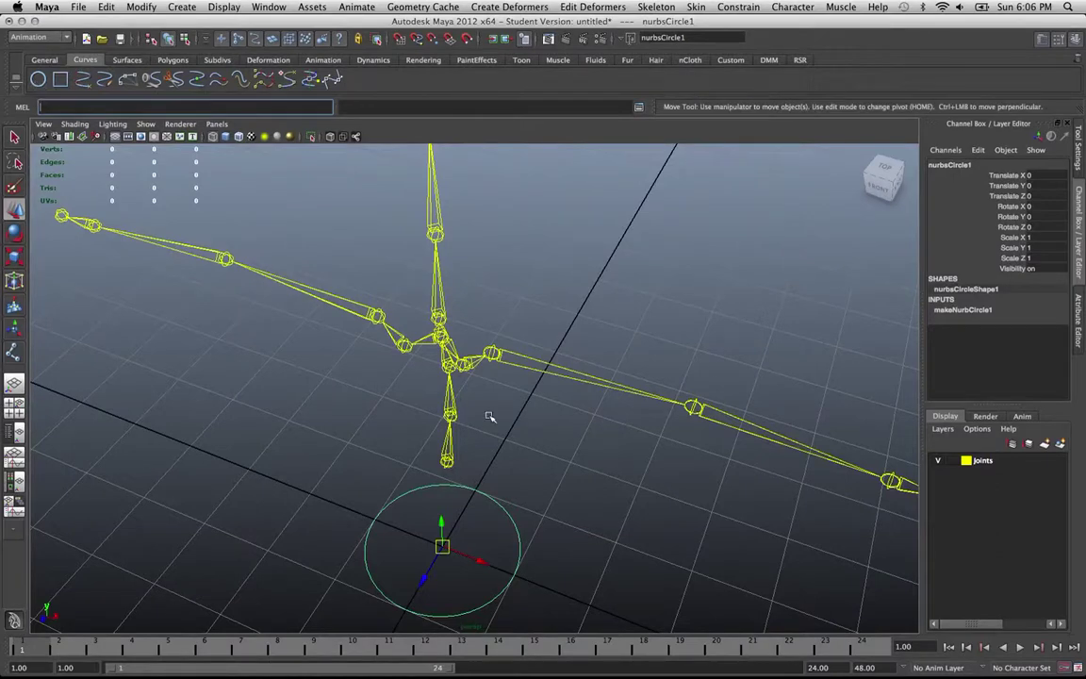
Check the Interactive Creation option for NURBS primitives and the circle's makeNurbCircle1 input attributes.
{"action": "left_click_drag", "start_coordinate": [477, 562], "coordinate": [497, 544], "text": "alt"}
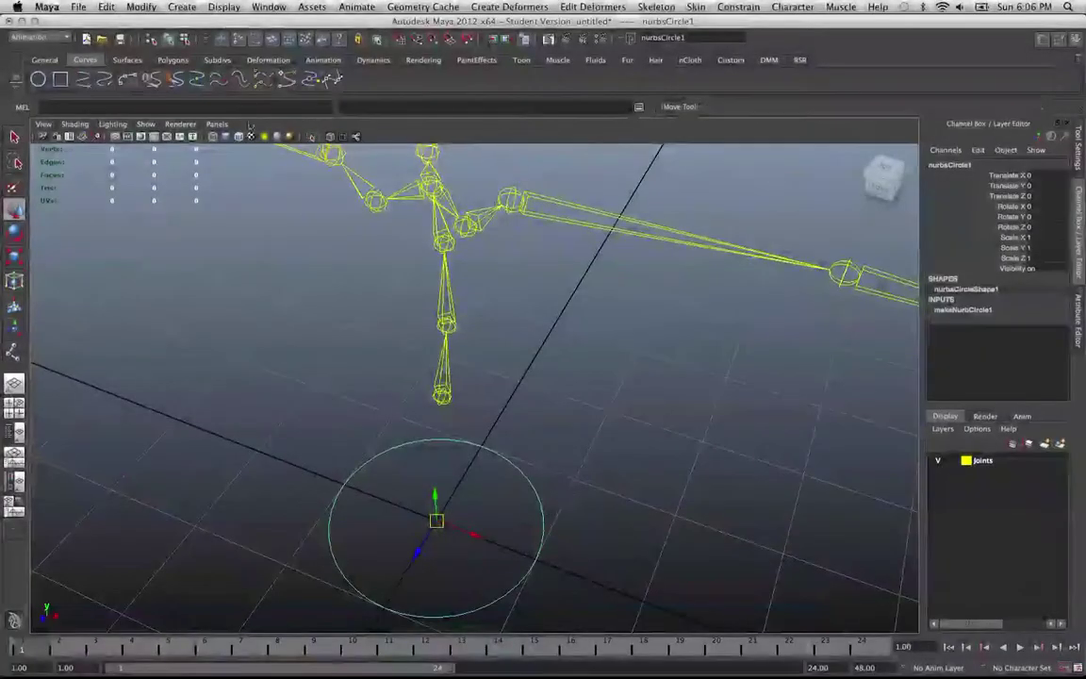
{"action": "left_click", "coordinate": [180, 6]}
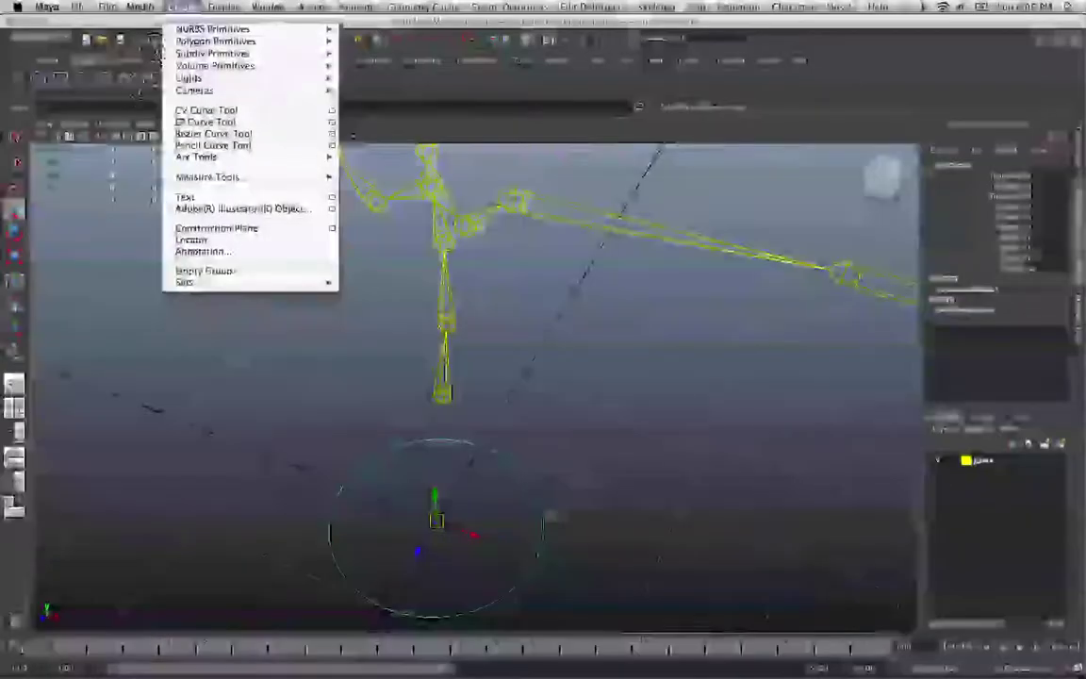
{"action": "mouse_move", "coordinate": [211, 29]}
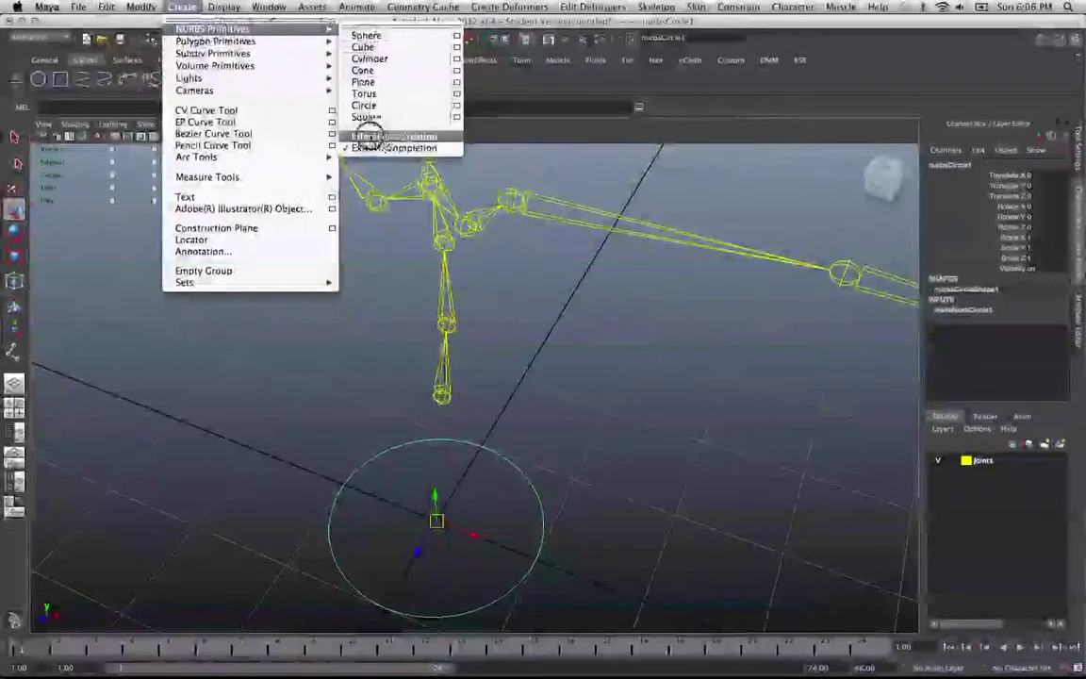
{"action": "left_click", "coordinate": [745, 377]}
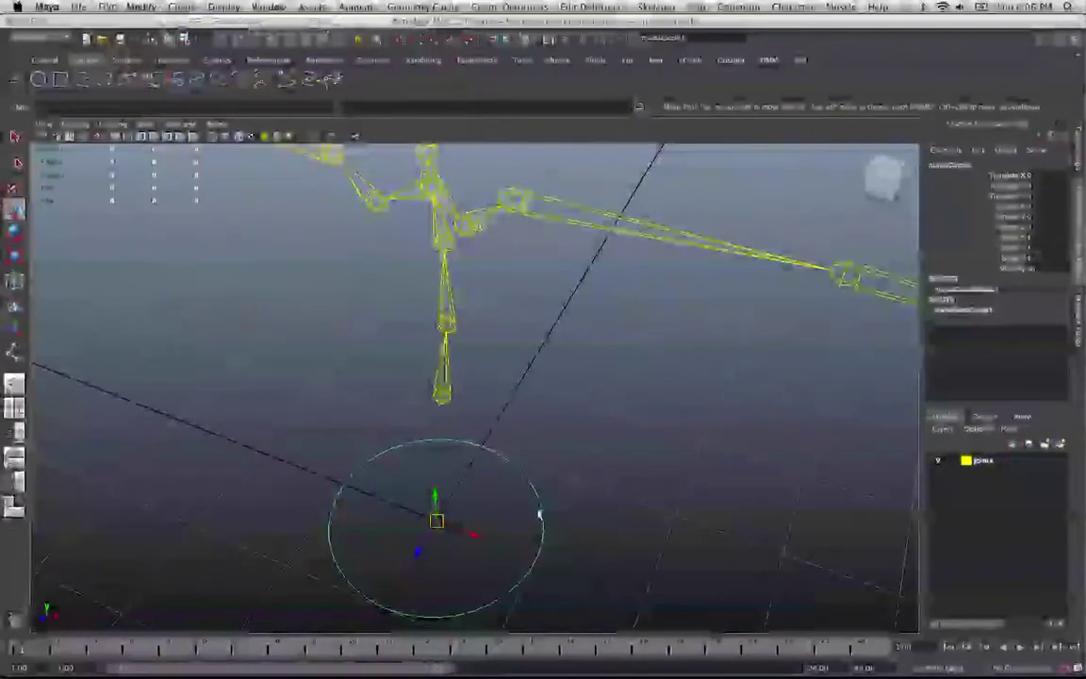
{"action": "left_click_drag", "start_coordinate": [498, 545], "coordinate": [400, 407], "text": "alt"}
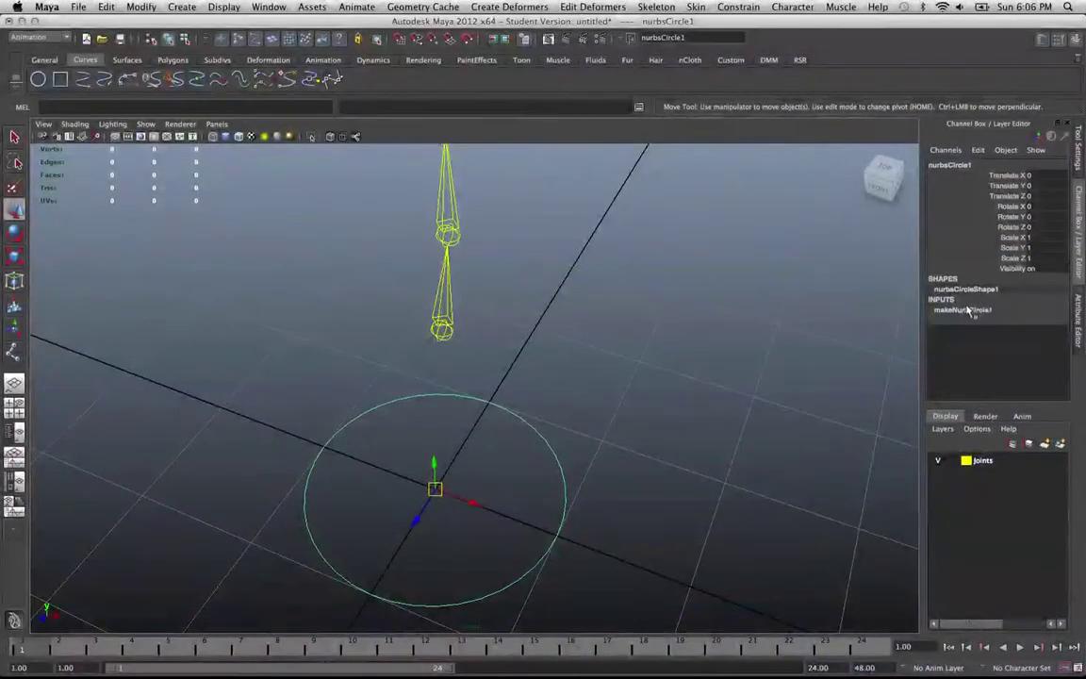
{"action": "key", "text": "alt+shift+d"}
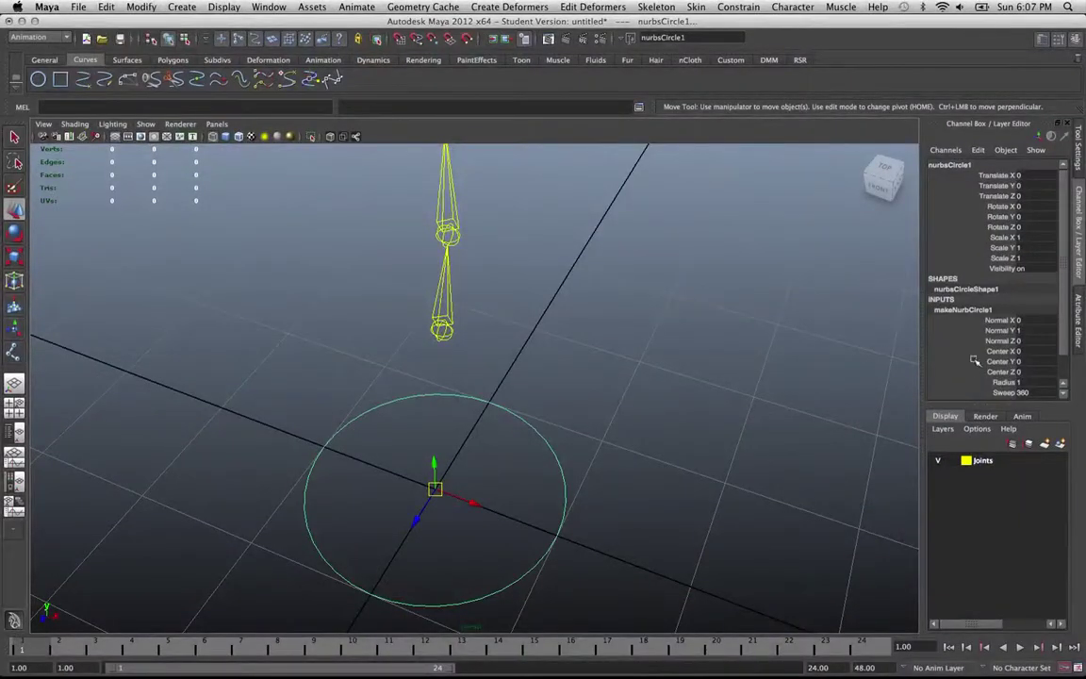
Scale the NURBS circle down uniformly to about 0.288.
{"action": "left_click", "coordinate": [484, 466]}
{"action": "left_click", "coordinate": [564, 490]}
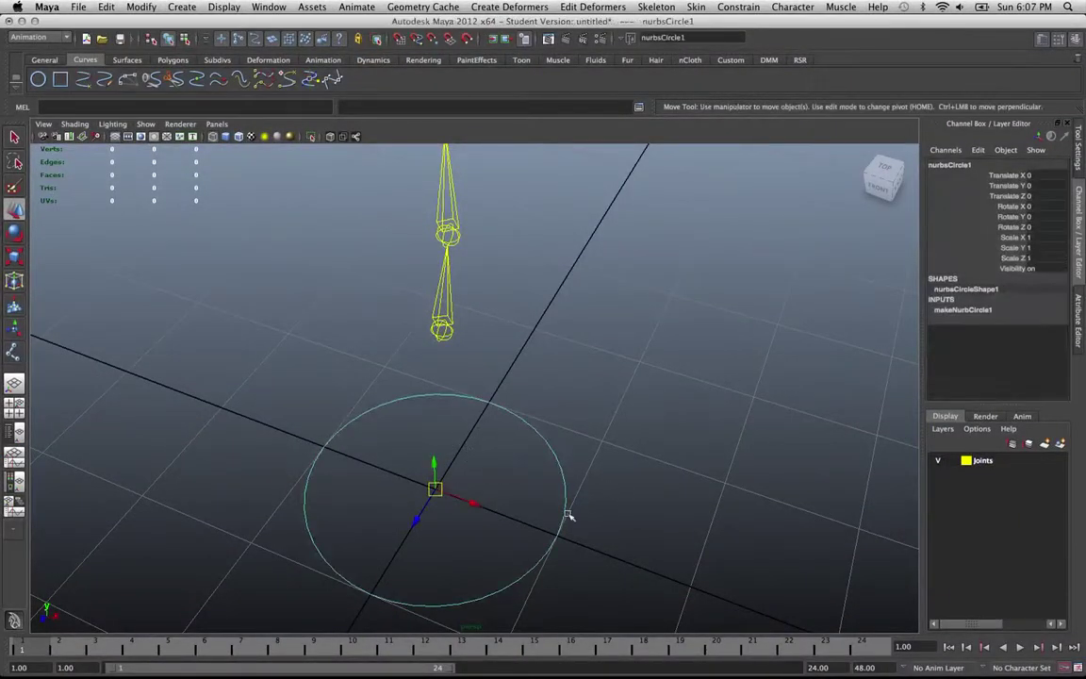
{"action": "key", "text": "r"}
{"action": "left_click_drag", "start_coordinate": [434, 488], "coordinate": [303, 515]}
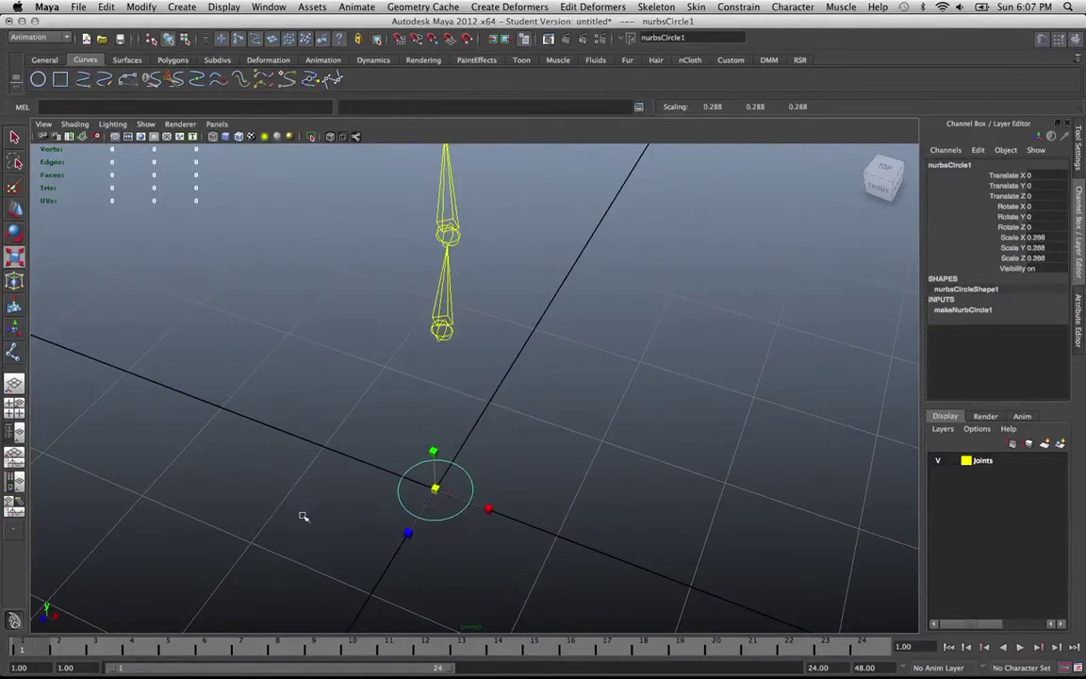
Freeze the NURBS circle's scale and delete its construction history.
{"action": "right_click", "coordinate": [962, 279]}
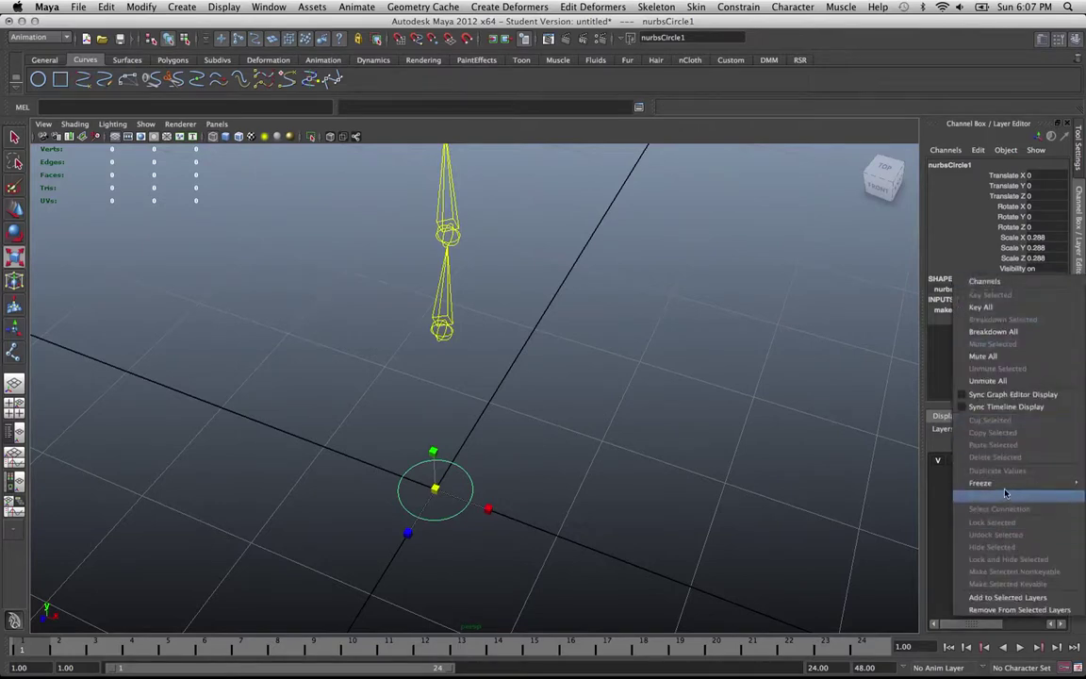
{"action": "mouse_move", "coordinate": [1004, 486]}
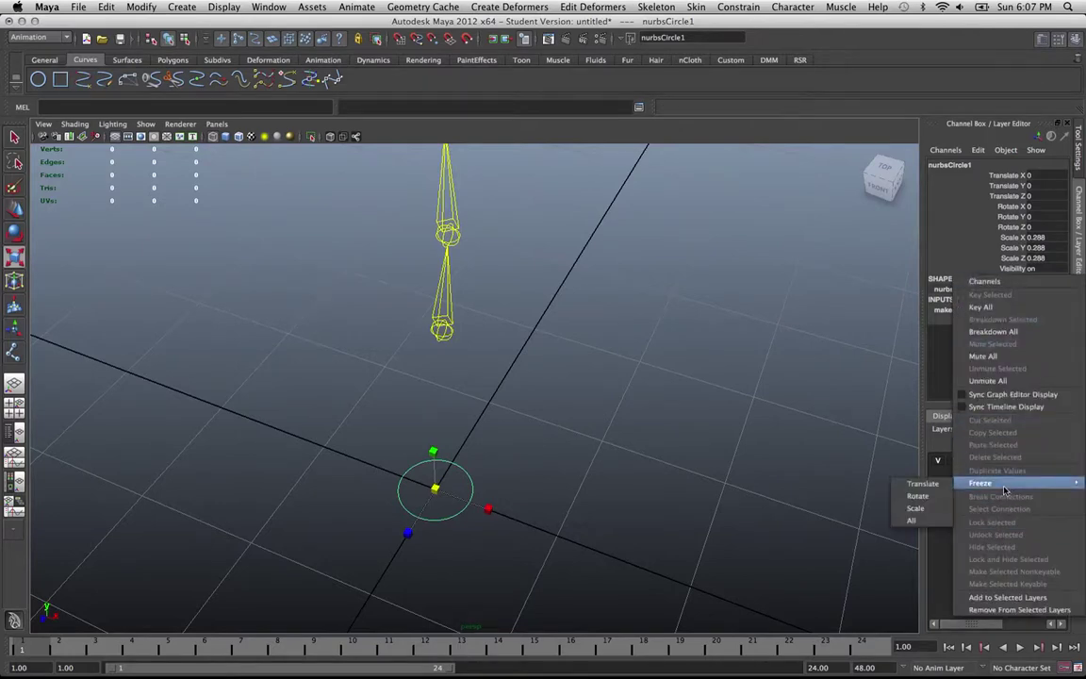
{"action": "left_click", "coordinate": [915, 509]}
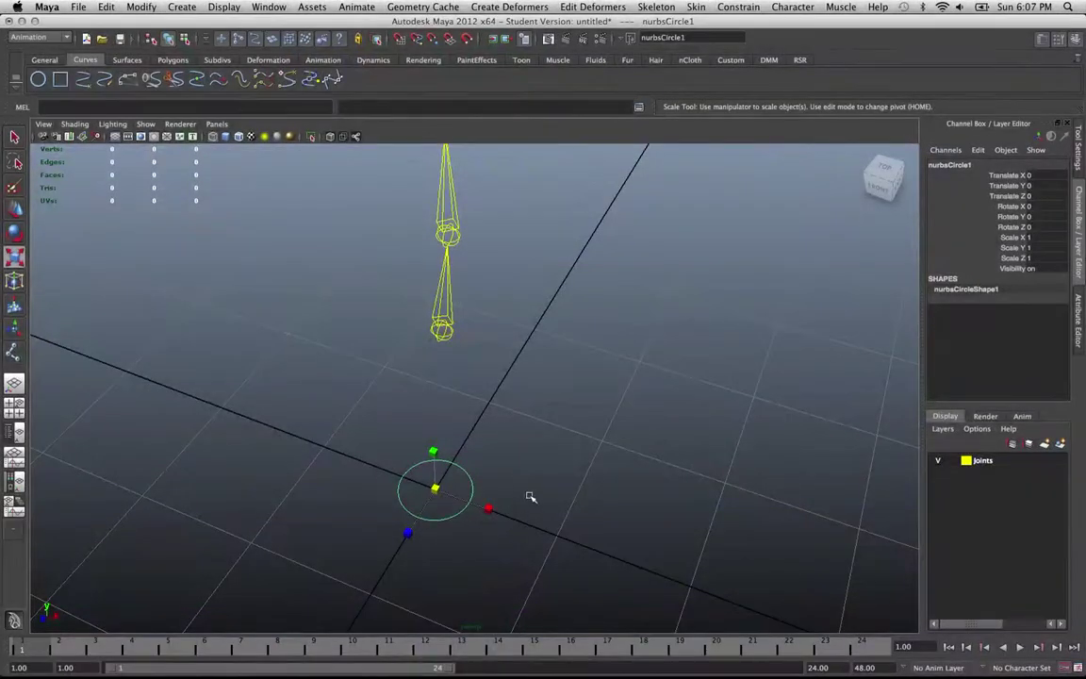
Rename the NURBS circle as ctrl.
{"action": "double_click", "coordinate": [961, 165]}
{"action": "type", "text": "ctrl"}
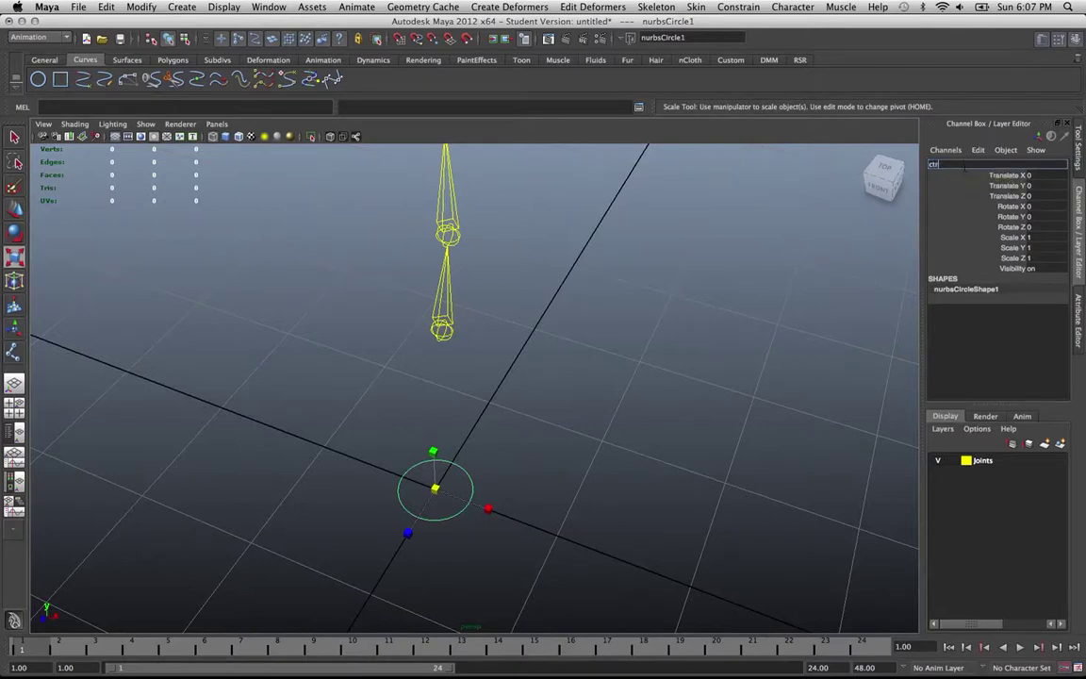
{"action": "key", "text": "Return"}
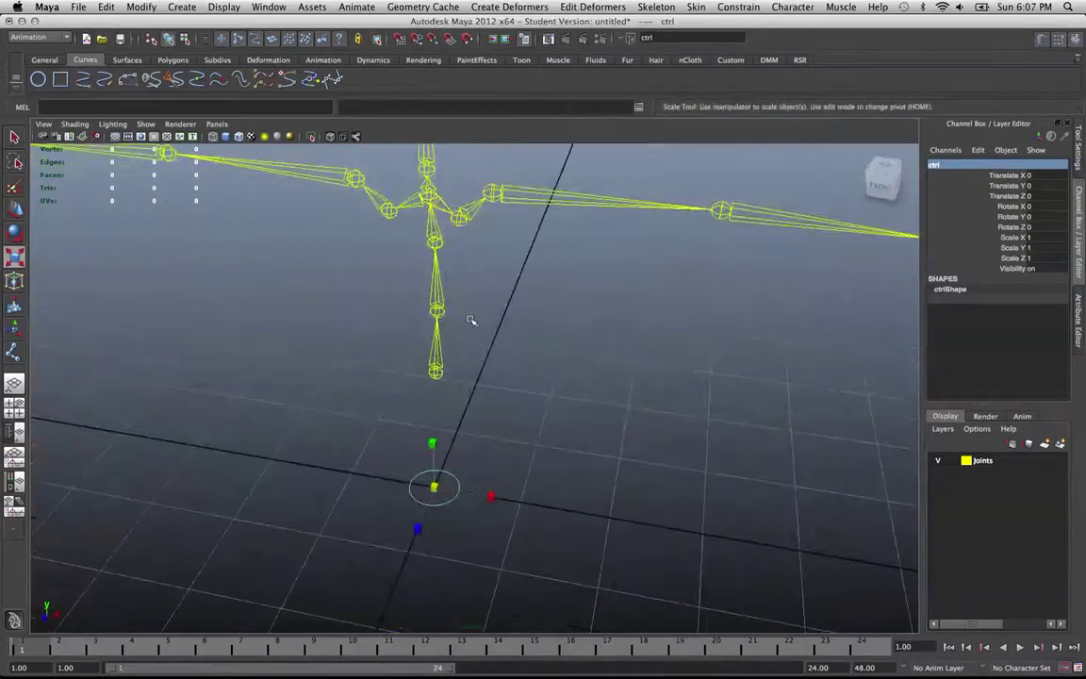
Group the ctrl circle and name the group ctrlGrp01.
{"action": "key", "text": "w"}
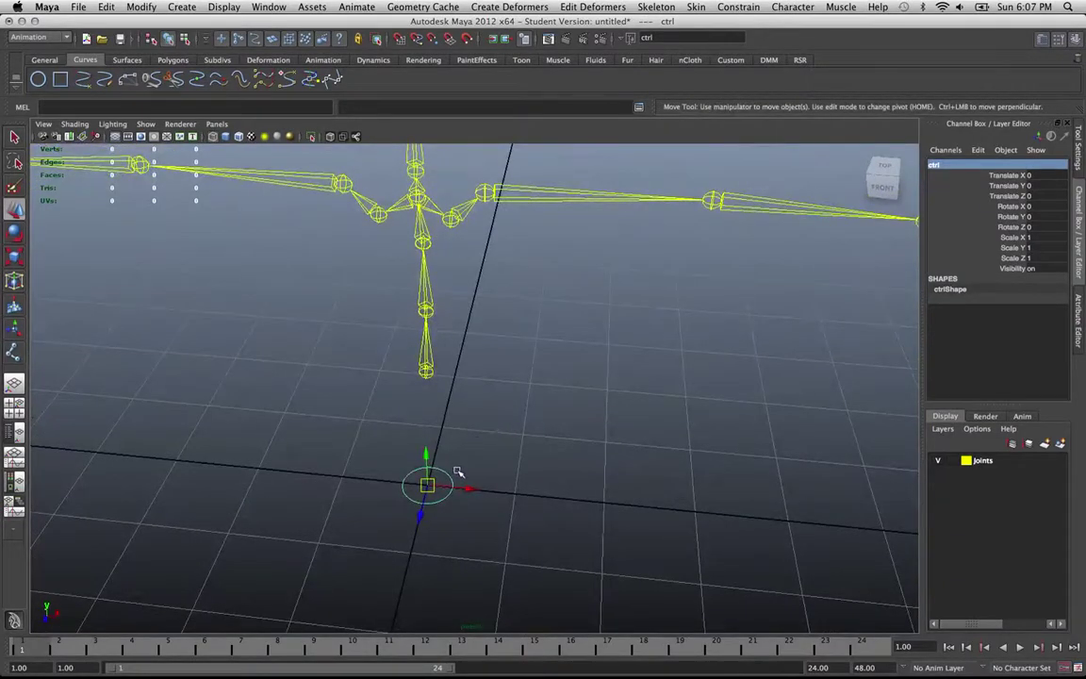
{"action": "key", "text": "ctrl+g"}
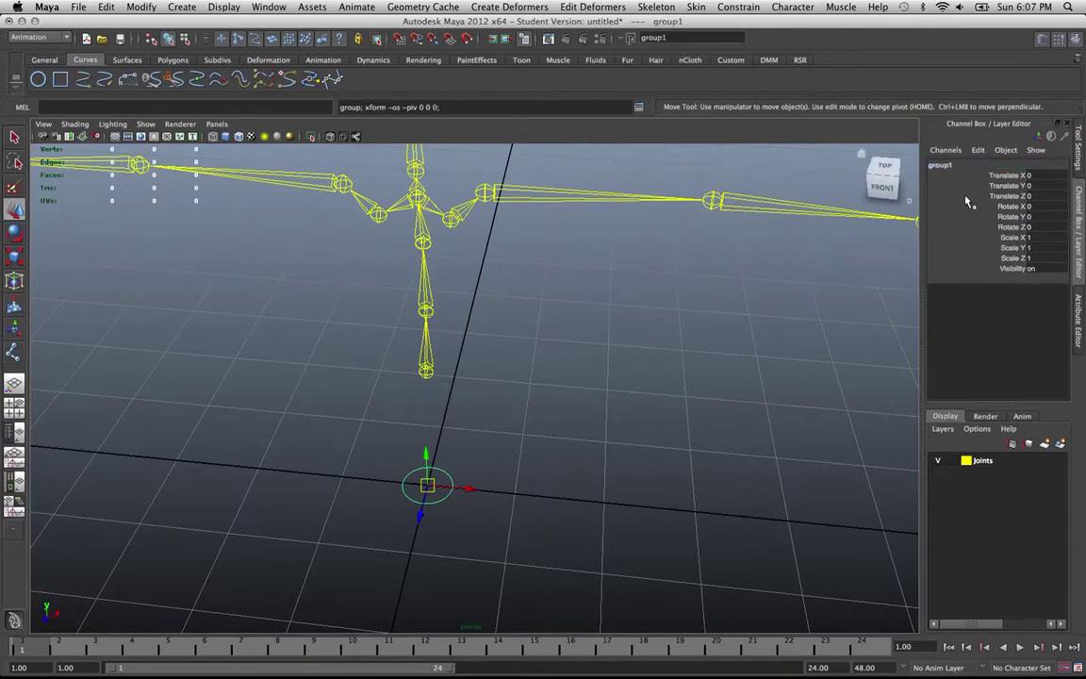
{"action": "left_click", "coordinate": [938, 167]}
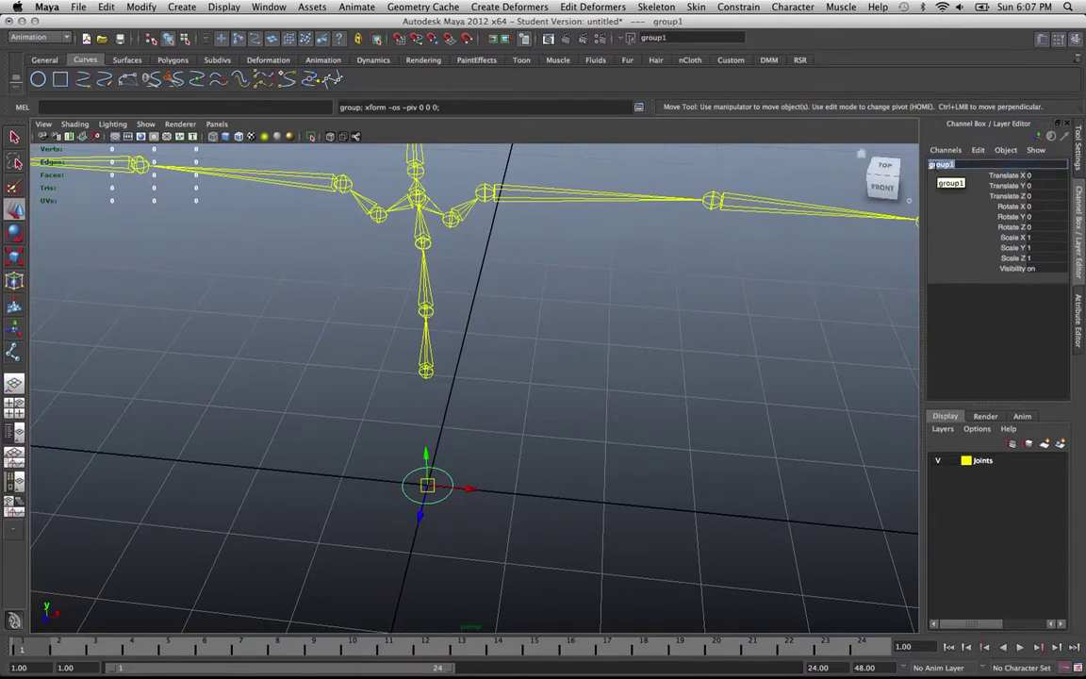
{"action": "type", "text": "ctrlGrp0"}
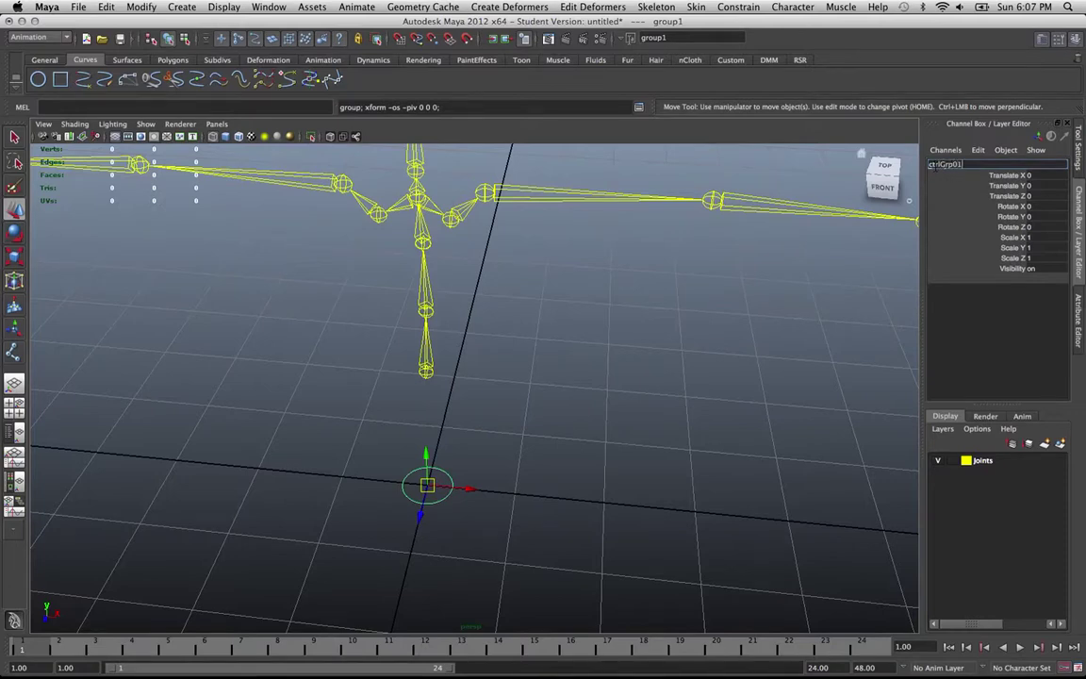
{"action": "left_click_drag", "start_coordinate": [627, 357], "coordinate": [461, 261], "text": "alt"}
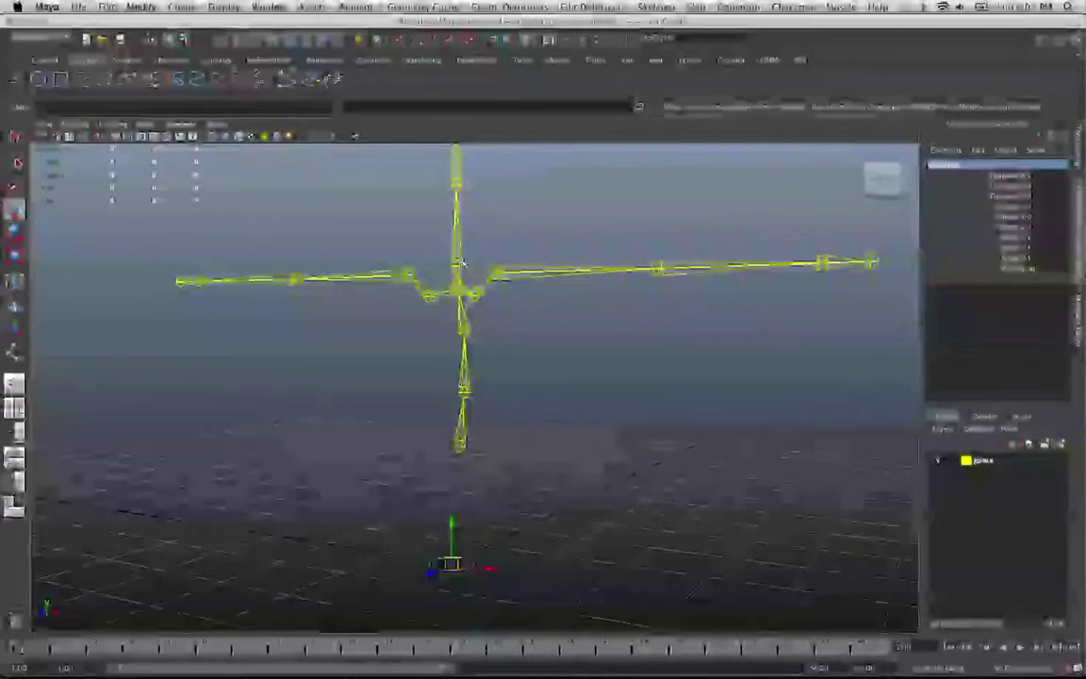
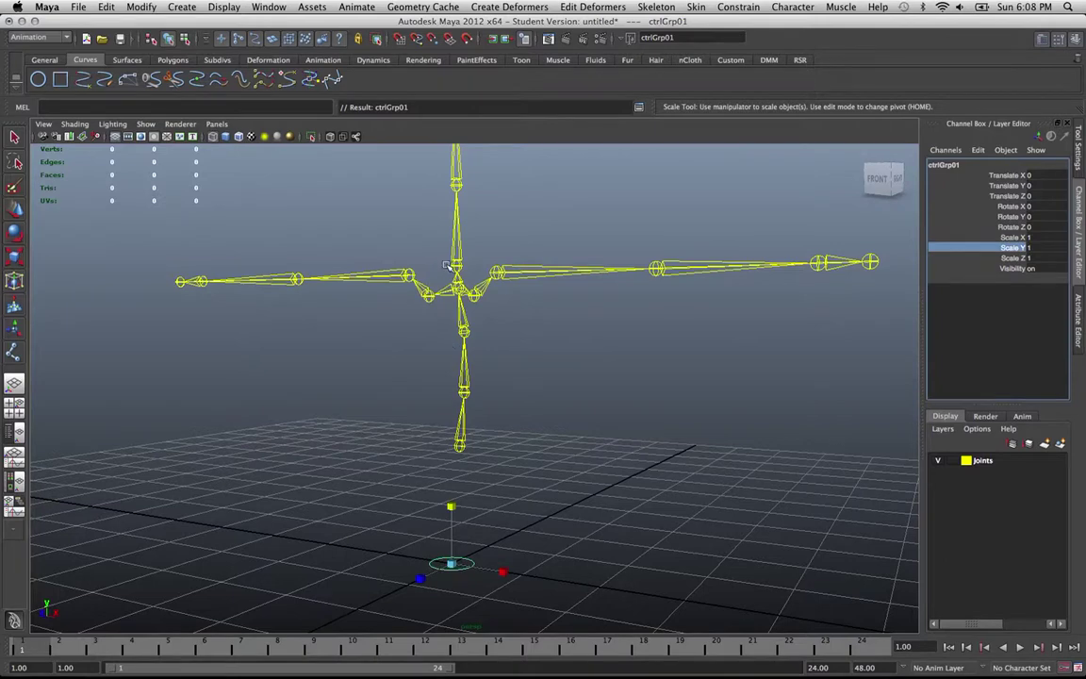
Parent ctrlGrp01 under the neck1 joint and reselect the group.
{"action": "left_click", "coordinate": [455, 261]}
{"action": "key", "text": "w"}
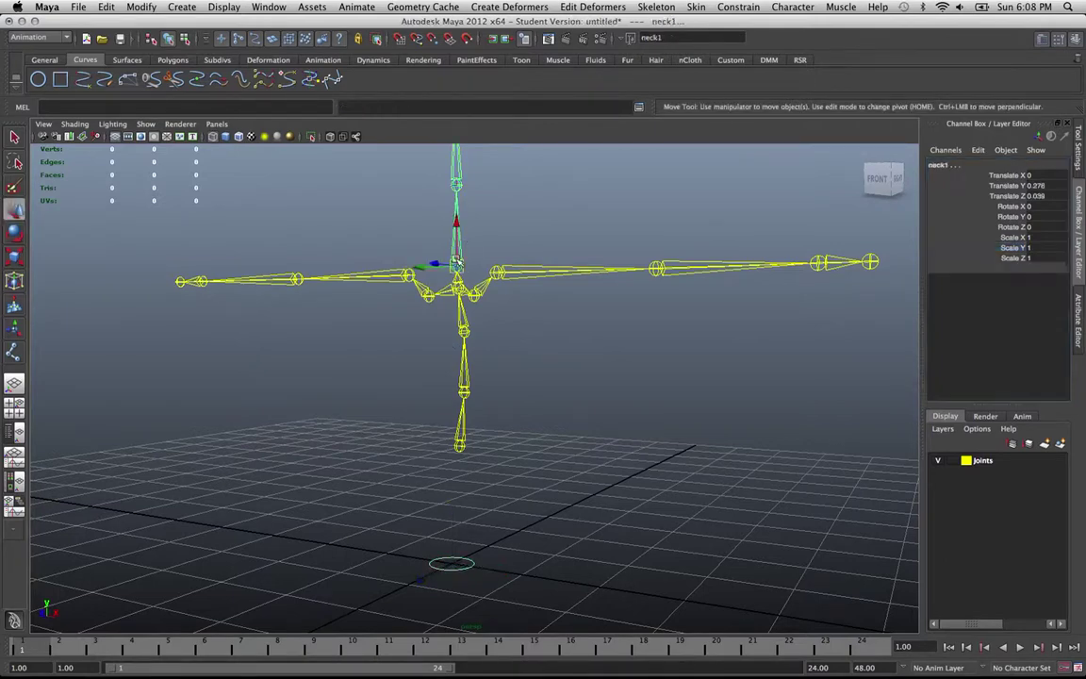
{"action": "key", "text": "Up"}
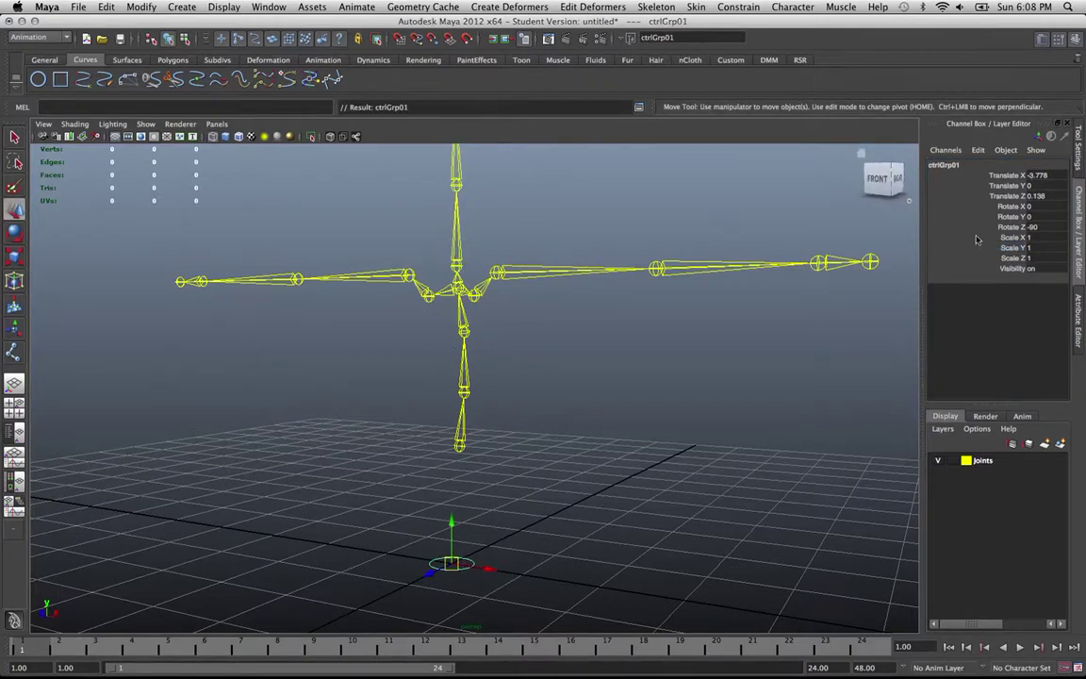
Set ctrlGrp01's Translate X, Y and Z to 0 to place the control at neck1.
{"action": "left_click_drag", "start_coordinate": [1053, 195], "coordinate": [1049, 177]}
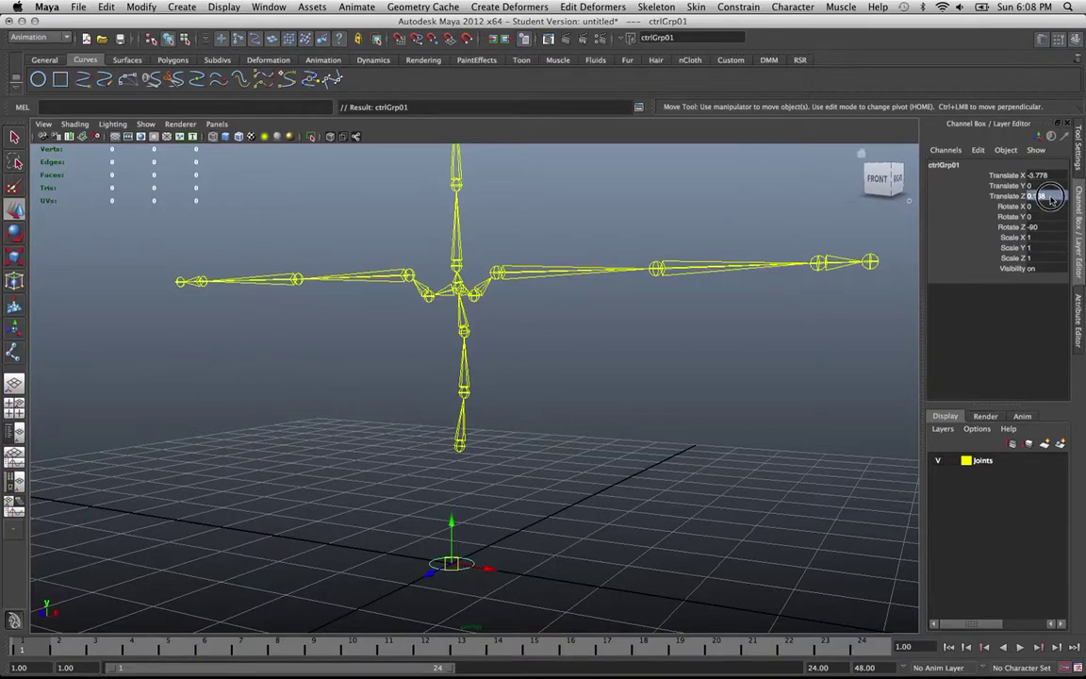
{"action": "type", "text": "0"}
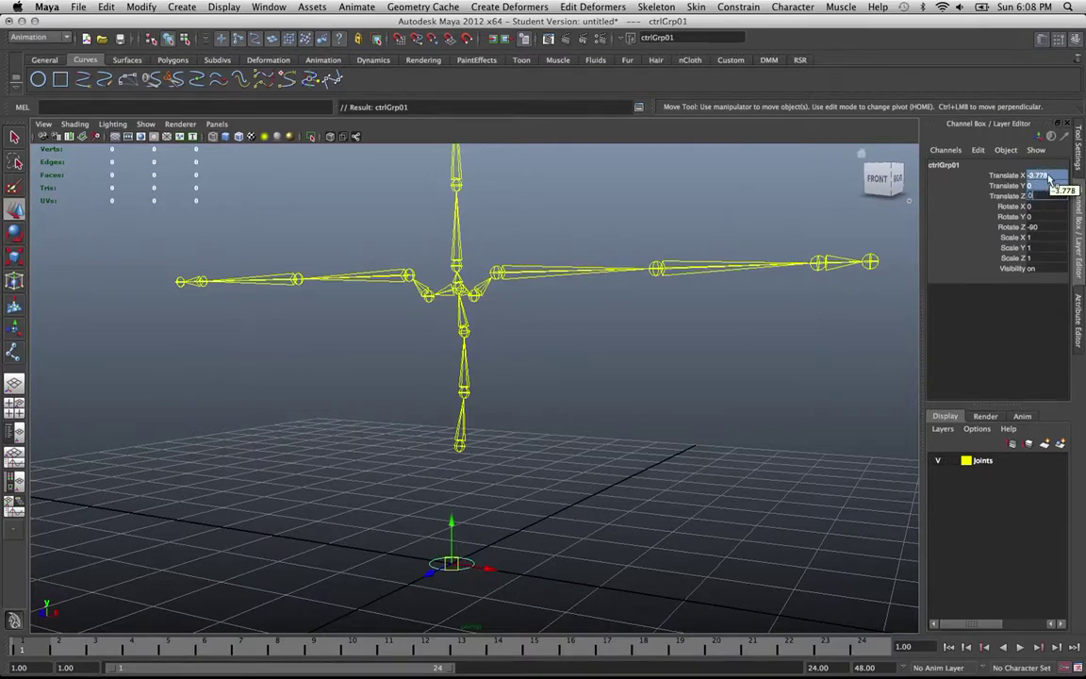
{"action": "key", "text": "Return"}
{"action": "left_click_drag", "start_coordinate": [332, 371], "coordinate": [381, 317], "text": "alt"}
{"action": "left_click_drag", "start_coordinate": [332, 368], "coordinate": [252, 377], "text": "alt"}
{"action": "right_click_drag", "start_coordinate": [253, 377], "coordinate": [341, 395], "text": "alt"}
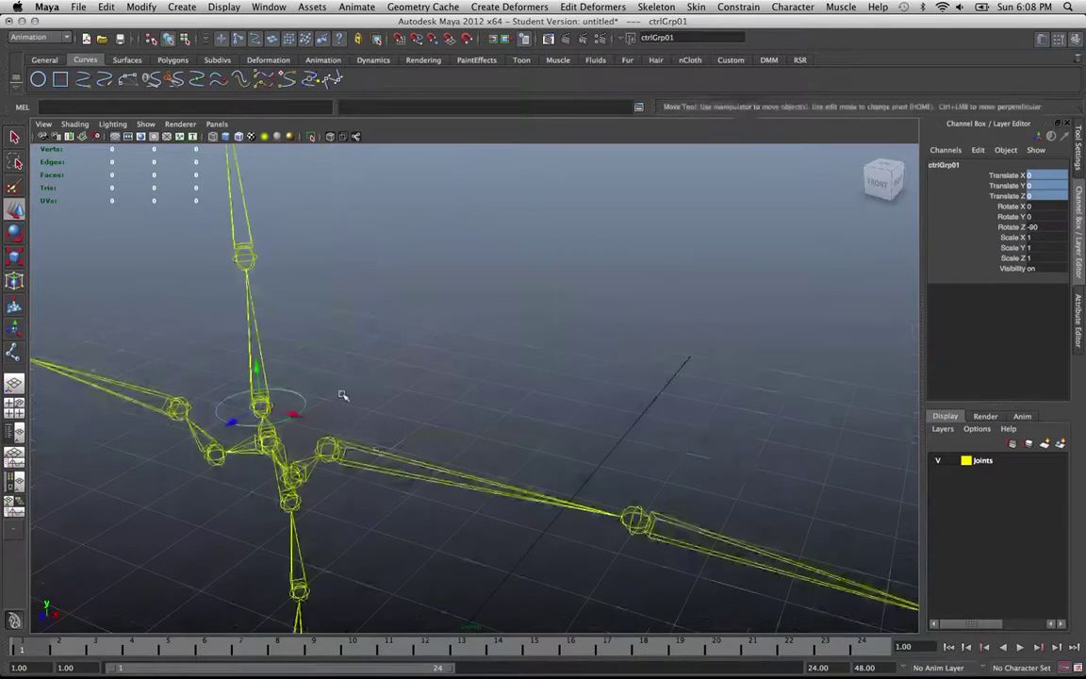
Compare the axis orientation of the ctrl circle with that of the neck1 joint.
{"action": "left_click_drag", "start_coordinate": [340, 387], "coordinate": [587, 407], "text": "alt"}
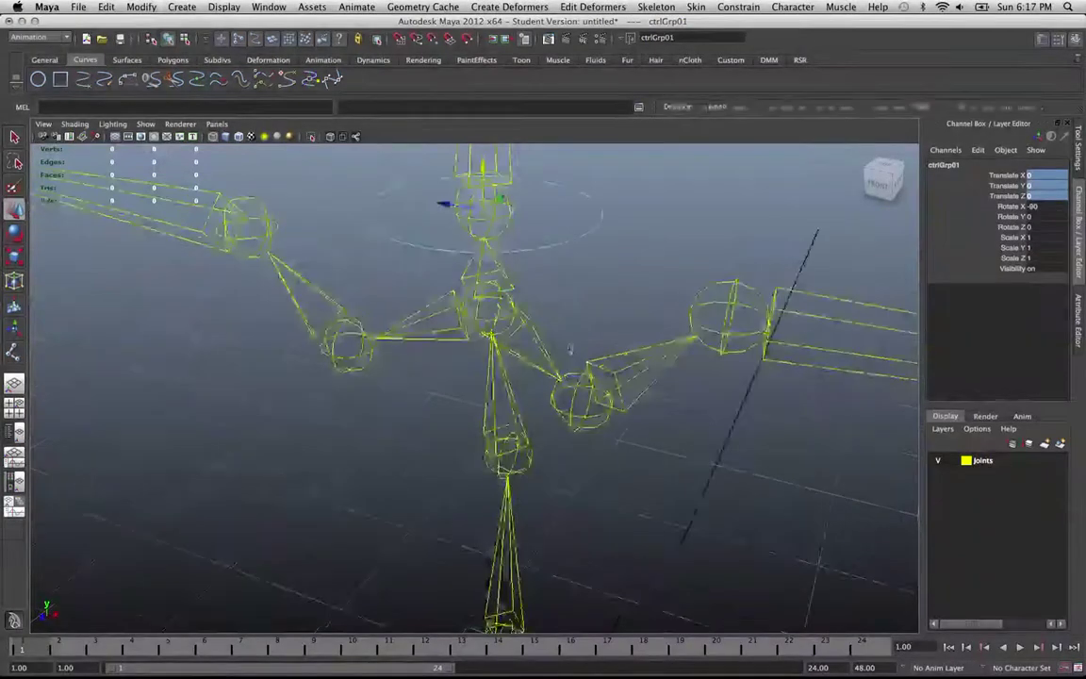
{"action": "left_click", "coordinate": [543, 242]}
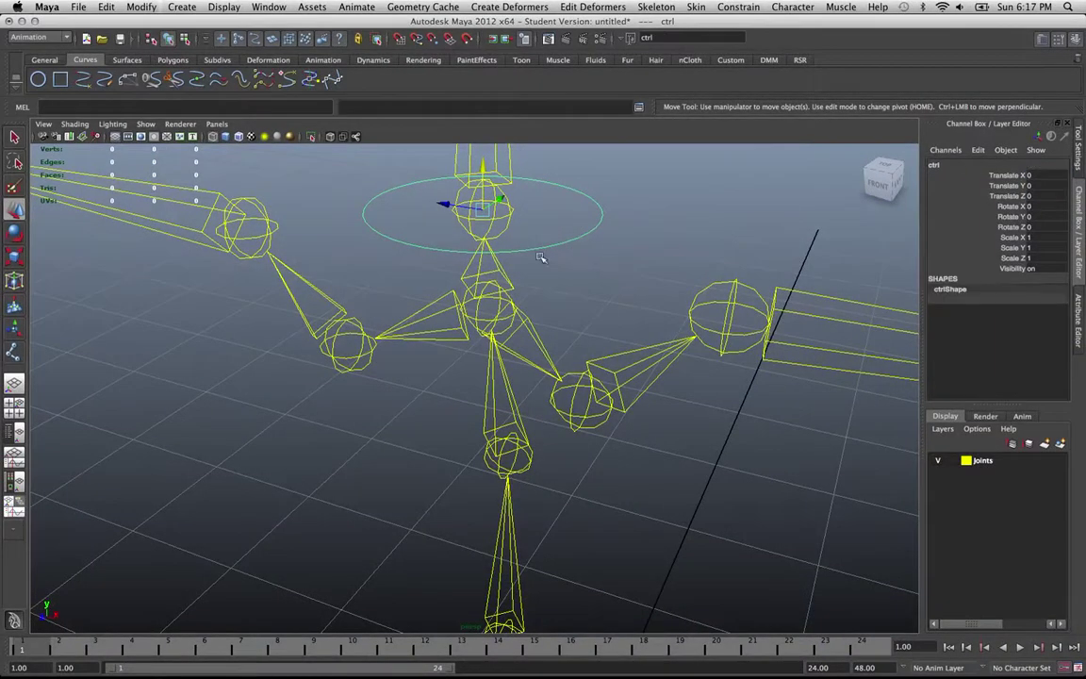
{"action": "left_click", "coordinate": [507, 219]}
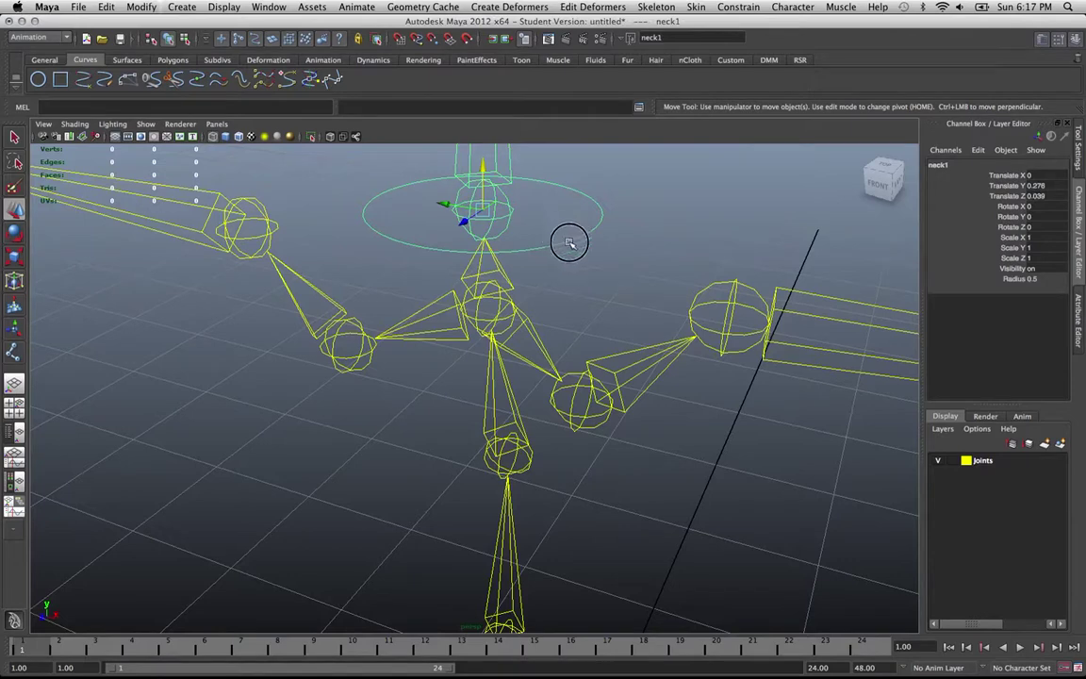
{"action": "left_click", "coordinate": [569, 243]}
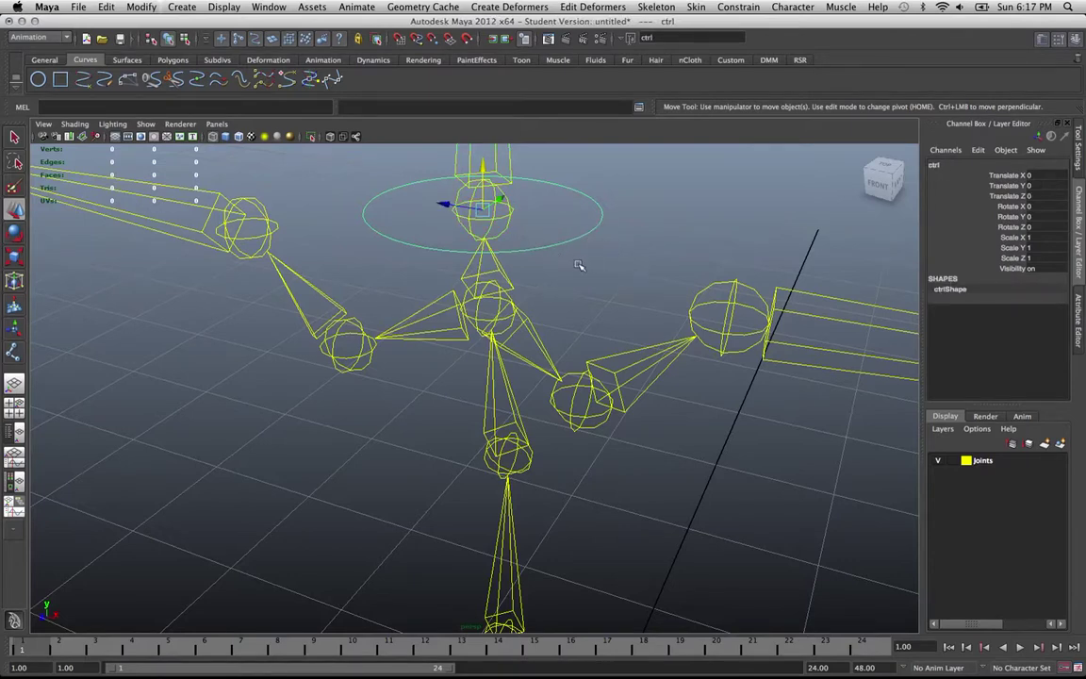
Parent ctrlGrp01 under the spine3 joint instead of neck1.
{"action": "key", "text": "ctrl+g"}
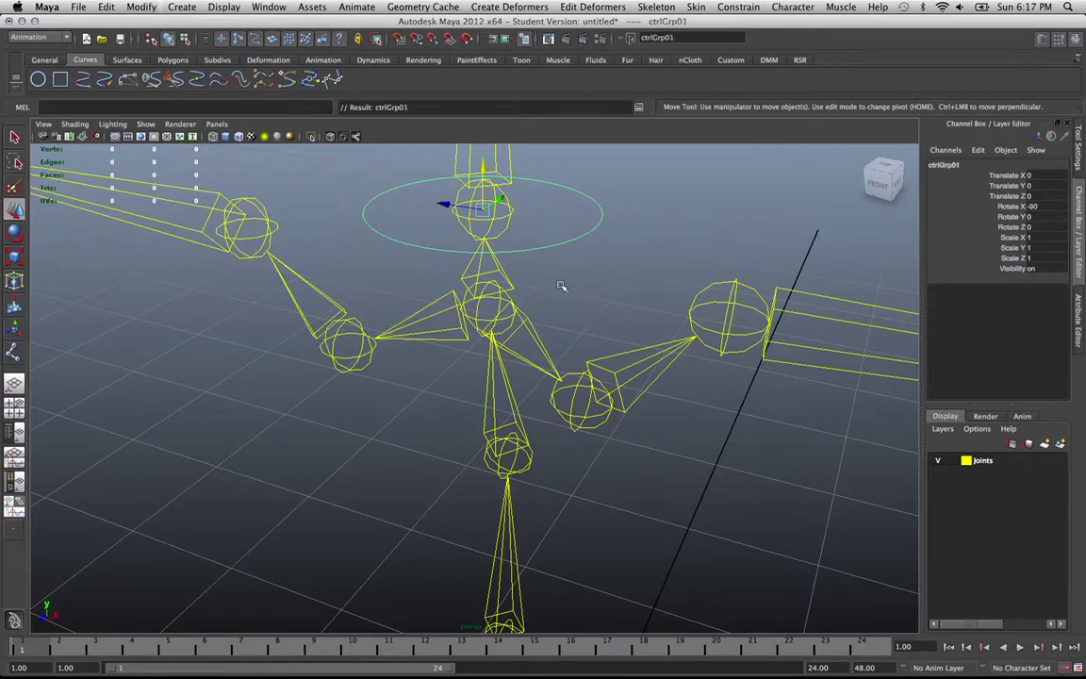
{"action": "left_click", "coordinate": [500, 278], "text": "shift"}
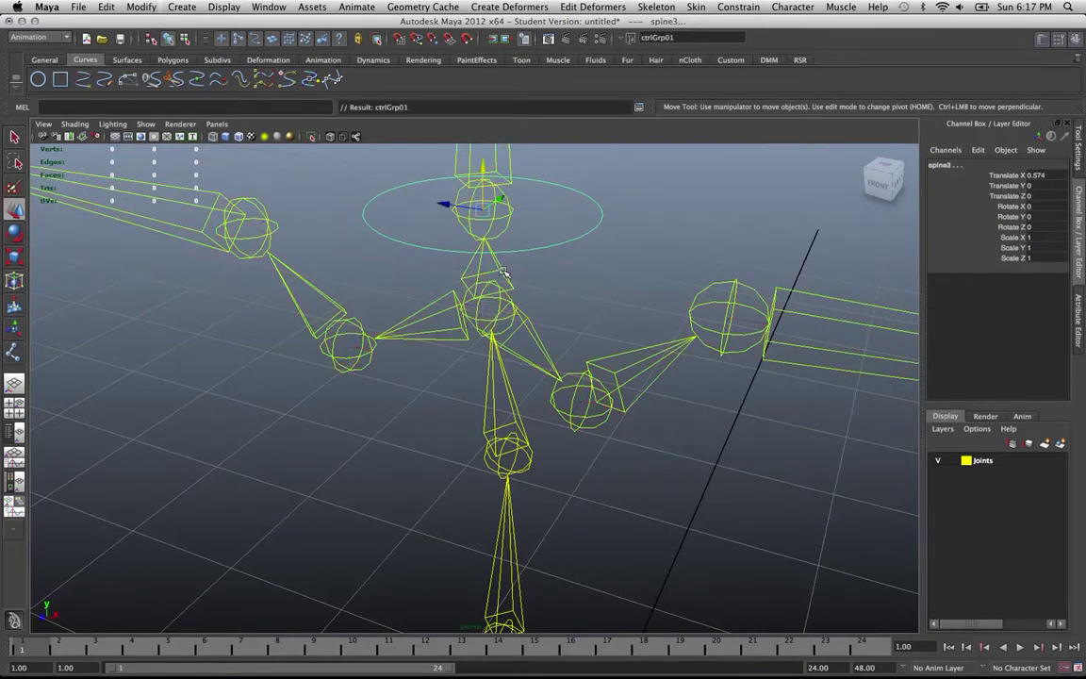
{"action": "left_click_drag", "start_coordinate": [596, 287], "coordinate": [478, 340], "text": "alt"}
{"action": "right_click_drag", "start_coordinate": [478, 339], "coordinate": [581, 394], "text": "alt"}
{"action": "left_click_drag", "start_coordinate": [582, 393], "coordinate": [550, 357], "text": "alt"}
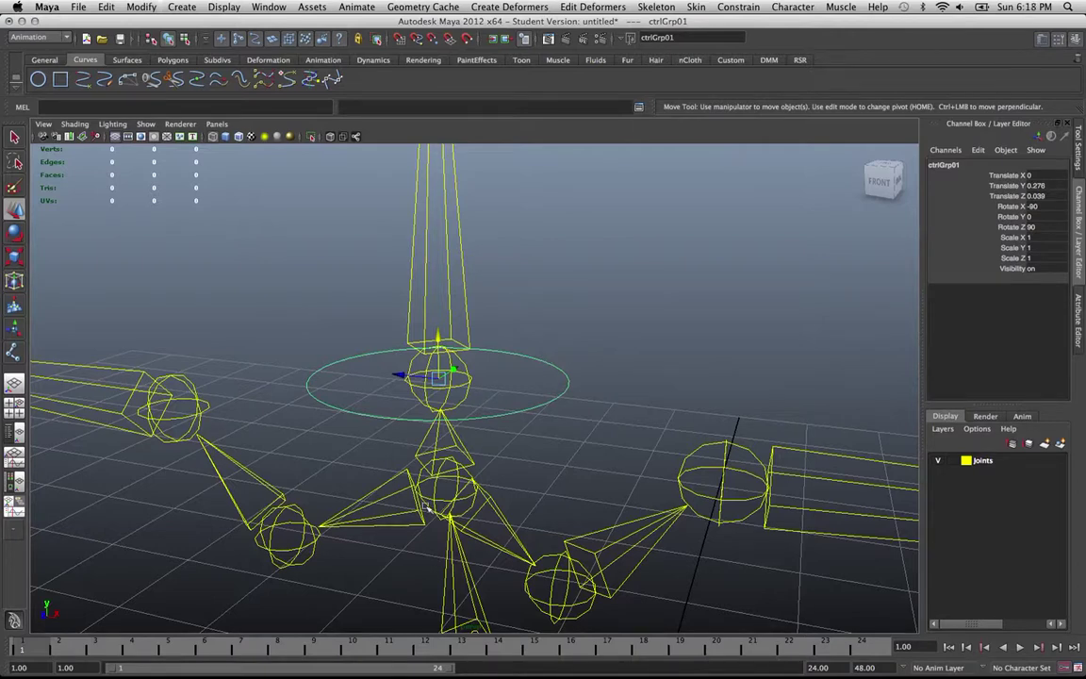
Check the hierarchy by selecting spine3, the ctrl circle and neck1 in turn, and clear the selection.
{"action": "left_click", "coordinate": [450, 469]}
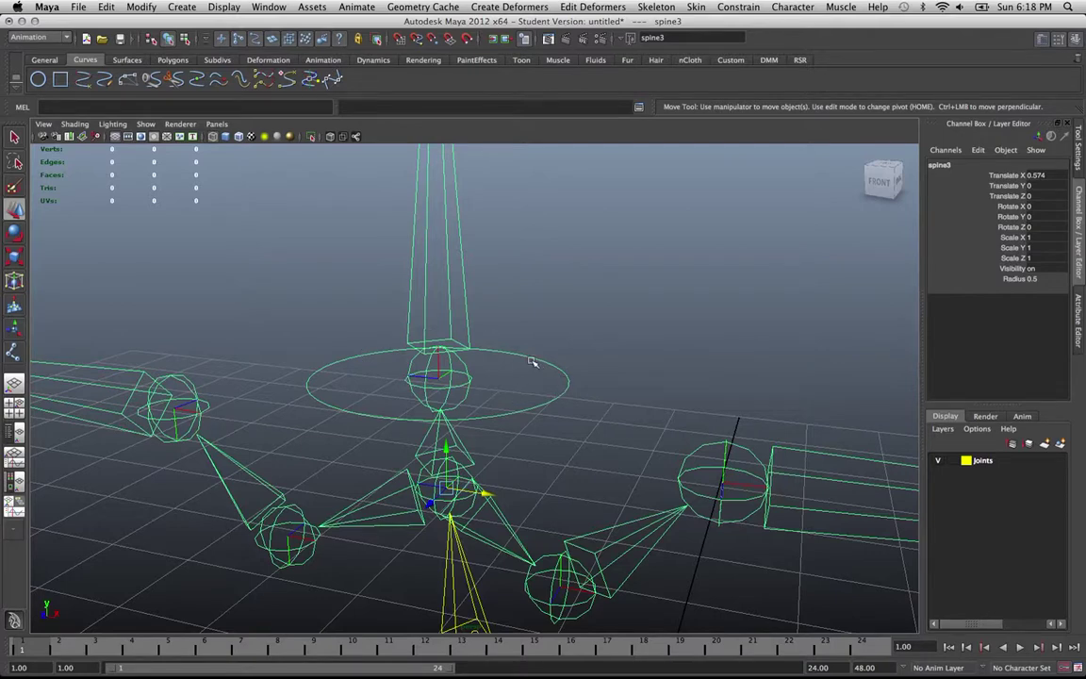
{"action": "left_click", "coordinate": [567, 378]}
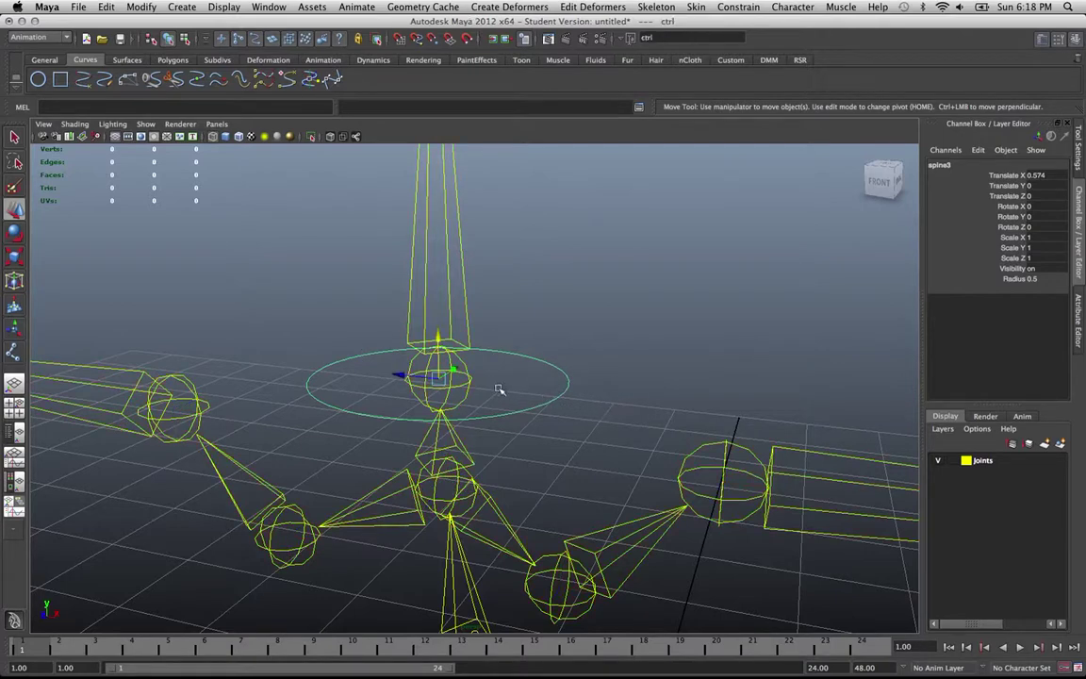
{"action": "left_click", "coordinate": [466, 381]}
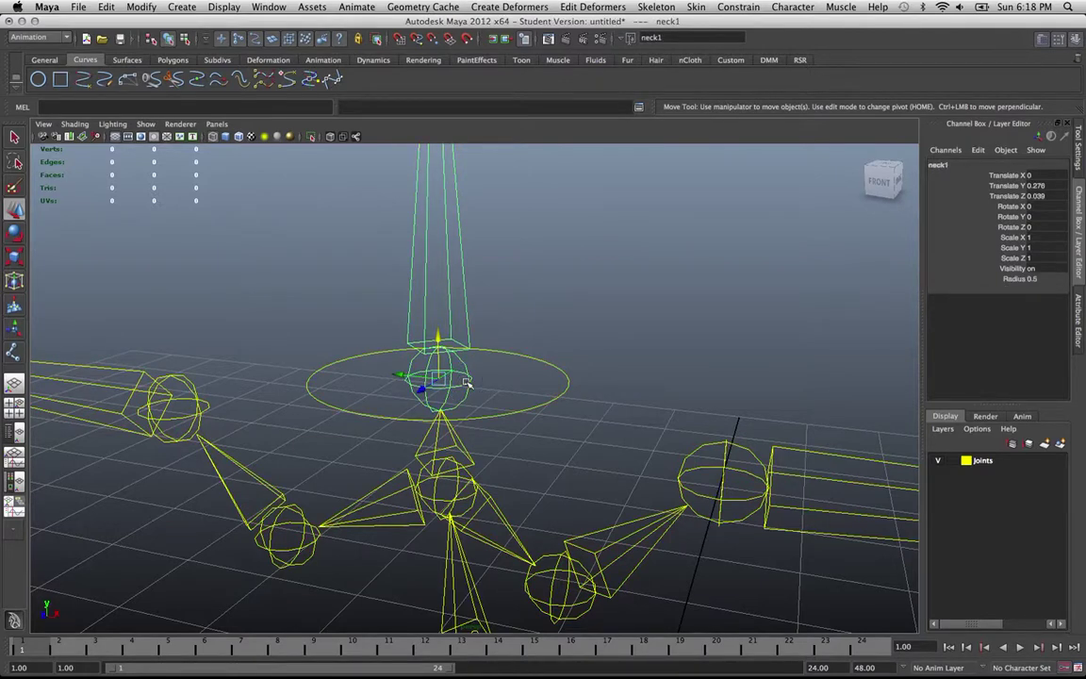
{"action": "left_click", "coordinate": [556, 326]}
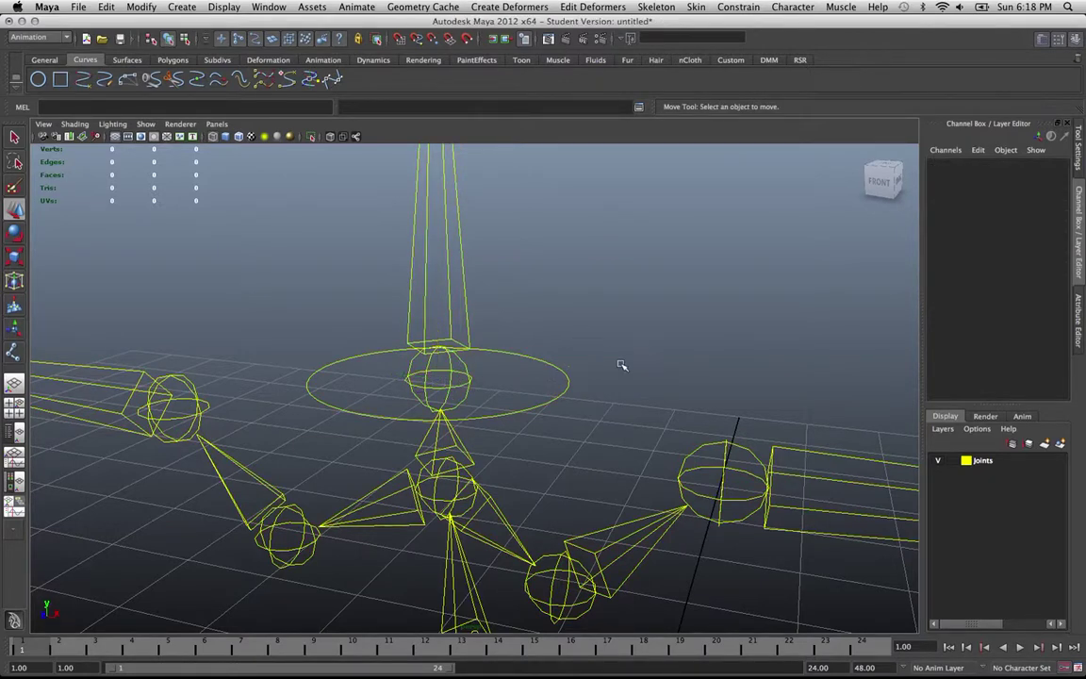
Duplicate the ctrlGrp01 control group at the base of the neck for the next neck control.
{"action": "left_click_drag", "start_coordinate": [556, 326], "coordinate": [523, 443], "text": "alt"}
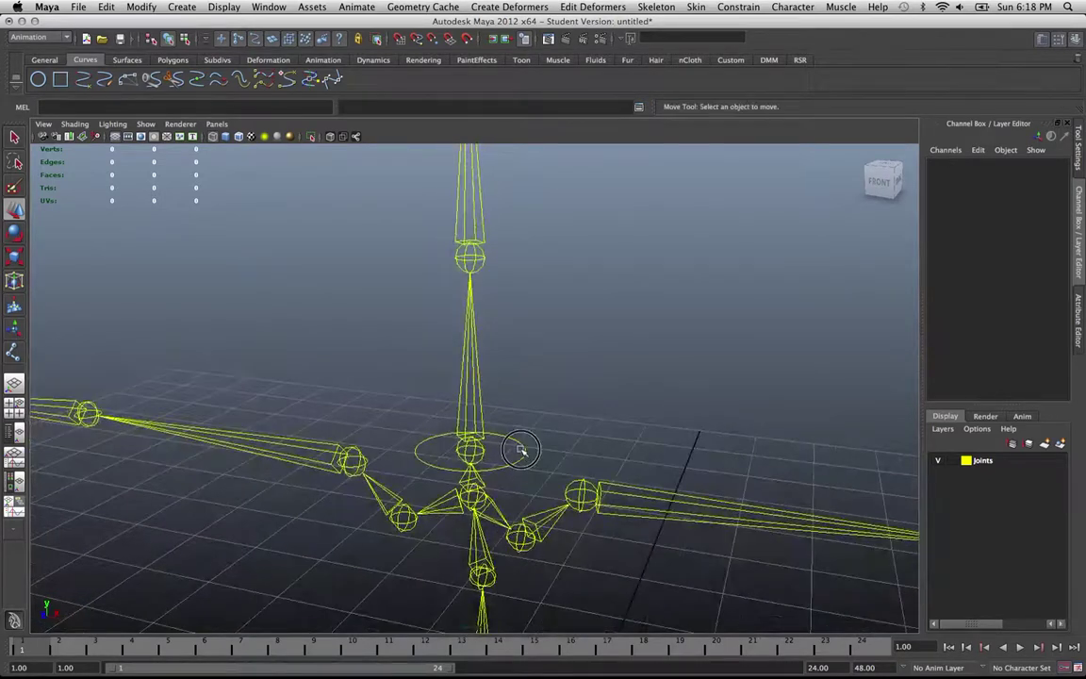
{"action": "left_click", "coordinate": [526, 453]}
{"action": "key", "text": "ctrl+g"}
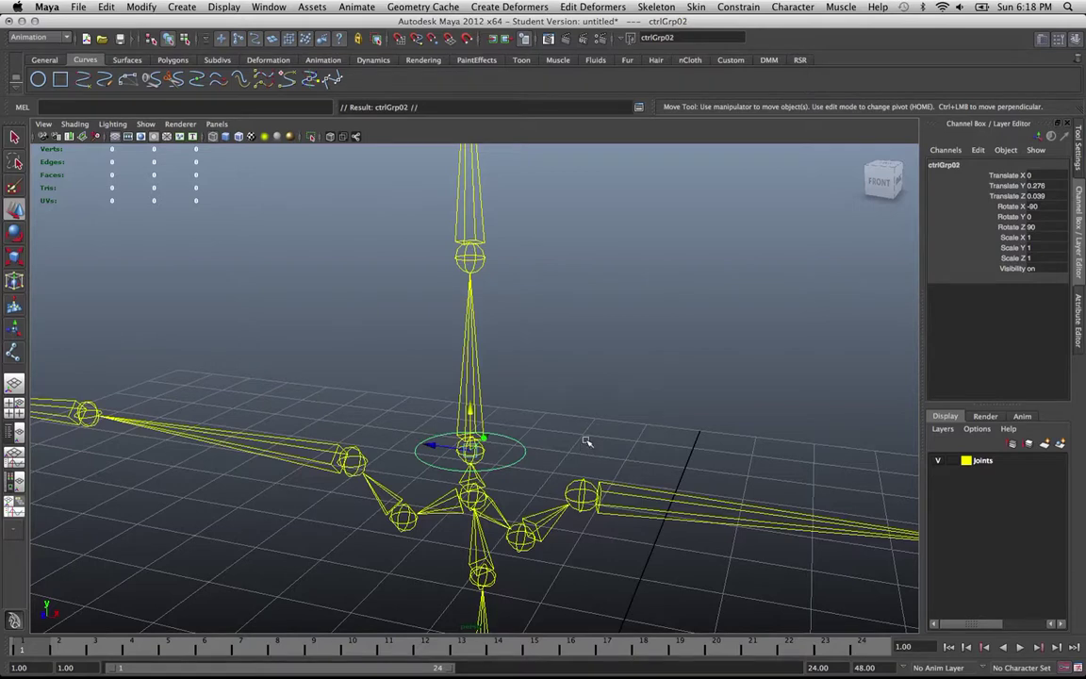
{"action": "left_click_drag", "start_coordinate": [611, 348], "coordinate": [635, 347], "text": "alt"}
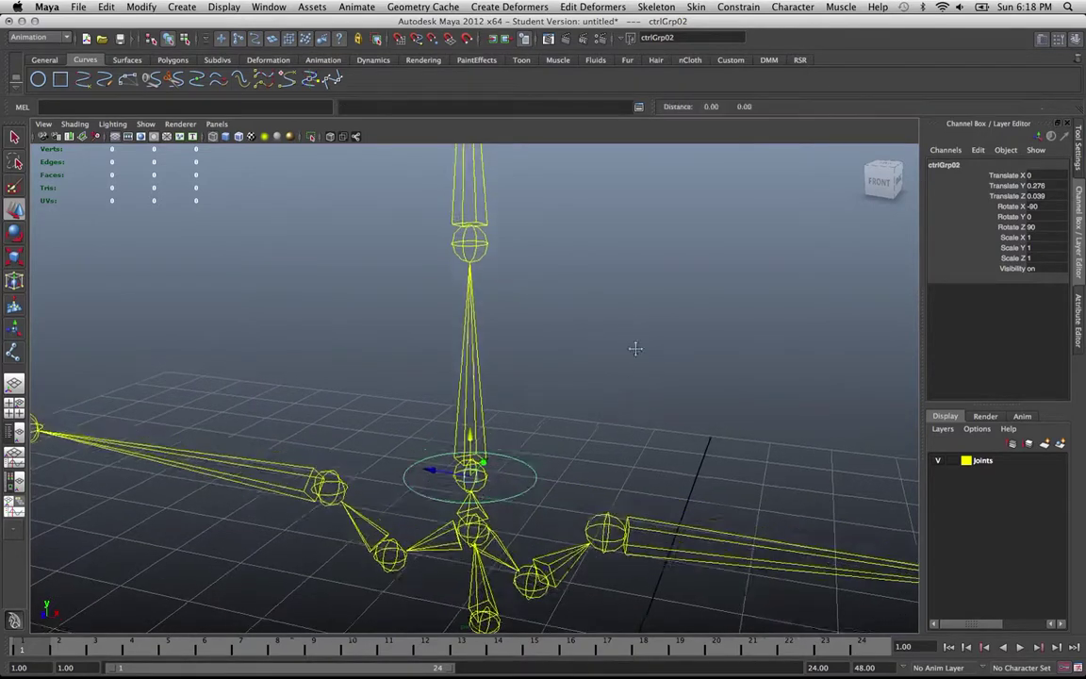
{"action": "right_click_drag", "start_coordinate": [636, 347], "coordinate": [744, 374], "text": "alt"}
{"action": "left_click_drag", "start_coordinate": [744, 375], "coordinate": [543, 370], "text": "alt"}
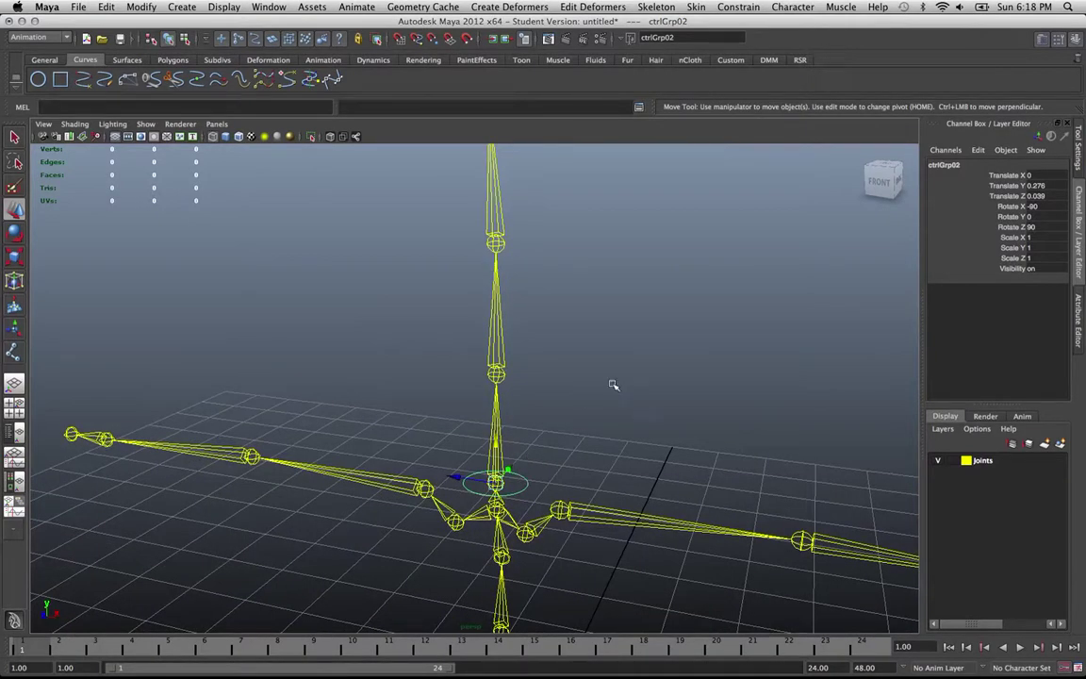
{"action": "left_click_drag", "start_coordinate": [657, 358], "coordinate": [710, 453], "text": "alt"}
{"action": "right_click_drag", "start_coordinate": [710, 453], "coordinate": [552, 445], "text": "alt"}
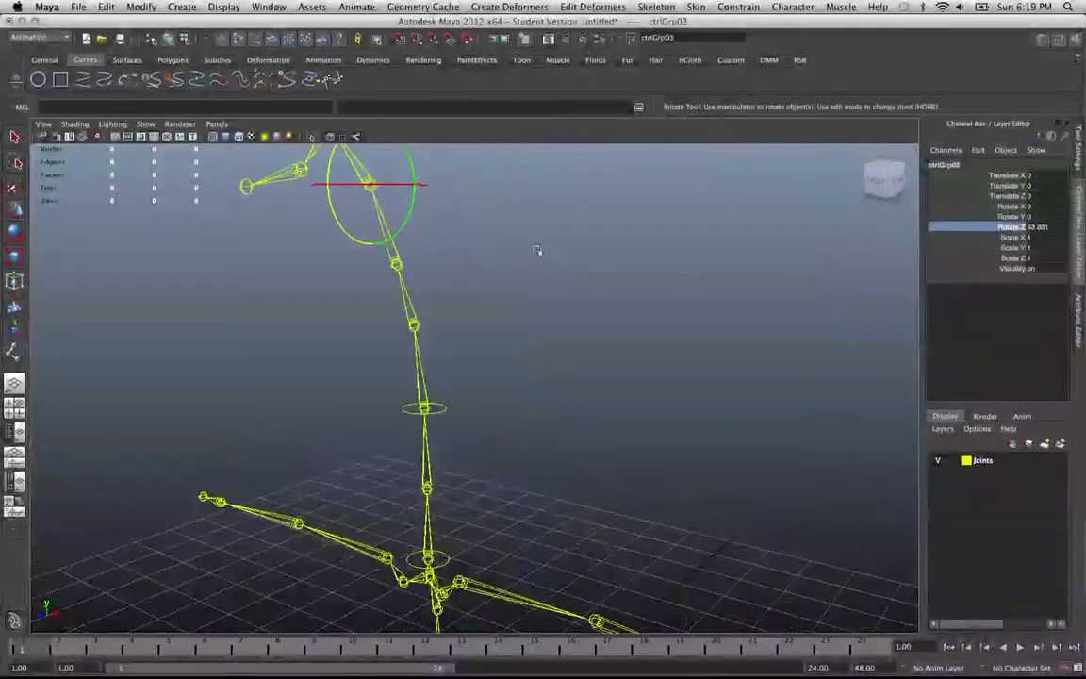
Parent ctrlGrp03 under the neck5 joint and reselect the group.
{"action": "left_click_drag", "start_coordinate": [528, 258], "coordinate": [552, 364], "text": "alt"}
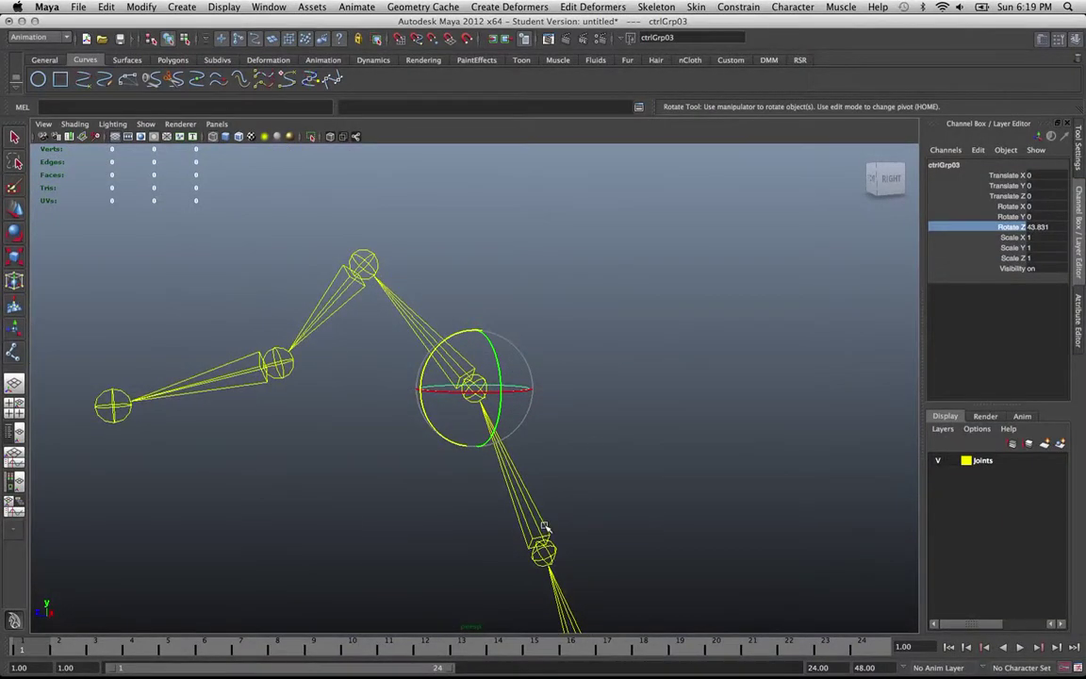
{"action": "key", "text": "Down"}
{"action": "key", "text": "w"}
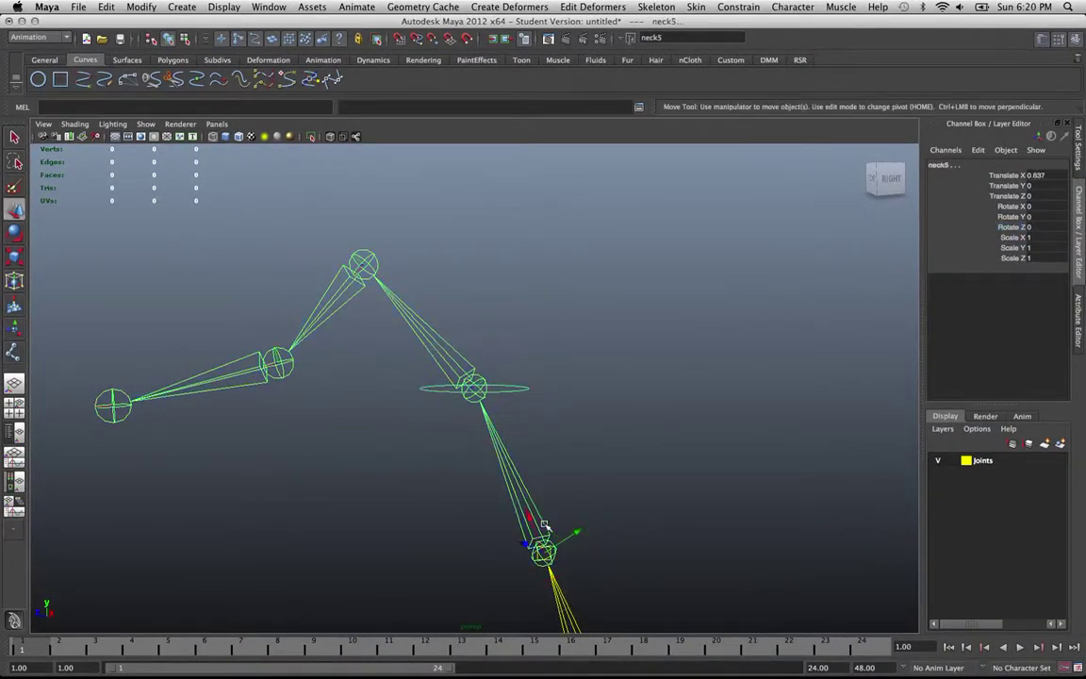
{"action": "key", "text": "Up"}
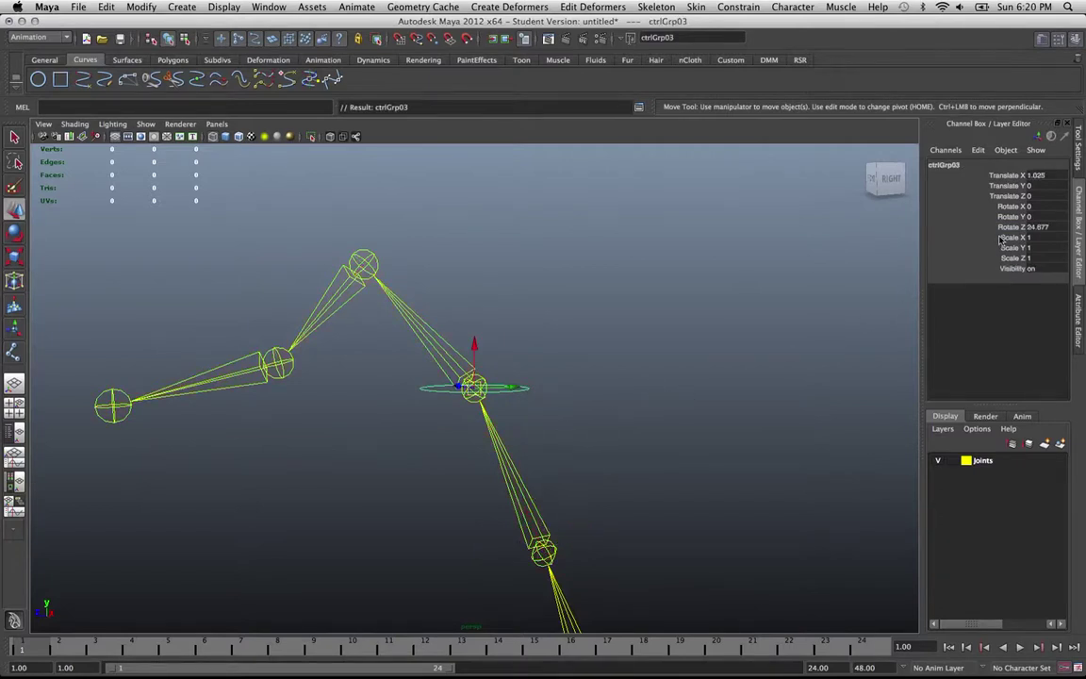
Rotate ctrlGrp03 about its Z axis and reset its Rotate Z to 0.
{"action": "key", "text": "e"}
{"action": "left_click_drag", "start_coordinate": [688, 317], "coordinate": [615, 307], "text": "alt"}
{"action": "mouse_move", "coordinate": [471, 337]}
{"action": "left_mouse_down"}
{"action": "mouse_move", "coordinate": [415, 311]}
{"action": "mouse_move", "coordinate": [377, 313]}
{"action": "mouse_move", "coordinate": [455, 349]}
{"action": "left_mouse_up"}
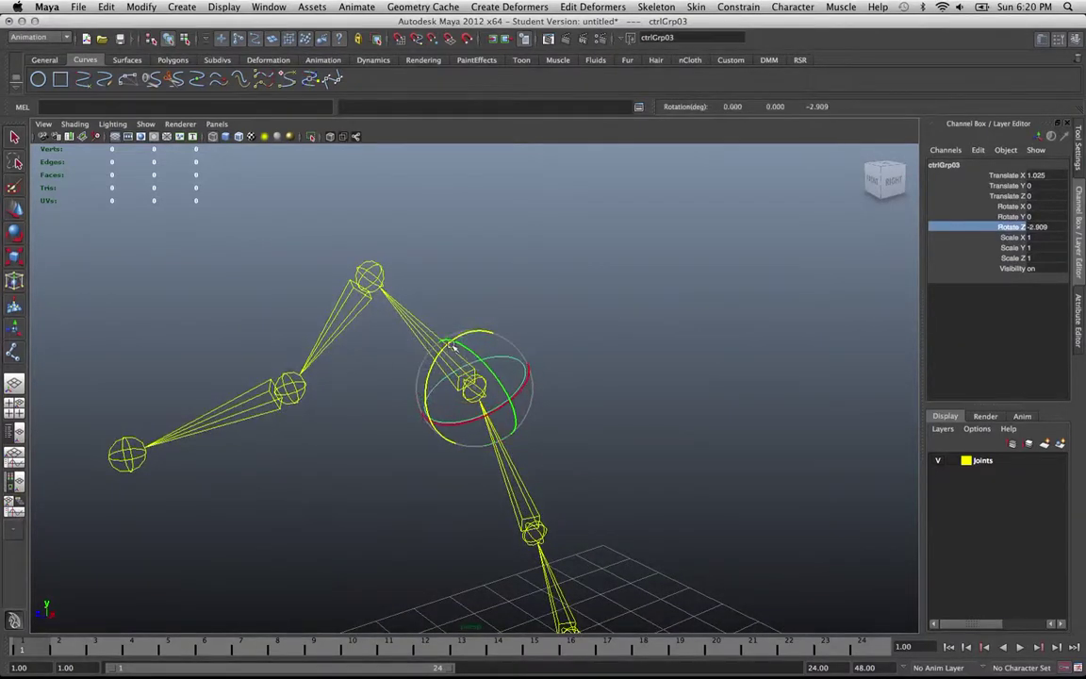
{"action": "double_click", "coordinate": [1037, 227]}
{"action": "type", "text": "0"}
{"action": "key", "text": "Return"}
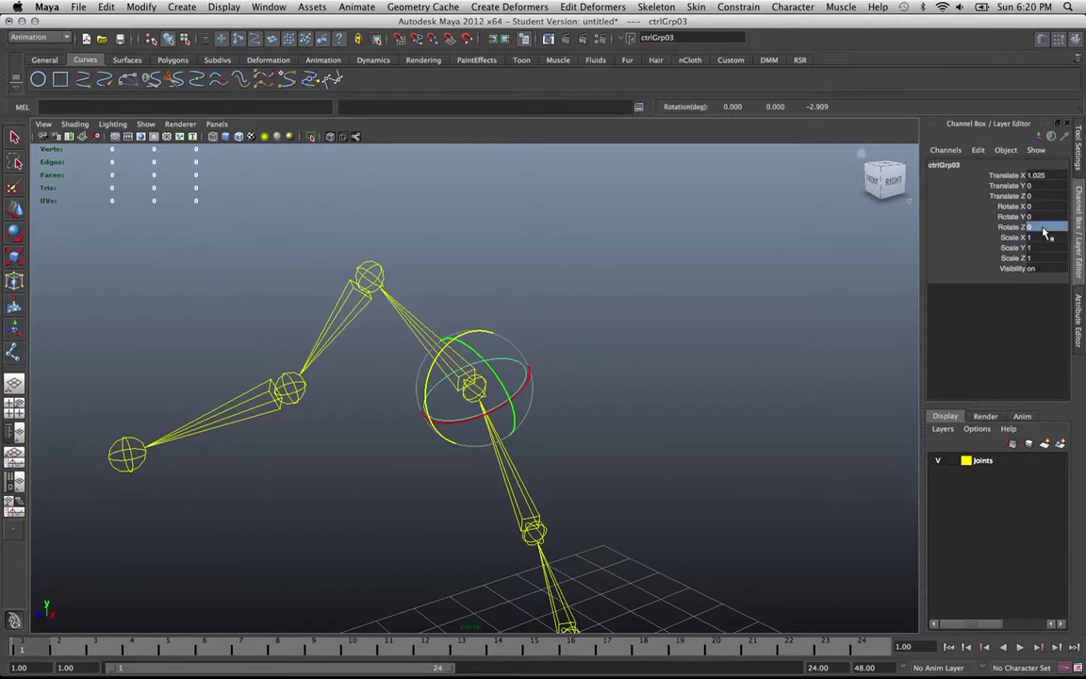
Angle ctrlGrp03 across the neck by setting its Rotate Z to -15, and clear the selection.
{"action": "left_click_drag", "start_coordinate": [335, 315], "coordinate": [288, 306], "text": "alt"}
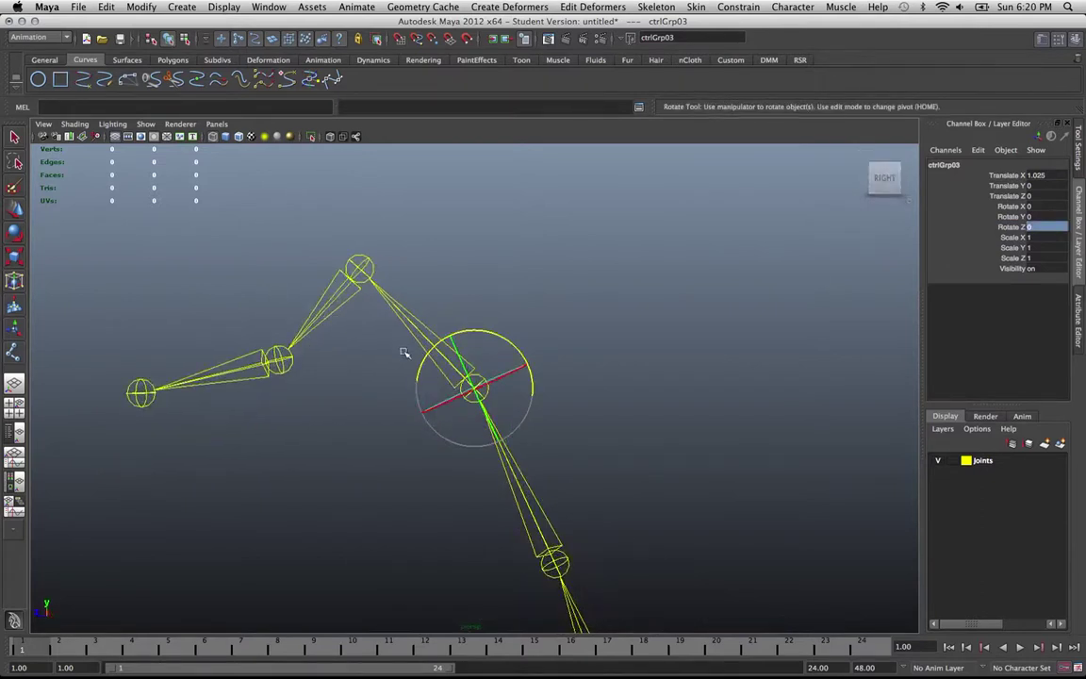
{"action": "left_click_drag", "start_coordinate": [570, 469], "coordinate": [495, 325], "text": "alt"}
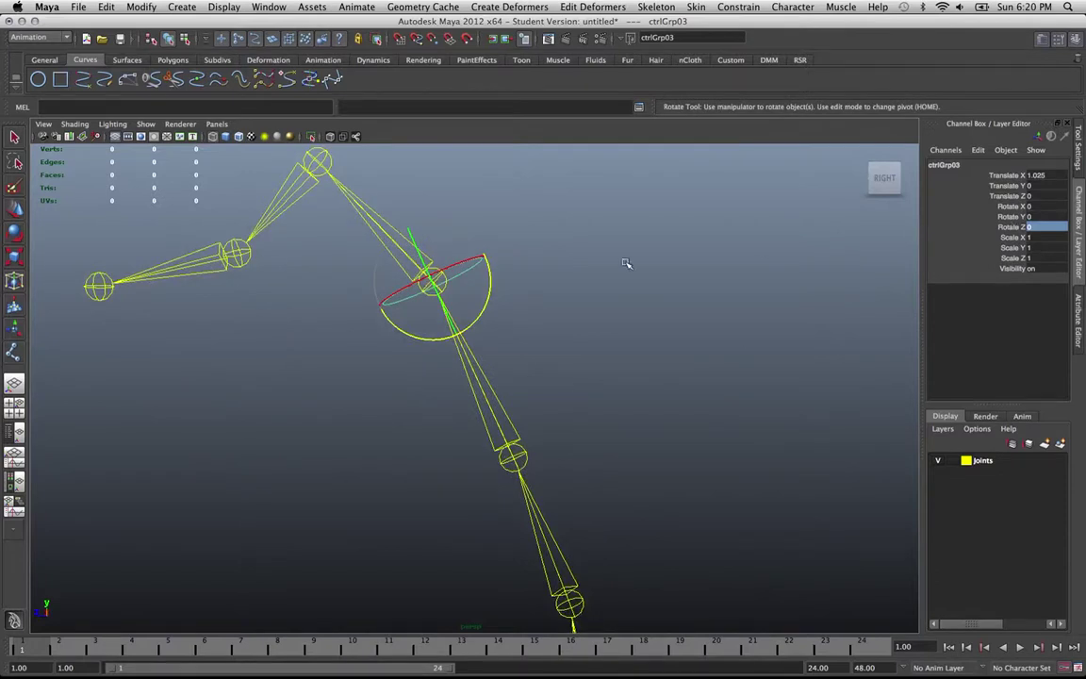
{"action": "middle_click_drag", "start_coordinate": [581, 286], "coordinate": [579, 288]}
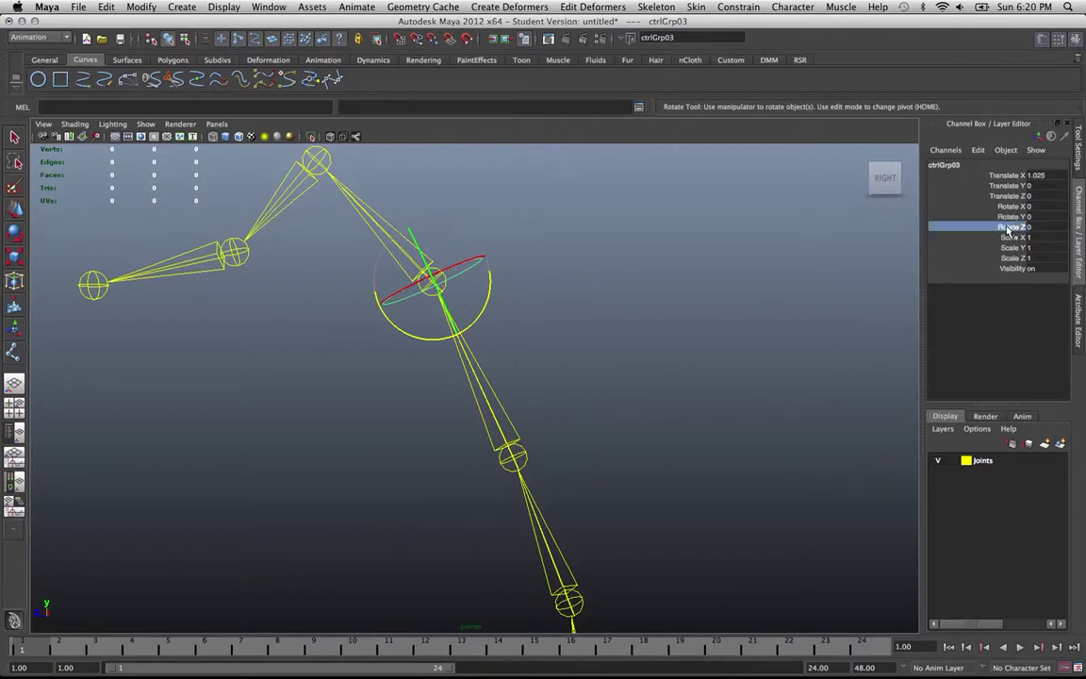
{"action": "middle_click_drag", "start_coordinate": [749, 254], "coordinate": [716, 269]}
{"action": "left_click_drag", "start_coordinate": [710, 288], "coordinate": [702, 315], "text": "alt"}
{"action": "left_click_drag", "start_coordinate": [720, 369], "coordinate": [591, 347], "text": "alt"}
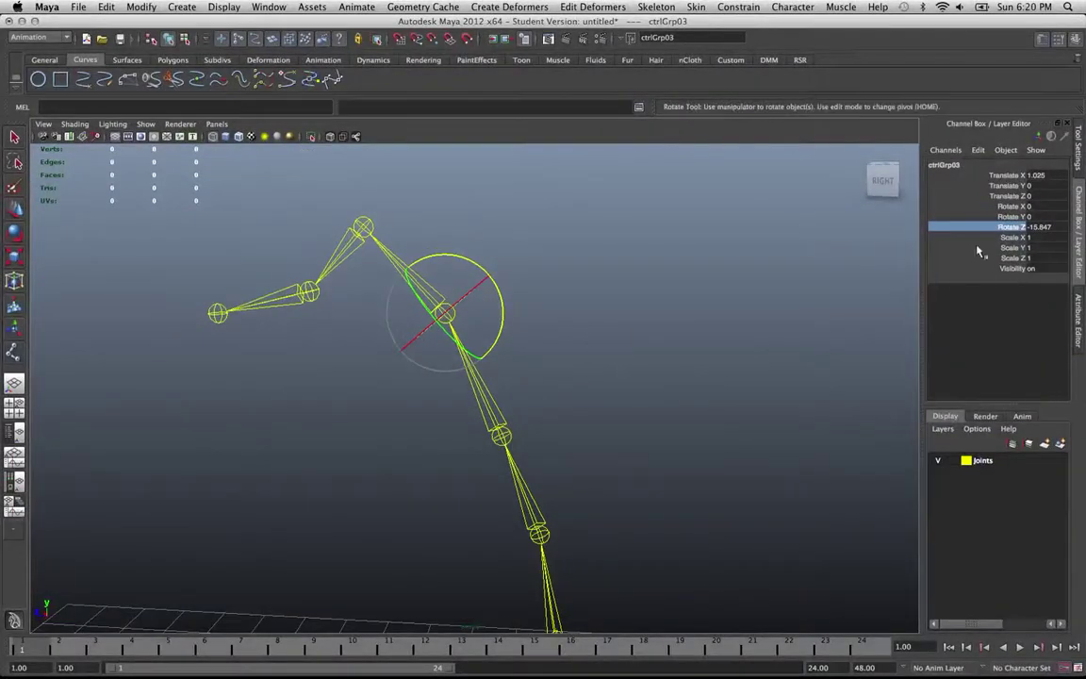
{"action": "double_click", "coordinate": [1048, 226]}
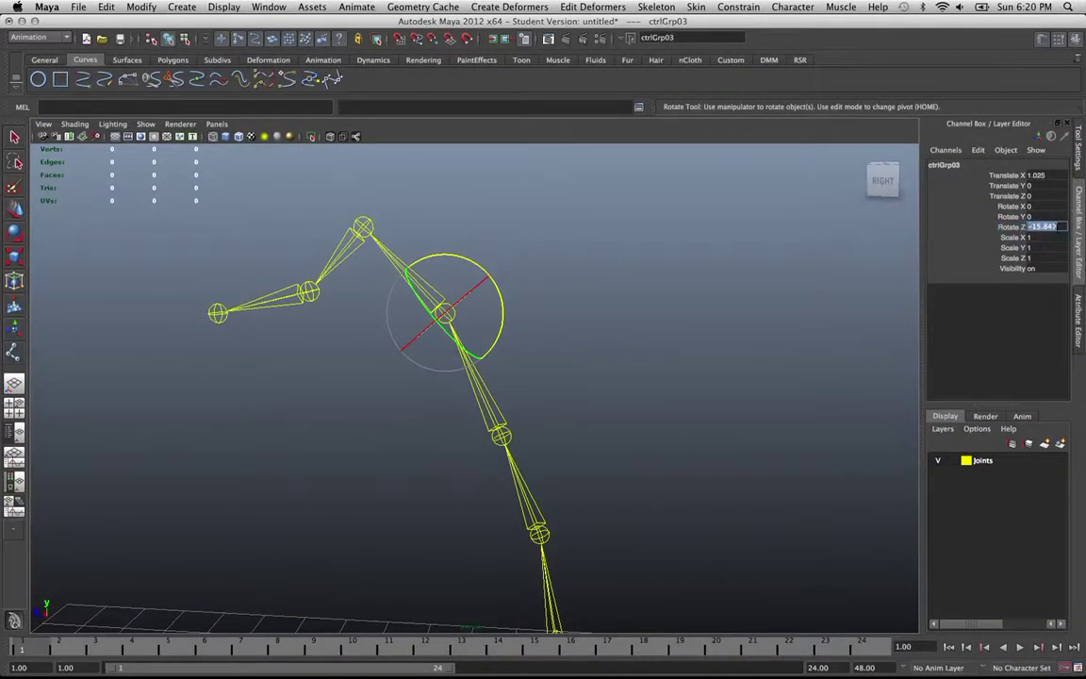
{"action": "type", "text": "-15"}
{"action": "key", "text": "Return"}
{"action": "left_click", "coordinate": [452, 495]}
Check which joints carry the control circles by selecting neck5, headPiv1, neck1 and spine3 along the chain, and clear the selection.
{"action": "key", "text": "w"}
{"action": "left_click_drag", "start_coordinate": [387, 492], "coordinate": [348, 358], "text": "alt"}
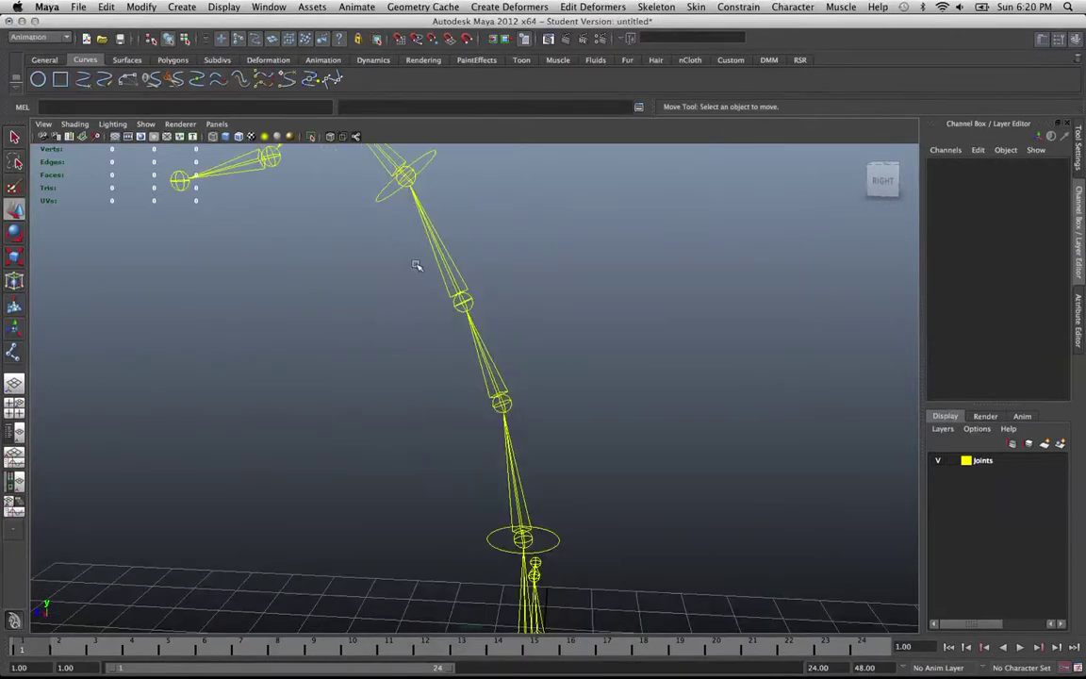
{"action": "left_click", "coordinate": [449, 261]}
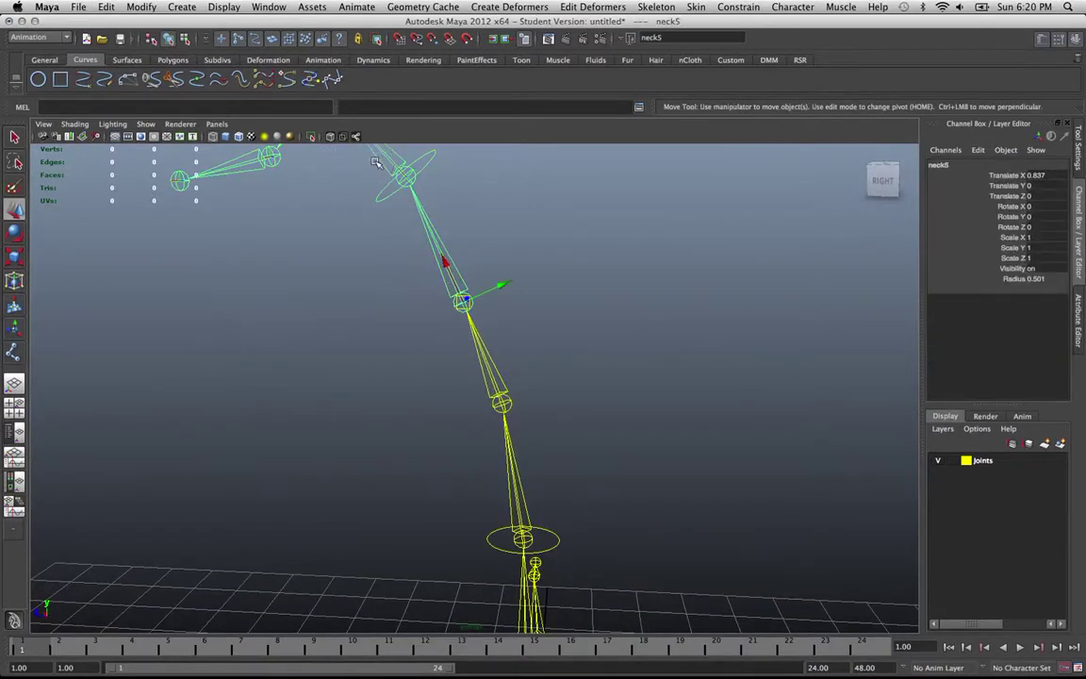
{"action": "left_click", "coordinate": [375, 162]}
{"action": "left_click", "coordinate": [377, 188]}
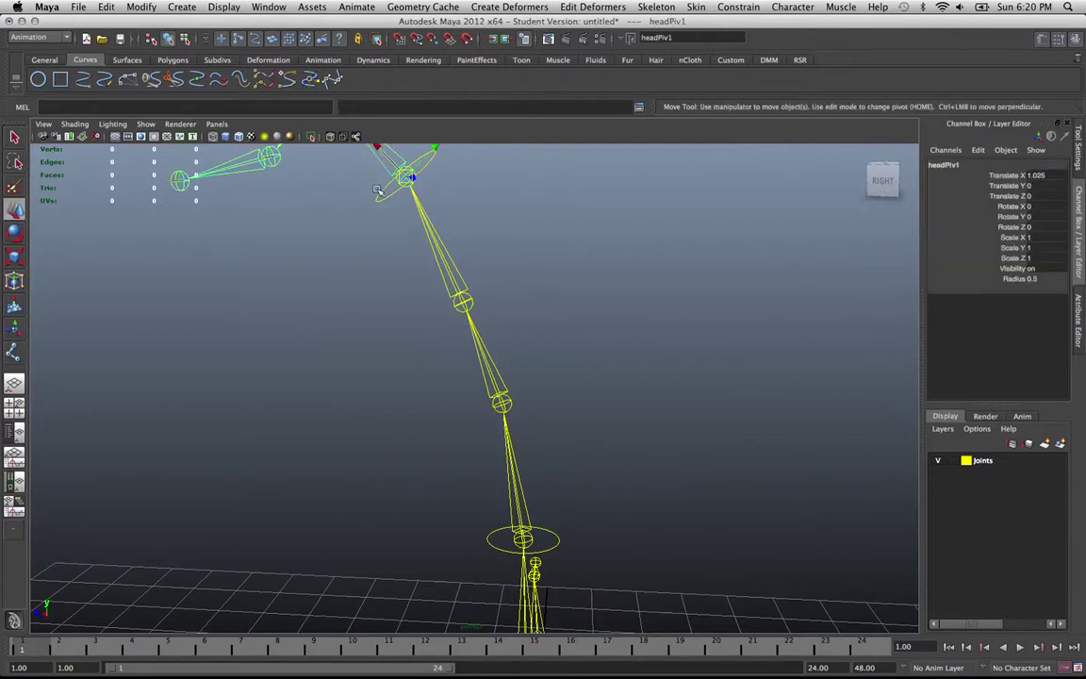
{"action": "left_click_drag", "start_coordinate": [569, 548], "coordinate": [577, 501], "text": "alt"}
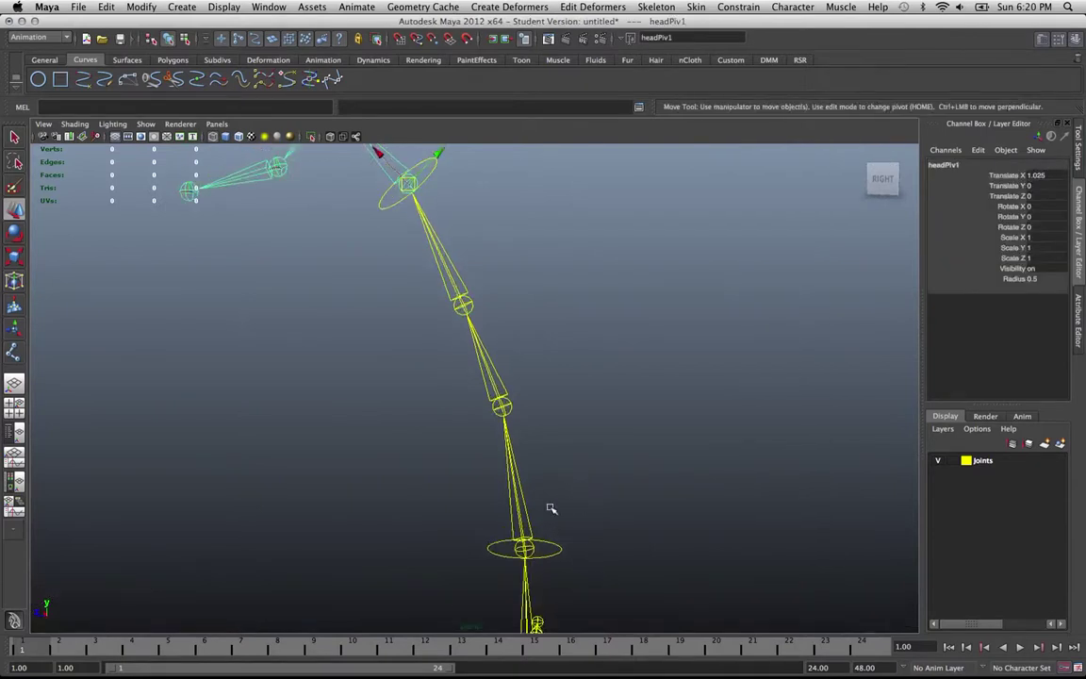
{"action": "left_click", "coordinate": [516, 501]}
{"action": "left_click", "coordinate": [594, 500]}
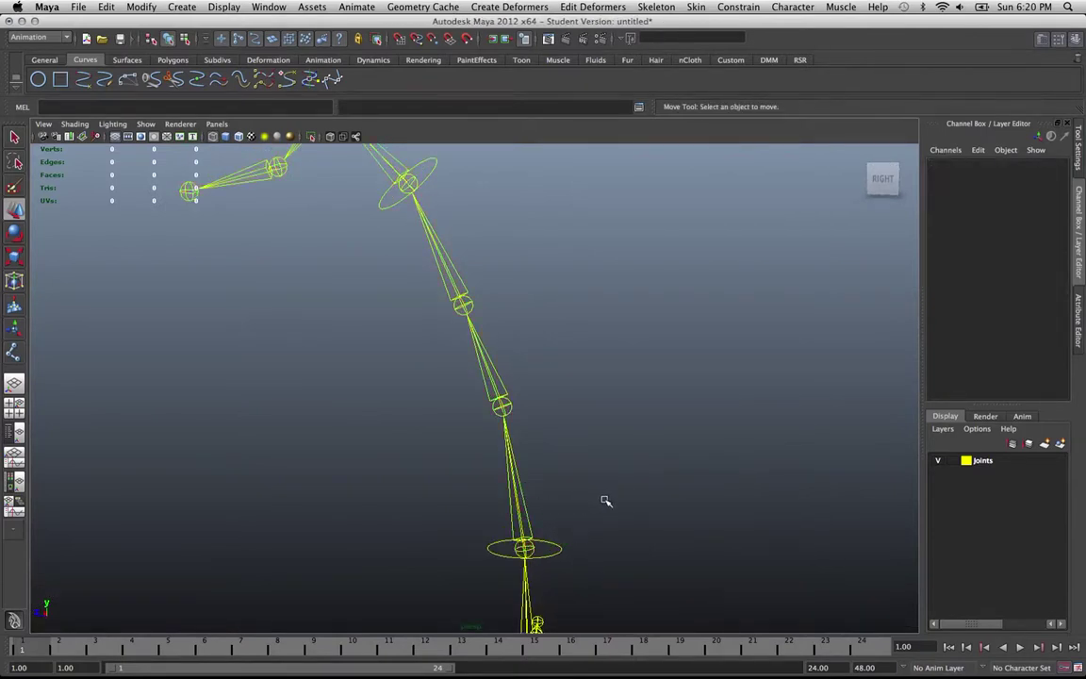
{"action": "left_click_drag", "start_coordinate": [604, 500], "coordinate": [585, 369], "text": "alt"}
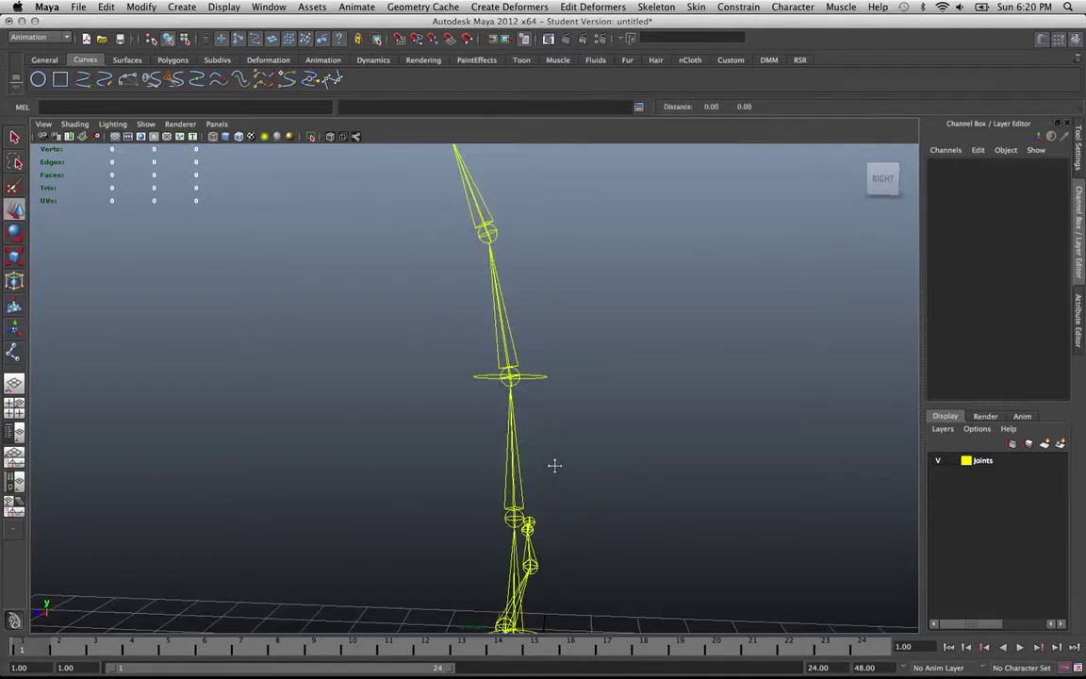
{"action": "left_click_drag", "start_coordinate": [555, 463], "coordinate": [589, 419], "text": "alt"}
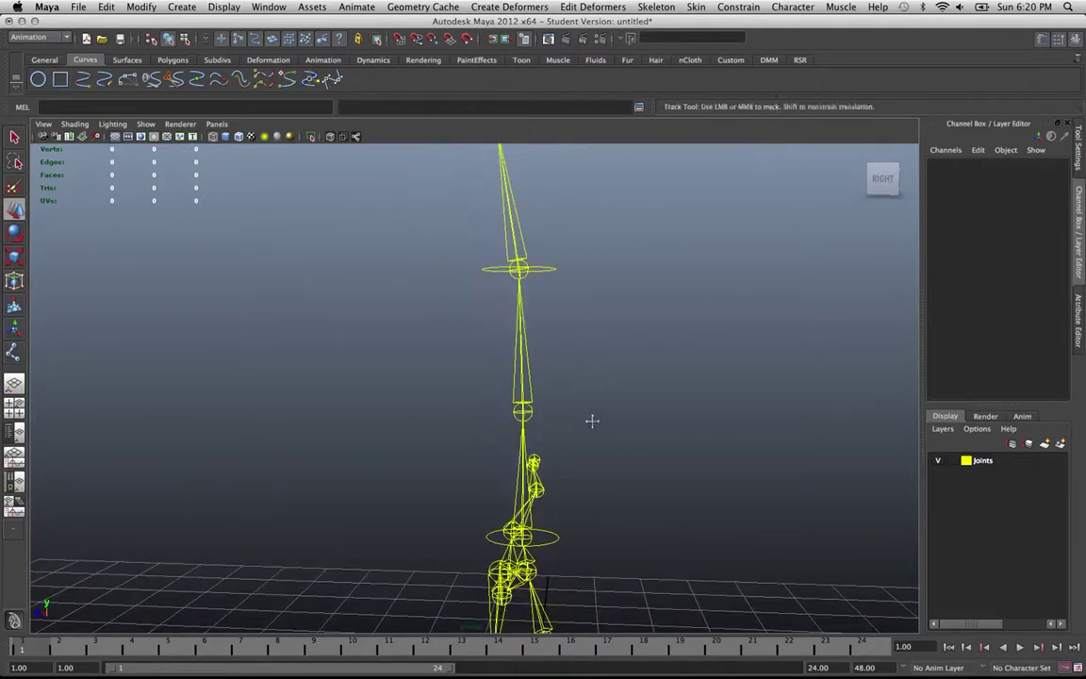
{"action": "left_click", "coordinate": [526, 444]}
{"action": "left_click_drag", "start_coordinate": [577, 538], "coordinate": [665, 541], "text": "alt"}
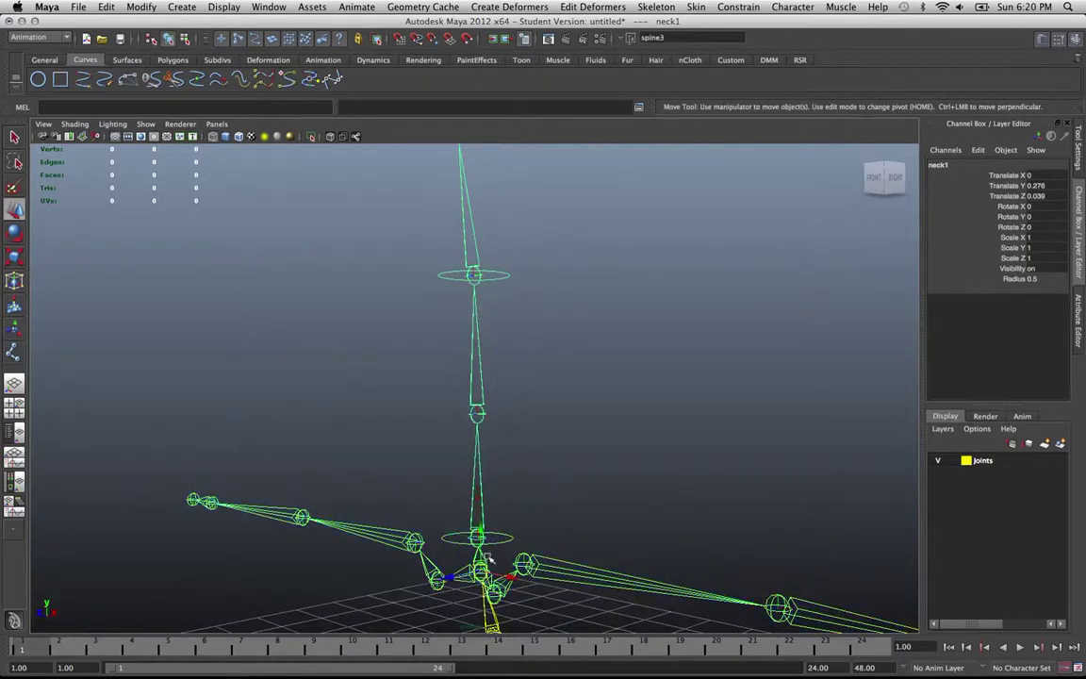
{"action": "left_click", "coordinate": [479, 572]}
{"action": "left_click", "coordinate": [606, 519]}
Select the ctrlGrp02 group of the mid-neck circle and set its Rotate Z to 3.
{"action": "left_click_drag", "start_coordinate": [606, 513], "coordinate": [427, 448], "text": "alt"}
{"action": "left_click_drag", "start_coordinate": [449, 564], "coordinate": [488, 517], "text": "alt"}
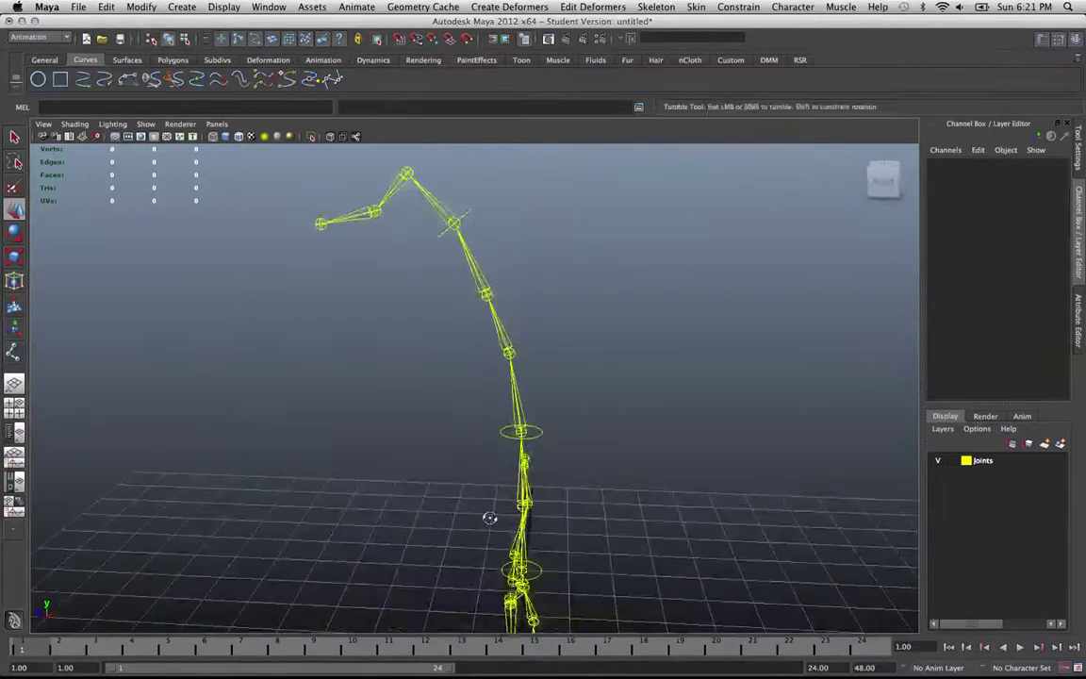
{"action": "left_click", "coordinate": [533, 439]}
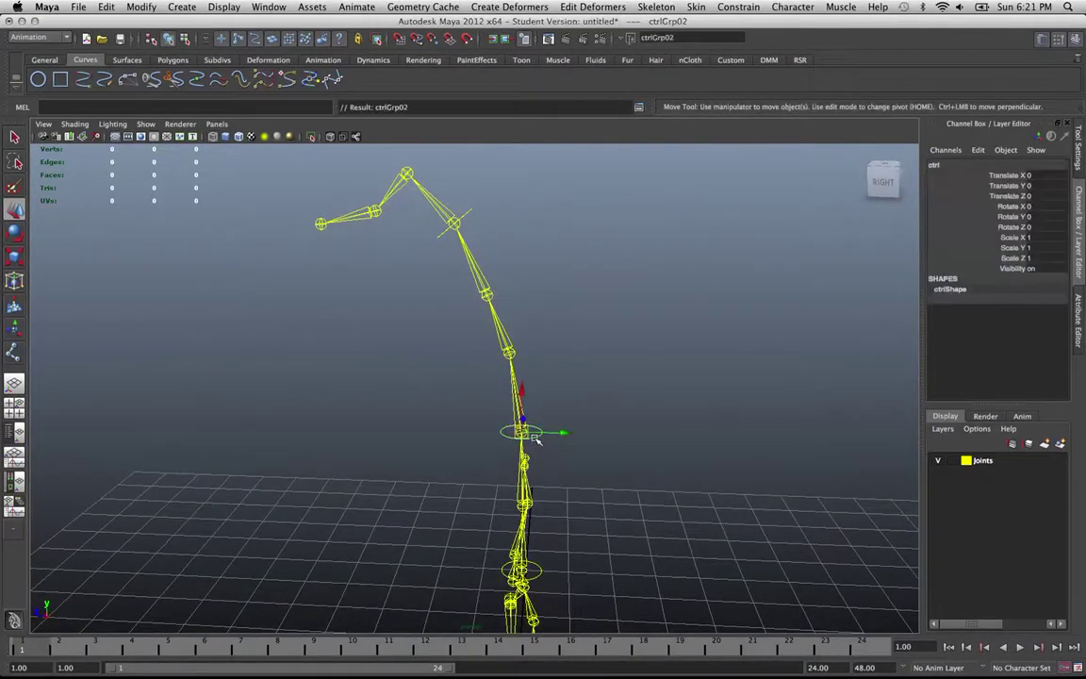
{"action": "double_click", "coordinate": [1039, 228]}
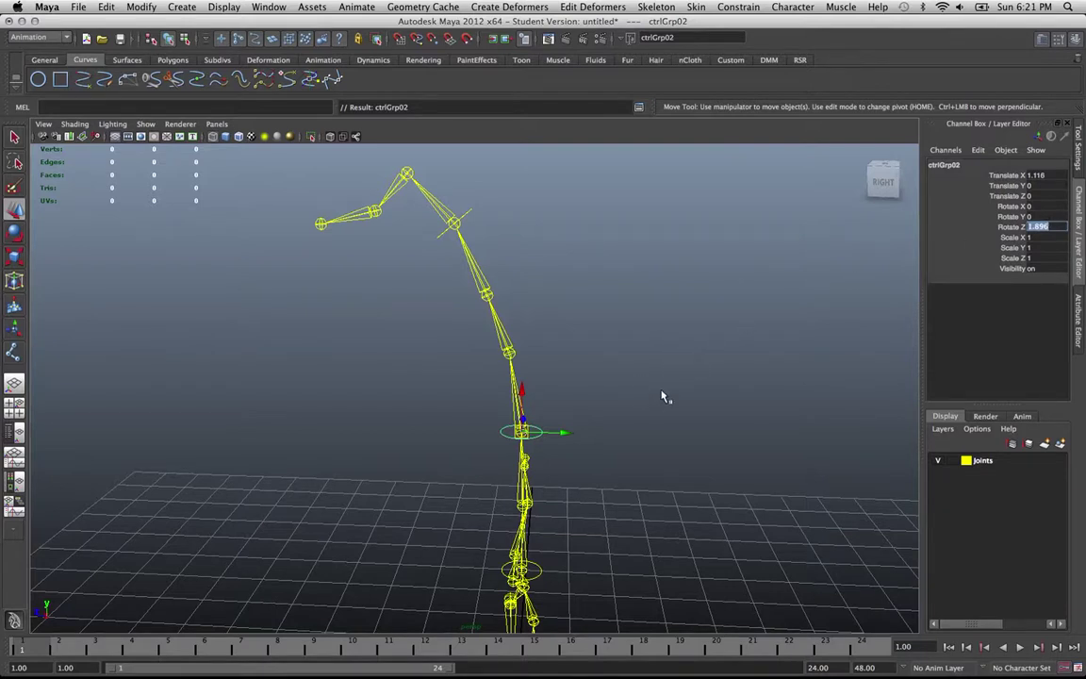
{"action": "type", "text": "3"}
{"action": "key", "text": "Return"}
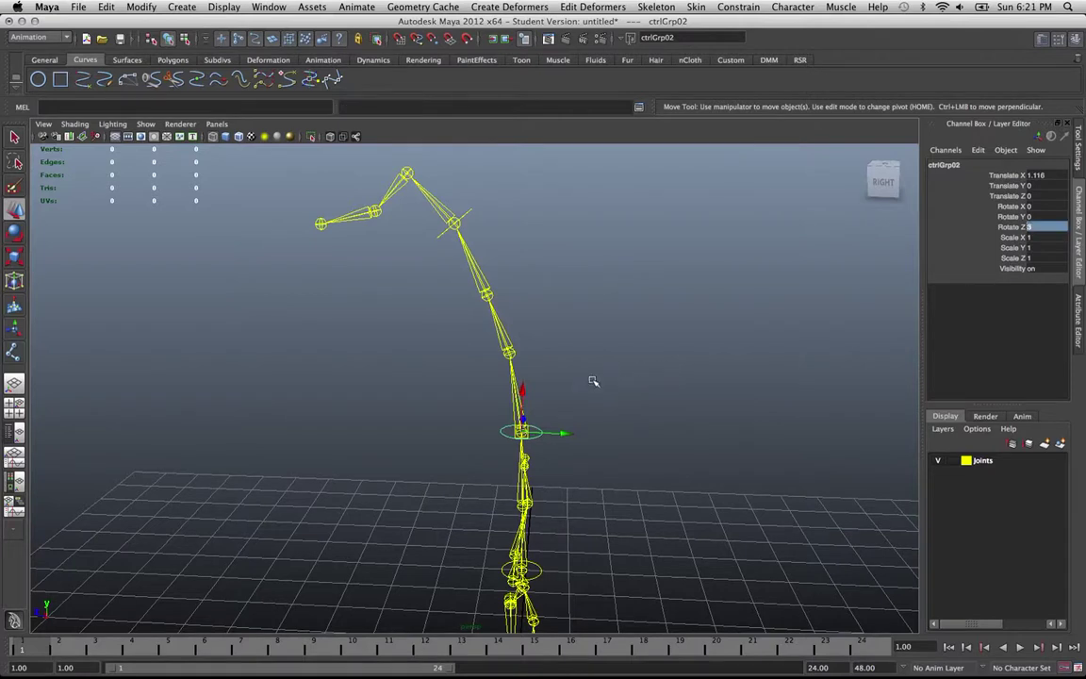
Rotate ctrlGrp02 freehand about Z to about -7 degrees to tilt the mid-neck circle, and clear the selection.
{"action": "key", "text": "e"}
{"action": "mouse_move", "coordinate": [562, 394]}
{"action": "left_mouse_down"}
{"action": "mouse_move", "coordinate": [558, 383]}
{"action": "mouse_move", "coordinate": [555, 395]}
{"action": "left_mouse_up"}
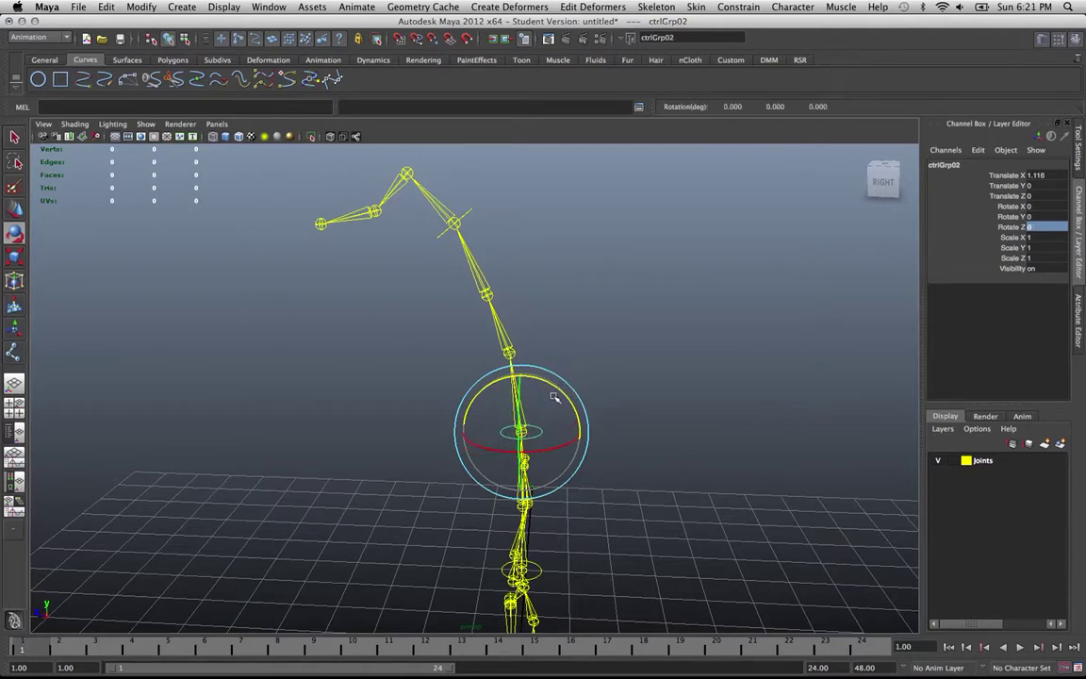
{"action": "left_click_drag", "start_coordinate": [476, 372], "coordinate": [570, 421], "text": "alt"}
{"action": "key", "text": "e"}
{"action": "left_click_drag", "start_coordinate": [486, 420], "coordinate": [490, 481], "text": "alt"}
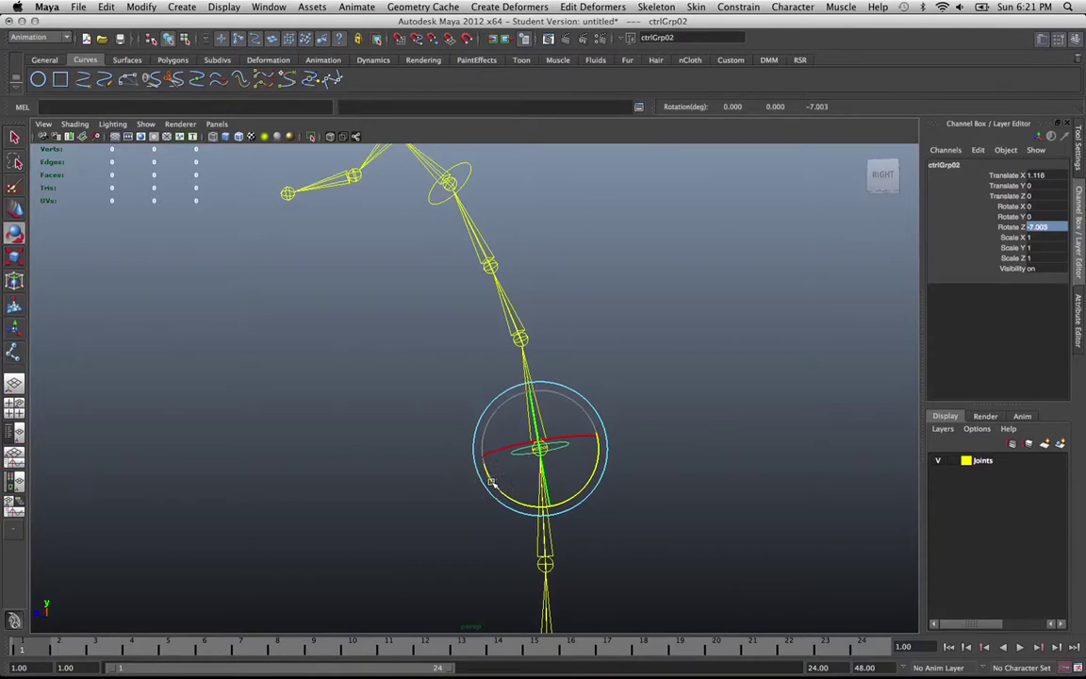
{"action": "left_click", "coordinate": [634, 323]}
Examine the neck chain and its three control circles from the neck1 joint up to the head.
{"action": "left_click_drag", "start_coordinate": [704, 364], "coordinate": [652, 399], "text": "alt"}
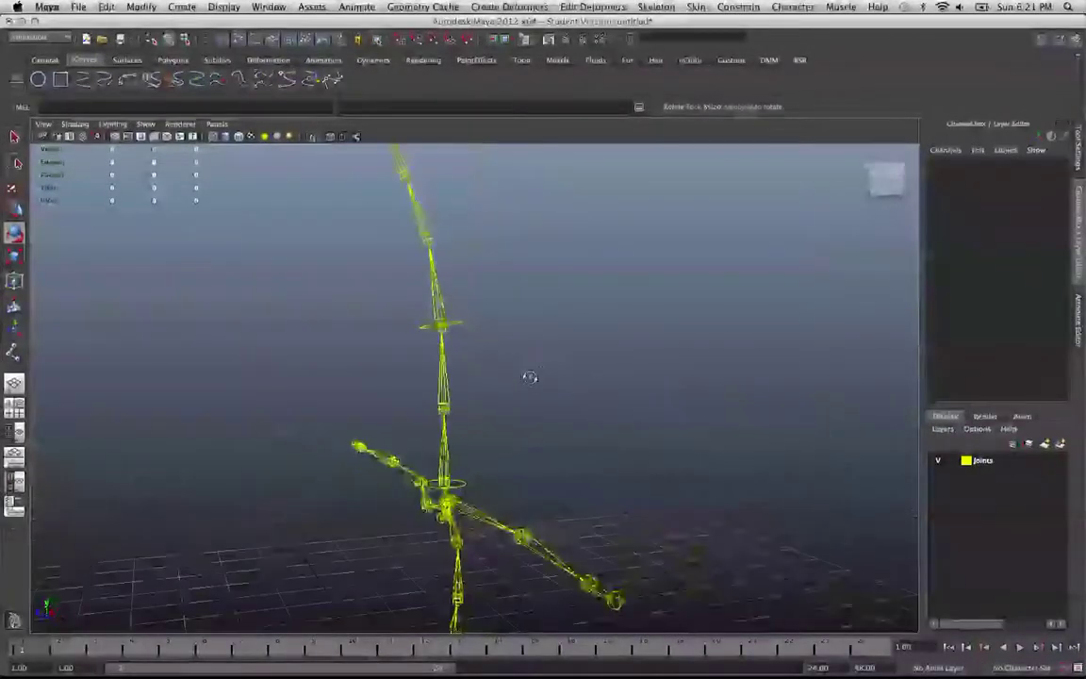
{"action": "mouse_move", "coordinate": [568, 396]}
{"action": "left_mouse_down", "text": "alt"}
{"action": "mouse_move", "coordinate": [651, 417]}
{"action": "mouse_move", "coordinate": [582, 402]}
{"action": "left_mouse_up", "text": "alt"}
{"action": "key", "text": "e"}
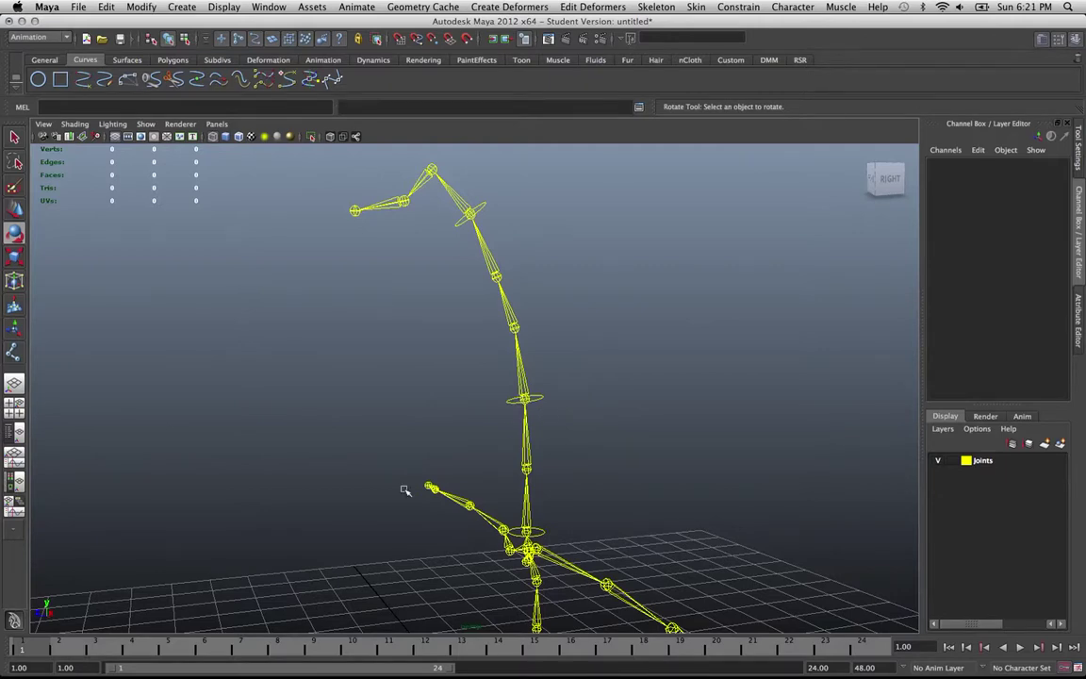
{"action": "right_click_drag", "start_coordinate": [405, 490], "coordinate": [514, 542], "text": "alt"}
{"action": "left_click_drag", "start_coordinate": [514, 542], "coordinate": [478, 459], "text": "alt"}
{"action": "left_click", "coordinate": [452, 415]}
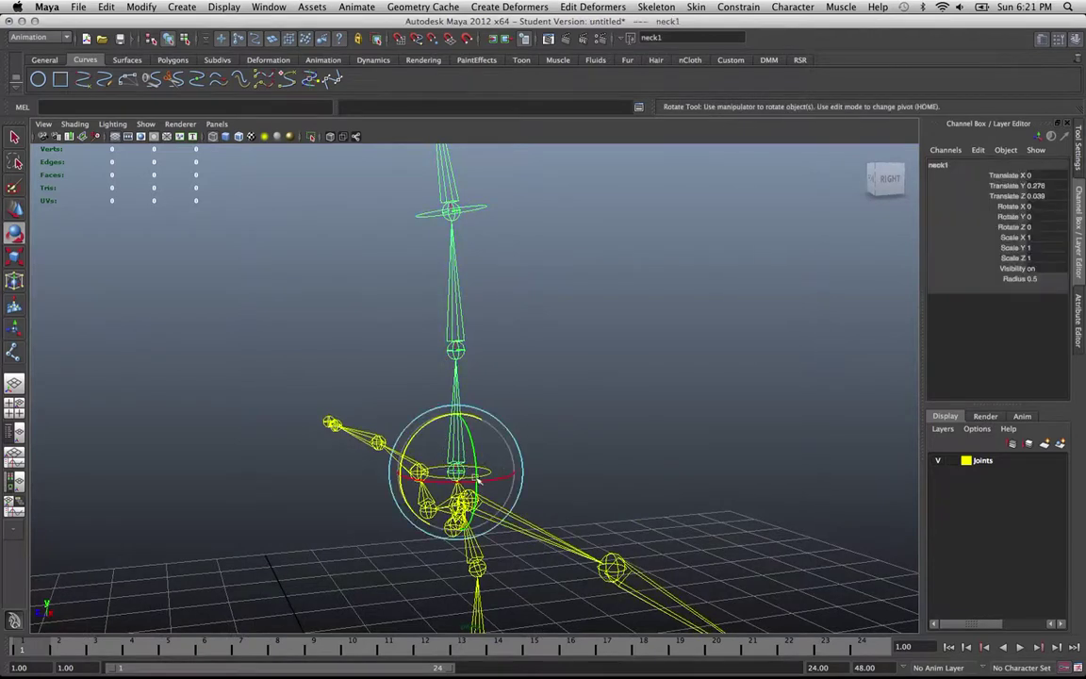
{"action": "left_click", "coordinate": [456, 347]}
{"action": "left_click", "coordinate": [594, 274]}
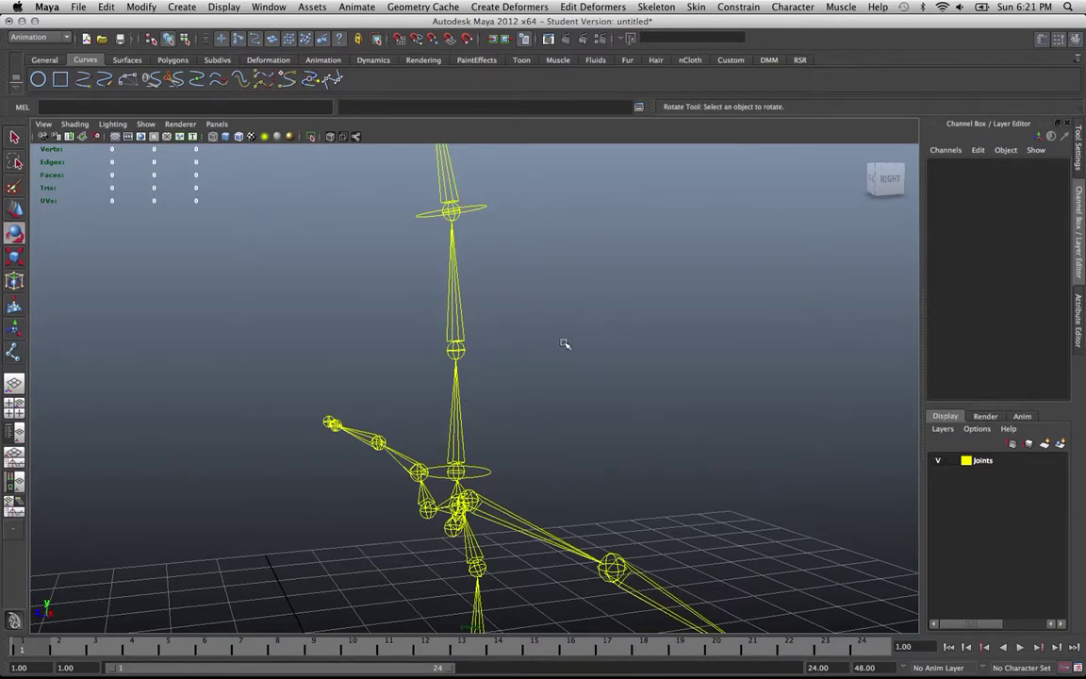
{"action": "left_click_drag", "start_coordinate": [581, 293], "coordinate": [441, 347], "text": "alt"}
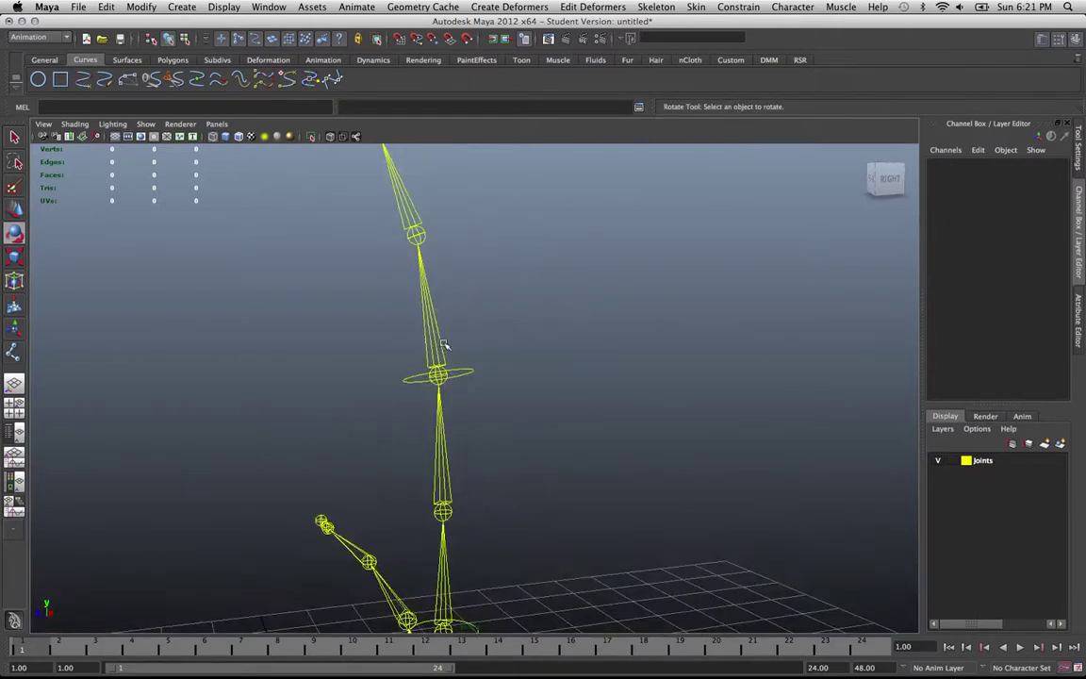
{"action": "left_click_drag", "start_coordinate": [414, 273], "coordinate": [425, 359], "text": "alt"}
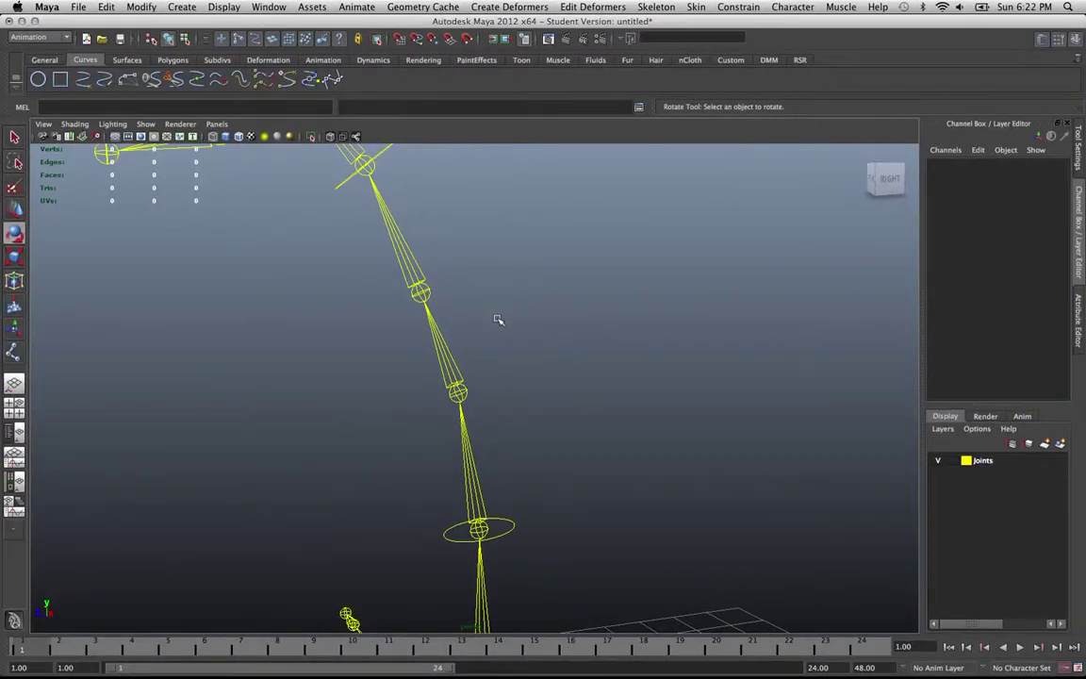
{"action": "left_click_drag", "start_coordinate": [500, 322], "coordinate": [501, 369], "text": "alt"}
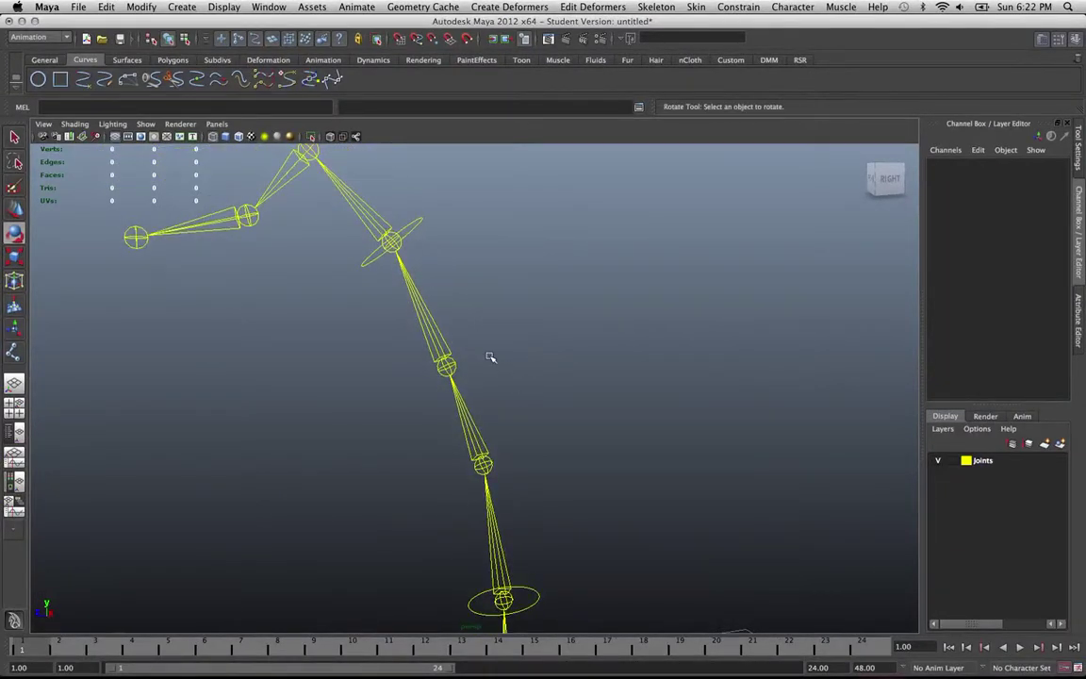
{"action": "middle_click_drag", "start_coordinate": [555, 361], "coordinate": [561, 343], "text": "alt"}
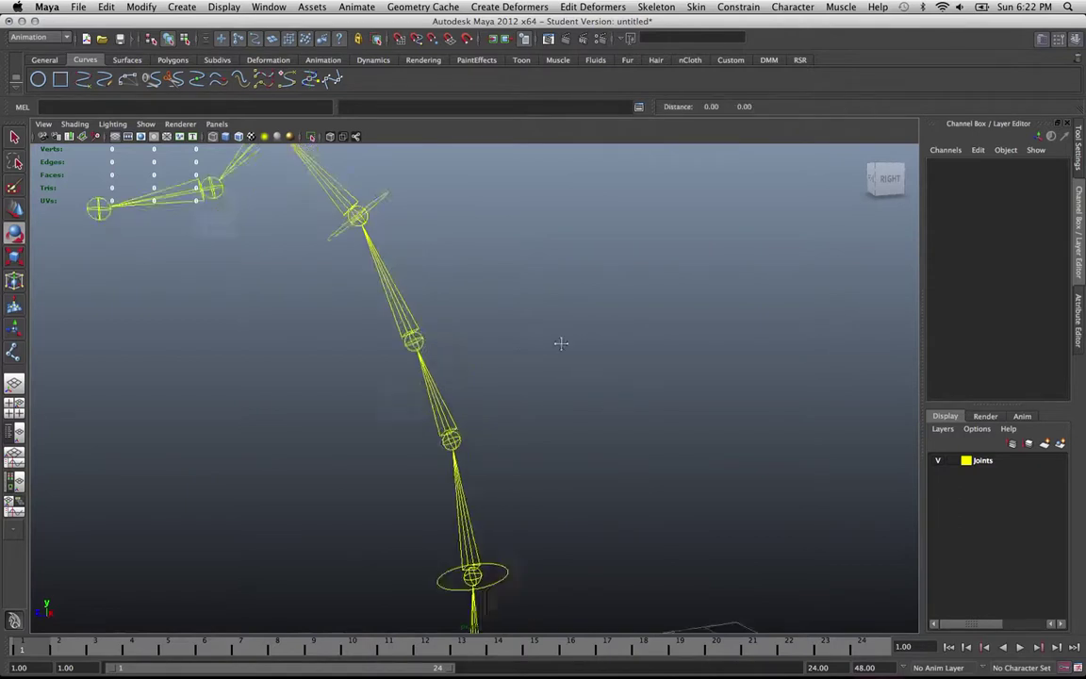
{"action": "key", "text": "e"}
{"action": "left_click_drag", "start_coordinate": [561, 343], "coordinate": [454, 404], "text": "alt"}
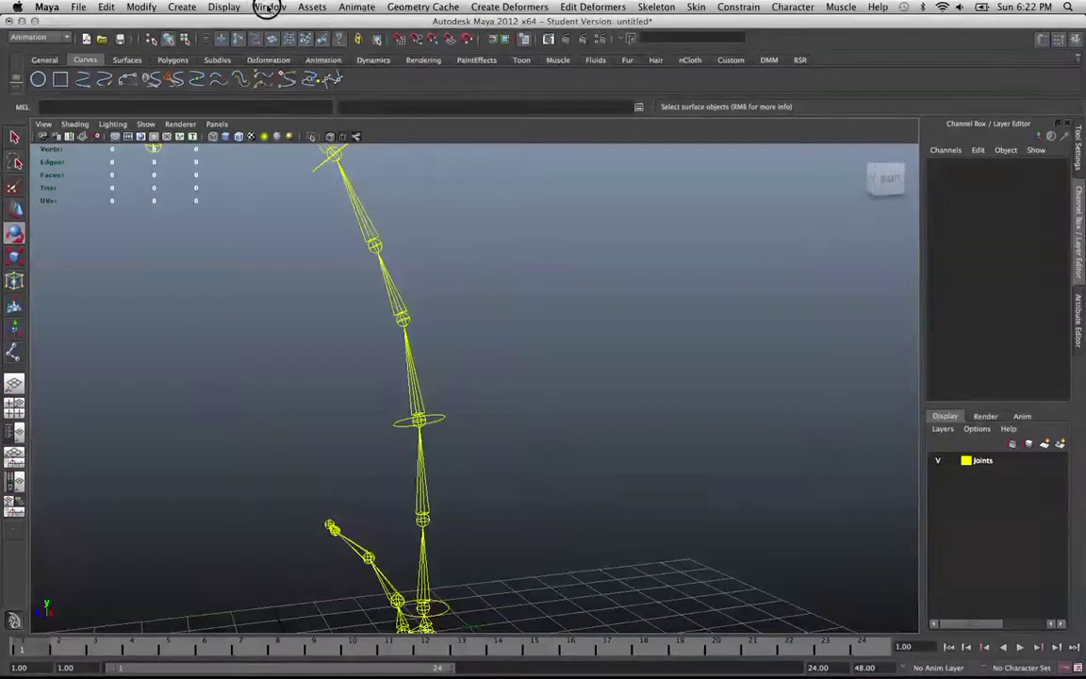
Open the Connection Editor, dismiss the student version save notice, and move the editor clear of the neck joints.
{"action": "left_click", "coordinate": [267, 8]}
{"action": "mouse_move", "coordinate": [364, 33]}
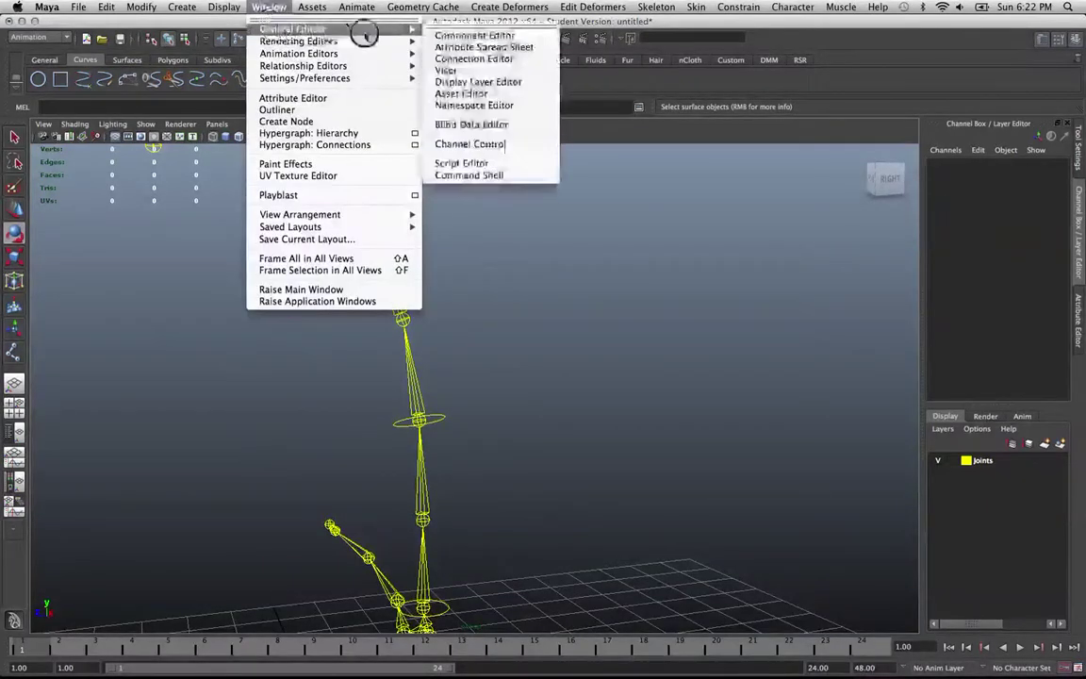
{"action": "left_click", "coordinate": [485, 59]}
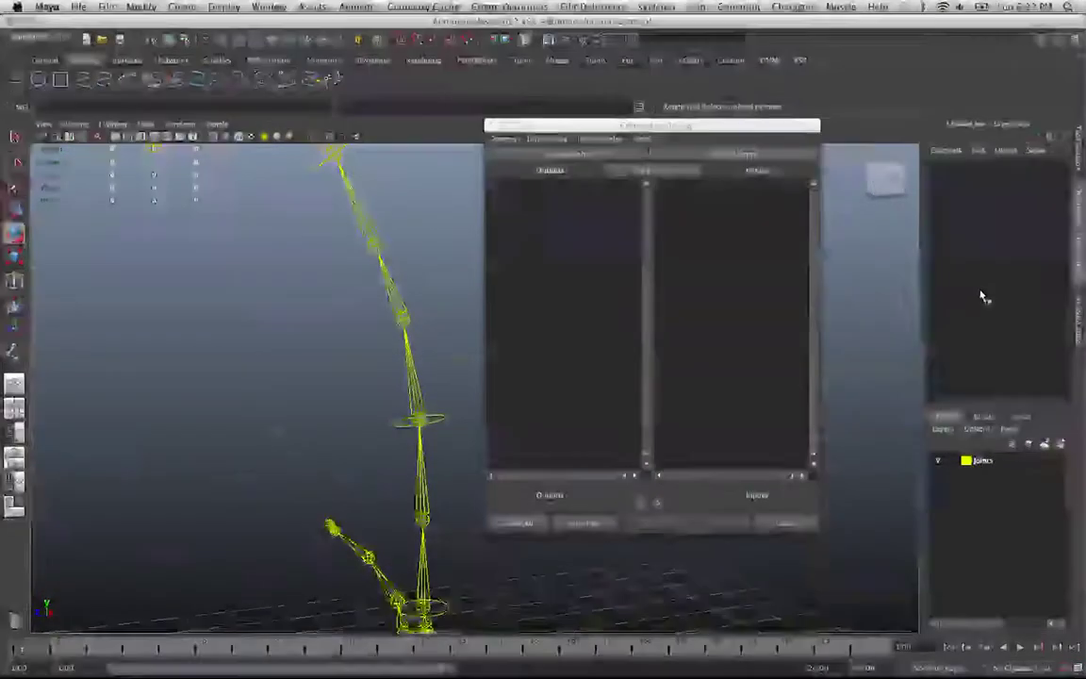
{"action": "right_click", "coordinate": [980, 284]}
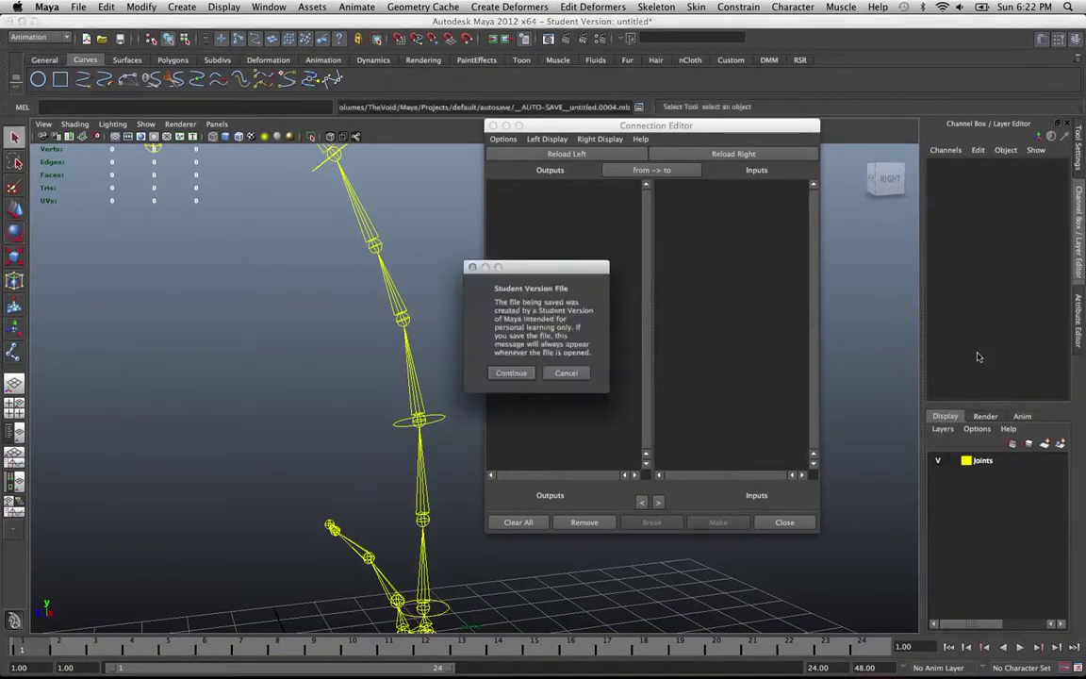
{"action": "key", "text": "Escape"}
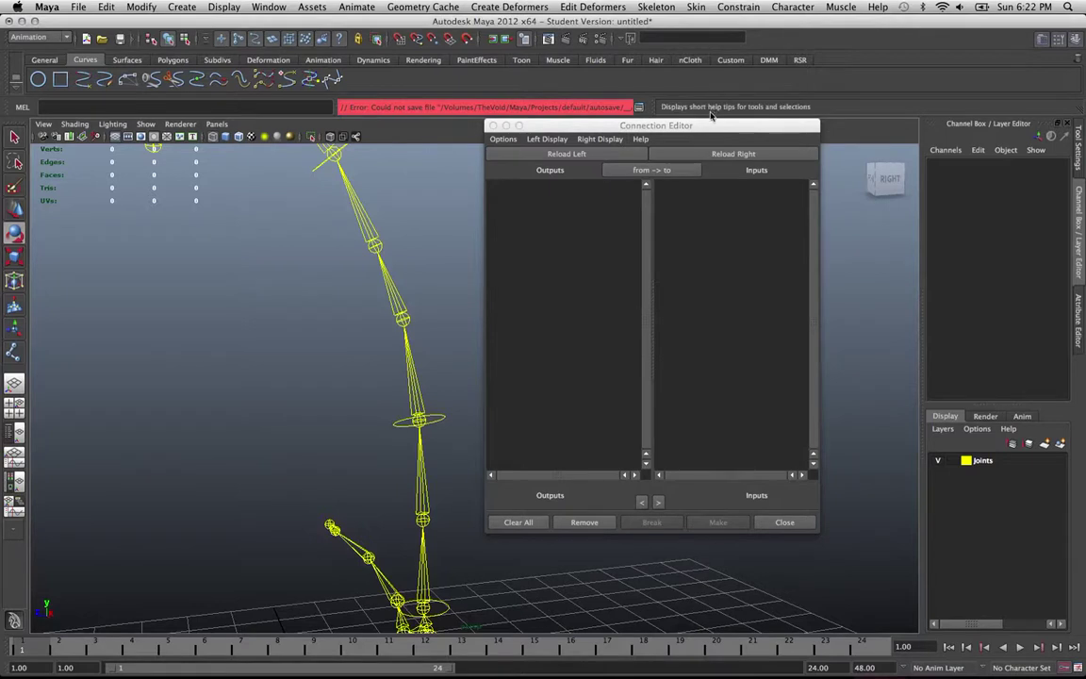
{"action": "left_click_drag", "start_coordinate": [705, 125], "coordinate": [851, 88]}
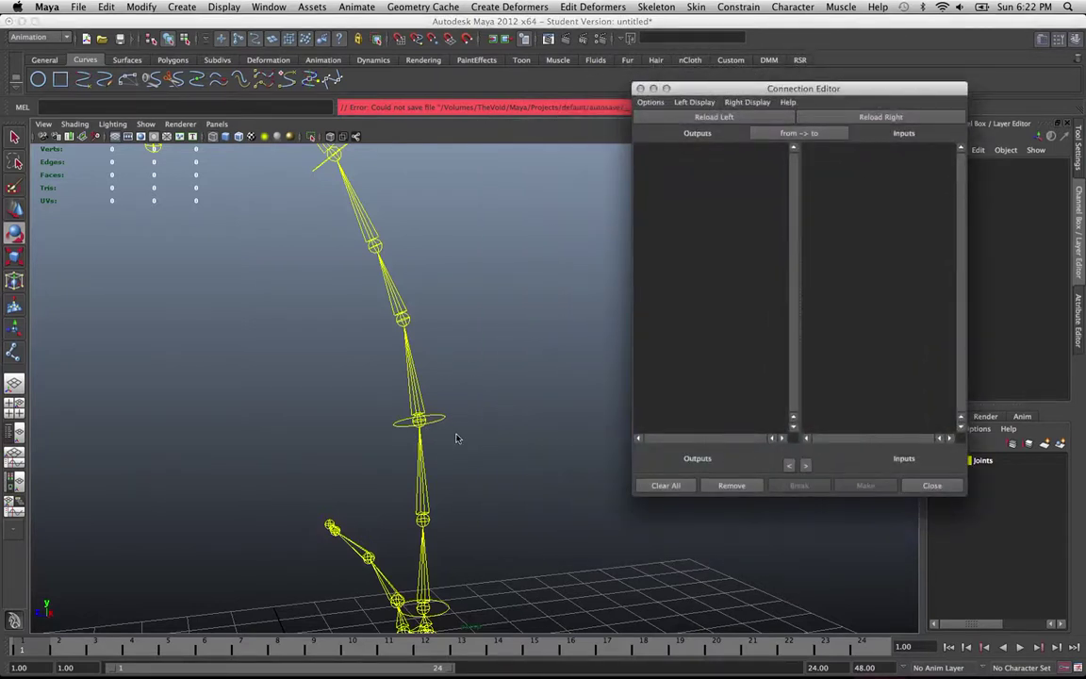
{"action": "left_click_drag", "start_coordinate": [467, 453], "coordinate": [283, 414], "text": "alt"}
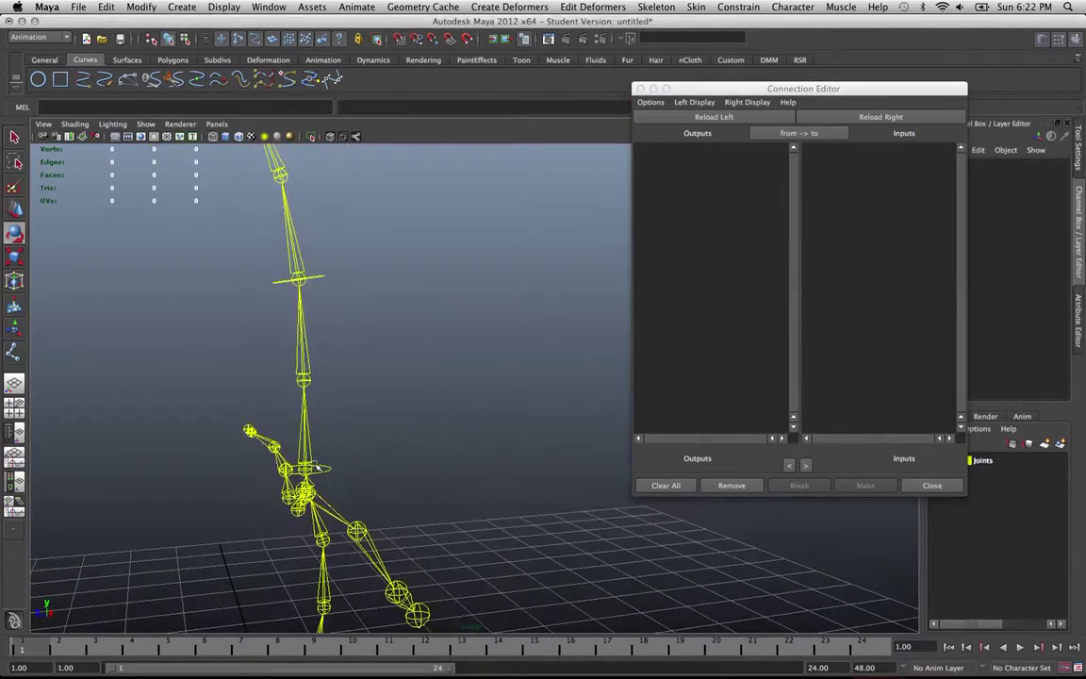
{"action": "left_click", "coordinate": [312, 439]}
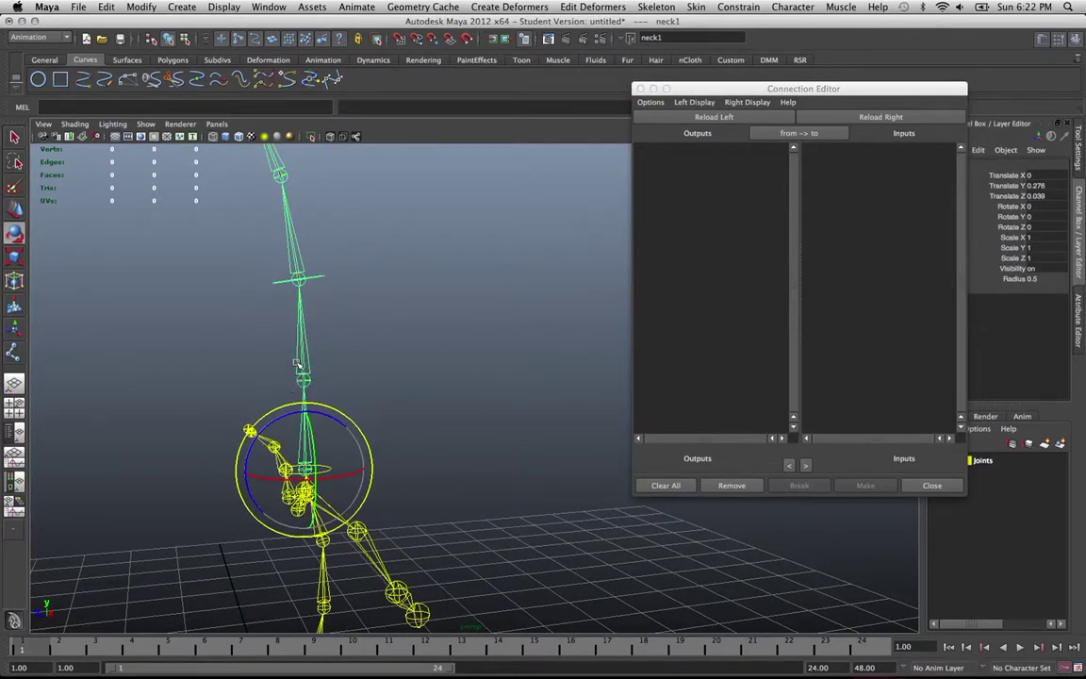
{"action": "key", "text": "Down"}
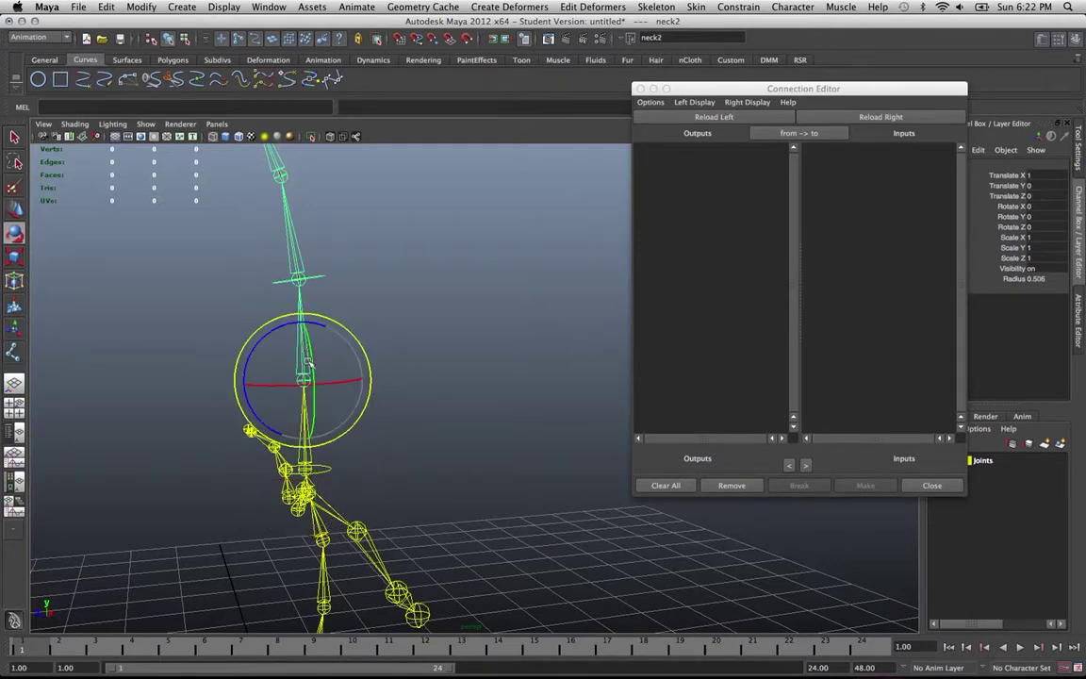
{"action": "left_click", "coordinate": [354, 432]}
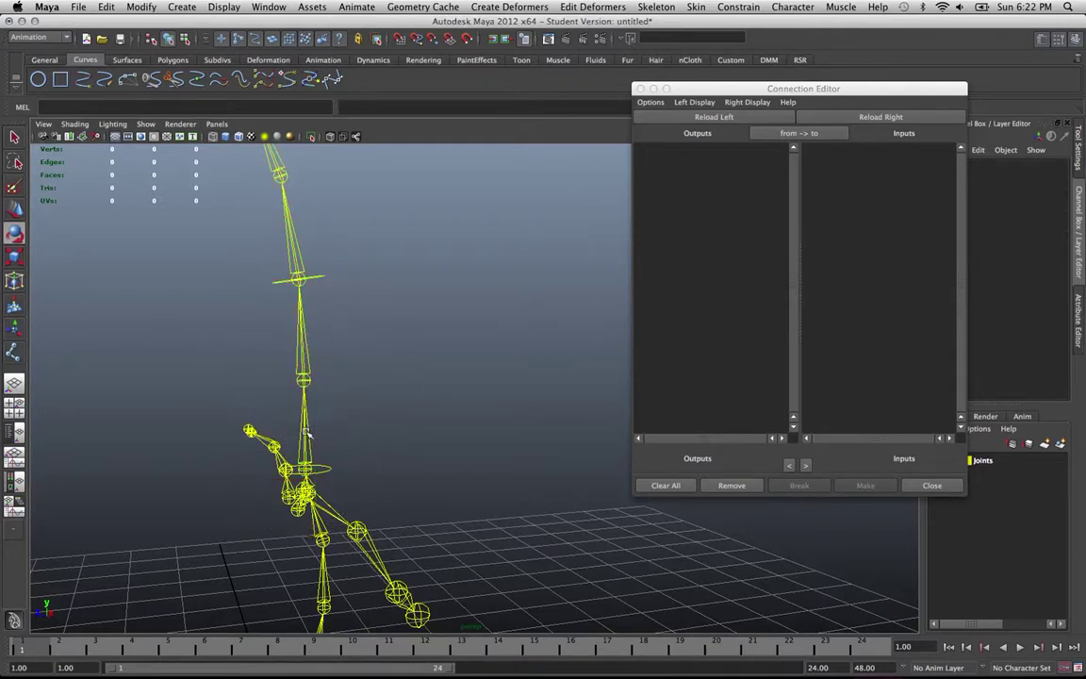
Load the neck1, neck2 and neck3 joints as Connection Editor outputs and limit the list to visibility, translate, rotate and scale.
{"action": "left_click", "coordinate": [307, 432]}
{"action": "left_click", "coordinate": [302, 349]}
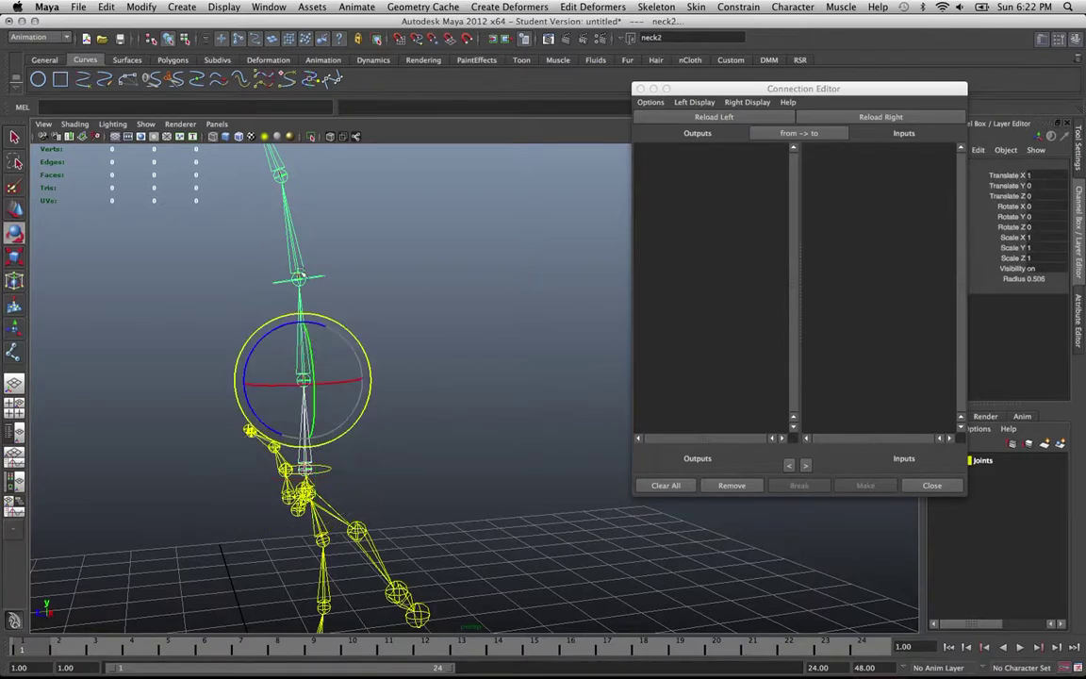
{"action": "key", "text": "Down"}
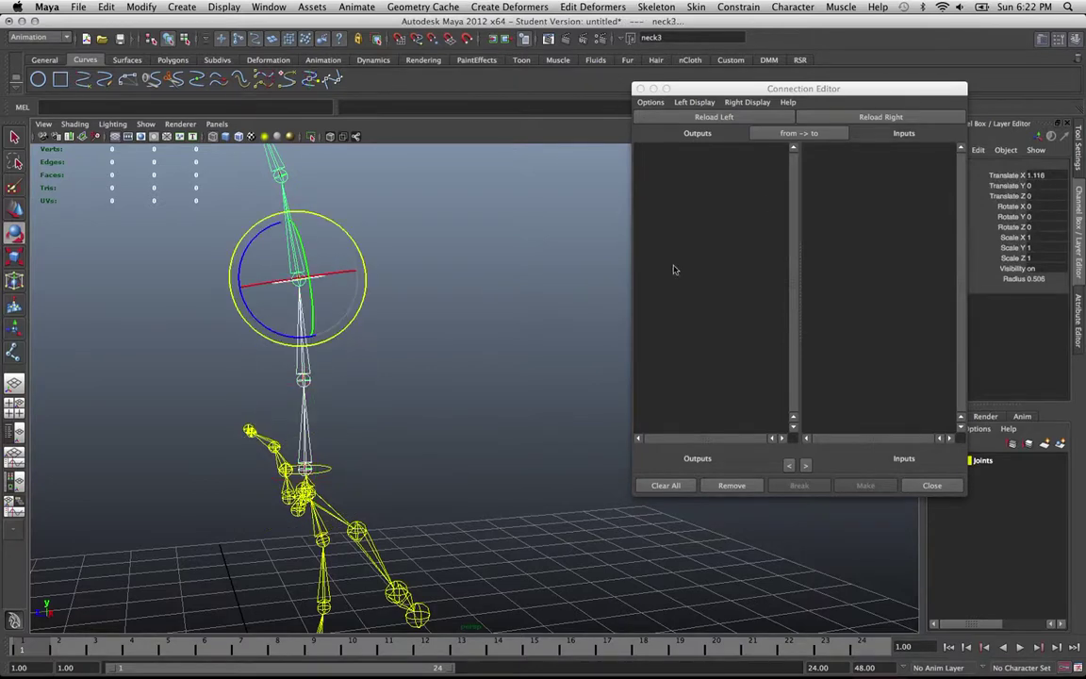
{"action": "left_click", "coordinate": [724, 118]}
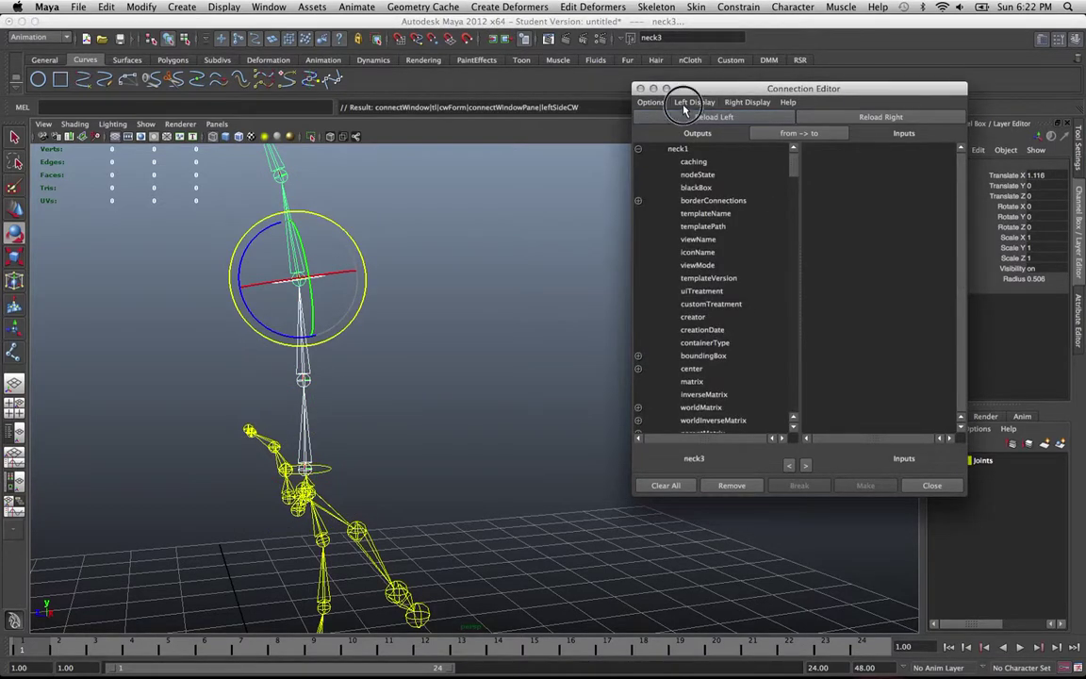
{"action": "left_click", "coordinate": [688, 103]}
{"action": "left_click", "coordinate": [719, 170]}
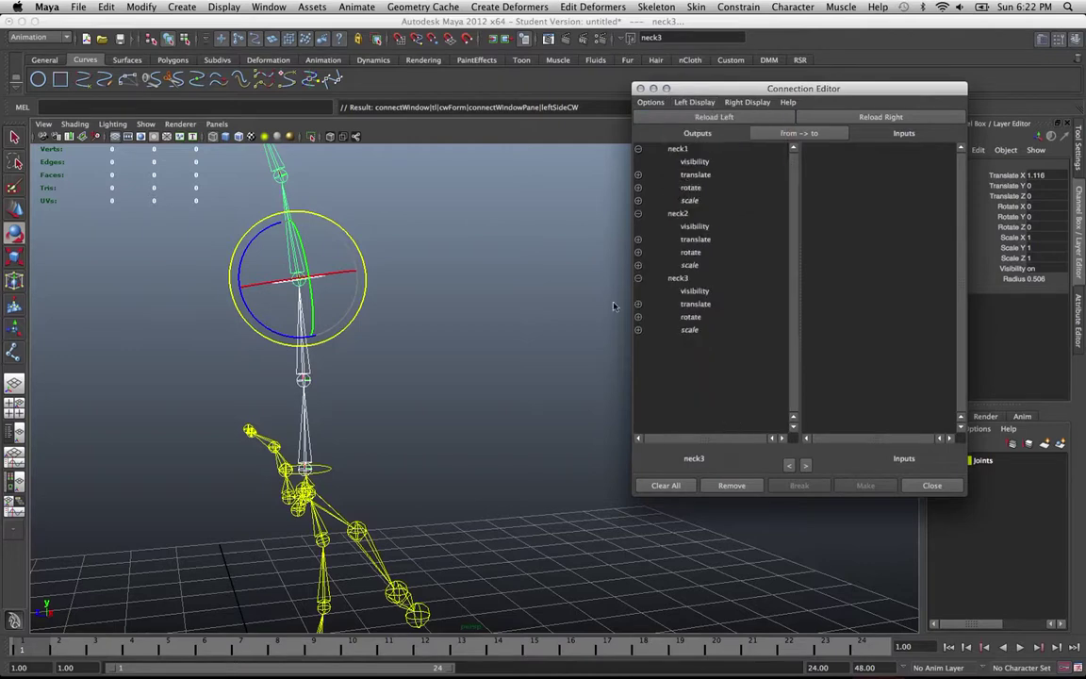
Reselect the neck joints from neck1 up to neck3, then close and reopen the Connection Editor.
{"action": "left_click", "coordinate": [298, 429]}
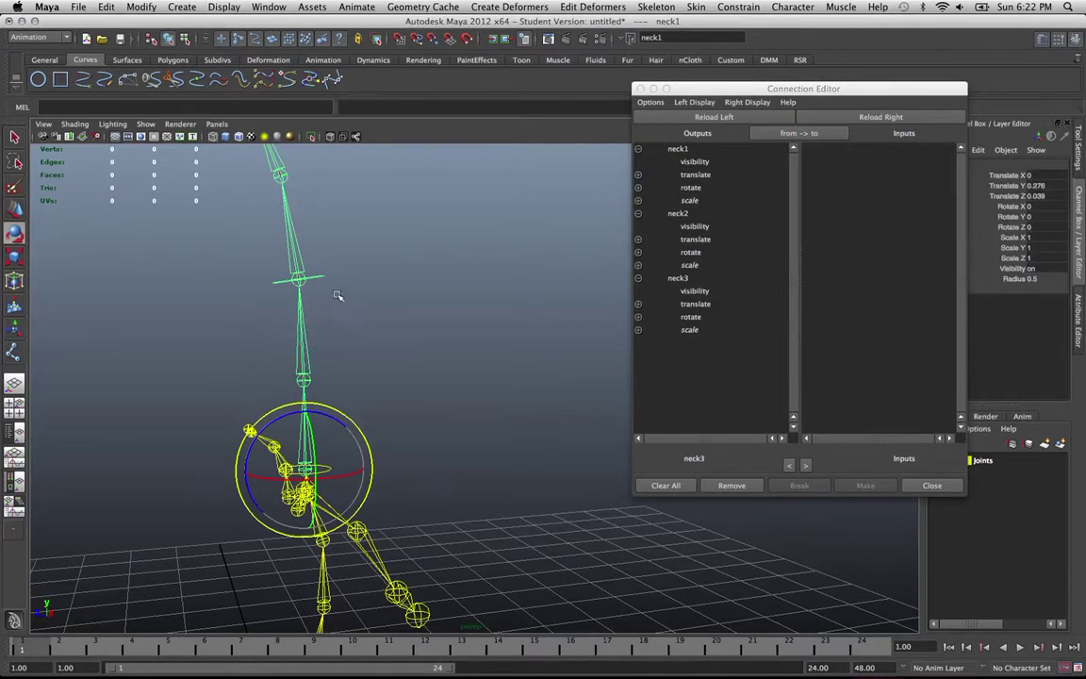
{"action": "left_click", "coordinate": [298, 304]}
{"action": "left_click", "coordinate": [283, 232]}
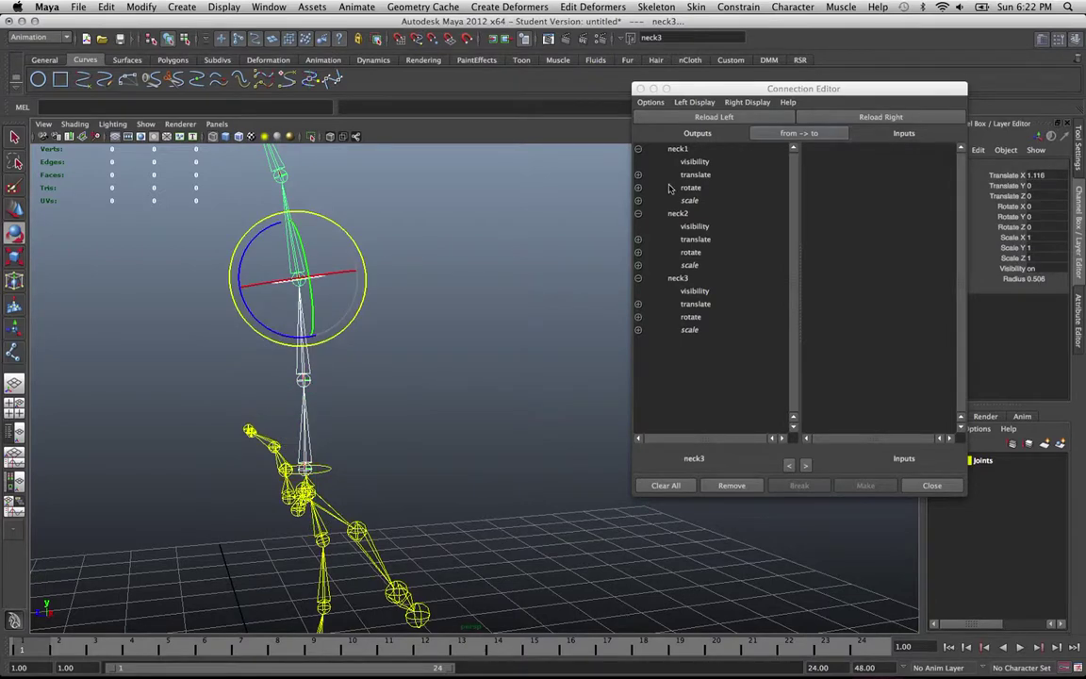
{"action": "left_click", "coordinate": [929, 485]}
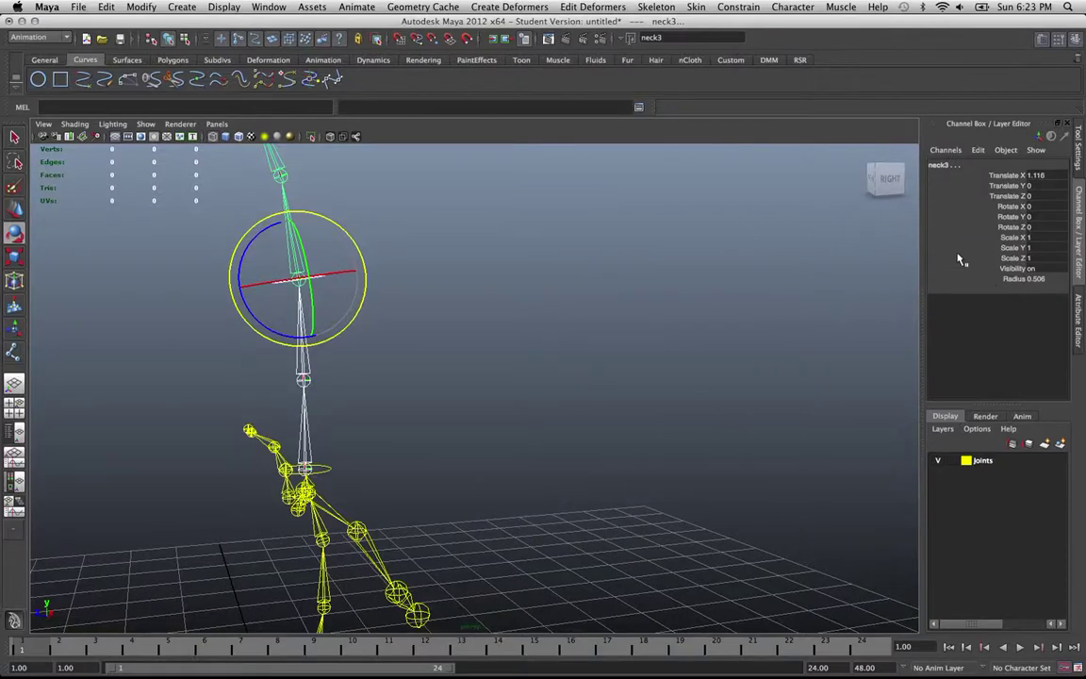
{"action": "right_click", "coordinate": [962, 256]}
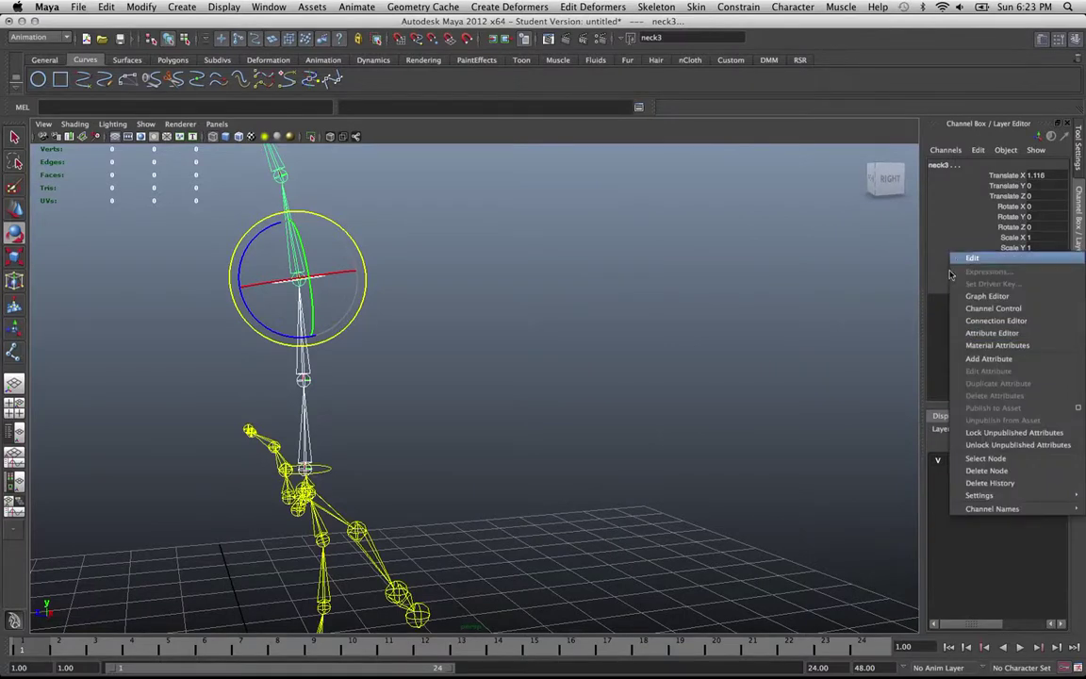
{"action": "left_click", "coordinate": [971, 321]}
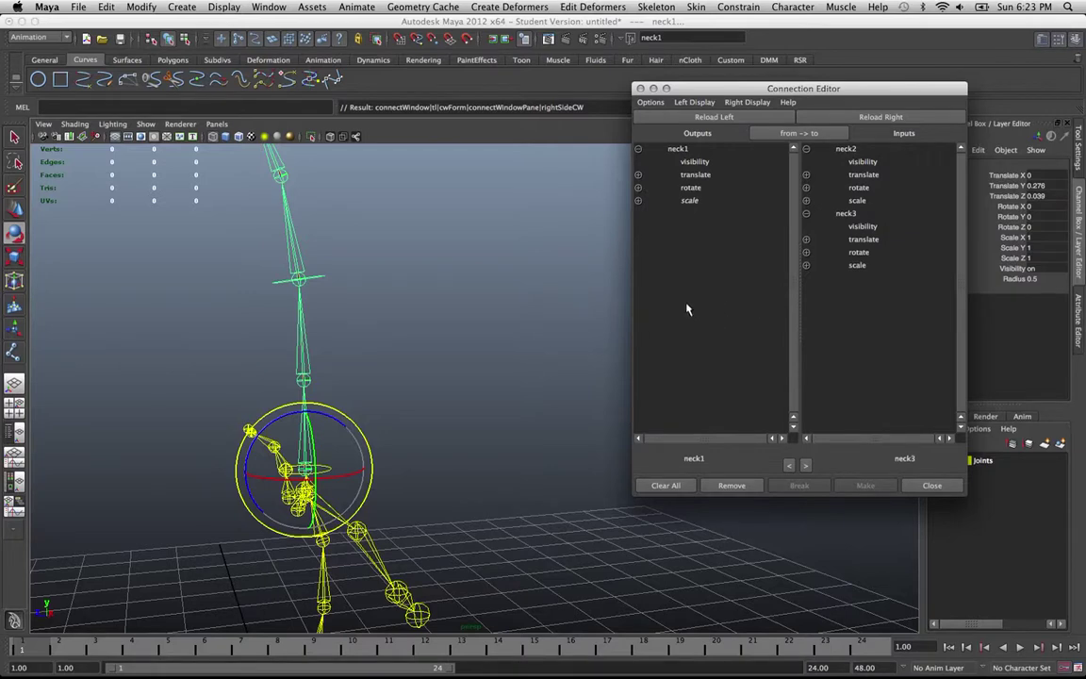
Connect neck1's rotateX, rotateY and rotateZ outputs to the matching rotate inputs of neck2.
{"action": "left_click", "coordinate": [639, 188]}
{"action": "left_click", "coordinate": [702, 188]}
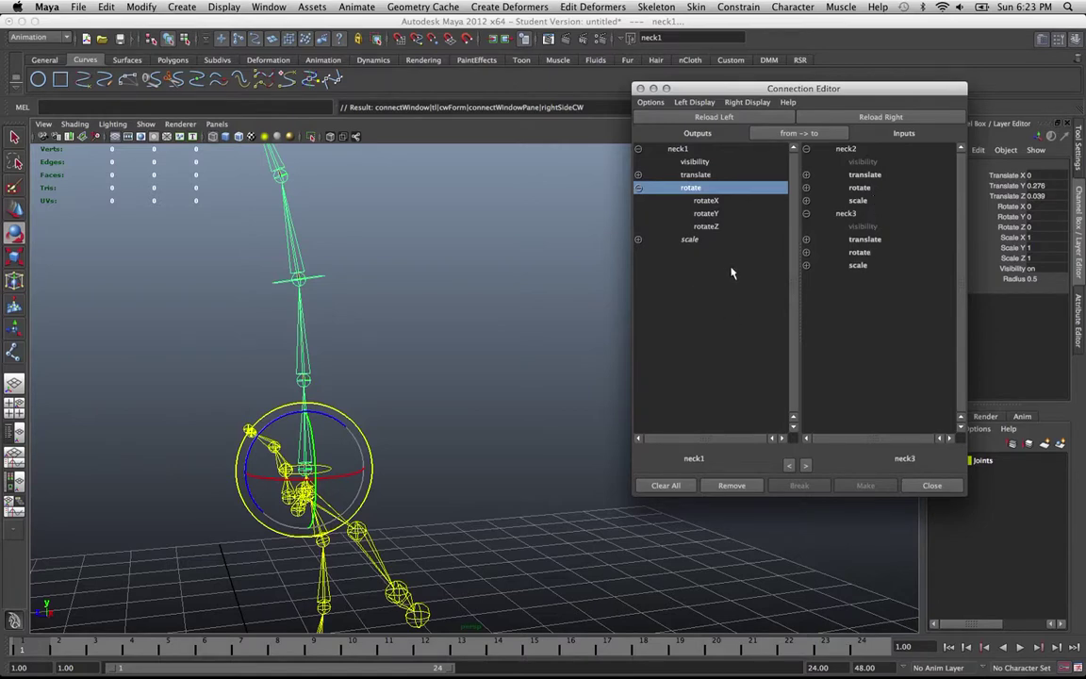
{"action": "left_click", "coordinate": [806, 188]}
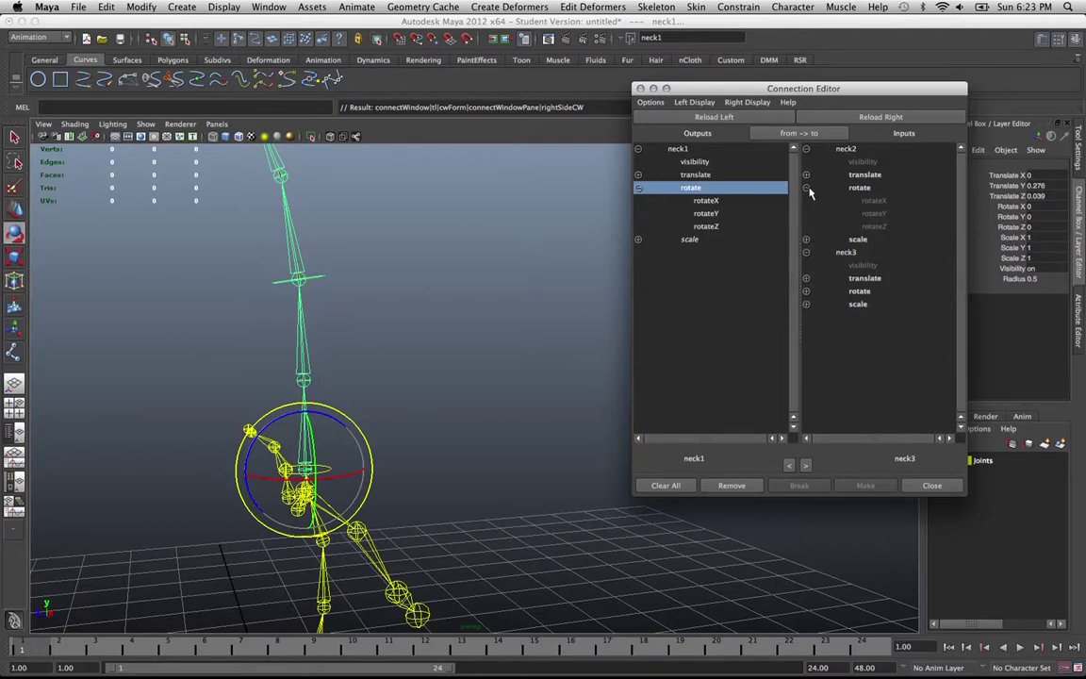
{"action": "left_click", "coordinate": [706, 201]}
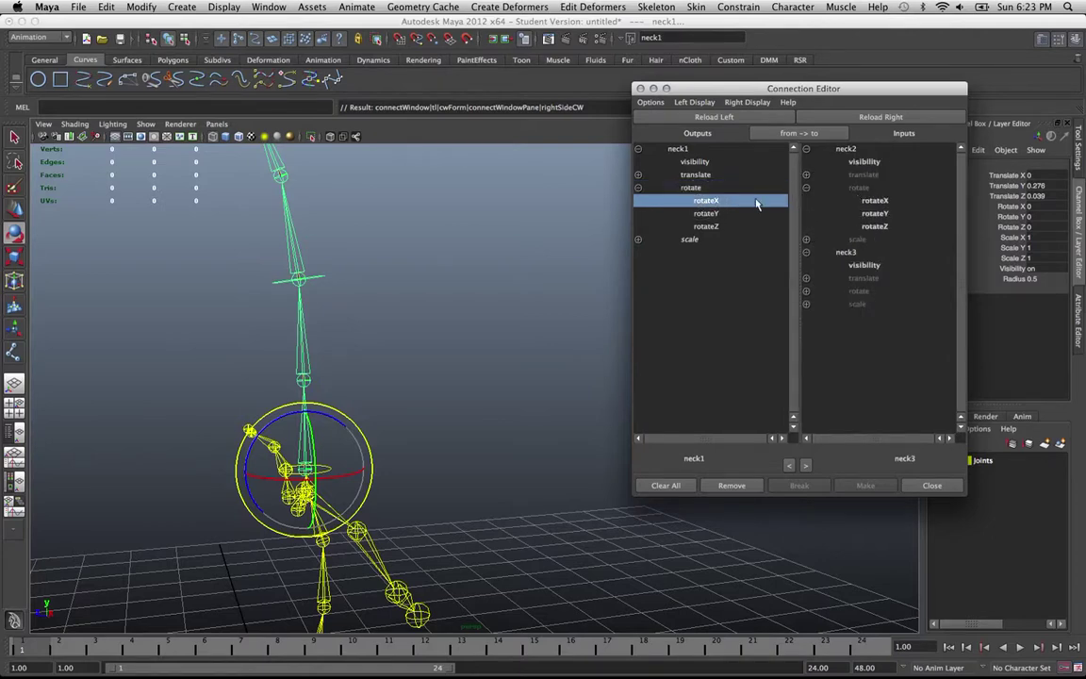
{"action": "left_click", "coordinate": [859, 201]}
{"action": "left_click", "coordinate": [724, 215]}
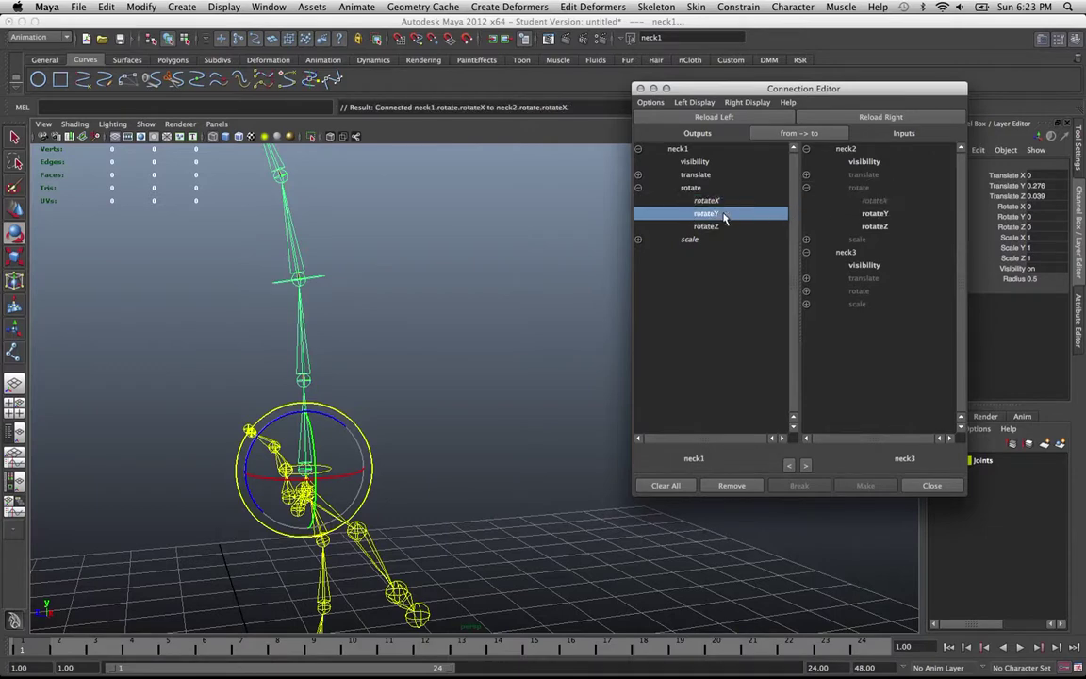
{"action": "left_click", "coordinate": [876, 214]}
{"action": "left_click", "coordinate": [708, 226]}
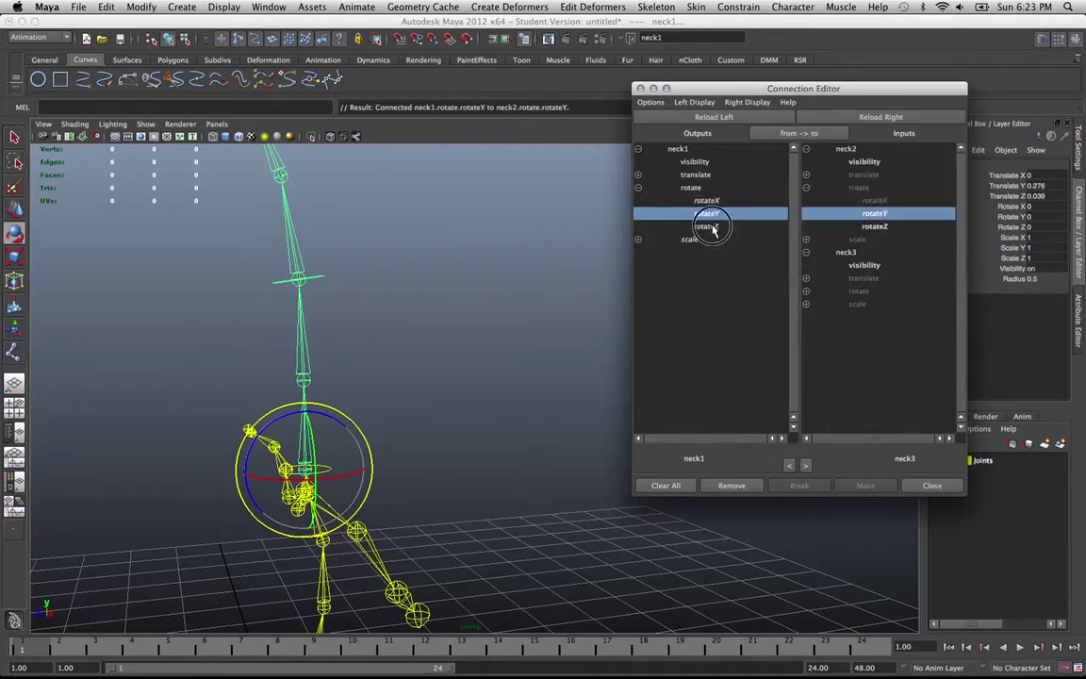
{"action": "left_click", "coordinate": [873, 227]}
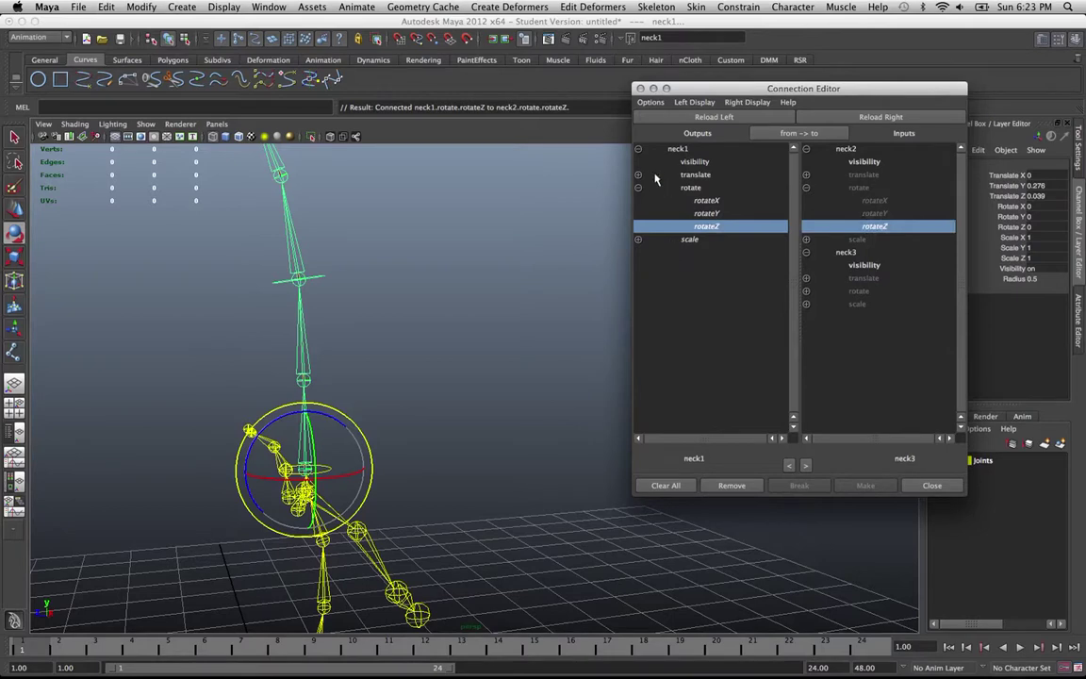
Connect neck1's rotateZ output to the rotateX, rotateY and rotateZ inputs of neck3.
{"action": "left_click", "coordinate": [806, 291]}
{"action": "left_click", "coordinate": [861, 304]}
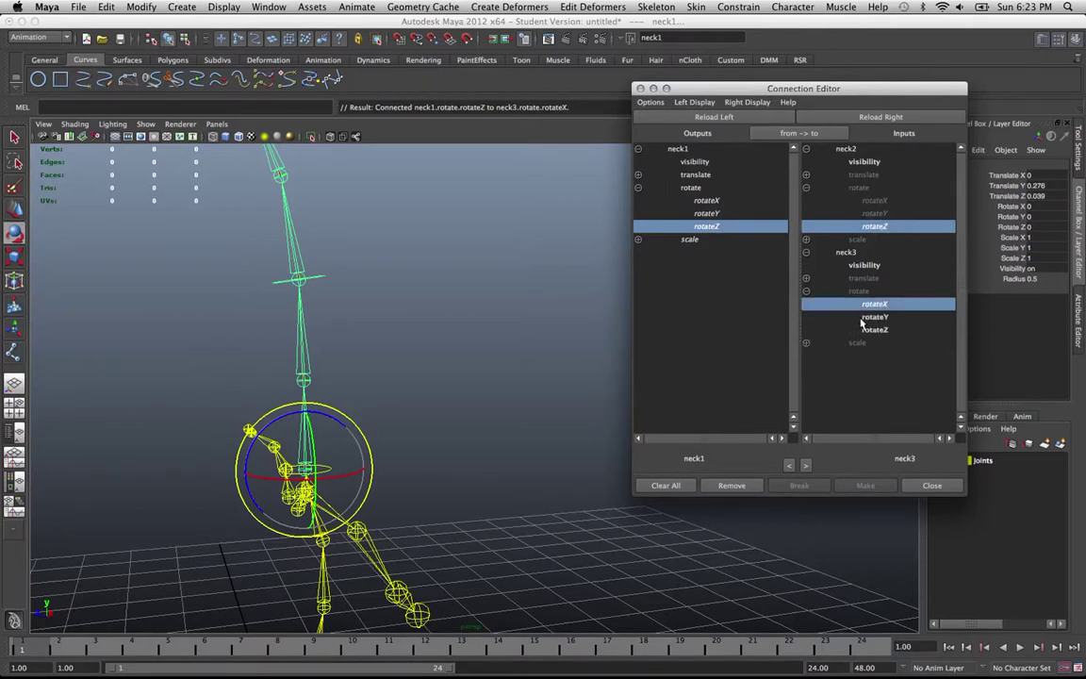
{"action": "left_click", "coordinate": [870, 318]}
{"action": "left_click", "coordinate": [874, 330]}
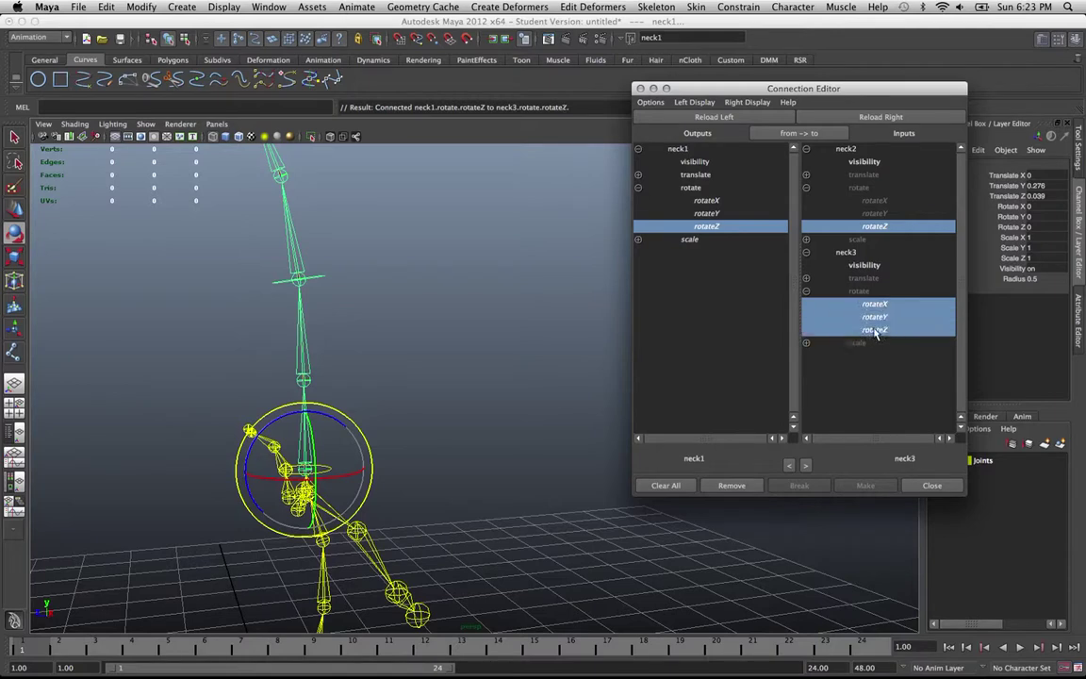
Reconnect neck3's rotateY and rotateX inputs to neck1's matching rotate outputs, and review the rotateY and rotateZ links.
{"action": "left_click", "coordinate": [709, 214]}
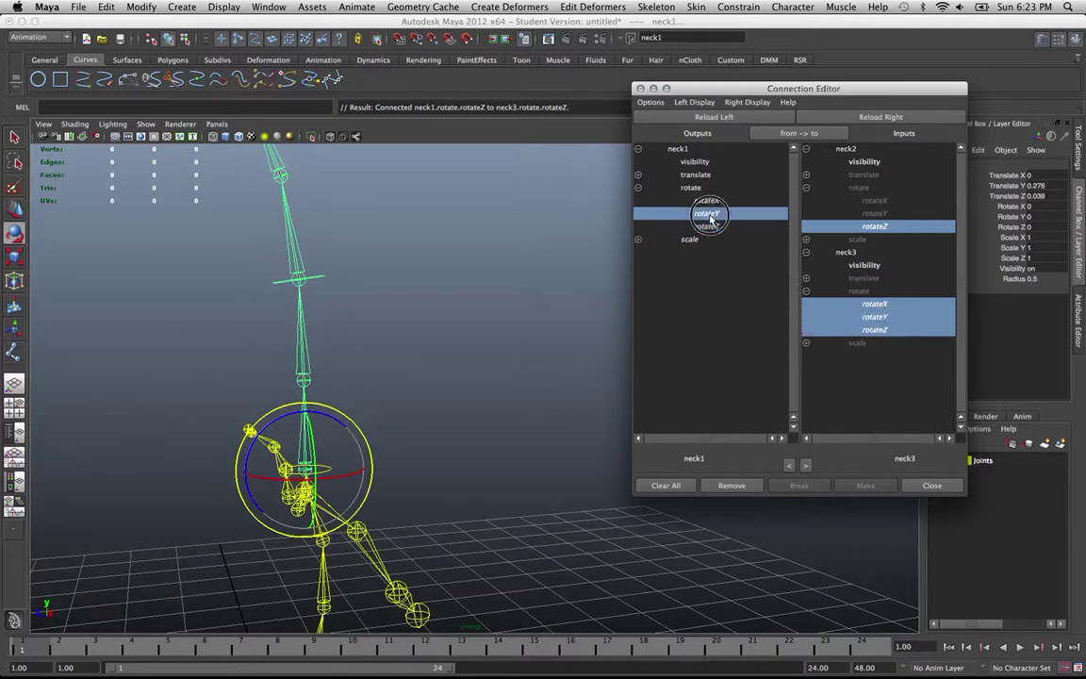
{"action": "left_click", "coordinate": [874, 317]}
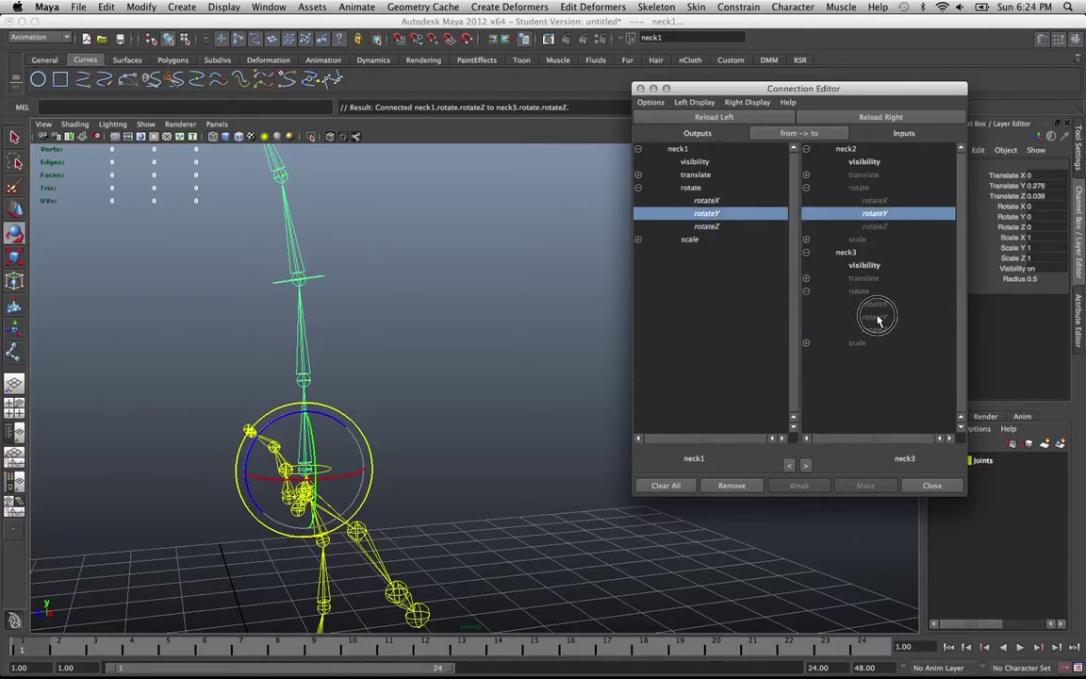
{"action": "left_click", "coordinate": [707, 201]}
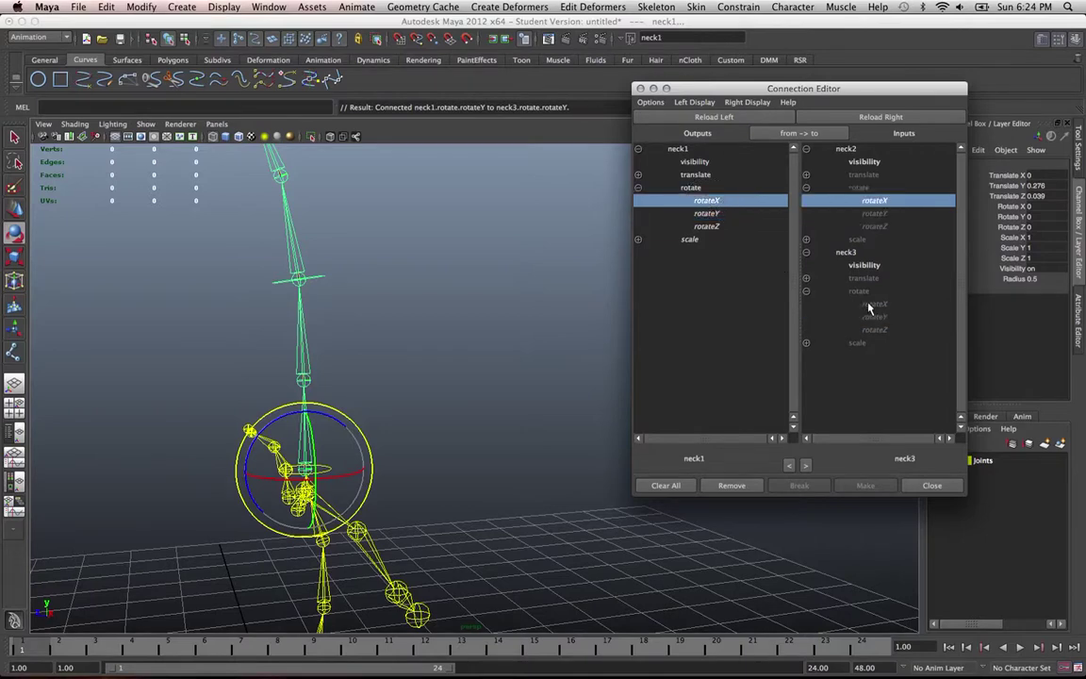
{"action": "left_click", "coordinate": [869, 305]}
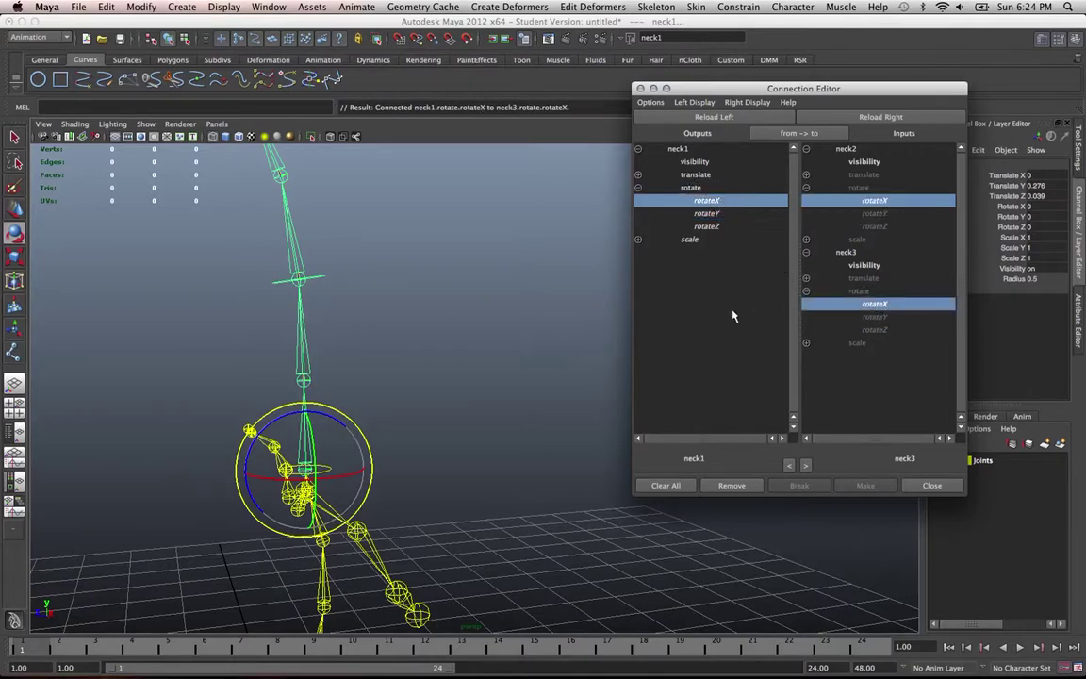
{"action": "left_click", "coordinate": [712, 215]}
{"action": "left_click", "coordinate": [707, 226]}
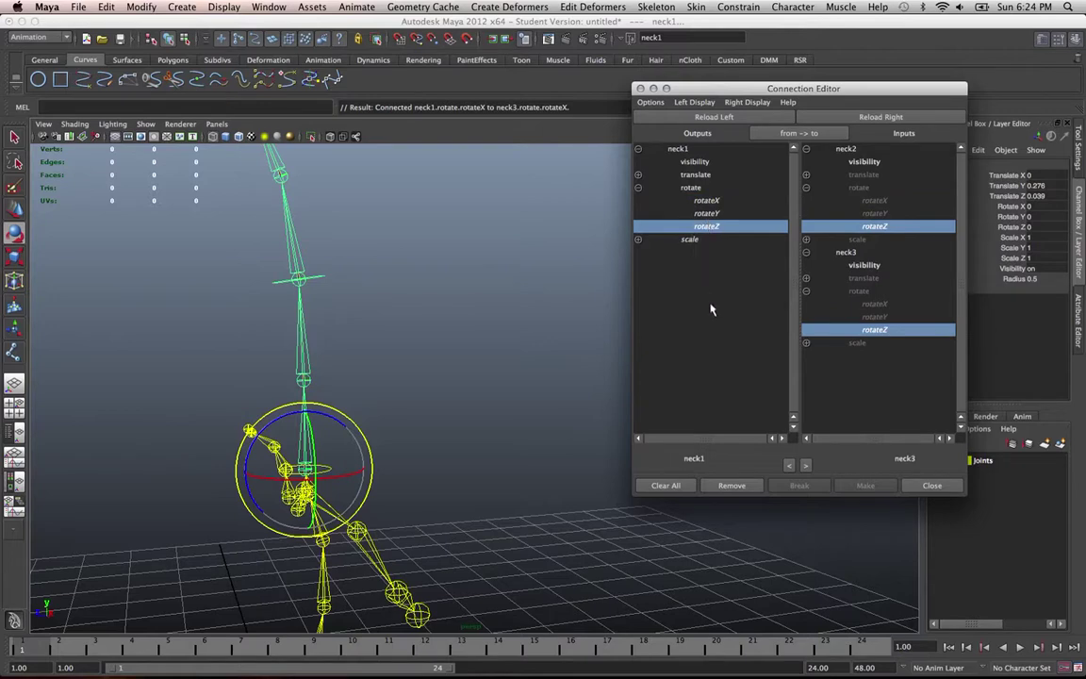
Load the neck3 joint as the Connection Editor output and the neck4 and neck5 joints as its inputs.
{"action": "left_click_drag", "start_coordinate": [445, 324], "coordinate": [383, 461], "text": "alt"}
{"action": "left_click", "coordinate": [301, 436]}
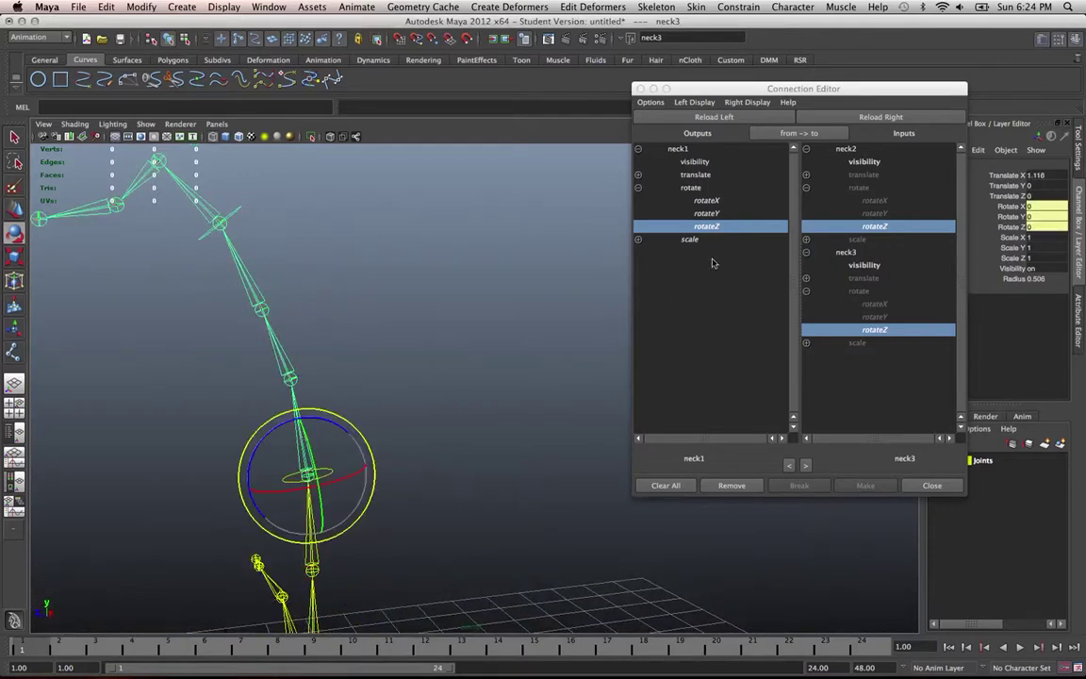
{"action": "left_click", "coordinate": [703, 116]}
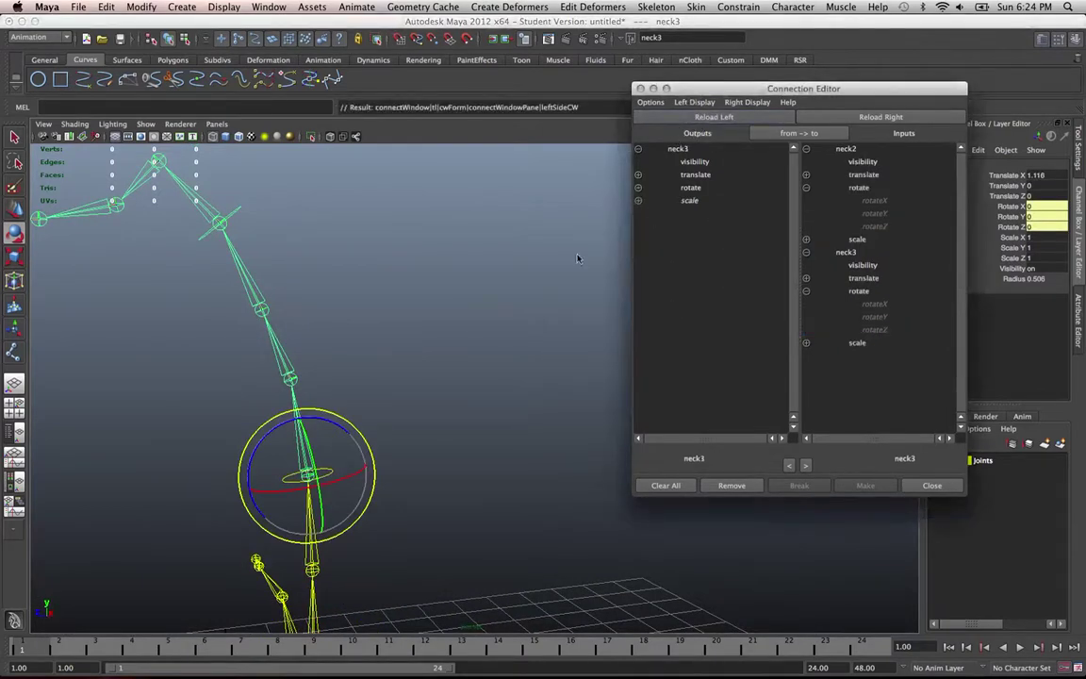
{"action": "left_click", "coordinate": [286, 370]}
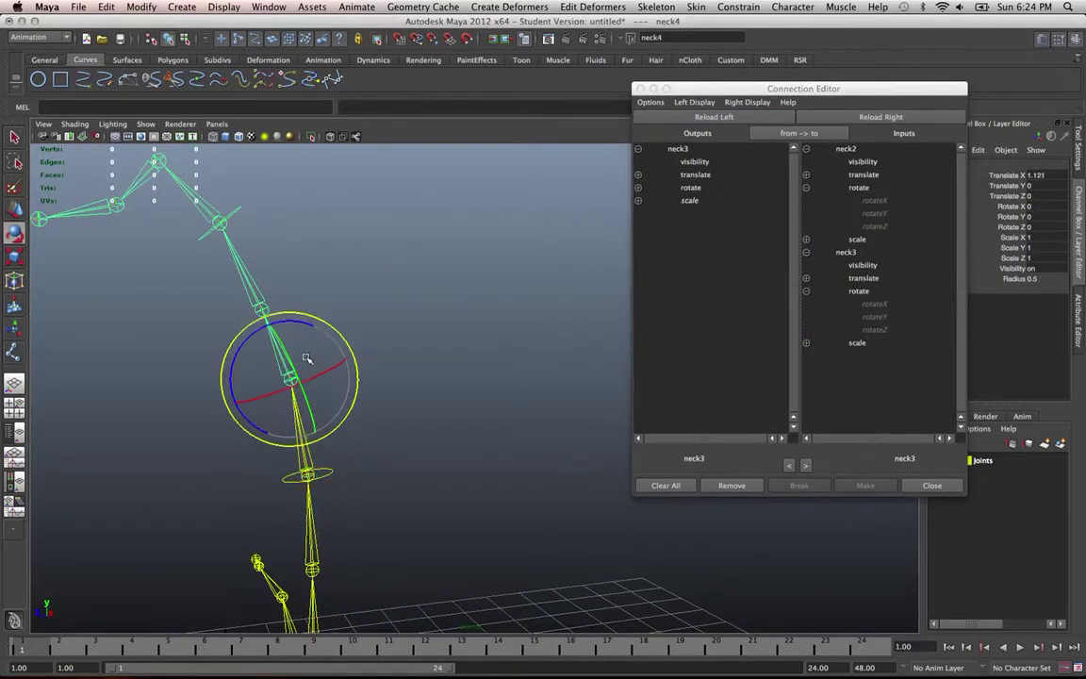
{"action": "key", "text": "q"}
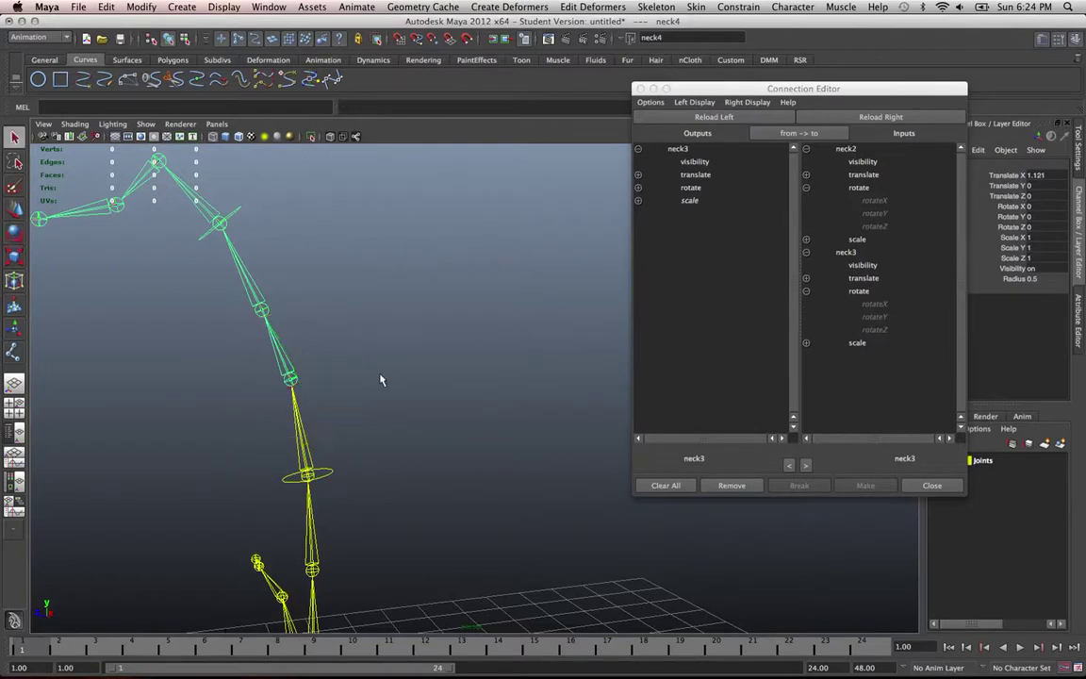
{"action": "left_click", "coordinate": [258, 303]}
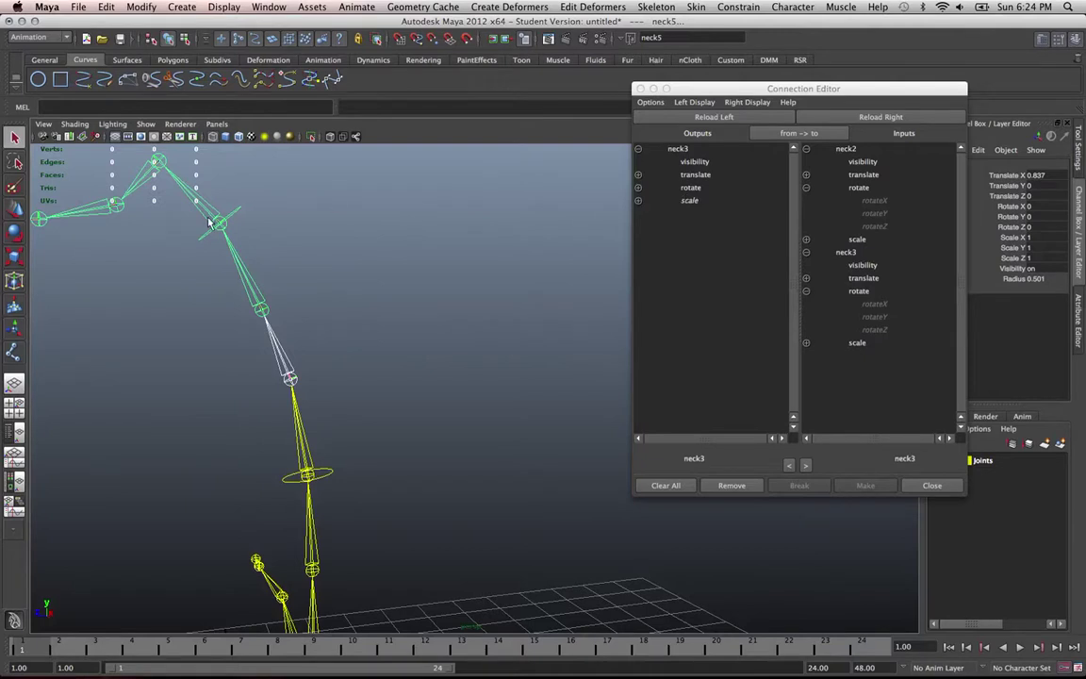
{"action": "left_click", "coordinate": [803, 115]}
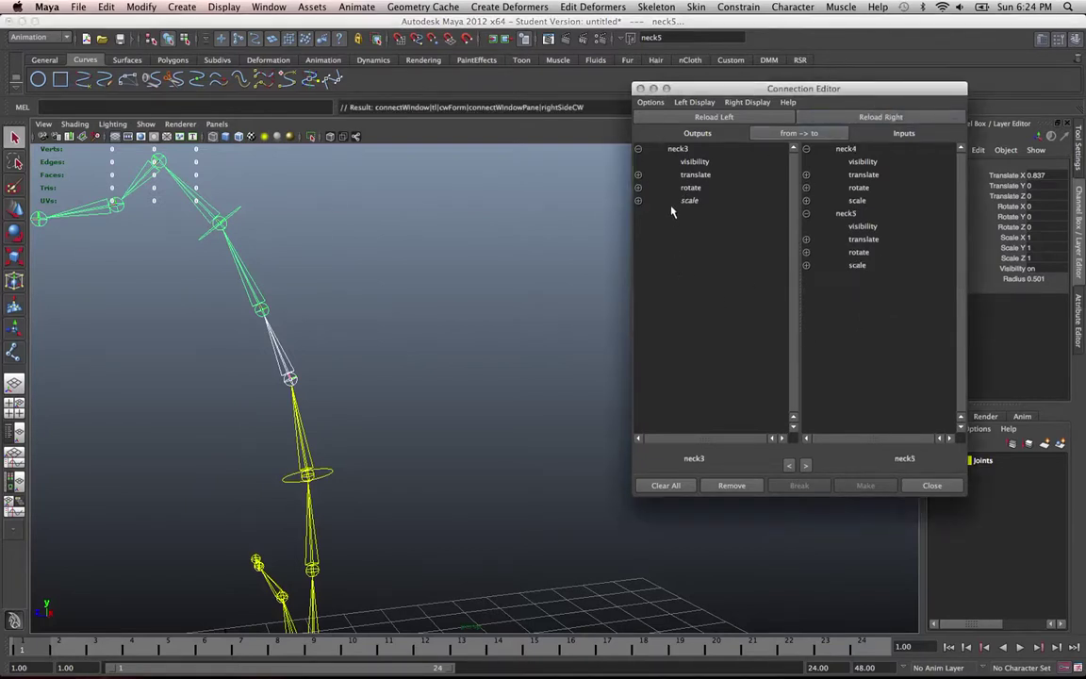
Connect neck3's rotateX, rotateY and rotateZ outputs to the matching rotate inputs of neck4.
{"action": "left_click", "coordinate": [638, 188]}
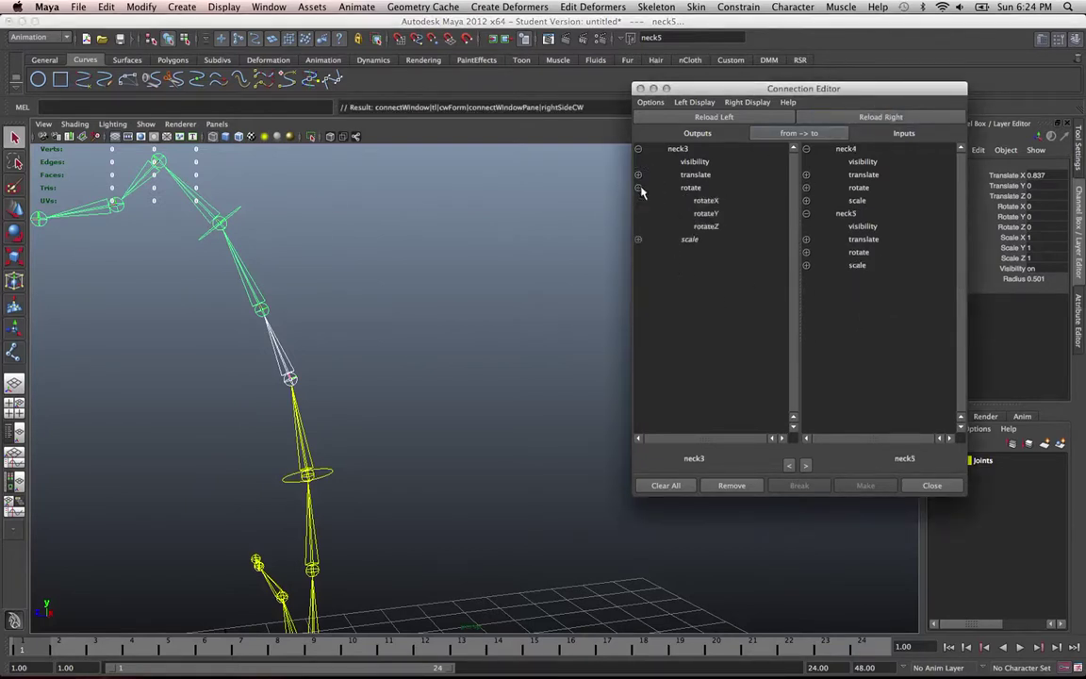
{"action": "left_click", "coordinate": [706, 200]}
{"action": "left_click", "coordinate": [806, 188]}
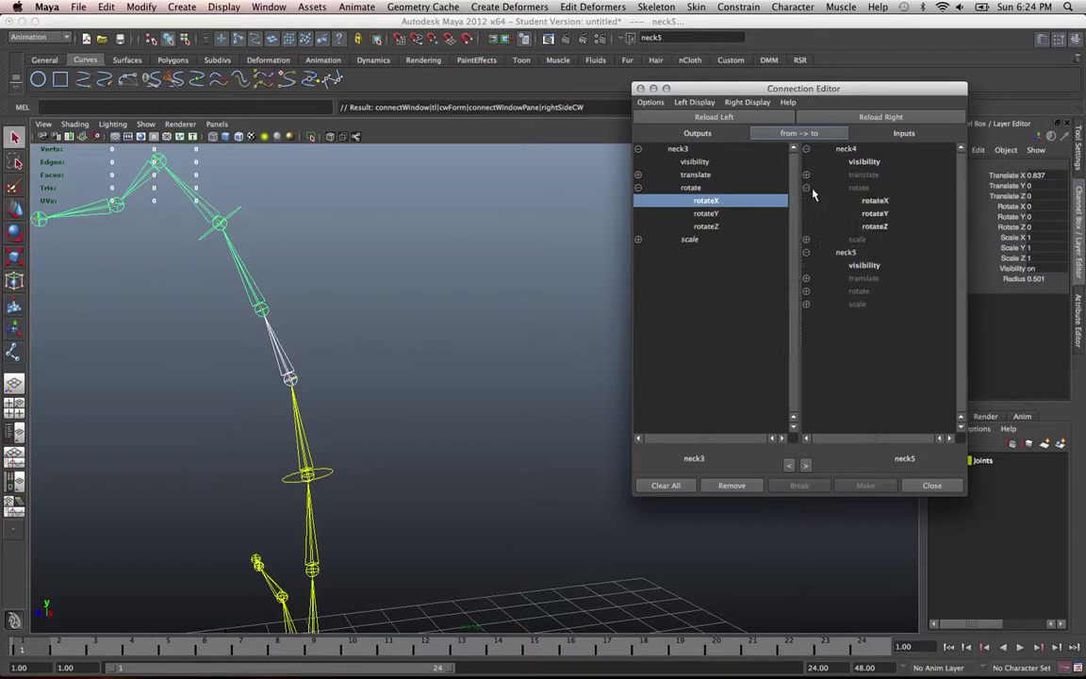
{"action": "left_click", "coordinate": [874, 201]}
{"action": "left_click", "coordinate": [749, 213]}
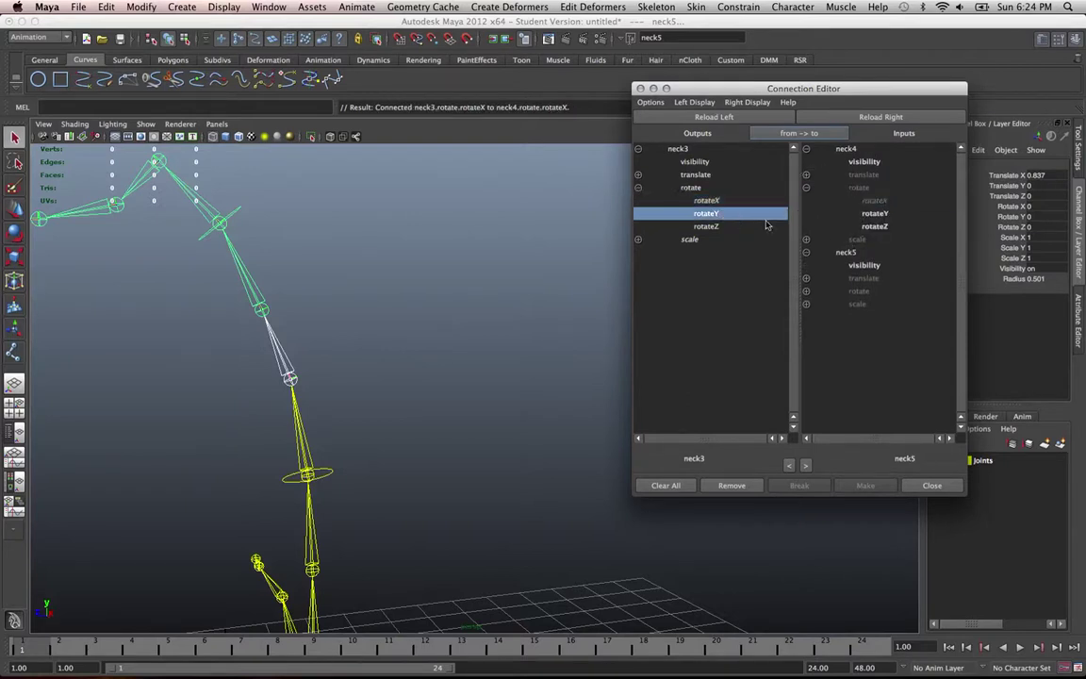
{"action": "left_click", "coordinate": [875, 214]}
{"action": "left_click", "coordinate": [707, 226]}
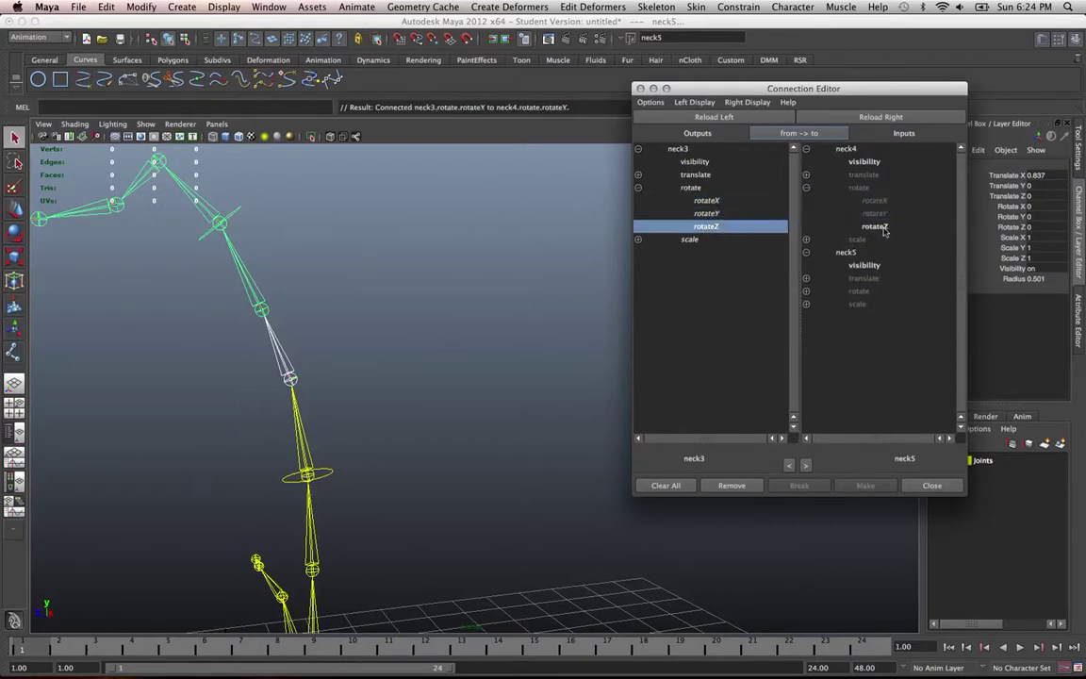
{"action": "left_click", "coordinate": [875, 226]}
Connect neck3's rotateZ, rotateY and rotateX outputs to the matching rotate inputs of neck5.
{"action": "left_click", "coordinate": [806, 292]}
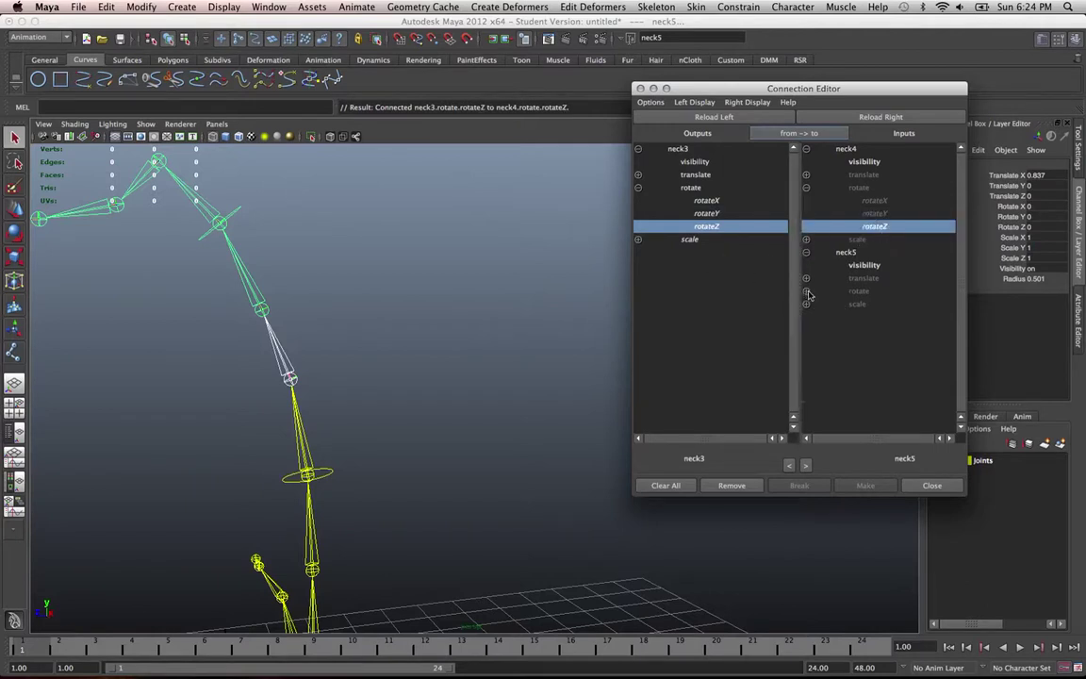
{"action": "left_click", "coordinate": [875, 330]}
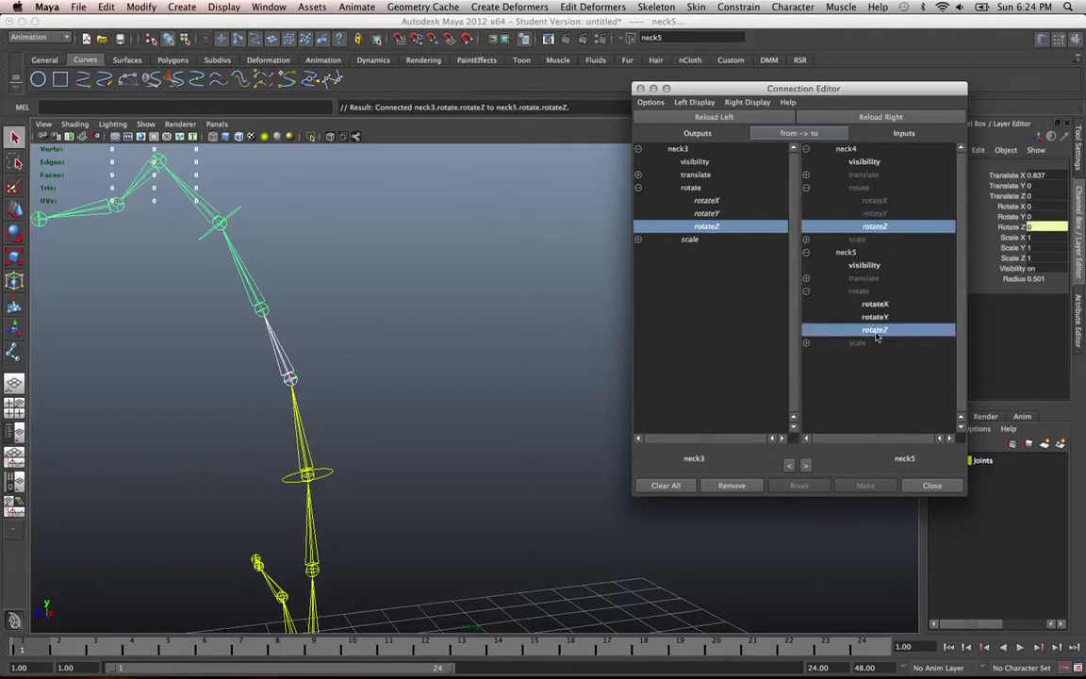
{"action": "left_click", "coordinate": [722, 214]}
{"action": "left_click", "coordinate": [864, 317]}
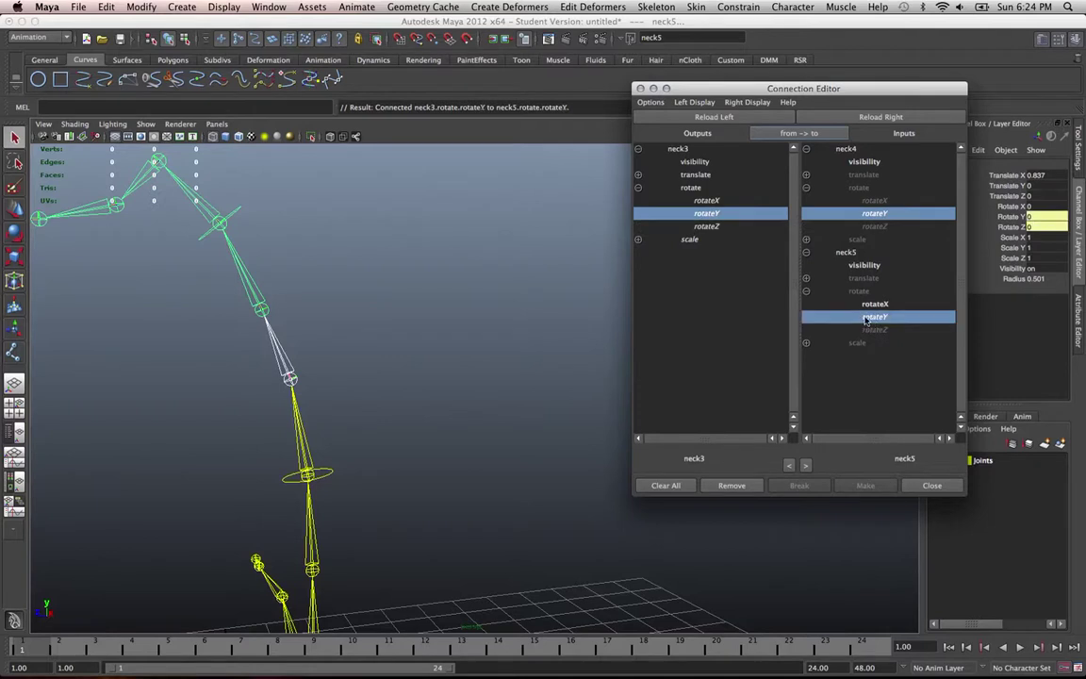
{"action": "left_click", "coordinate": [728, 203]}
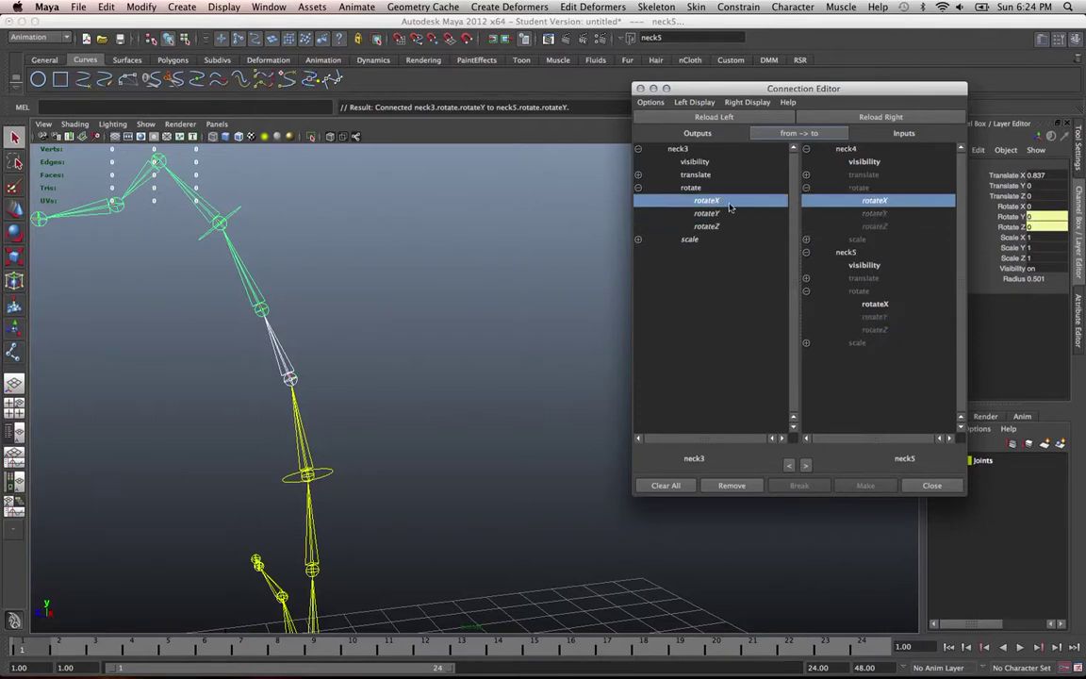
{"action": "left_click", "coordinate": [877, 304]}
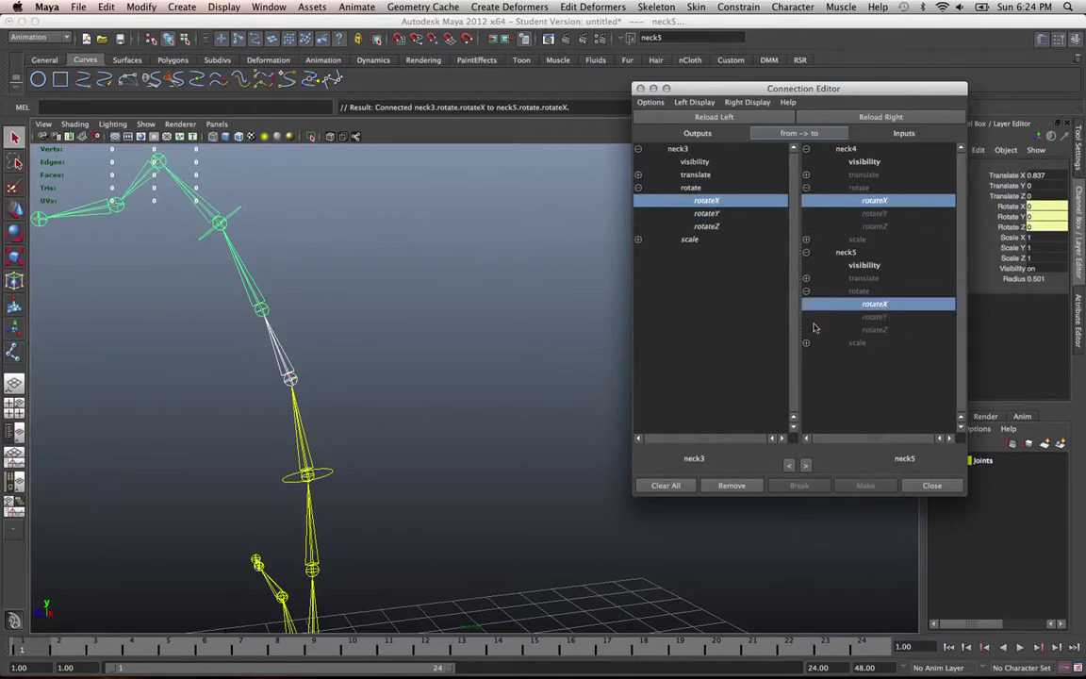
Select the neck3 joint to check its linked rotation channels, and close the Connection Editor.
{"action": "left_click", "coordinate": [420, 335]}
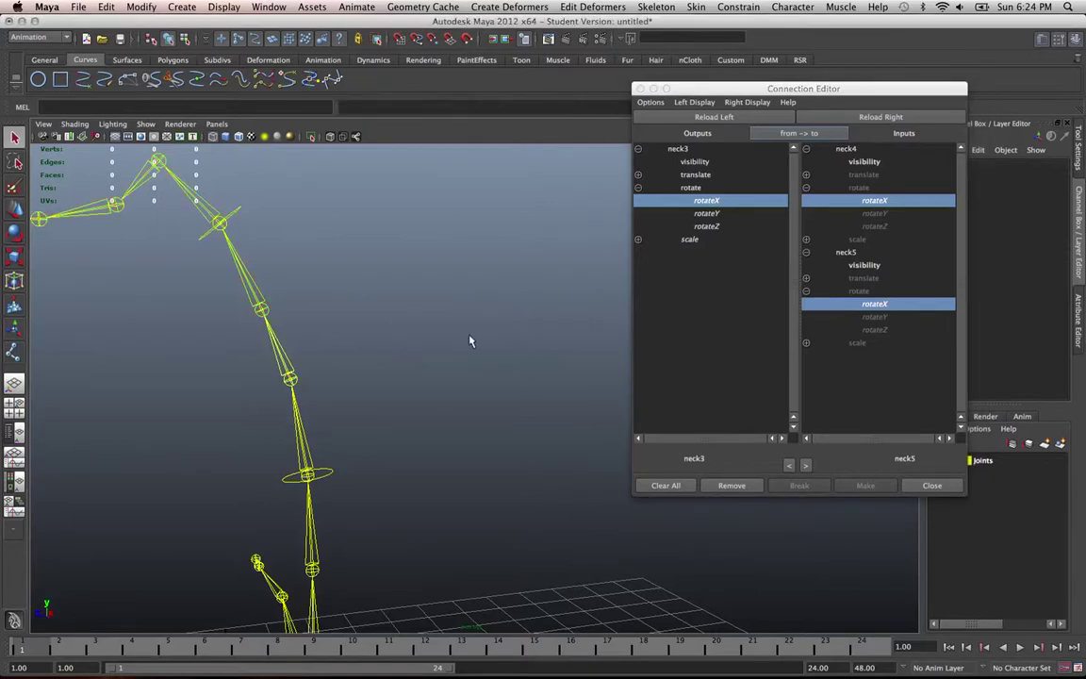
{"action": "left_click_drag", "start_coordinate": [471, 341], "coordinate": [376, 441], "text": "alt"}
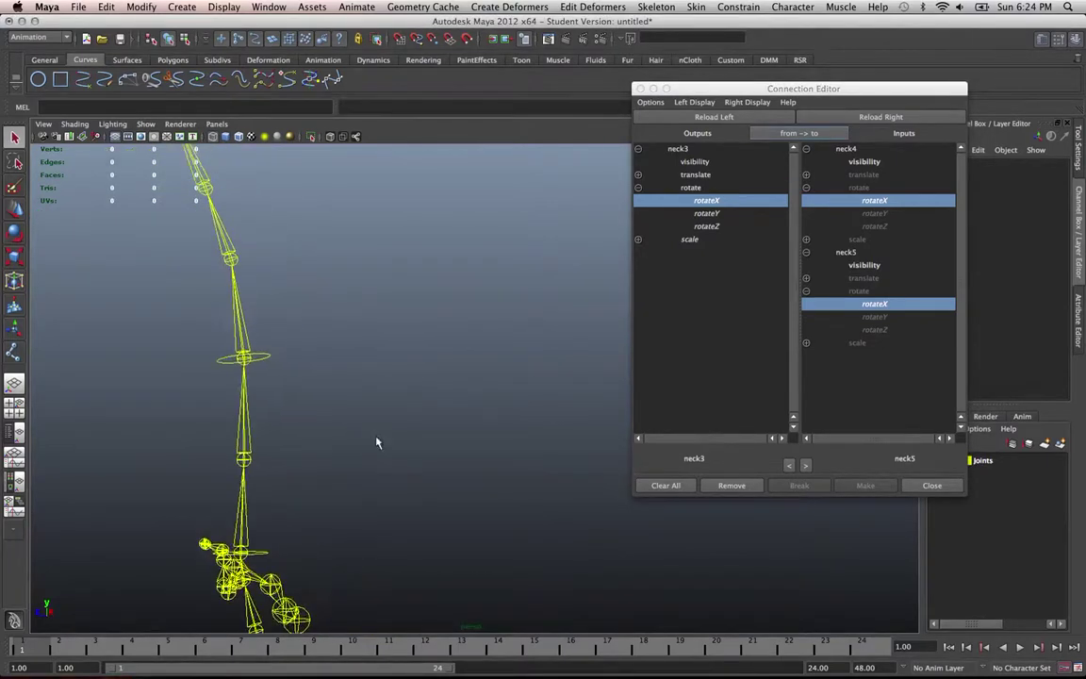
{"action": "left_click", "coordinate": [248, 533]}
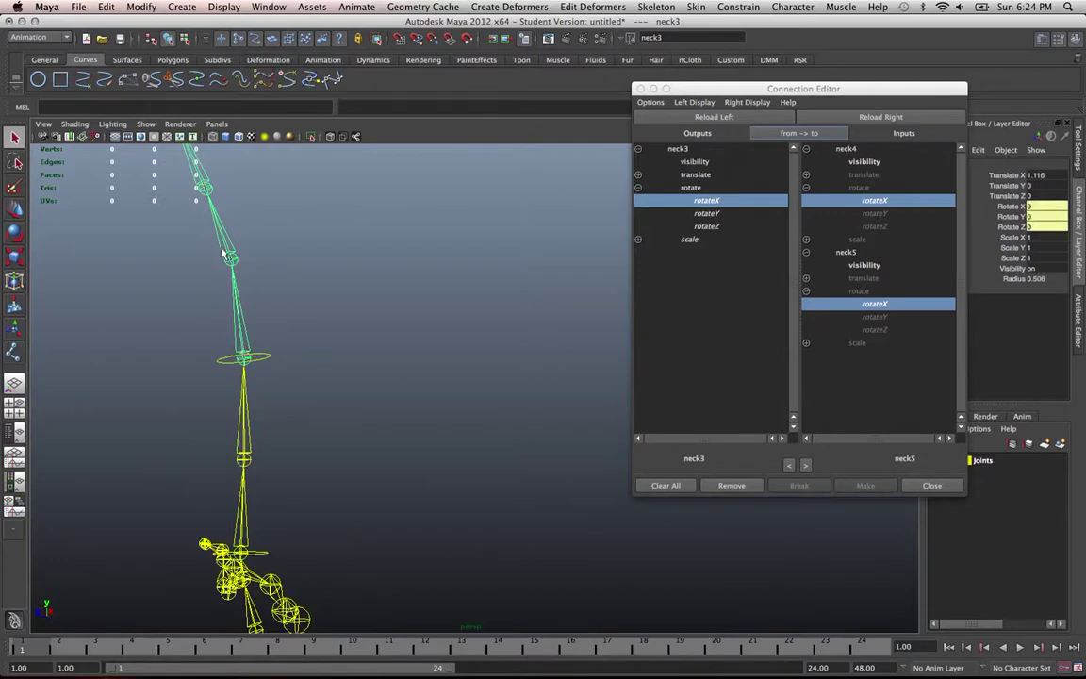
{"action": "left_click_drag", "start_coordinate": [335, 363], "coordinate": [311, 366], "text": "alt"}
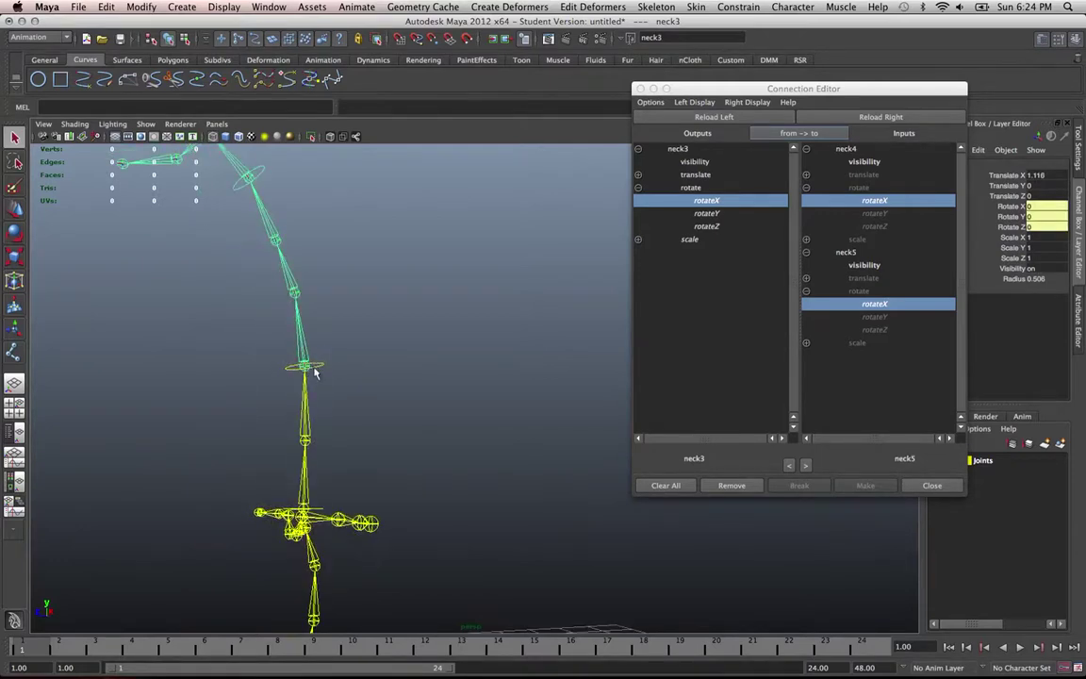
{"action": "left_click_drag", "start_coordinate": [382, 399], "coordinate": [410, 403], "text": "alt"}
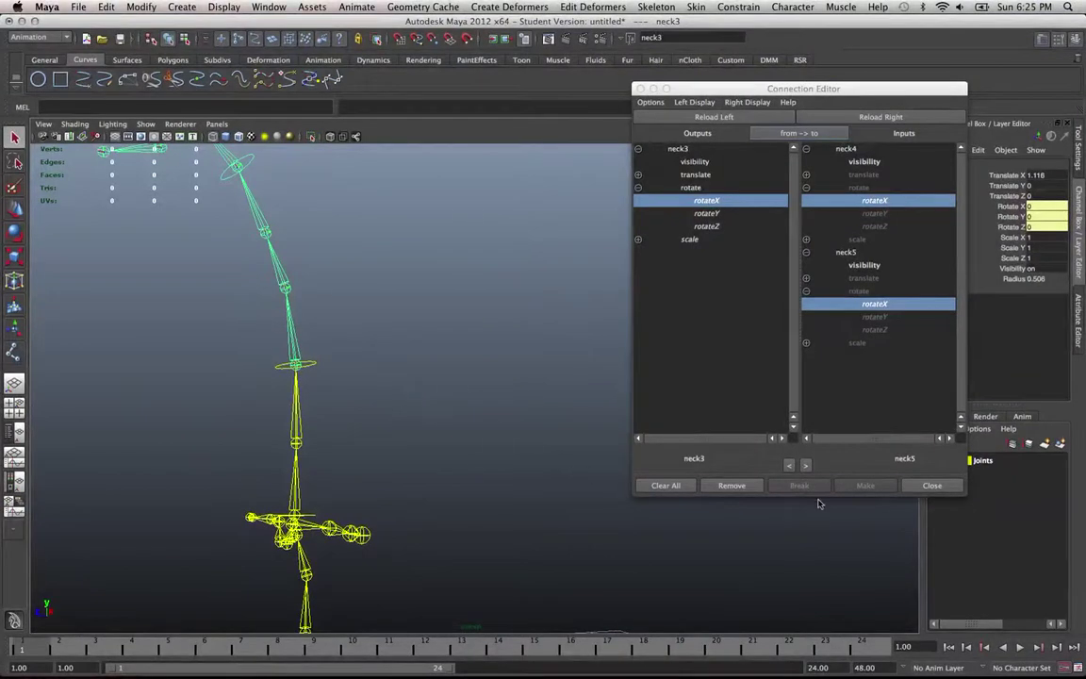
{"action": "left_click", "coordinate": [929, 485]}
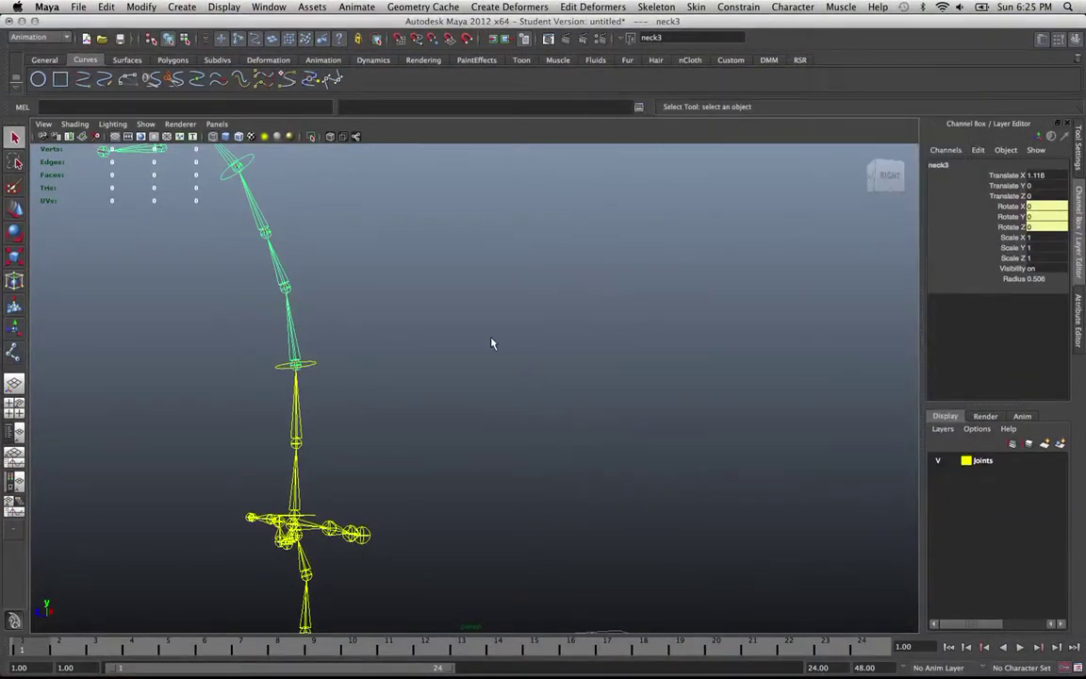
Open the Hypershade, list Maya's Utilities nodes, and place the window clear of the neck joints.
{"action": "left_click_drag", "start_coordinate": [473, 320], "coordinate": [512, 404], "text": "alt"}
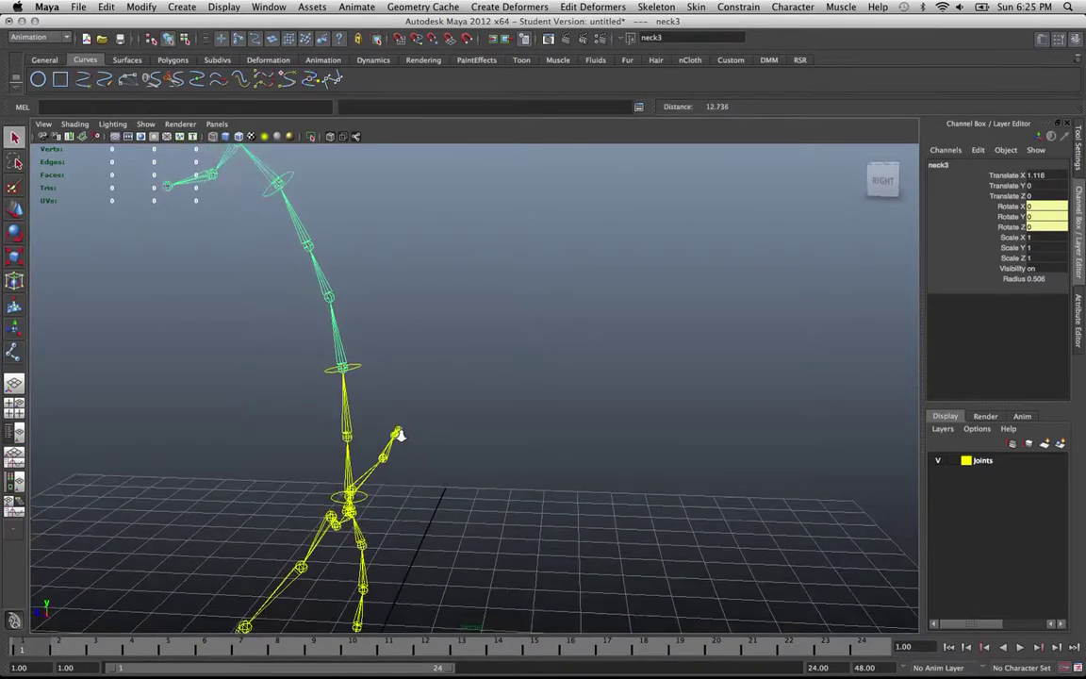
{"action": "left_click", "coordinate": [269, 7]}
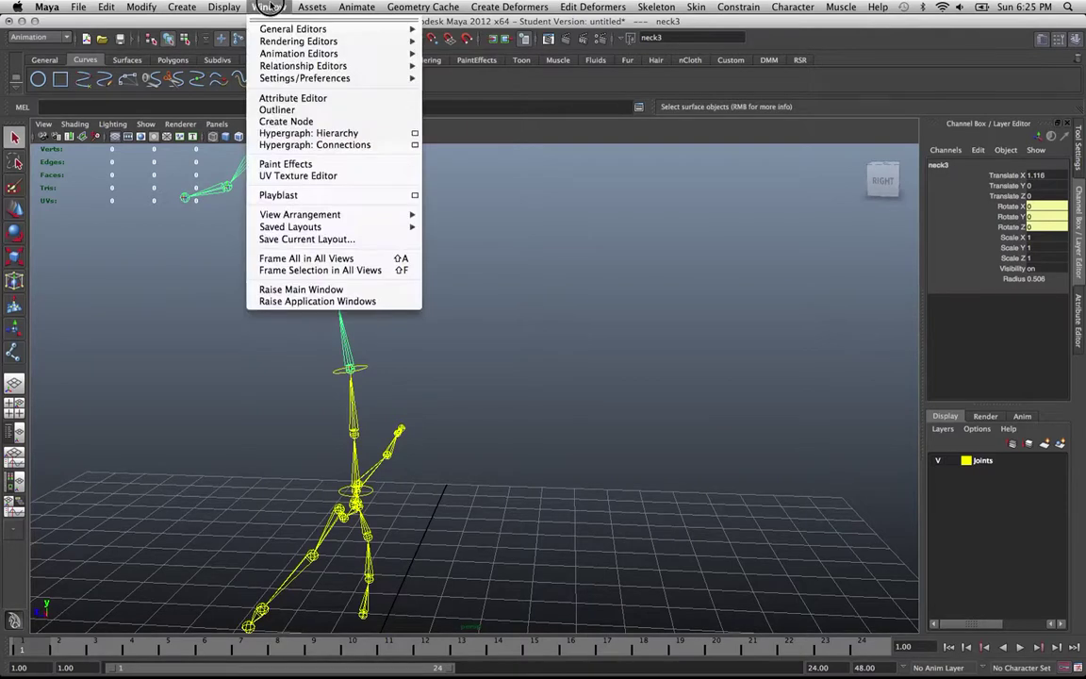
{"action": "left_click", "coordinate": [223, 7]}
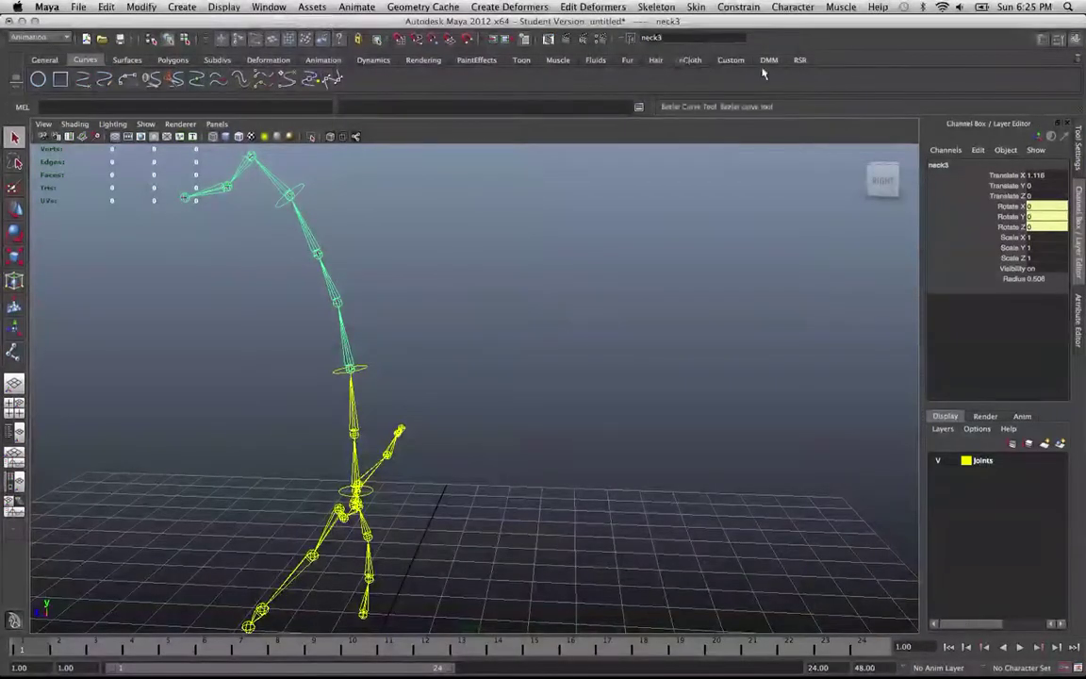
{"action": "left_click", "coordinate": [269, 6]}
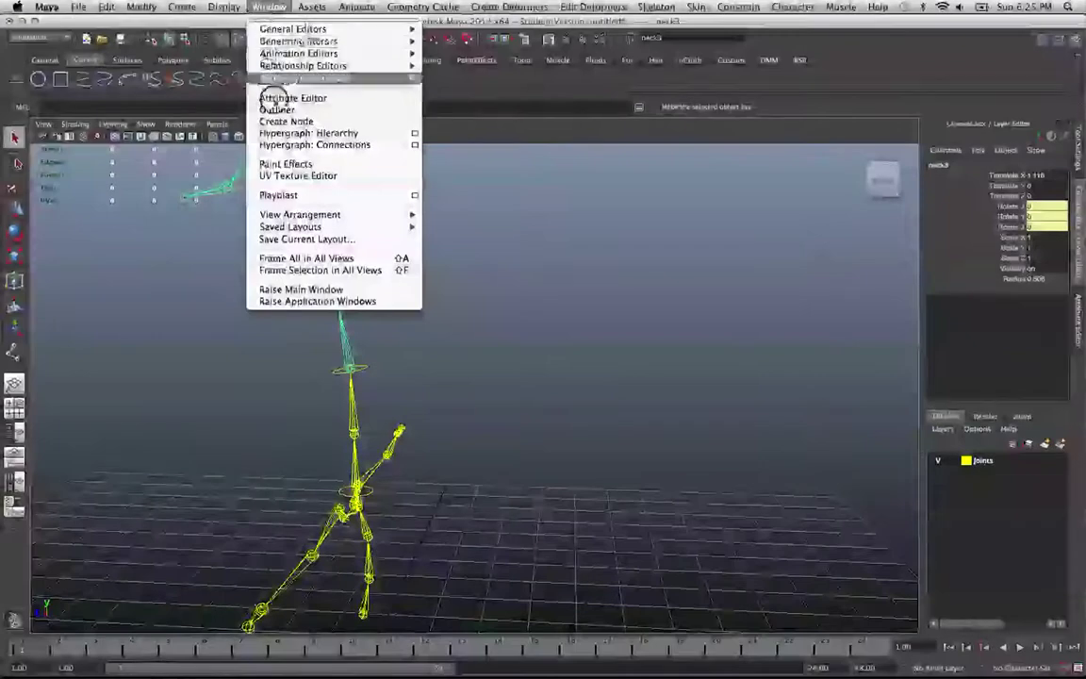
{"action": "mouse_move", "coordinate": [325, 41]}
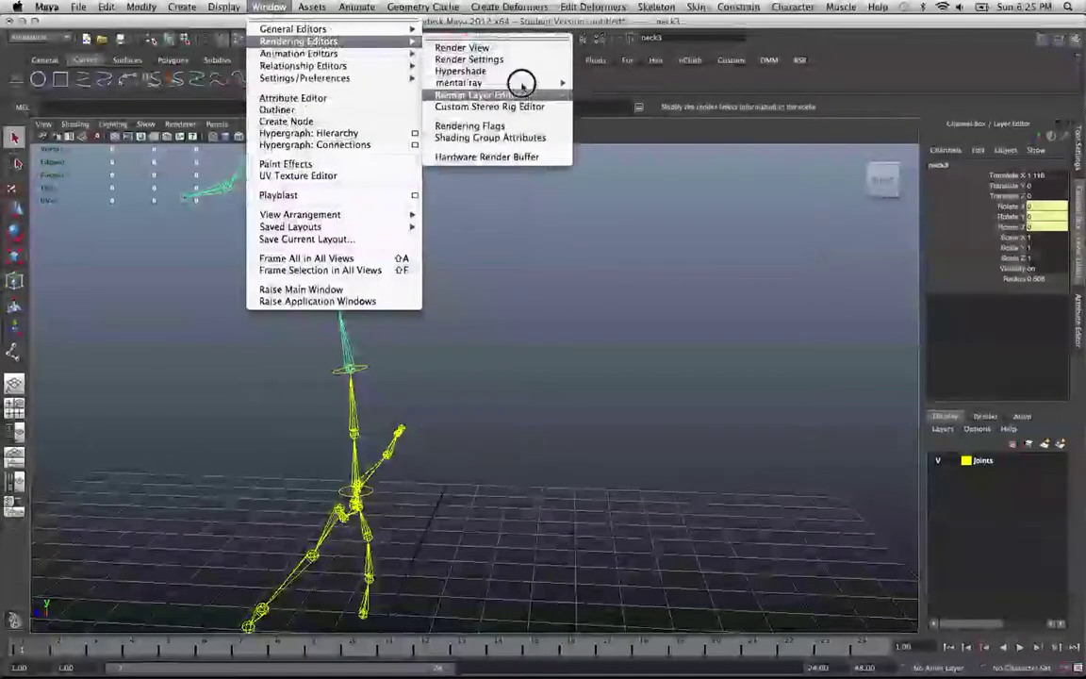
{"action": "left_click", "coordinate": [516, 72]}
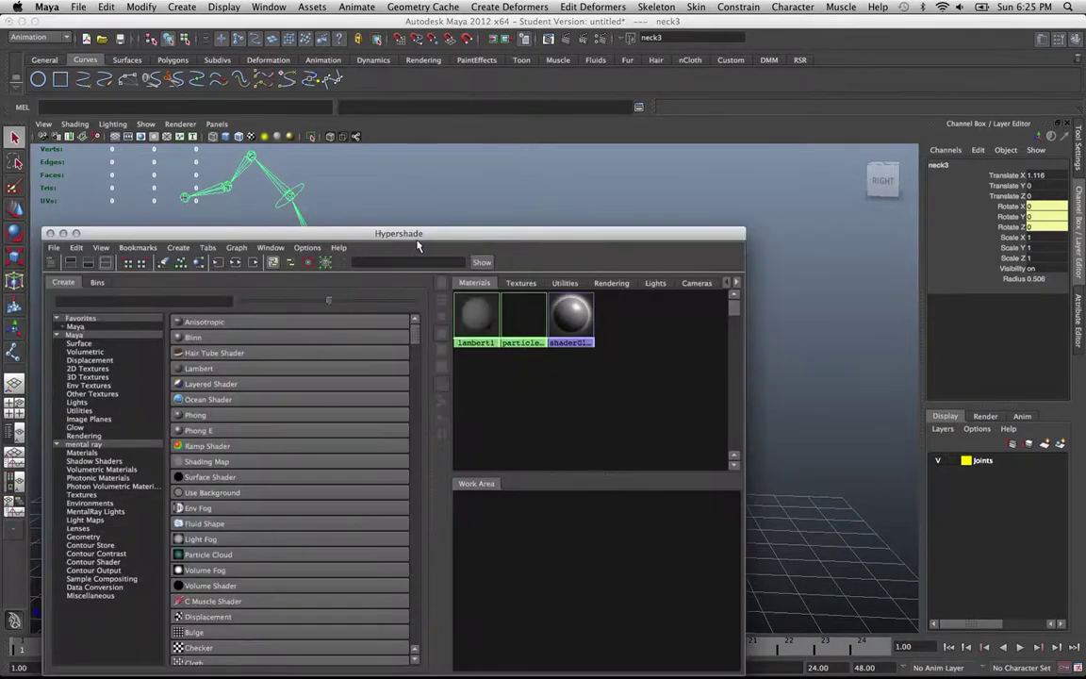
{"action": "left_click_drag", "start_coordinate": [387, 233], "coordinate": [657, 184]}
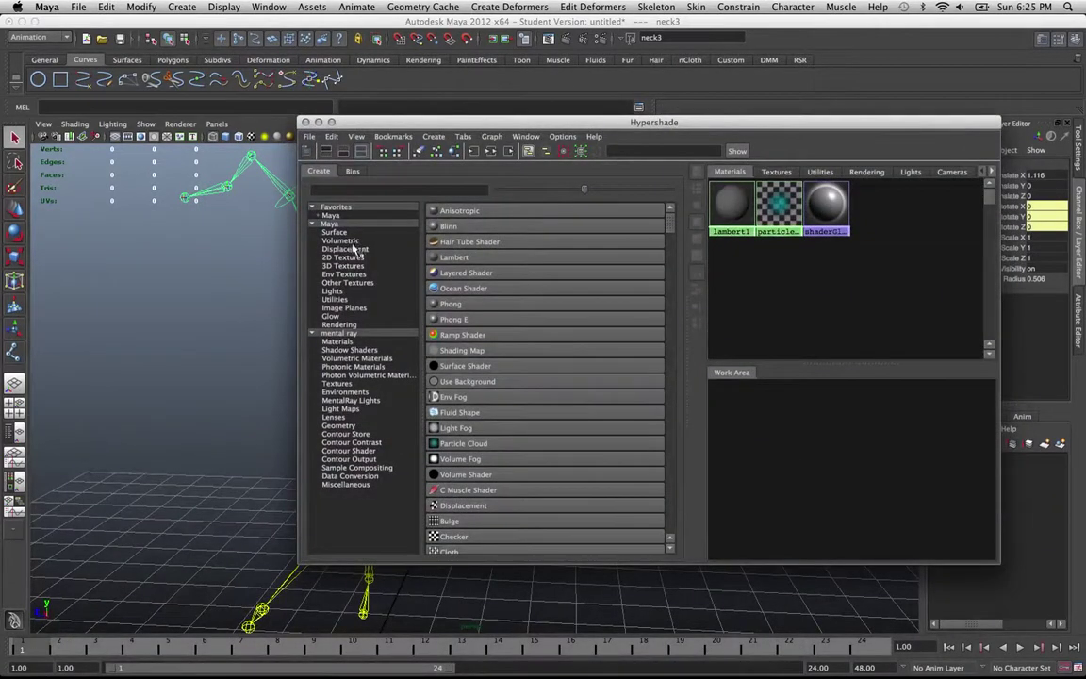
{"action": "left_click", "coordinate": [334, 299]}
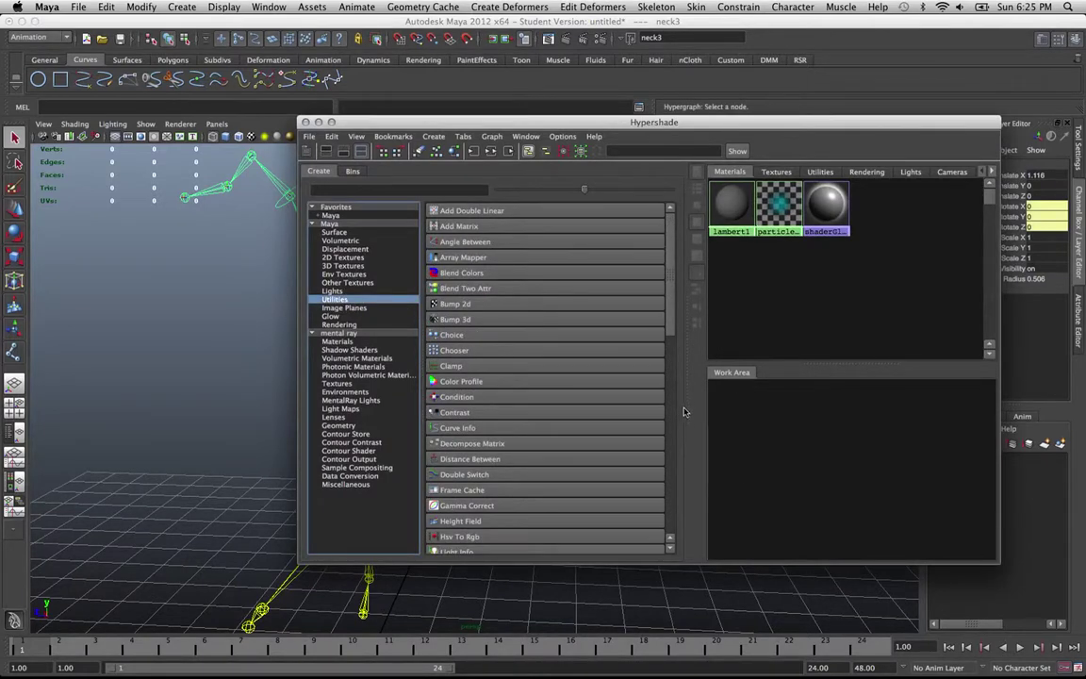
{"action": "left_click_drag", "start_coordinate": [685, 405], "coordinate": [622, 411]}
{"action": "left_click_drag", "start_coordinate": [500, 122], "coordinate": [657, 25]}
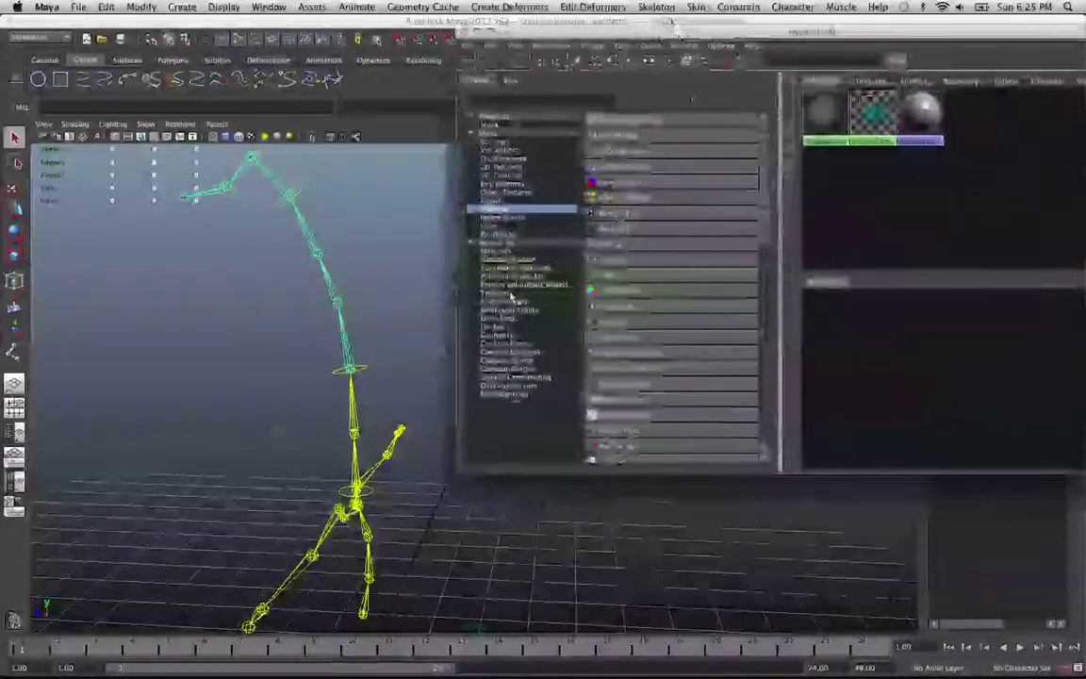
Create a +/- Average utility node in the Hypershade work area.
{"action": "key", "text": "Down"}
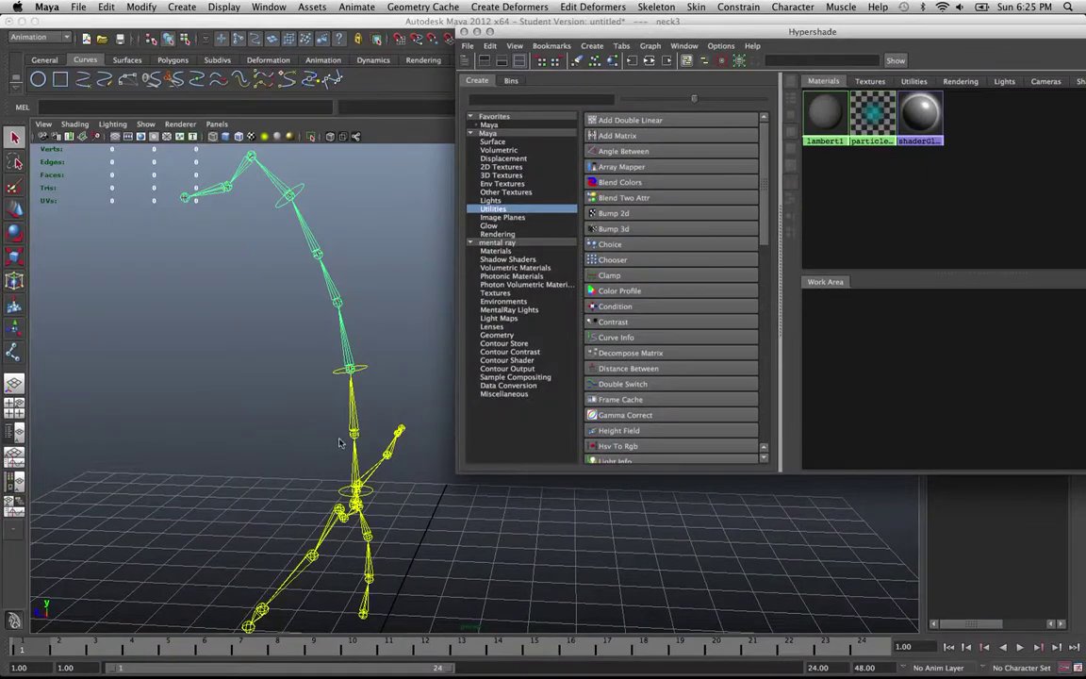
{"action": "left_click_drag", "start_coordinate": [340, 442], "coordinate": [402, 460], "text": "alt"}
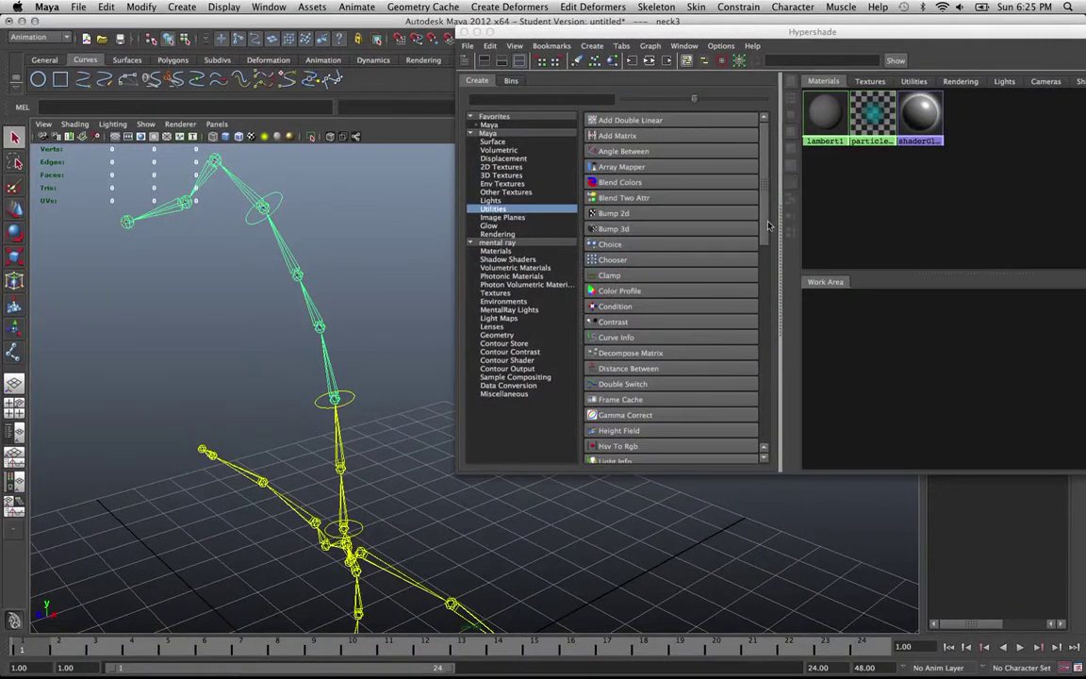
{"action": "left_click_drag", "start_coordinate": [771, 235], "coordinate": [755, 278]}
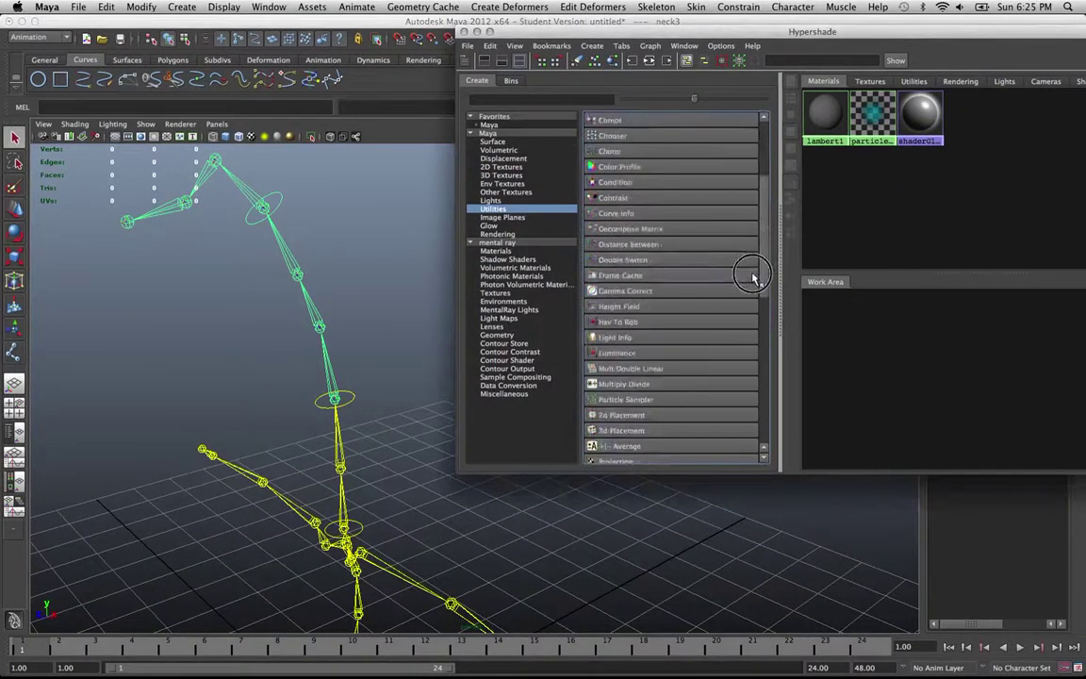
{"action": "scroll", "coordinate": [755, 273], "scroll_direction": "up", "scroll_amount": 1}
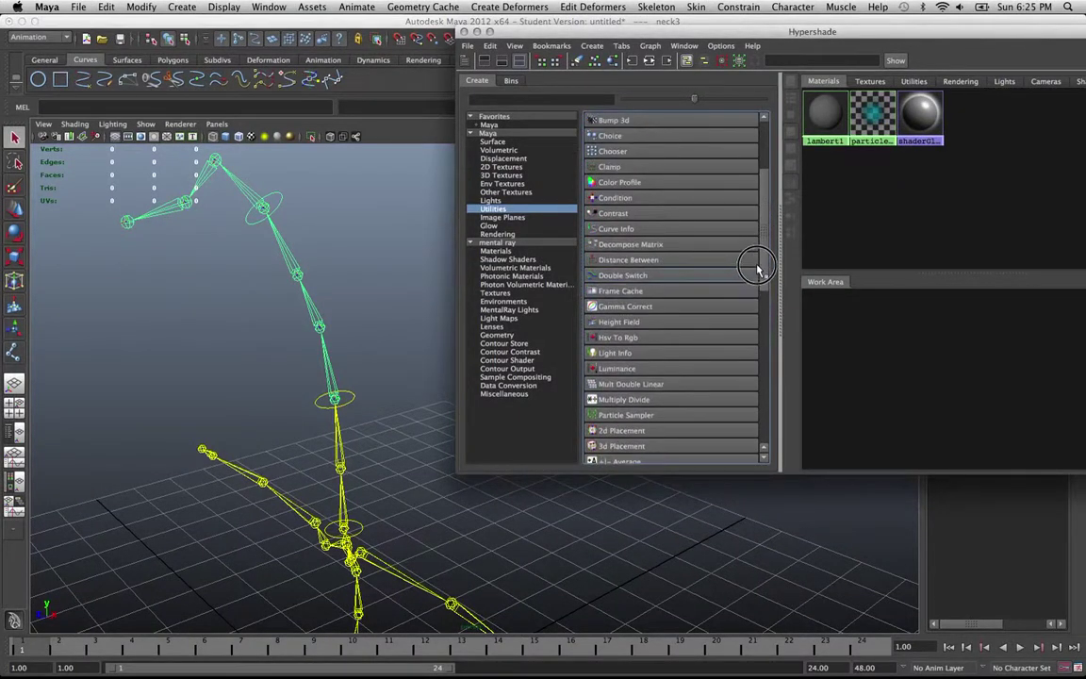
{"action": "scroll", "coordinate": [757, 269], "scroll_direction": "up", "scroll_amount": 3}
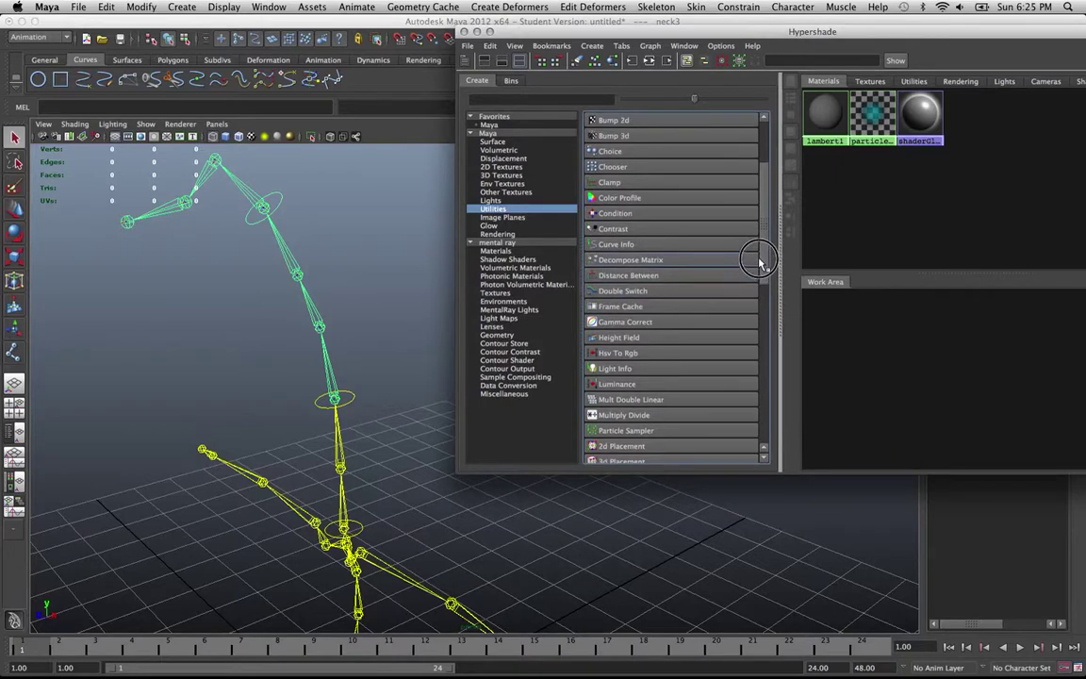
{"action": "scroll", "coordinate": [765, 245], "scroll_direction": "up", "scroll_amount": 3}
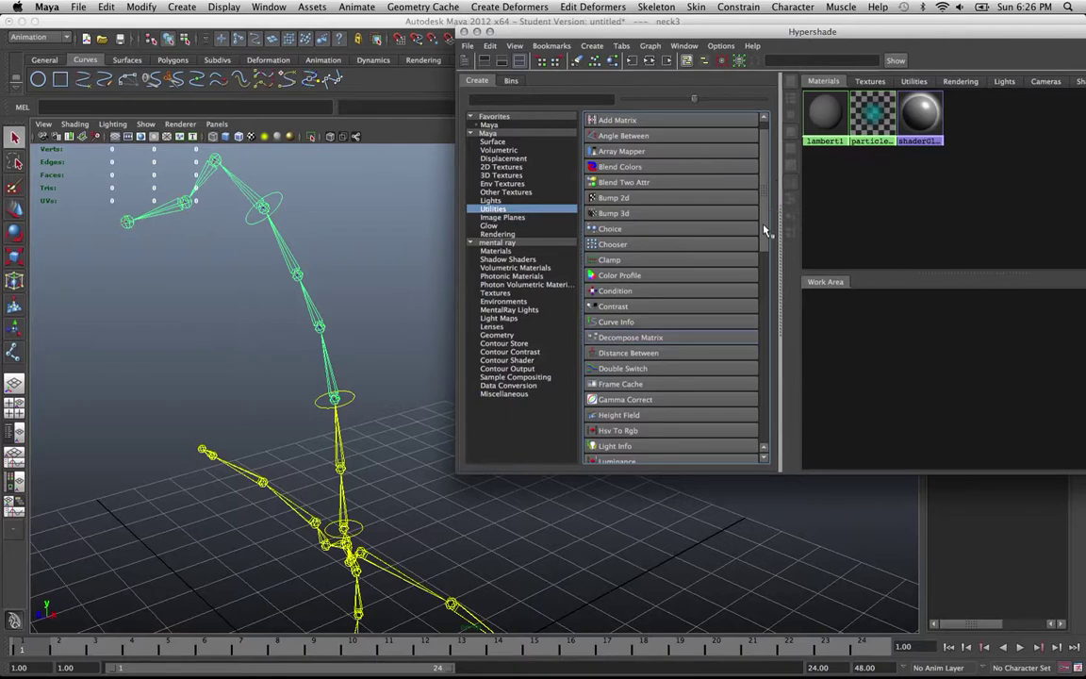
{"action": "left_click_drag", "start_coordinate": [767, 230], "coordinate": [758, 279]}
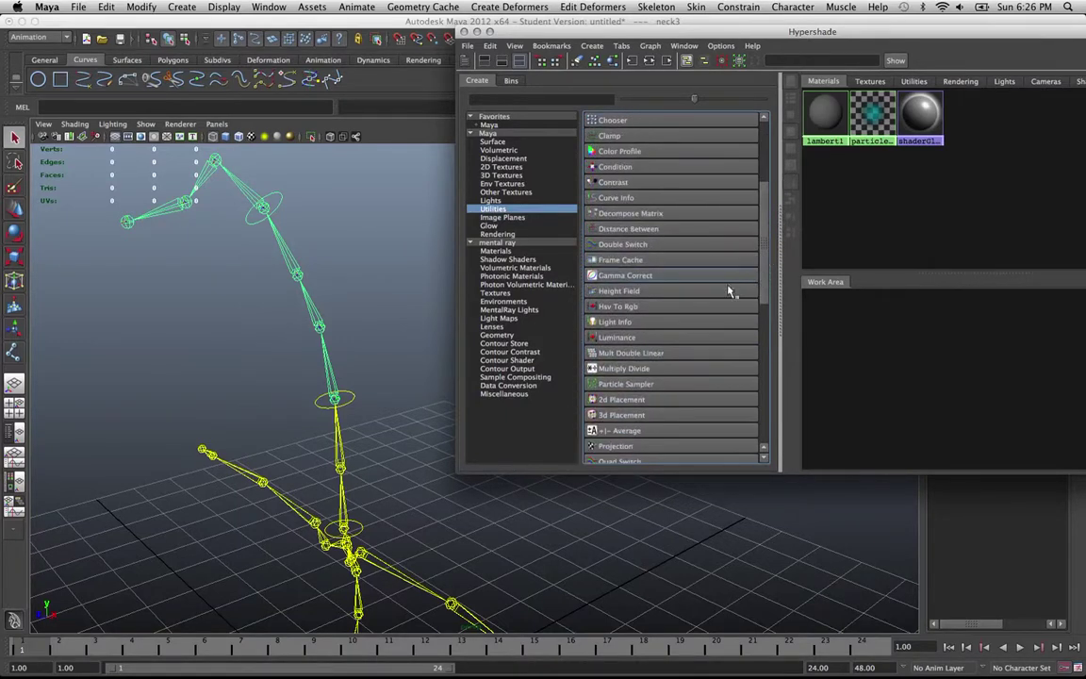
{"action": "left_click", "coordinate": [614, 434]}
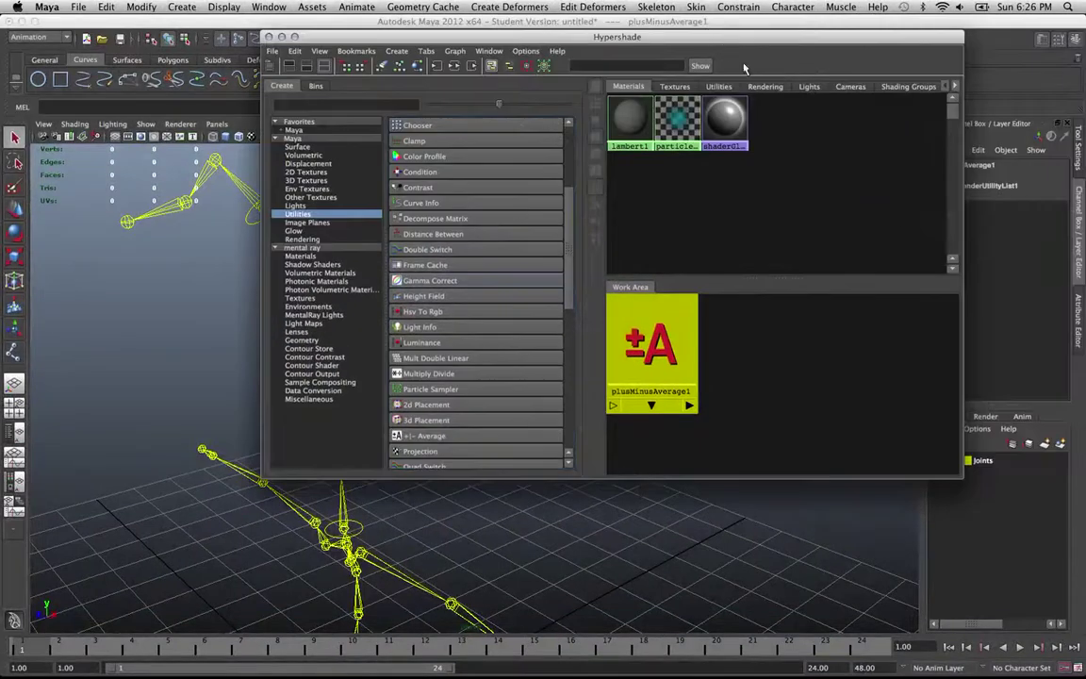
Narrow the Hypershade window and position it between the neck joints and the Channel Box.
{"action": "left_click_drag", "start_coordinate": [963, 339], "coordinate": [780, 332]}
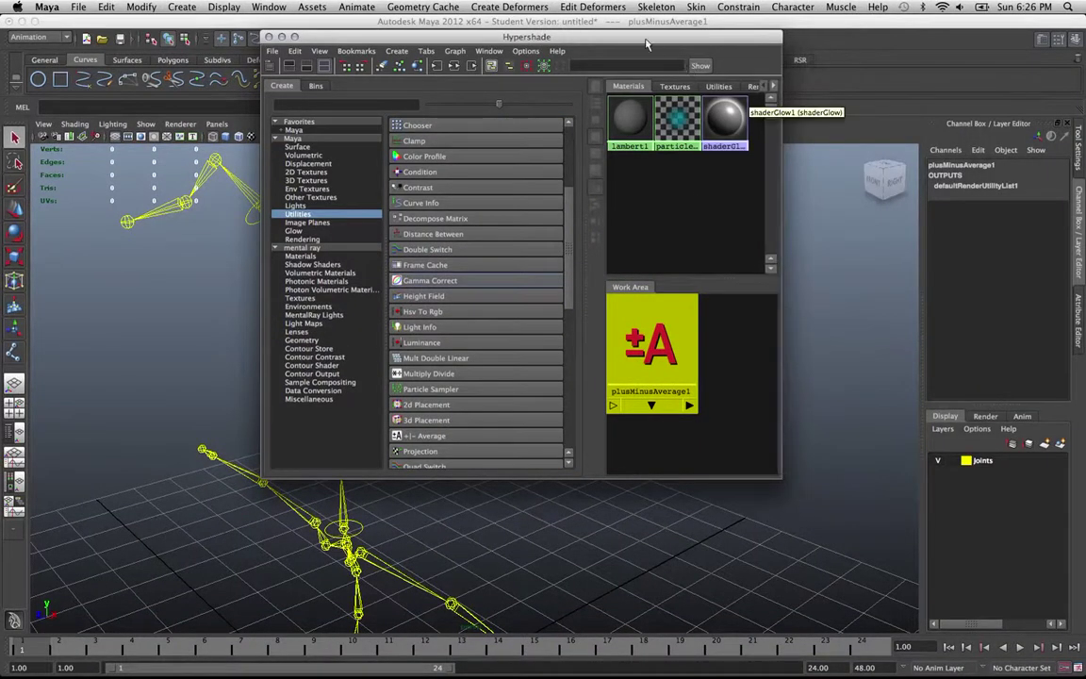
{"action": "left_click_drag", "start_coordinate": [622, 37], "coordinate": [796, 34]}
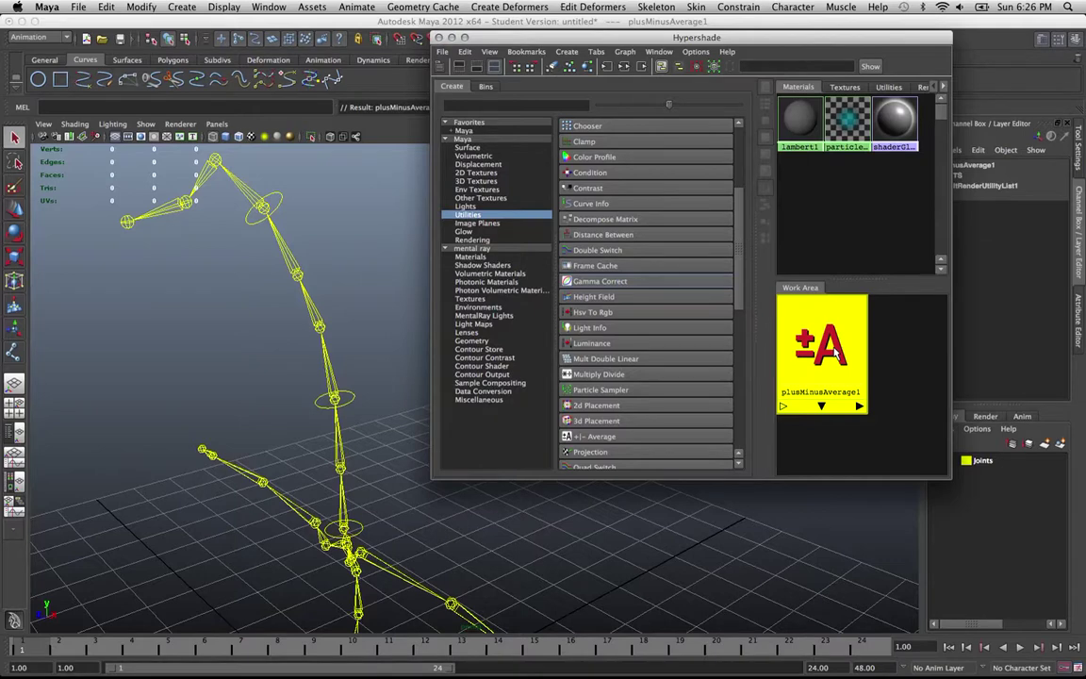
{"action": "left_click_drag", "start_coordinate": [798, 38], "coordinate": [739, 43]}
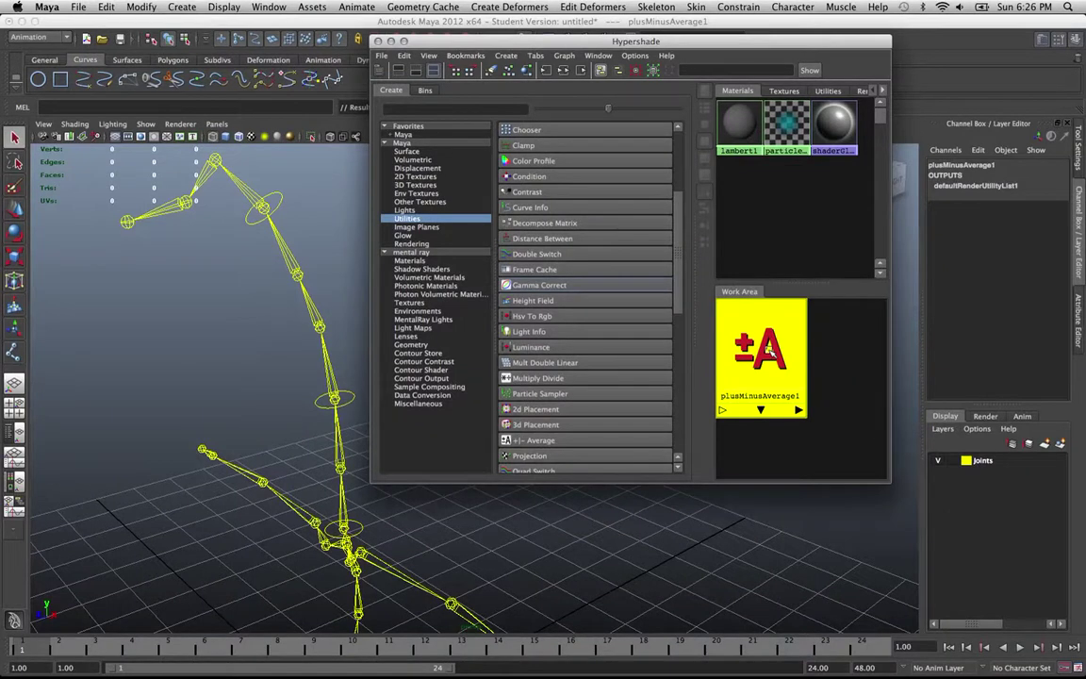
{"action": "key", "text": "ctrl+d"}
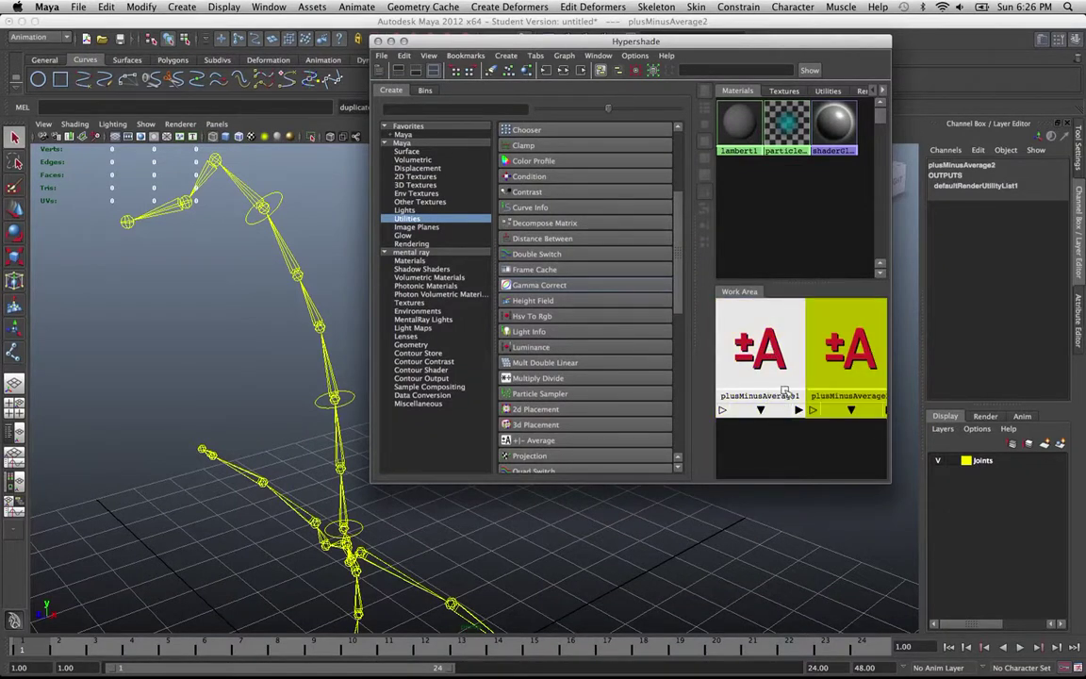
{"action": "key", "text": "Delete"}
{"action": "left_click", "coordinate": [801, 341]}
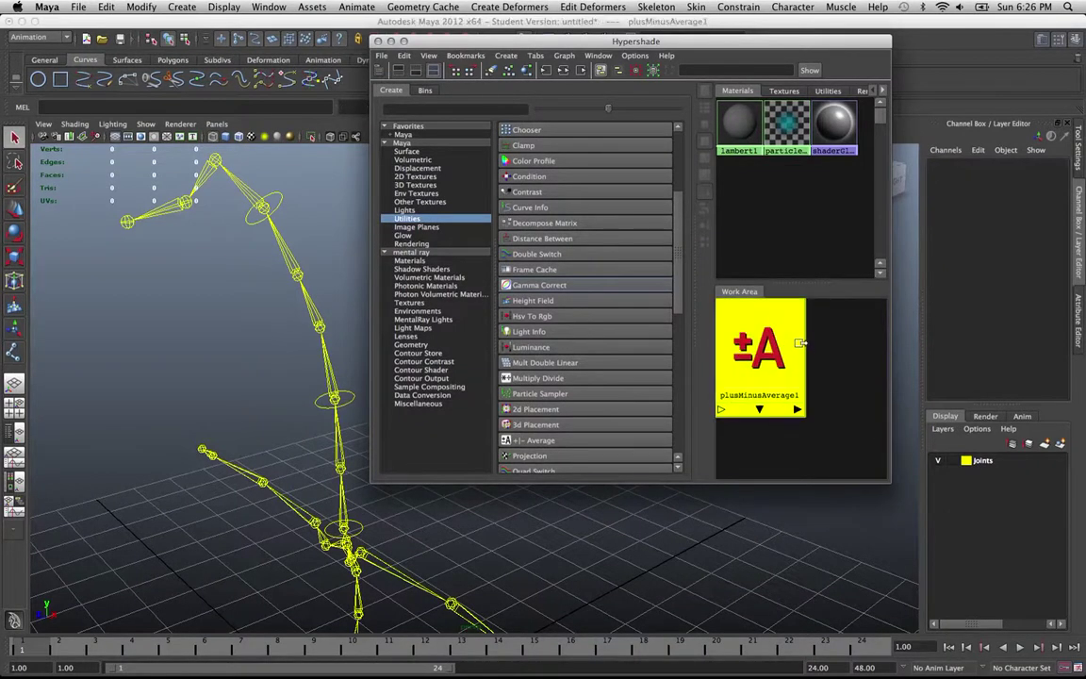
Open the attributes of the +/- Average node and rename it plusMin_Ctrl01.
{"action": "double_click", "coordinate": [724, 307]}
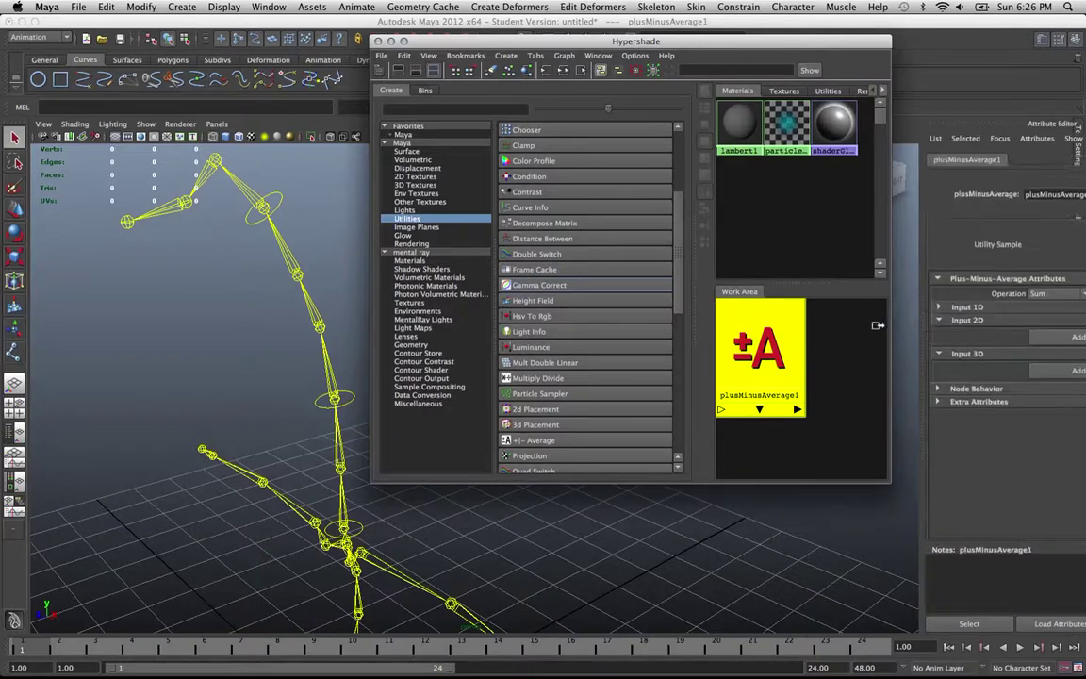
{"action": "left_click_drag", "start_coordinate": [667, 40], "coordinate": [509, 46]}
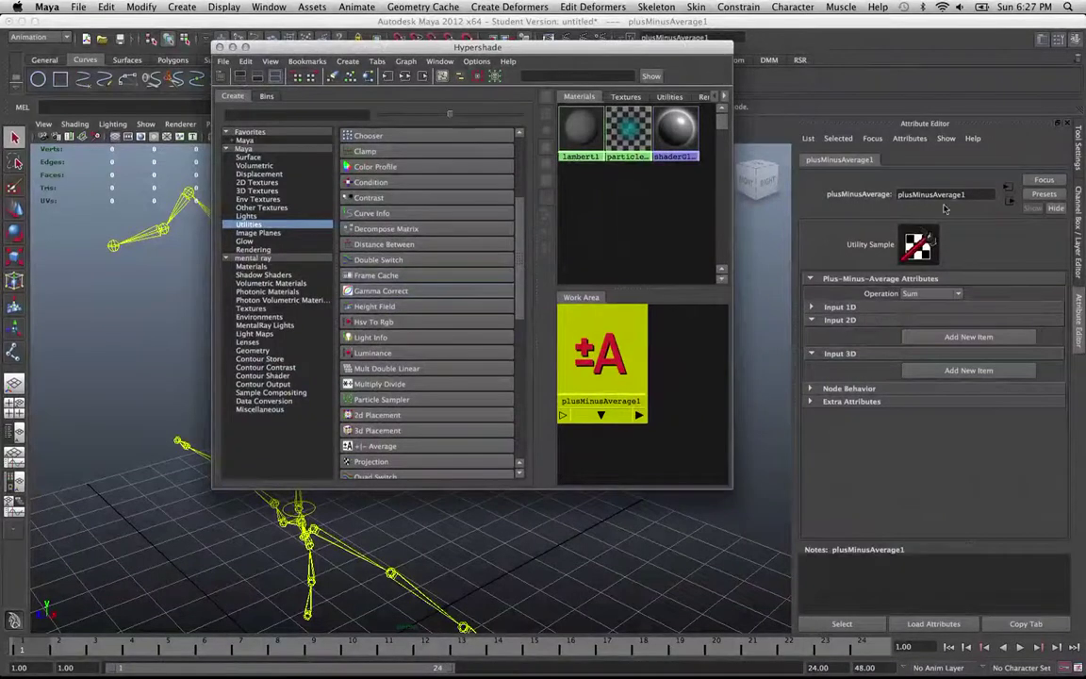
{"action": "left_click", "coordinate": [827, 194]}
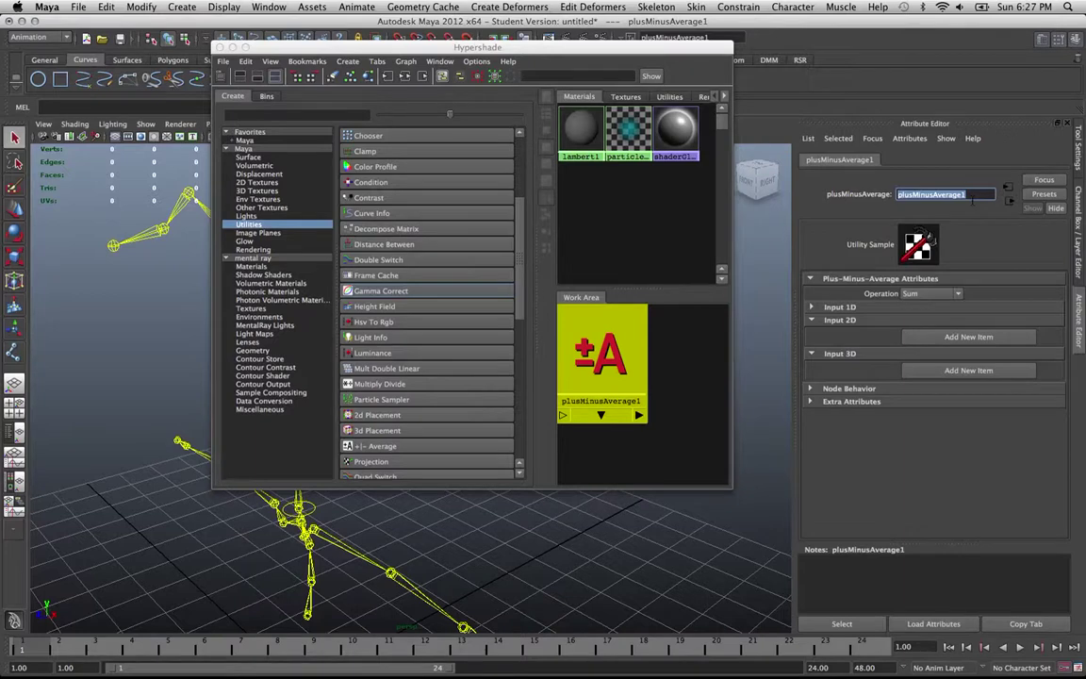
{"action": "key", "text": "BackSpace"}
{"action": "key", "text": "Return"}
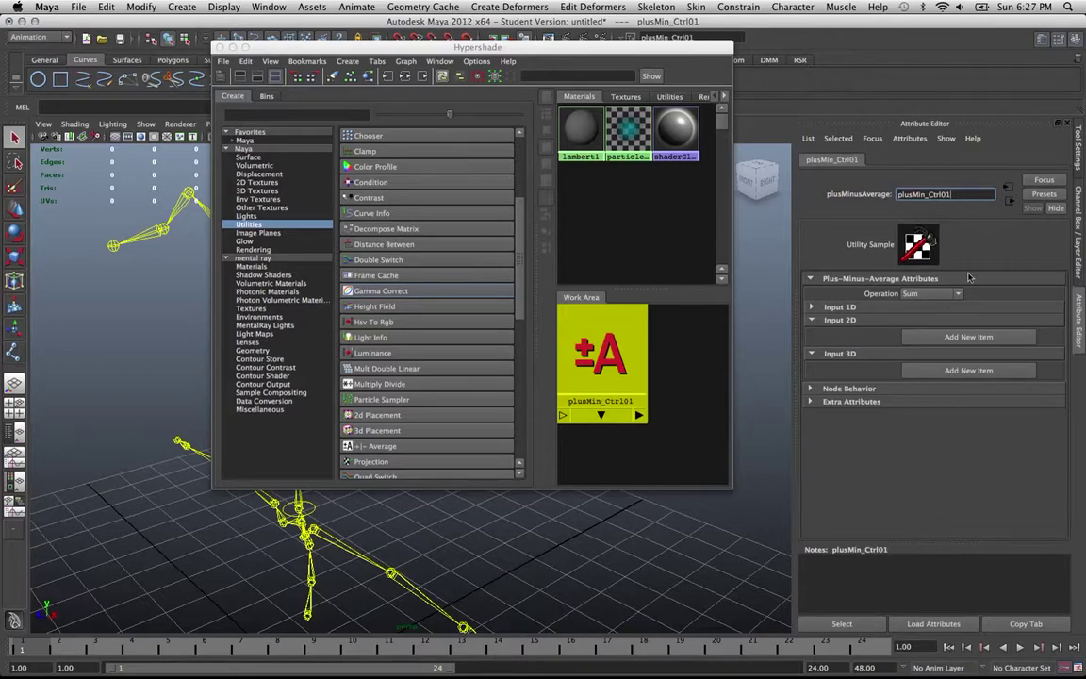
Add two Input 3D items to the plusMin_Ctrl01 node, keeping the Hypershade clear of its attributes.
{"action": "left_click_drag", "start_coordinate": [526, 47], "coordinate": [455, 79]}
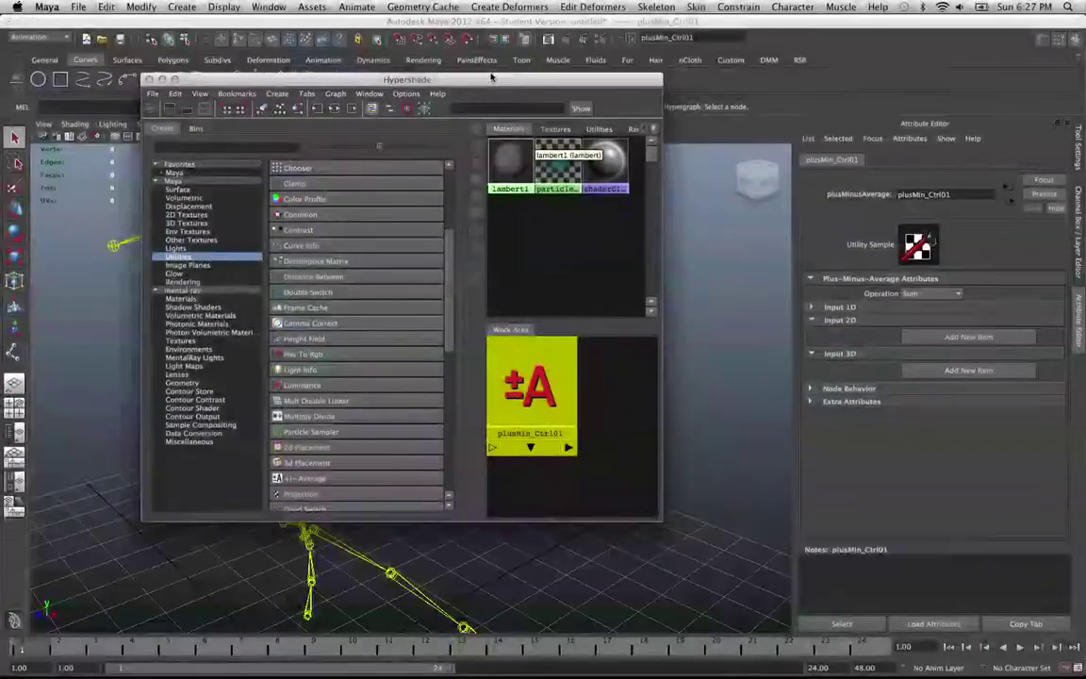
{"action": "left_click_drag", "start_coordinate": [489, 82], "coordinate": [491, 83]}
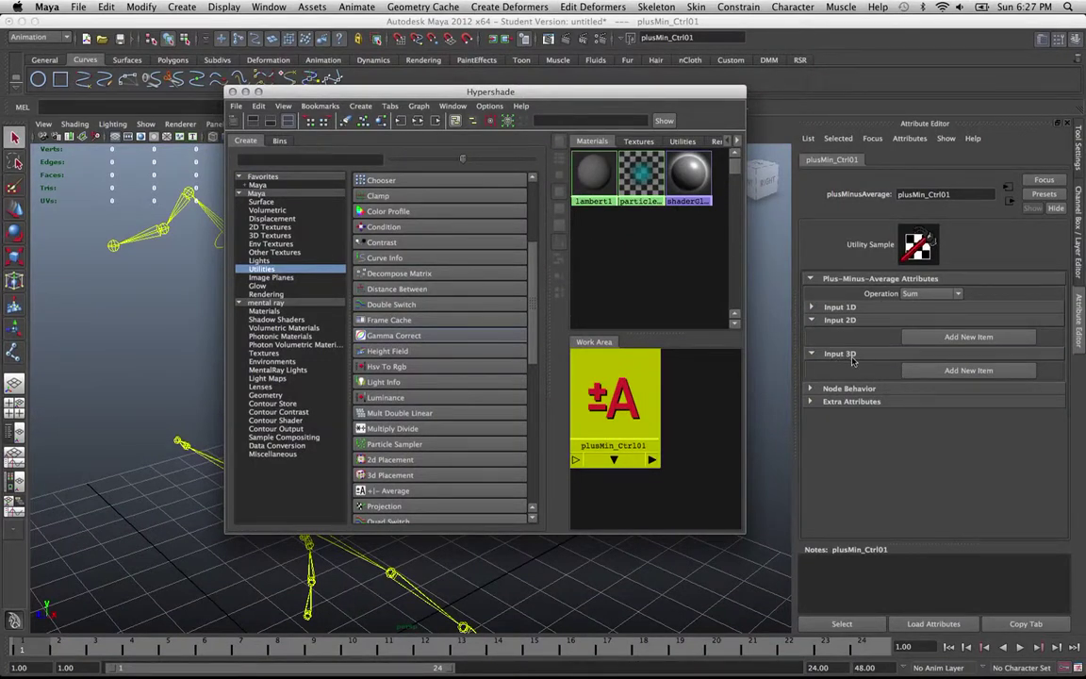
{"action": "left_click", "coordinate": [916, 370]}
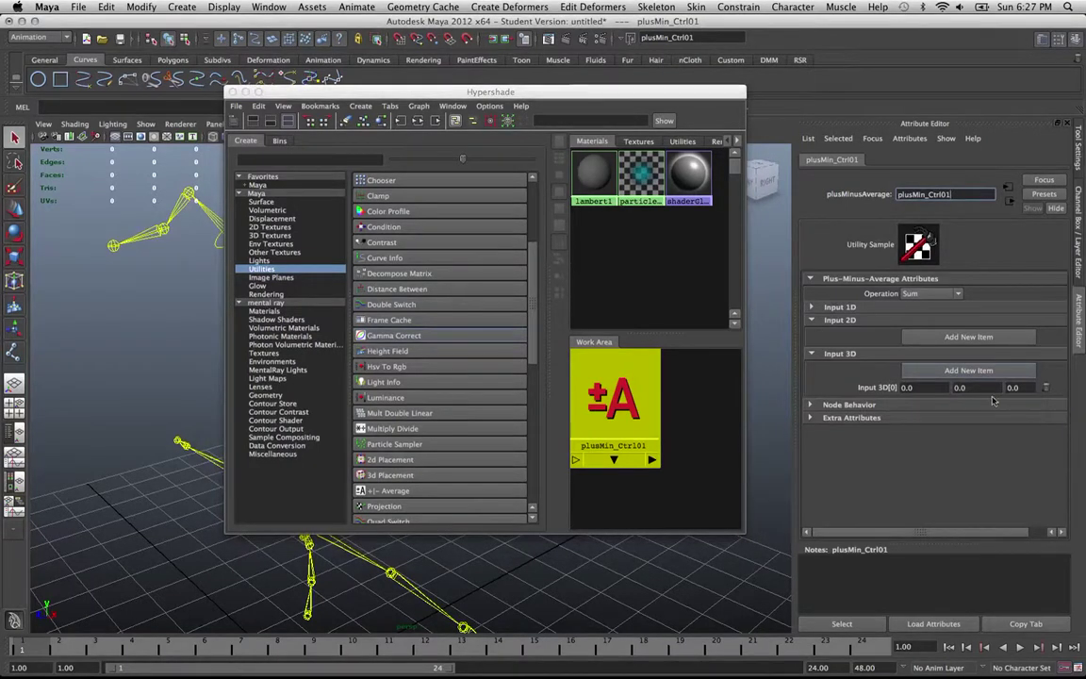
{"action": "left_click", "coordinate": [922, 371]}
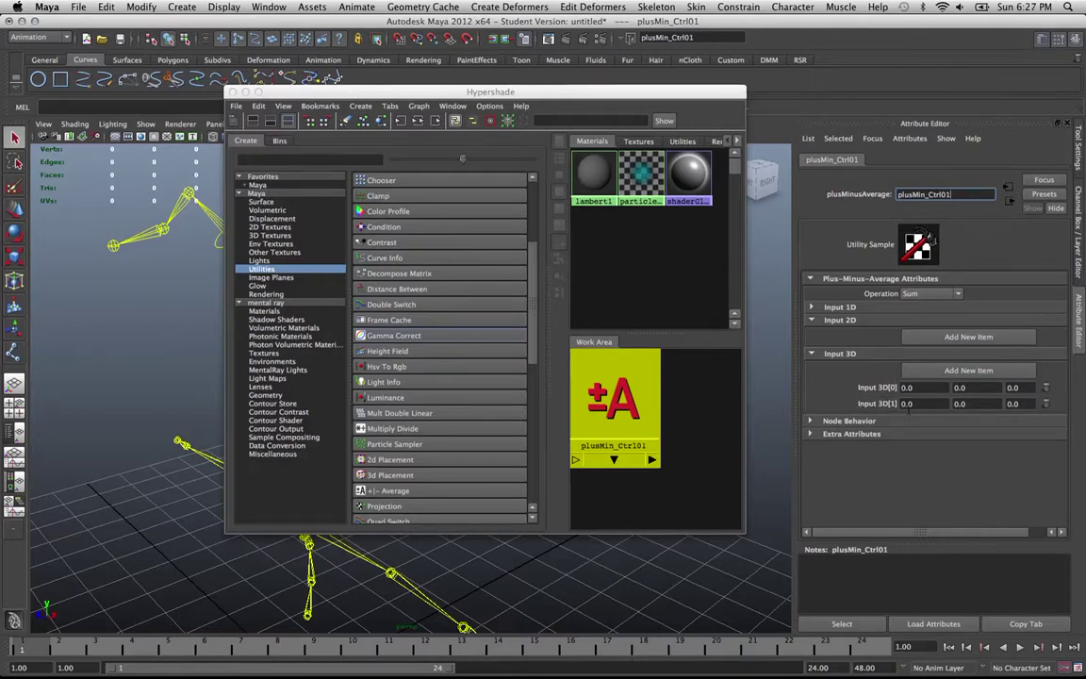
Duplicate the plusMin_Ctrl01 node twice to make plusMin_Ctrl02 and plusMin_Ctrl03.
{"action": "left_click", "coordinate": [640, 400]}
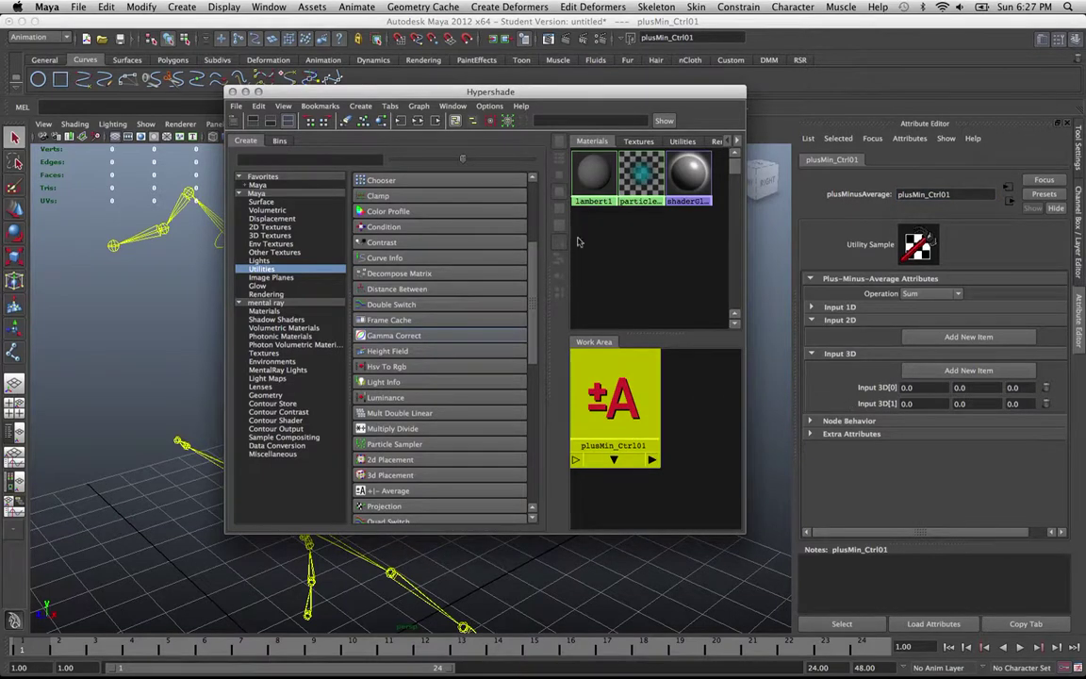
{"action": "left_click_drag", "start_coordinate": [479, 90], "coordinate": [602, 102]}
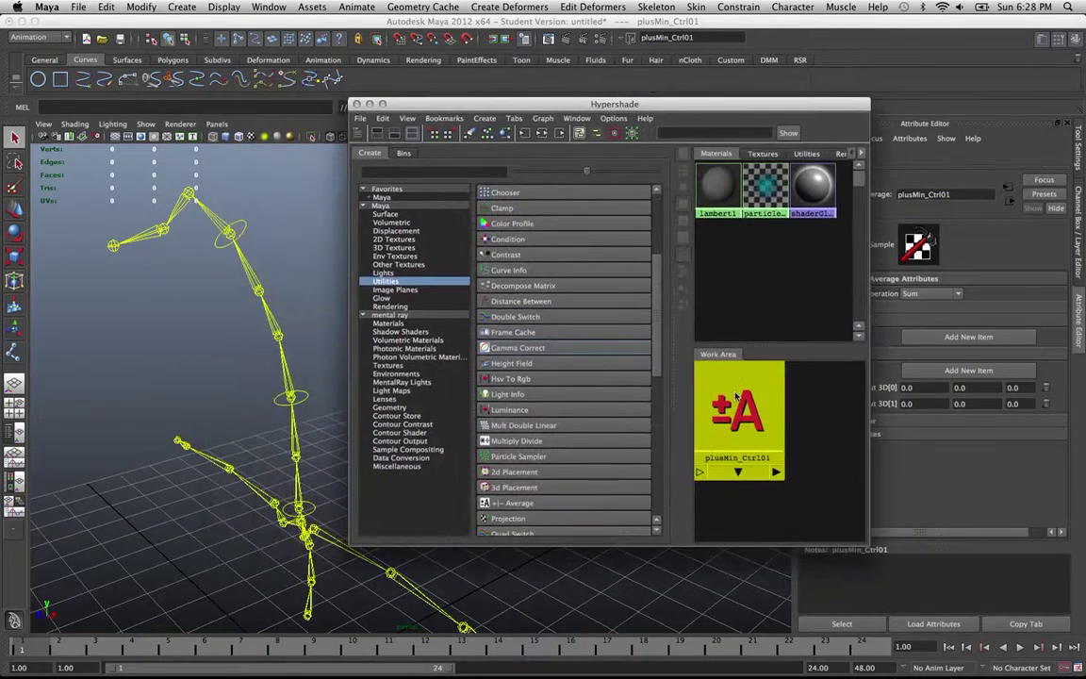
{"action": "key", "text": "ctrl+d"}
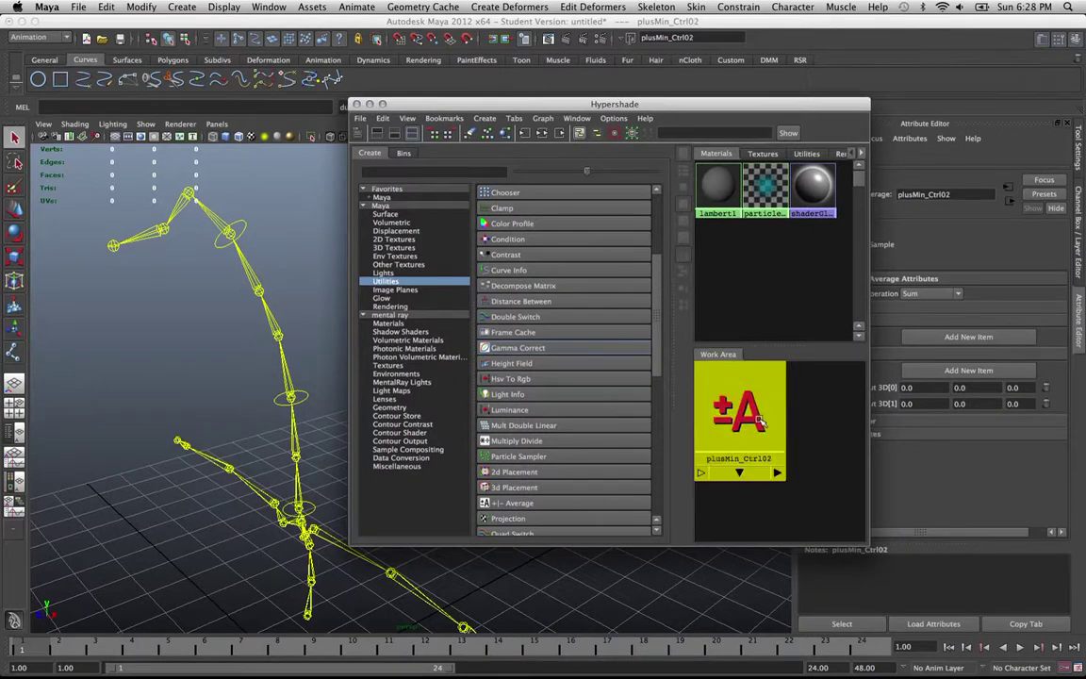
{"action": "key", "text": "ctrl+d"}
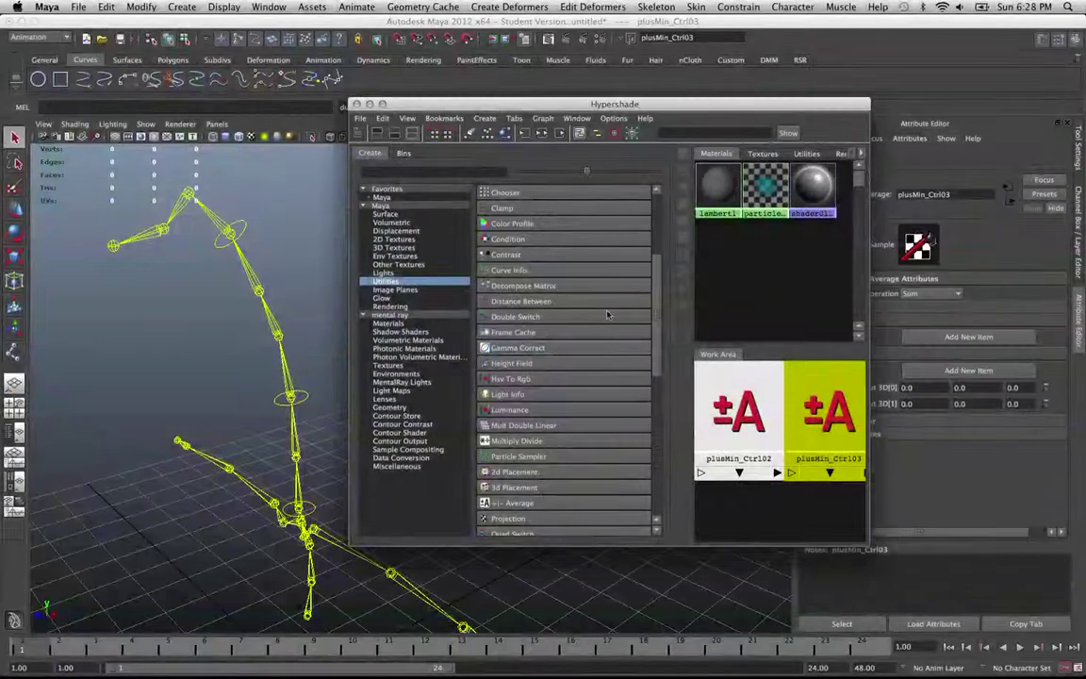
Widen the Hypershade, rearrange its work area to show all three plusMin nodes, and move the window away from the neck joints.
{"action": "middle_click_drag", "start_coordinate": [734, 429], "coordinate": [823, 393]}
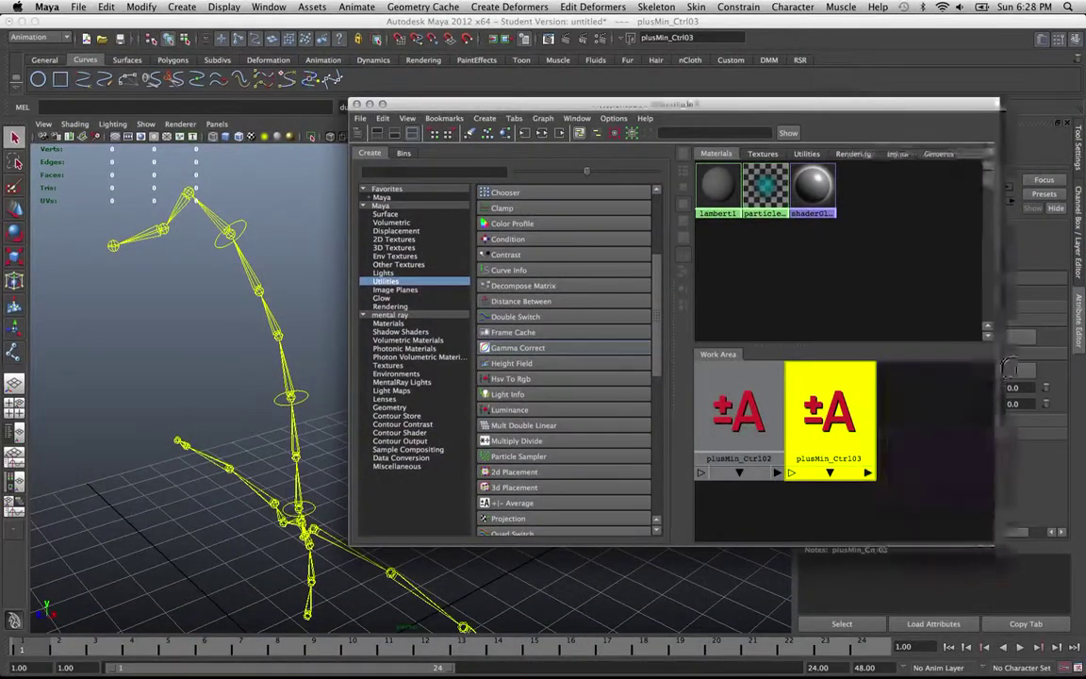
{"action": "left_click_drag", "start_coordinate": [869, 391], "coordinate": [1020, 390]}
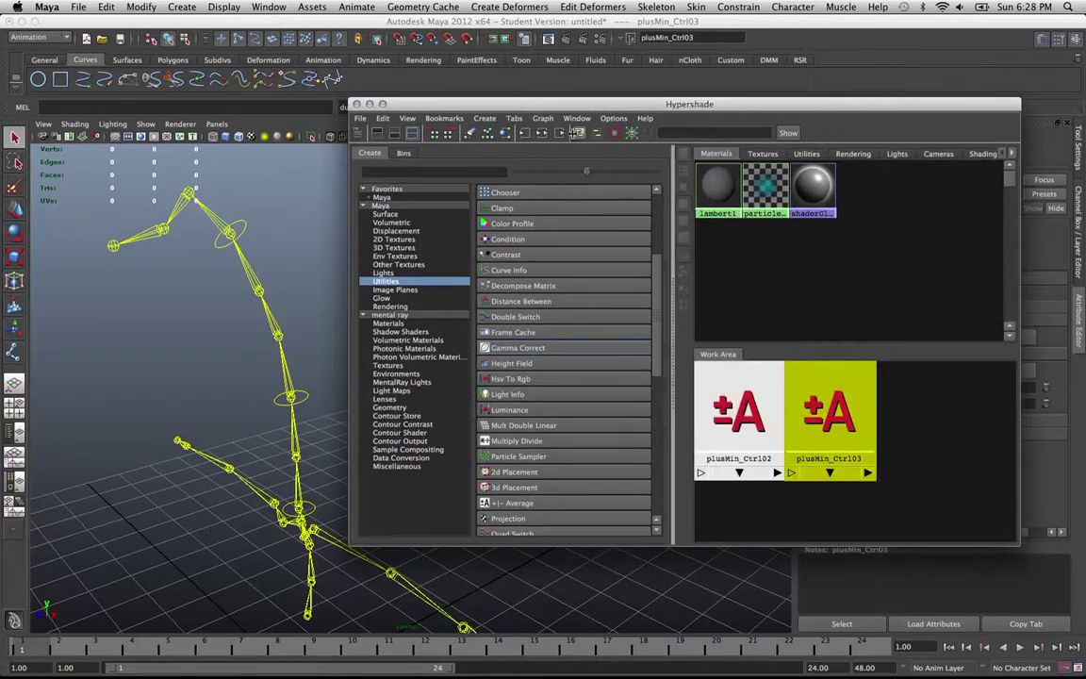
{"action": "left_click", "coordinate": [487, 135]}
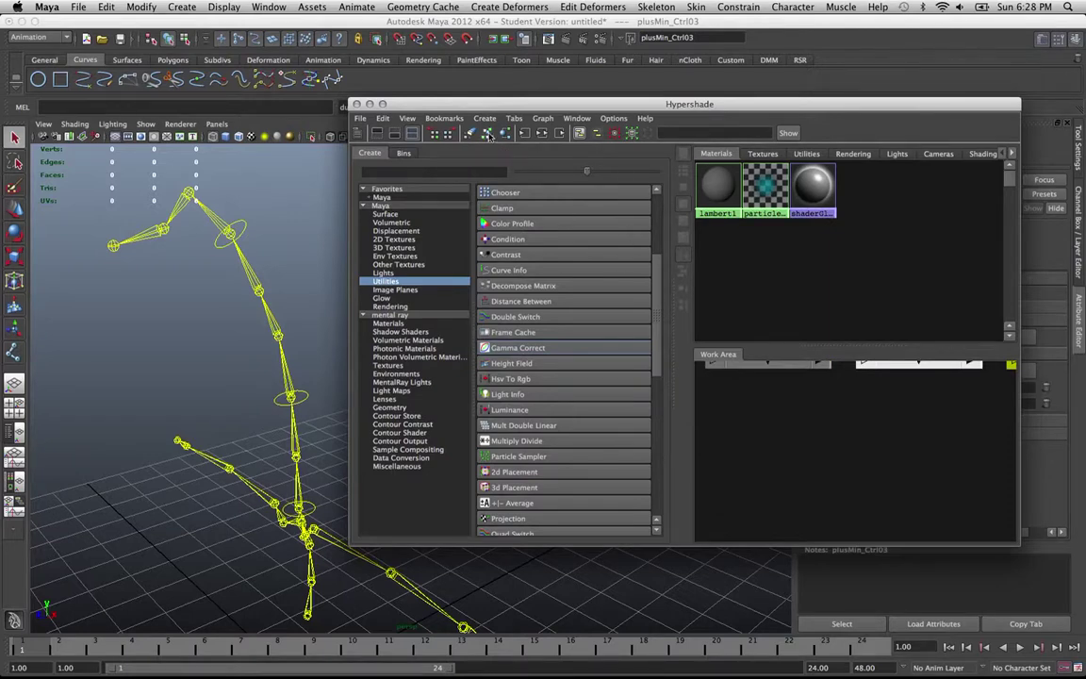
{"action": "left_click", "coordinate": [488, 136]}
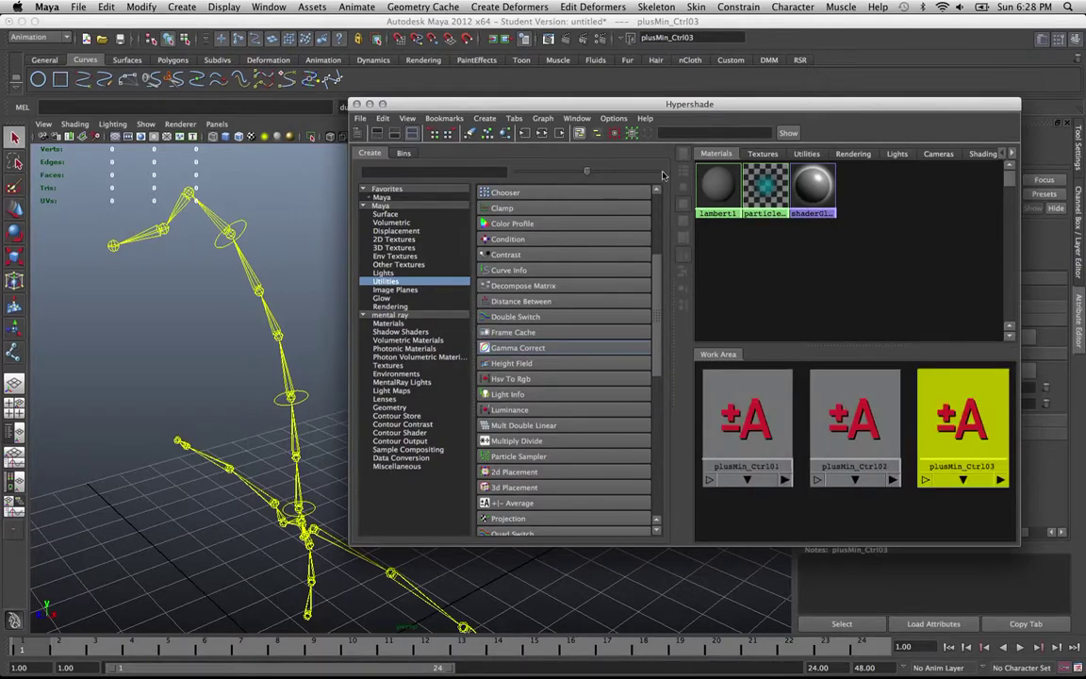
{"action": "left_click_drag", "start_coordinate": [632, 103], "coordinate": [686, 42]}
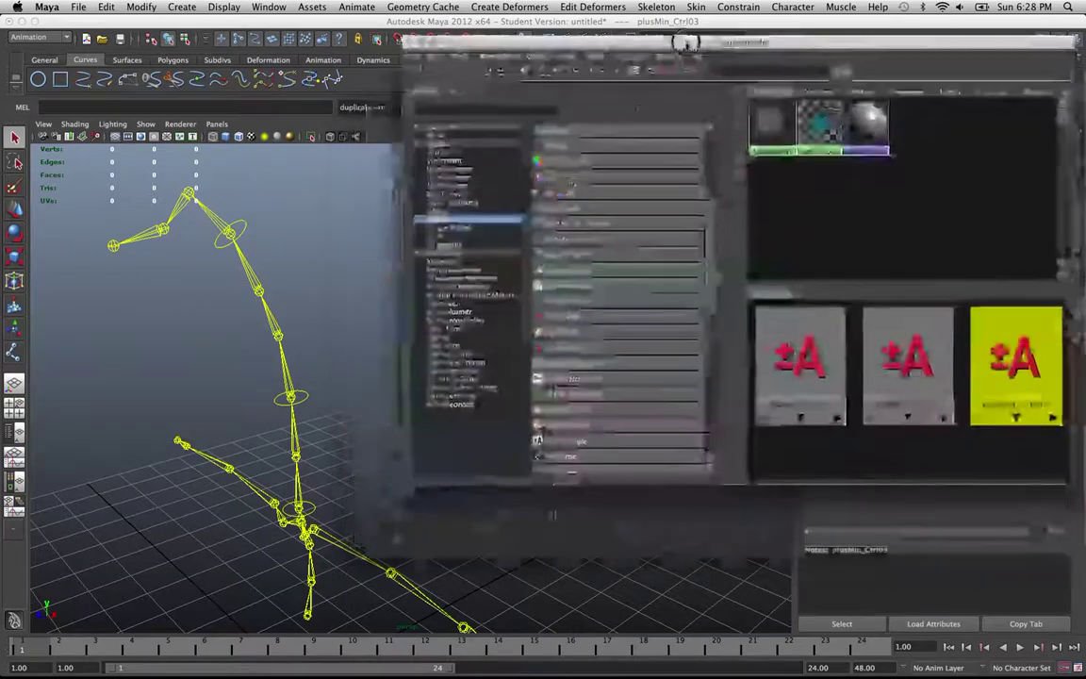
Load the neck1 joint as output and the plusMin_Ctrl01 node as input in the Connection Editor.
{"action": "left_click", "coordinate": [781, 394]}
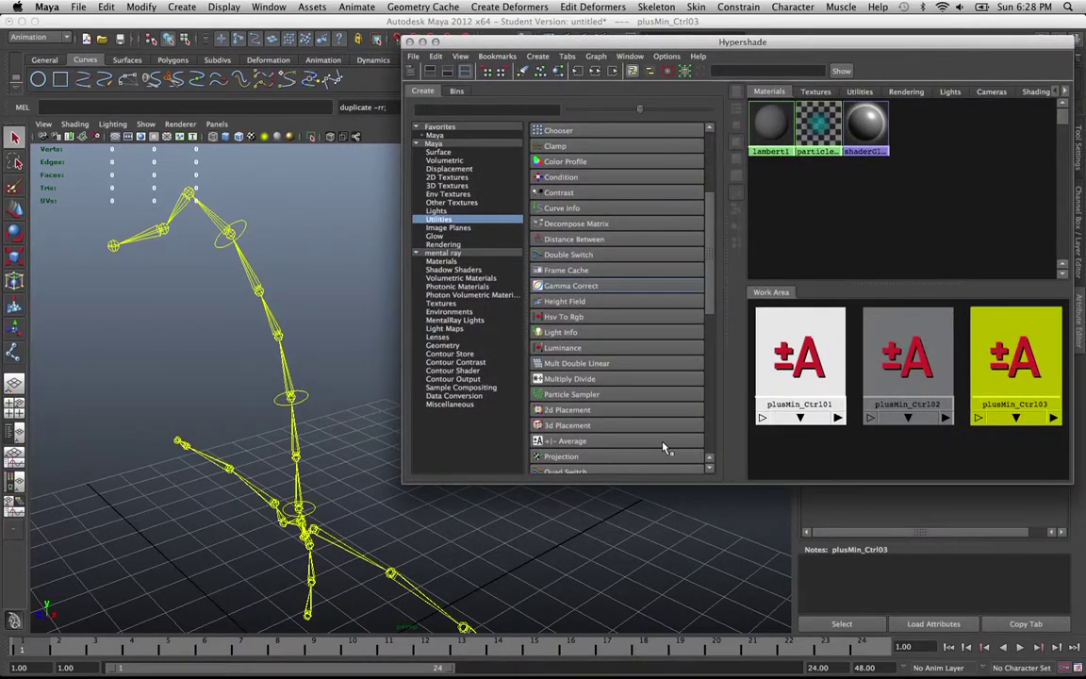
{"action": "left_click", "coordinate": [872, 382]}
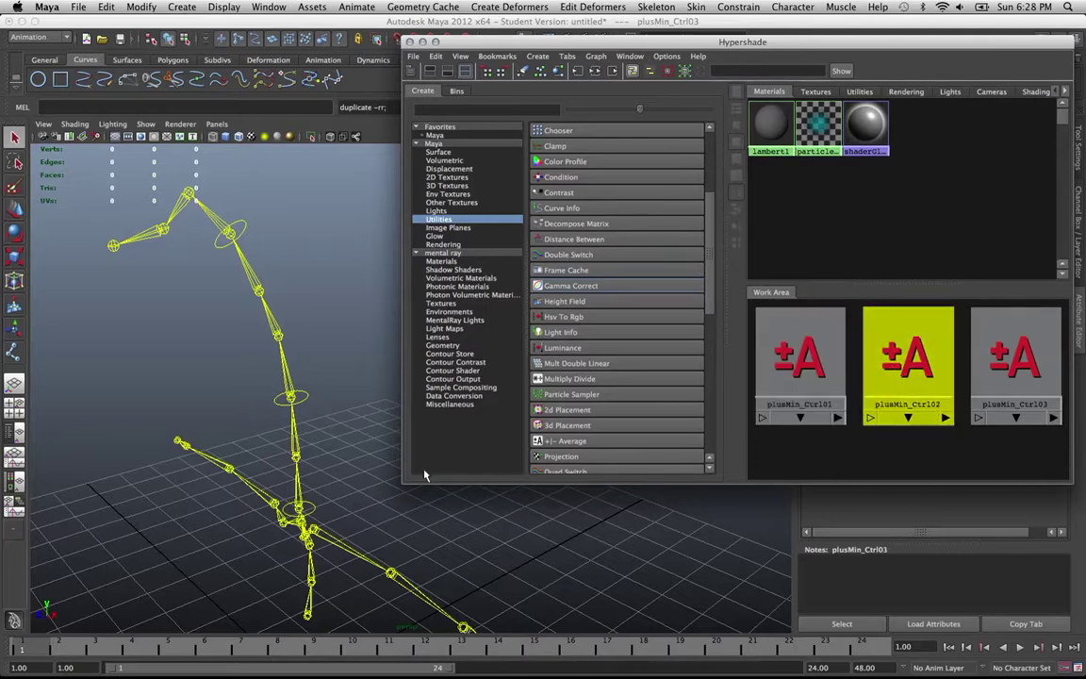
{"action": "left_click", "coordinate": [260, 439]}
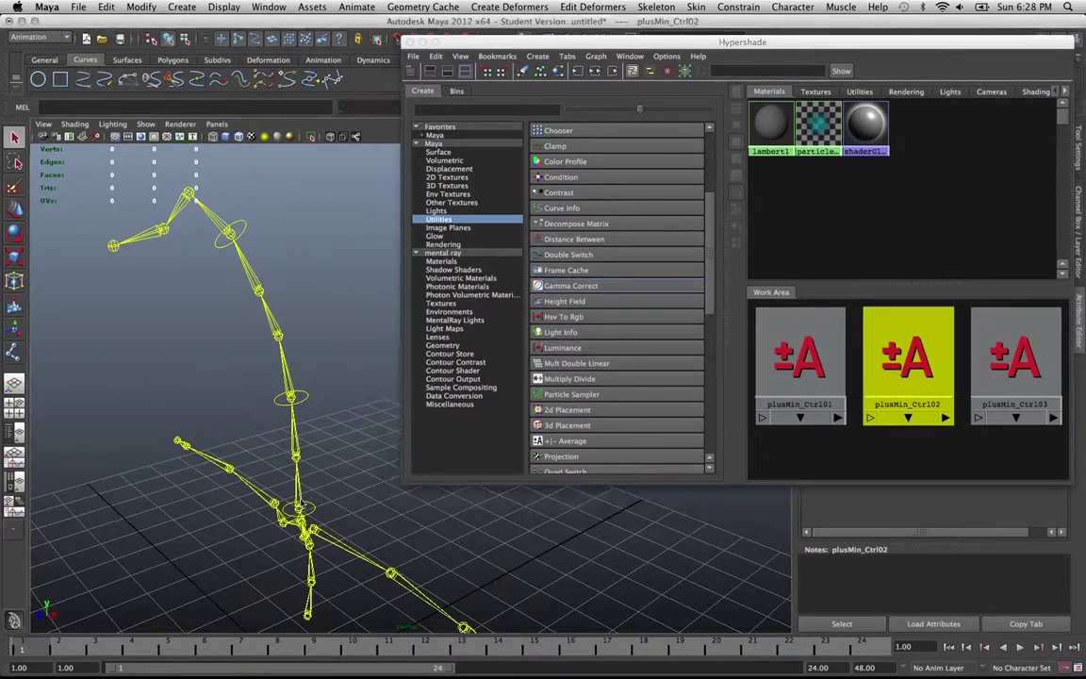
{"action": "left_click", "coordinate": [300, 507]}
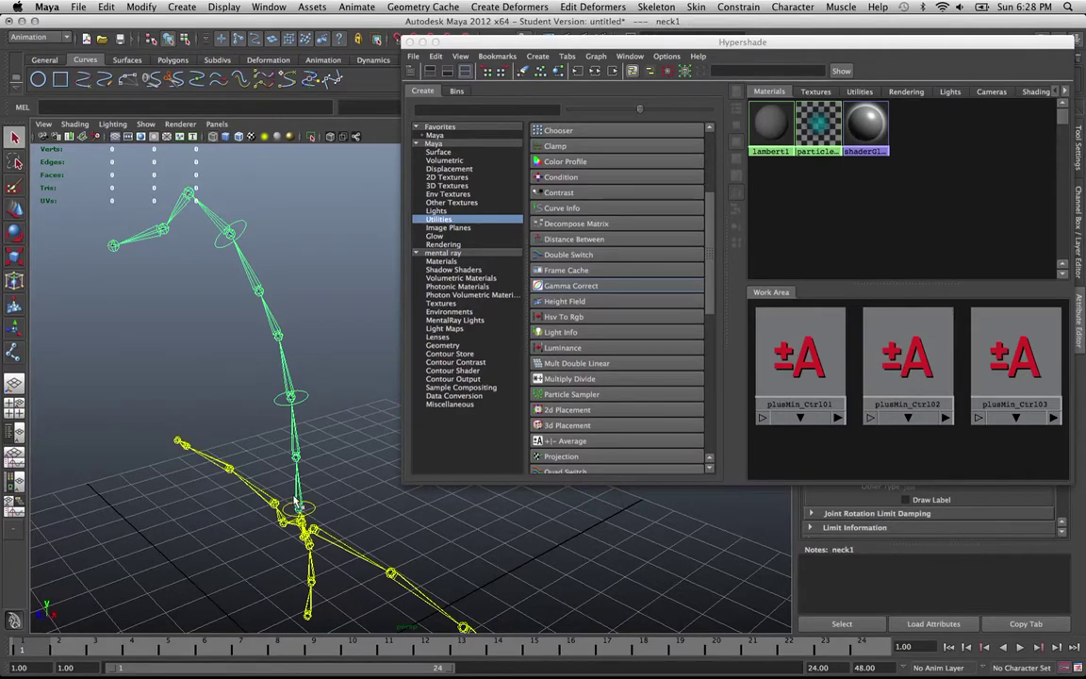
{"action": "left_click", "coordinate": [795, 386]}
{"action": "left_click_drag", "start_coordinate": [846, 44], "coordinate": [710, 46]}
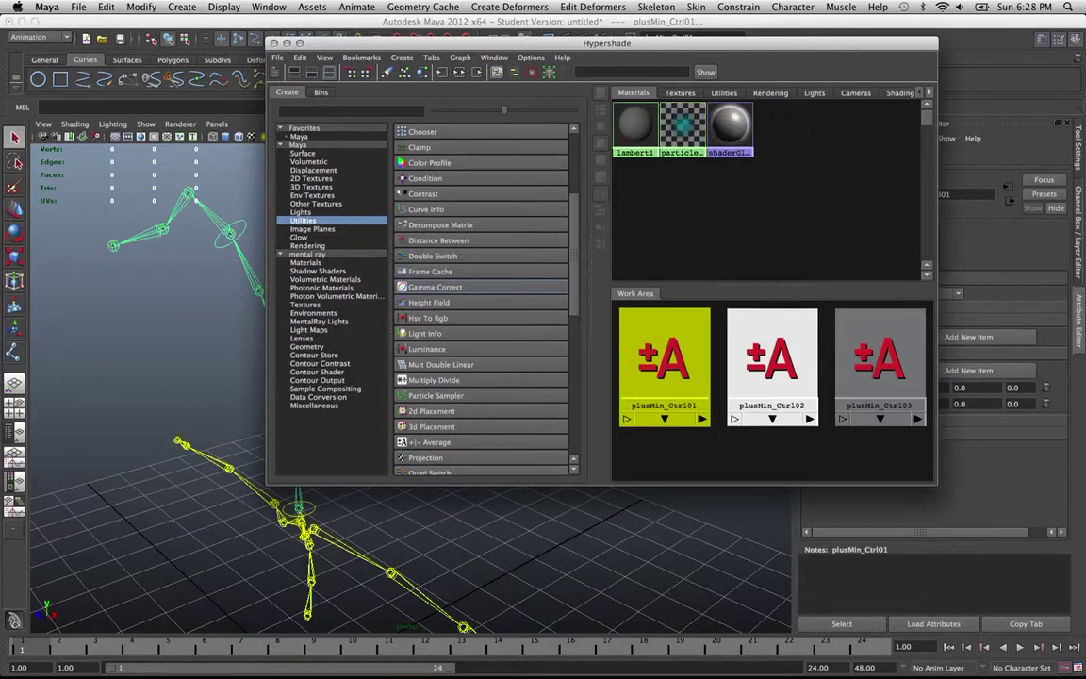
{"action": "left_click", "coordinate": [1077, 222]}
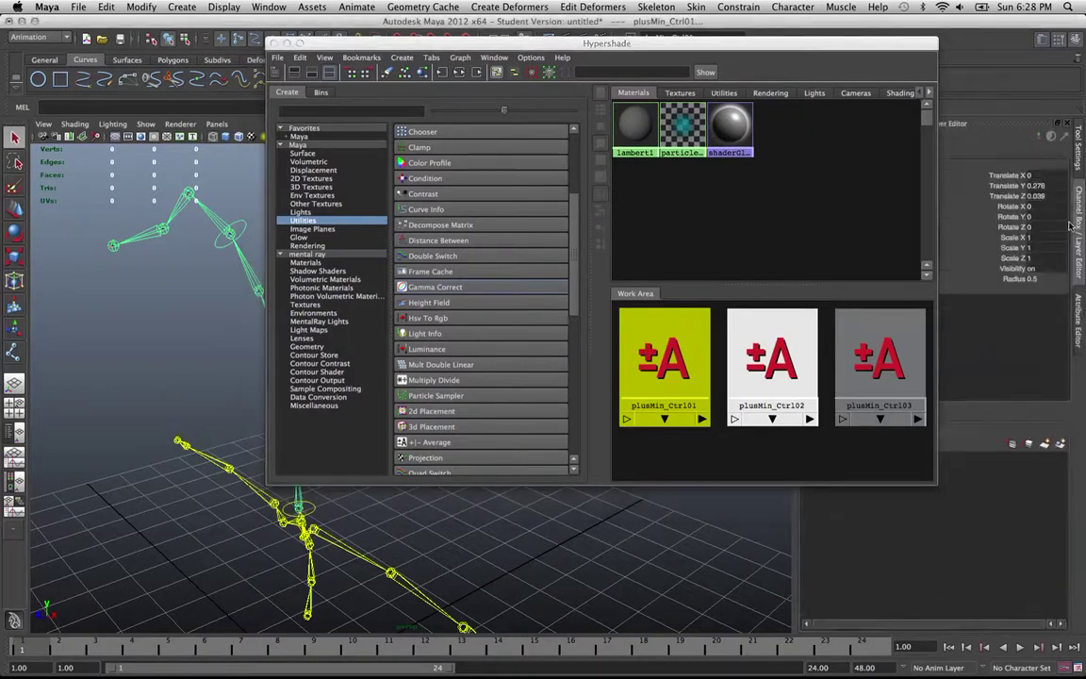
{"action": "right_click", "coordinate": [975, 233]}
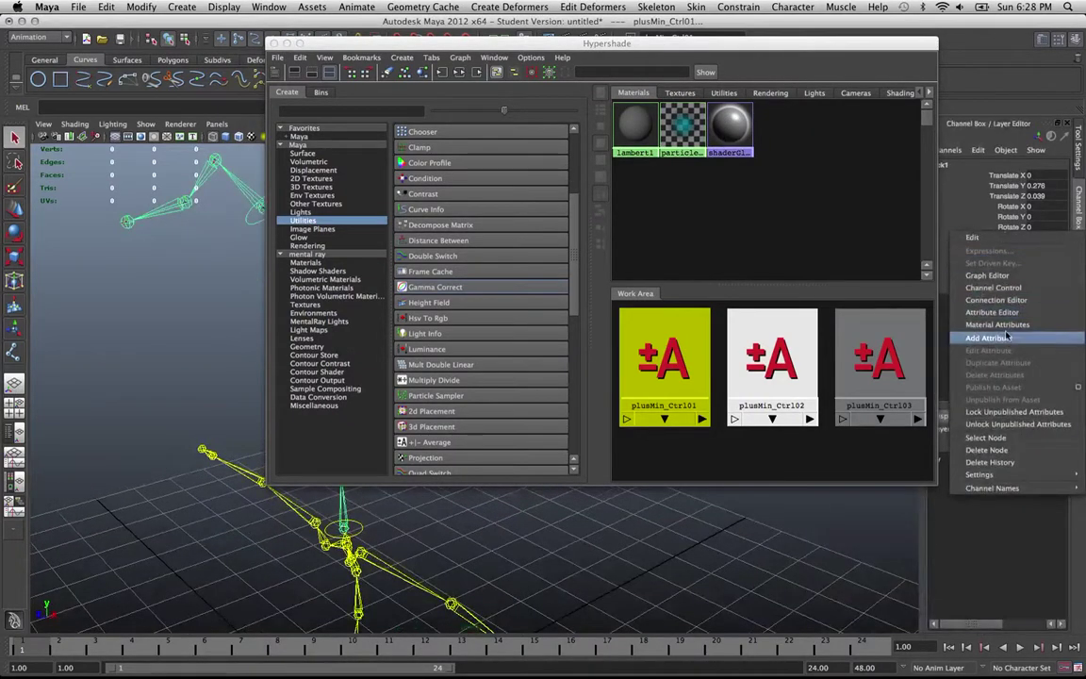
{"action": "left_click", "coordinate": [995, 300]}
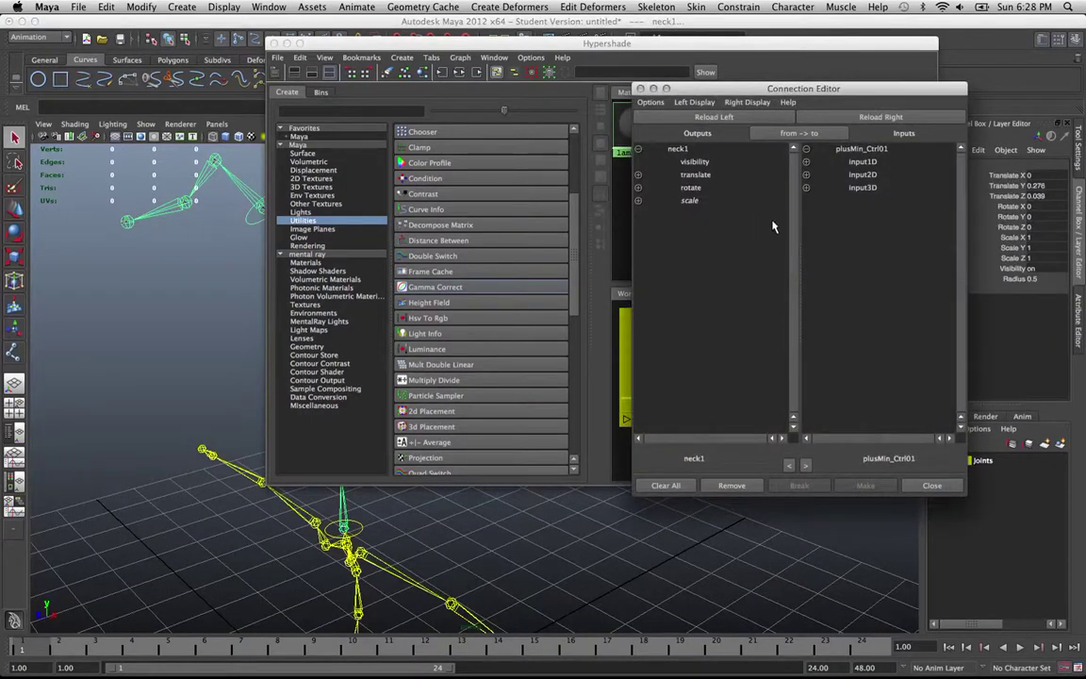
Connect neck1's rotateX, rotateY and rotateZ to input3Dx, input3Dy and input3Dz of plusMin_Ctrl01's input3D[0].
{"action": "left_click", "coordinate": [806, 187]}
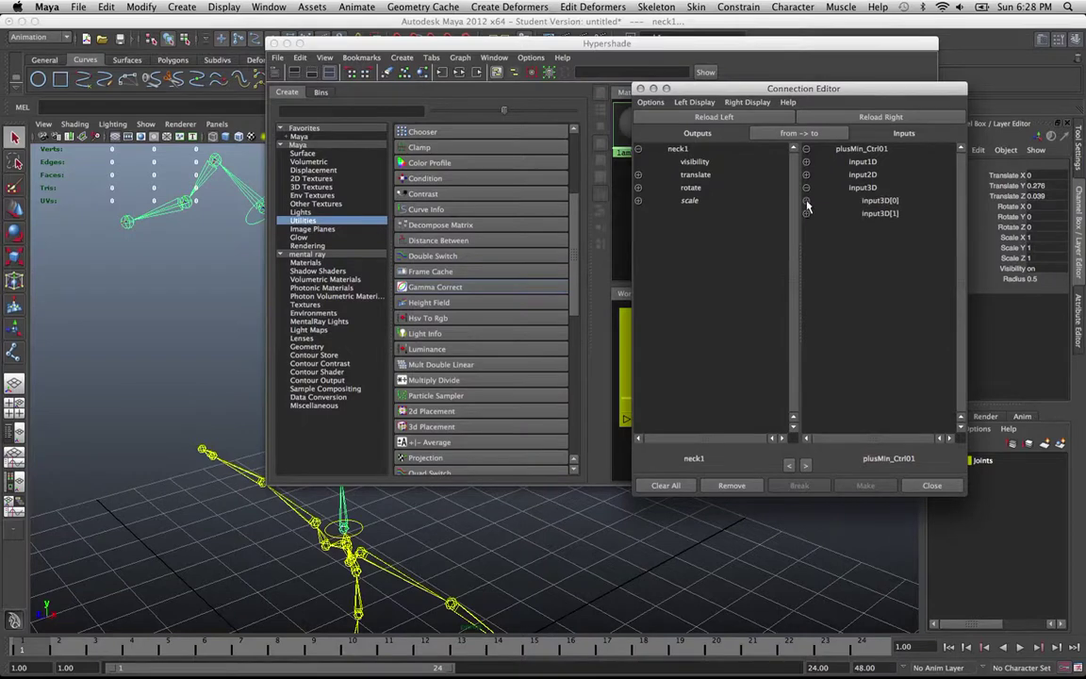
{"action": "left_click", "coordinate": [806, 201]}
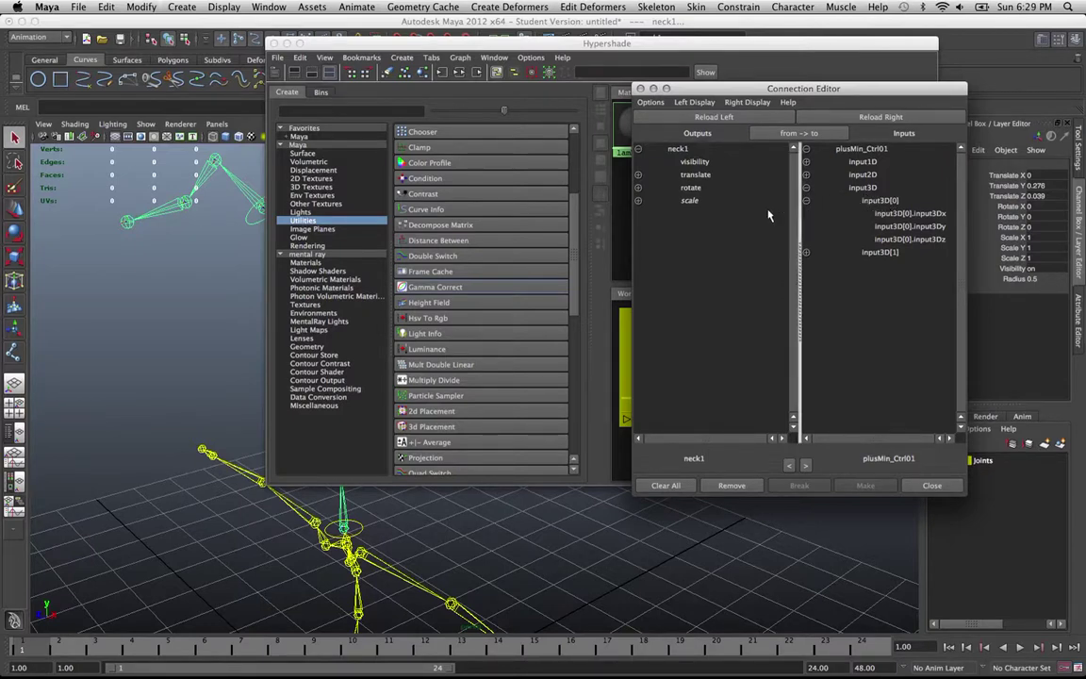
{"action": "left_click", "coordinate": [638, 187]}
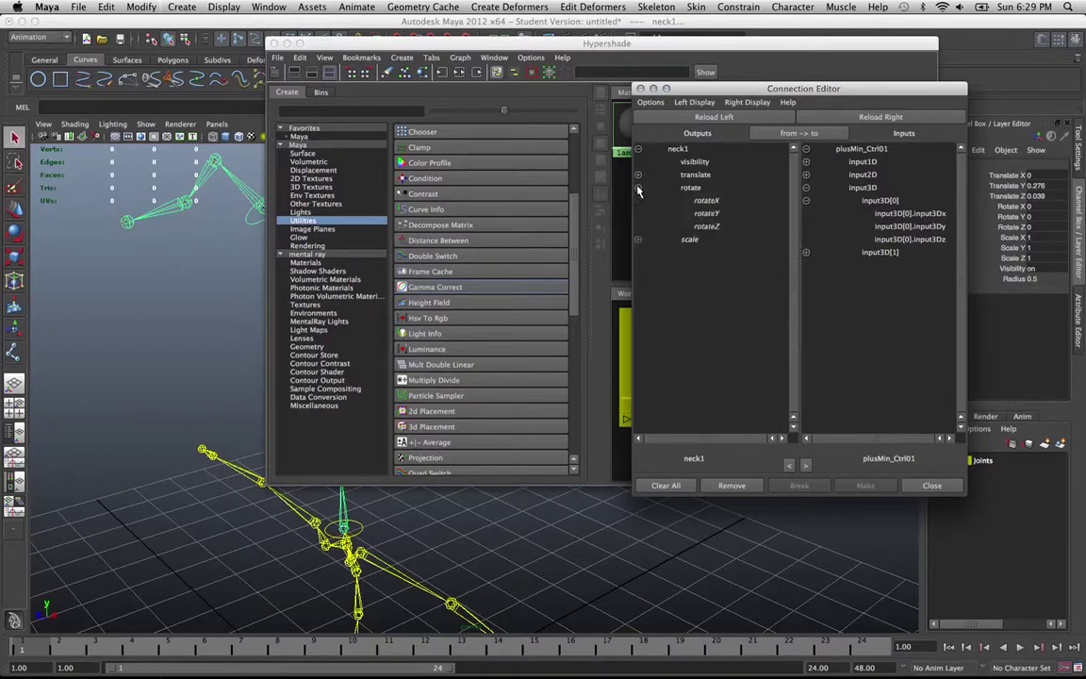
{"action": "left_click", "coordinate": [707, 200]}
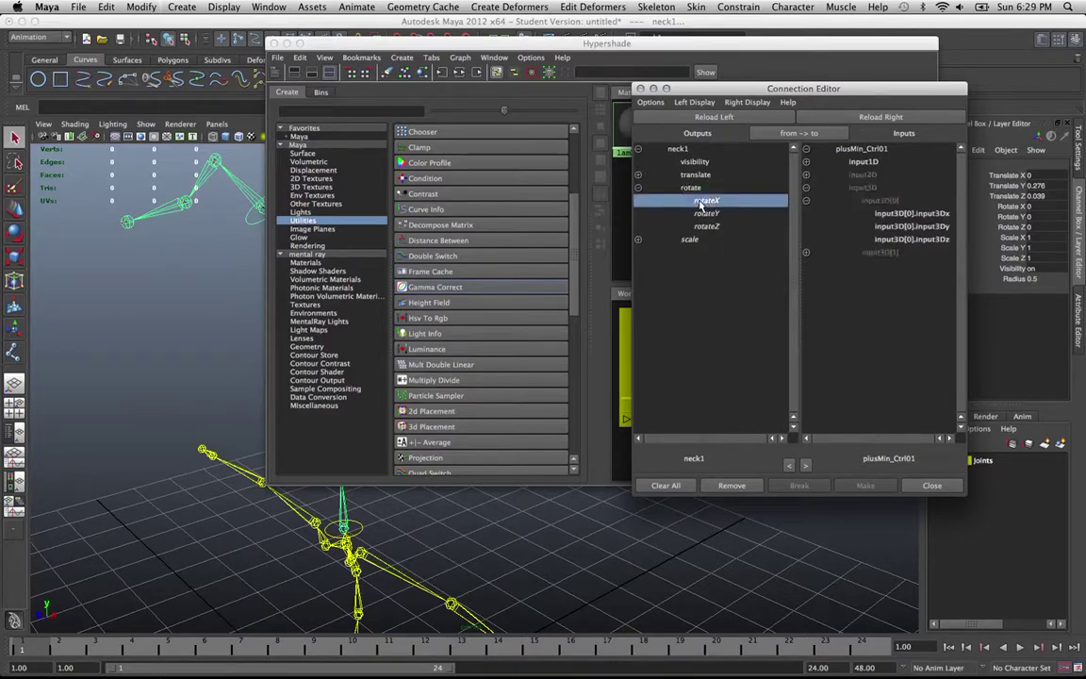
{"action": "left_click", "coordinate": [880, 214]}
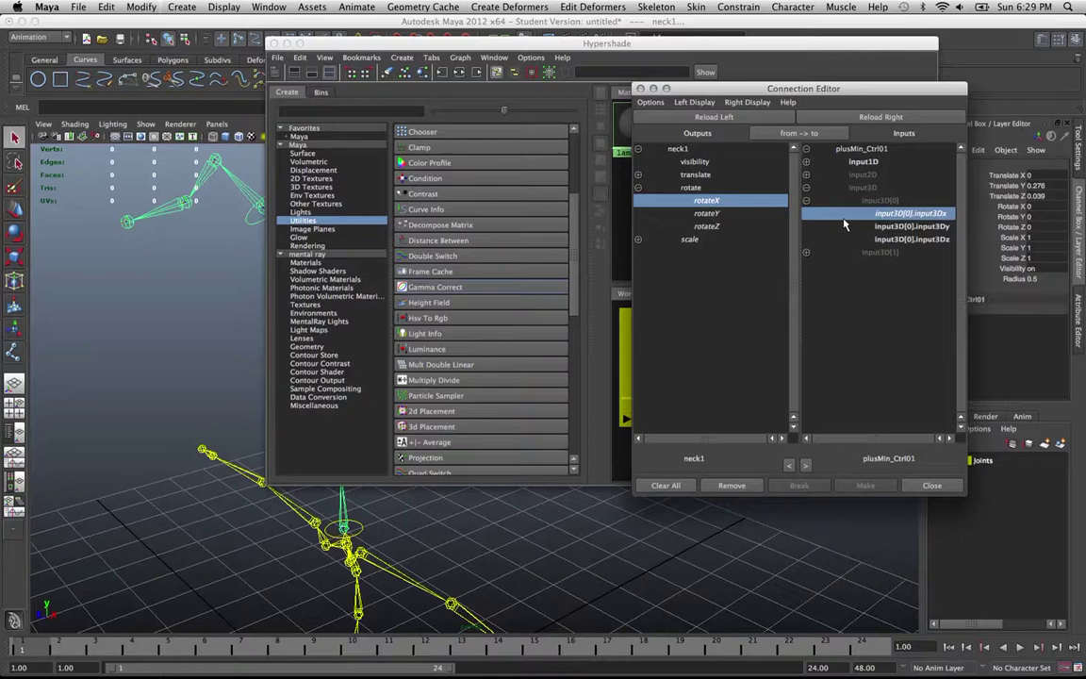
{"action": "left_click", "coordinate": [706, 213]}
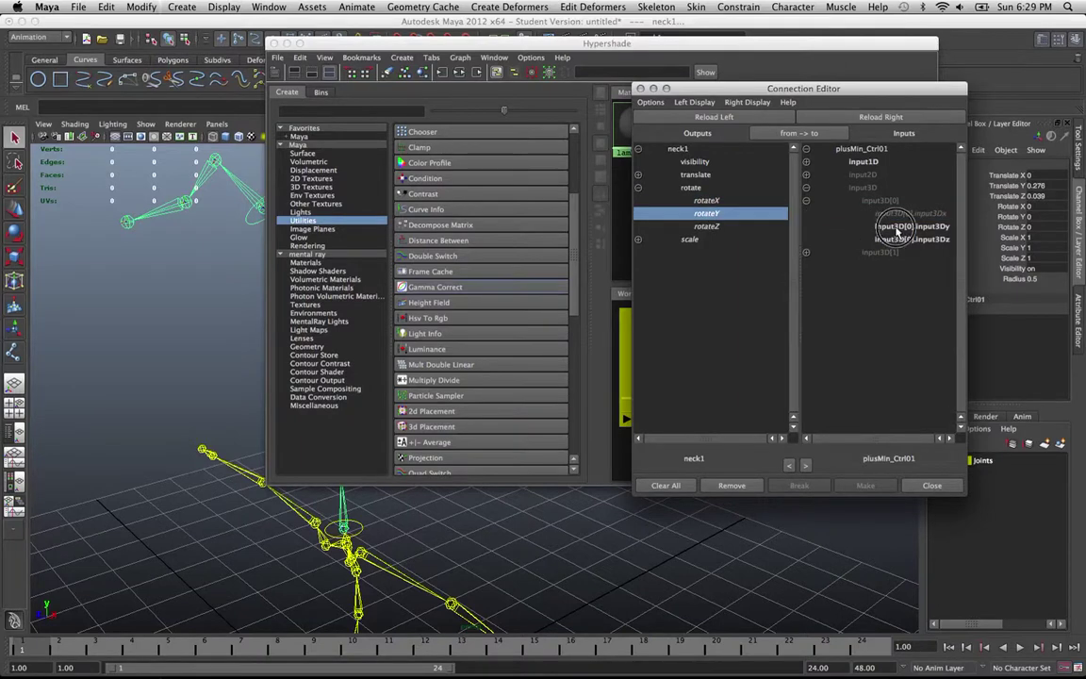
{"action": "left_click", "coordinate": [872, 228]}
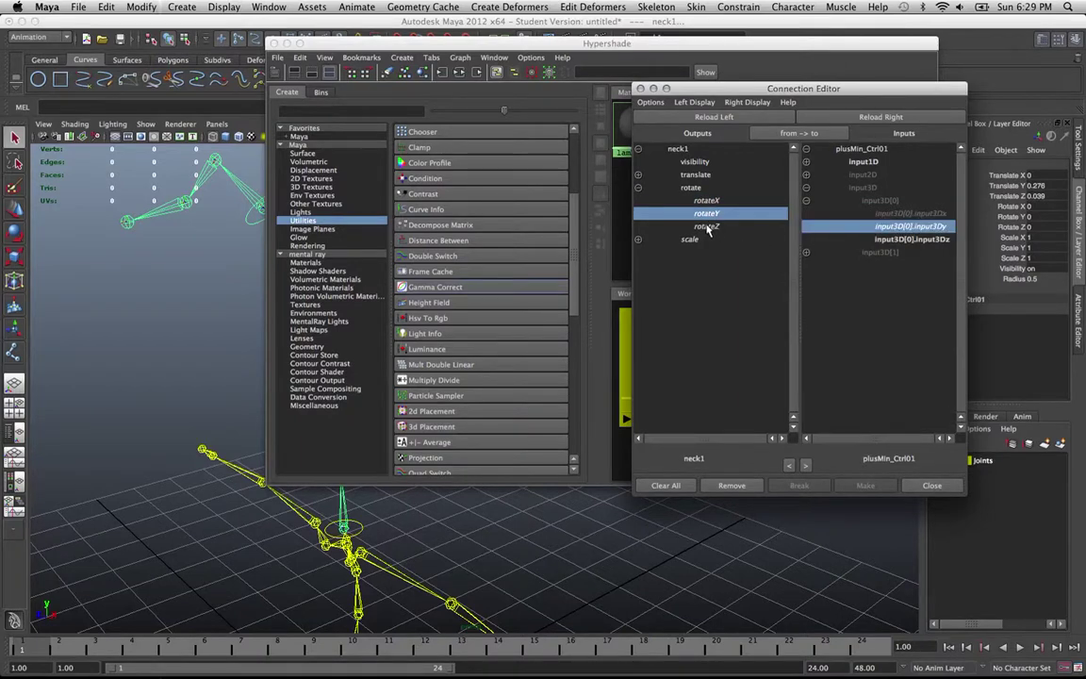
{"action": "left_click", "coordinate": [707, 227]}
{"action": "left_click", "coordinate": [882, 242]}
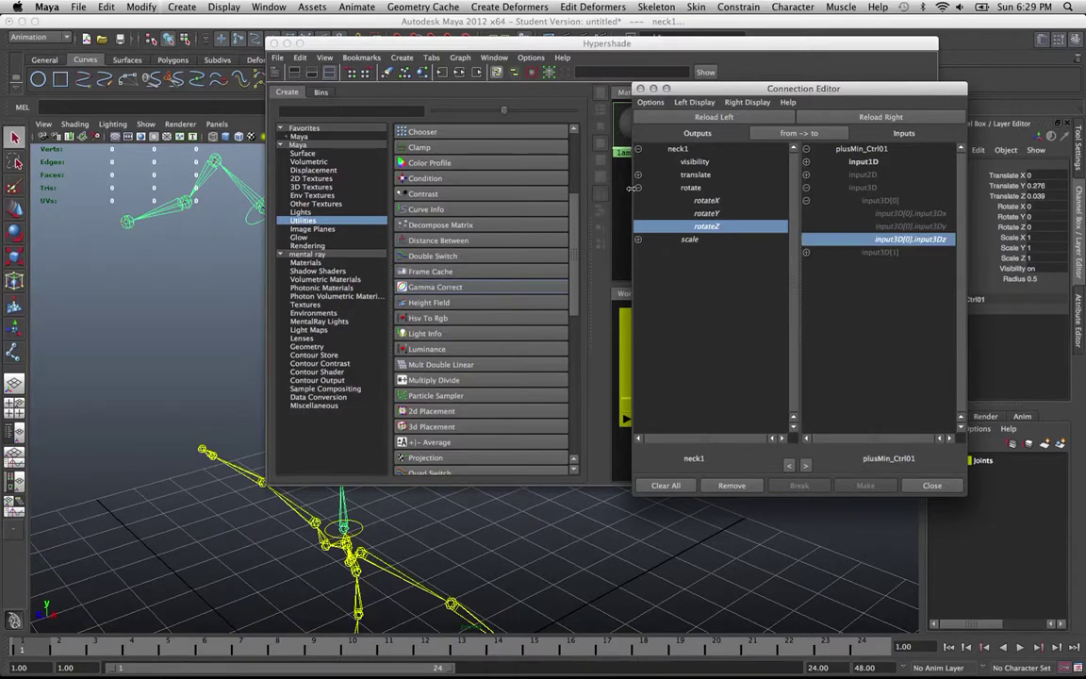
Load the circle control at the neck's base (ctrlGrp01|ctrl) as output in the Connection Editor and expand its rotate attribute.
{"action": "left_click_drag", "start_coordinate": [695, 90], "coordinate": [622, 138]}
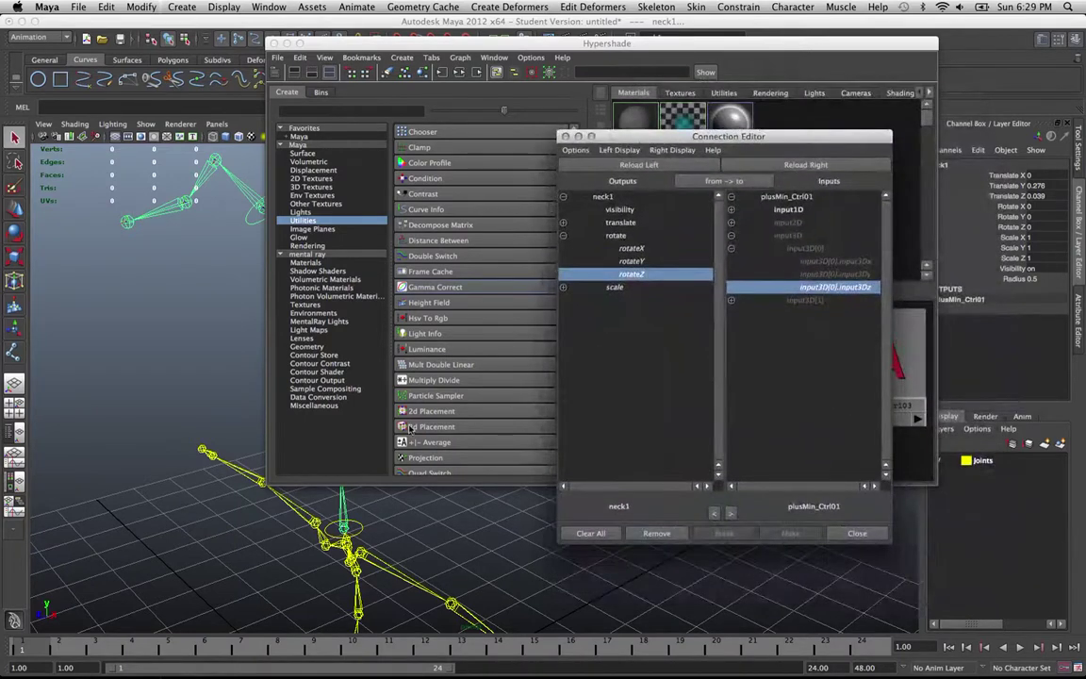
{"action": "left_click", "coordinate": [356, 530]}
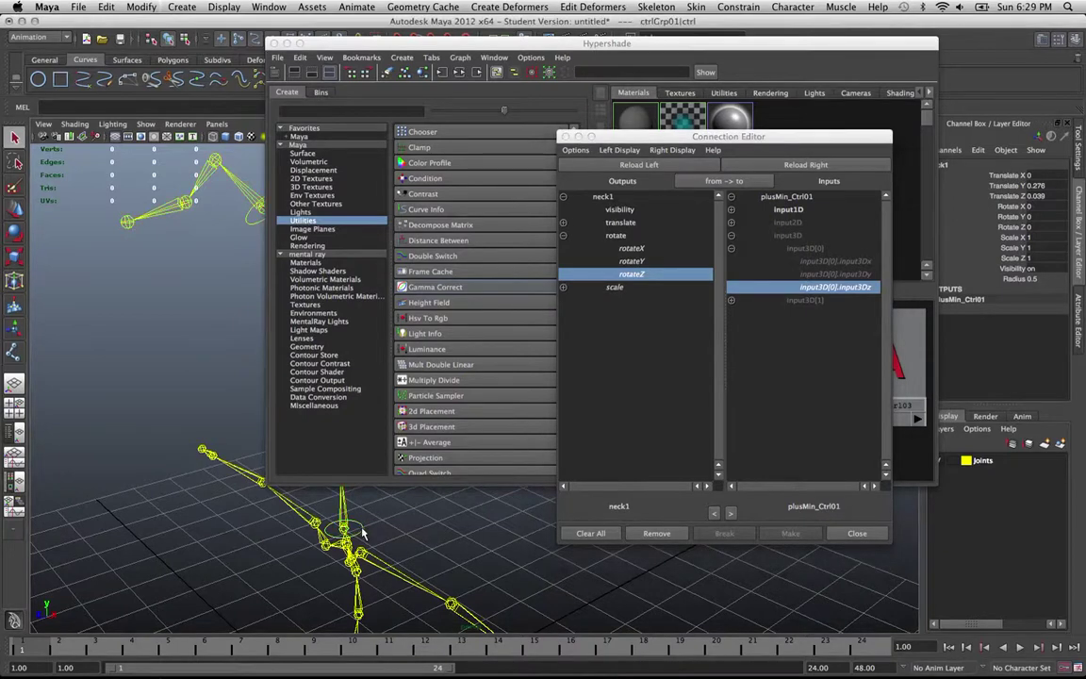
{"action": "left_click", "coordinate": [630, 165]}
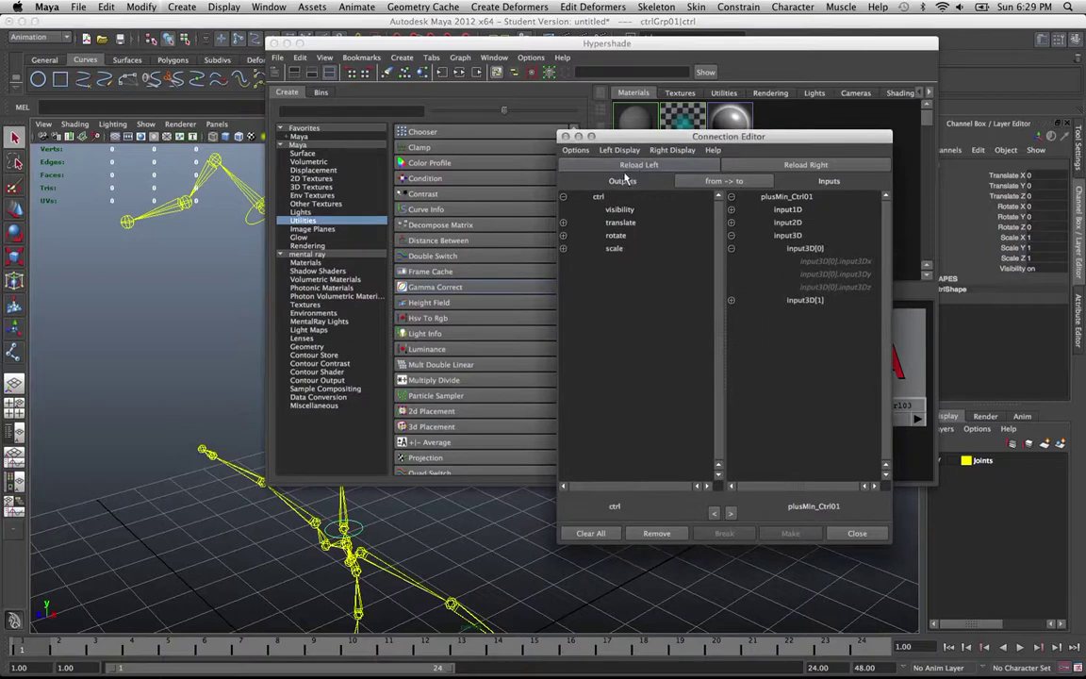
{"action": "left_click", "coordinate": [563, 235]}
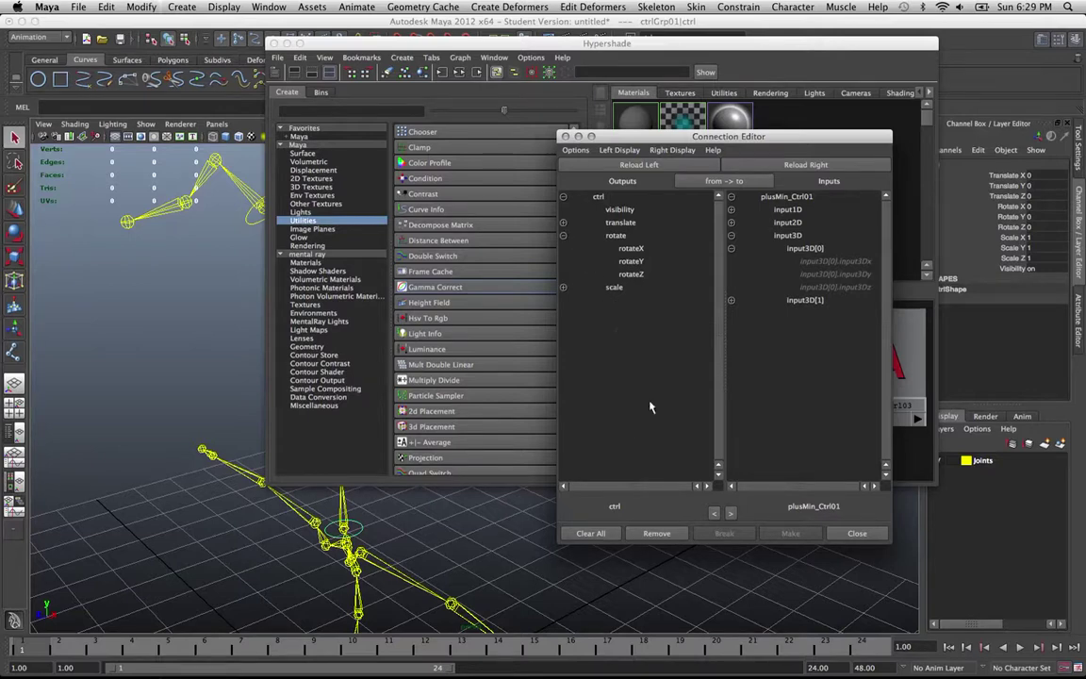
Connect the base control's rotateX, rotateY and rotateZ to input3Dx, input3Dy and input3Dz of plusMin_Ctrl01's input3D[0].
{"action": "left_click", "coordinate": [634, 249]}
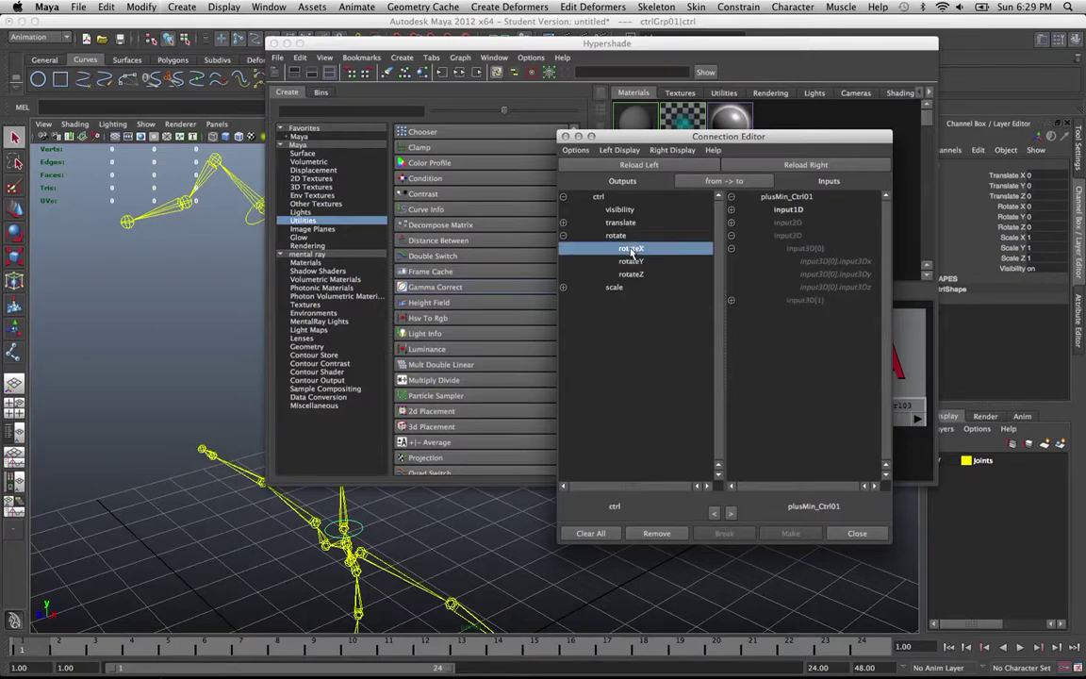
{"action": "left_click", "coordinate": [833, 261]}
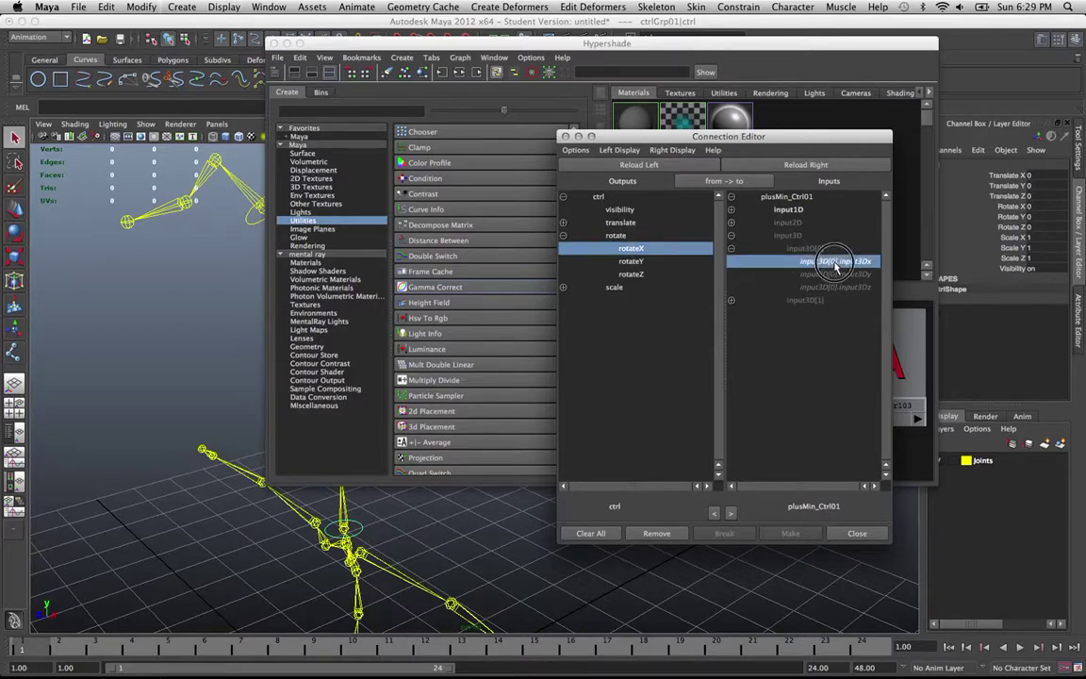
{"action": "left_click", "coordinate": [634, 262]}
{"action": "left_click", "coordinate": [818, 274]}
{"action": "left_click", "coordinate": [632, 273]}
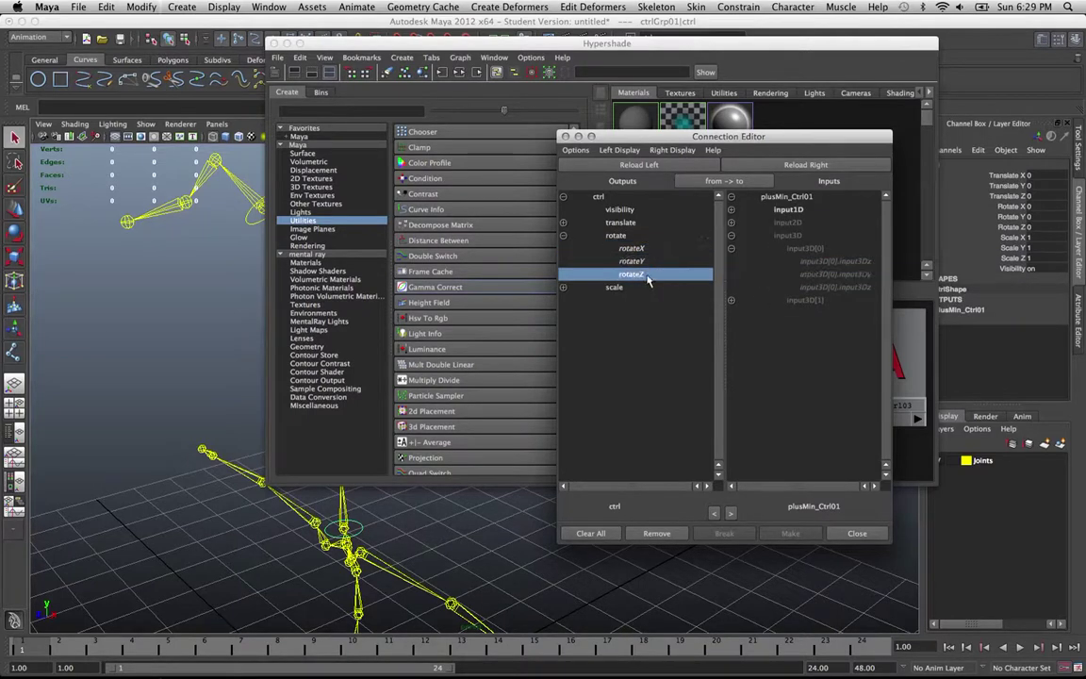
{"action": "left_click", "coordinate": [828, 286]}
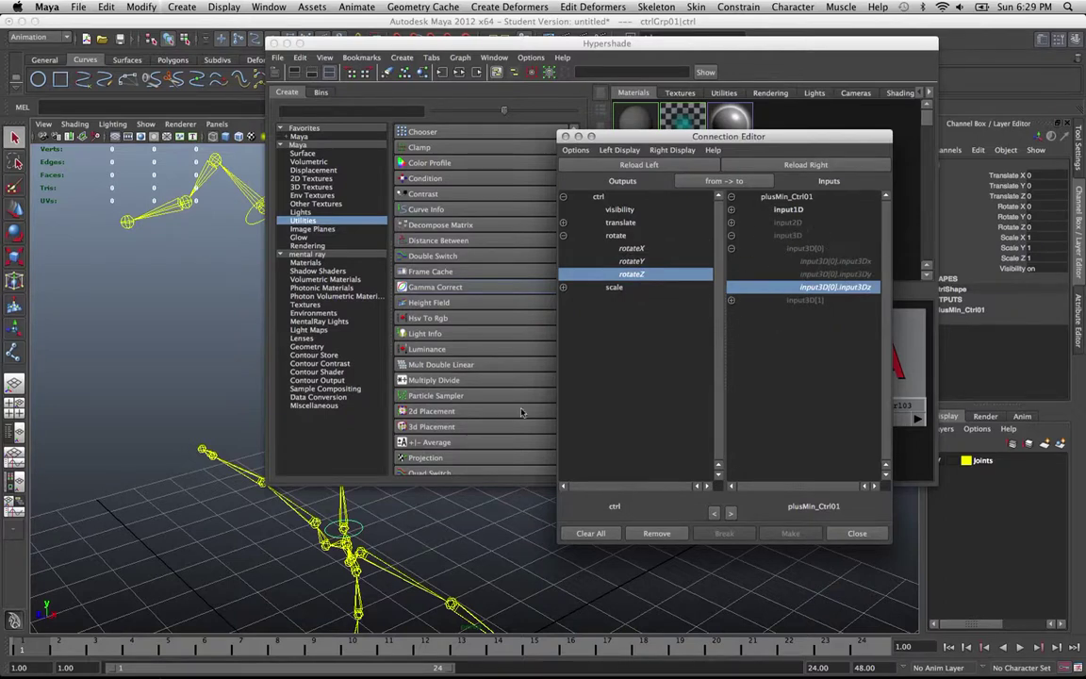
Load neck1 as the input side with plusMin_Ctrl01 as output, show non-keyable outputs, and expand output3D and rotate.
{"action": "left_click", "coordinate": [345, 515]}
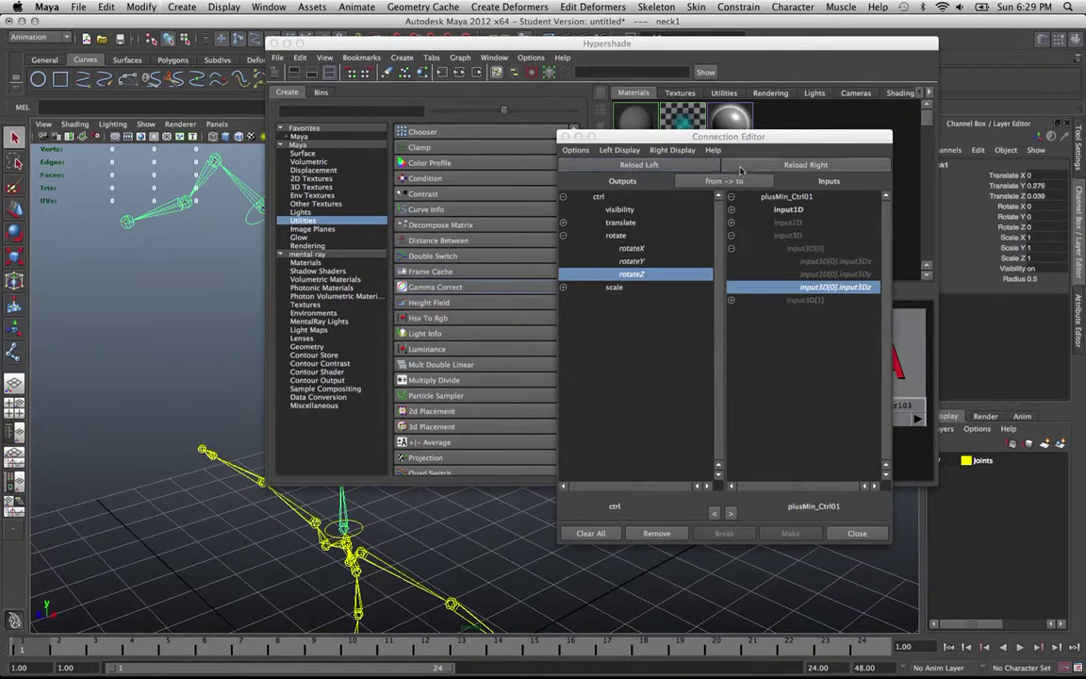
{"action": "left_click", "coordinate": [640, 166]}
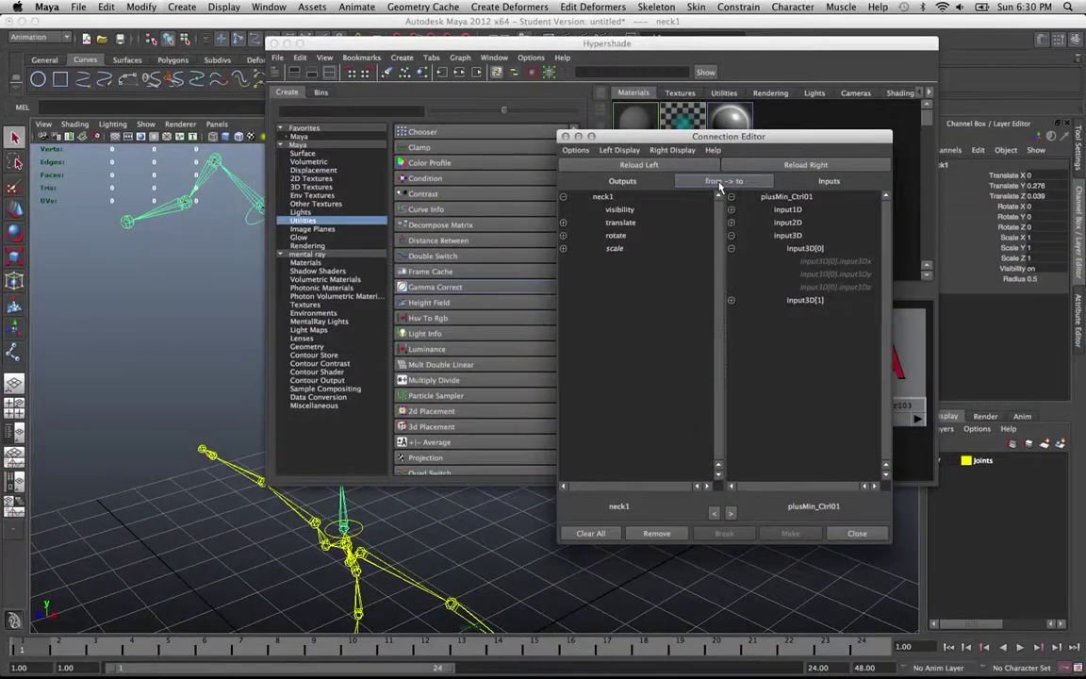
{"action": "left_click", "coordinate": [722, 181]}
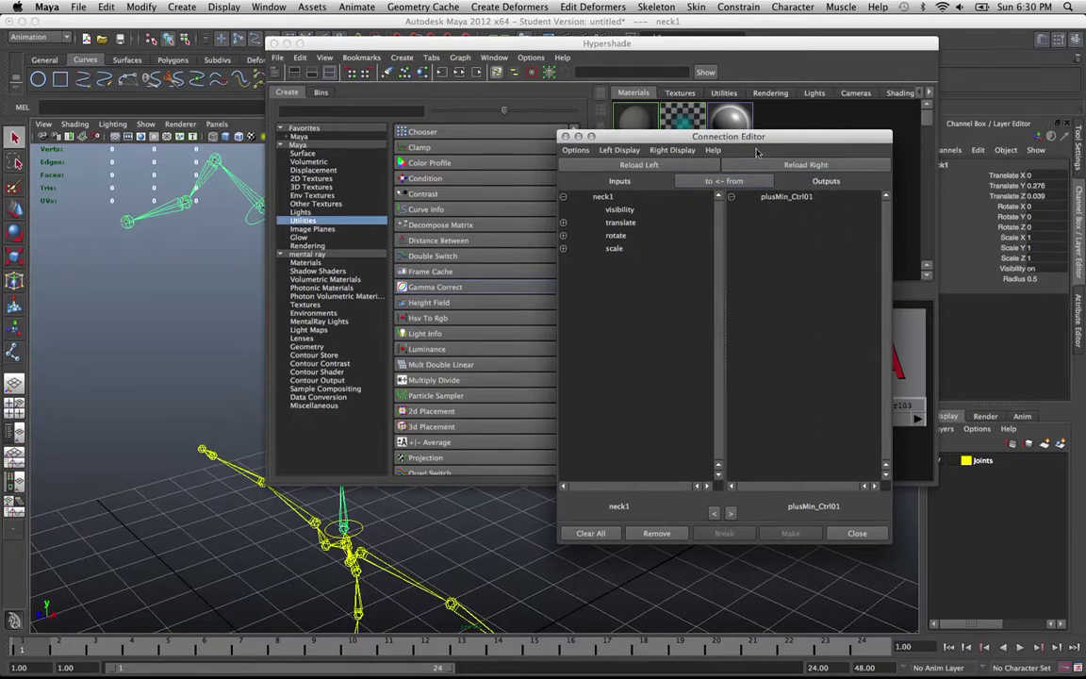
{"action": "left_click", "coordinate": [675, 150]}
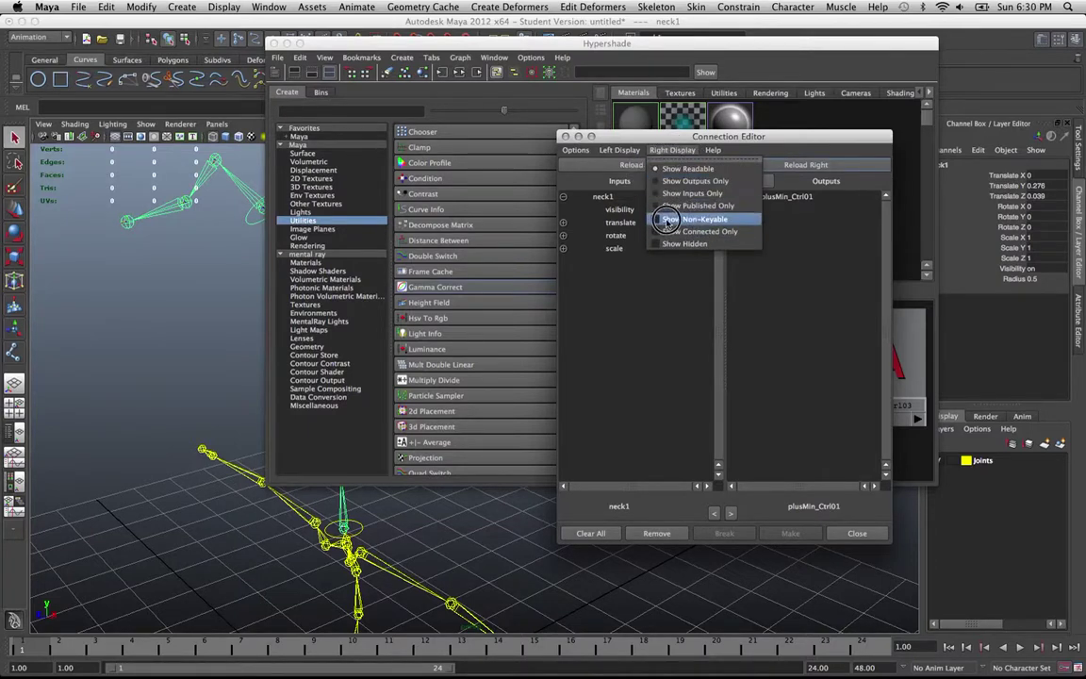
{"action": "left_click", "coordinate": [692, 219]}
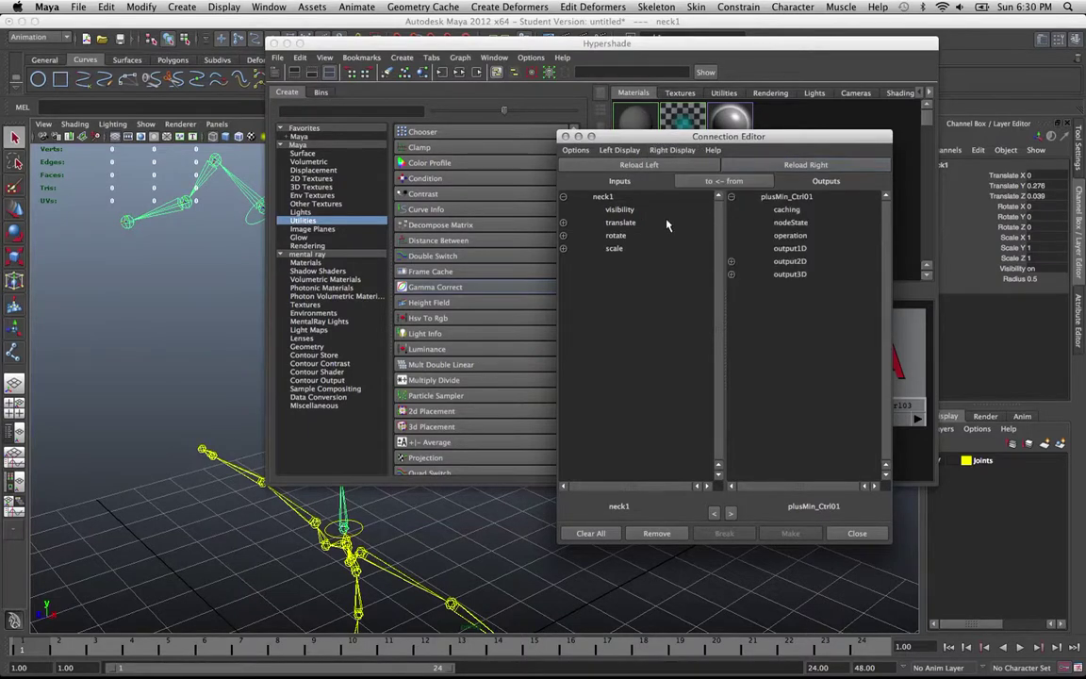
{"action": "left_click", "coordinate": [732, 275]}
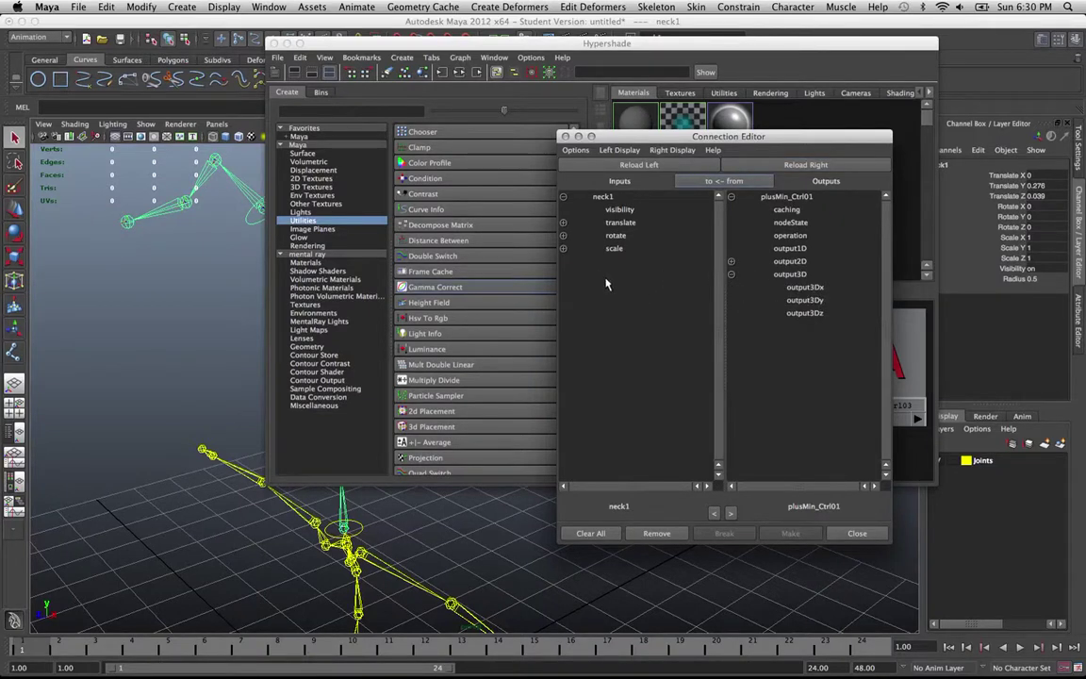
{"action": "left_click", "coordinate": [563, 235]}
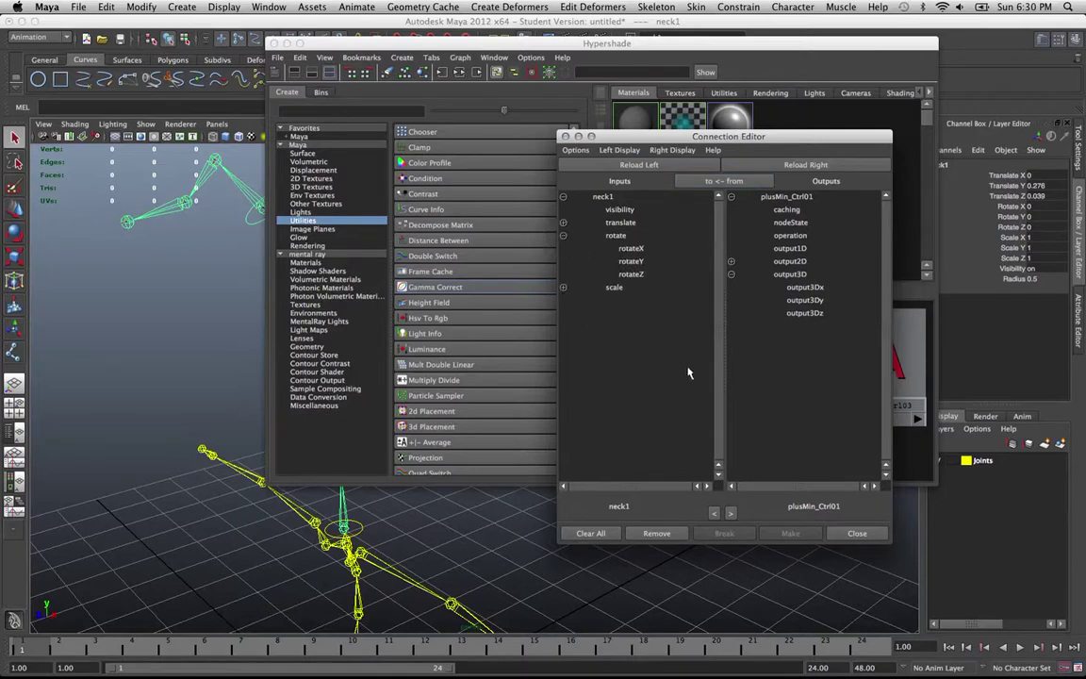
Connect plusMin_Ctrl01's output3Dx, output3Dy and output3Dz to neck1's rotateX, rotateY and rotateZ.
{"action": "left_click", "coordinate": [809, 287]}
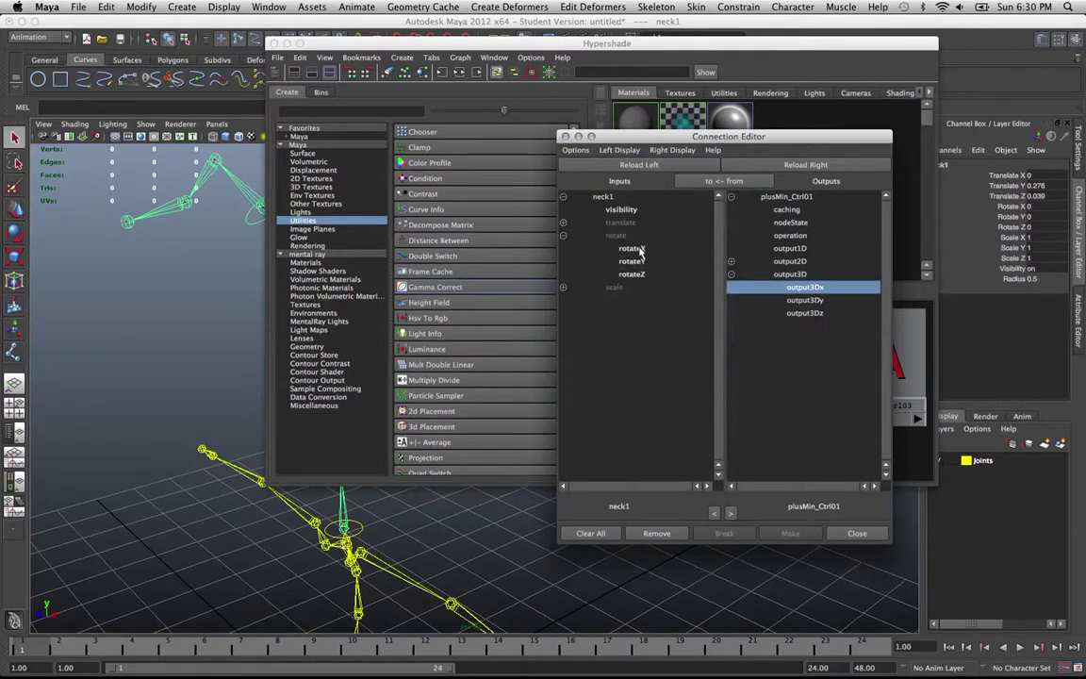
{"action": "left_click", "coordinate": [632, 248]}
{"action": "left_click", "coordinate": [807, 299]}
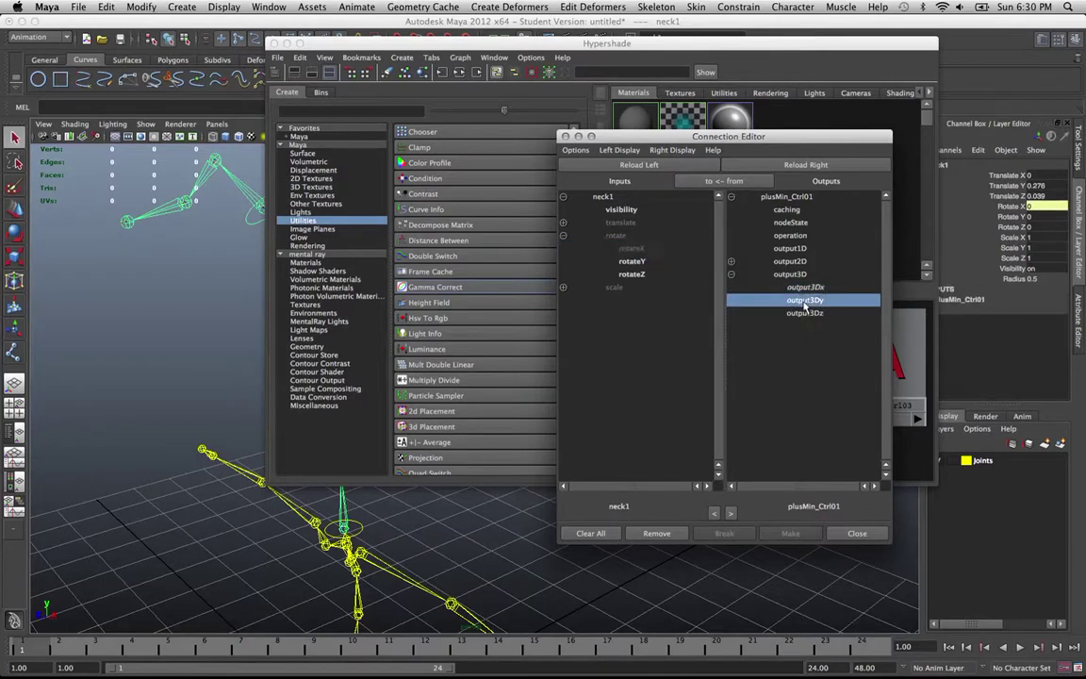
{"action": "left_click", "coordinate": [631, 261]}
{"action": "left_click", "coordinate": [805, 313]}
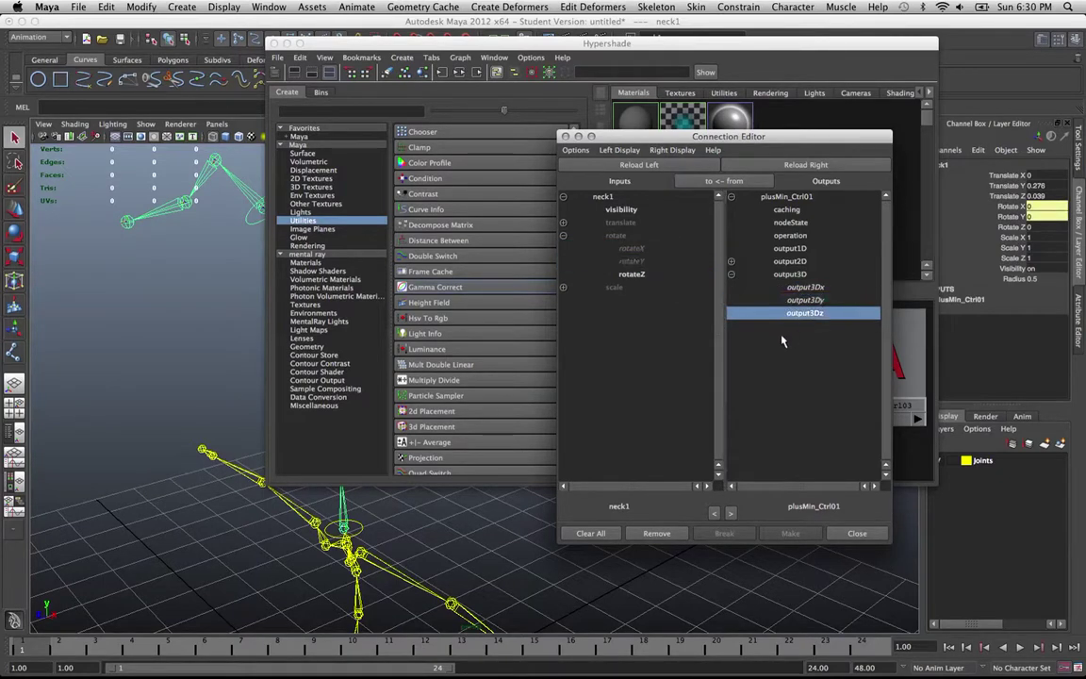
{"action": "left_click", "coordinate": [635, 275]}
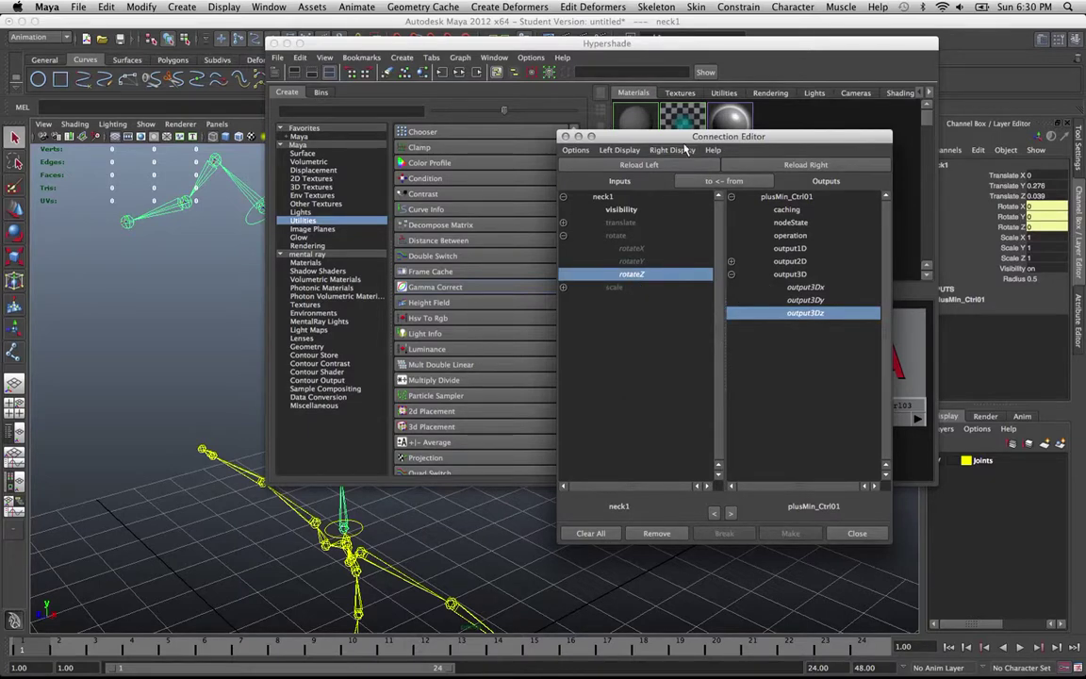
Open the attributes of the plusMin_Ctrl01 node from the Hypershade and choose Sum as its operation.
{"action": "left_click_drag", "start_coordinate": [685, 141], "coordinate": [723, 401]}
{"action": "left_click", "coordinate": [675, 351]}
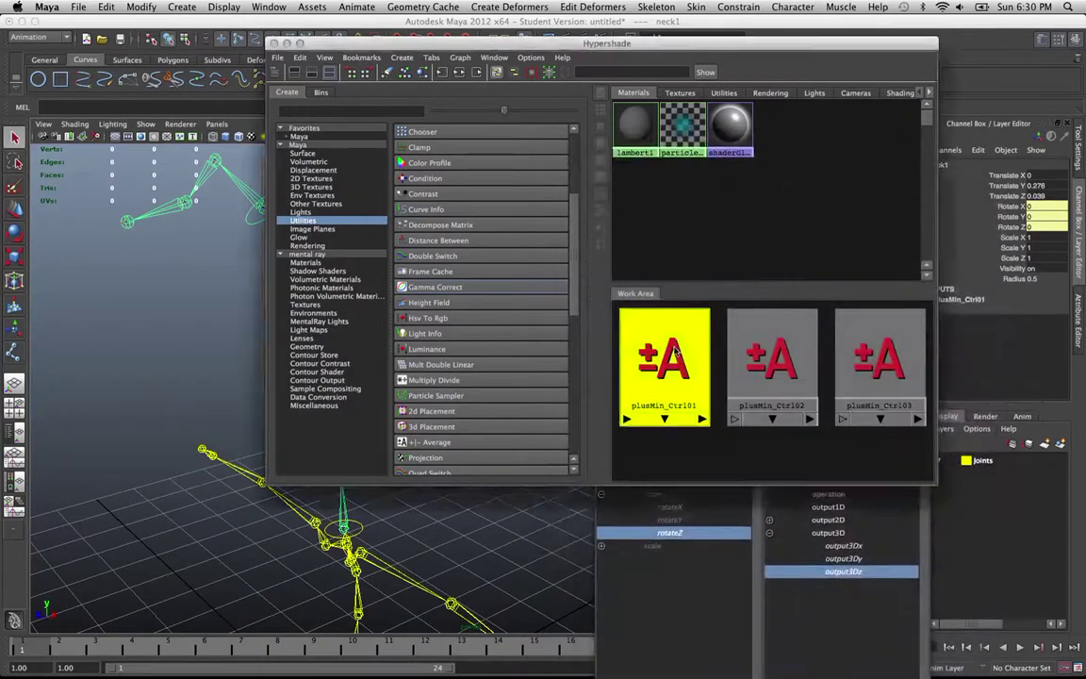
{"action": "left_click", "coordinate": [877, 363], "text": "shift"}
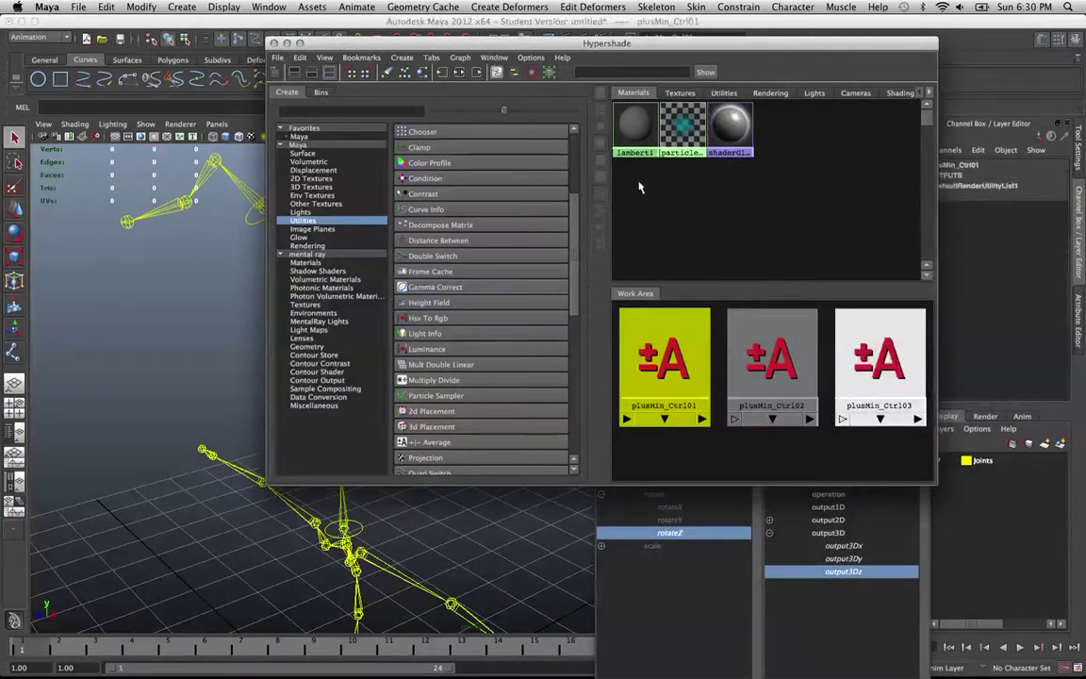
{"action": "double_click", "coordinate": [657, 325]}
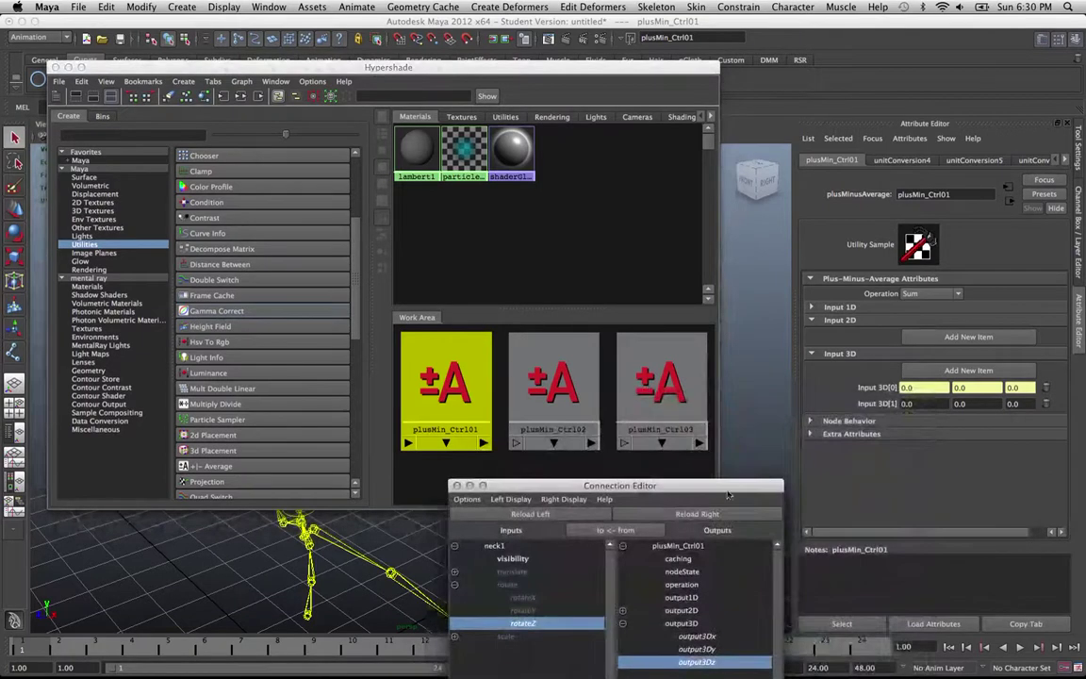
{"action": "left_click", "coordinate": [954, 294]}
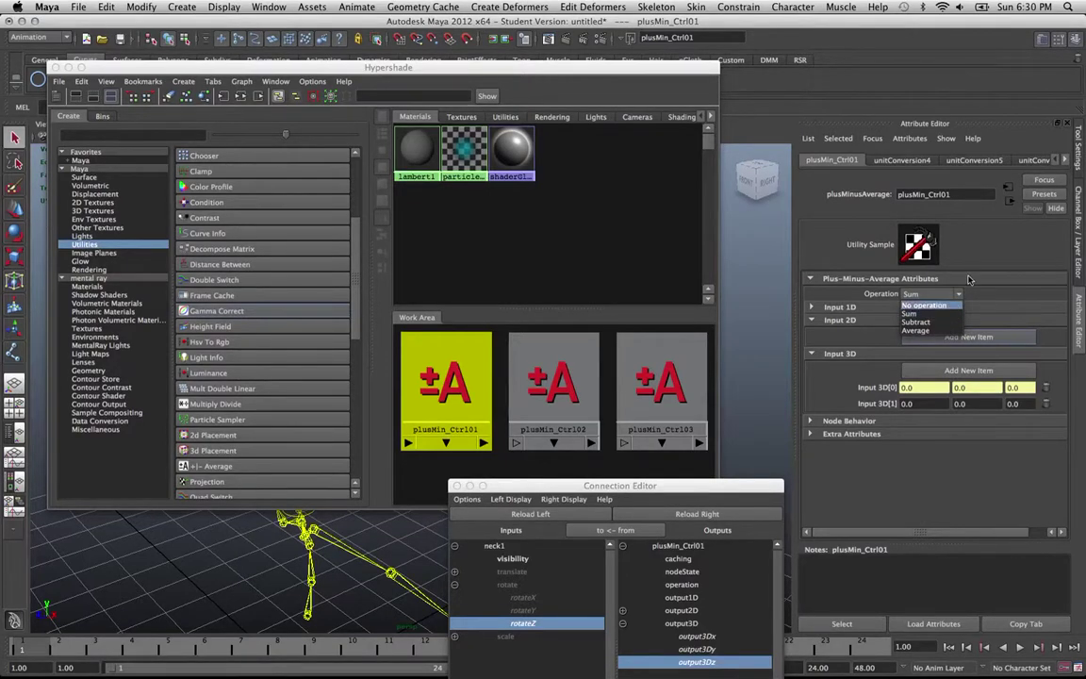
{"action": "left_click", "coordinate": [929, 313]}
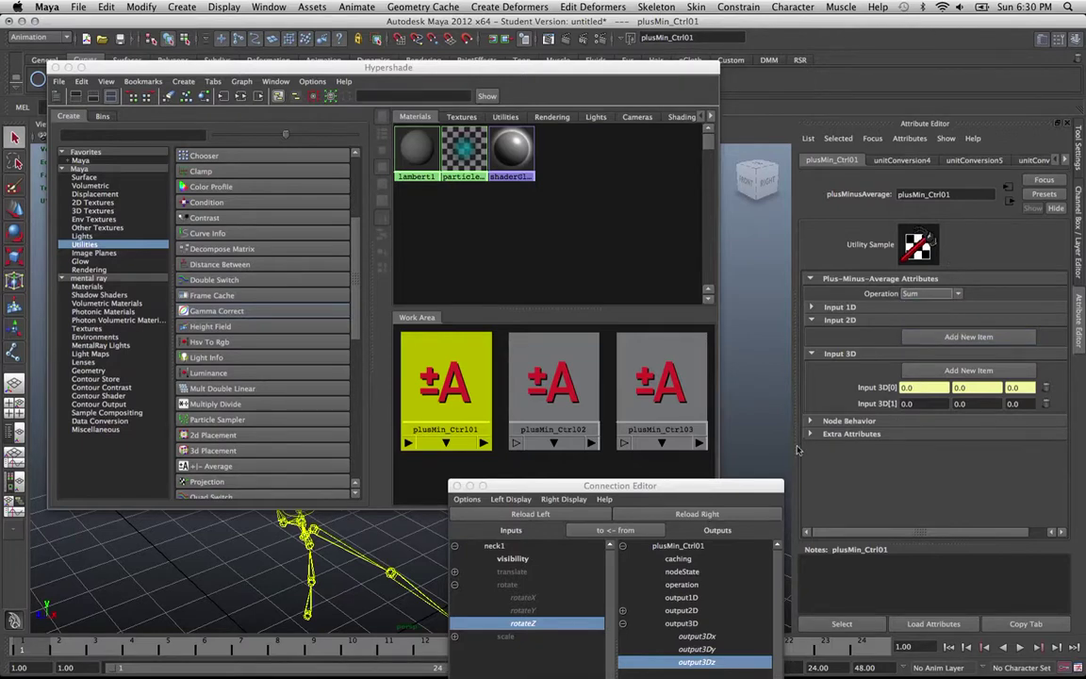
Examine plusMin_Ctrl01's Input 3D[1] values and move the Connection Editor and Hypershade windows clear of the neck.
{"action": "left_click_drag", "start_coordinate": [619, 485], "coordinate": [768, 454]}
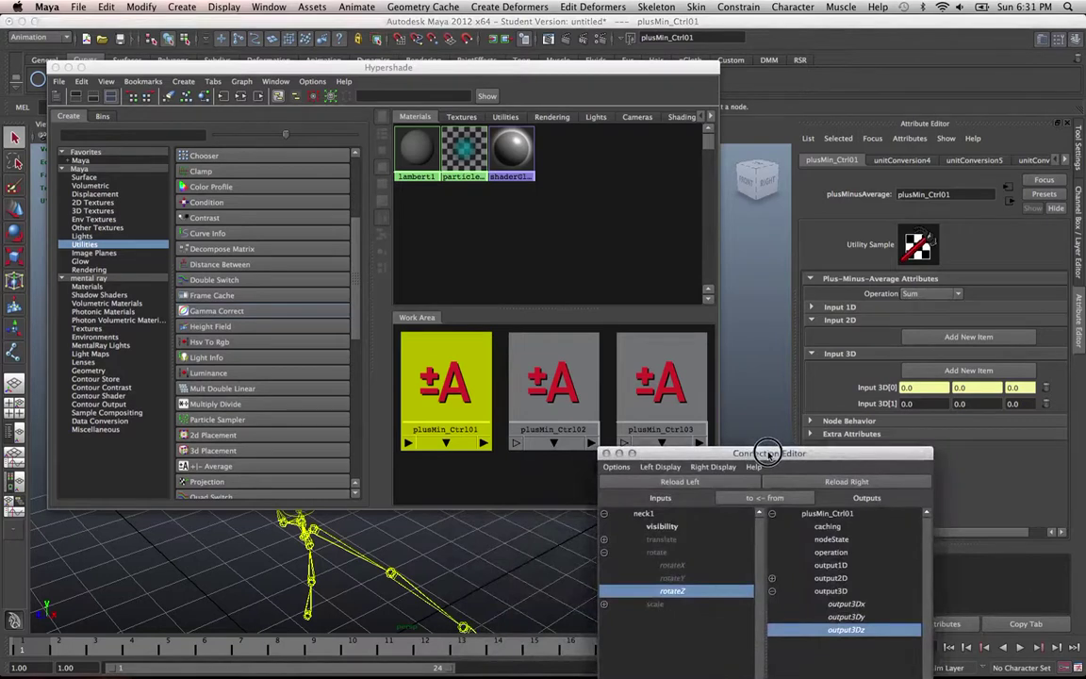
{"action": "left_click", "coordinate": [915, 404]}
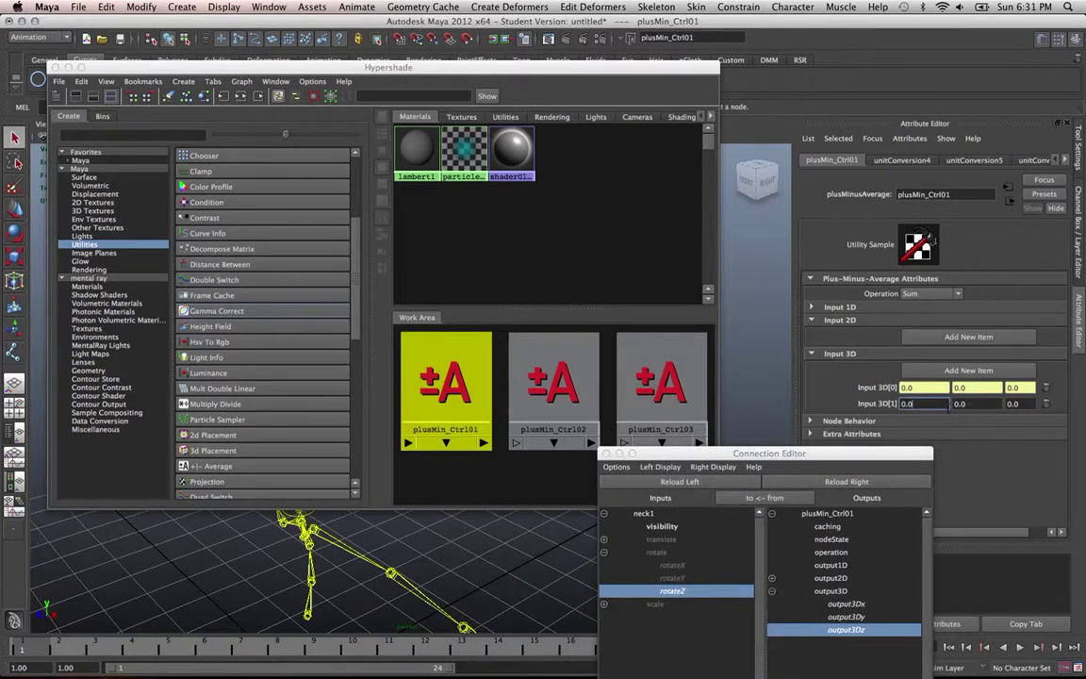
{"action": "left_click", "coordinate": [1016, 404]}
{"action": "left_click_drag", "start_coordinate": [788, 453], "coordinate": [840, 314]}
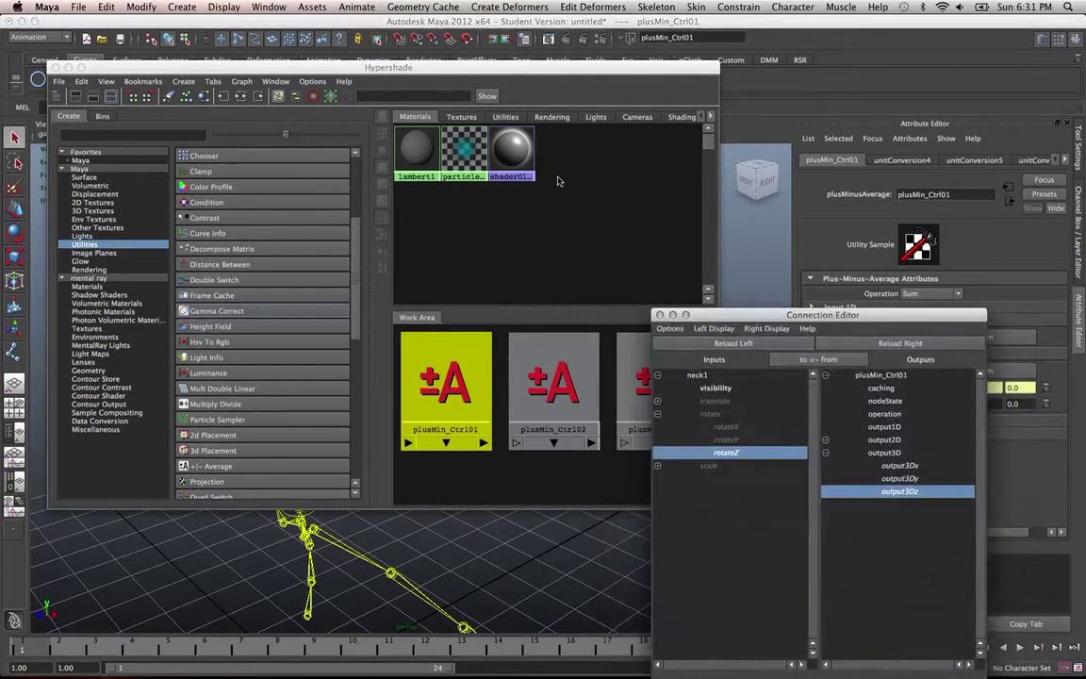
{"action": "left_click_drag", "start_coordinate": [421, 64], "coordinate": [485, 28]}
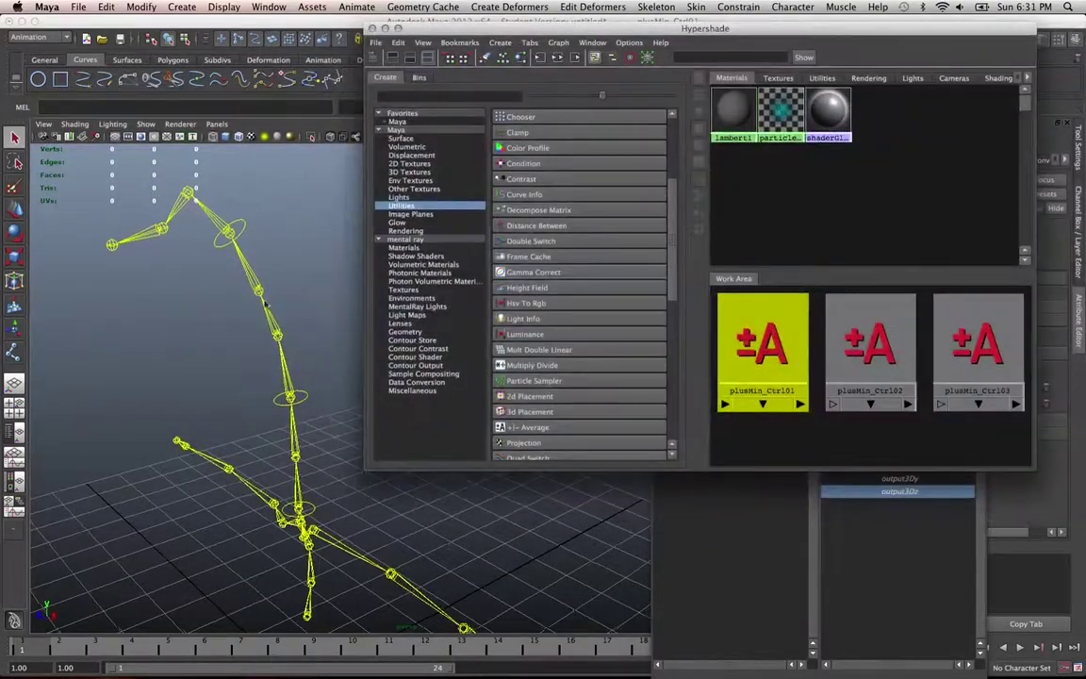
Test-rotate the circle control at the neck's base to check the neck chain's bending, and undo the rotation.
{"action": "left_click_drag", "start_coordinate": [267, 303], "coordinate": [272, 412], "text": "alt"}
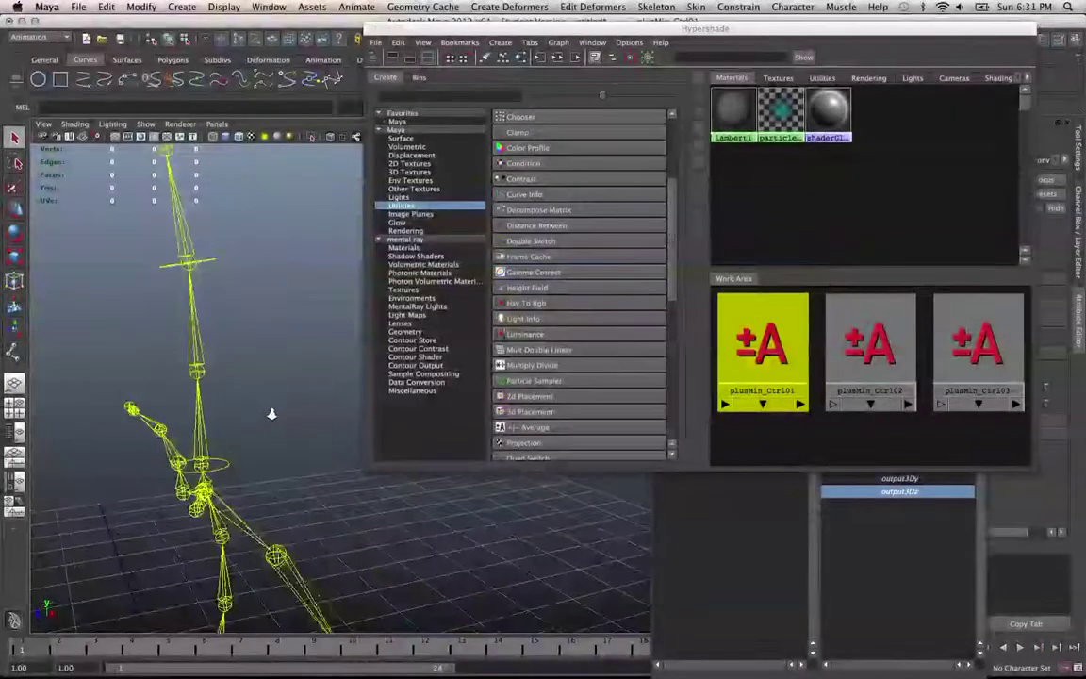
{"action": "left_click", "coordinate": [224, 468]}
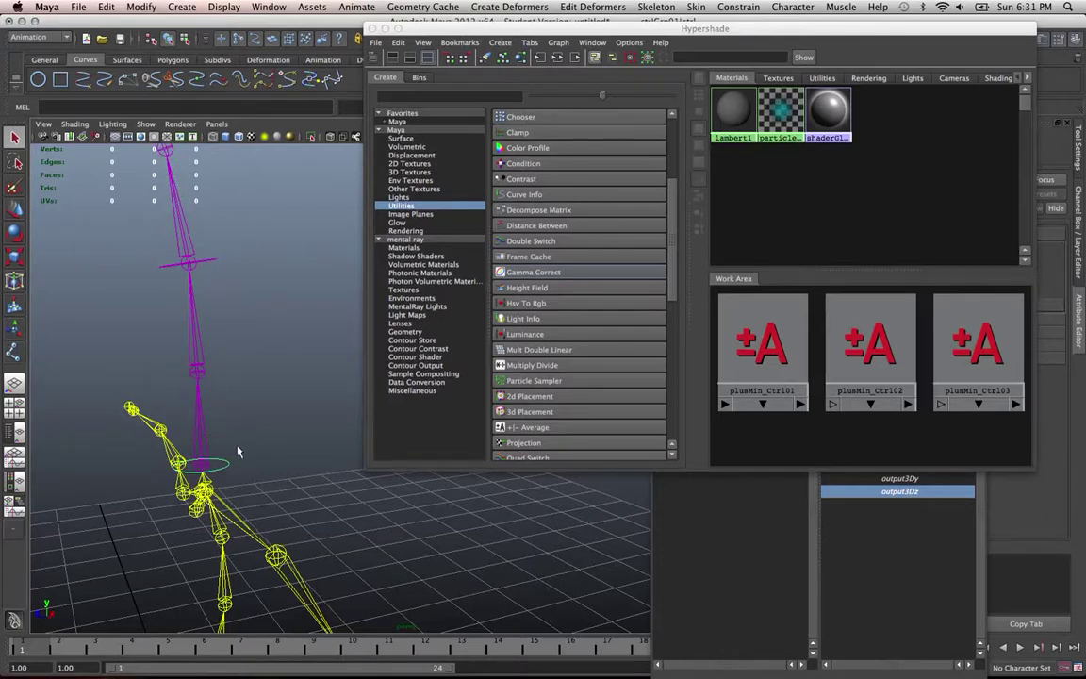
{"action": "key", "text": "e"}
{"action": "mouse_move", "coordinate": [227, 415]}
{"action": "left_mouse_down"}
{"action": "mouse_move", "coordinate": [243, 429]}
{"action": "mouse_move", "coordinate": [214, 407]}
{"action": "mouse_move", "coordinate": [203, 419]}
{"action": "mouse_move", "coordinate": [212, 407]}
{"action": "mouse_move", "coordinate": [274, 431]}
{"action": "mouse_move", "coordinate": [240, 396]}
{"action": "mouse_move", "coordinate": [194, 419]}
{"action": "mouse_move", "coordinate": [208, 412]}
{"action": "left_mouse_up"}
{"action": "left_click_drag", "start_coordinate": [424, 566], "coordinate": [243, 519], "text": "alt"}
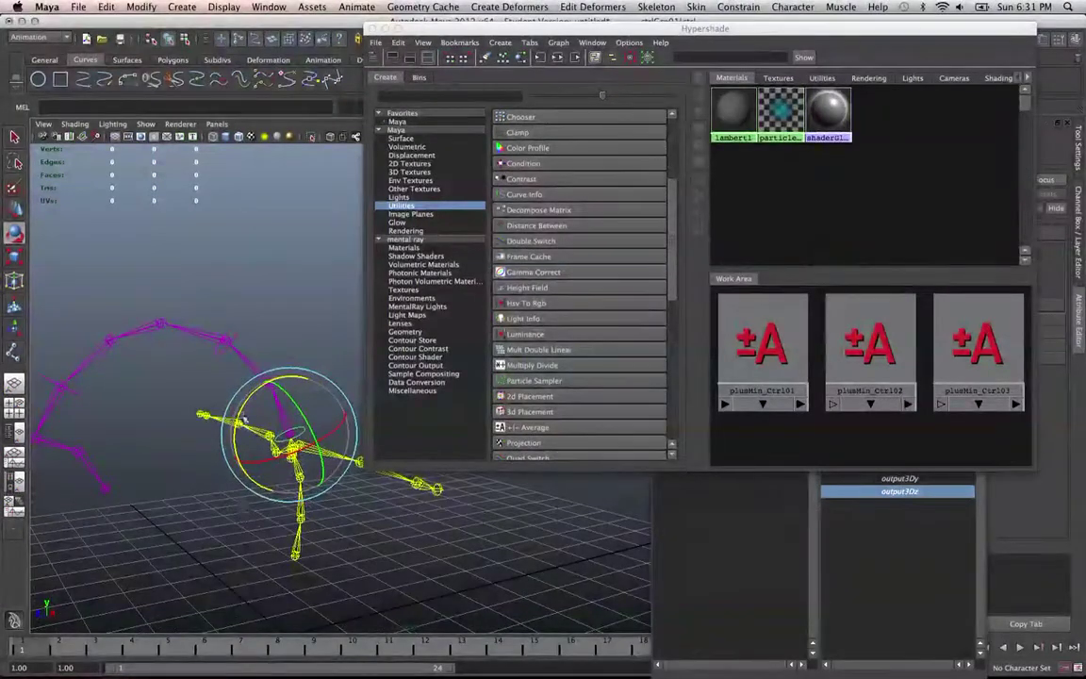
{"action": "left_click_drag", "start_coordinate": [219, 370], "coordinate": [299, 391]}
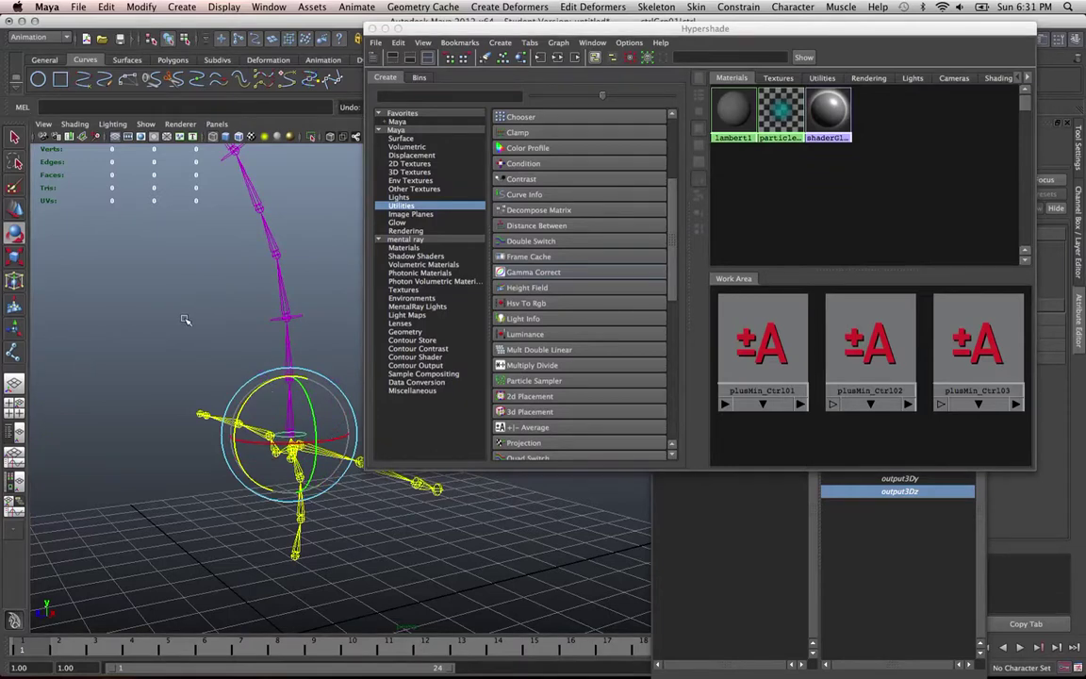
{"action": "key", "text": "alt+v"}
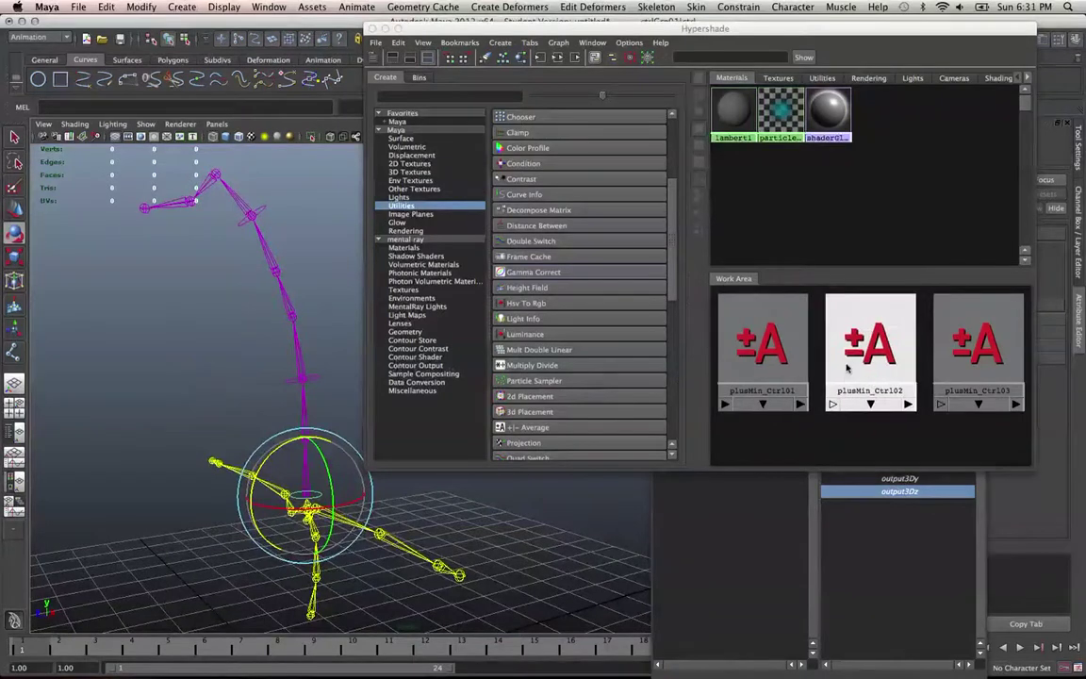
Arrange the Connection Editor and a shortened Hypershade so both stay accessible, and load plusMin_Ctrl02 as the Connection Editor's output node.
{"action": "left_click", "coordinate": [741, 506]}
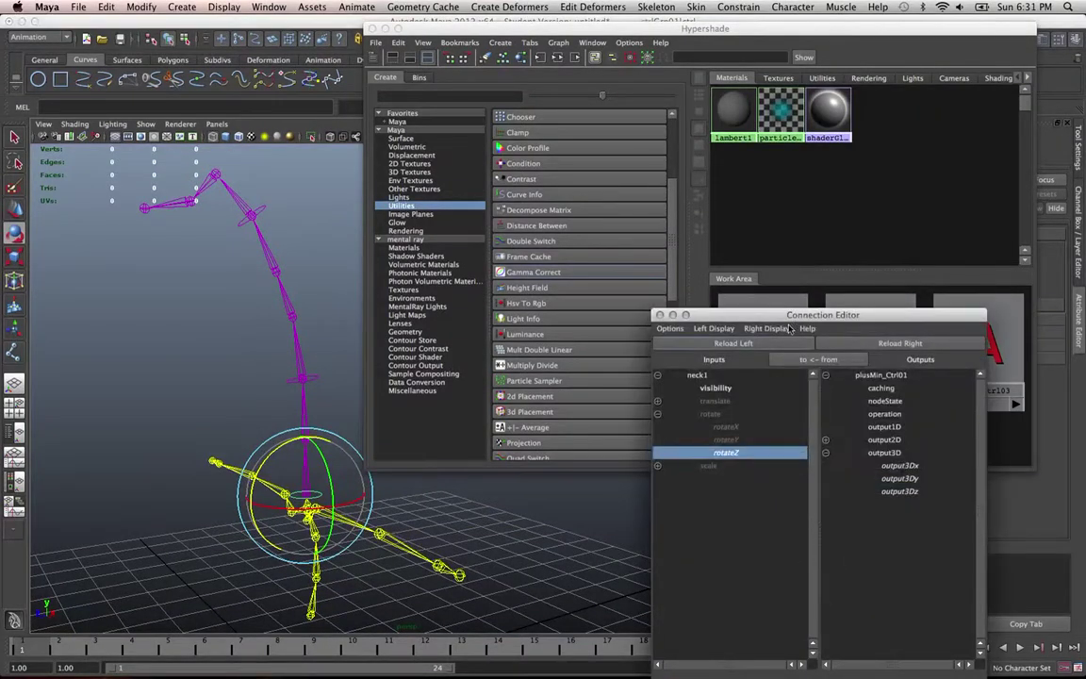
{"action": "left_click_drag", "start_coordinate": [788, 318], "coordinate": [474, 220]}
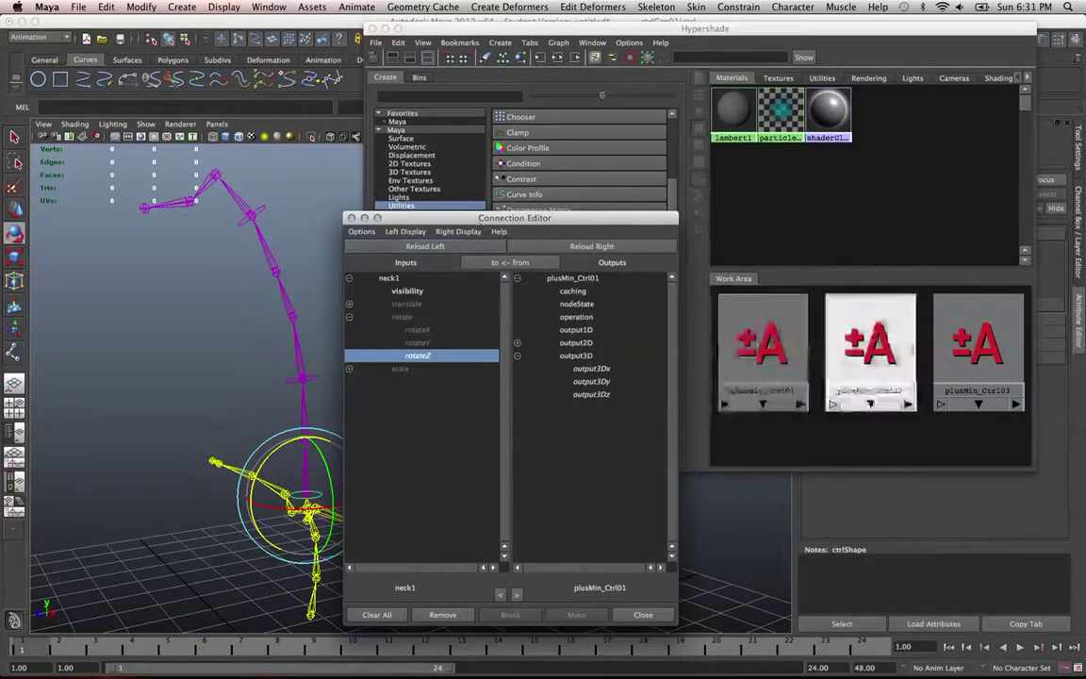
{"action": "left_click", "coordinate": [725, 311]}
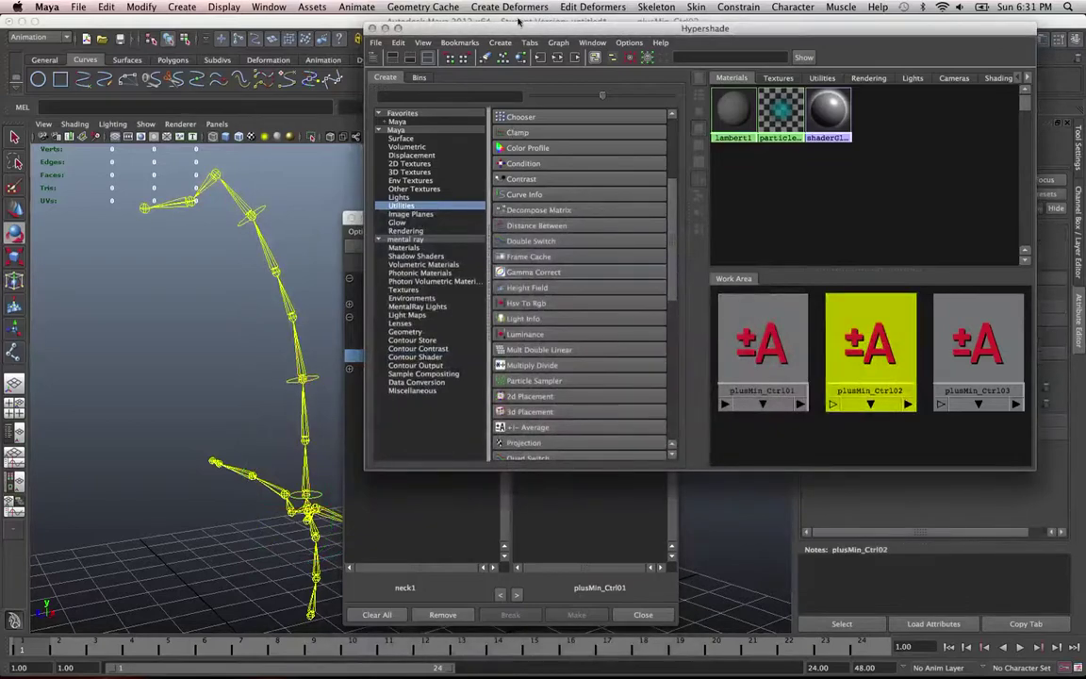
{"action": "left_click_drag", "start_coordinate": [518, 20], "coordinate": [474, 42]}
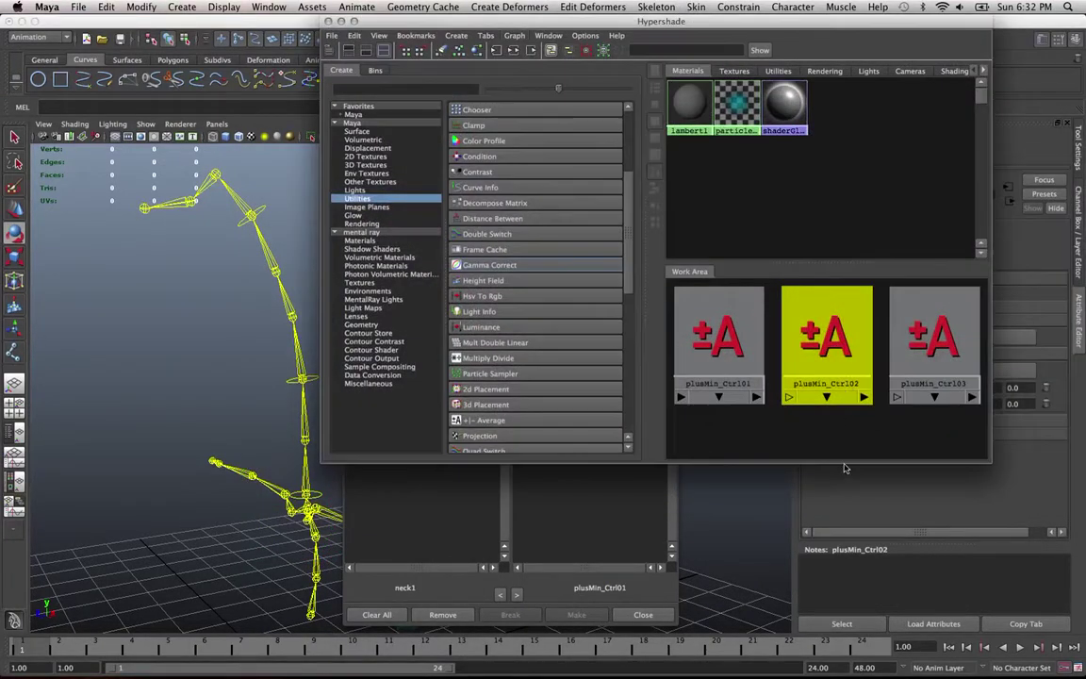
{"action": "left_click_drag", "start_coordinate": [845, 462], "coordinate": [822, 271]}
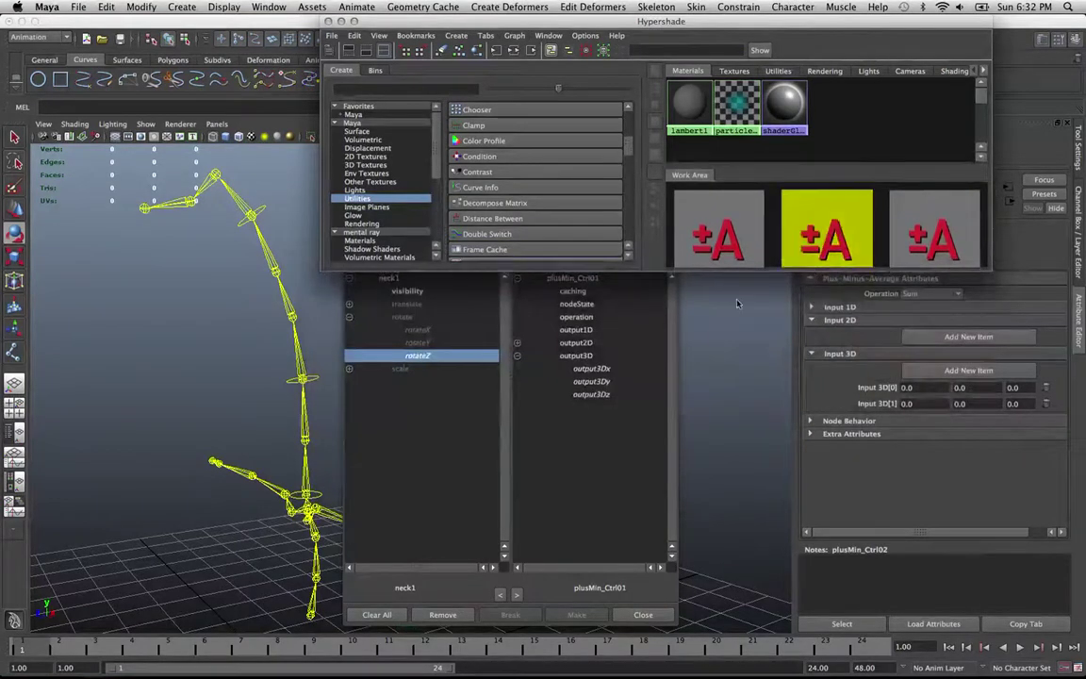
{"action": "left_click", "coordinate": [644, 423]}
{"action": "left_click", "coordinate": [603, 246]}
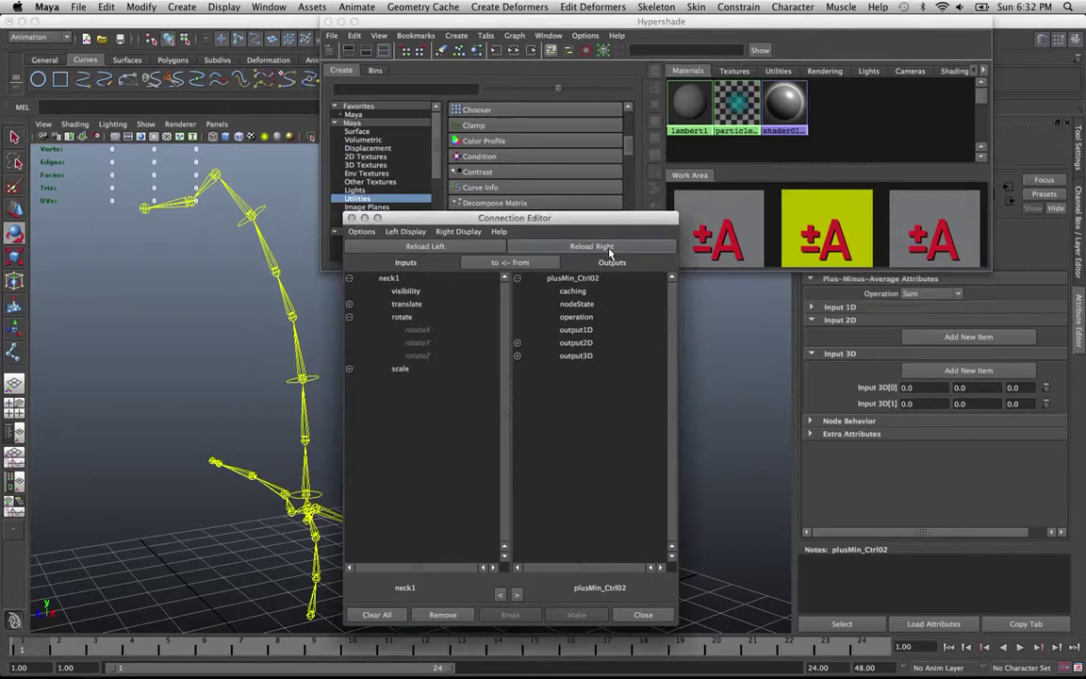
Load the neck3 joint as the Connection Editor's input node and expand its rotate attributes.
{"action": "left_click", "coordinate": [302, 376]}
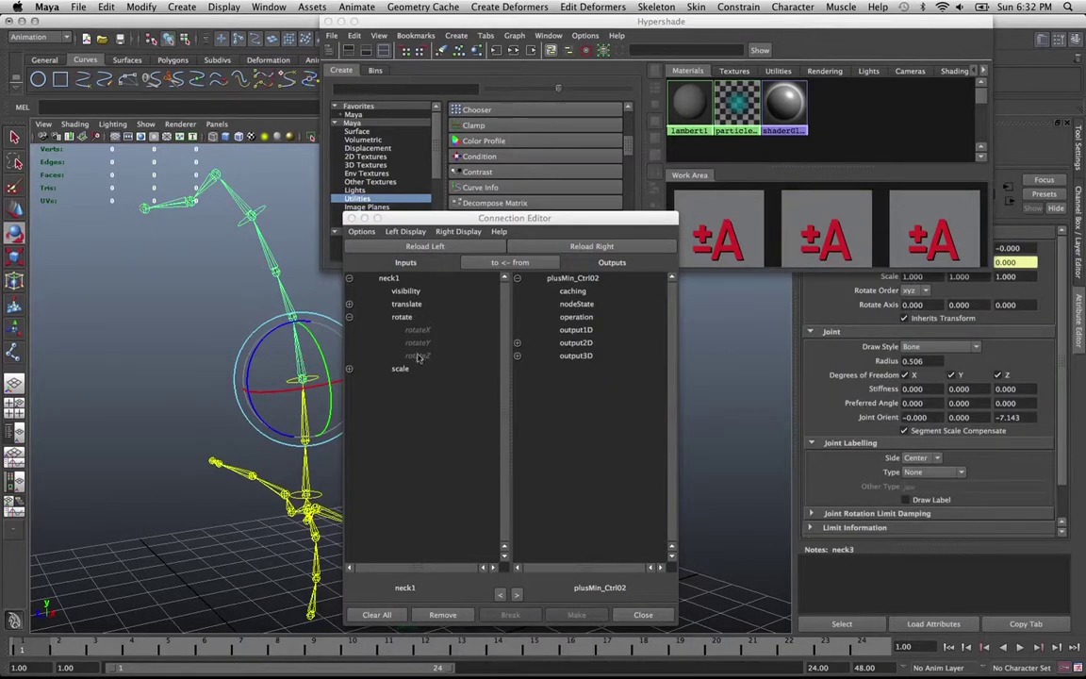
{"action": "left_click", "coordinate": [442, 248]}
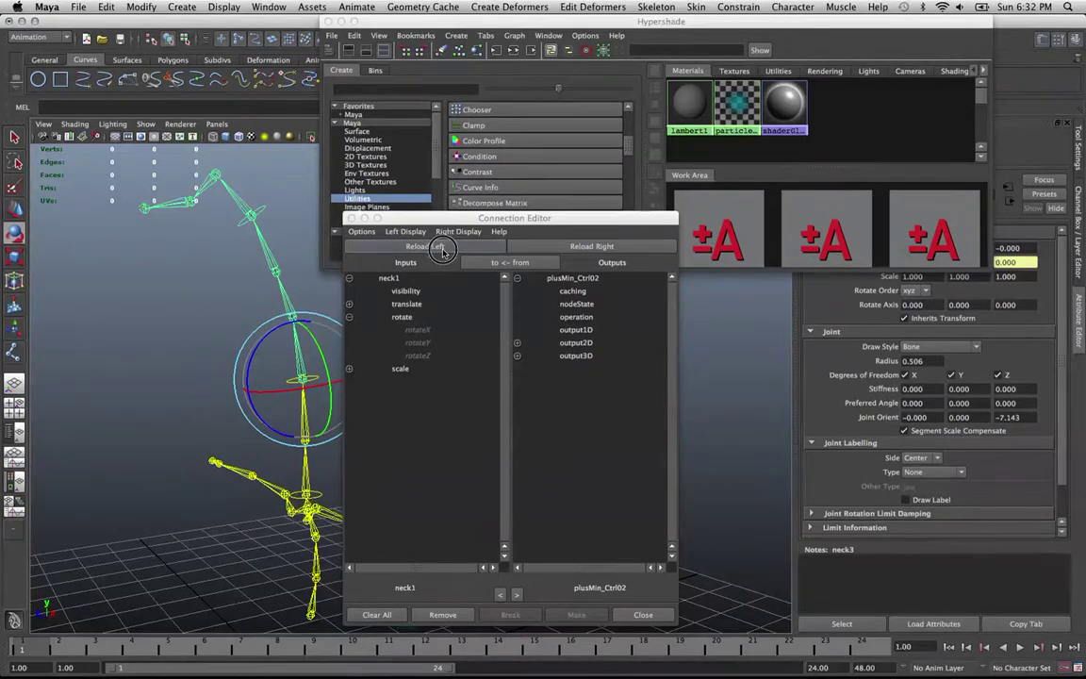
{"action": "left_click", "coordinate": [350, 318]}
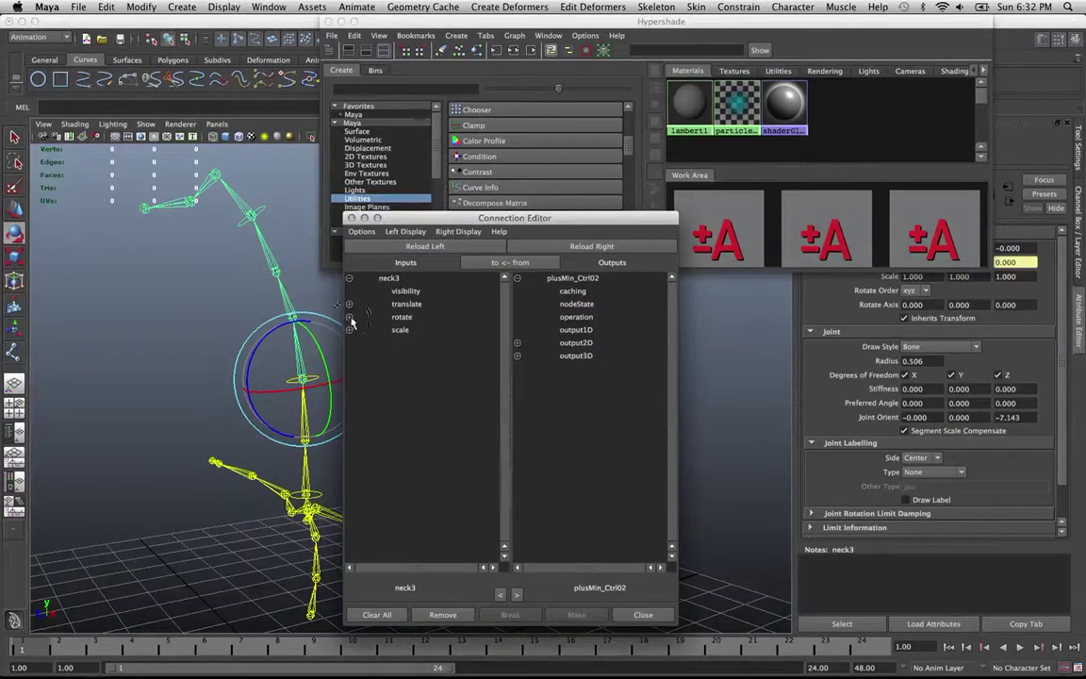
{"action": "left_click", "coordinate": [350, 317]}
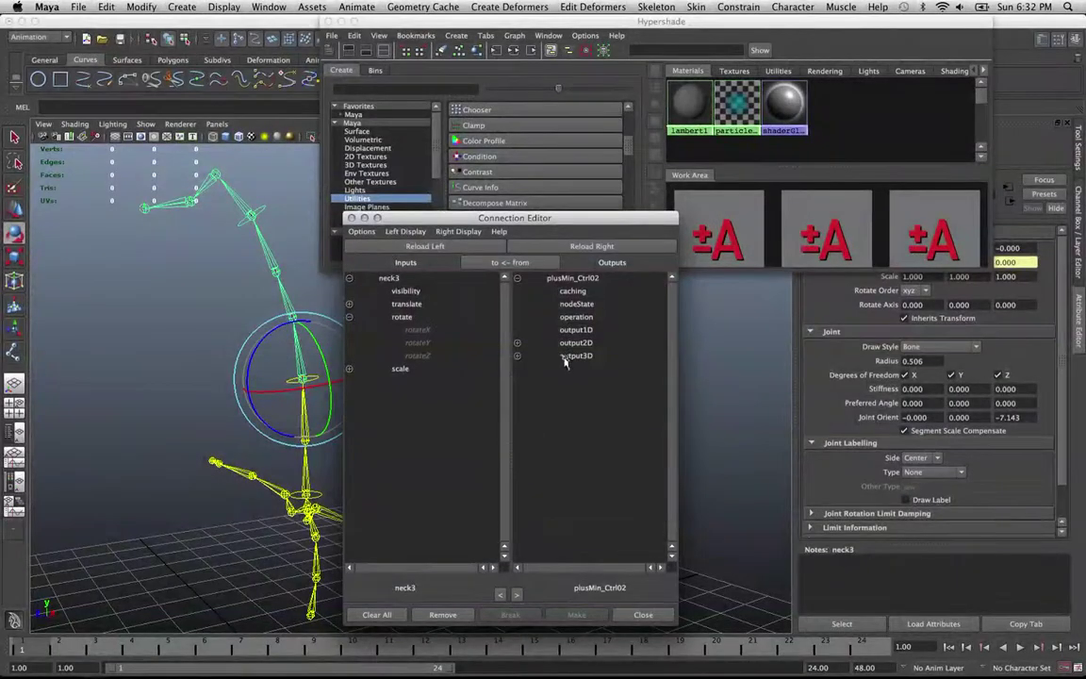
Connect plusMin_Ctrl02's output3D components to neck3's rotate attributes, starting from output3Dx.
{"action": "left_click", "coordinate": [517, 356]}
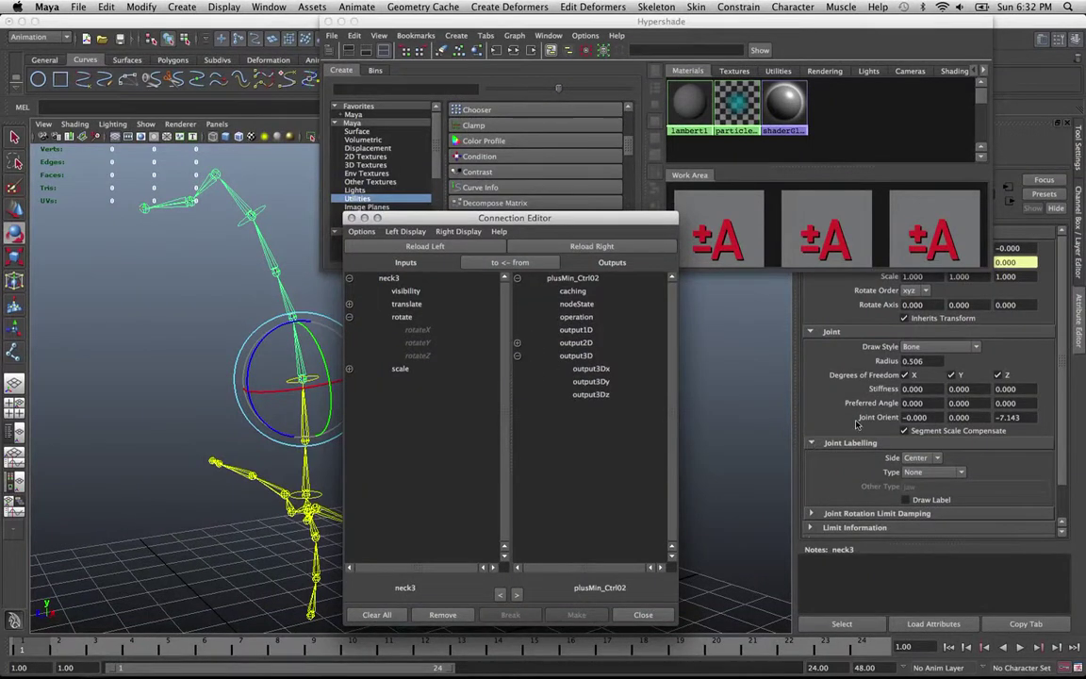
{"action": "left_click", "coordinate": [591, 368]}
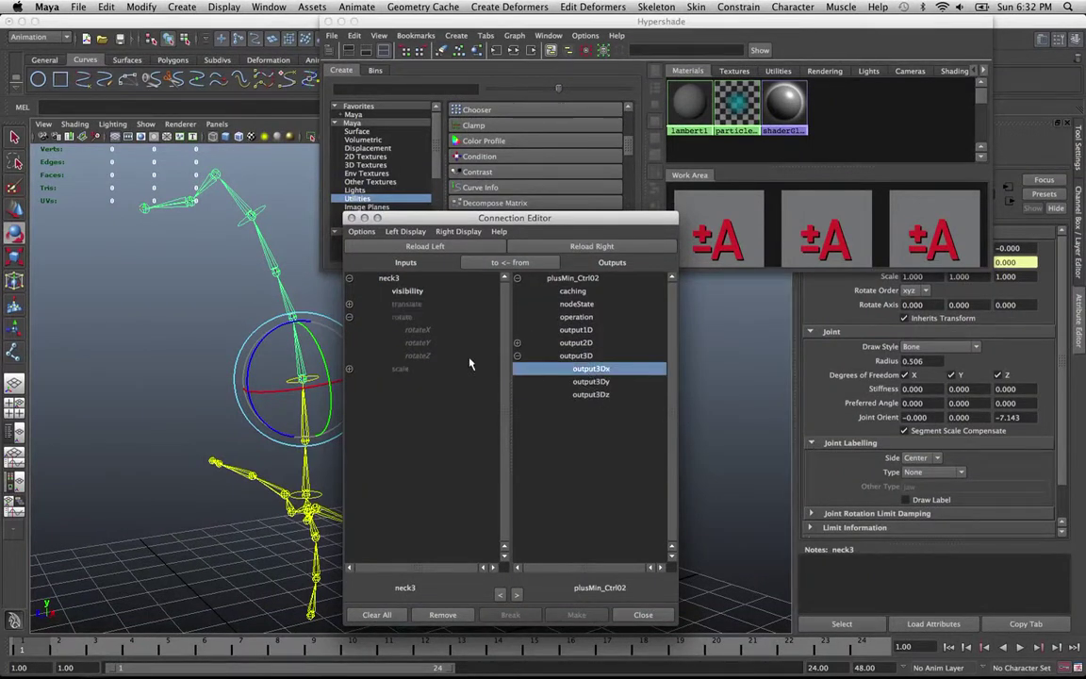
Connect plusMin_Ctrl02's output3Dx, output3Dy and output3Dz to neck3's rotateX, rotateY and rotateZ.
{"action": "left_click", "coordinate": [418, 329]}
{"action": "left_click", "coordinate": [592, 381]}
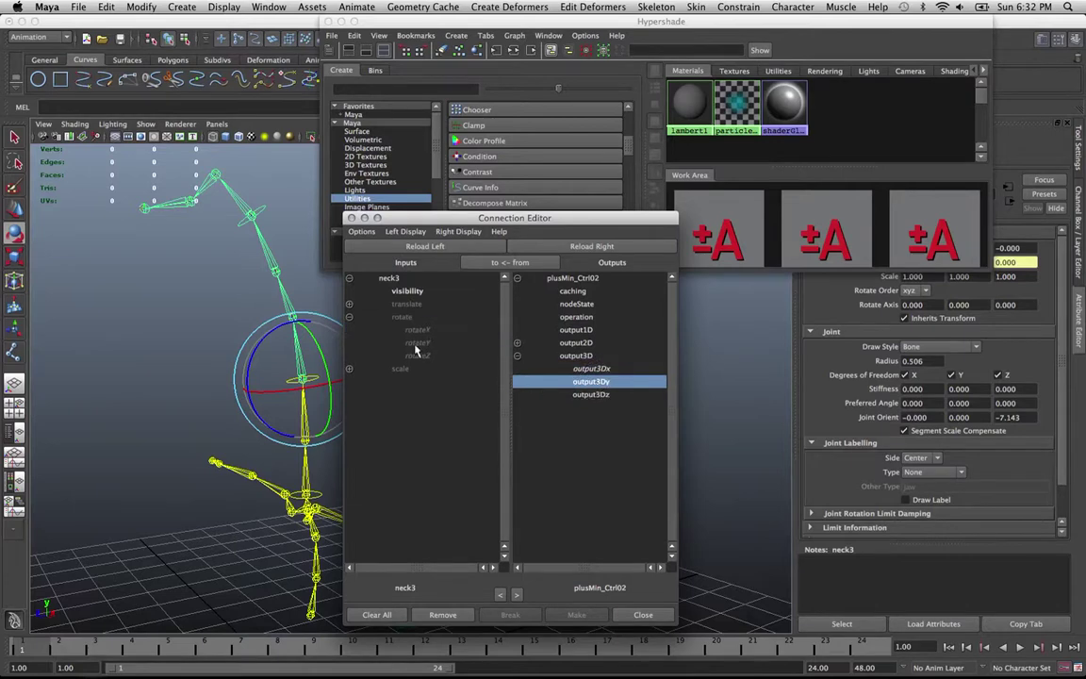
{"action": "left_click", "coordinate": [418, 342]}
{"action": "left_click", "coordinate": [591, 394]}
{"action": "left_click", "coordinate": [418, 355]}
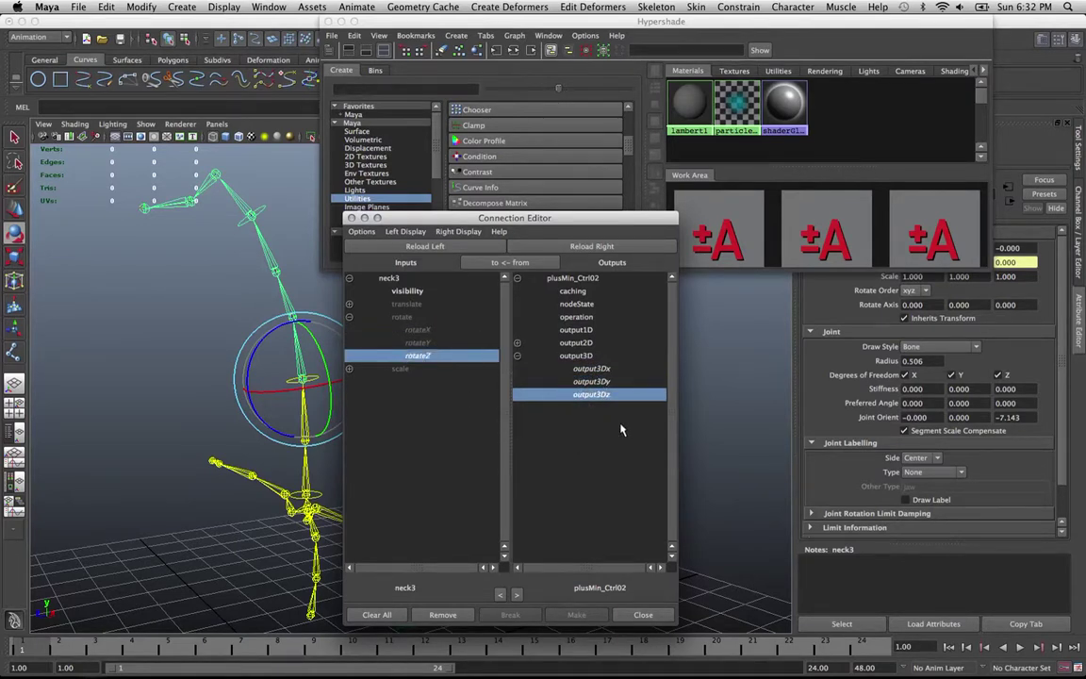
Load the control circle at the neck3 joint as the connection source for plusMin_Ctrl02, with the direction set to from -> to.
{"action": "left_click", "coordinate": [501, 263]}
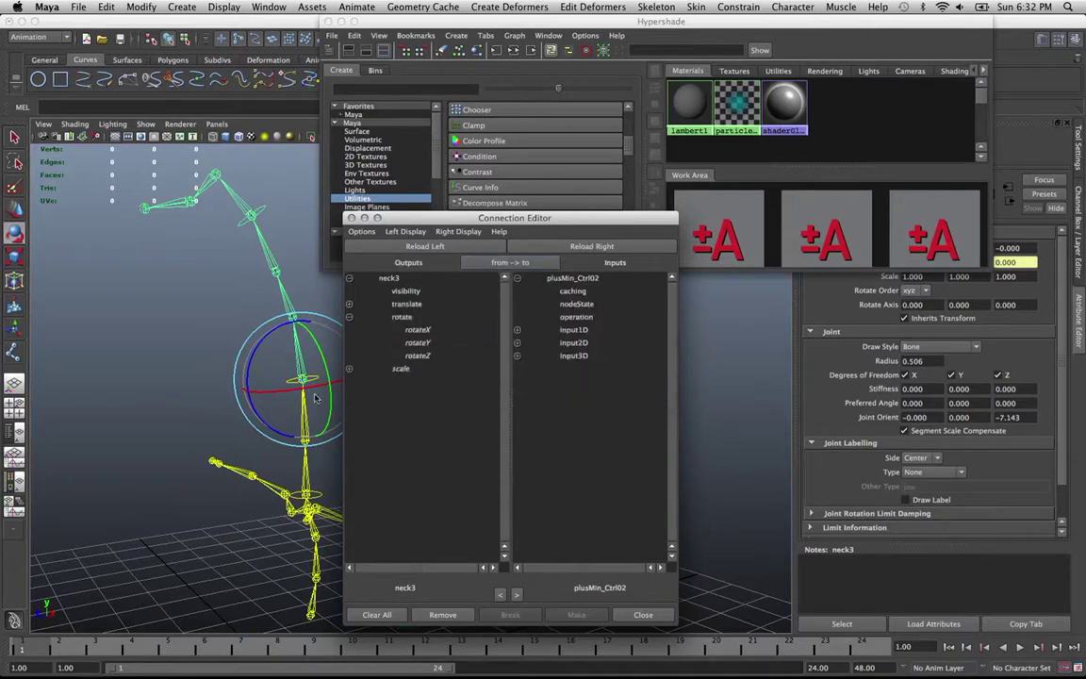
{"action": "left_click", "coordinate": [268, 349]}
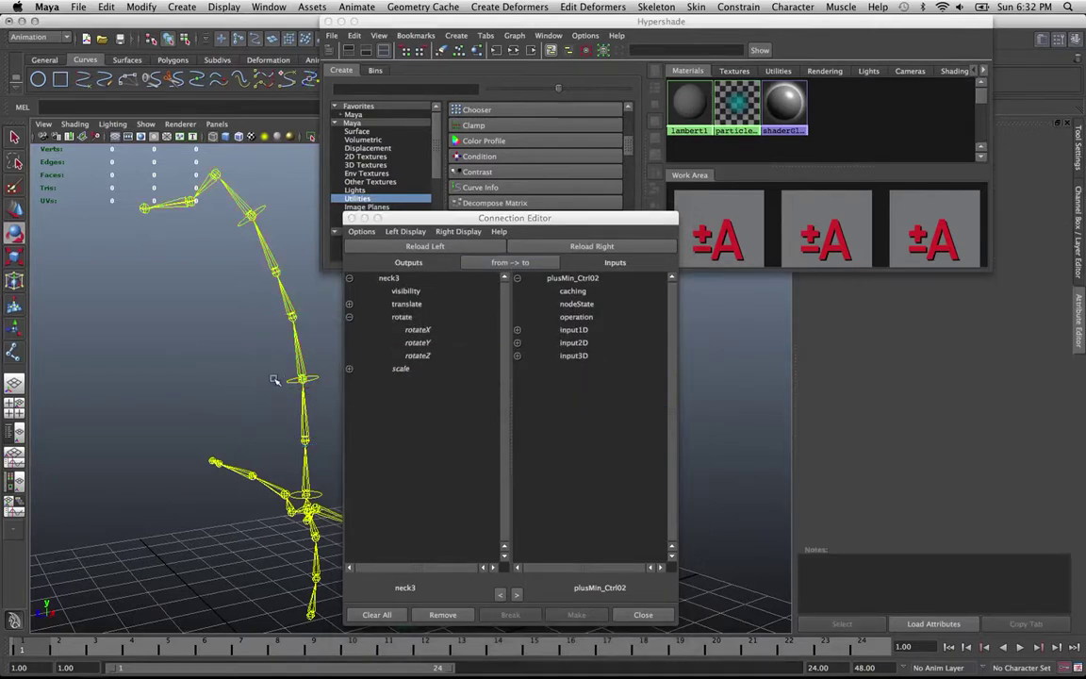
{"action": "left_click", "coordinate": [337, 329]}
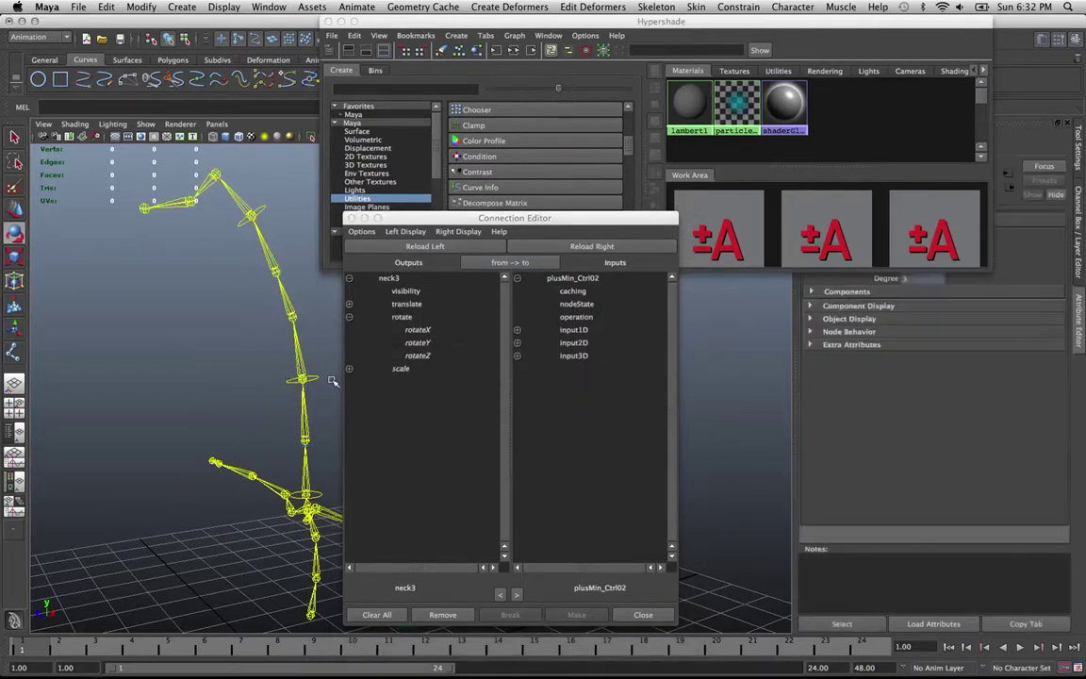
{"action": "left_click", "coordinate": [425, 246]}
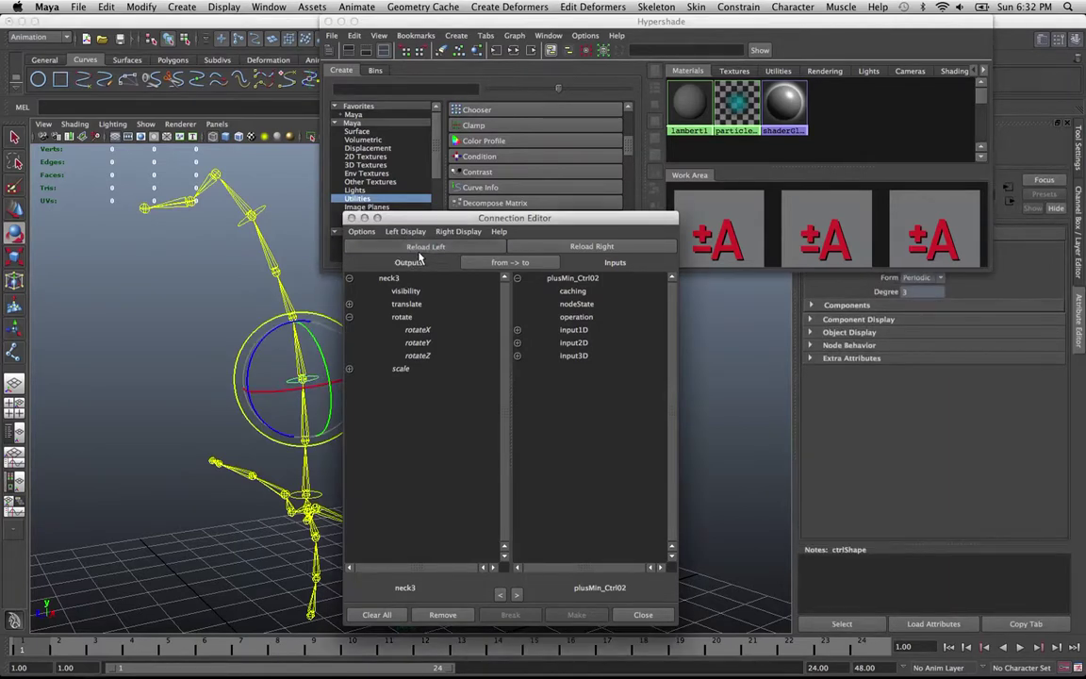
{"action": "left_click", "coordinate": [349, 318]}
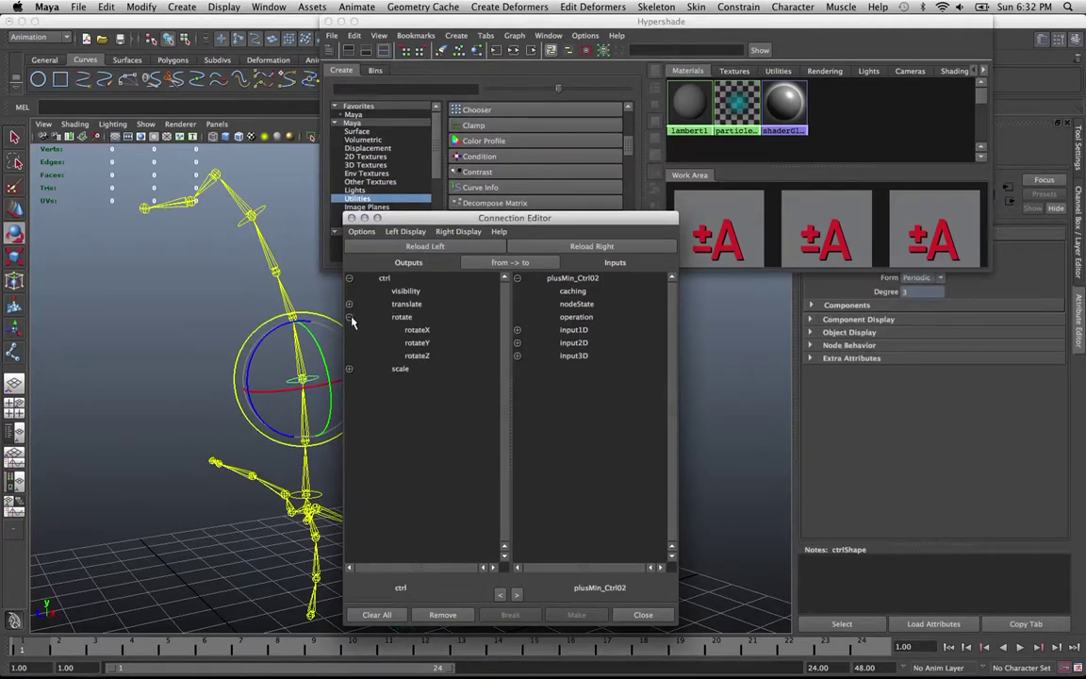
Connect the neck control's rotateX, rotateY and rotateZ to input3Dx, input3Dy and input3Dz of plusMin_Ctrl02's input3D[0].
{"action": "left_click", "coordinate": [417, 330]}
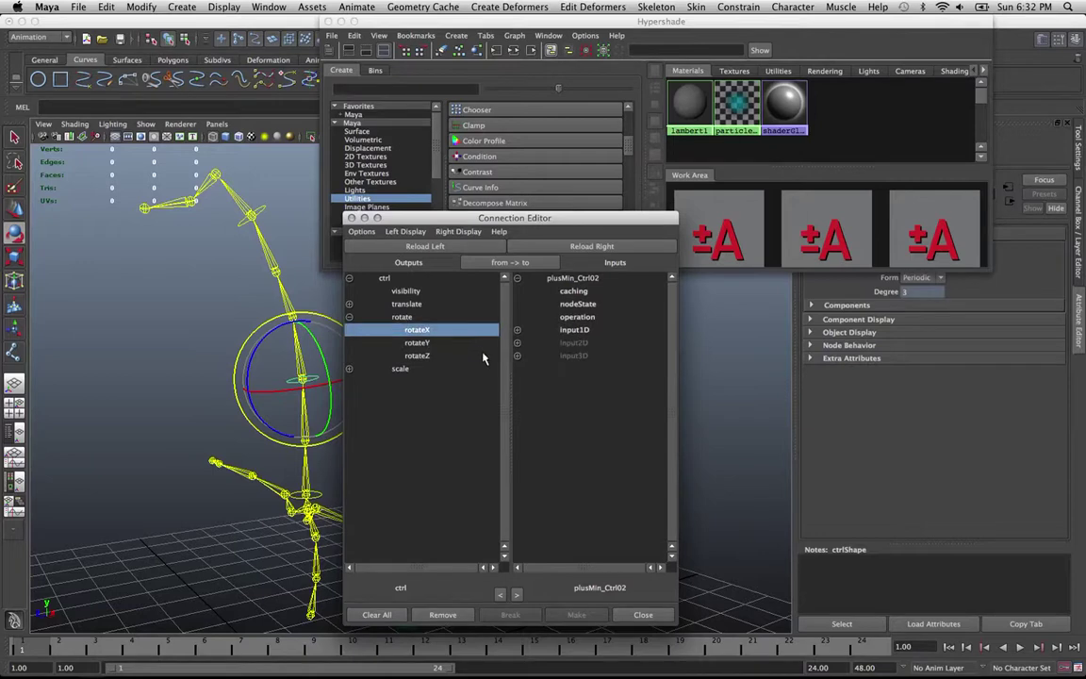
{"action": "left_click", "coordinate": [517, 356]}
{"action": "left_click", "coordinate": [516, 368]}
{"action": "left_click", "coordinate": [630, 382]}
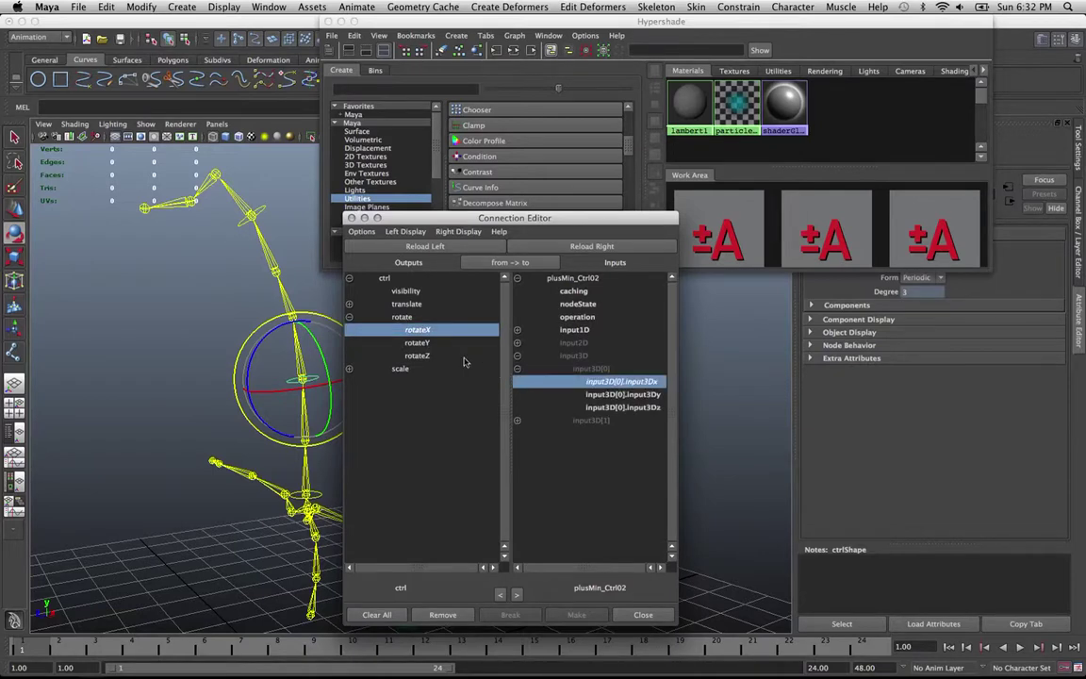
{"action": "left_click", "coordinate": [418, 342]}
{"action": "left_click", "coordinate": [622, 395]}
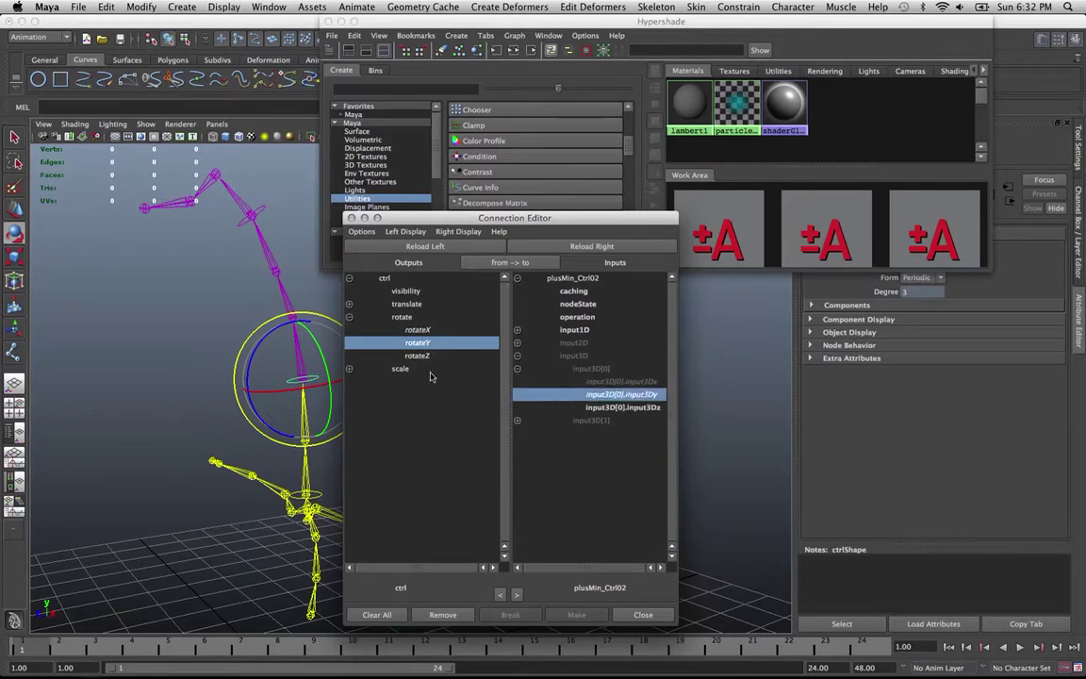
{"action": "left_click", "coordinate": [424, 357]}
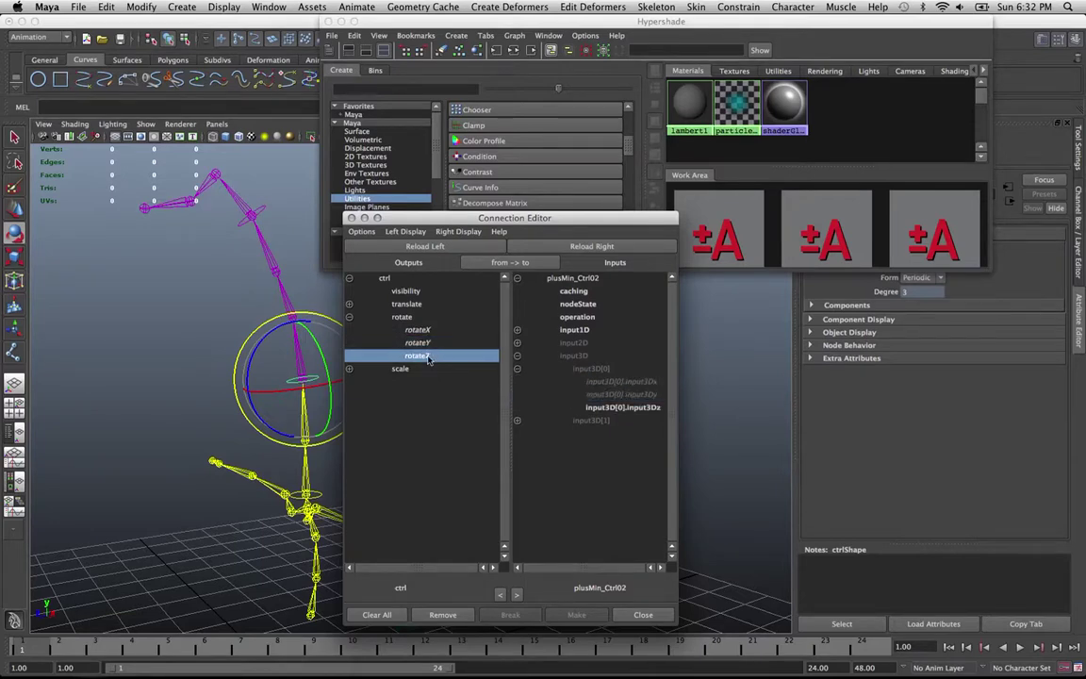
{"action": "left_click", "coordinate": [615, 409]}
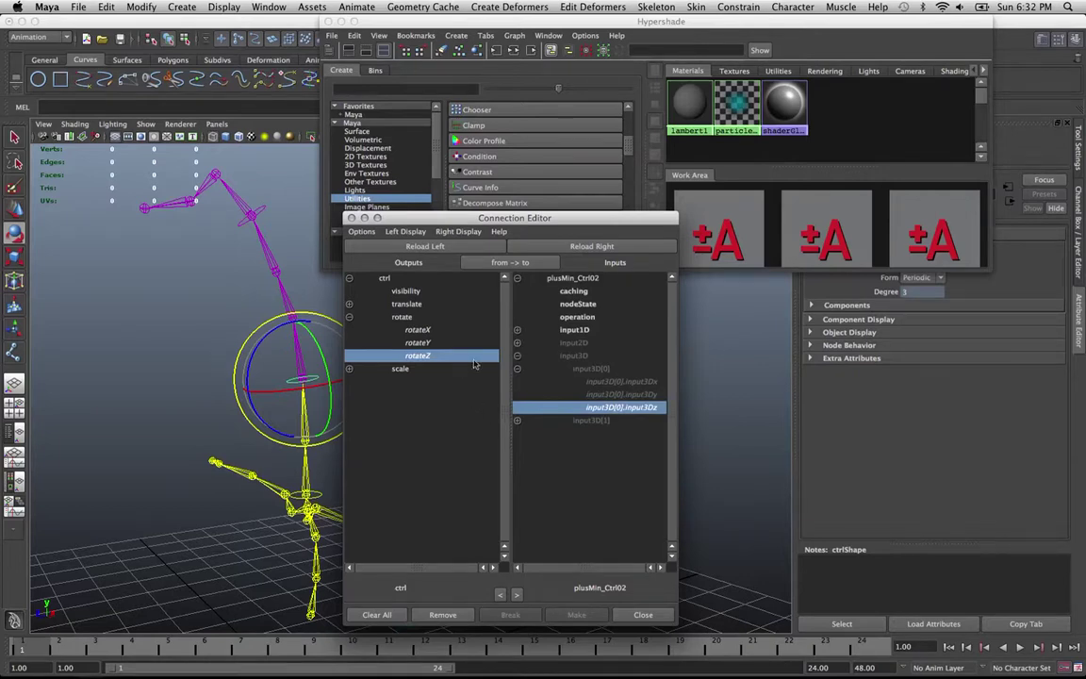
Load the headPiv1 joint and the plusMin_Ctrl03 node into the Connection Editor, with the direction set to to <- from.
{"action": "left_click", "coordinate": [271, 302]}
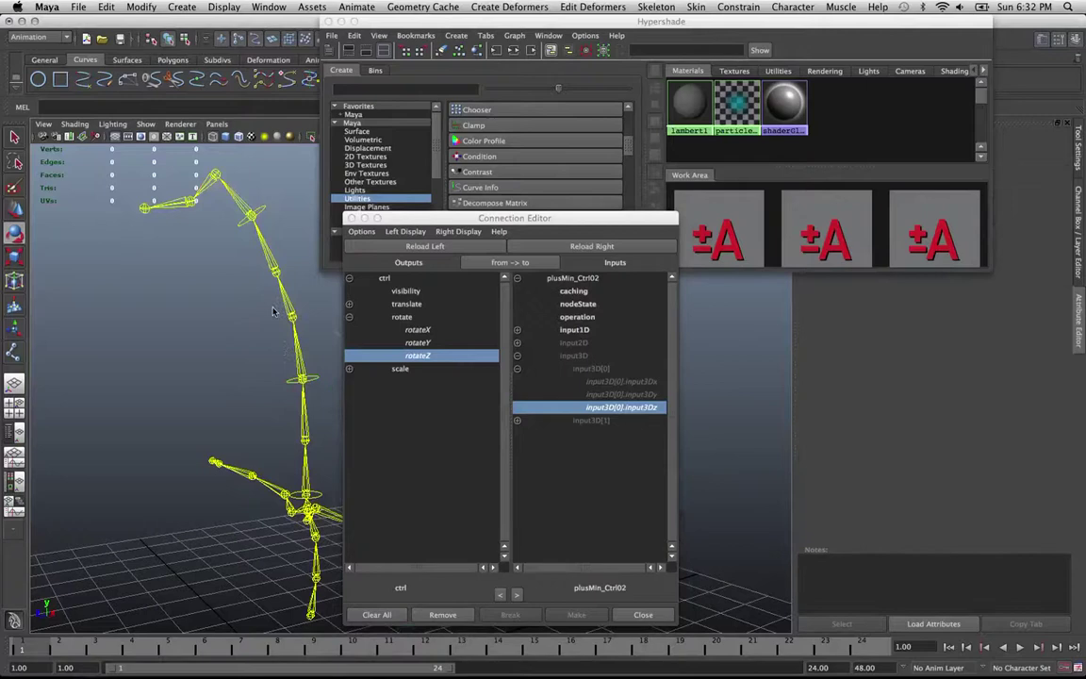
{"action": "left_click", "coordinate": [255, 221]}
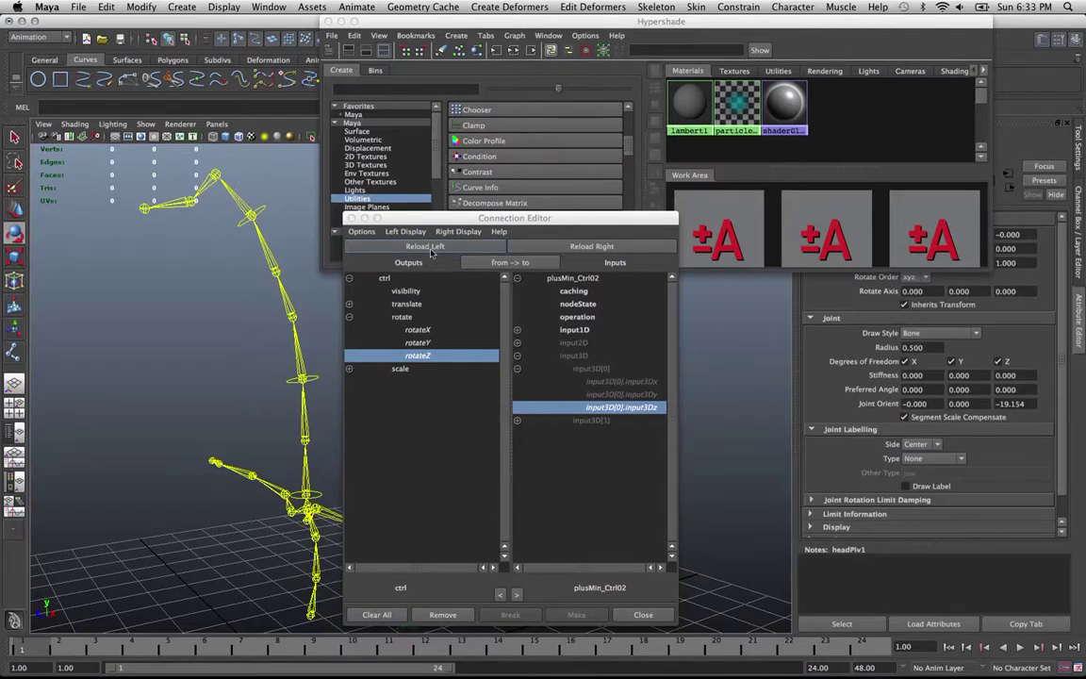
{"action": "left_click", "coordinate": [427, 246]}
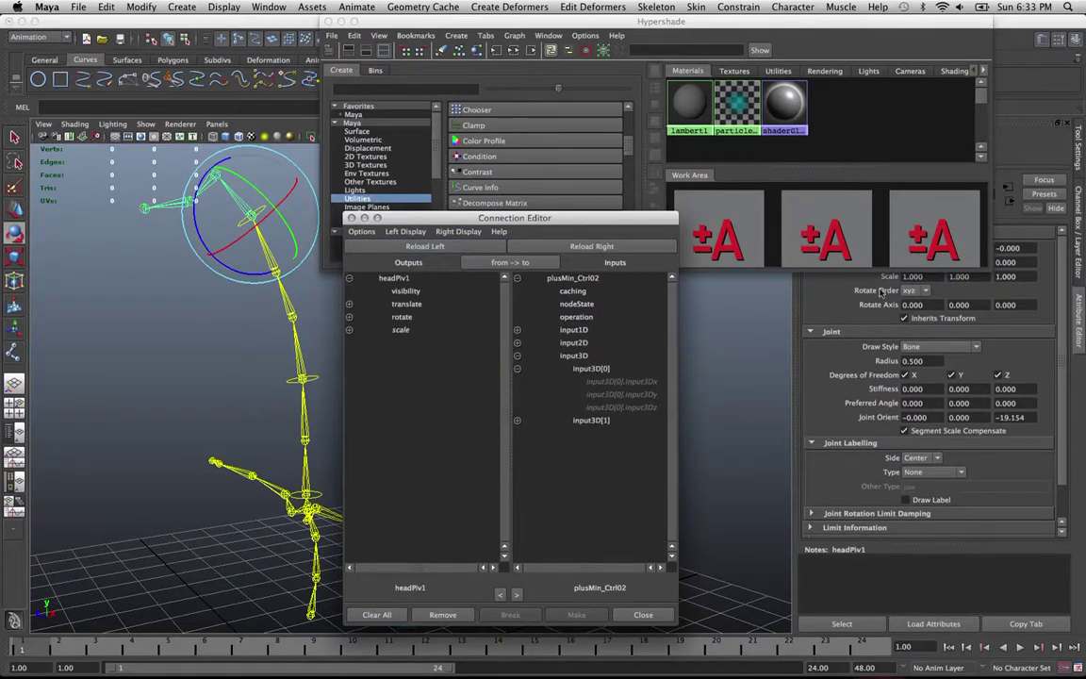
{"action": "left_click", "coordinate": [933, 231]}
{"action": "left_click", "coordinate": [933, 231]}
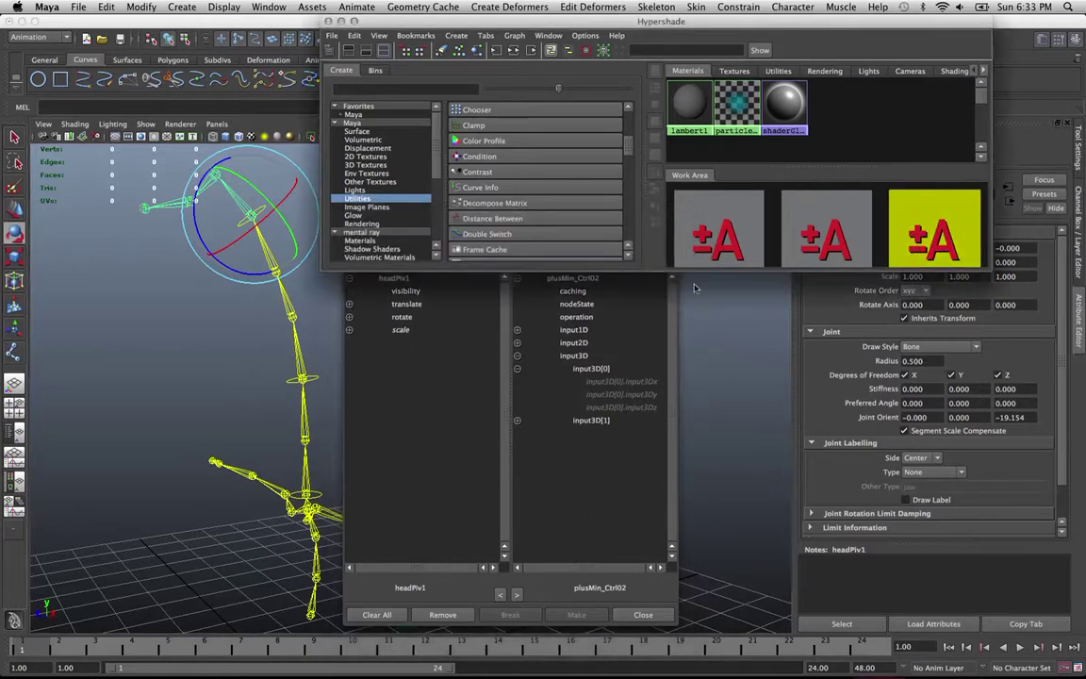
{"action": "left_click", "coordinate": [529, 422]}
{"action": "left_click", "coordinate": [572, 245]}
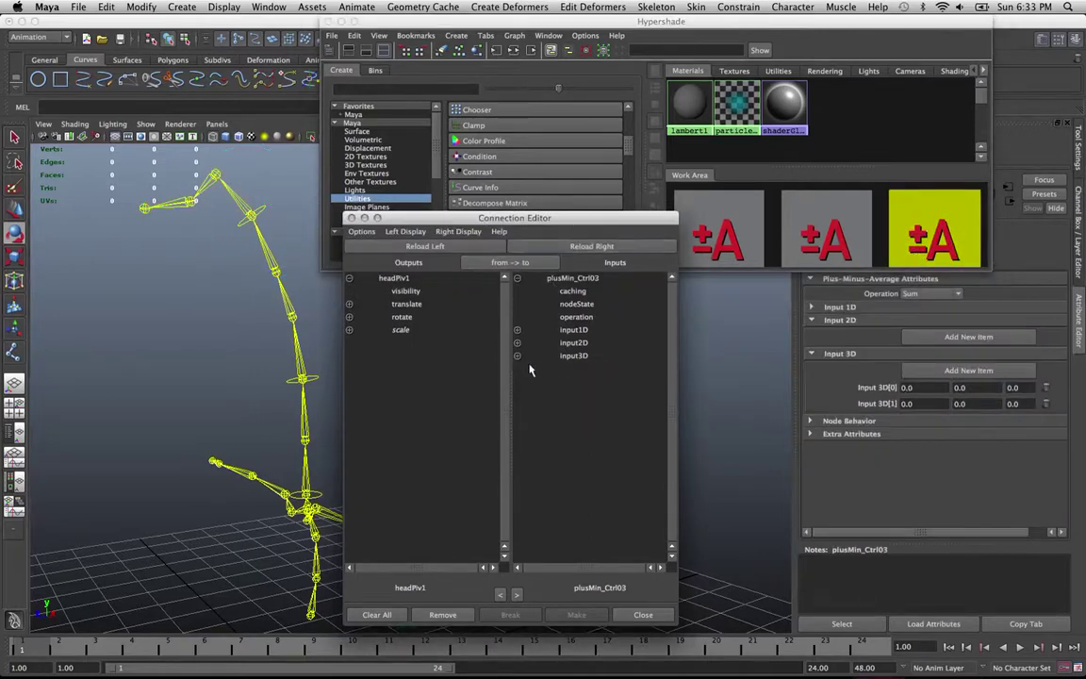
{"action": "left_click", "coordinate": [506, 263]}
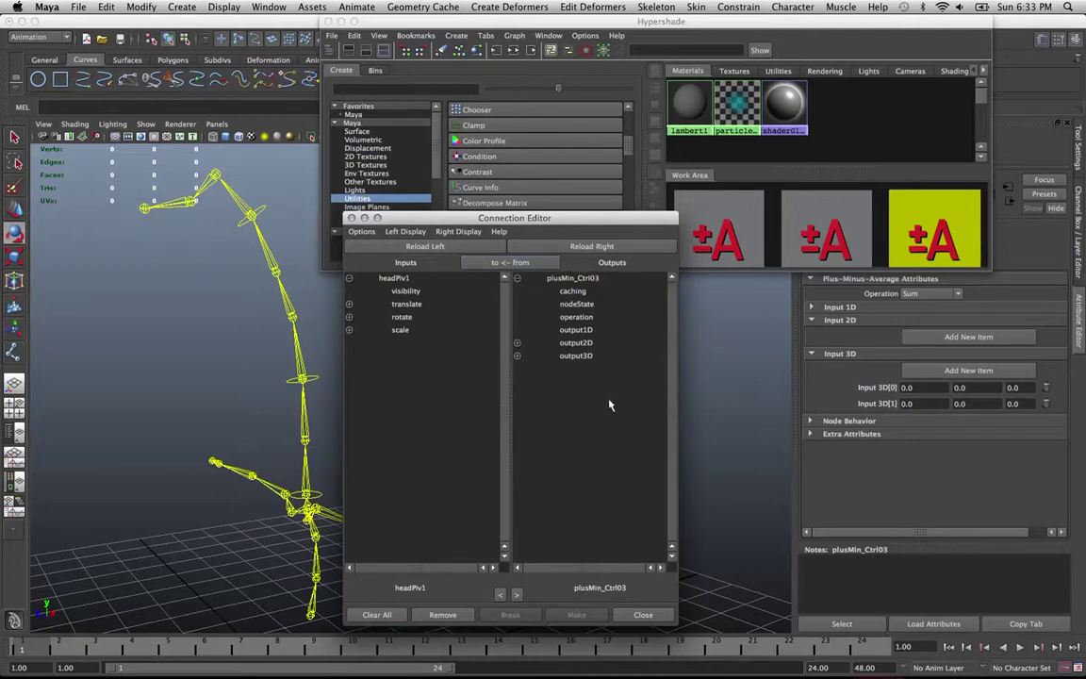
Connect plusMin_Ctrl03's output3Dx, output3Dy and output3Dz to headPiv1's rotateX, rotateY and rotateZ.
{"action": "left_click", "coordinate": [517, 356]}
{"action": "left_click", "coordinate": [590, 369]}
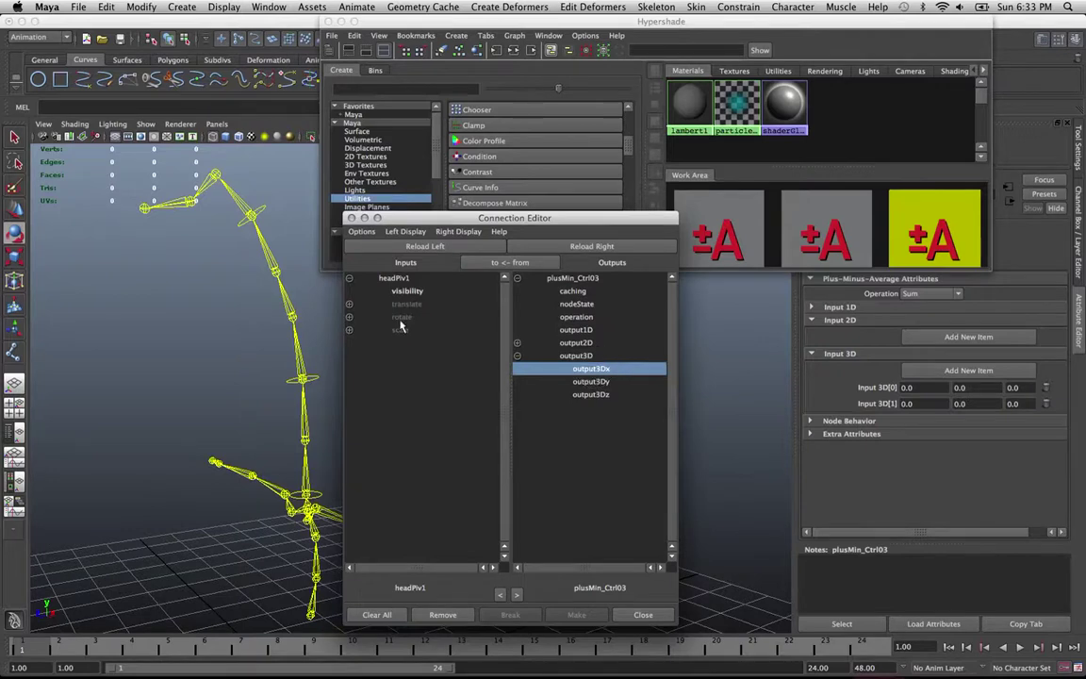
{"action": "left_click", "coordinate": [349, 317]}
{"action": "left_click", "coordinate": [420, 330]}
{"action": "left_click", "coordinate": [584, 381]}
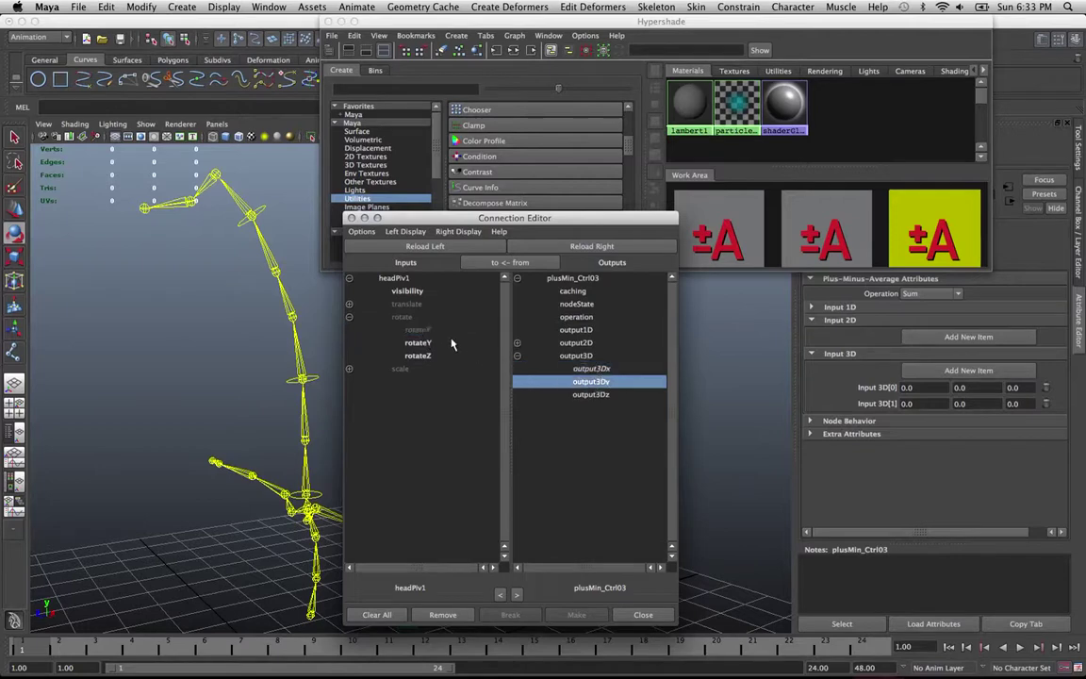
{"action": "left_click", "coordinate": [431, 344]}
{"action": "left_click", "coordinate": [591, 394]}
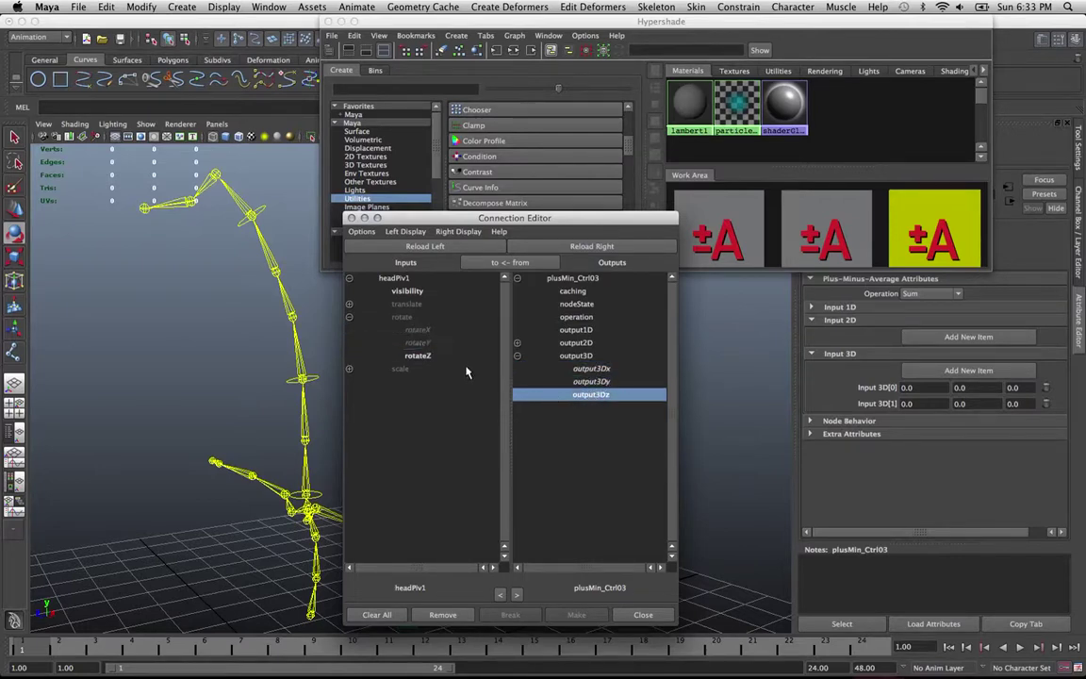
{"action": "left_click", "coordinate": [430, 357]}
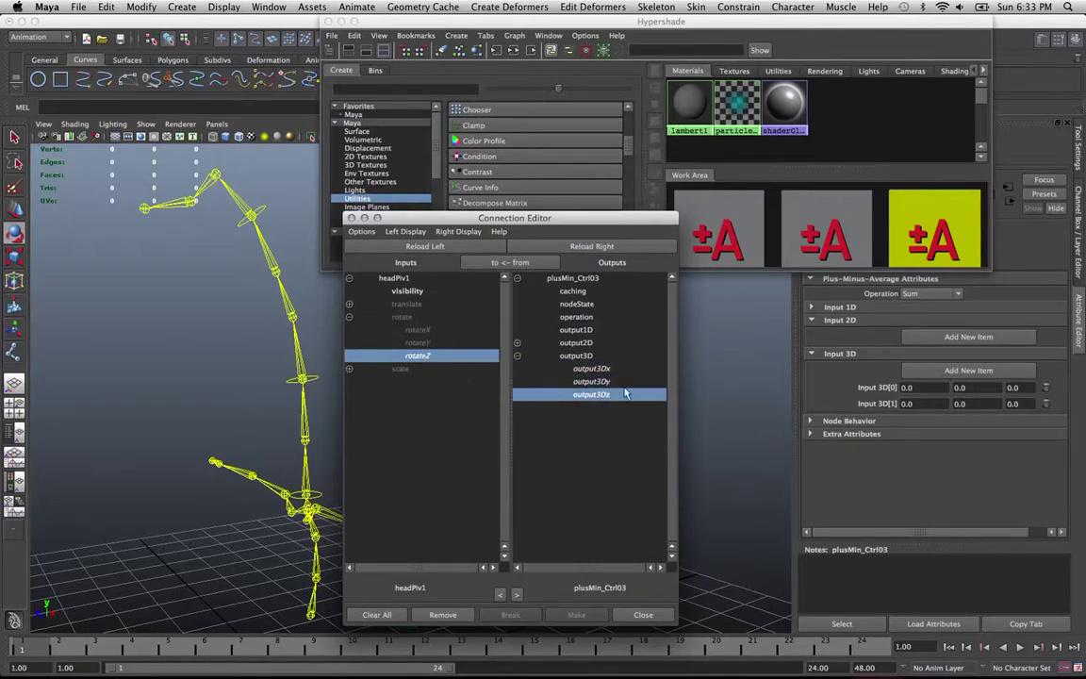
Load the control circle at the head pivot as the connection source for plusMin_Ctrl03, with the direction set to from -> to.
{"action": "left_click", "coordinate": [244, 191]}
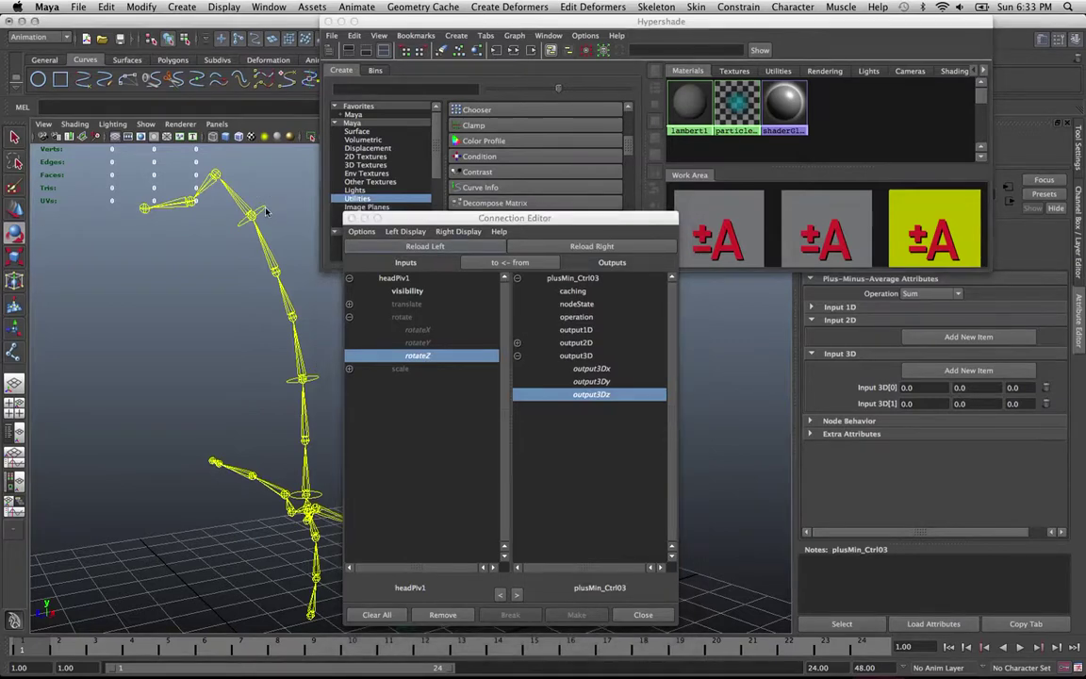
{"action": "left_click", "coordinate": [401, 246]}
{"action": "left_click", "coordinate": [460, 263]}
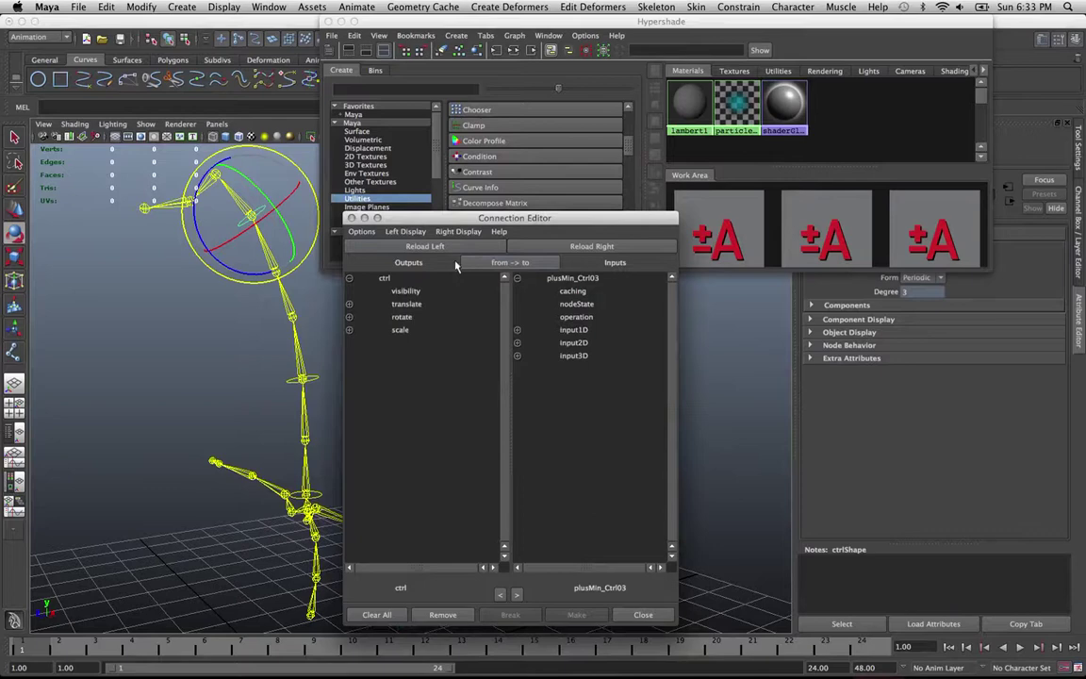
{"action": "left_click", "coordinate": [349, 317]}
Connect the head control's rotateX, rotateY and rotateZ to input3Dx, input3Dy and input3Dz of plusMin_Ctrl03's input3D[0].
{"action": "left_click", "coordinate": [420, 330]}
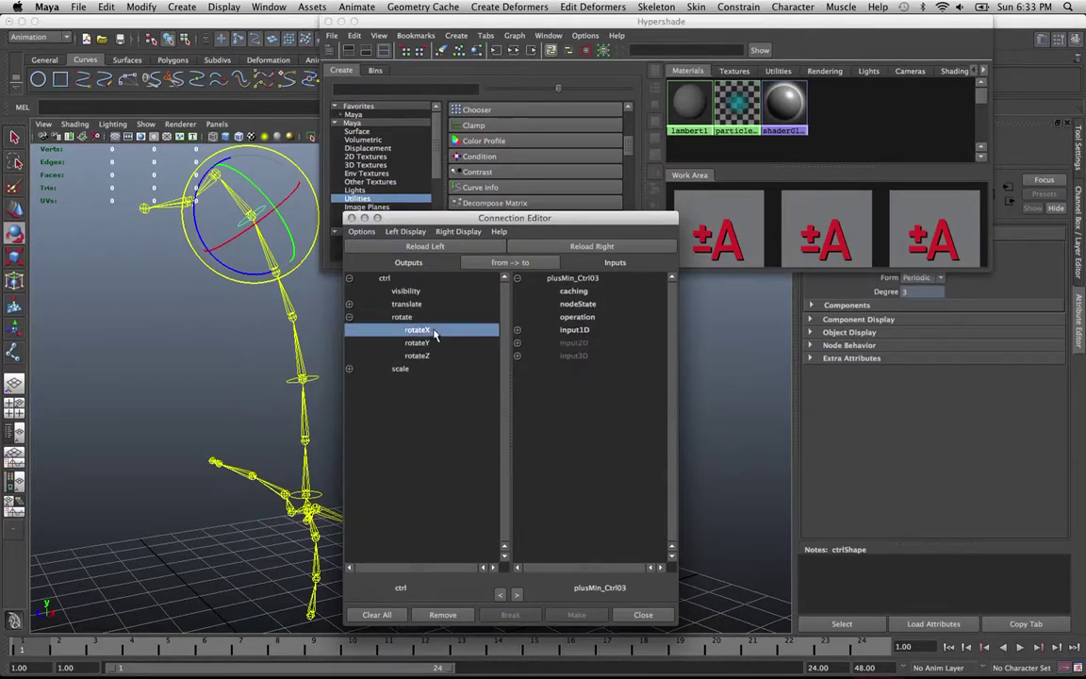
{"action": "left_click", "coordinate": [516, 356]}
{"action": "left_click", "coordinate": [517, 369]}
{"action": "left_click", "coordinate": [593, 382]}
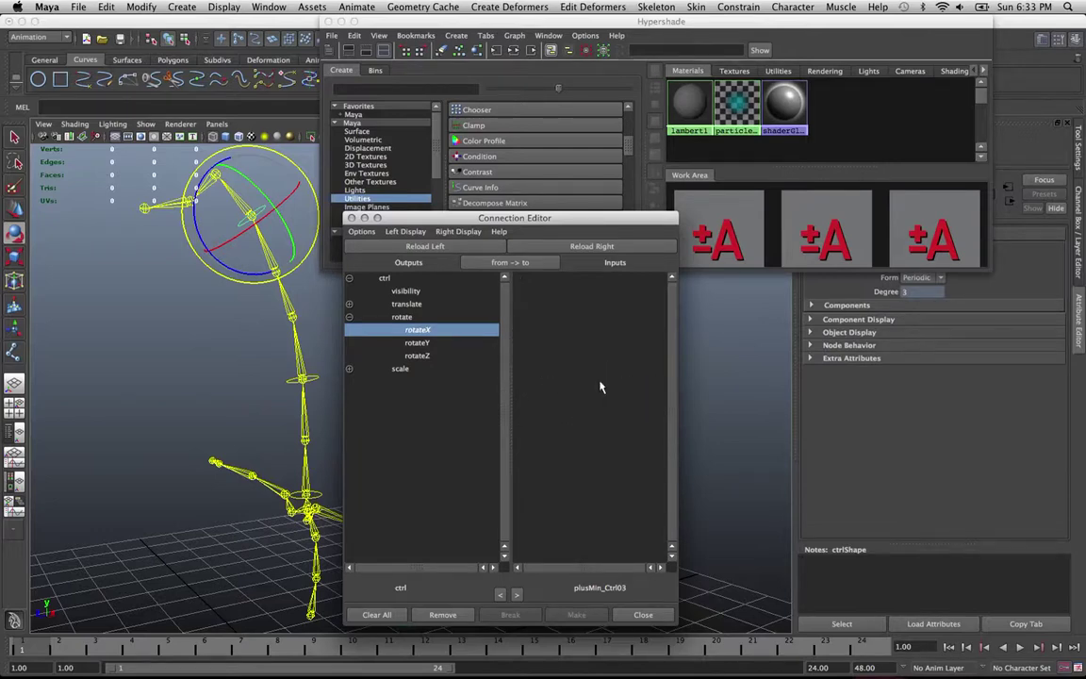
{"action": "left_click", "coordinate": [417, 342]}
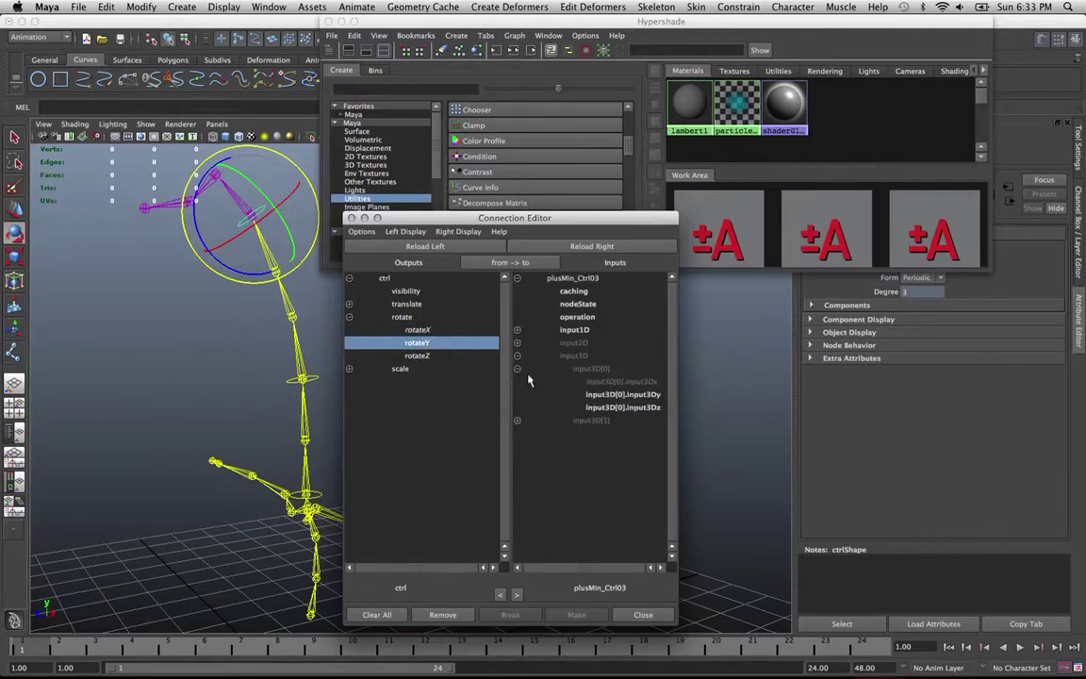
{"action": "left_click", "coordinate": [624, 395]}
{"action": "left_click", "coordinate": [422, 355]}
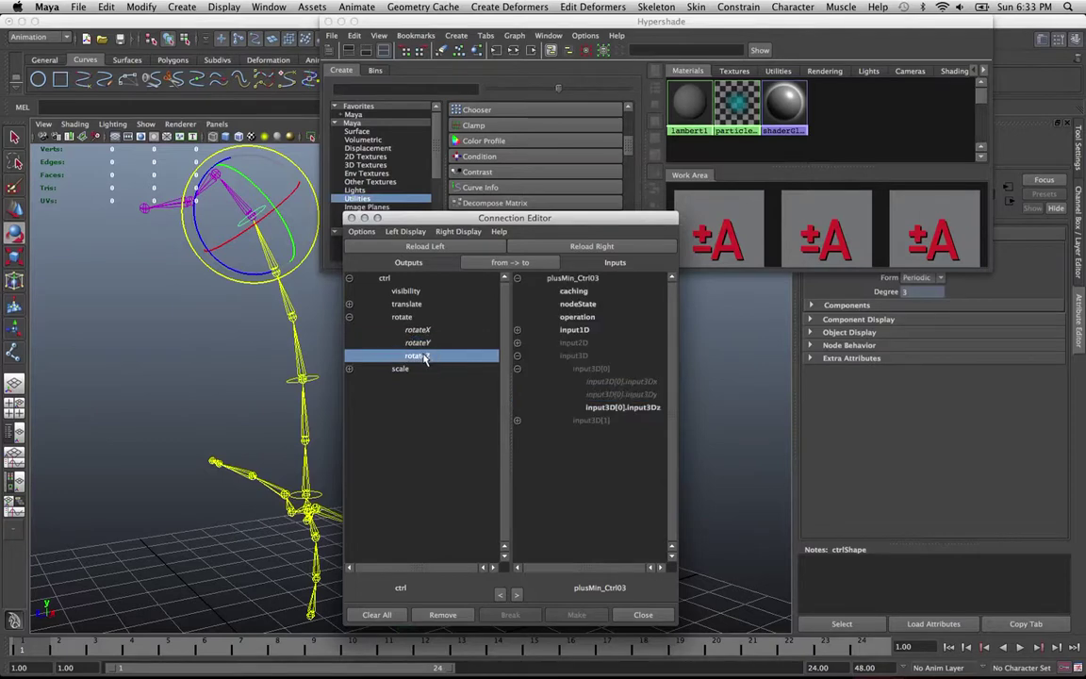
{"action": "left_click", "coordinate": [638, 407]}
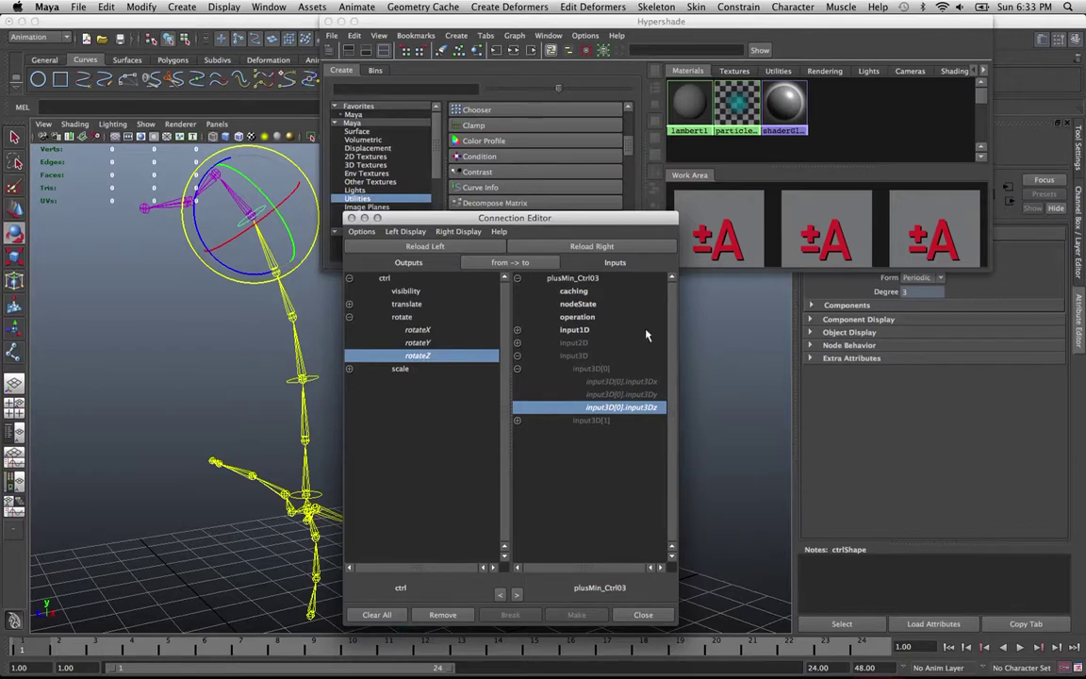
Move the Connection Editor clear of the skeleton and collapse the head control's rotate attributes.
{"action": "left_click_drag", "start_coordinate": [552, 216], "coordinate": [861, 206]}
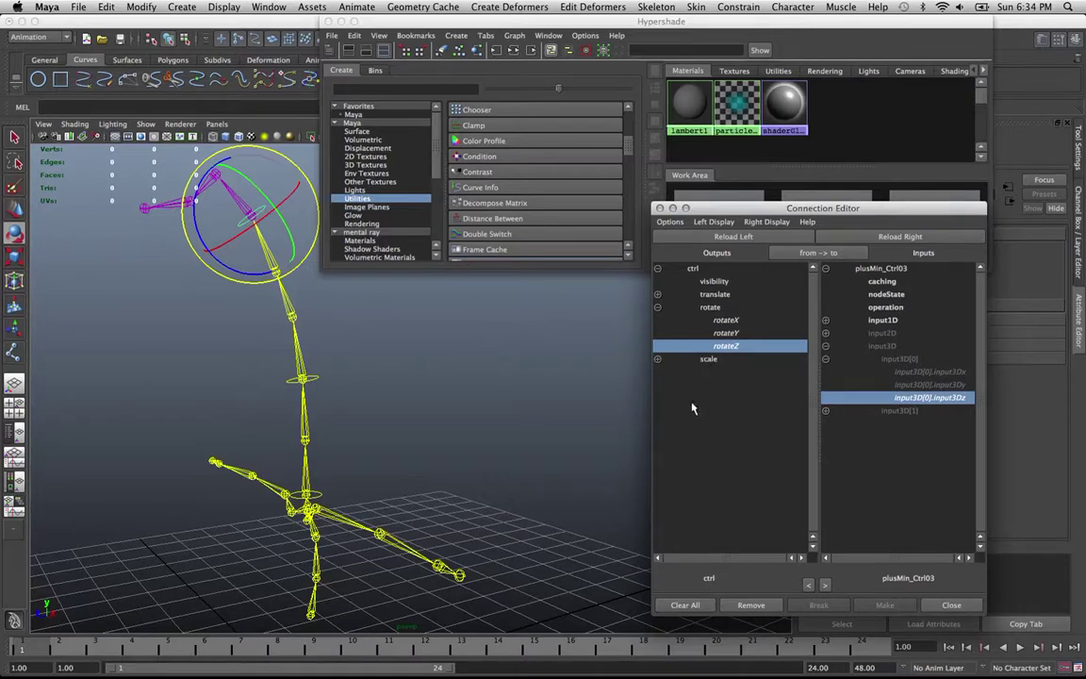
{"action": "left_click", "coordinate": [658, 308]}
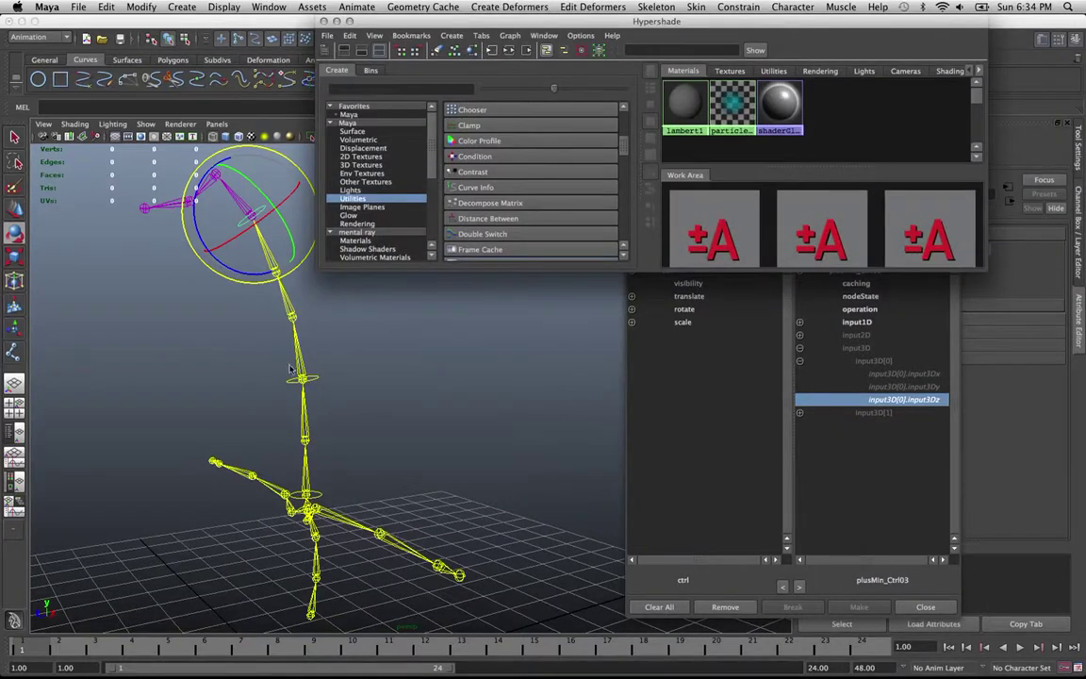
{"action": "left_click", "coordinate": [799, 234]}
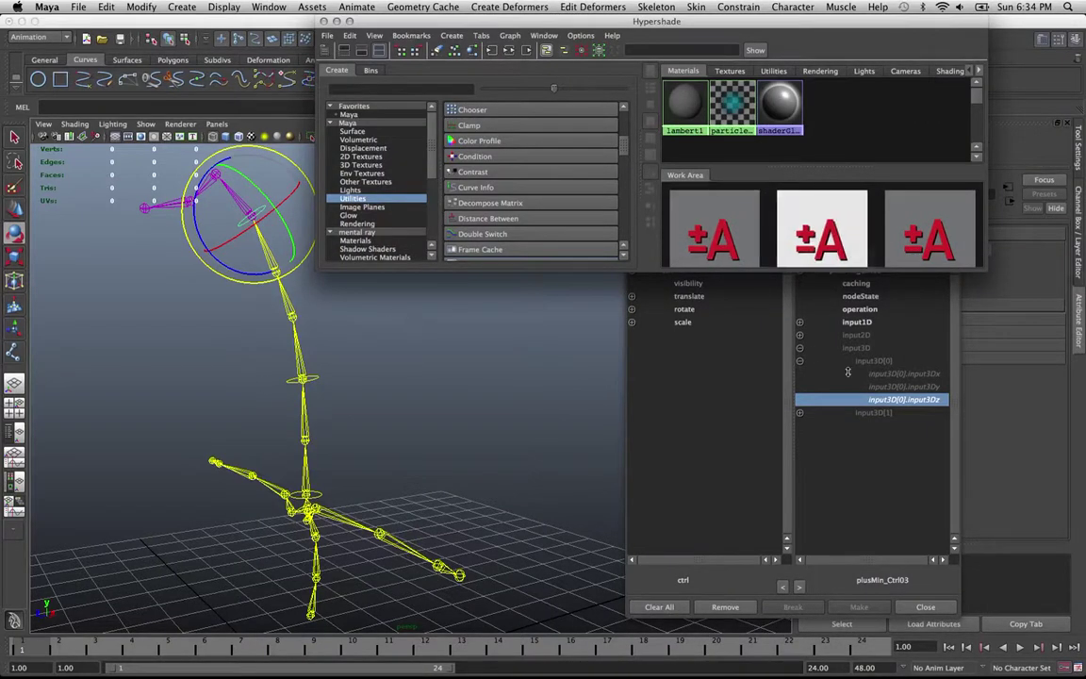
{"action": "left_click", "coordinate": [718, 574]}
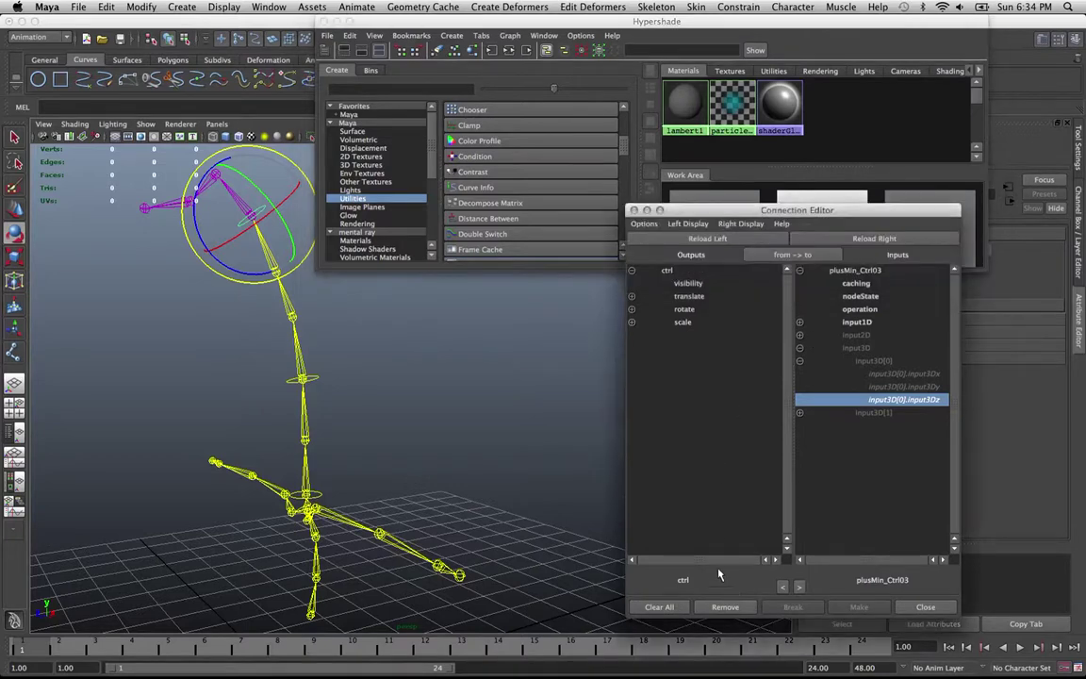
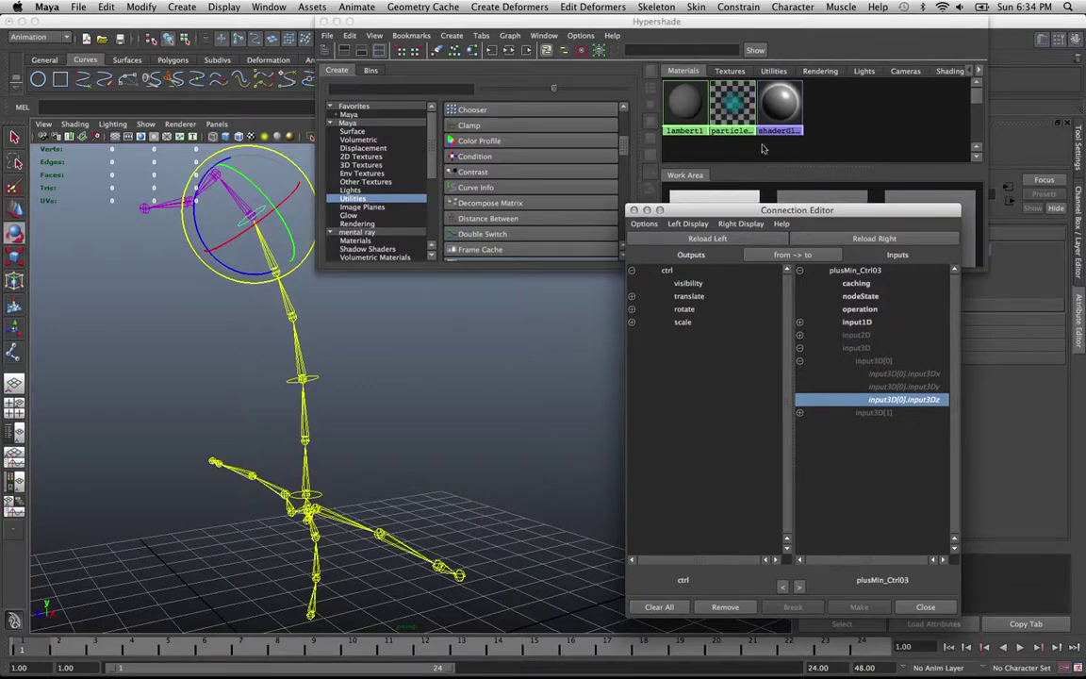
{"action": "left_click", "coordinate": [670, 49]}
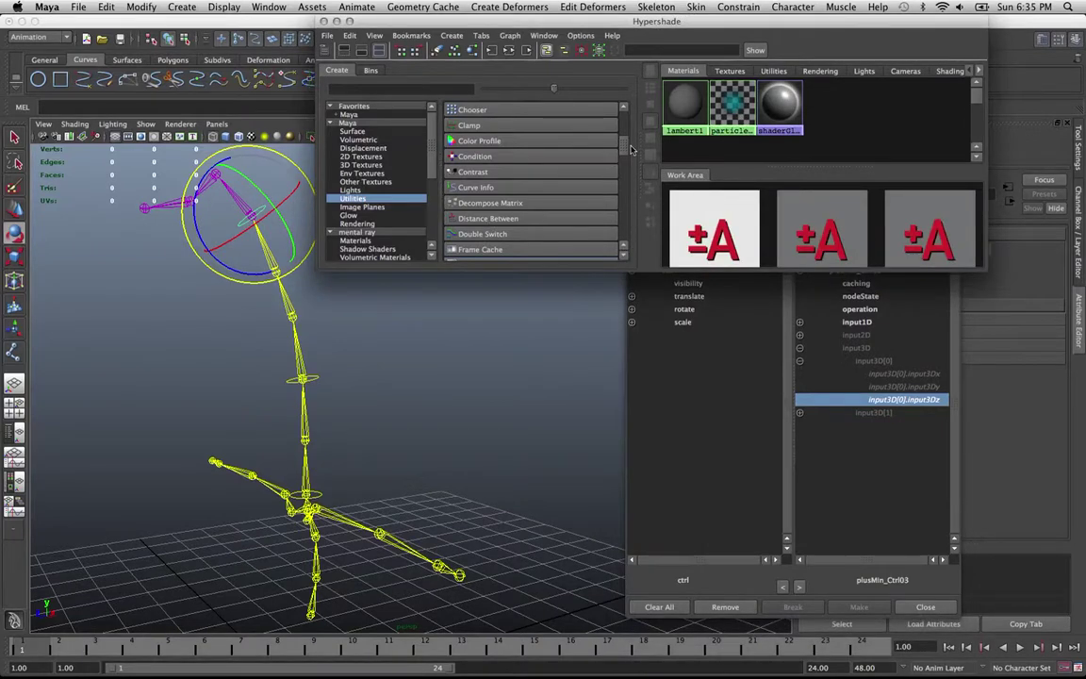
Create a Multiply Divide utility node in the Hypershade and arrange the windows so the node and its attributes are in view.
{"action": "scroll", "coordinate": [566, 151], "scroll_direction": "down", "scroll_amount": 5}
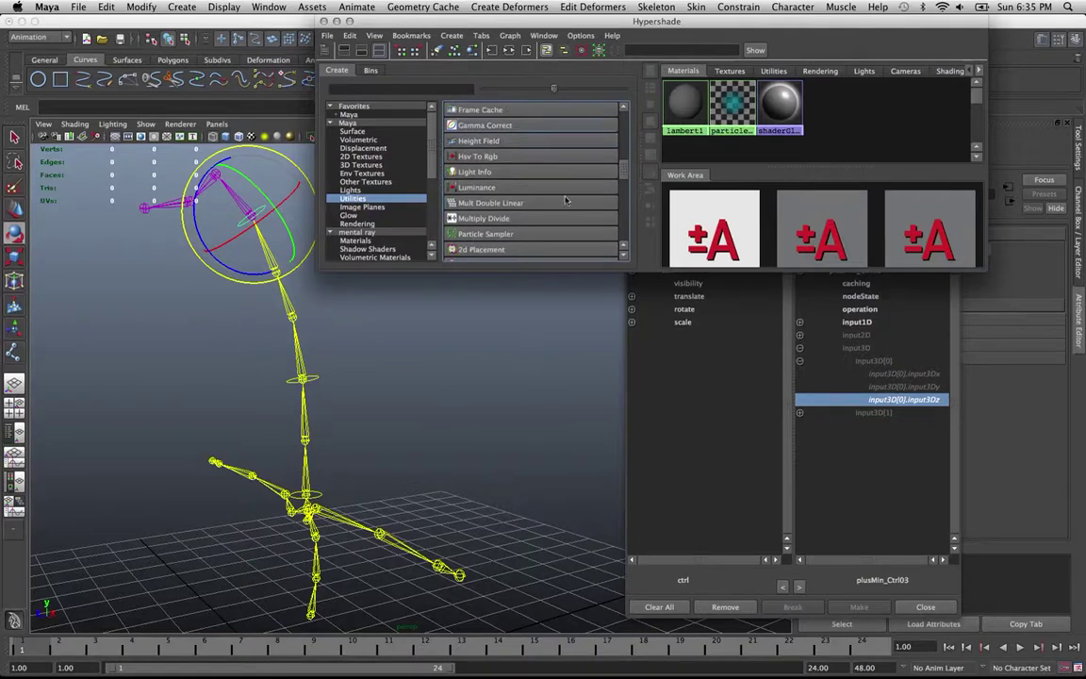
{"action": "left_click", "coordinate": [472, 219]}
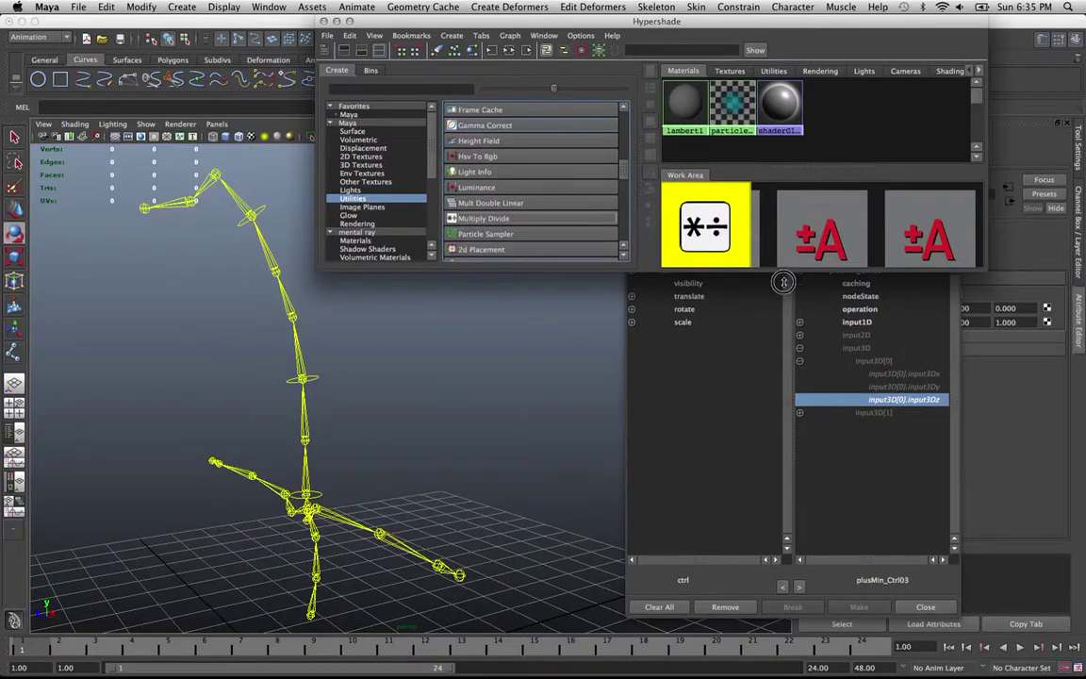
{"action": "left_click_drag", "start_coordinate": [785, 273], "coordinate": [775, 380]}
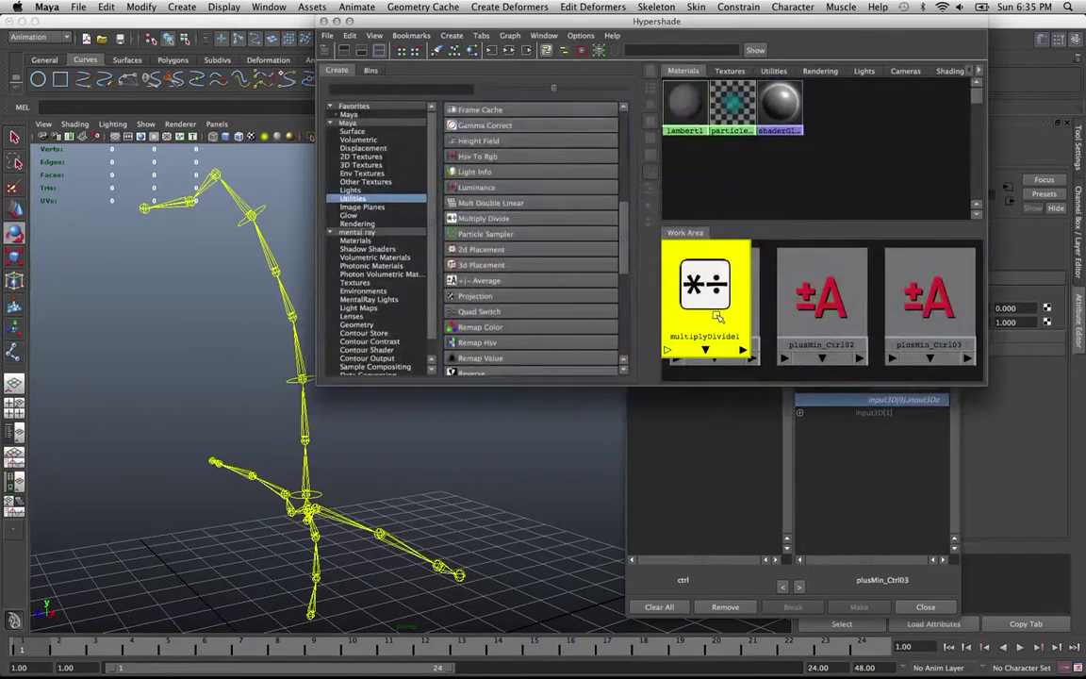
{"action": "left_click_drag", "start_coordinate": [799, 28], "coordinate": [589, 48]}
{"action": "left_click_drag", "start_coordinate": [834, 222], "coordinate": [685, 290]}
Rename the new Multiply Divide node as neckCtrl01_mDiv and move the Connection Editor off the node.
{"action": "left_click", "coordinate": [963, 200]}
{"action": "left_click_drag", "start_coordinate": [963, 201], "coordinate": [812, 193]}
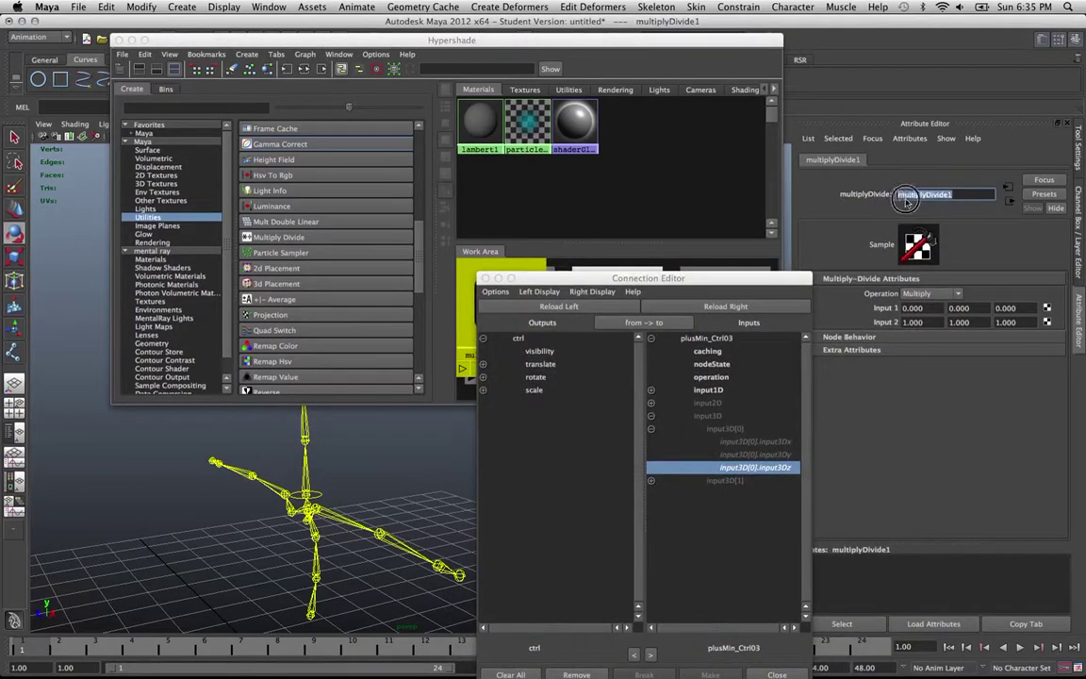
{"action": "type", "text": "mDiv"}
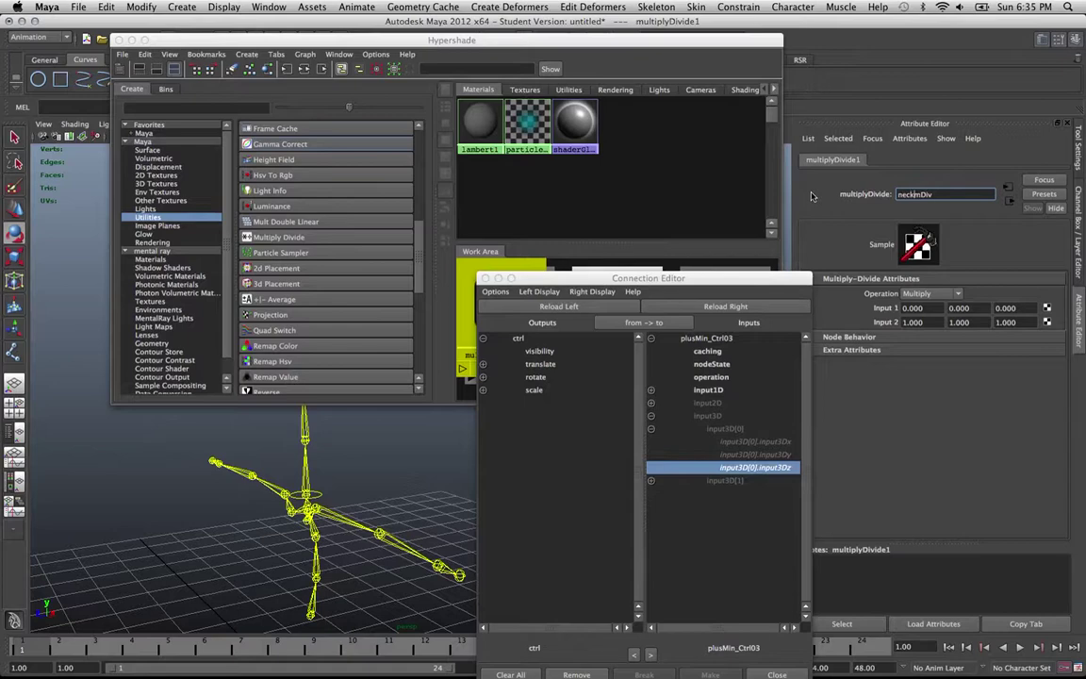
{"action": "type", "text": "Ctrl03_"}
{"action": "key", "text": "Return"}
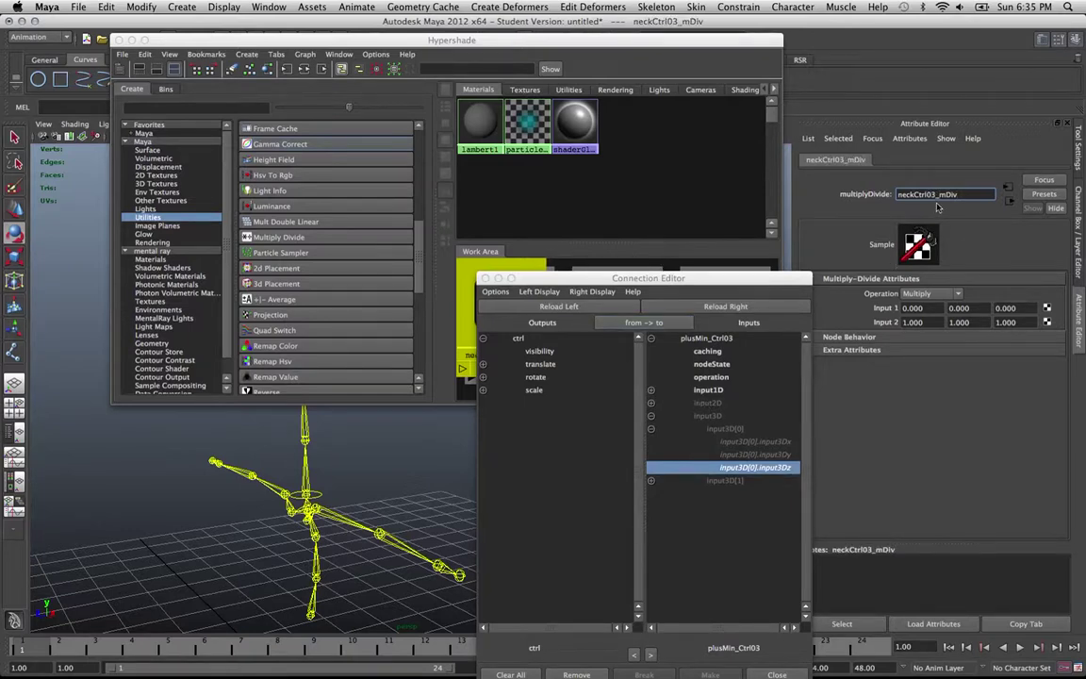
{"action": "key", "text": "BackSpace"}
{"action": "type", "text": "1"}
{"action": "left_click_drag", "start_coordinate": [545, 278], "coordinate": [498, 385]}
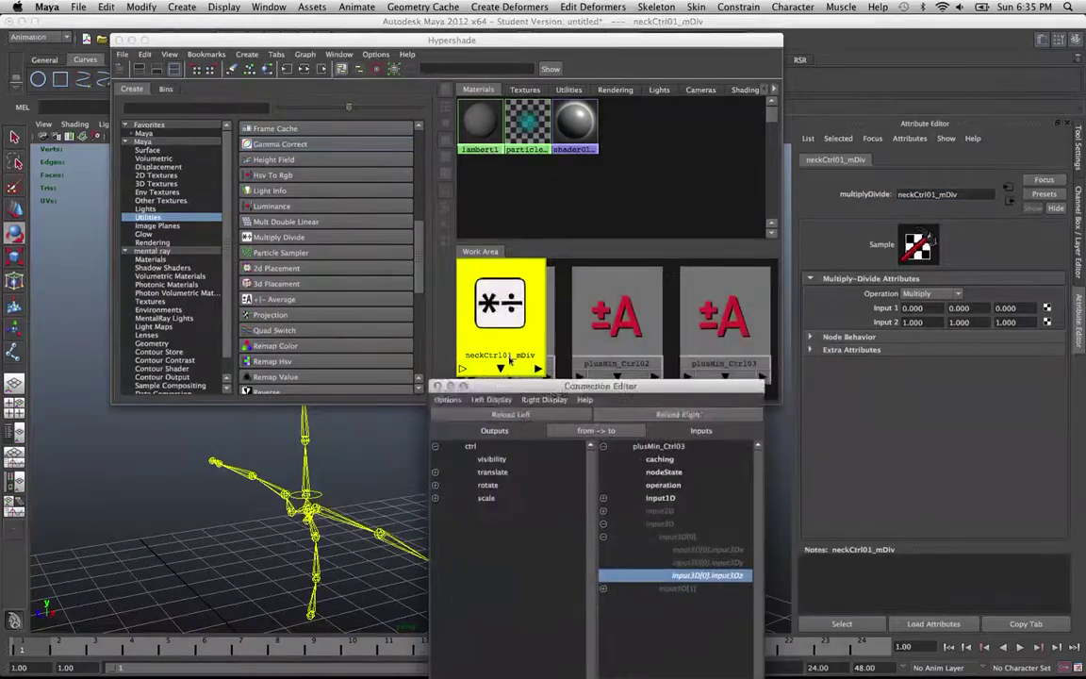
{"action": "left_click", "coordinate": [528, 394]}
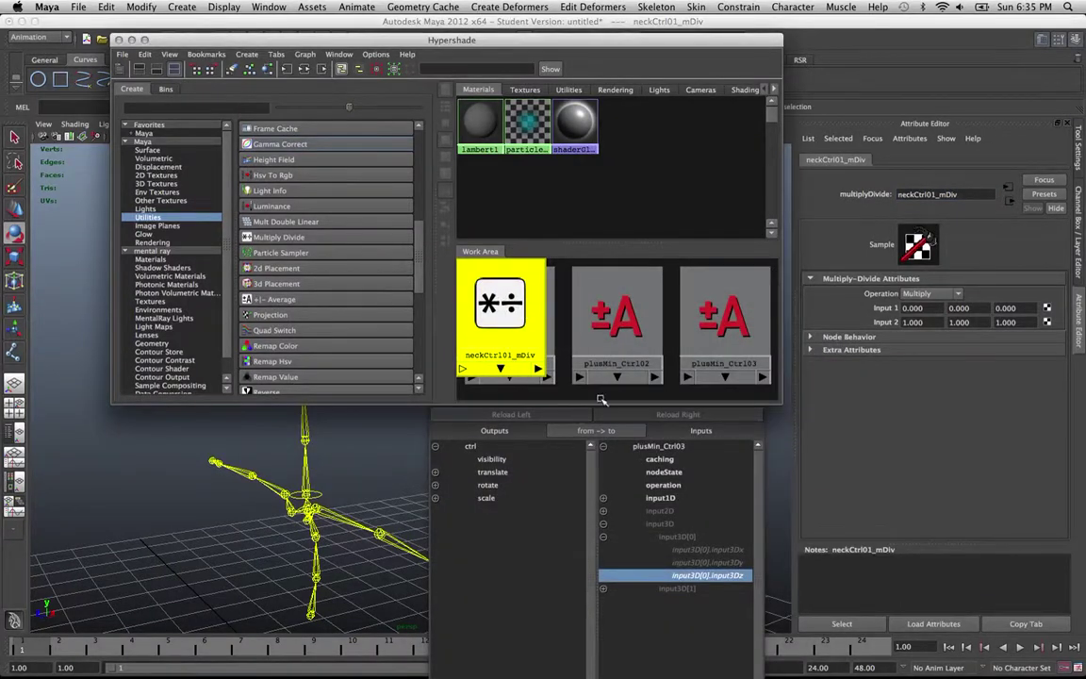
{"action": "key", "text": "ctrl+d"}
{"action": "key", "text": "ctrl+d"}
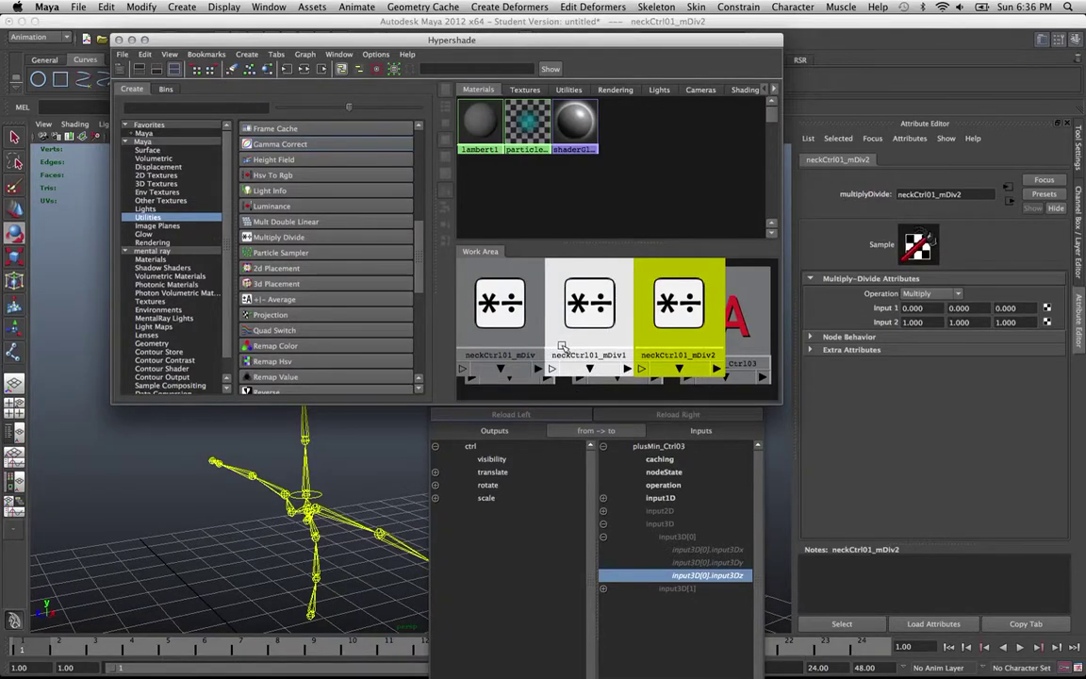
{"action": "key", "text": "Delete"}
{"action": "left_click", "coordinate": [585, 341]}
{"action": "key", "text": "Delete"}
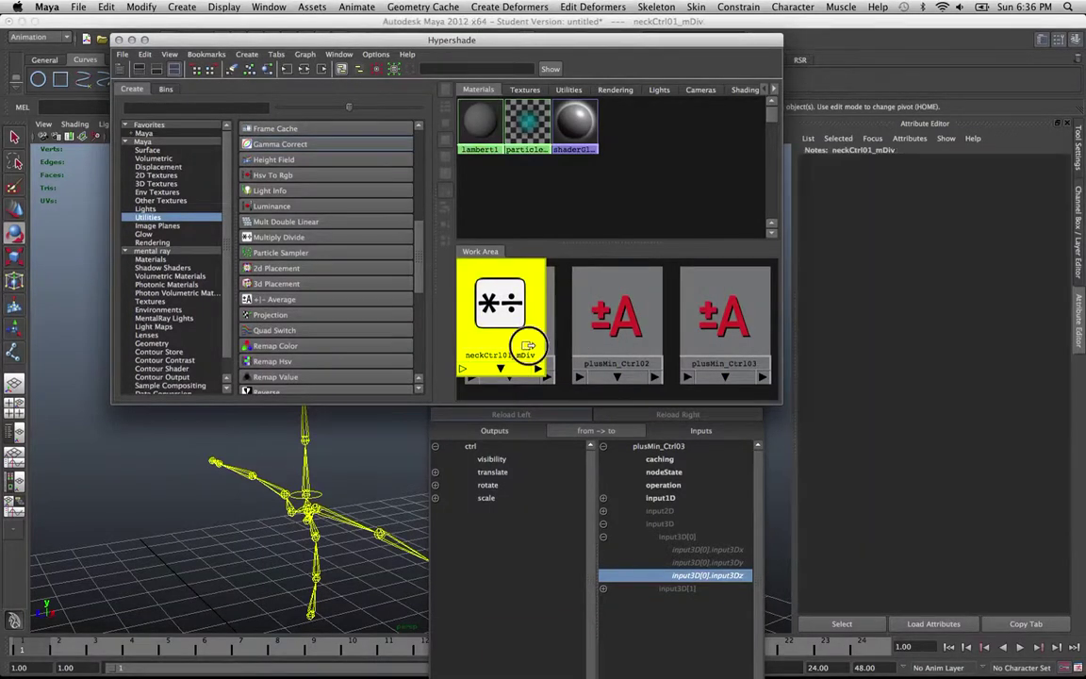
Rename the Multiply Divide node as neckCtrl_mDiv01 so that its name ends in the number.
{"action": "left_click", "coordinate": [483, 311]}
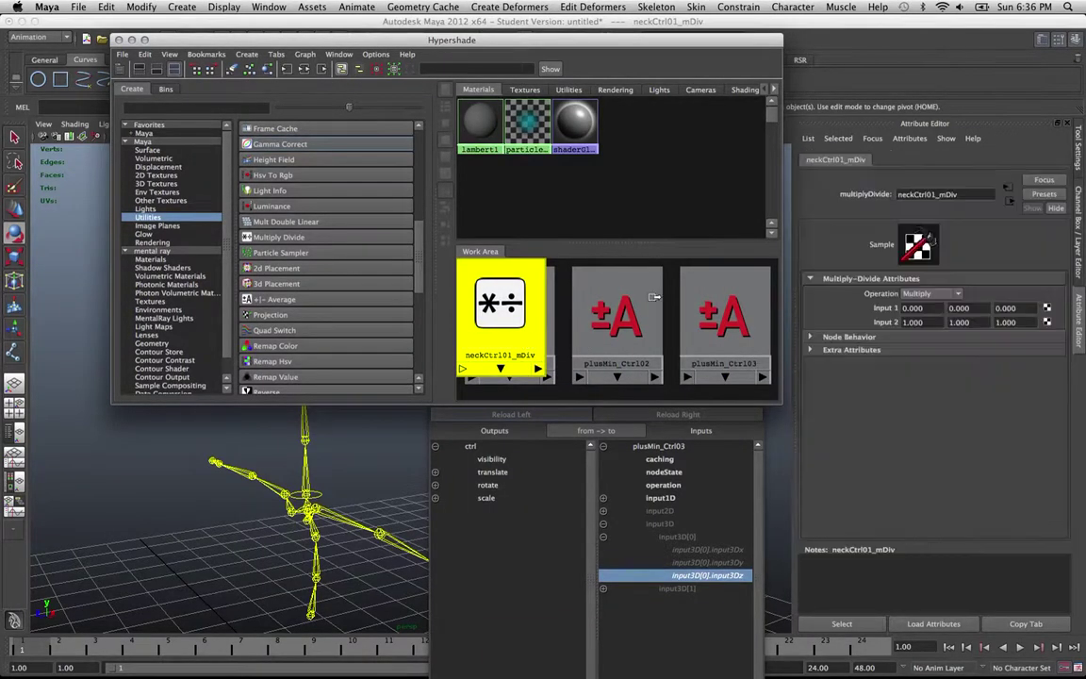
{"action": "left_click", "coordinate": [934, 194]}
{"action": "left_click", "coordinate": [931, 194]}
{"action": "key", "text": "BackSpace"}
{"action": "key", "text": "BackSpace"}
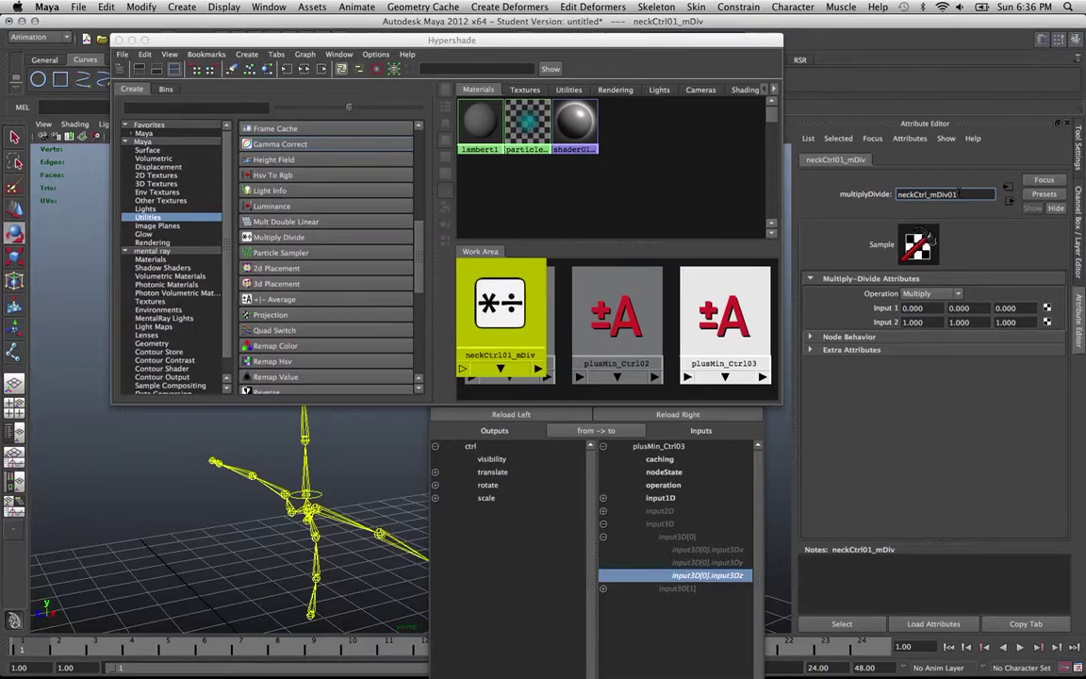
{"action": "key", "text": "Return"}
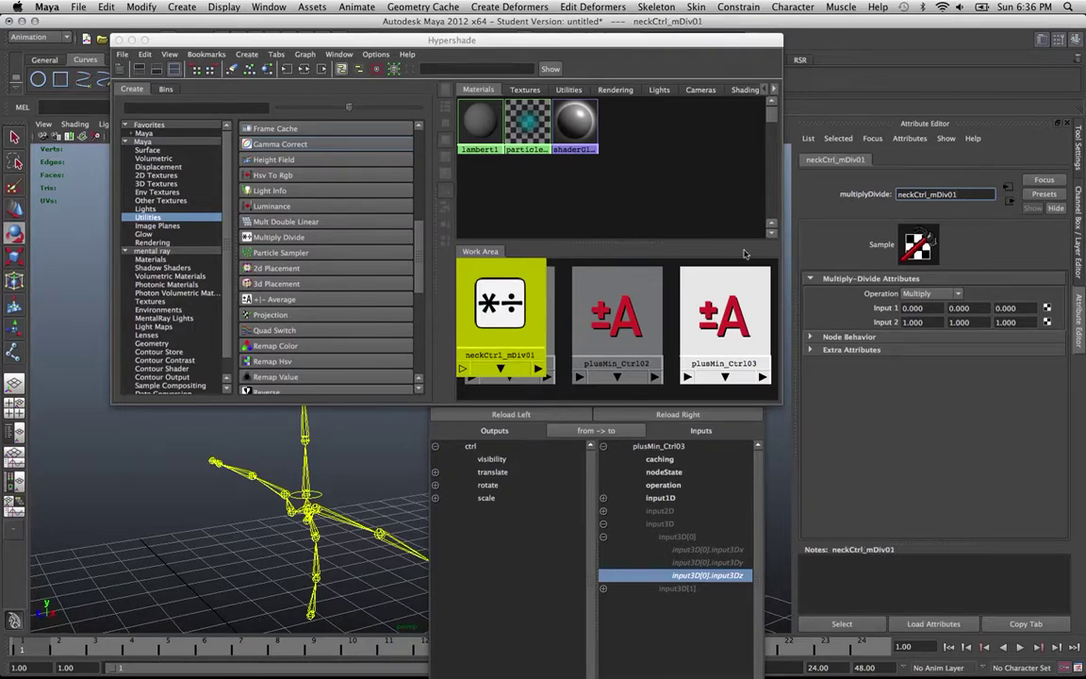
Duplicate the neckCtrl_mDiv01 node twice.
{"action": "left_click", "coordinate": [504, 303]}
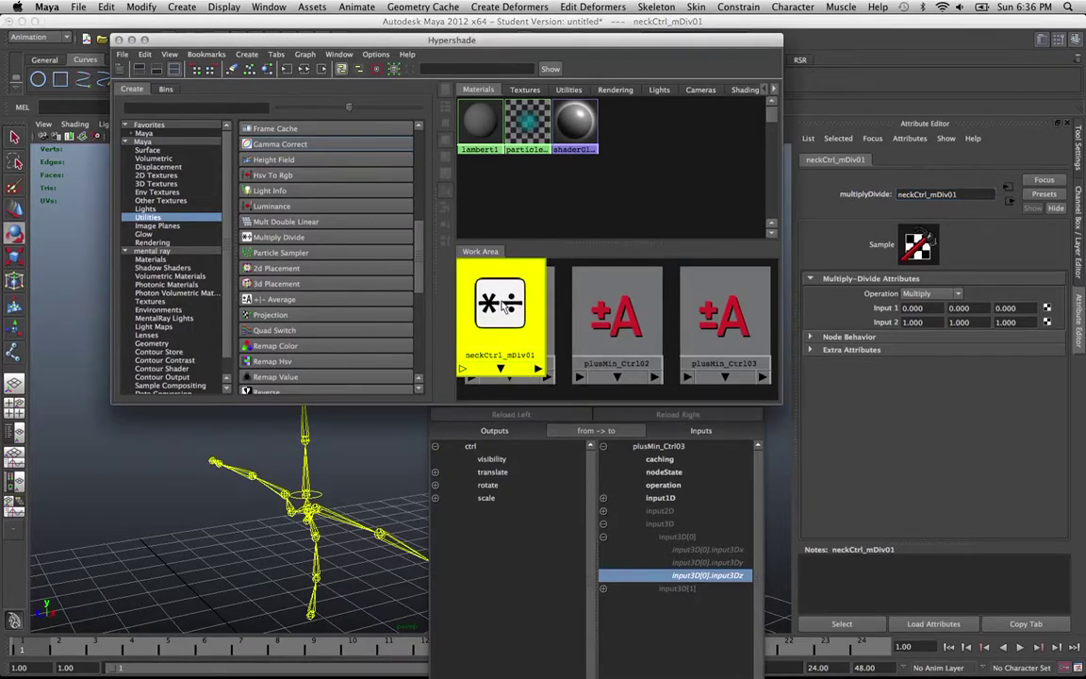
{"action": "key", "text": "ctrl+d"}
{"action": "key", "text": "ctrl+d"}
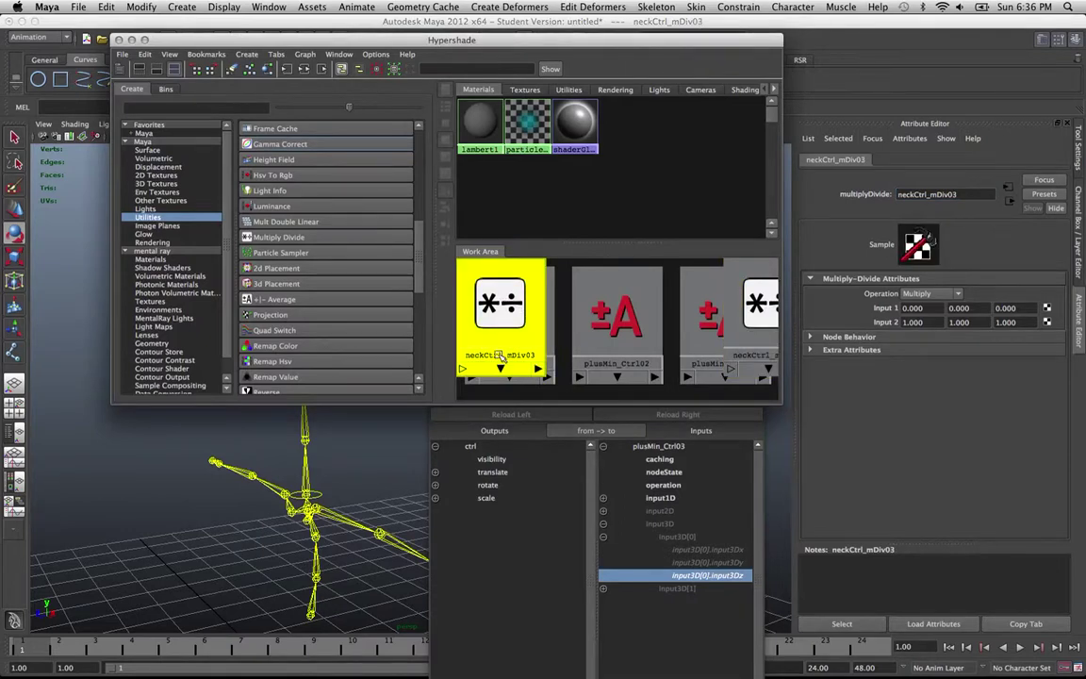
Spread neckCtrl_mDiv01, neckCtrl_mDiv02 and neckCtrl_mDiv03 apart in the Work Area so each node can be picked.
{"action": "left_click_drag", "start_coordinate": [490, 311], "coordinate": [622, 334]}
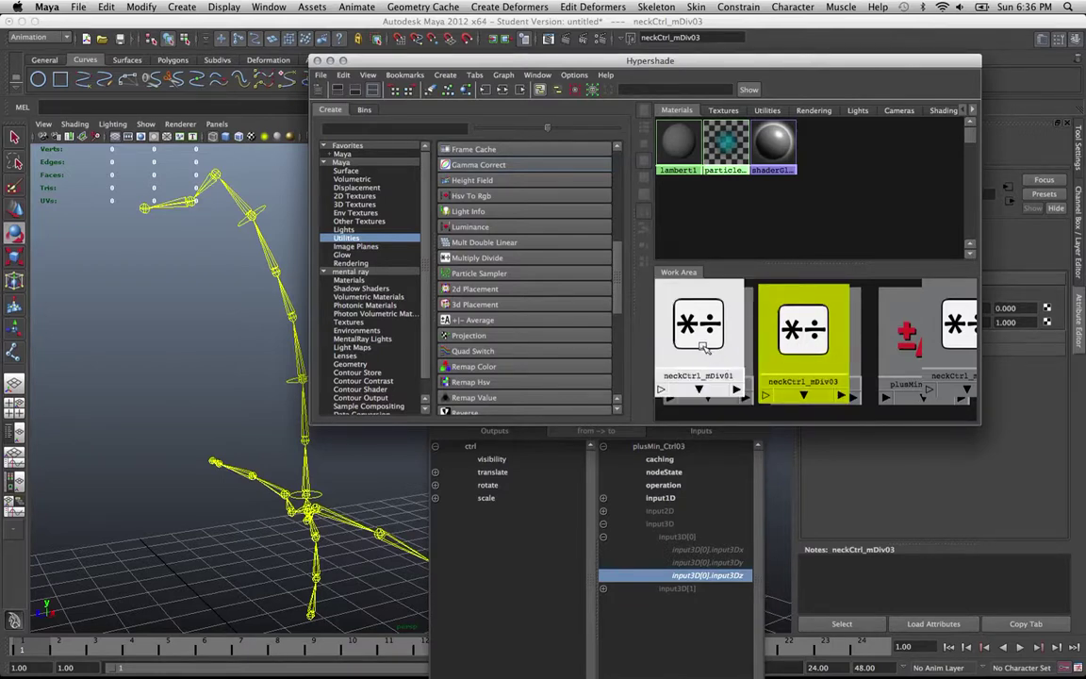
{"action": "mouse_move", "coordinate": [702, 347]}
{"action": "left_mouse_down"}
{"action": "mouse_move", "coordinate": [853, 375]}
{"action": "mouse_move", "coordinate": [691, 354]}
{"action": "mouse_move", "coordinate": [707, 344]}
{"action": "left_mouse_up"}
{"action": "left_click", "coordinate": [813, 375]}
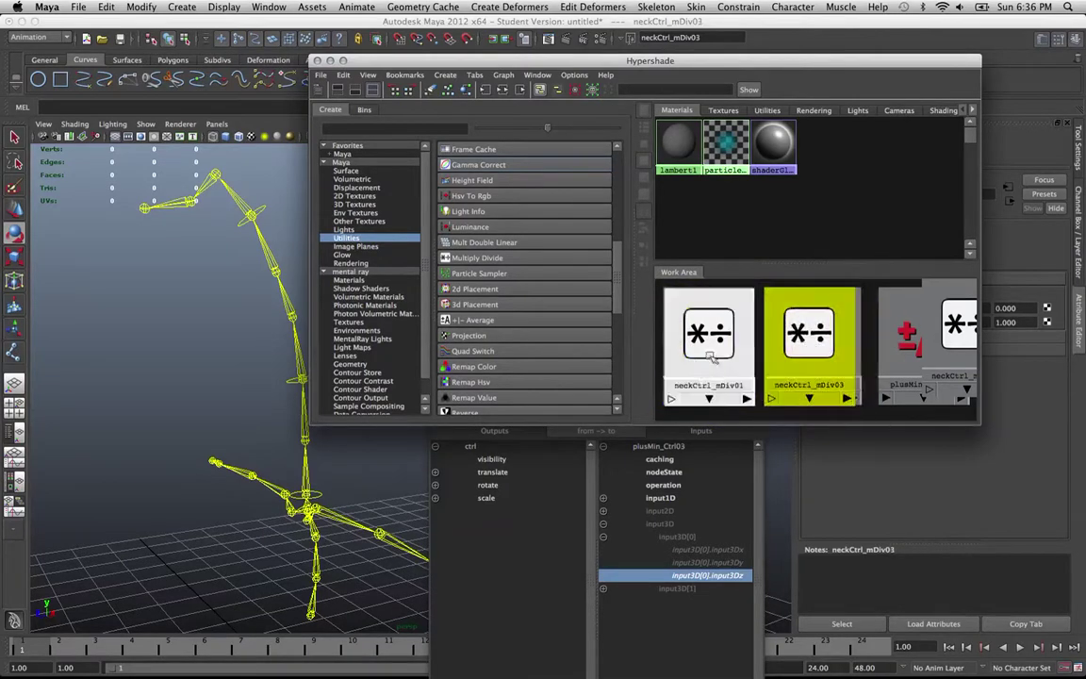
{"action": "left_click_drag", "start_coordinate": [714, 354], "coordinate": [912, 426]}
{"action": "left_click", "coordinate": [787, 332]}
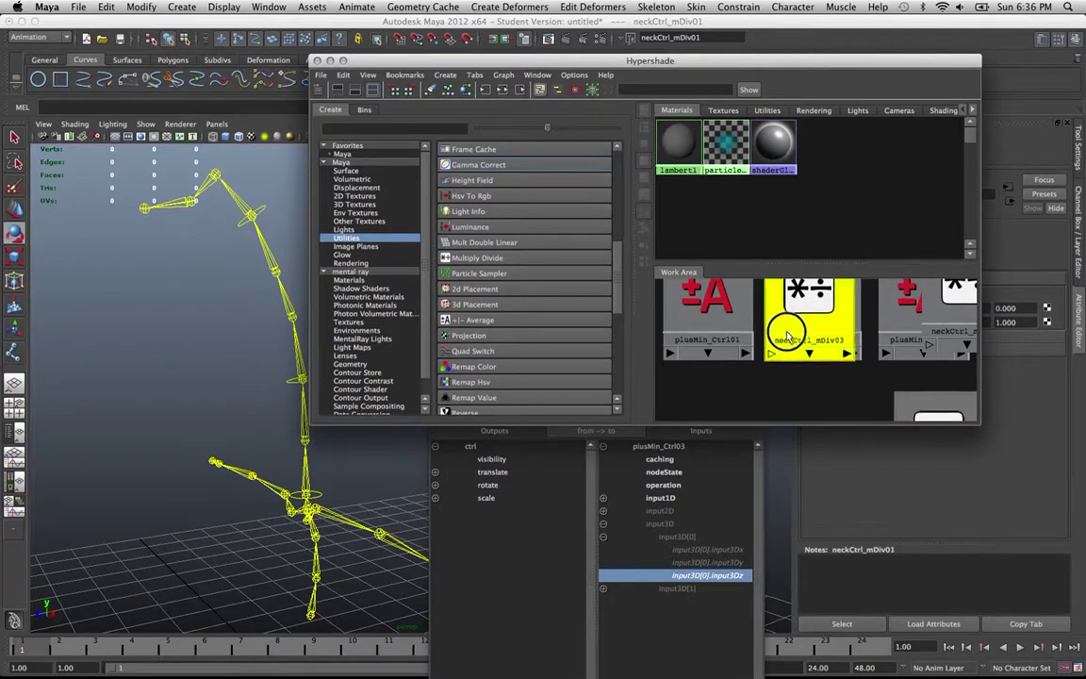
{"action": "left_click_drag", "start_coordinate": [787, 332], "coordinate": [734, 365]}
{"action": "left_click_drag", "start_coordinate": [964, 340], "coordinate": [864, 342]}
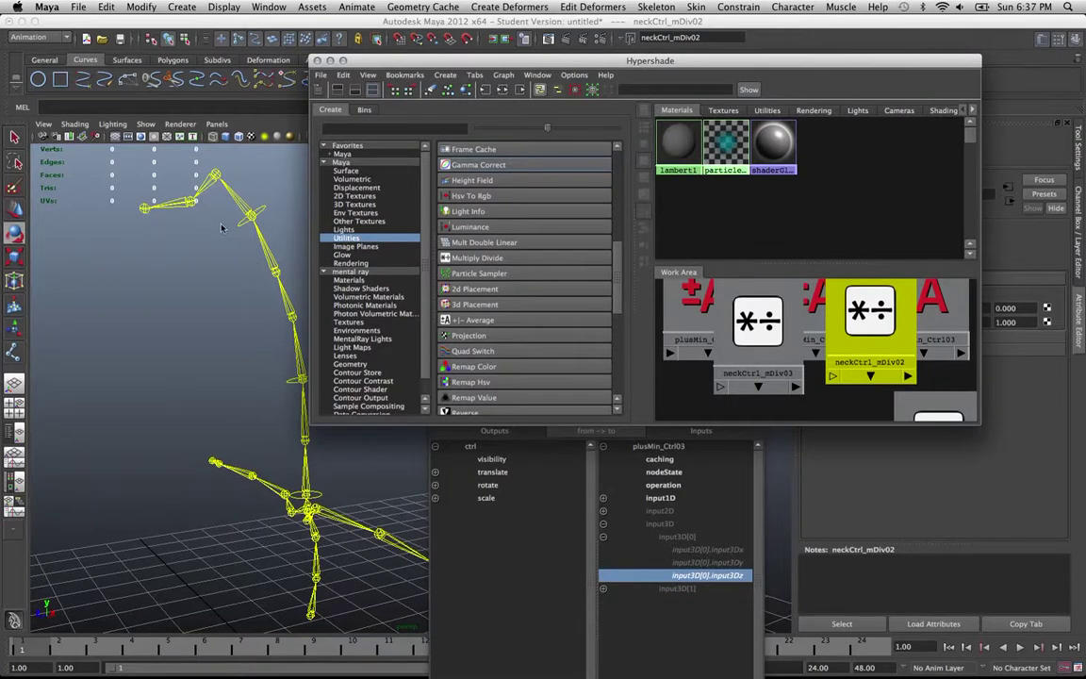
Load the control circle at the head pivot as the source in the Connection Editor.
{"action": "left_click", "coordinate": [738, 325]}
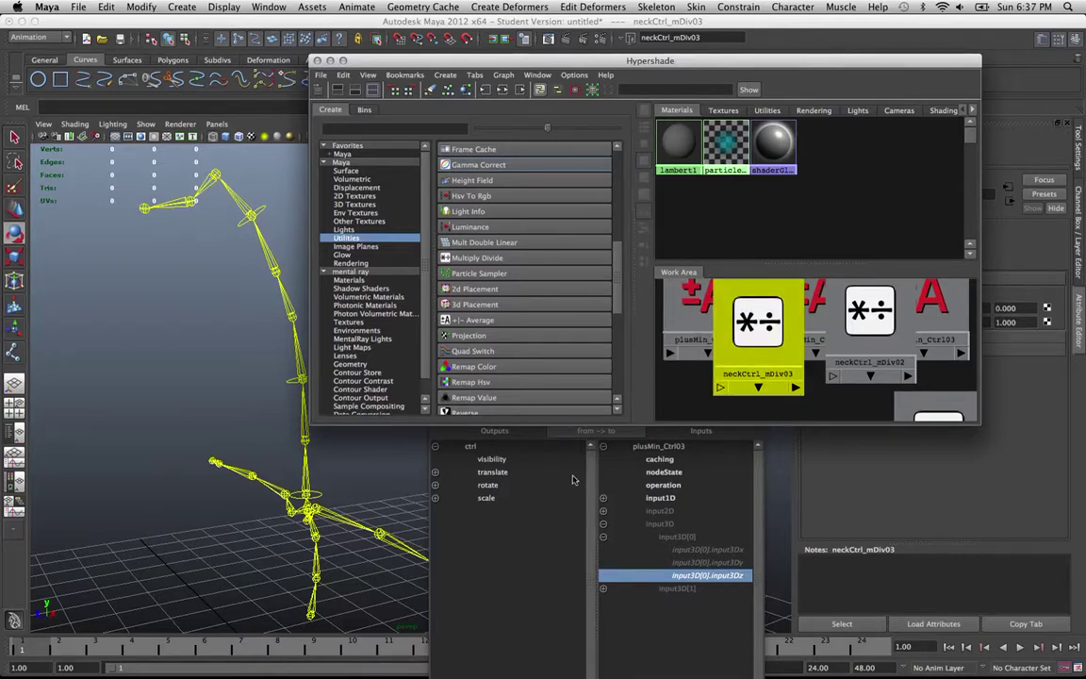
{"action": "left_click", "coordinate": [500, 458]}
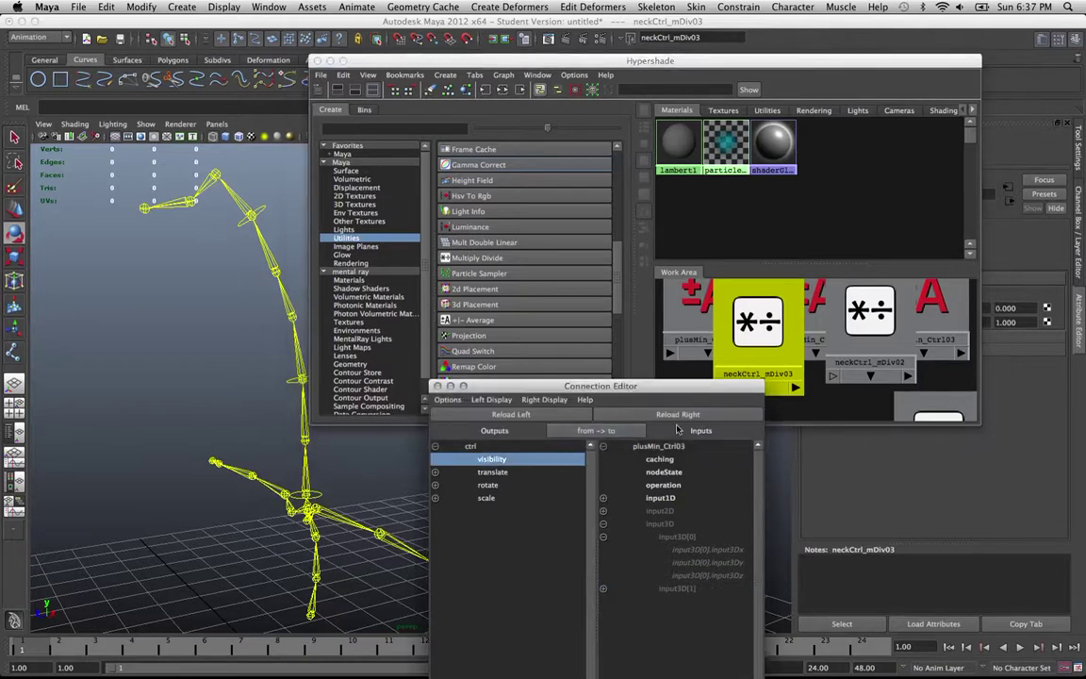
{"action": "left_click", "coordinate": [735, 375]}
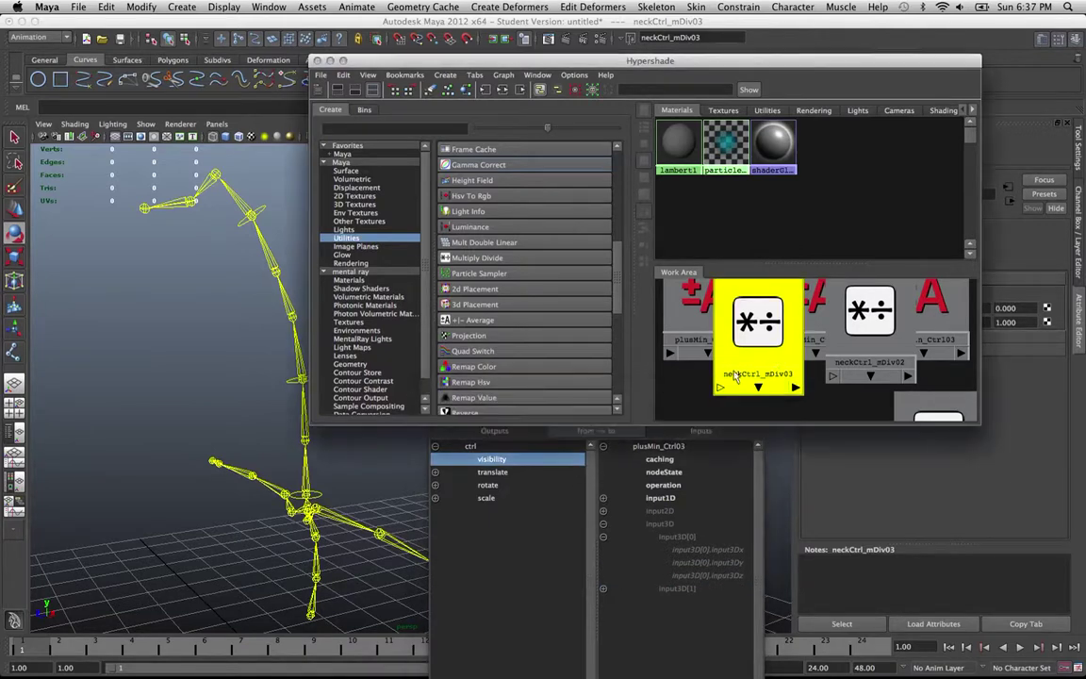
{"action": "left_click", "coordinate": [495, 443]}
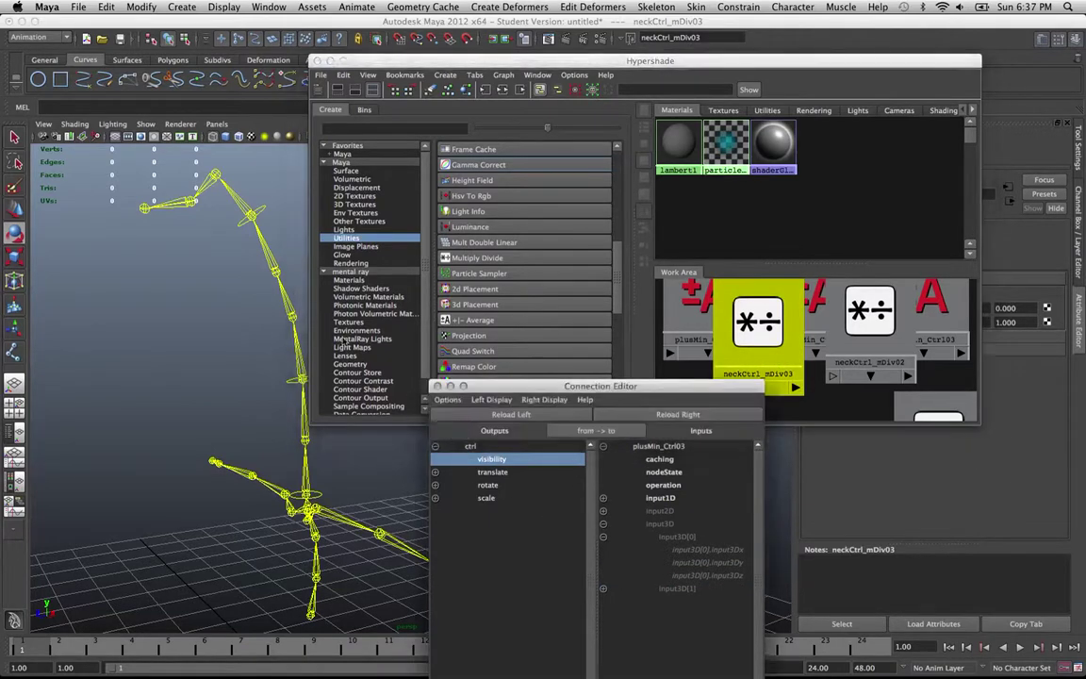
{"action": "left_click", "coordinate": [243, 226]}
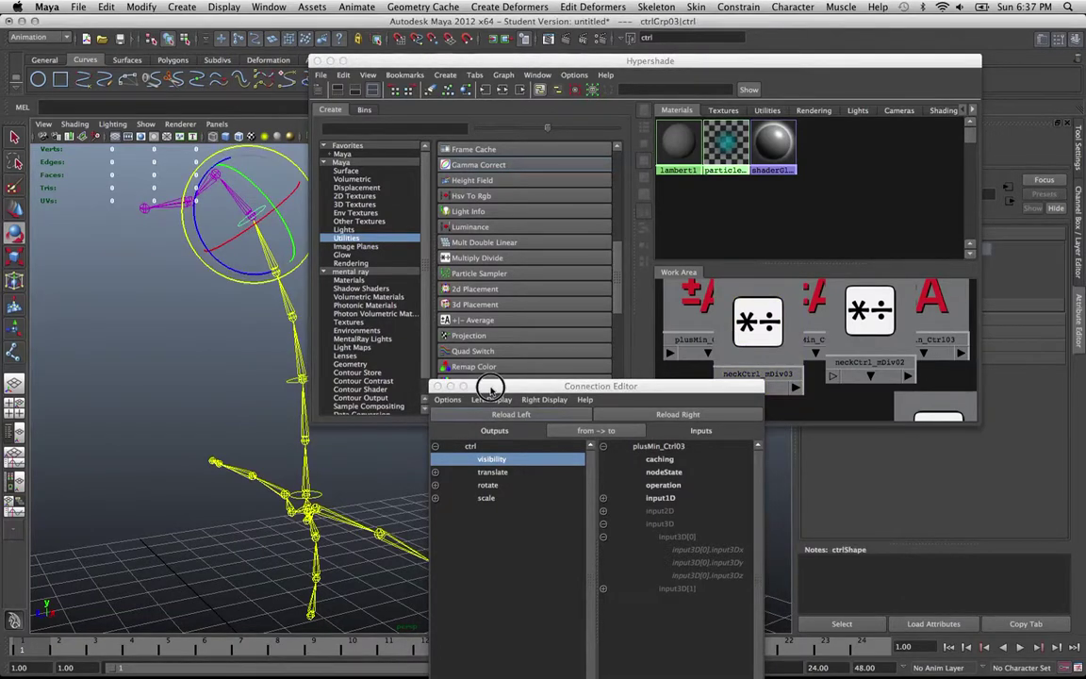
{"action": "left_click_drag", "start_coordinate": [484, 387], "coordinate": [333, 320]}
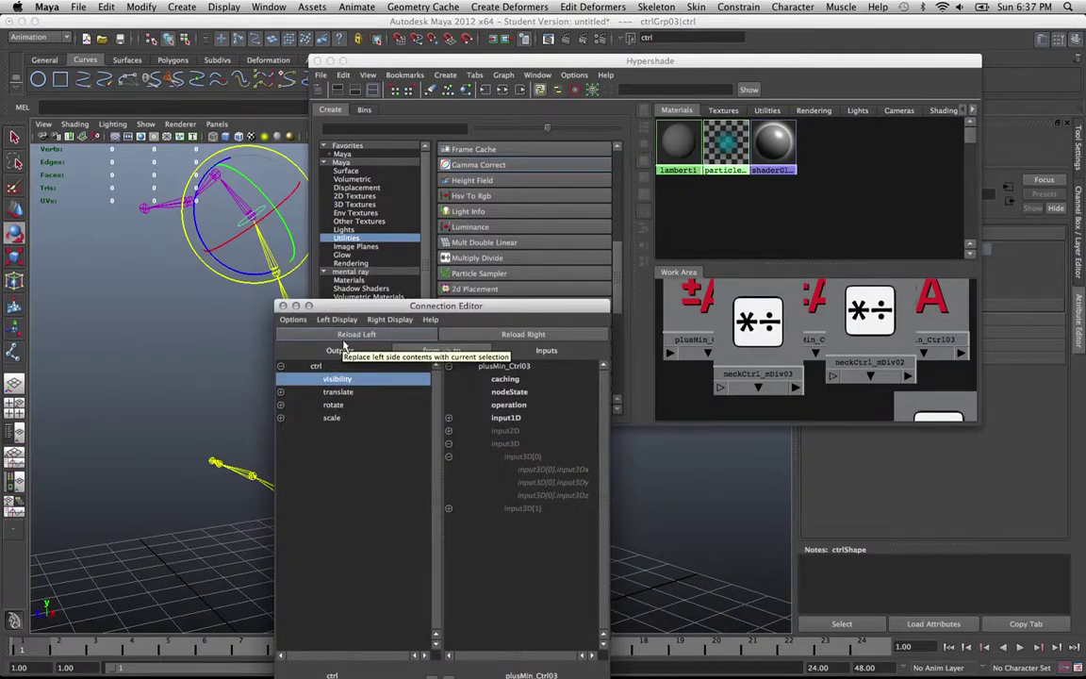
{"action": "left_click", "coordinate": [344, 335]}
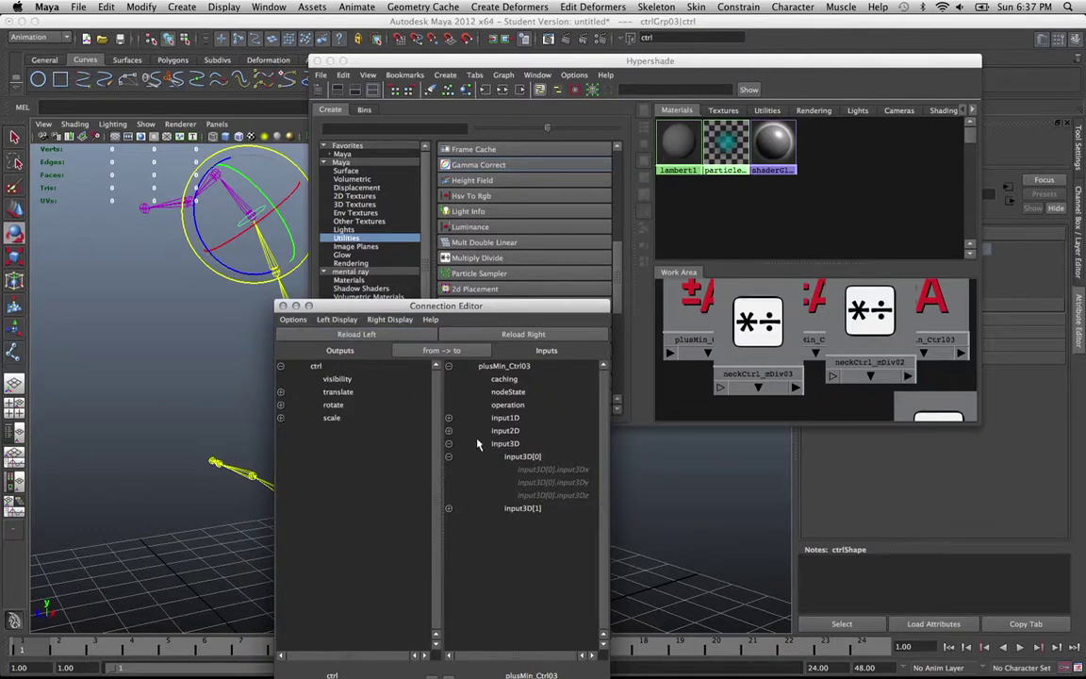
Load neckCtrl_mDiv03 as the connection destination and expand the head control's translate attributes.
{"action": "left_click", "coordinate": [754, 321]}
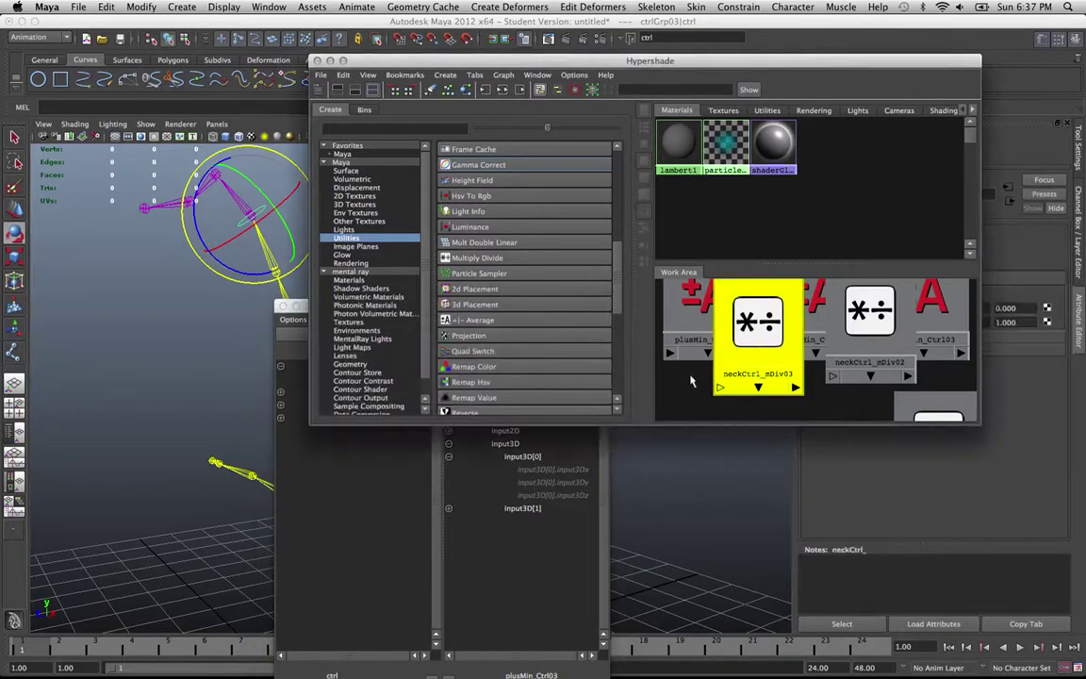
{"action": "left_click", "coordinate": [279, 355]}
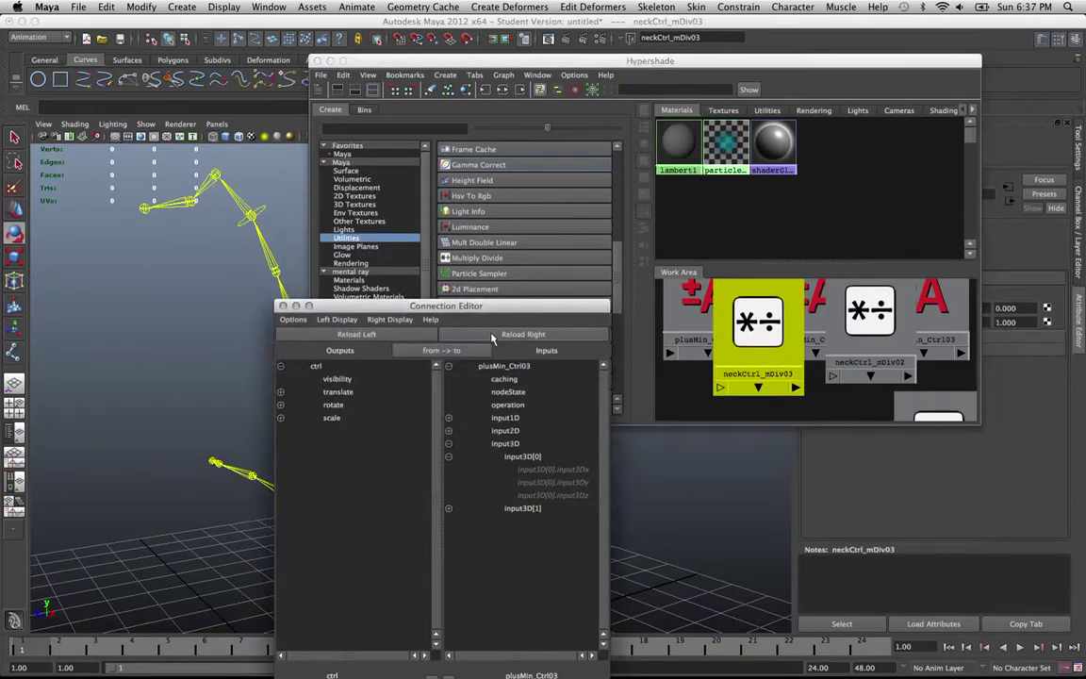
{"action": "left_click", "coordinate": [521, 335]}
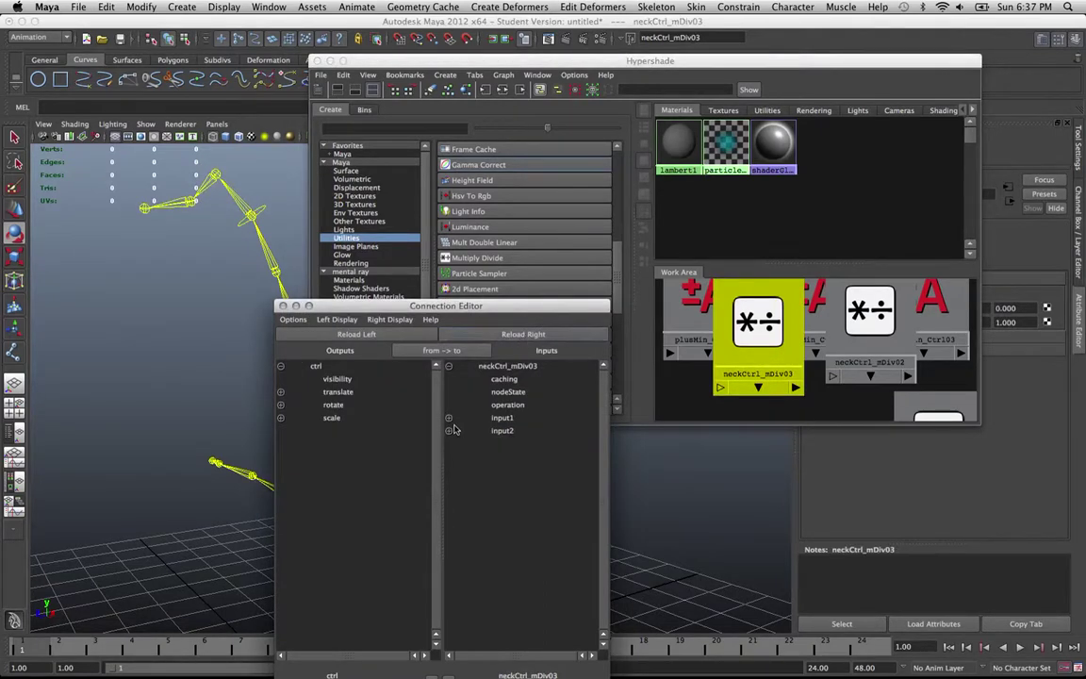
{"action": "left_click", "coordinate": [281, 393]}
Select the control circle at the head pivot and examine its translation axes with the Move tool.
{"action": "left_click", "coordinate": [243, 223]}
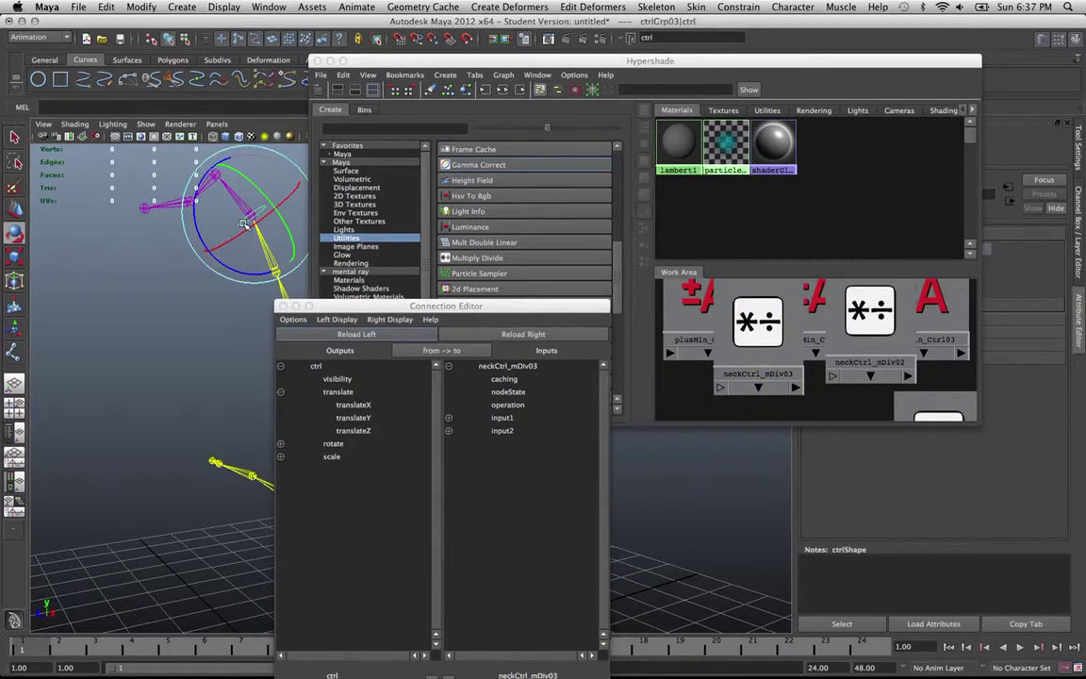
{"action": "key", "text": "q"}
{"action": "key", "text": "w"}
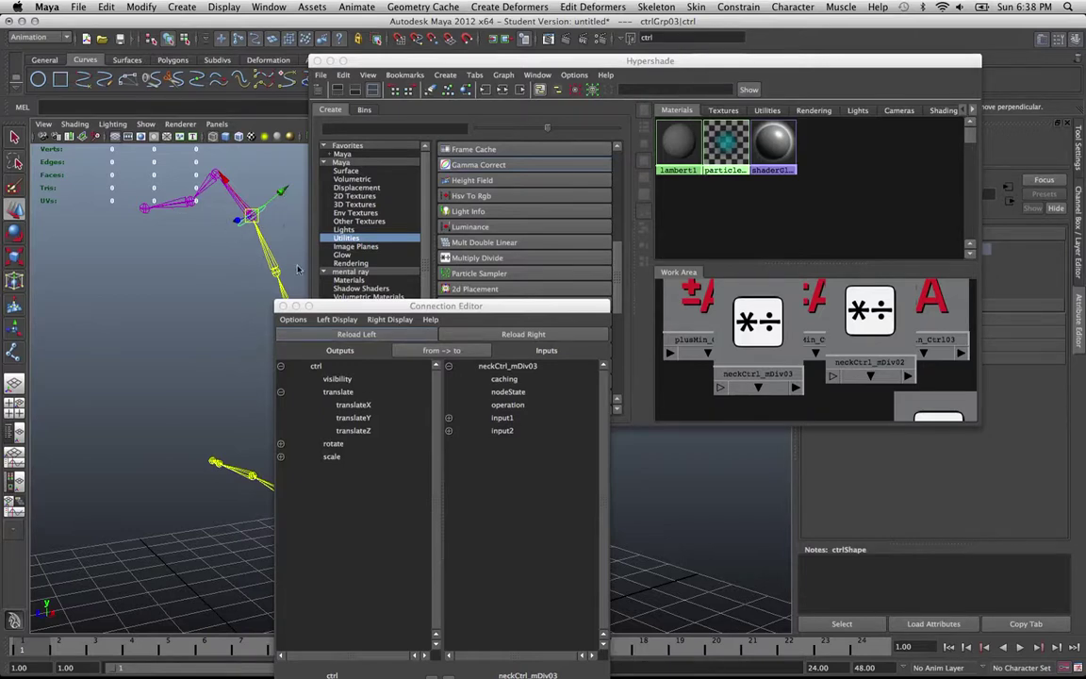
{"action": "left_click", "coordinate": [242, 228]}
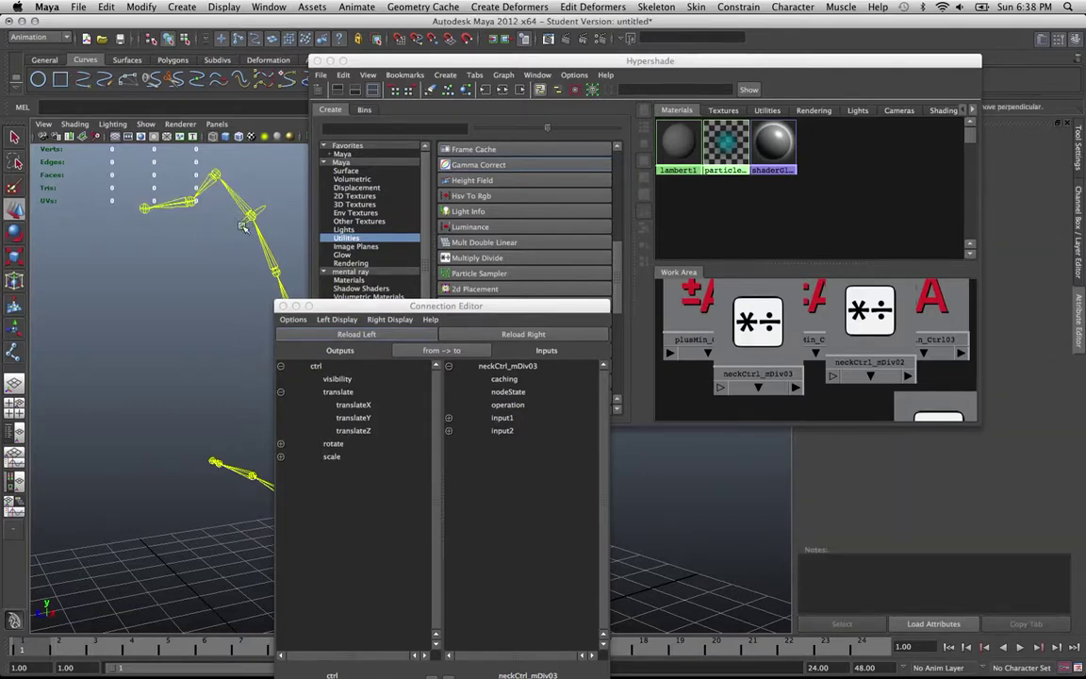
{"action": "left_click", "coordinate": [242, 223]}
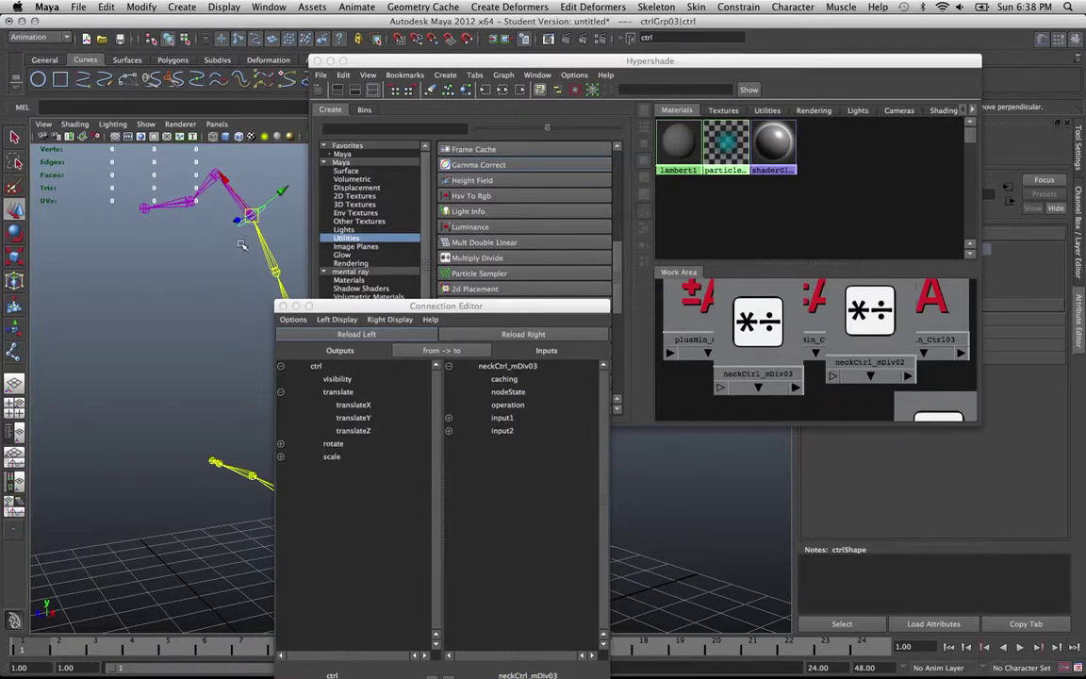
{"action": "left_click_drag", "start_coordinate": [217, 219], "coordinate": [332, 292]}
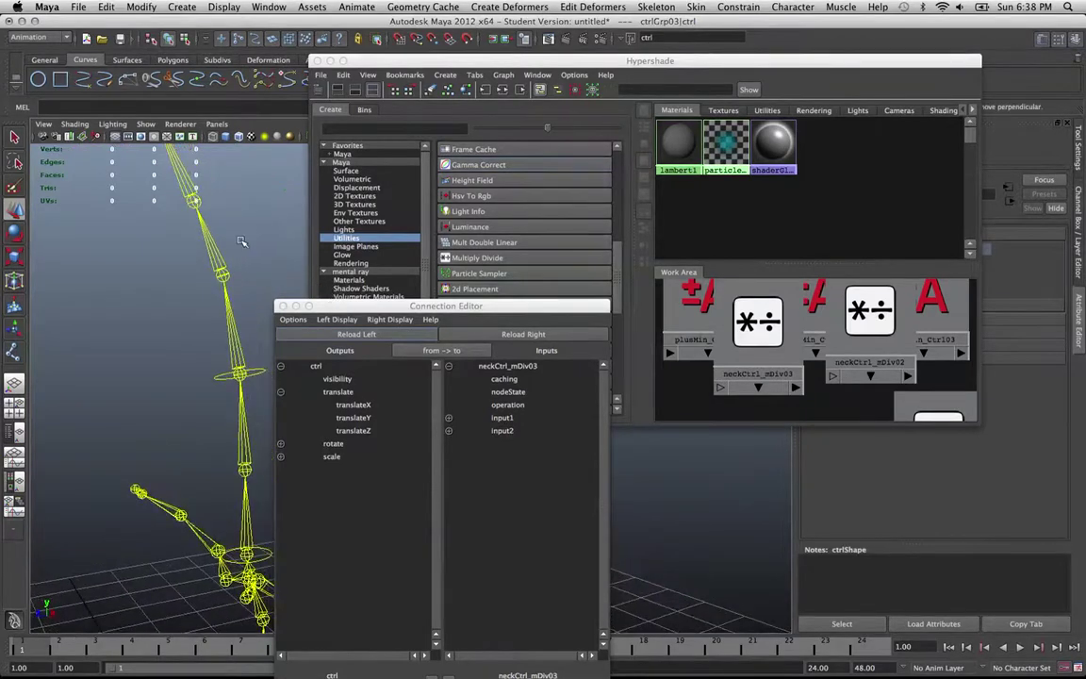
{"action": "left_click", "coordinate": [218, 218]}
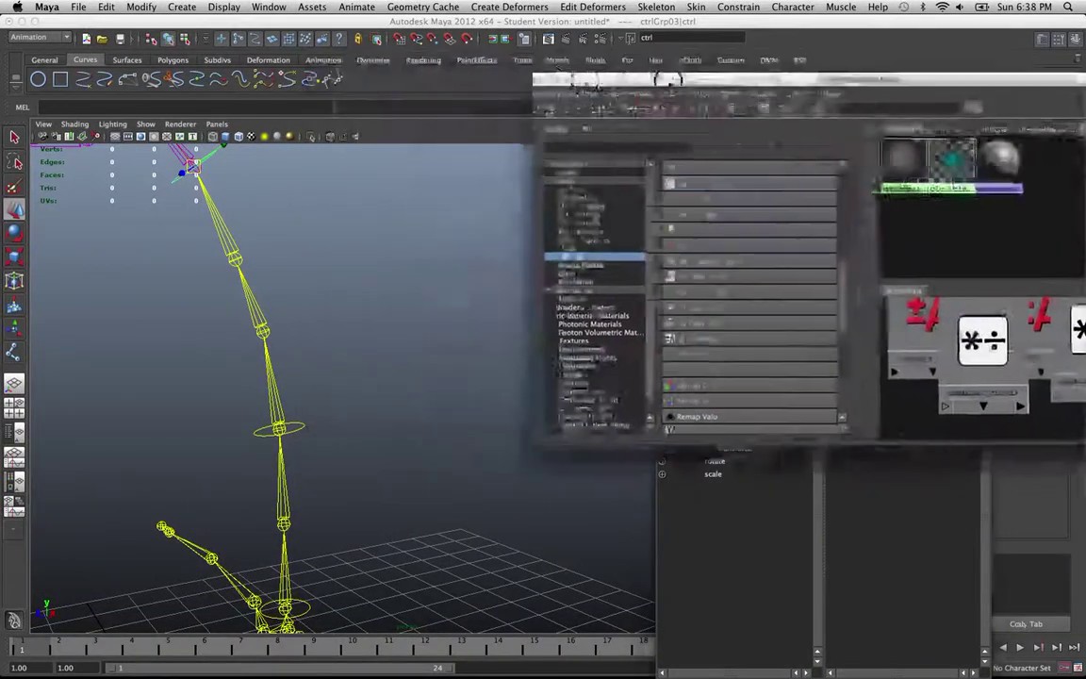
{"action": "left_click_drag", "start_coordinate": [335, 174], "coordinate": [363, 375]}
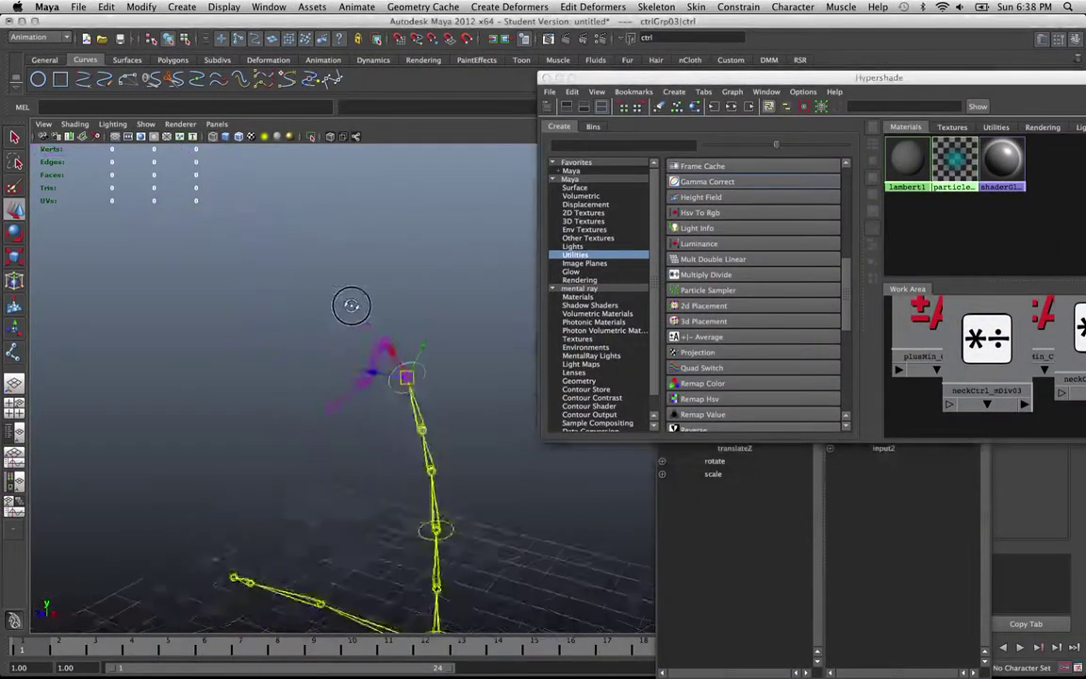
Undo the latest viewport actions and reselect the control circle at the head pivot.
{"action": "key", "text": "z"}
{"action": "key", "text": "z"}
{"action": "key", "text": "z"}
{"action": "key", "text": "z"}
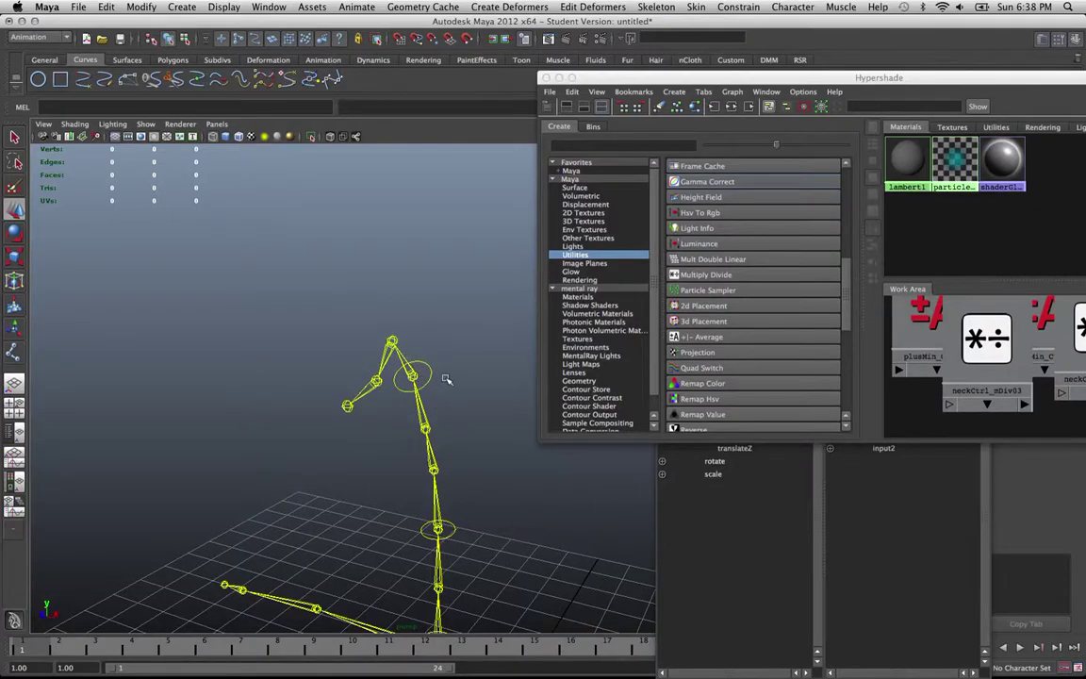
{"action": "left_click", "coordinate": [407, 389]}
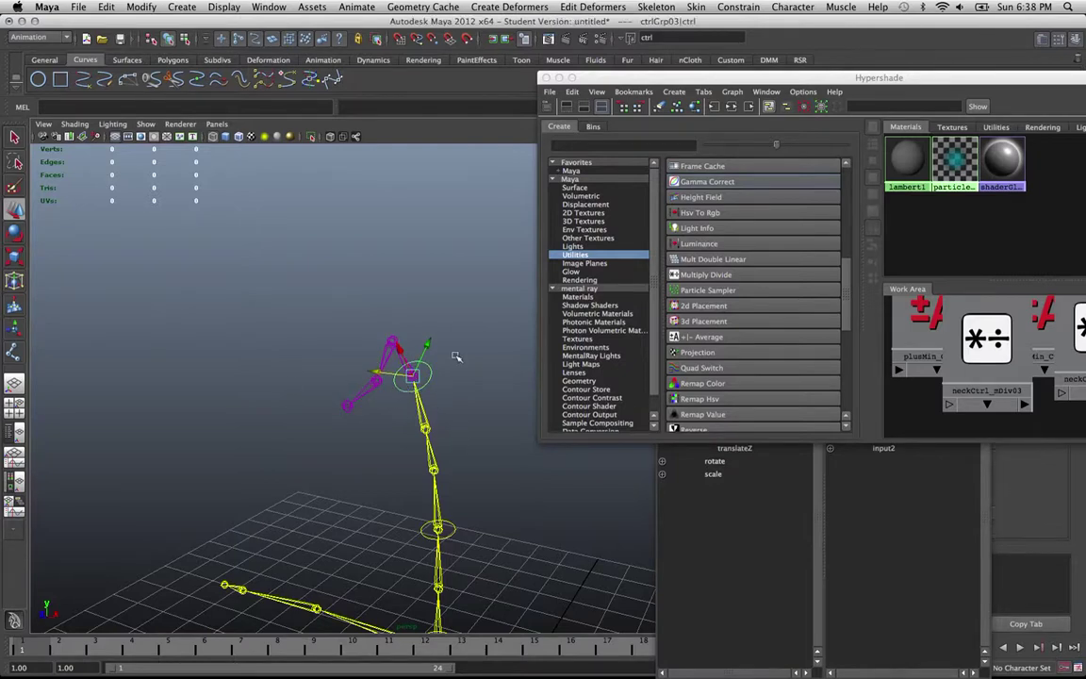
Connect the head control's translateY to input1Y and its translateZ to input1Z on neckCtrl_mDiv03.
{"action": "left_click_drag", "start_coordinate": [702, 76], "coordinate": [641, 20]}
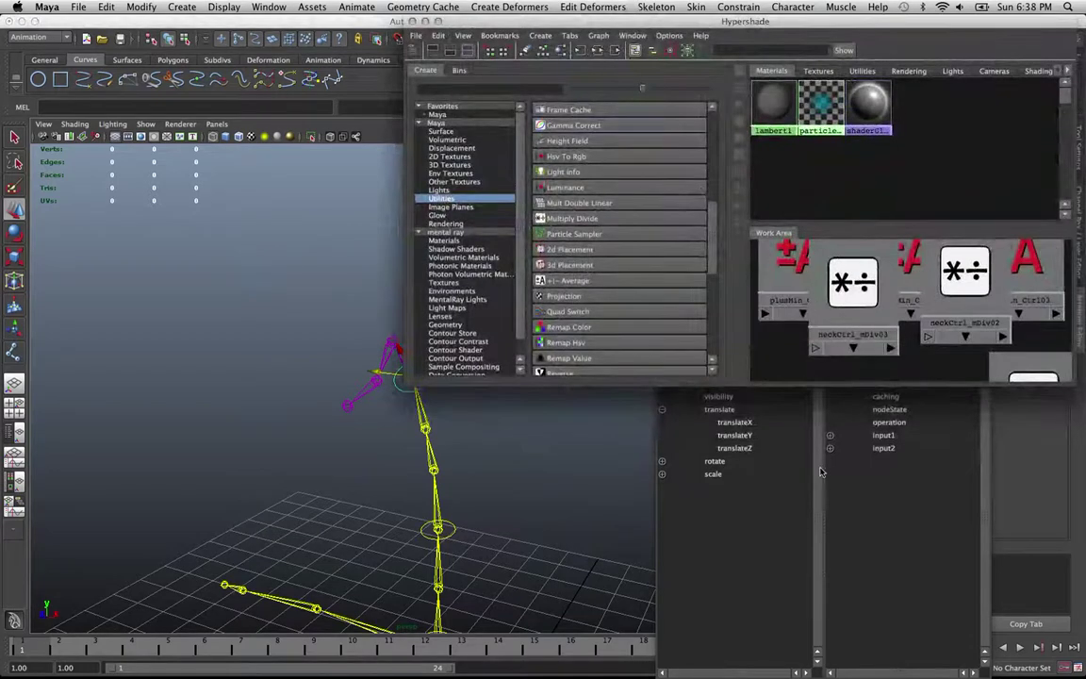
{"action": "left_click", "coordinate": [740, 425]}
{"action": "left_click_drag", "start_coordinate": [720, 318], "coordinate": [602, 180]}
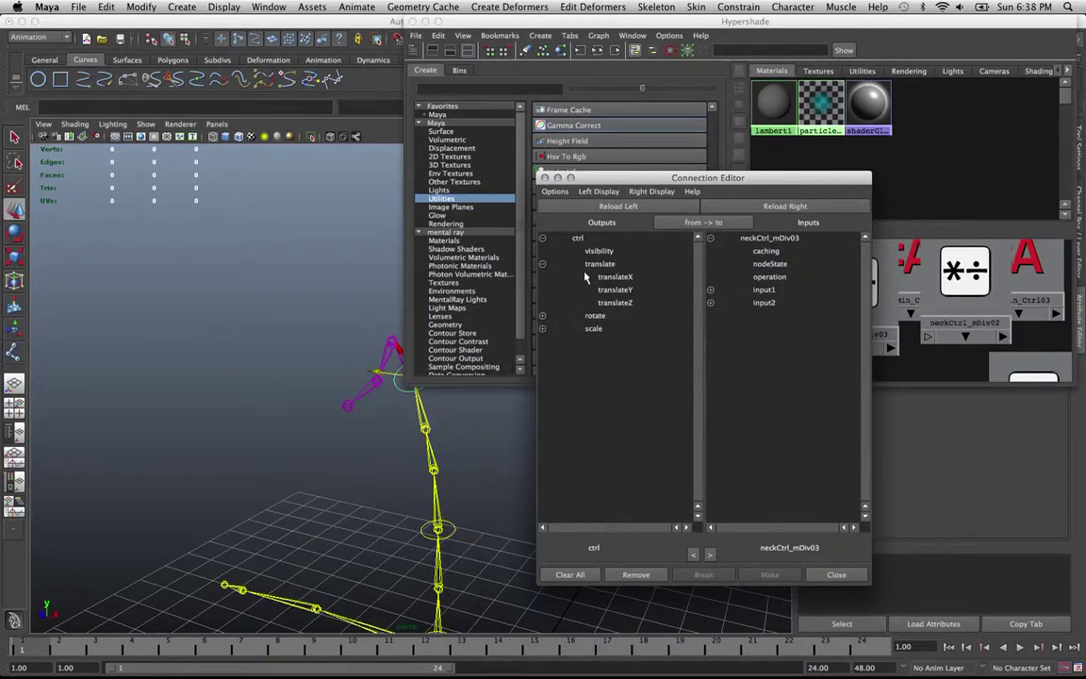
{"action": "left_click", "coordinate": [711, 289]}
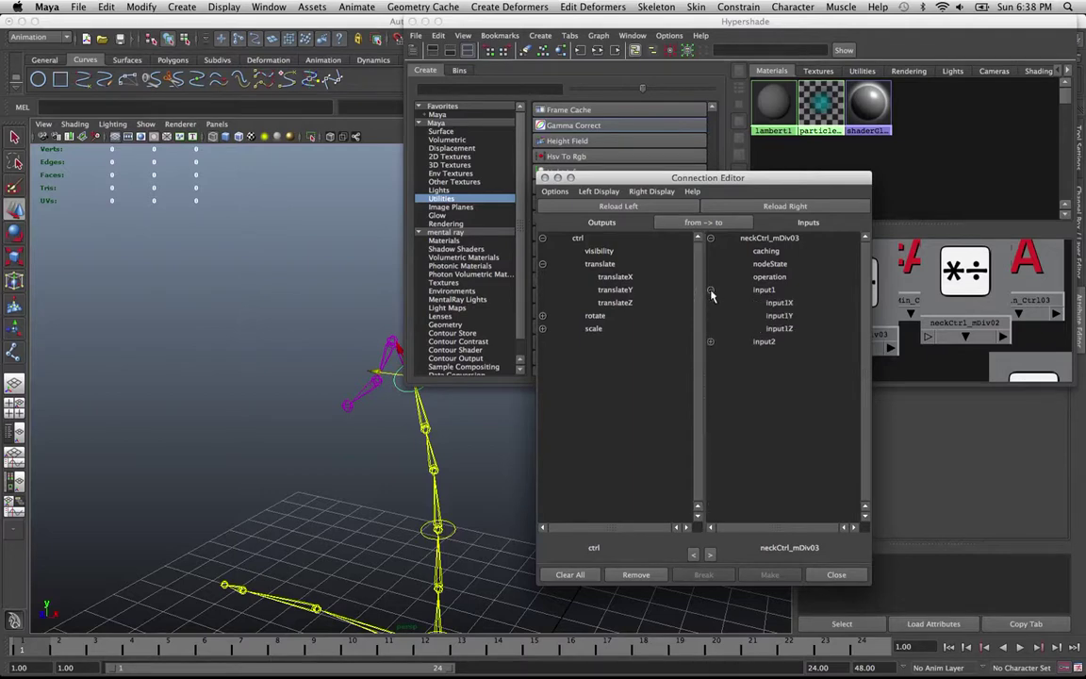
{"action": "left_click", "coordinate": [614, 291]}
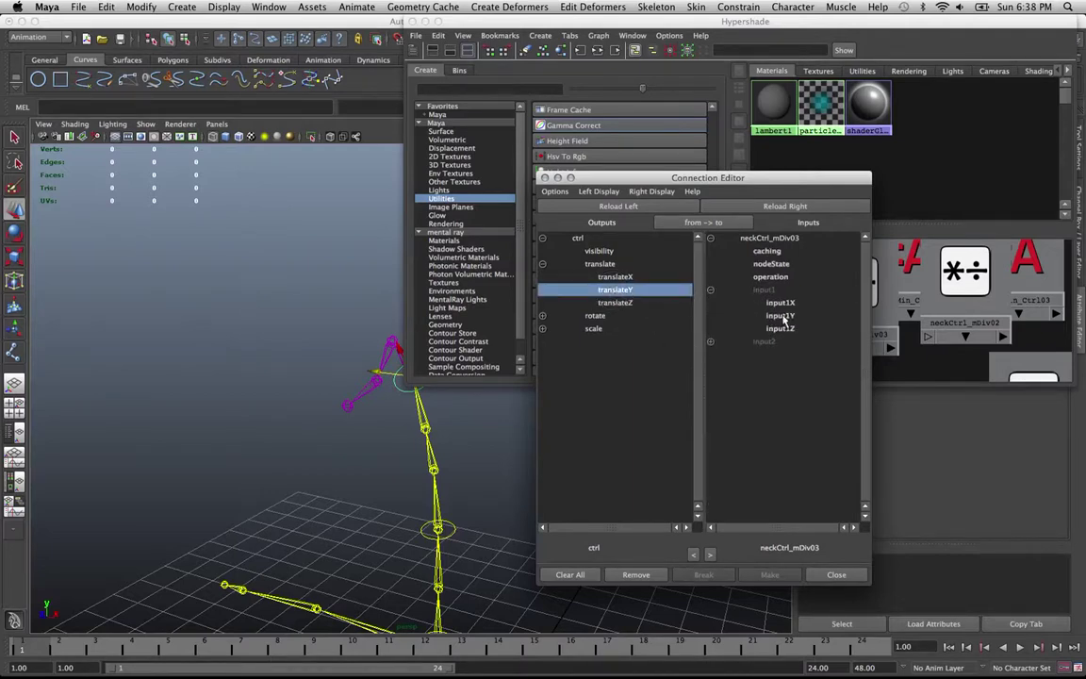
{"action": "left_click", "coordinate": [781, 317]}
{"action": "left_click", "coordinate": [625, 303]}
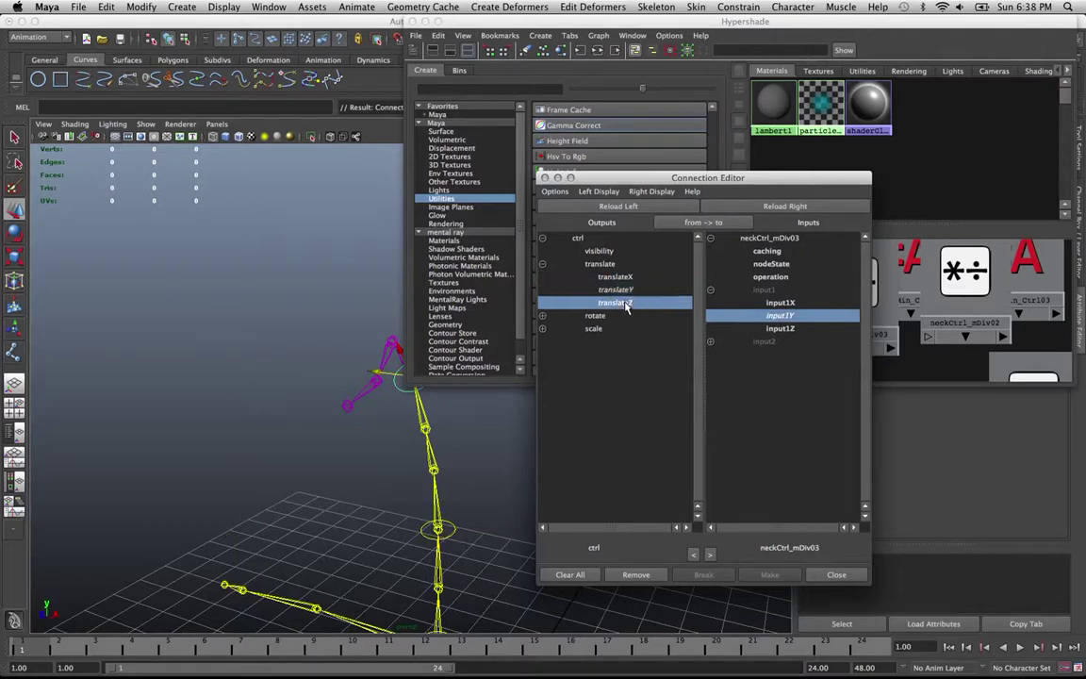
{"action": "left_click", "coordinate": [782, 328]}
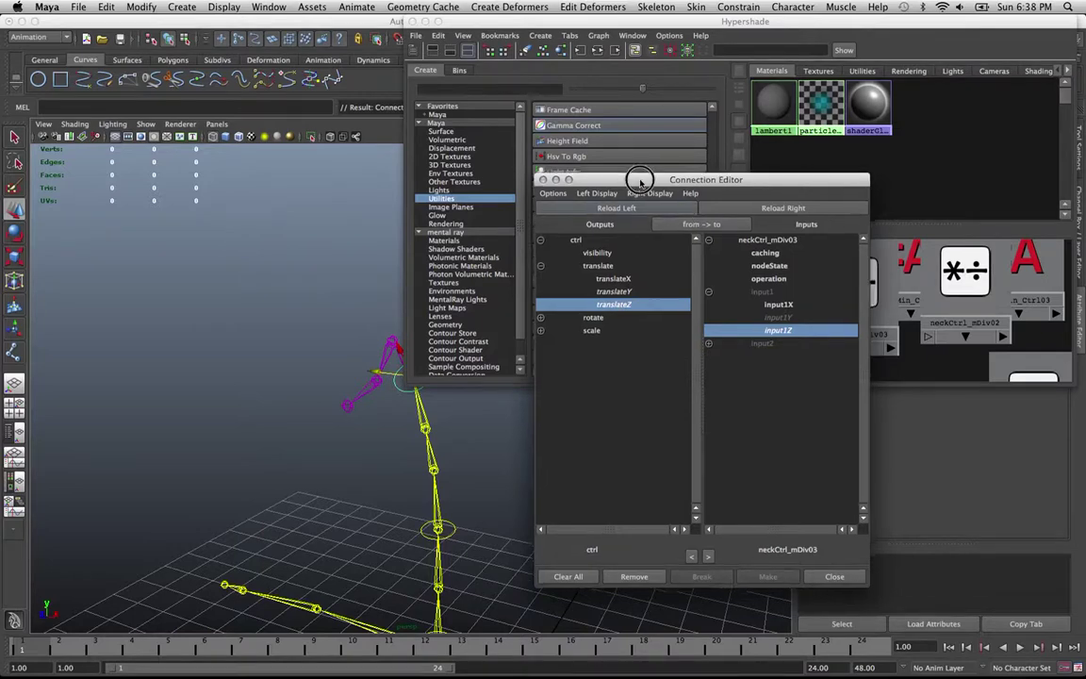
Move the Connection Editor aside and shift the neckCtrl_mDiv03 node clear of the plusMin nodes in the Work Area.
{"action": "left_click_drag", "start_coordinate": [635, 177], "coordinate": [726, 180]}
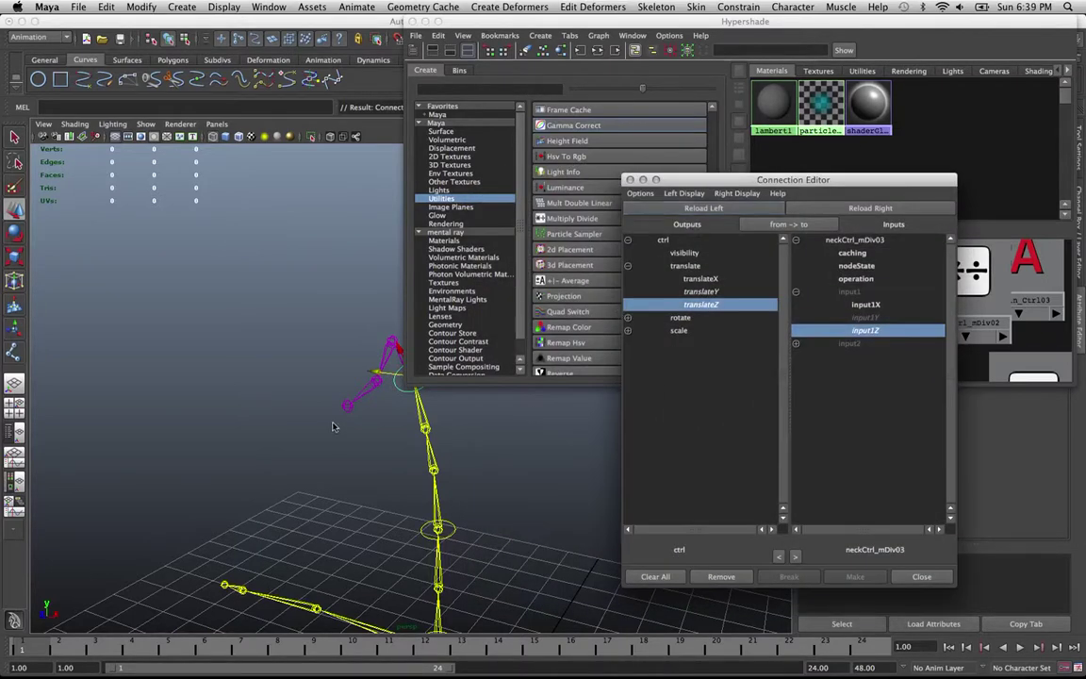
{"action": "left_click_drag", "start_coordinate": [302, 432], "coordinate": [212, 377], "text": "alt"}
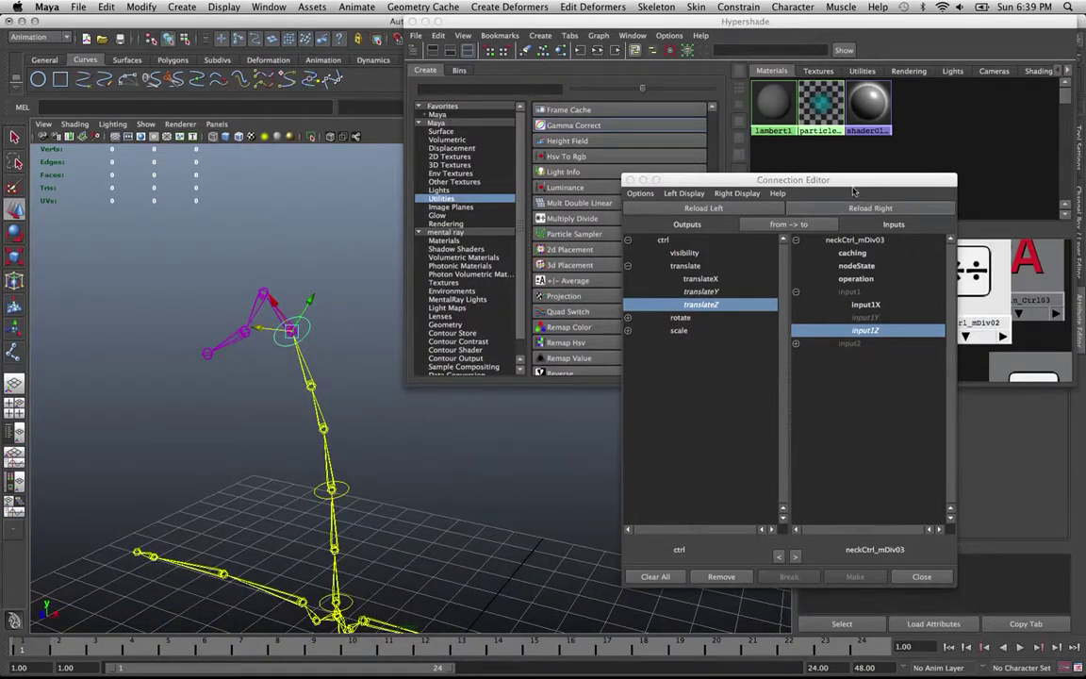
{"action": "left_click_drag", "start_coordinate": [849, 181], "coordinate": [686, 204]}
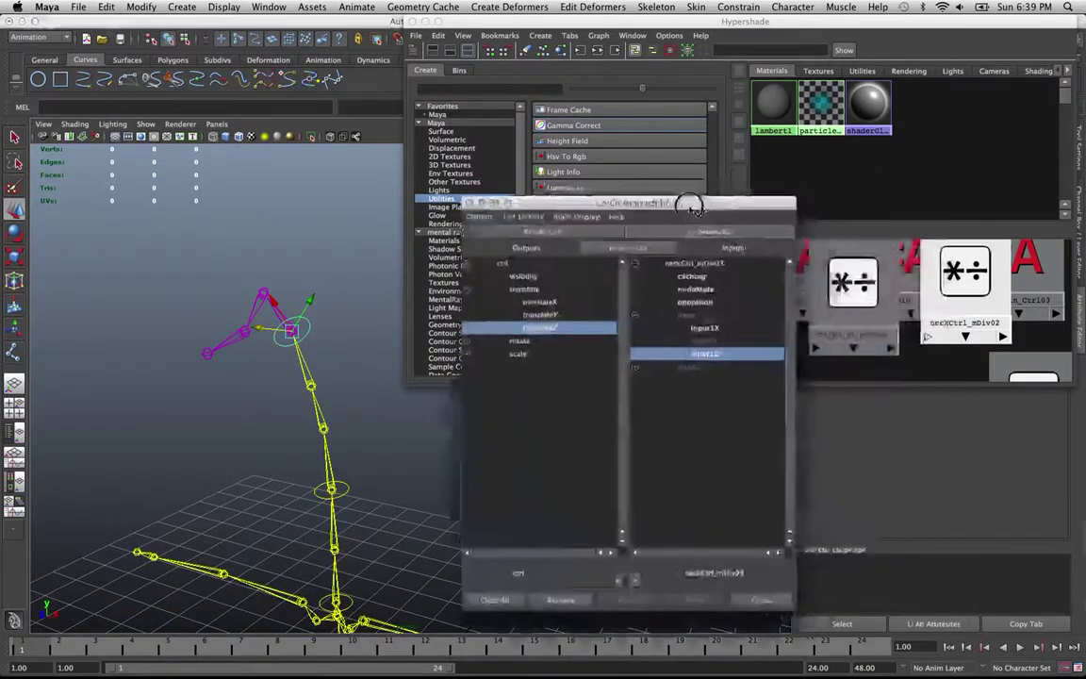
{"action": "left_click", "coordinate": [852, 288]}
{"action": "left_click_drag", "start_coordinate": [852, 288], "coordinate": [898, 342]}
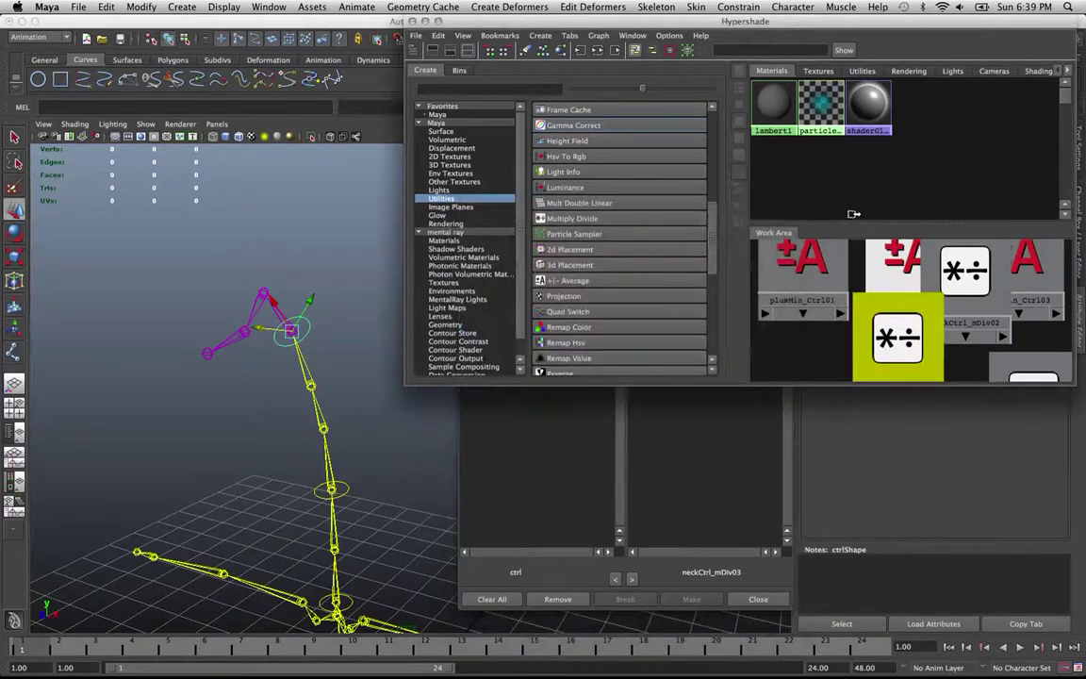
Load plusMin_Ctrl02 opposite neckCtrl_mDiv03 in the Connection Editor and reverse the direction so neckCtrl_mDiv03 is the source.
{"action": "left_click", "coordinate": [863, 72]}
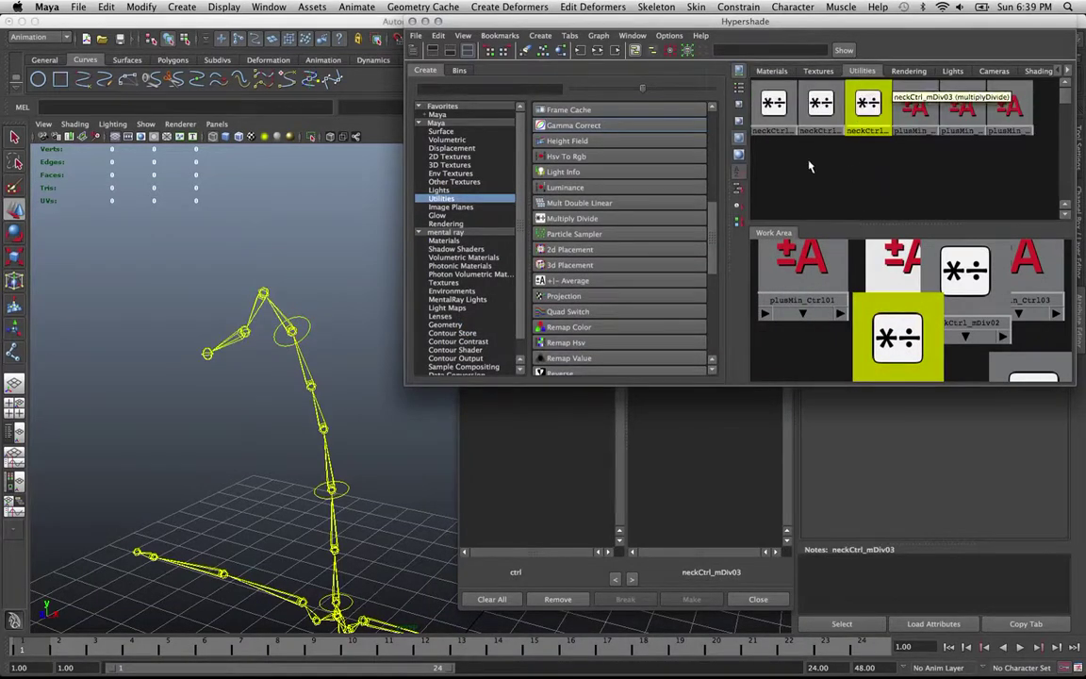
{"action": "left_click", "coordinate": [963, 109]}
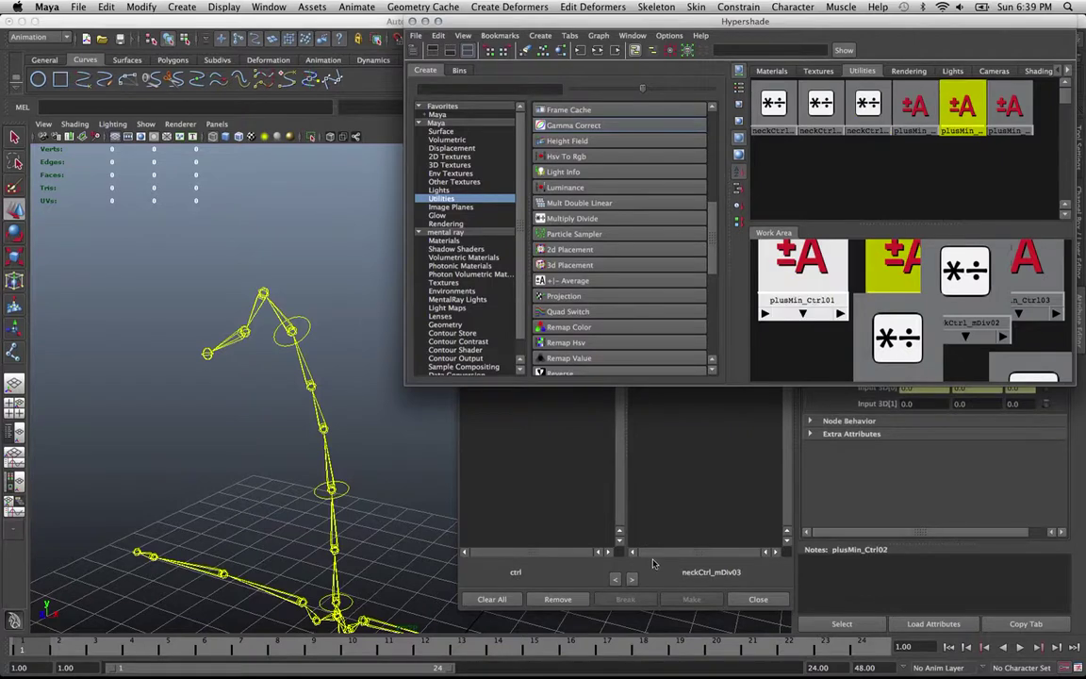
{"action": "left_click", "coordinate": [587, 503]}
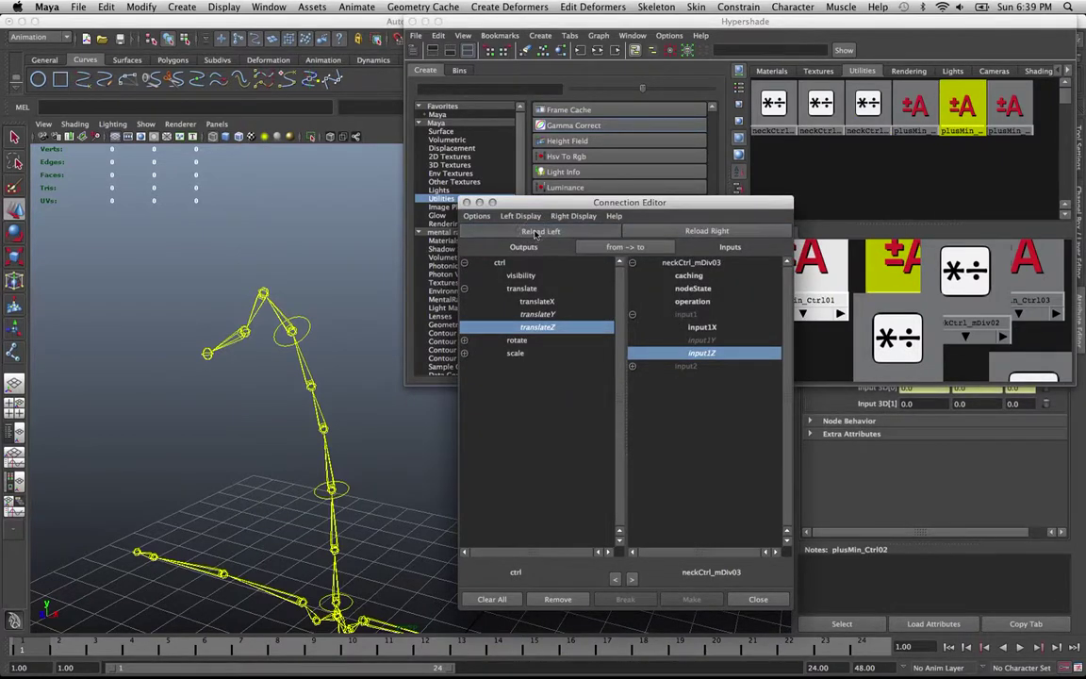
{"action": "left_click", "coordinate": [608, 231]}
{"action": "left_click", "coordinate": [604, 246]}
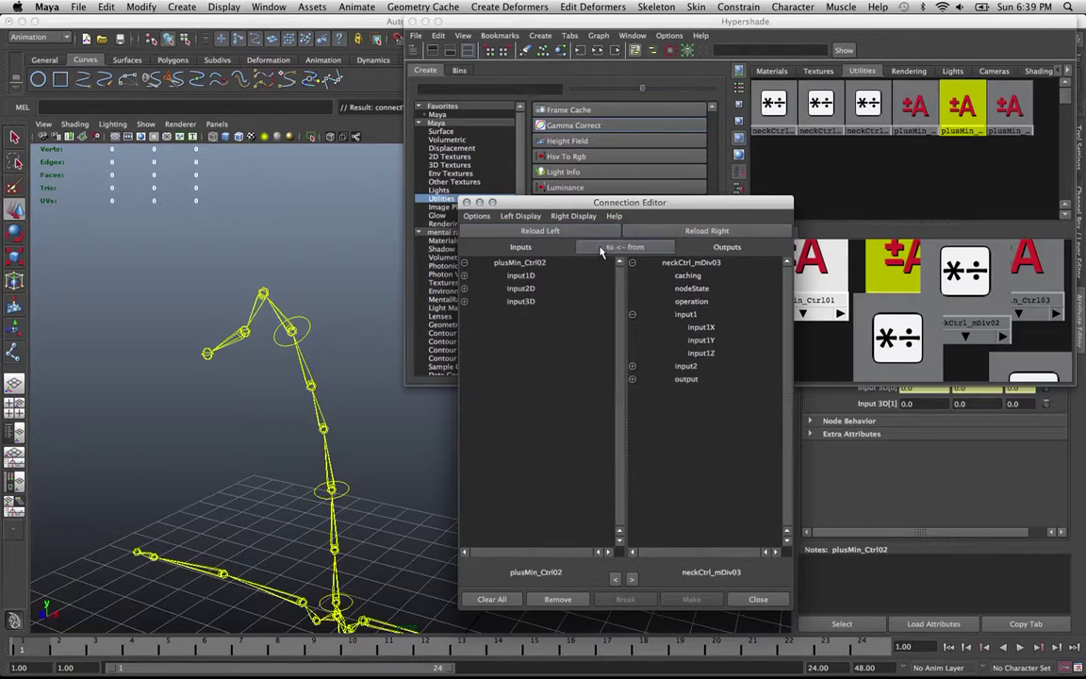
Expand input3D[1] of plusMin_Ctrl02 and the output attributes of neckCtrl_mDiv03.
{"action": "left_click", "coordinate": [674, 315]}
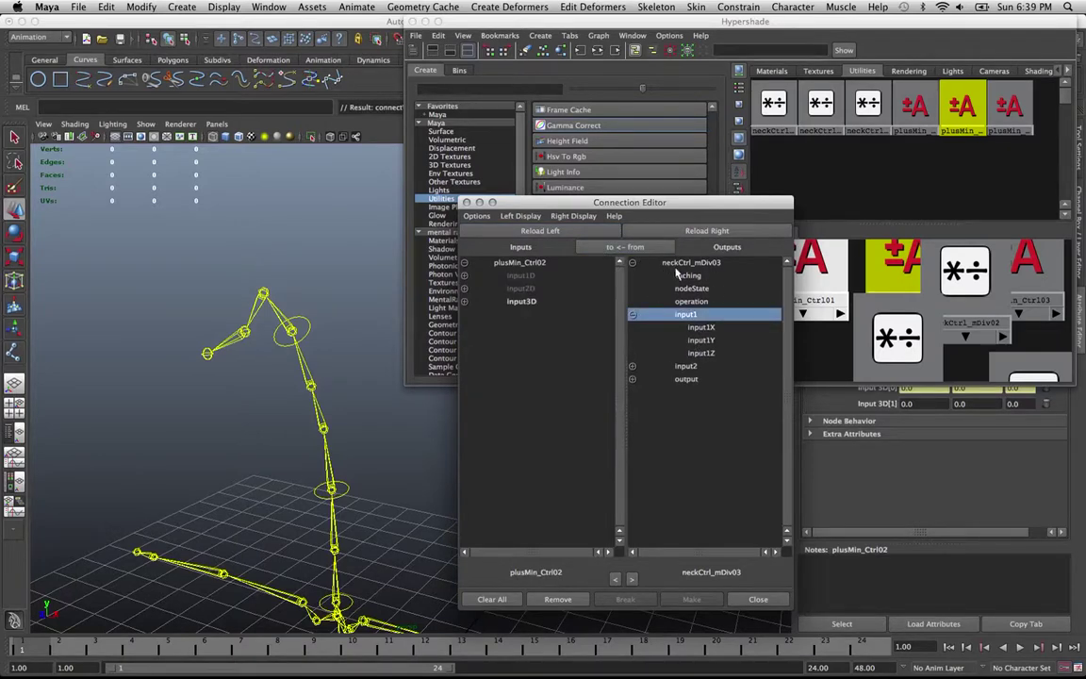
{"action": "left_click", "coordinate": [464, 302]}
{"action": "left_click", "coordinate": [463, 327]}
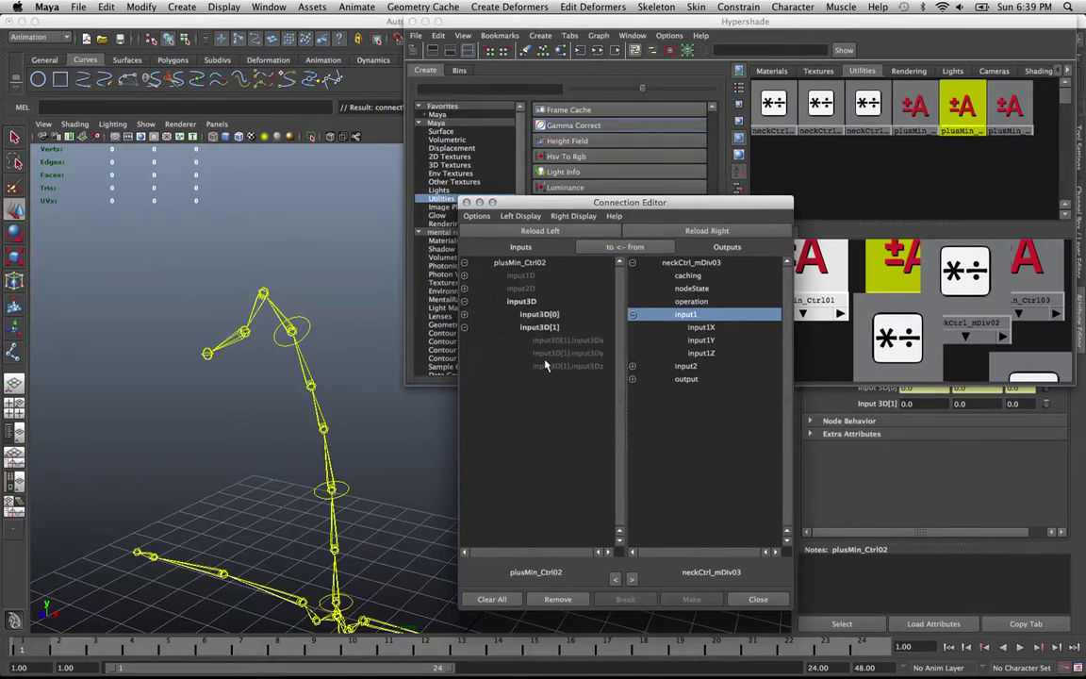
{"action": "left_click", "coordinate": [687, 380]}
{"action": "left_click", "coordinate": [632, 380]}
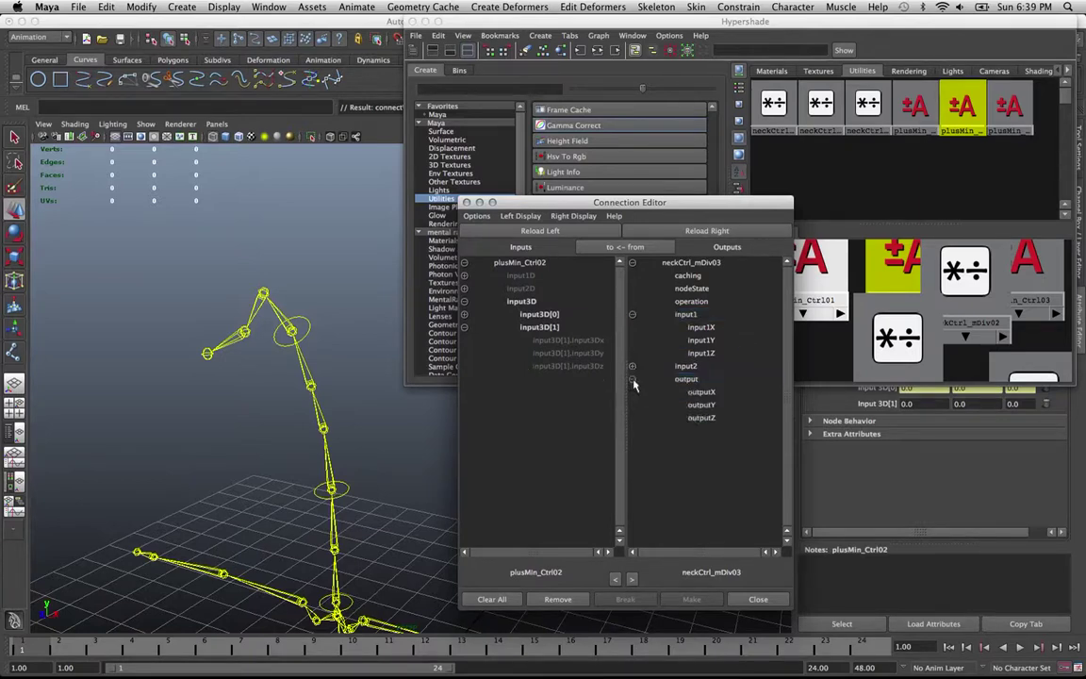
Connect neckCtrl_mDiv03's outputY to input3D[1].input3Dz and its outputZ to input3D[1].input3Dy on plusMin_Ctrl02.
{"action": "left_click", "coordinate": [702, 404]}
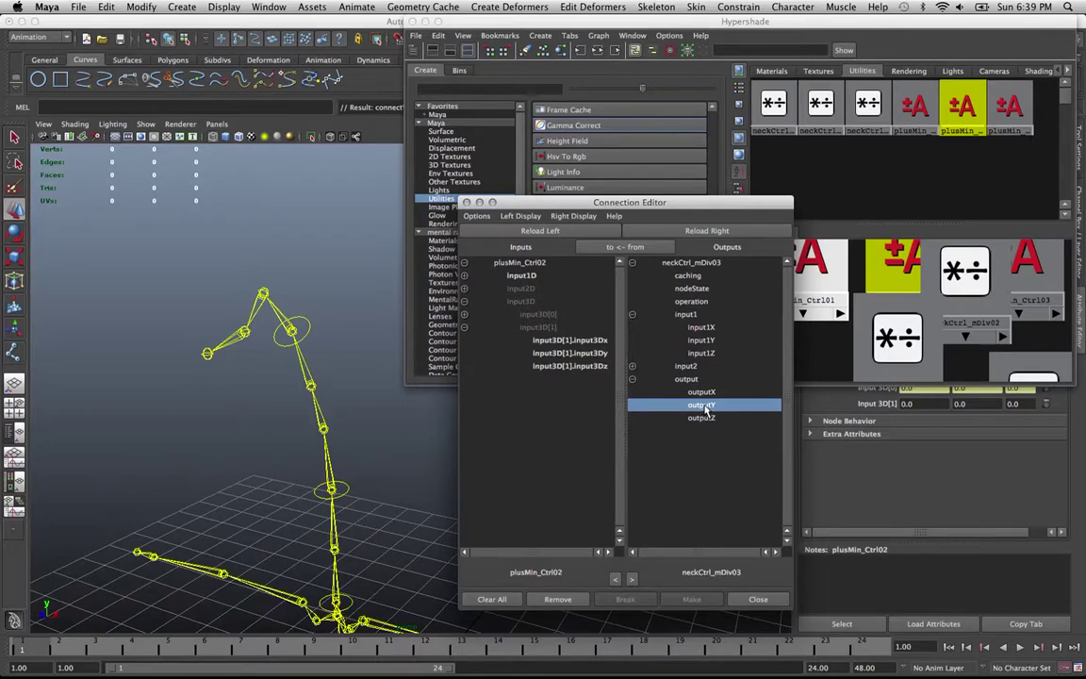
{"action": "left_click", "coordinate": [587, 353]}
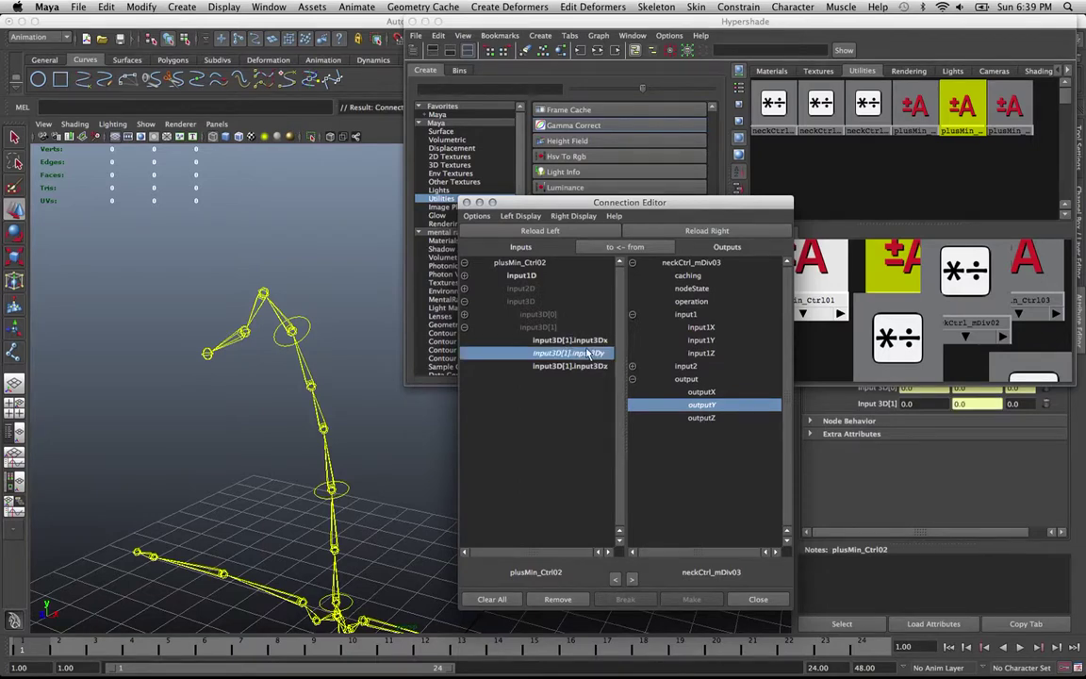
{"action": "left_click", "coordinate": [703, 417]}
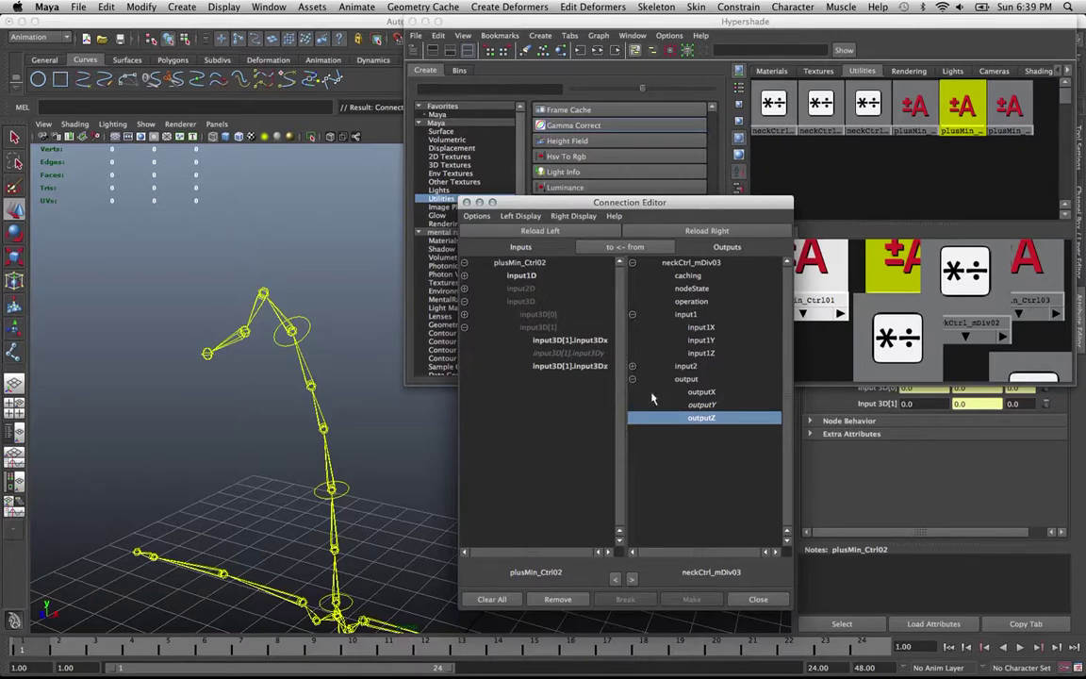
{"action": "left_click", "coordinate": [701, 407]}
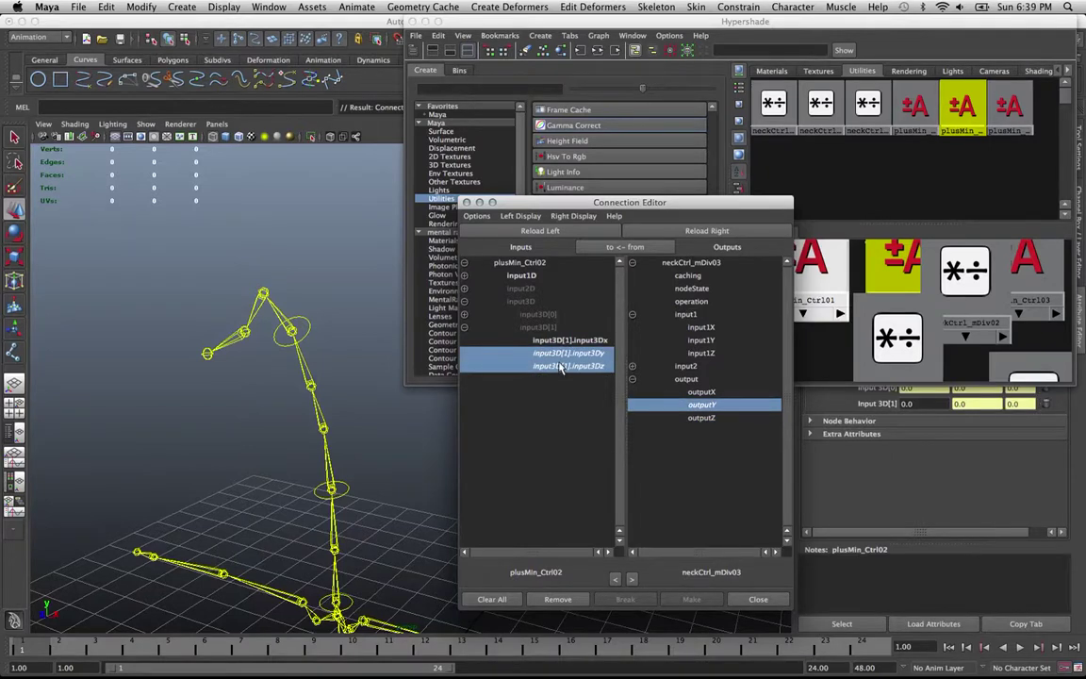
{"action": "left_click", "coordinate": [701, 418]}
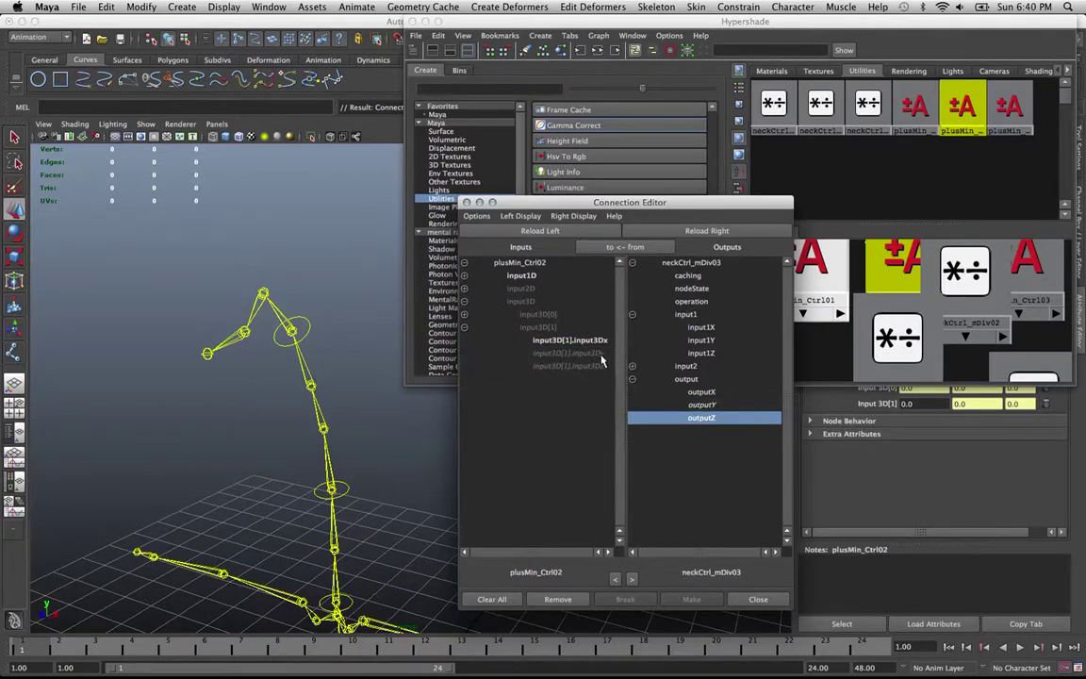
{"action": "left_click", "coordinate": [568, 352]}
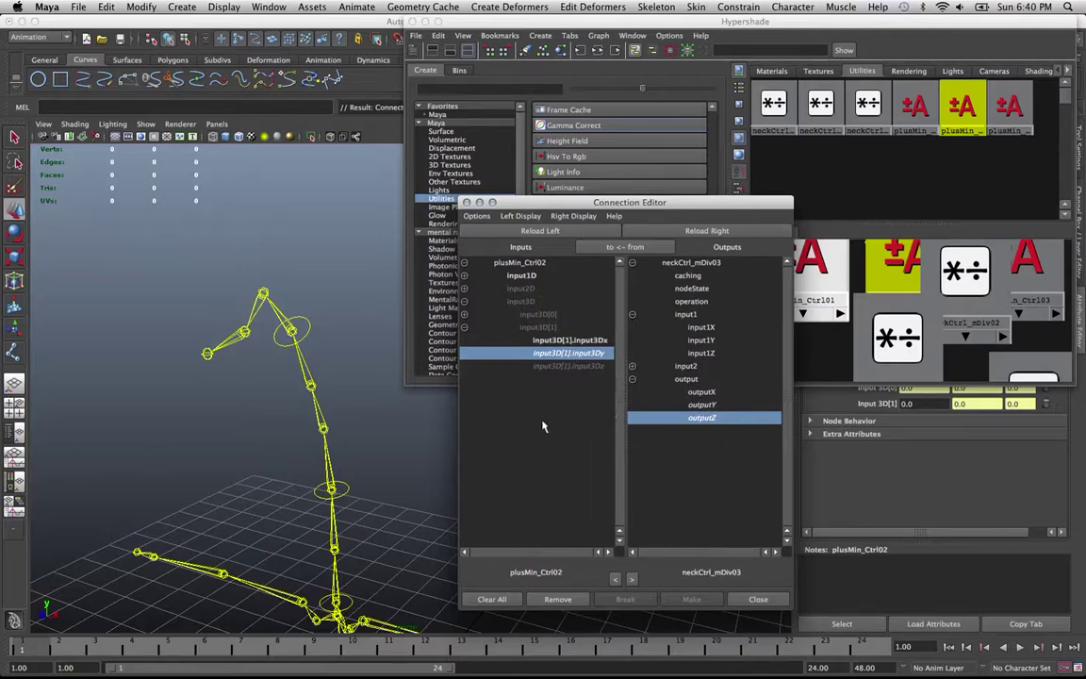
Test the neck bend by trial-moving the head control along its axes and undo each move.
{"action": "left_click", "coordinate": [305, 336]}
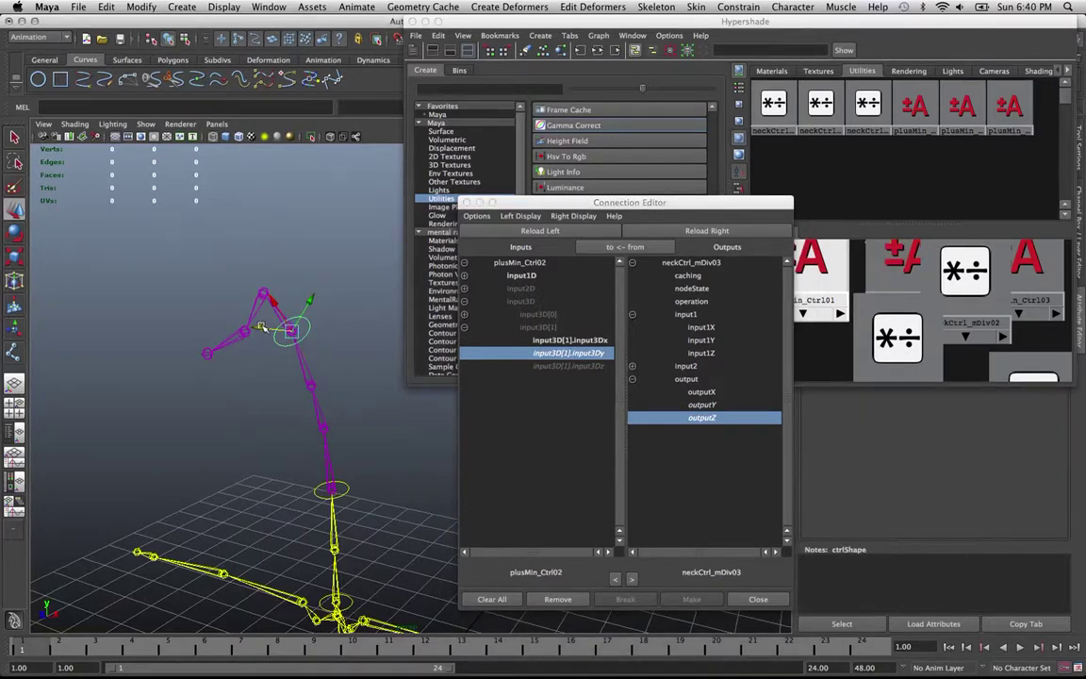
{"action": "middle_click_drag", "start_coordinate": [261, 327], "coordinate": [316, 383]}
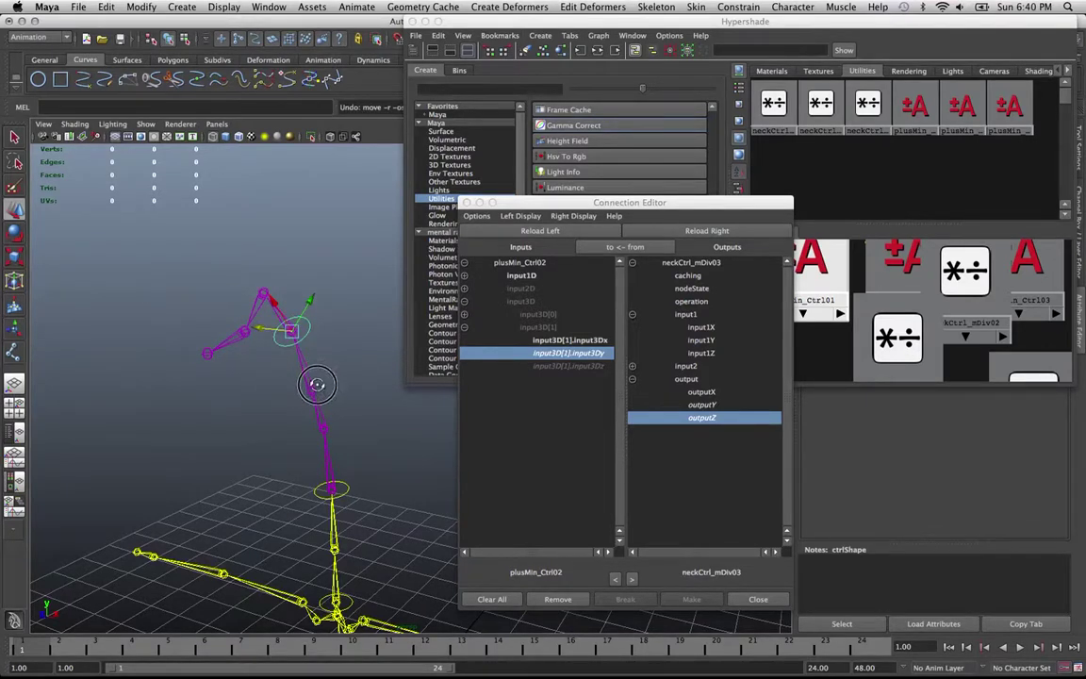
{"action": "mouse_move", "coordinate": [317, 384]}
{"action": "left_mouse_down", "text": "alt"}
{"action": "mouse_move", "coordinate": [288, 373]}
{"action": "mouse_move", "coordinate": [300, 386]}
{"action": "left_mouse_up", "text": "alt"}
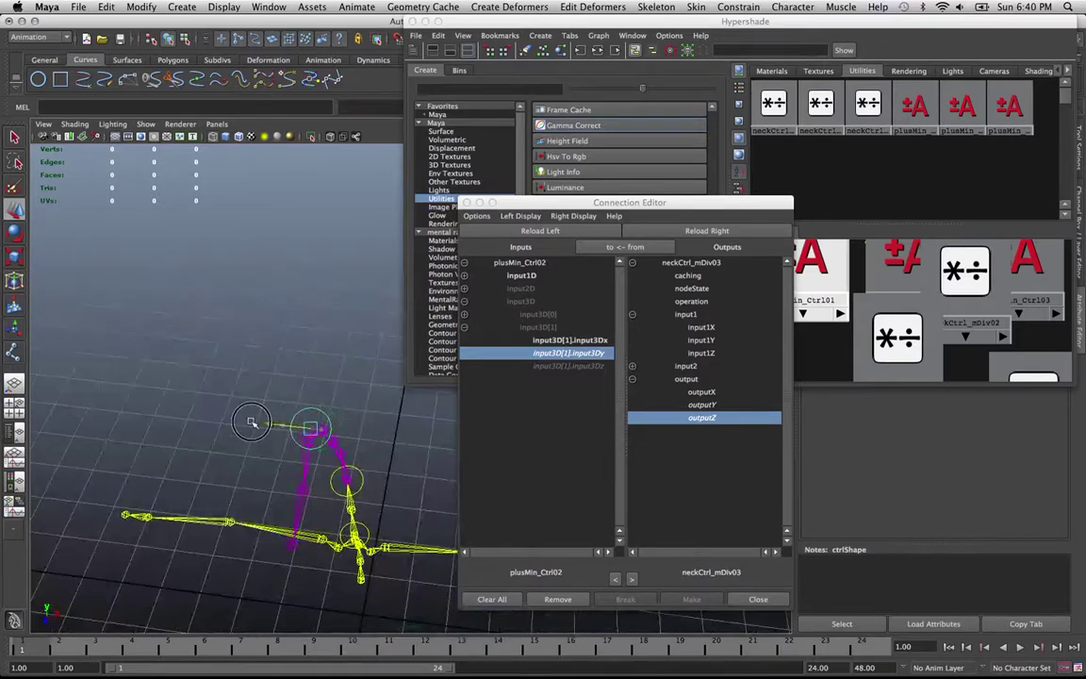
{"action": "middle_click_drag", "start_coordinate": [251, 422], "coordinate": [320, 429]}
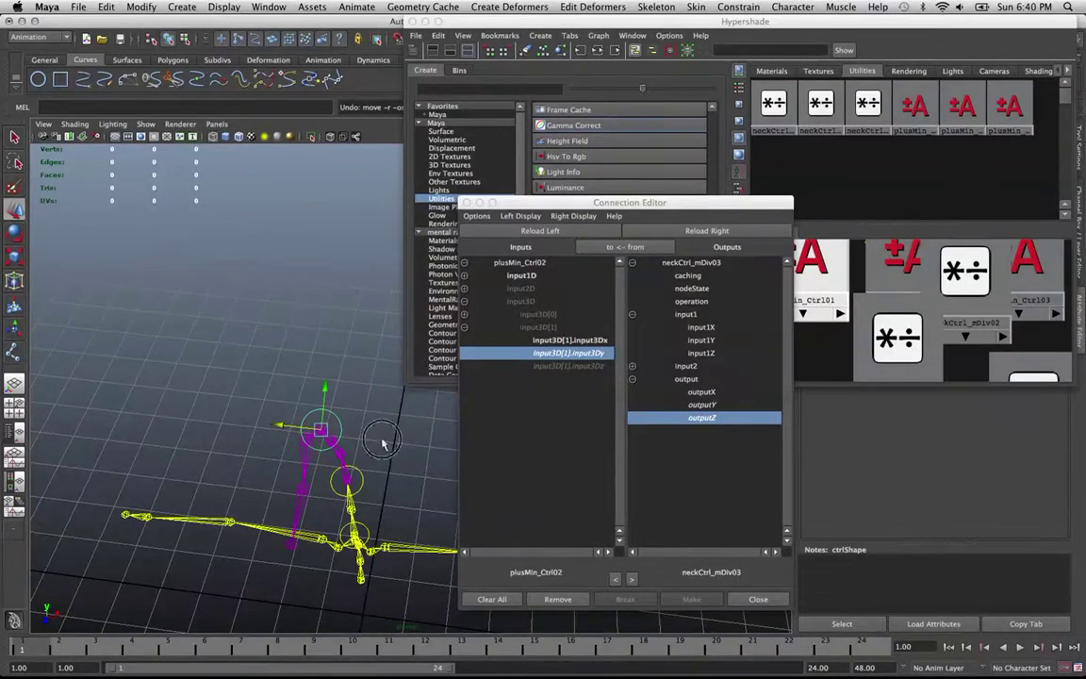
{"action": "left_click_drag", "start_coordinate": [382, 443], "coordinate": [373, 425], "text": "alt"}
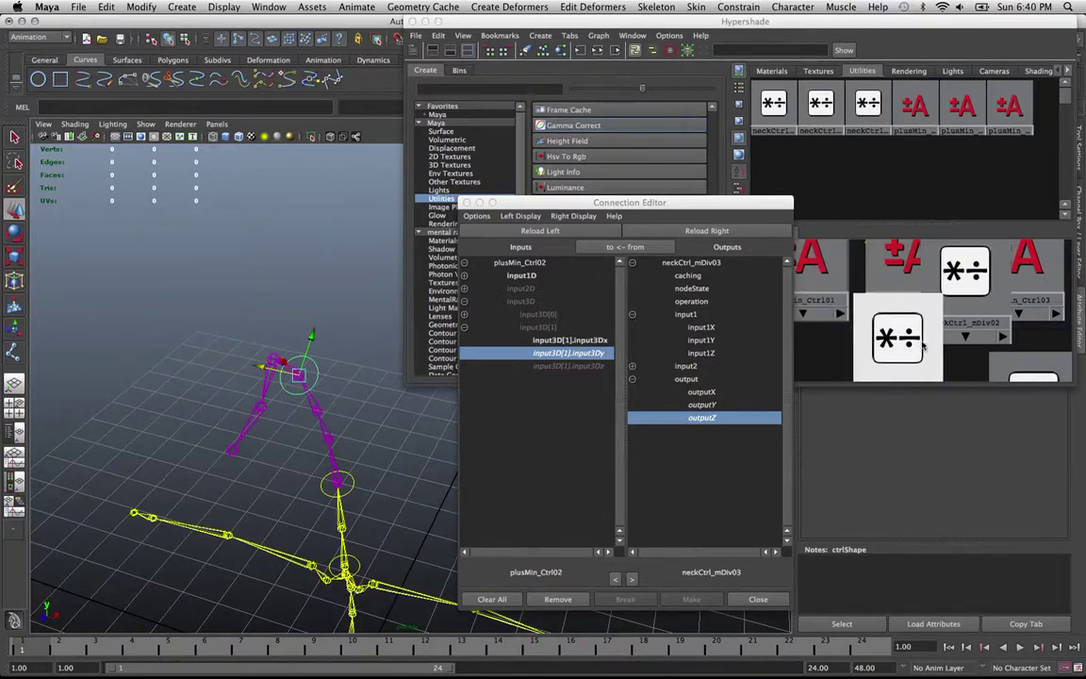
Shift the neckCtrl_mDiv03 node upward in the Work Area and move the head control about 0.985 units along its Z axis.
{"action": "left_click_drag", "start_coordinate": [908, 341], "coordinate": [899, 300]}
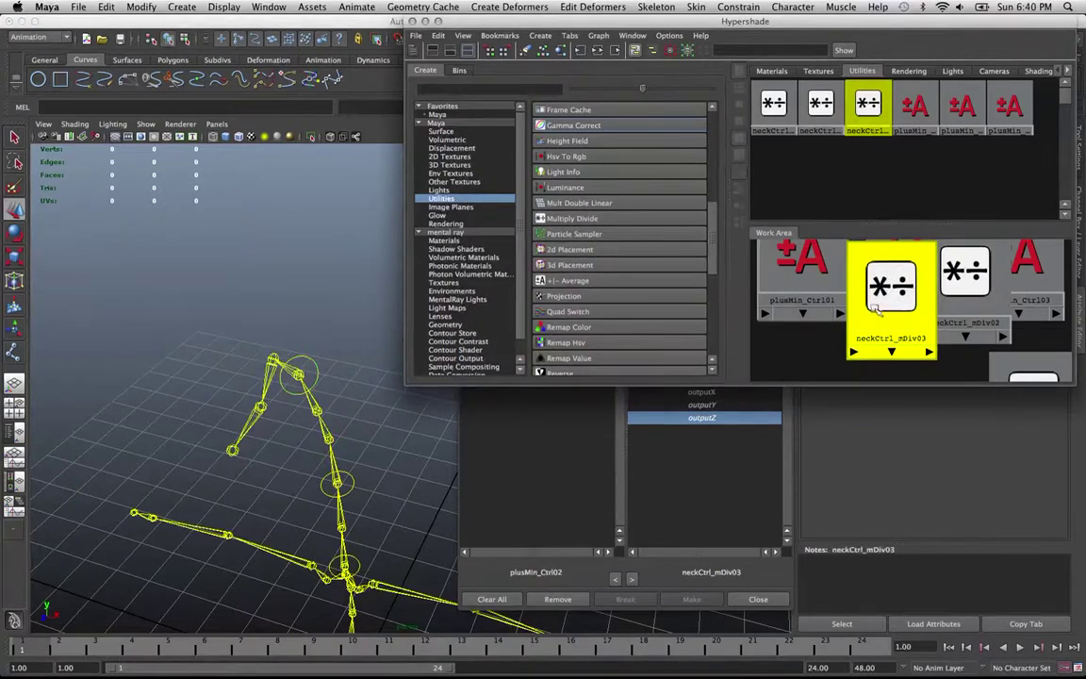
{"action": "left_click_drag", "start_coordinate": [836, 20], "coordinate": [934, 411]}
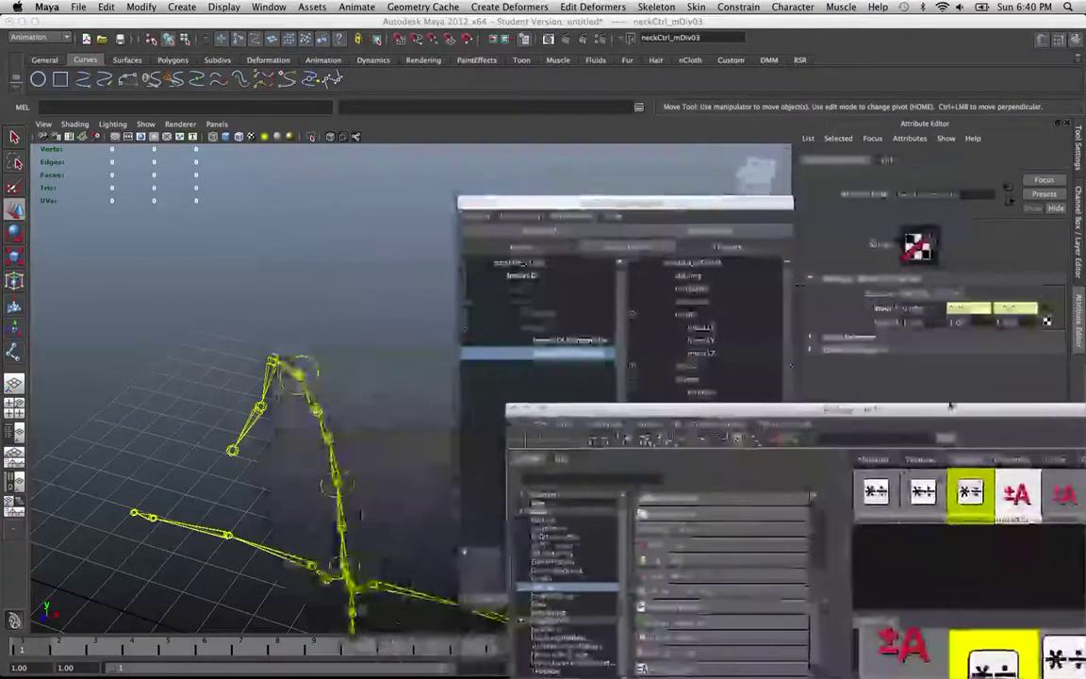
{"action": "left_click", "coordinate": [315, 391]}
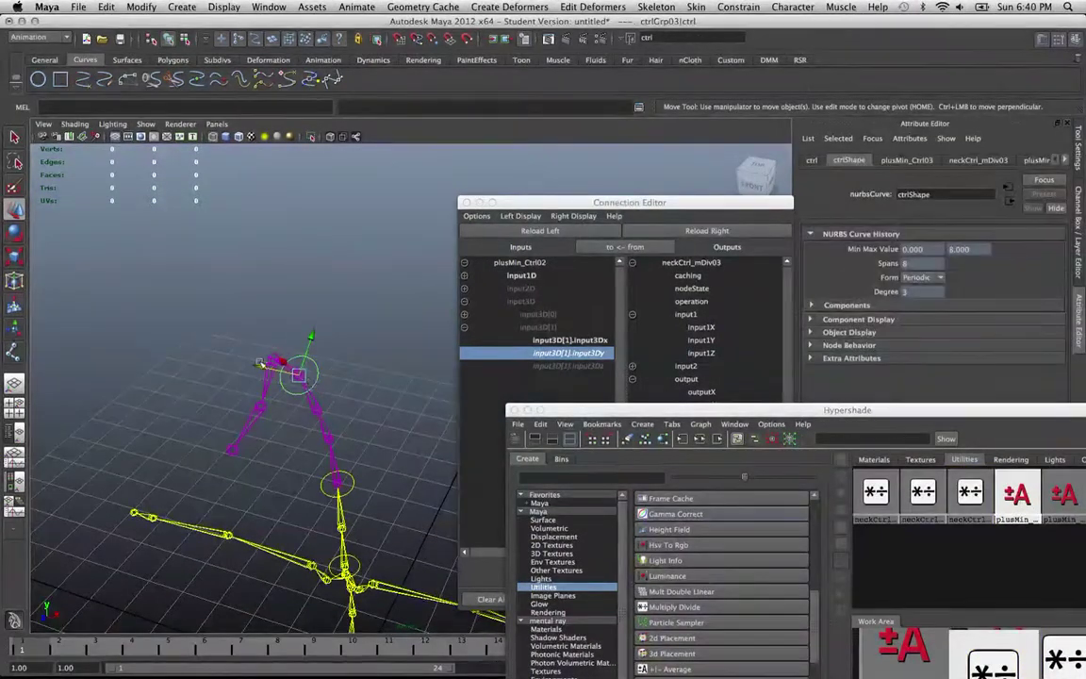
{"action": "left_click_drag", "start_coordinate": [264, 369], "coordinate": [209, 354]}
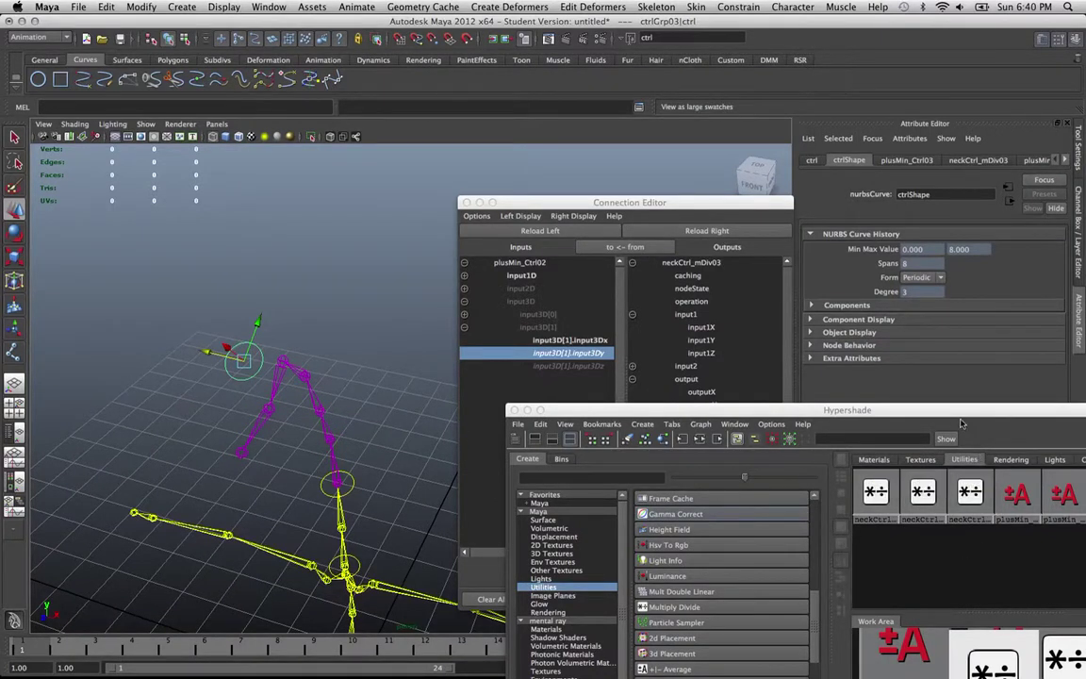
On neckCtrl_mDiv03, try -100 for Input 2 Z, revise it to -30, and set Input 2 Y to 30.
{"action": "left_click_drag", "start_coordinate": [955, 412], "coordinate": [738, 327]}
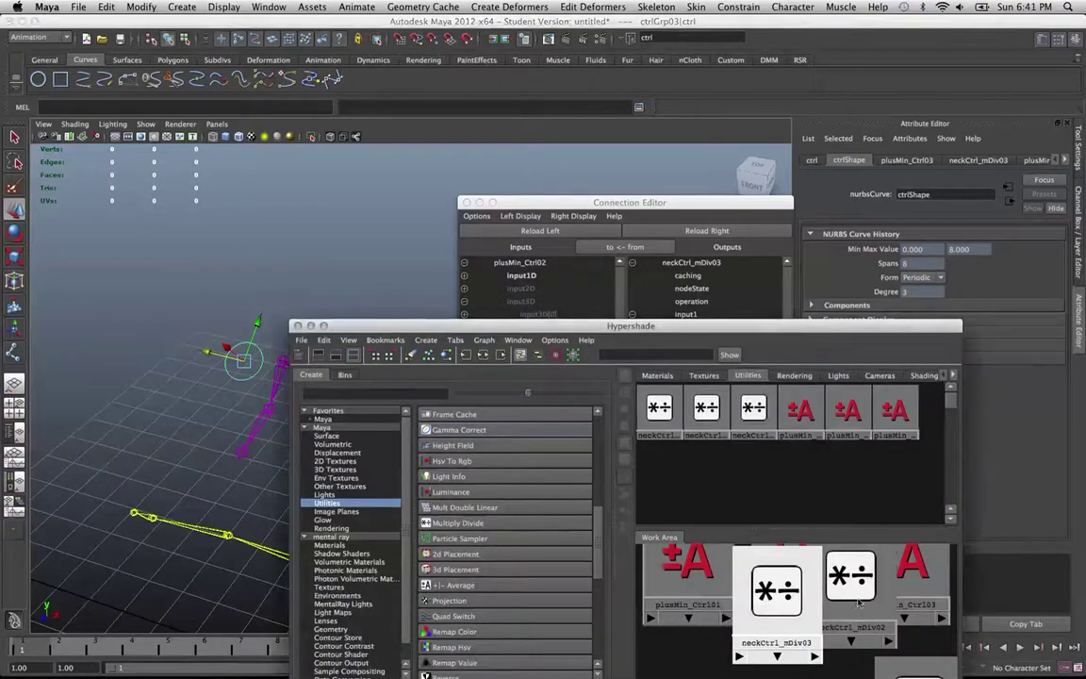
{"action": "left_click", "coordinate": [788, 594]}
{"action": "left_click_drag", "start_coordinate": [842, 327], "coordinate": [951, 471]}
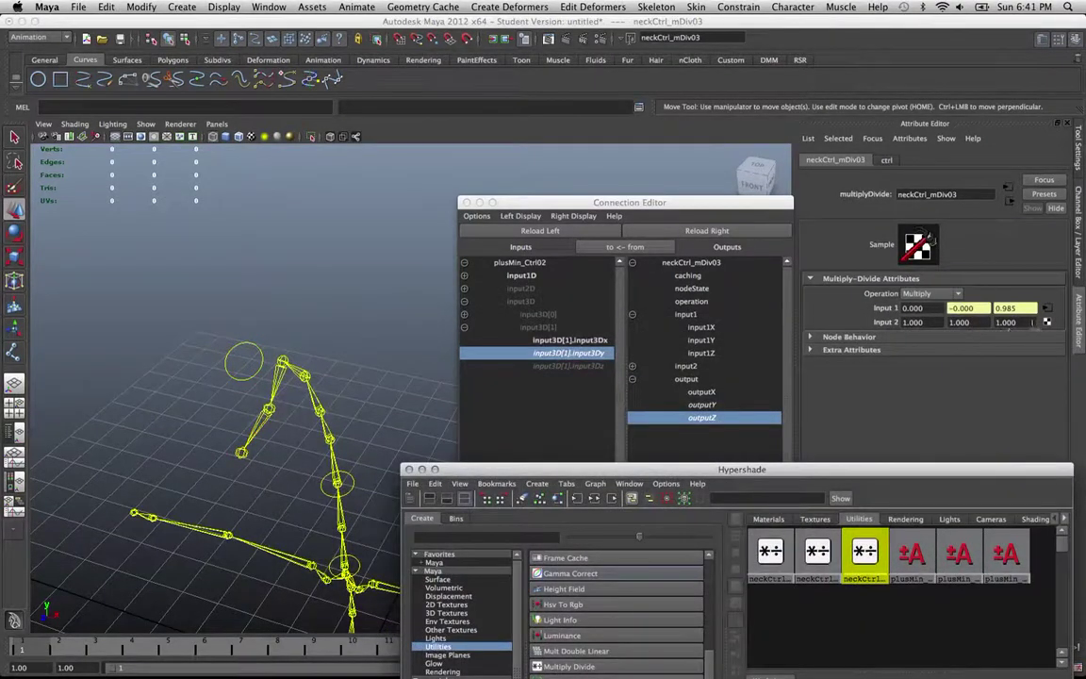
{"action": "double_click", "coordinate": [1006, 323]}
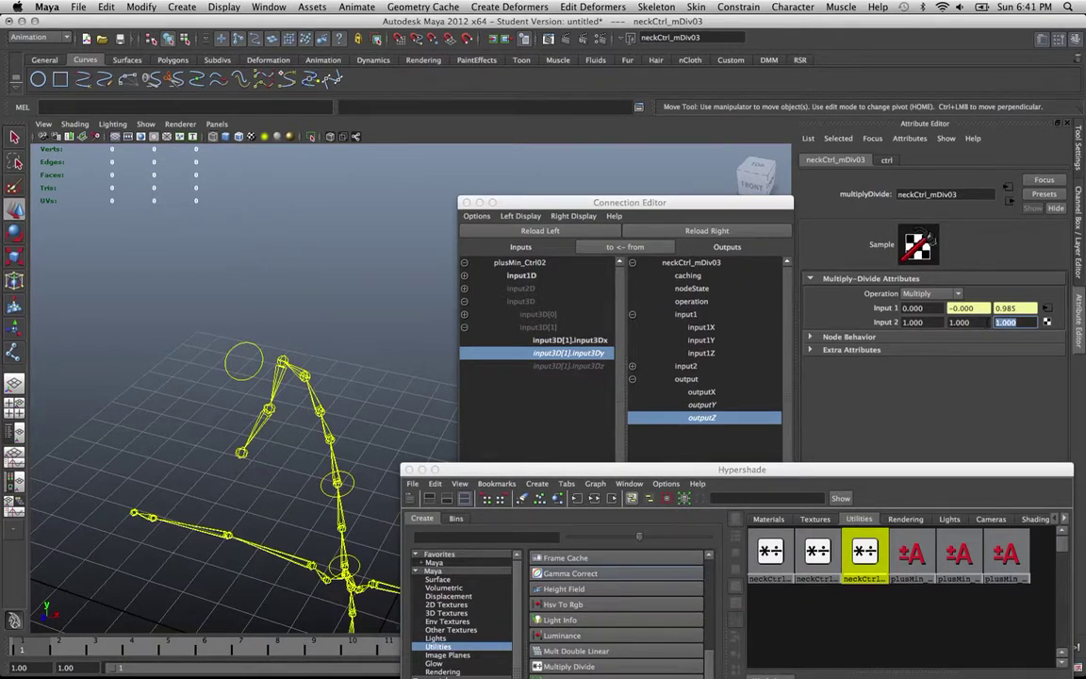
{"action": "type", "text": "-100"}
{"action": "key", "text": "Return"}
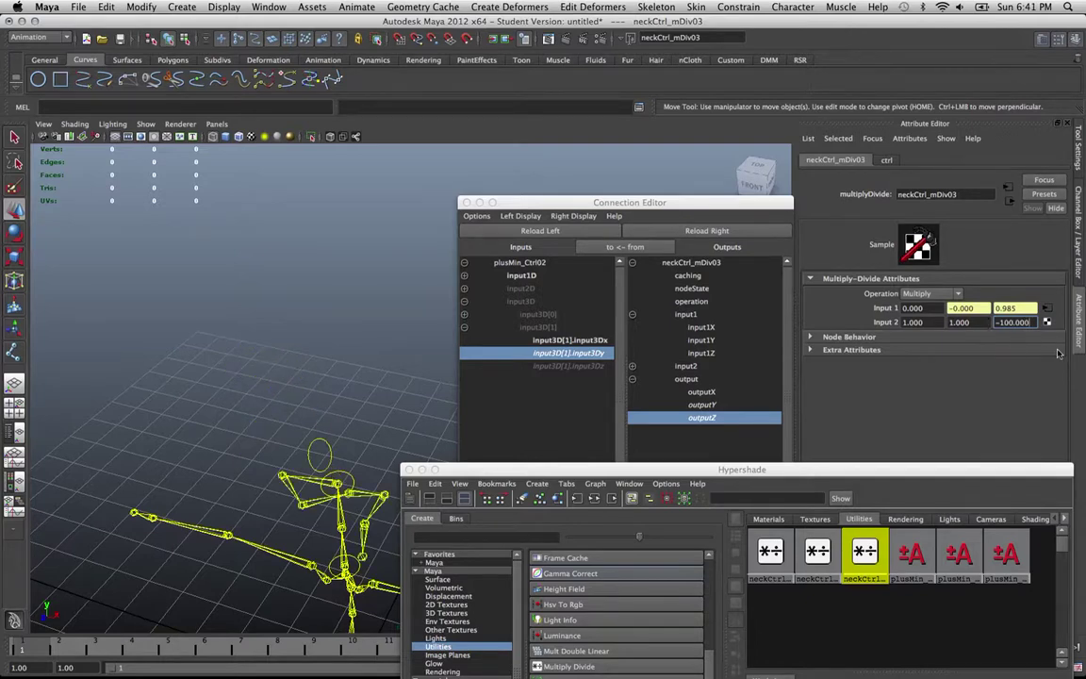
{"action": "type", "text": "-30"}
{"action": "key", "text": "Return"}
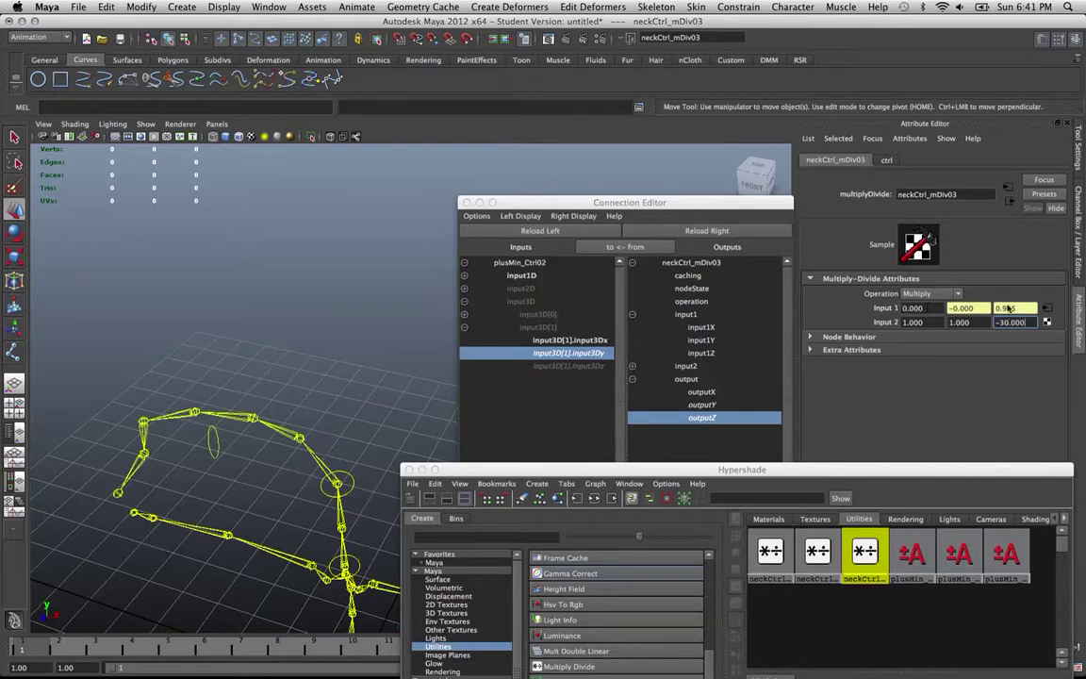
{"action": "double_click", "coordinate": [971, 323]}
{"action": "type", "text": "30"}
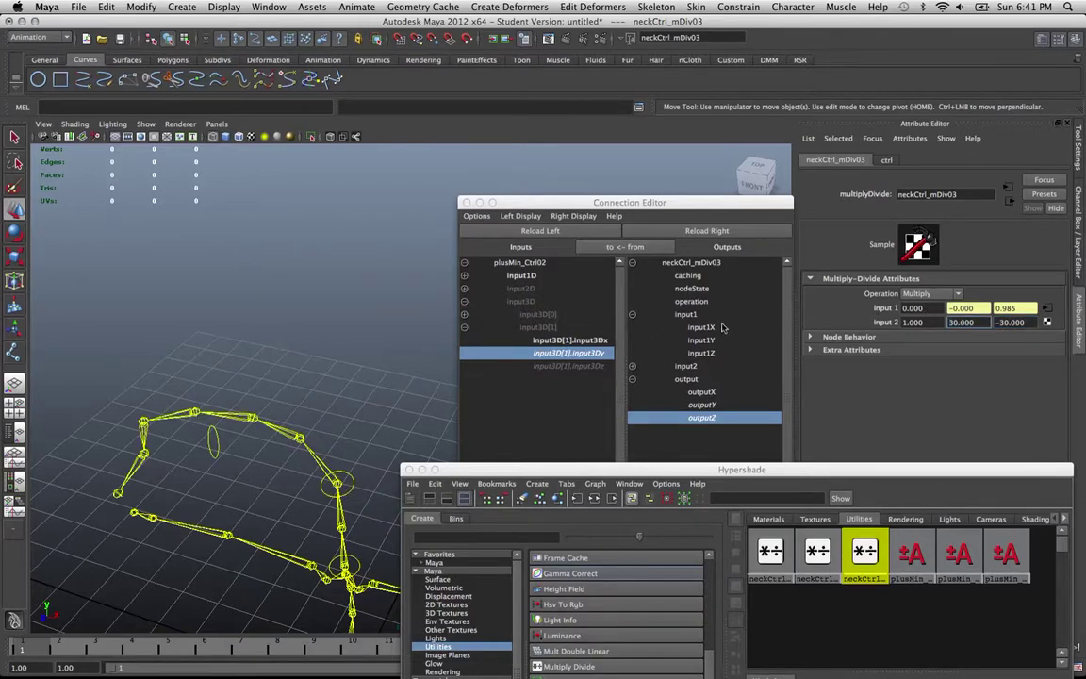
Test the new multipliers by moving the head control around and examining how the neck chain bends.
{"action": "left_click_drag", "start_coordinate": [241, 280], "coordinate": [288, 277], "text": "alt"}
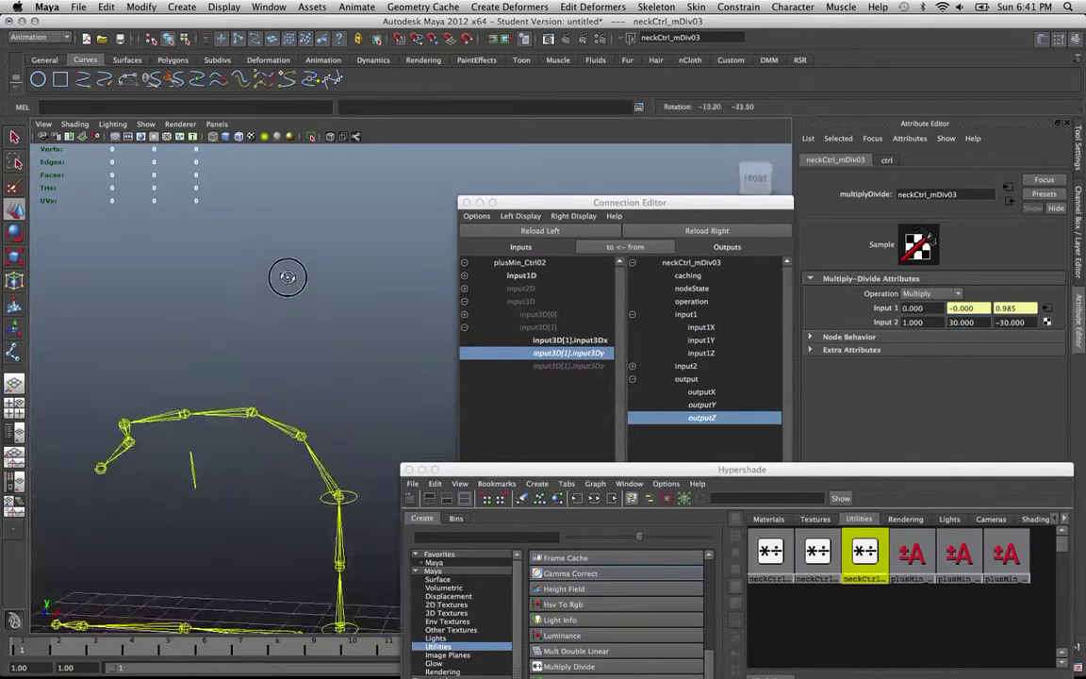
{"action": "left_click", "coordinate": [199, 493]}
{"action": "left_click", "coordinate": [194, 486]}
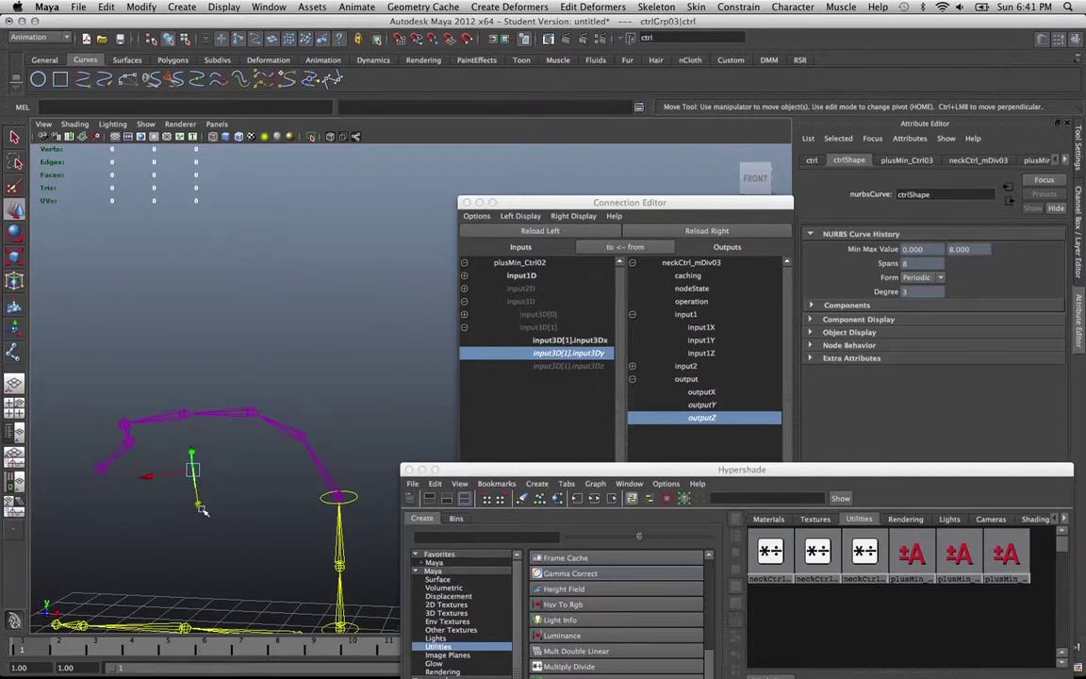
{"action": "left_click_drag", "start_coordinate": [200, 510], "coordinate": [226, 407]}
{"action": "mouse_move", "coordinate": [297, 341]}
{"action": "left_mouse_down", "text": "alt"}
{"action": "mouse_move", "coordinate": [283, 396]}
{"action": "mouse_move", "coordinate": [302, 361]}
{"action": "left_mouse_up", "text": "alt"}
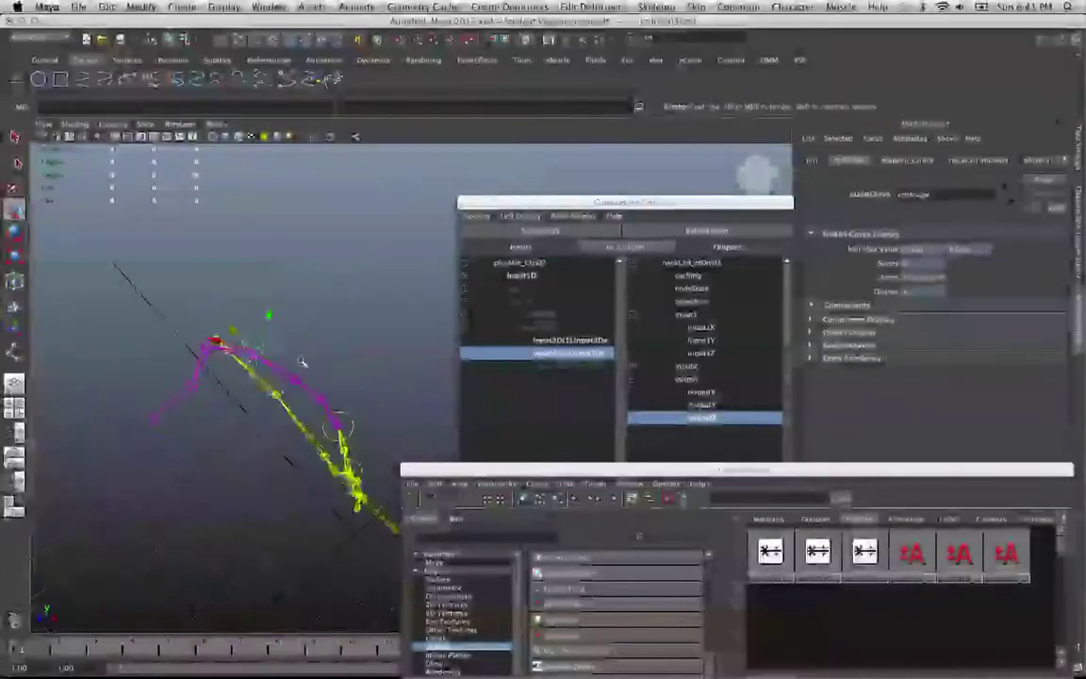
{"action": "left_click_drag", "start_coordinate": [258, 339], "coordinate": [331, 296]}
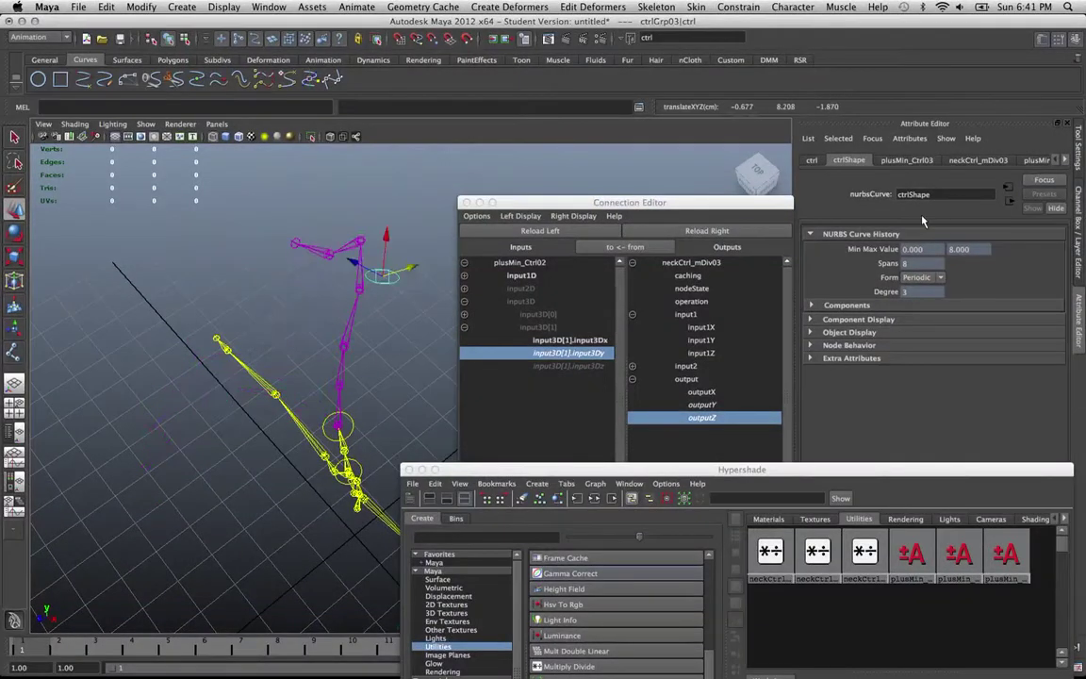
Reset the head control's Translate Y and Translate Z to 0.
{"action": "key", "text": "ctrl+a"}
{"action": "left_click", "coordinate": [1037, 196]}
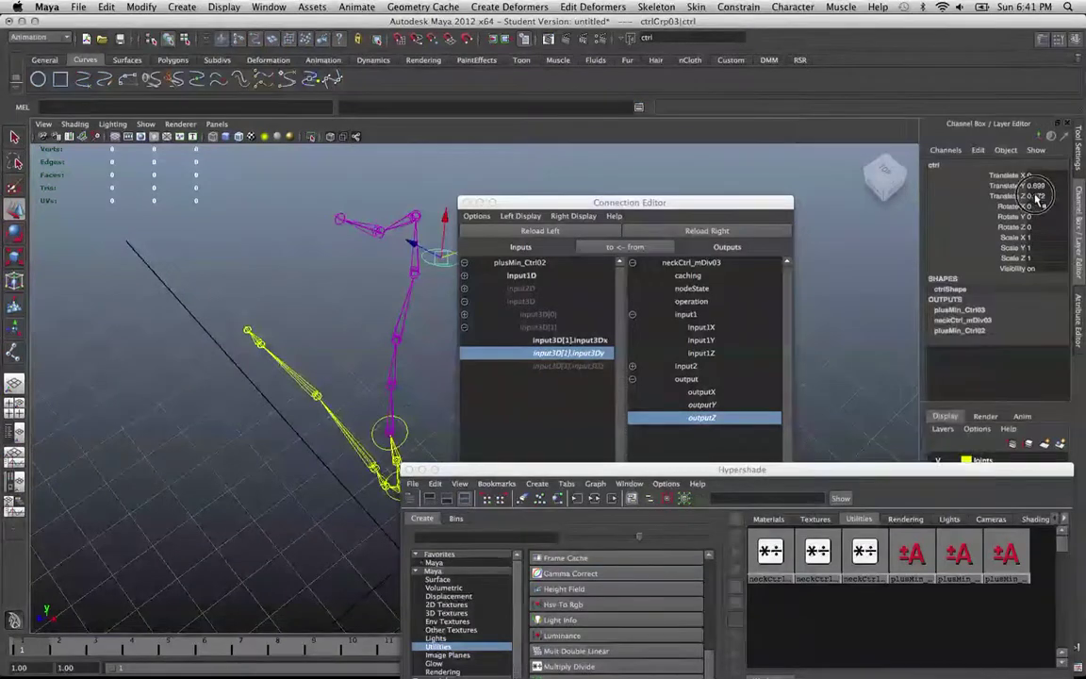
{"action": "left_click", "coordinate": [1035, 186]}
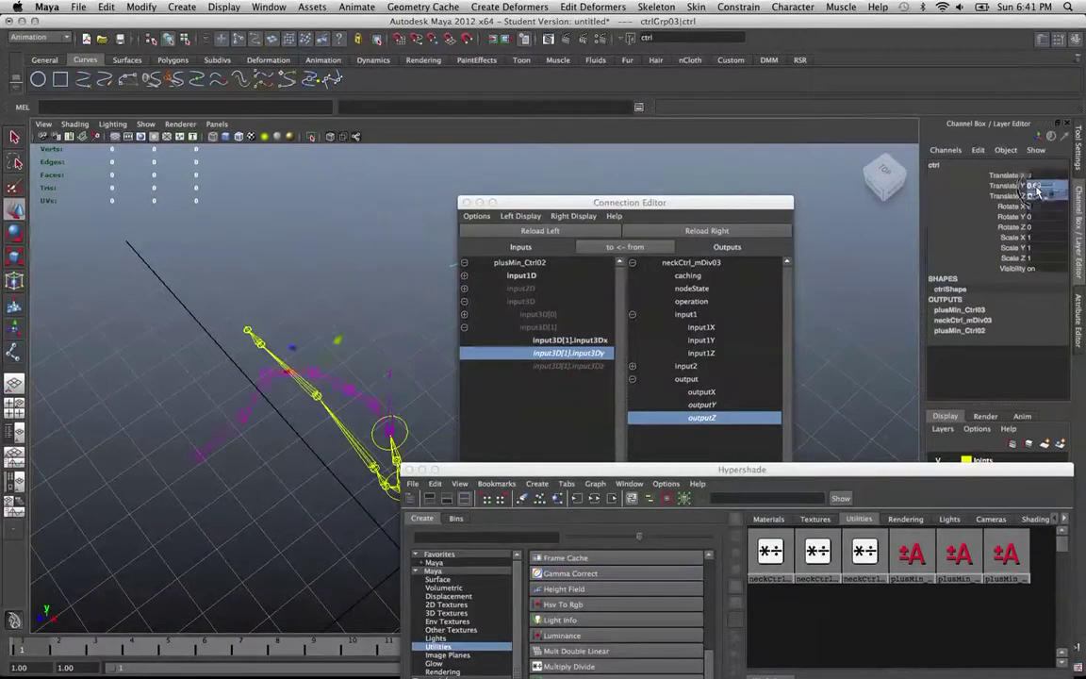
{"action": "left_click_drag", "start_coordinate": [400, 289], "coordinate": [453, 293], "text": "alt"}
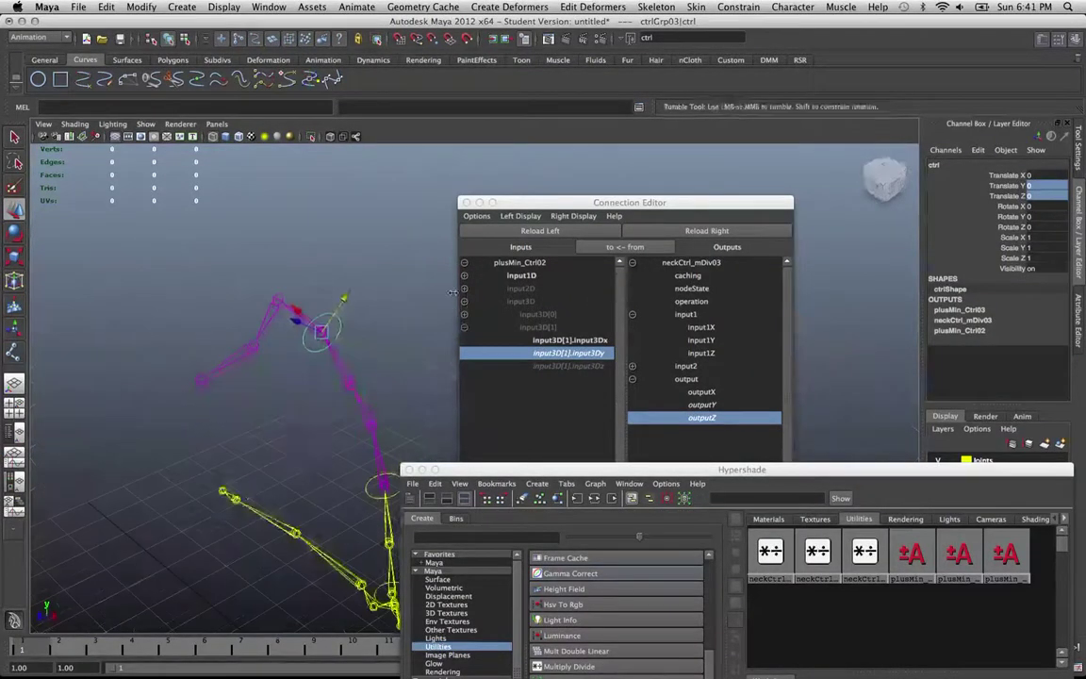
{"action": "left_click_drag", "start_coordinate": [364, 327], "coordinate": [370, 424], "text": "alt"}
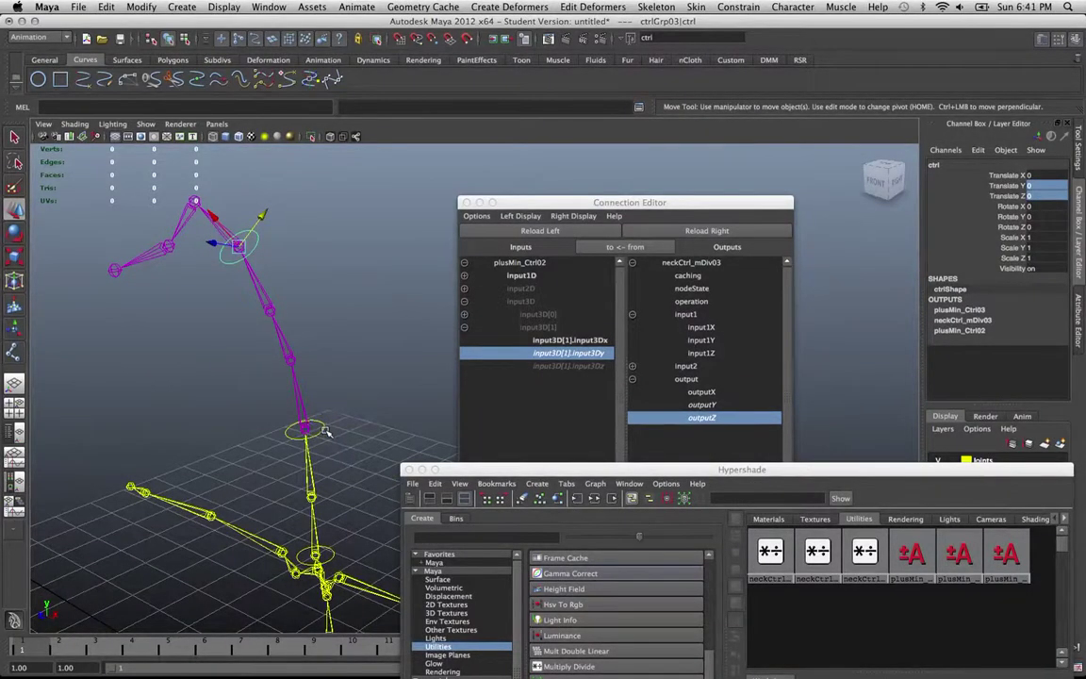
Load the neck-base control (ctrlGrp02|ctrl) as the source and neckCtrl_mDiv02 as the destination in the Connection Editor.
{"action": "left_click", "coordinate": [324, 431]}
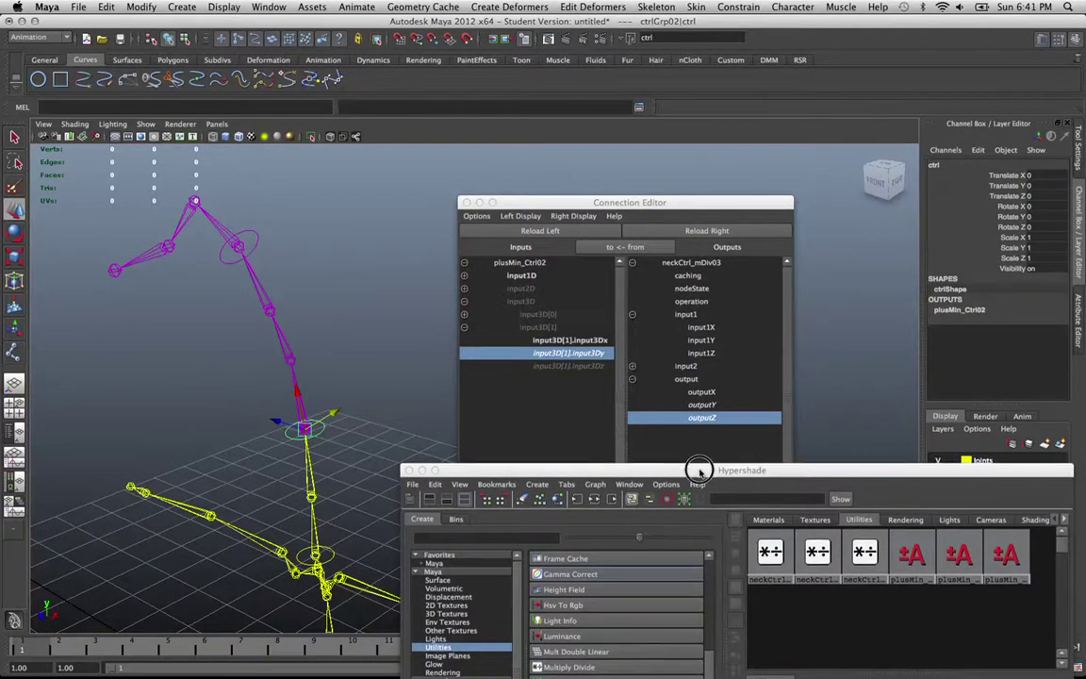
{"action": "left_click_drag", "start_coordinate": [698, 471], "coordinate": [669, 396]}
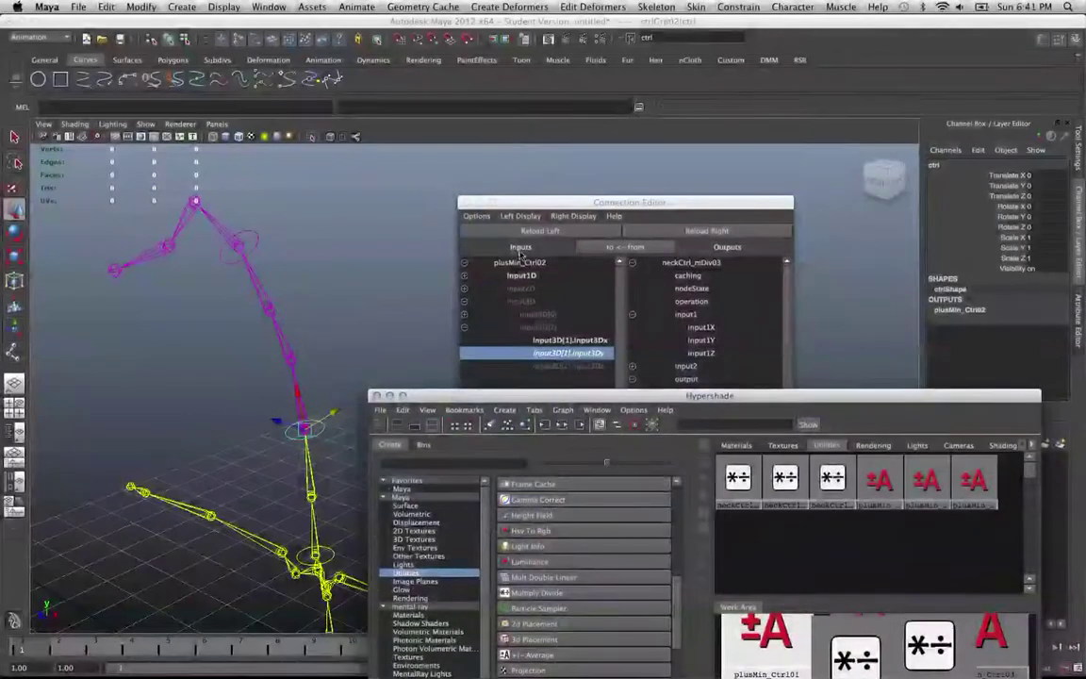
{"action": "left_click", "coordinate": [565, 230]}
{"action": "left_click", "coordinate": [626, 232]}
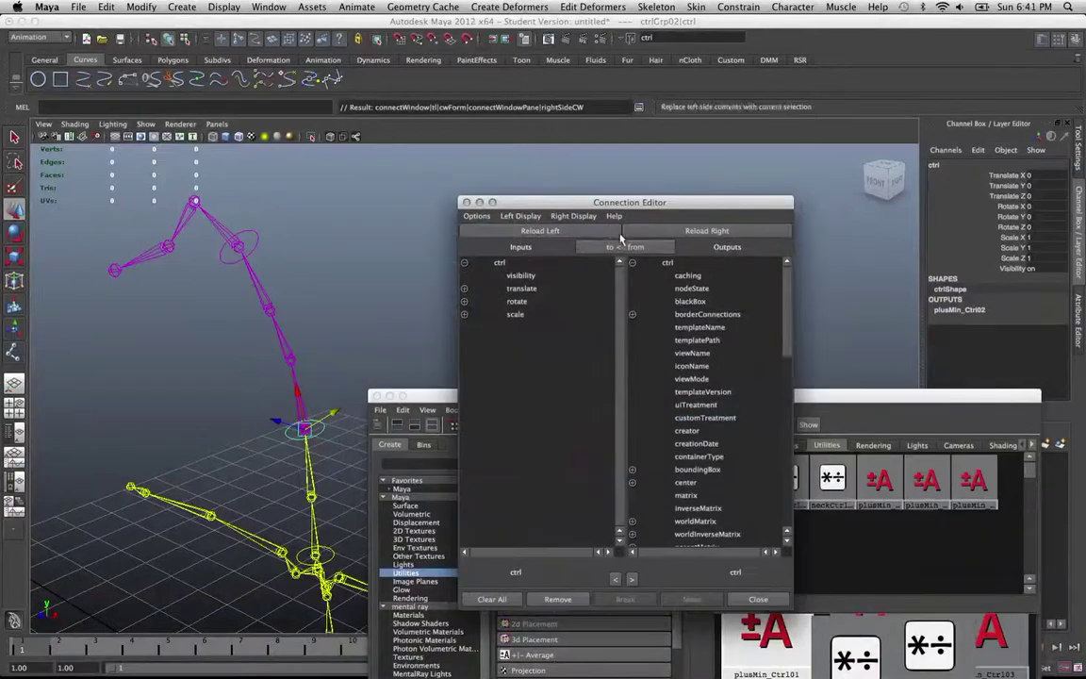
{"action": "left_click", "coordinate": [617, 247]}
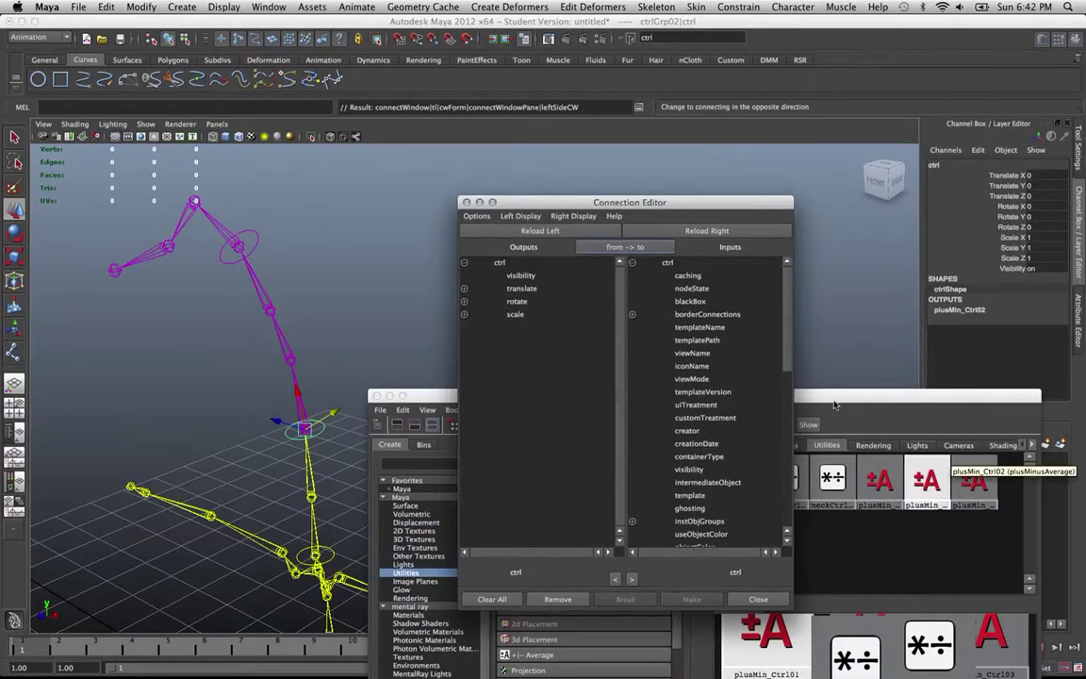
{"action": "left_click_drag", "start_coordinate": [858, 395], "coordinate": [841, 236]}
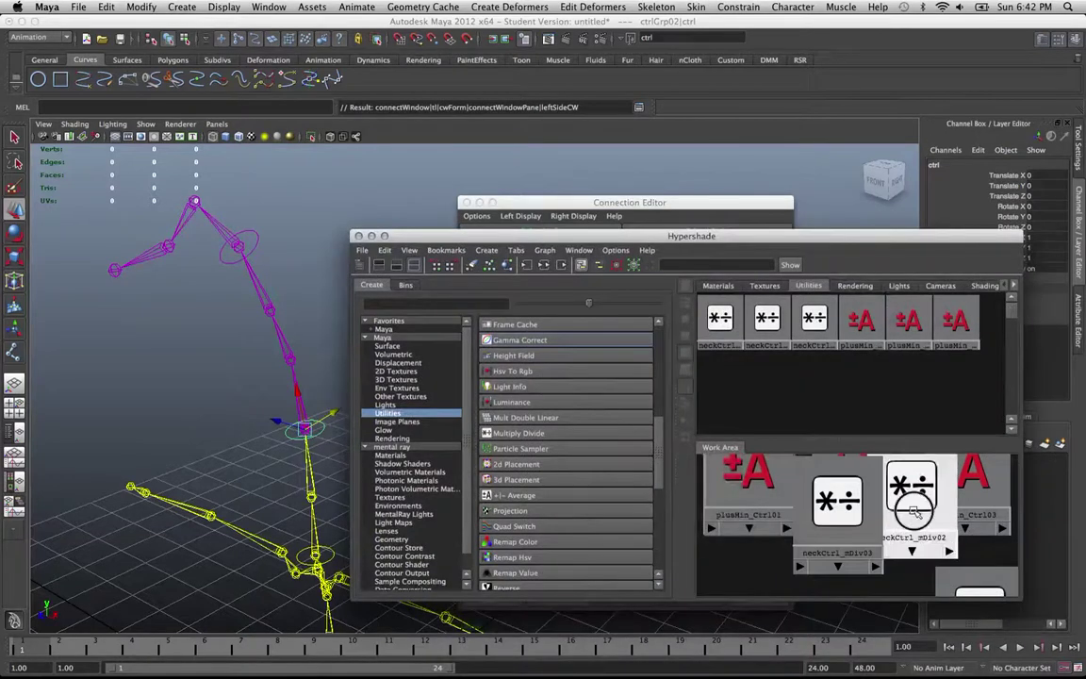
{"action": "left_click", "coordinate": [911, 486]}
{"action": "left_click_drag", "start_coordinate": [676, 202], "coordinate": [584, 137]}
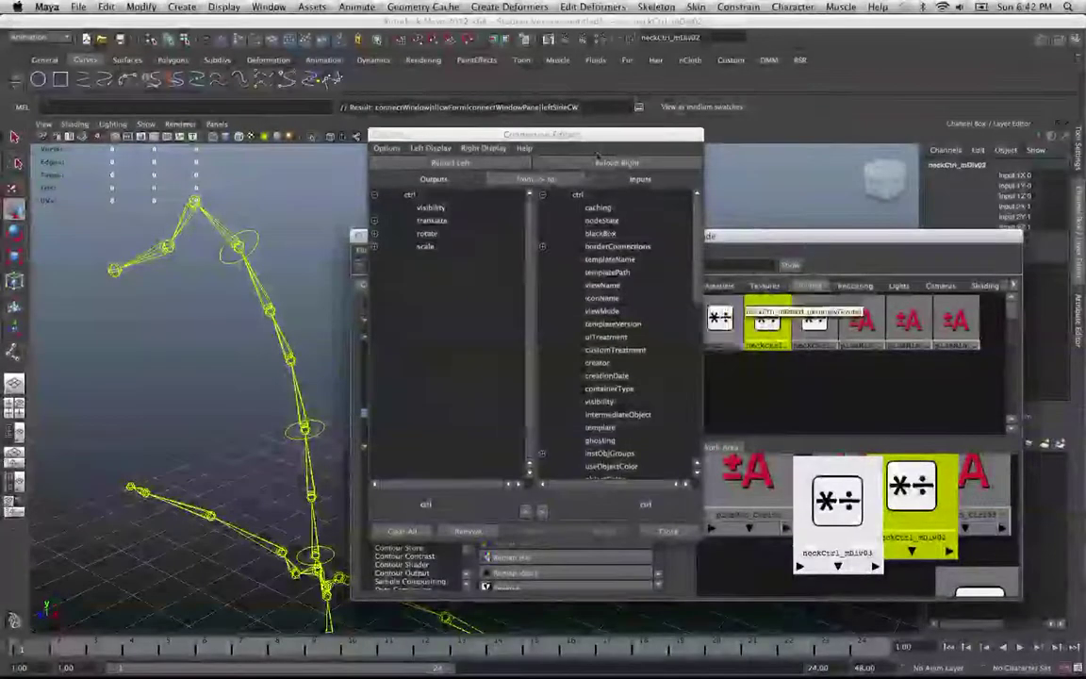
{"action": "left_click", "coordinate": [599, 164]}
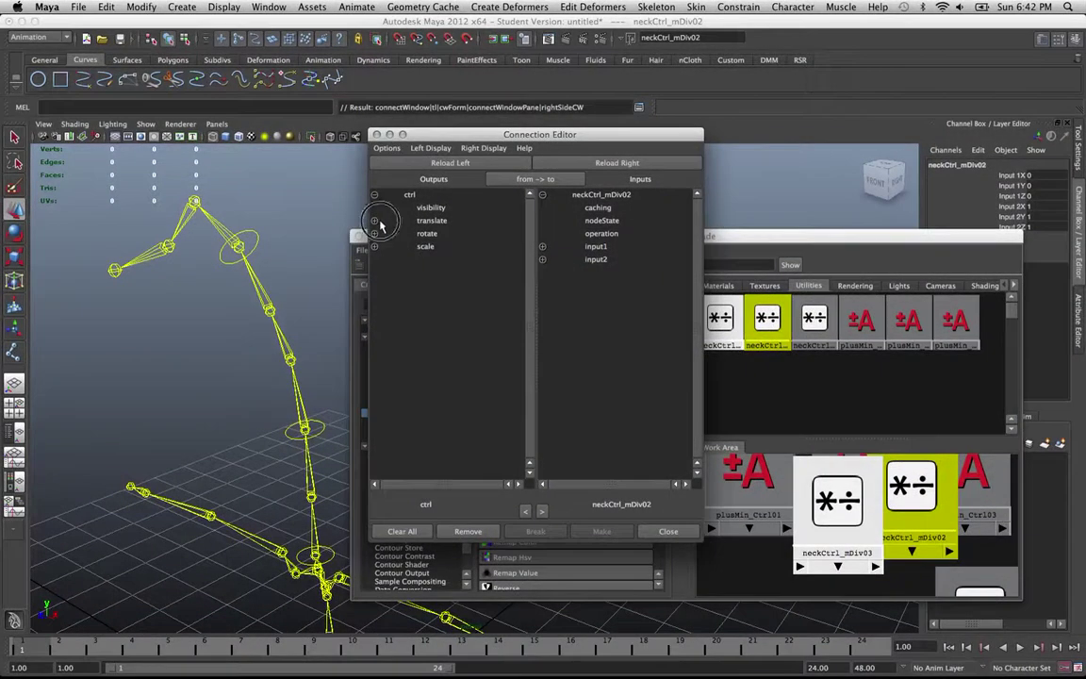
Connect the neck-base control's translateY to input1Y and its translateZ to input1Z on neckCtrl_mDiv02.
{"action": "left_click", "coordinate": [376, 221]}
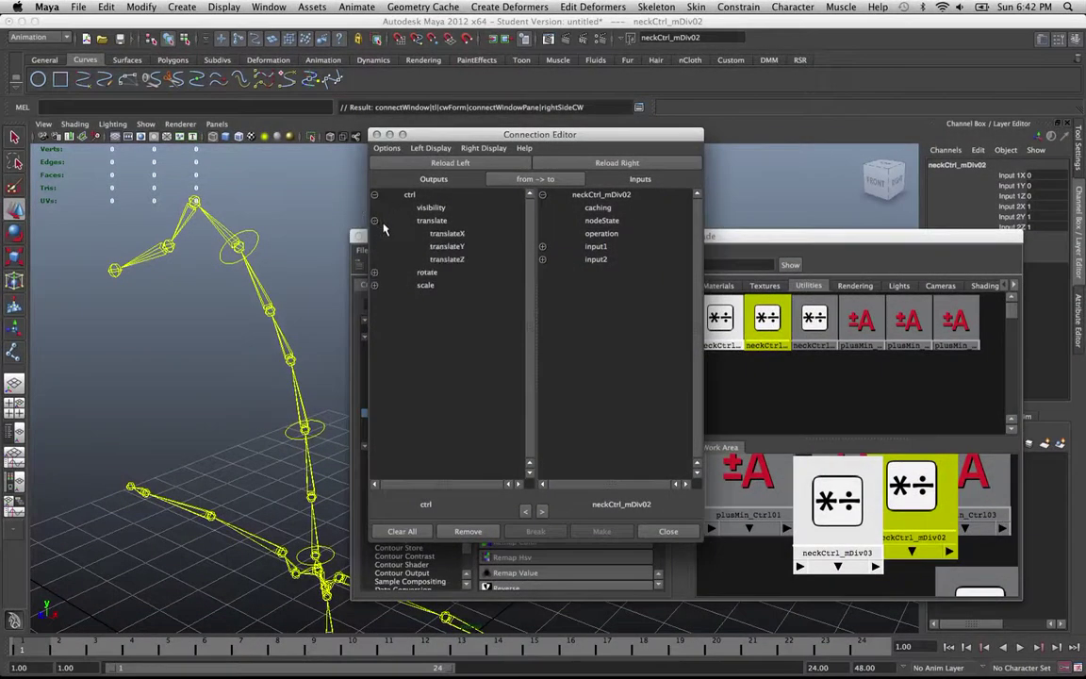
{"action": "left_click", "coordinate": [542, 247]}
{"action": "left_click", "coordinate": [448, 247]}
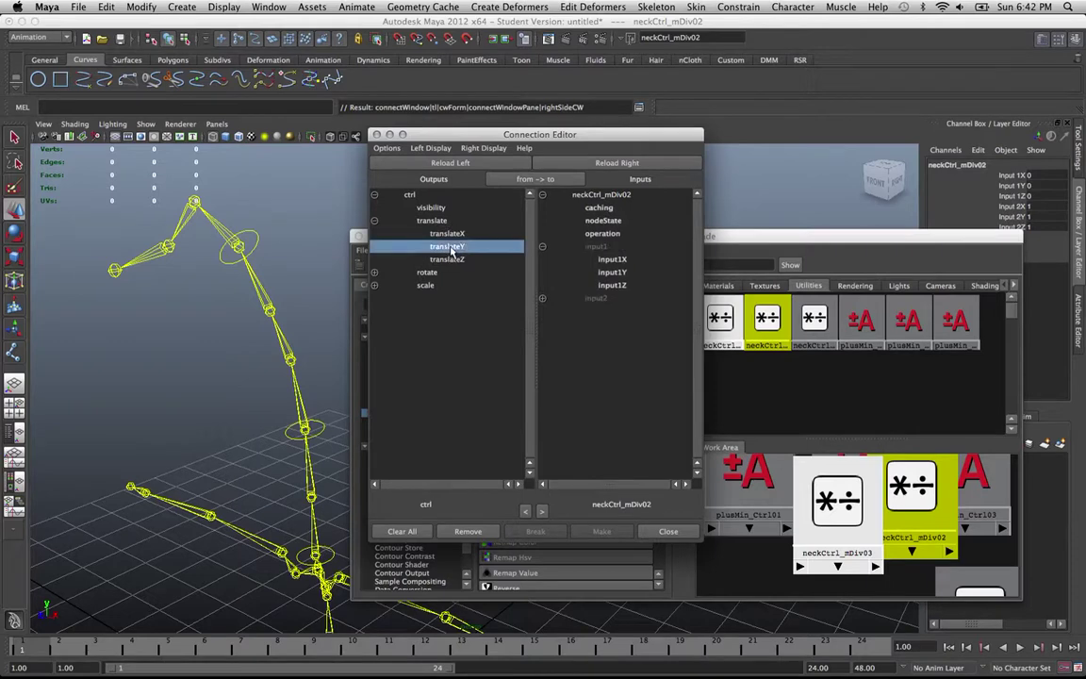
{"action": "left_click", "coordinate": [618, 272]}
{"action": "left_click", "coordinate": [451, 260]}
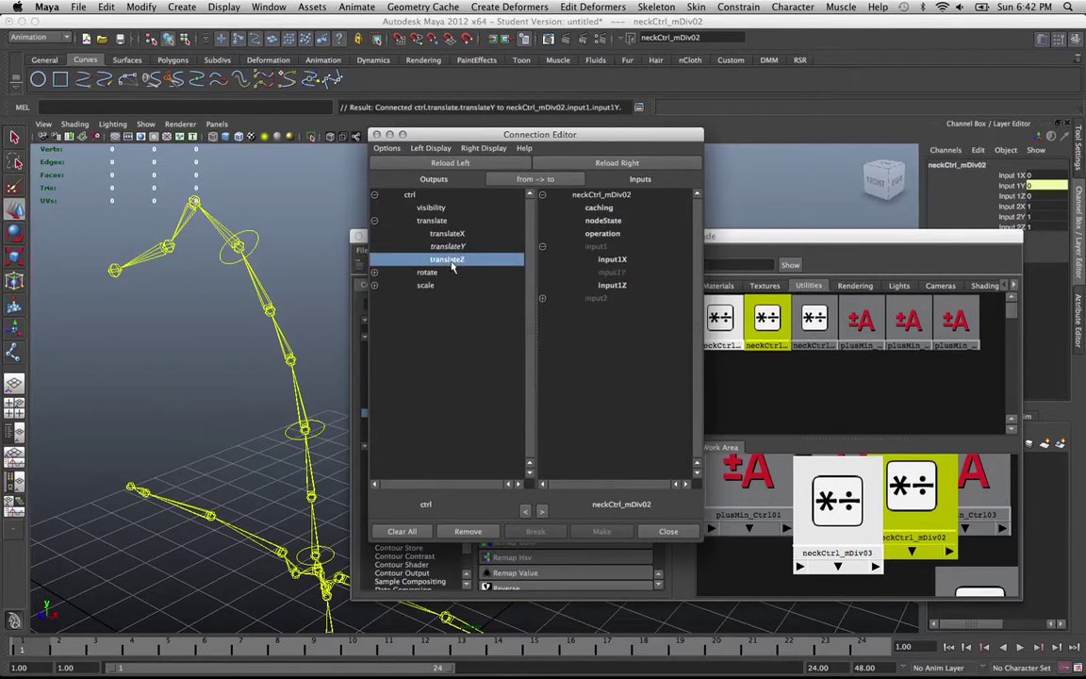
{"action": "left_click", "coordinate": [613, 285]}
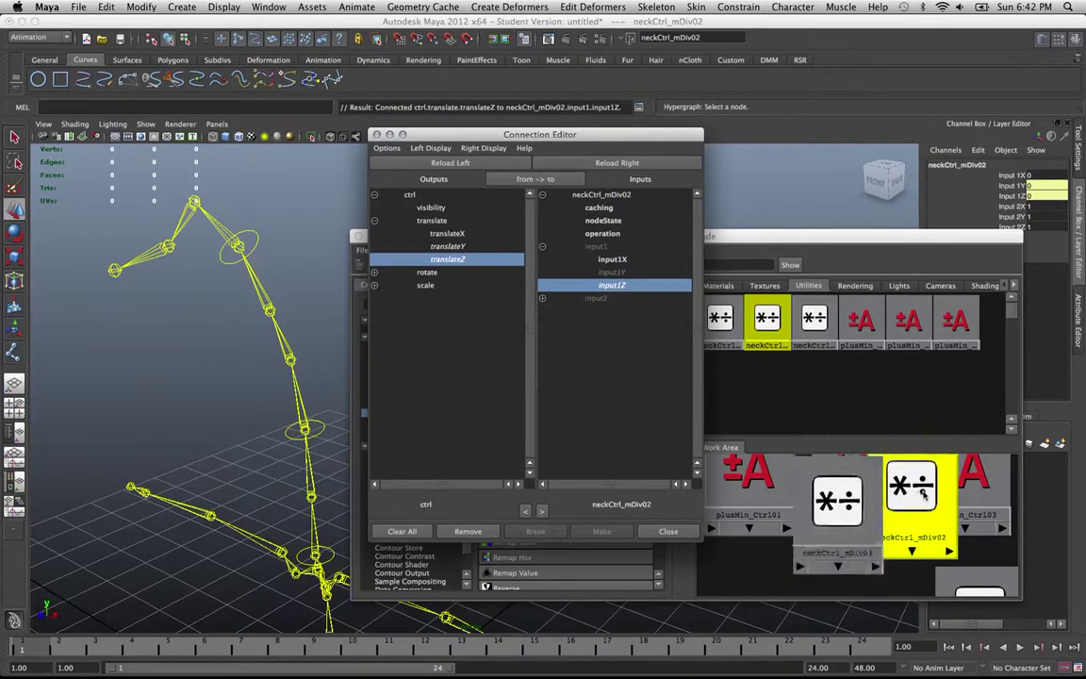
Set Input 2 of neckCtrl_mDiv02 to 30 in Y and -30 in Z.
{"action": "left_click", "coordinate": [793, 466]}
{"action": "key", "text": "ctrl+a"}
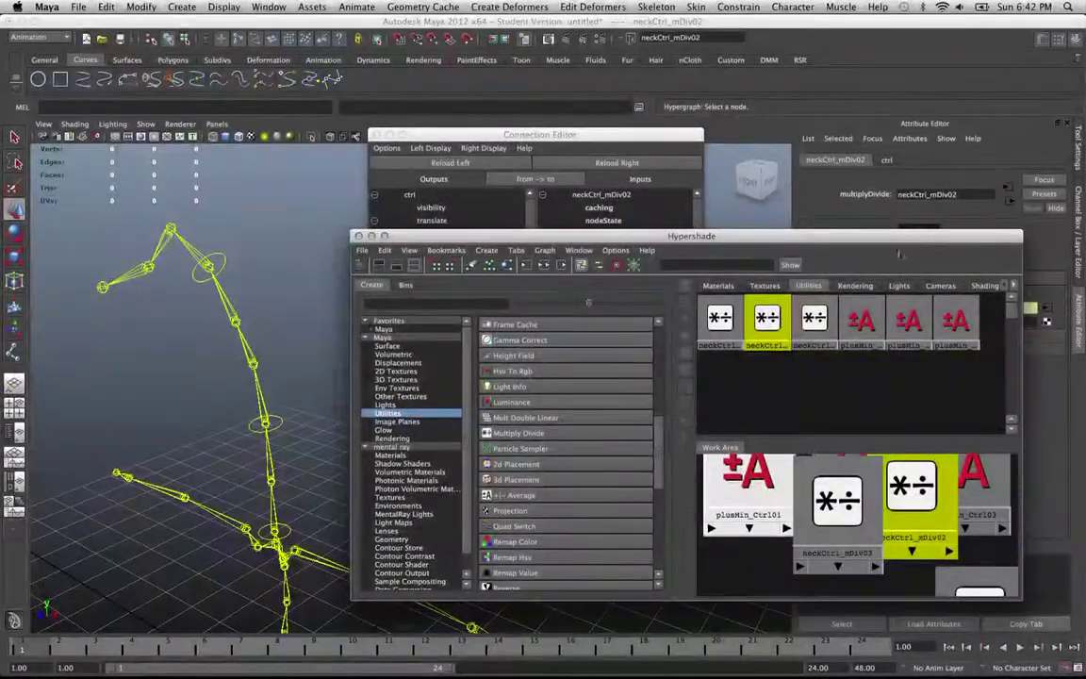
{"action": "left_click_drag", "start_coordinate": [901, 237], "coordinate": [954, 431]}
{"action": "double_click", "coordinate": [1007, 322]}
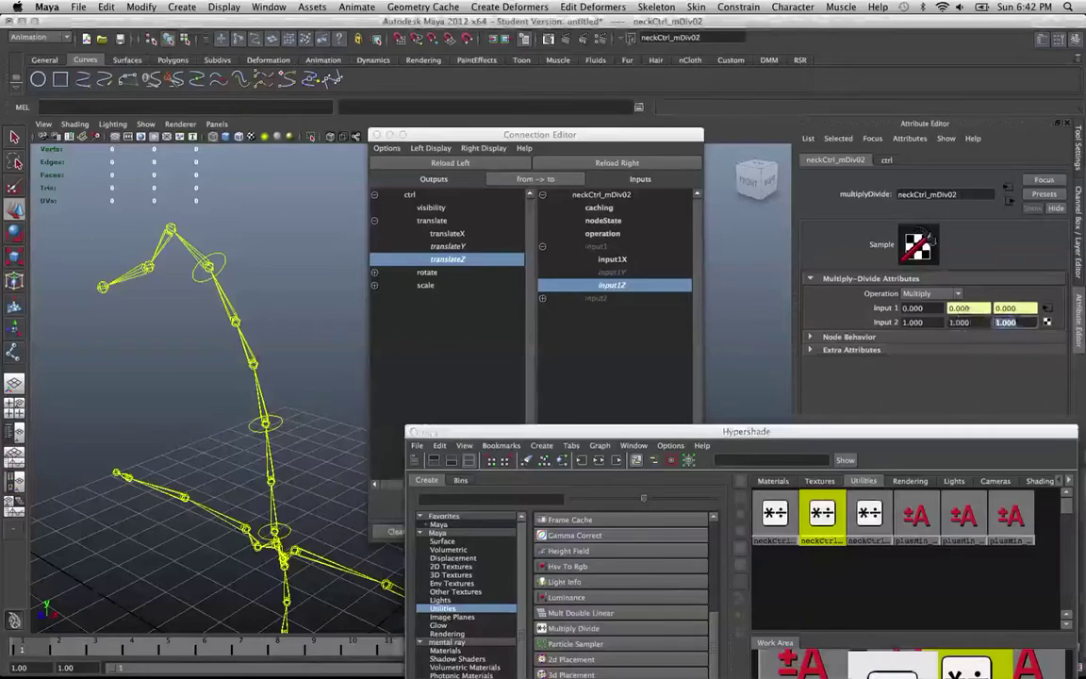
{"action": "key", "text": "BackSpace"}
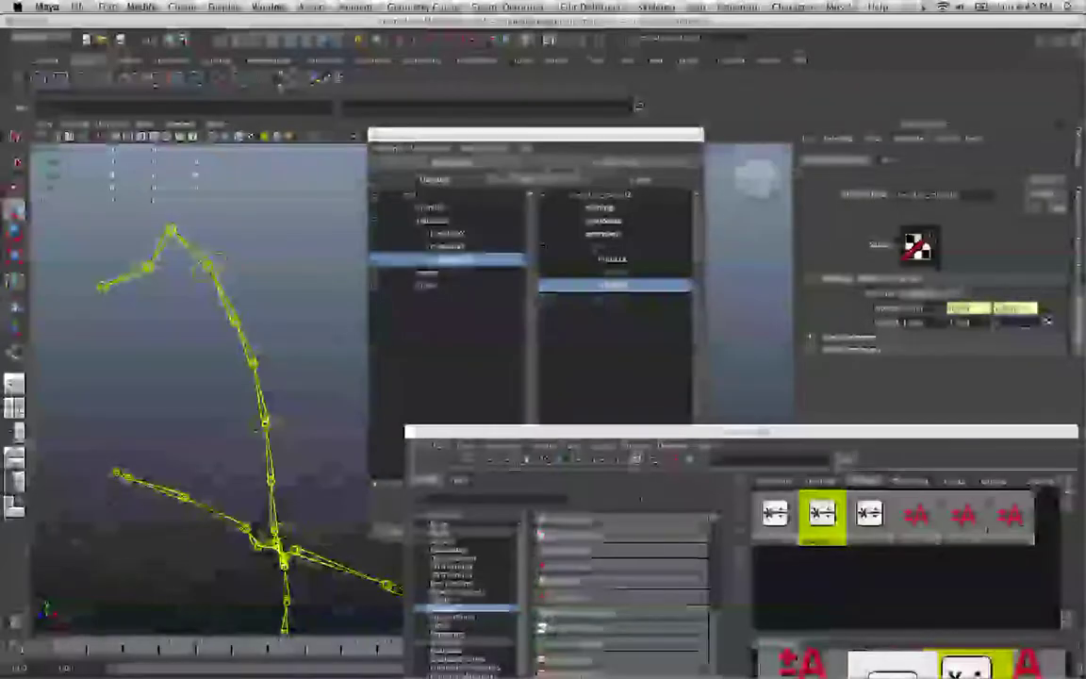
{"action": "type", "text": "-30"}
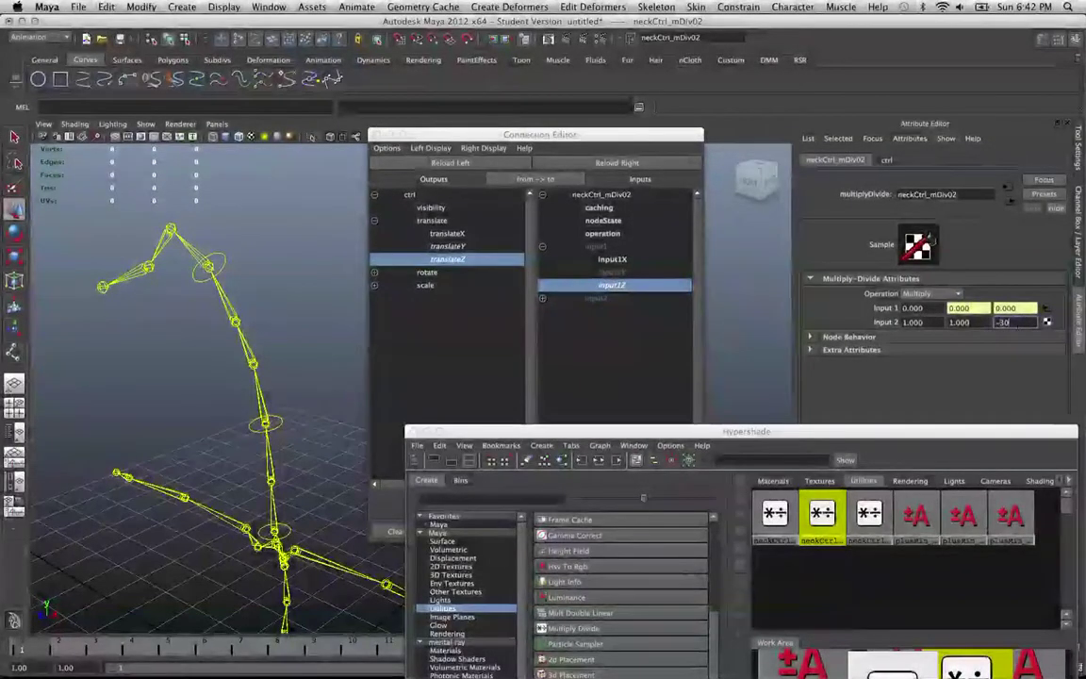
{"action": "key", "text": "Tab"}
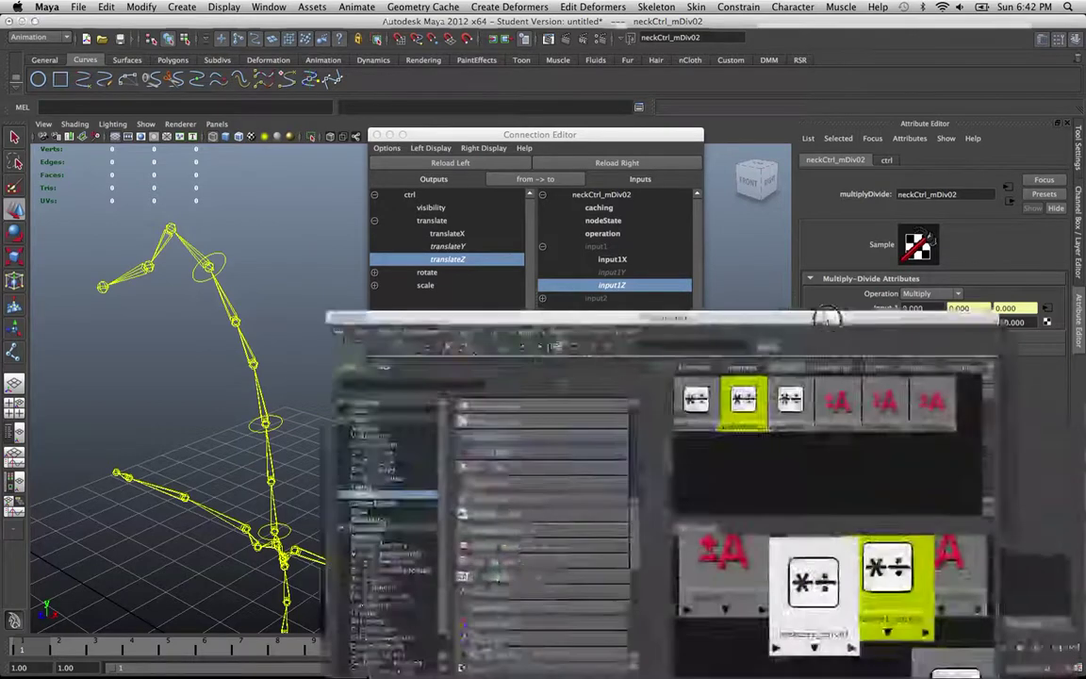
Load plusMin_Ctrl01 opposite neckCtrl_mDiv02 in the Connection Editor, reverse the connection direction, and expand input3D[1] and output.
{"action": "left_click_drag", "start_coordinate": [827, 318], "coordinate": [873, 377]}
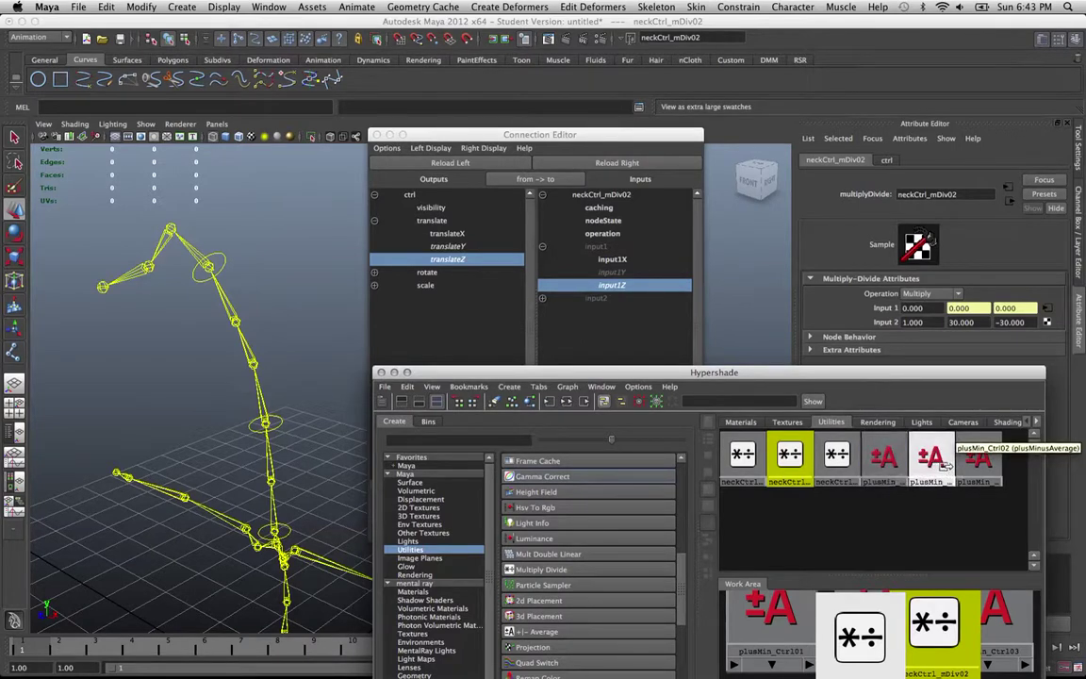
{"action": "left_click", "coordinate": [885, 457]}
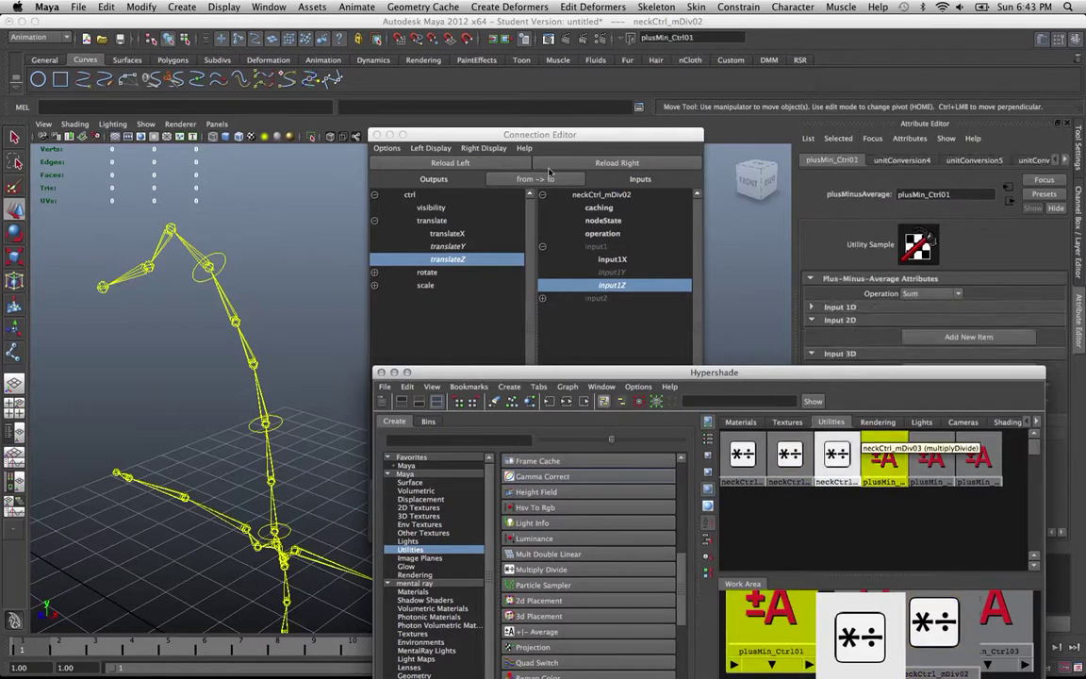
{"action": "left_click", "coordinate": [446, 165]}
{"action": "left_click", "coordinate": [446, 165]}
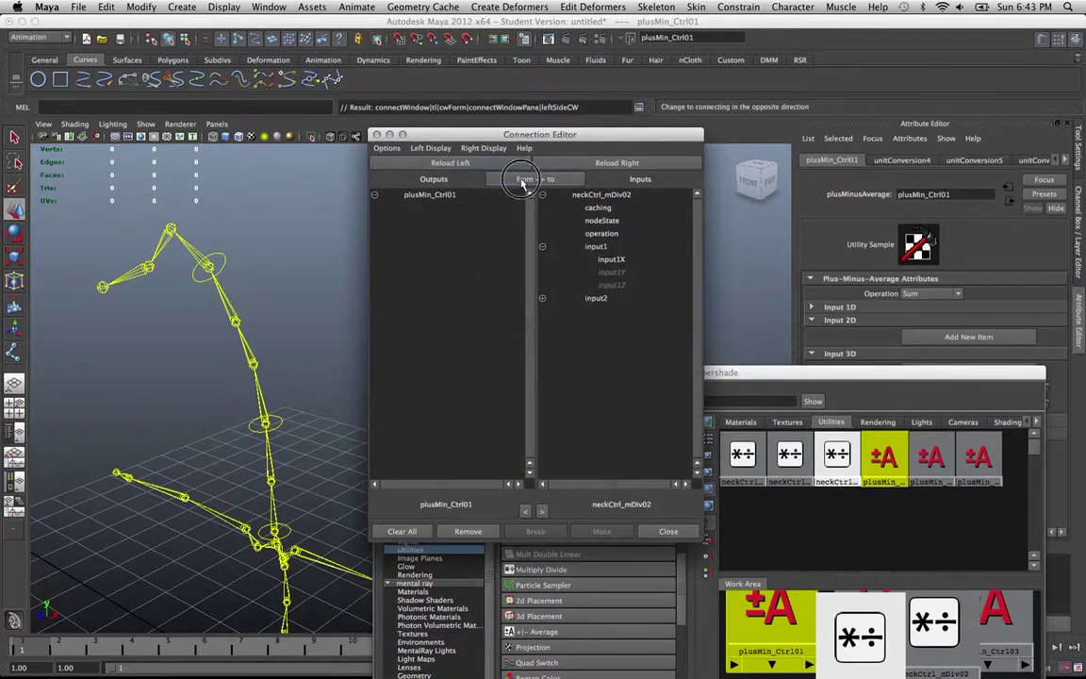
{"action": "left_click", "coordinate": [521, 180]}
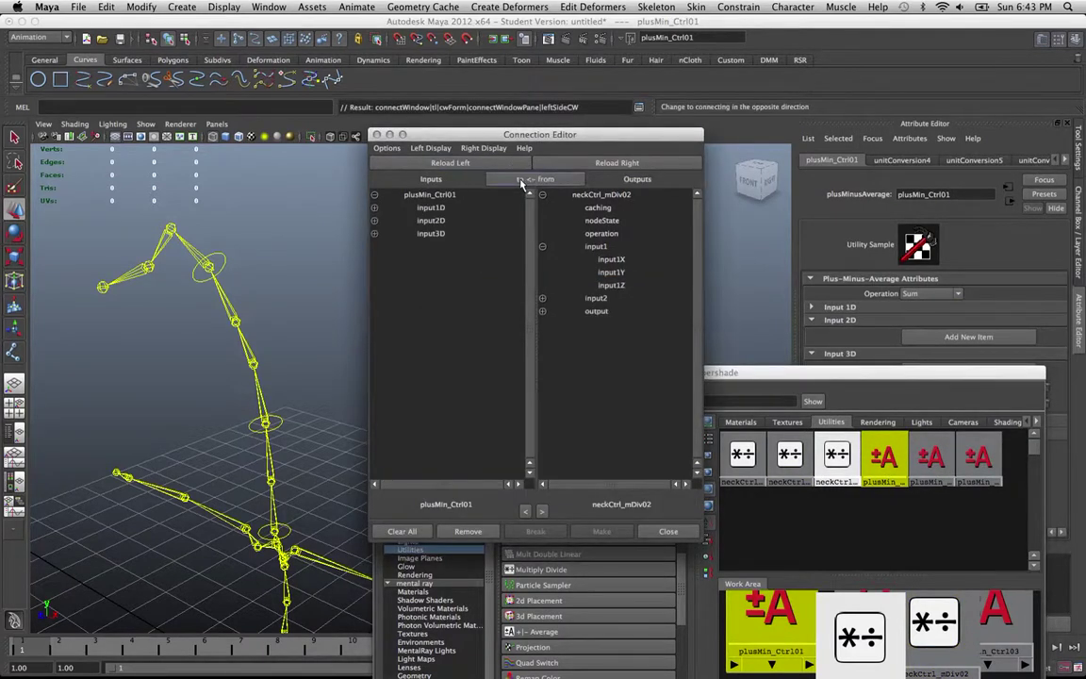
{"action": "left_click", "coordinate": [374, 234]}
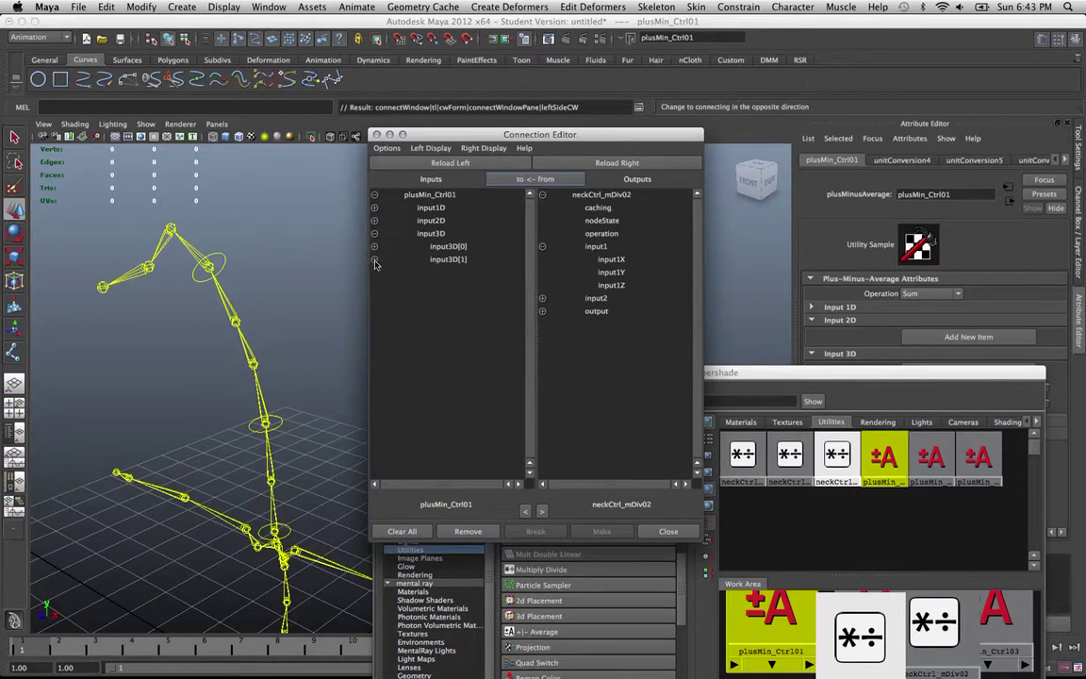
{"action": "left_click", "coordinate": [375, 259]}
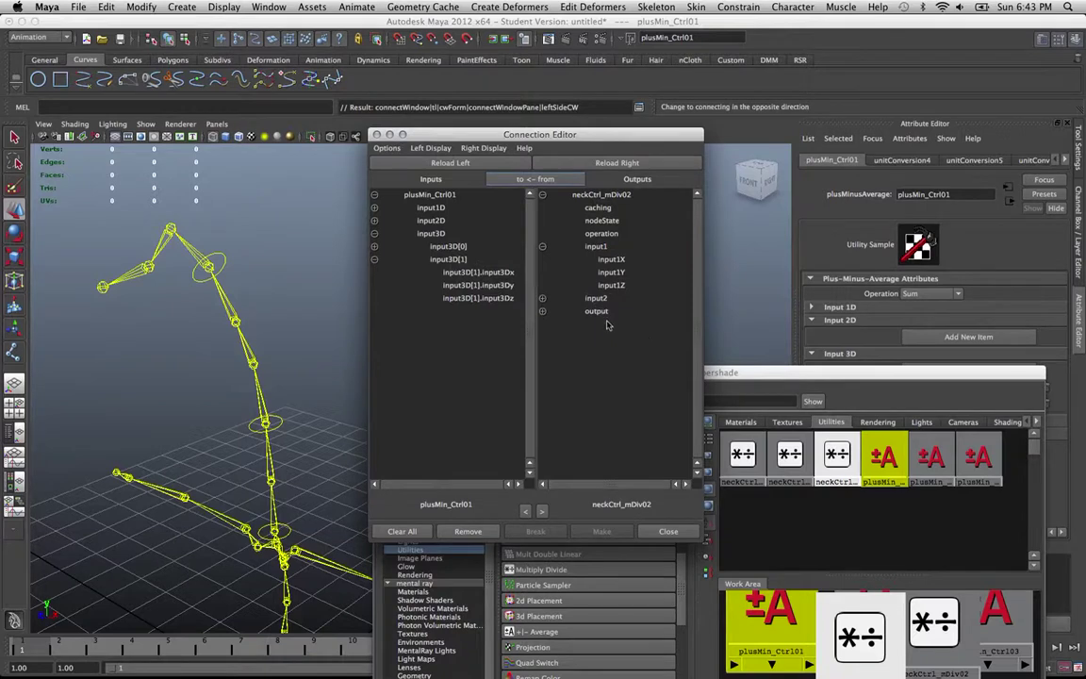
{"action": "left_click", "coordinate": [543, 311]}
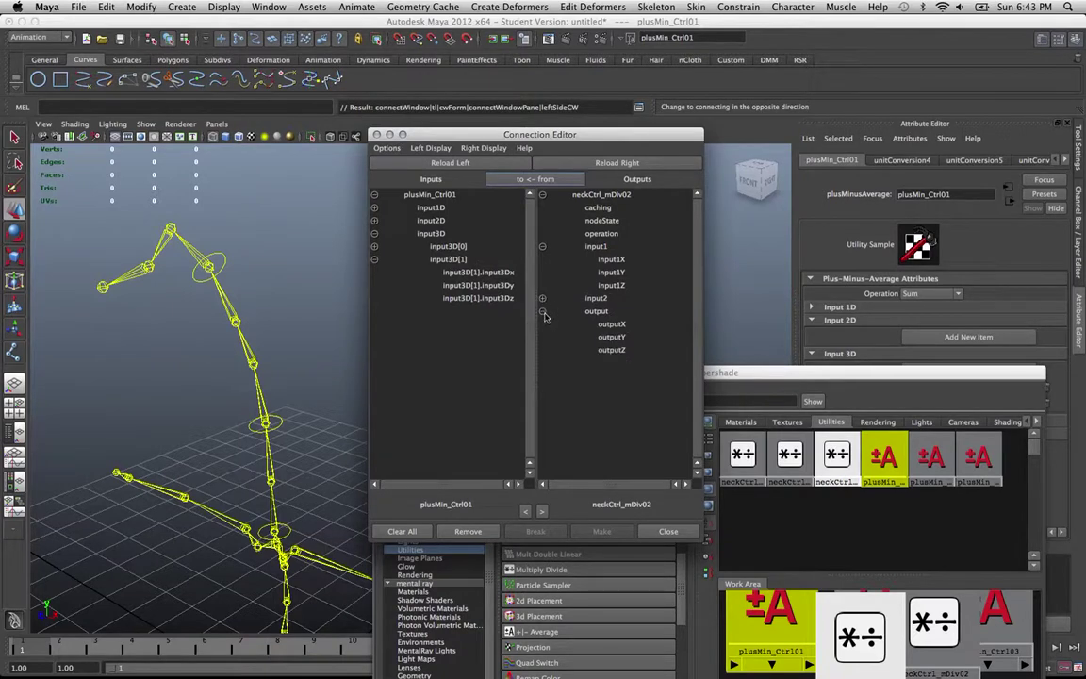
Connect neckCtrl_mDiv02's outputY to input3D[1].input3Dz and its outputZ to input3D[1].input3Dy on plusMin_Ctrl01.
{"action": "left_click", "coordinate": [612, 338]}
{"action": "left_click", "coordinate": [486, 300]}
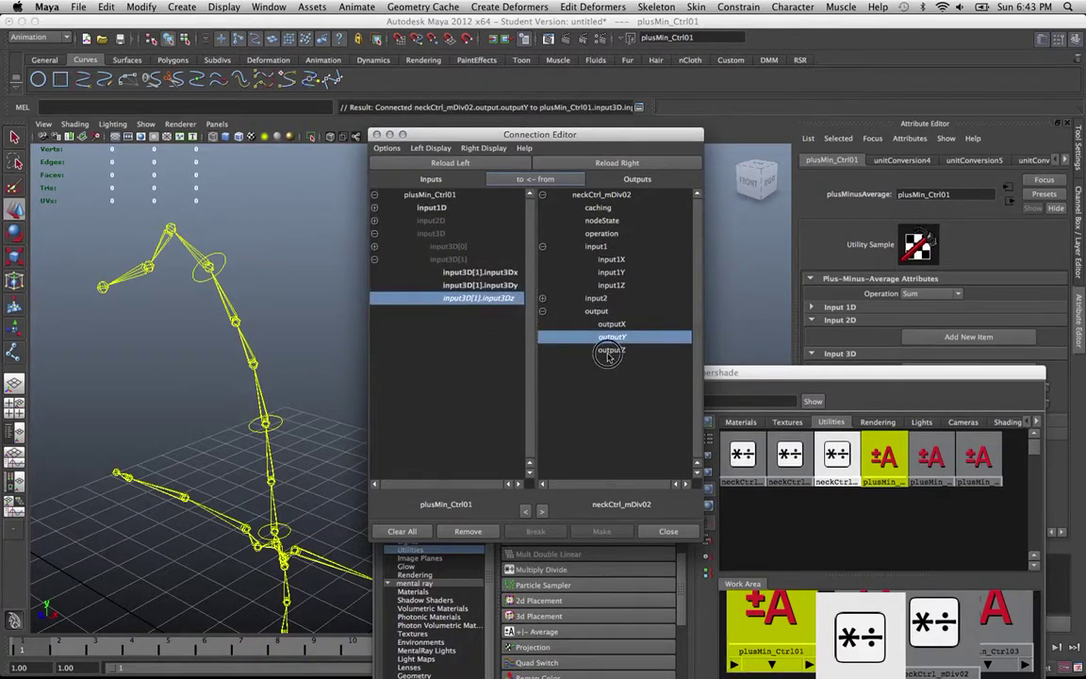
{"action": "left_click", "coordinate": [611, 350]}
{"action": "left_click", "coordinate": [500, 298]}
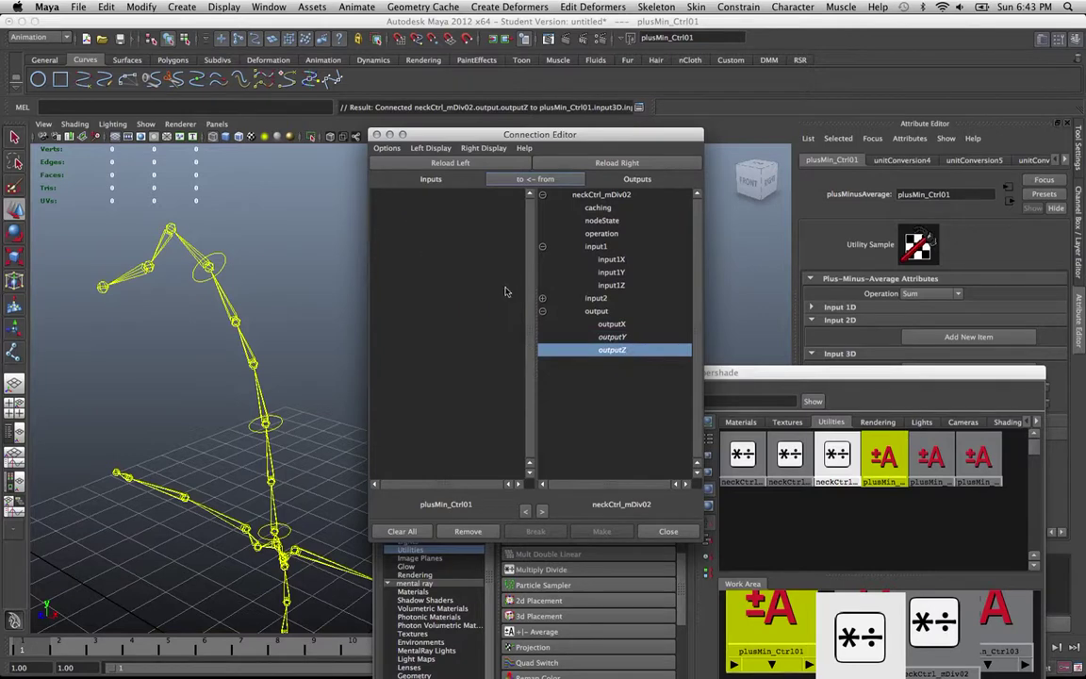
Test the new connections by moving the neck-base control along its axes, and undo the moves.
{"action": "left_click", "coordinate": [266, 421]}
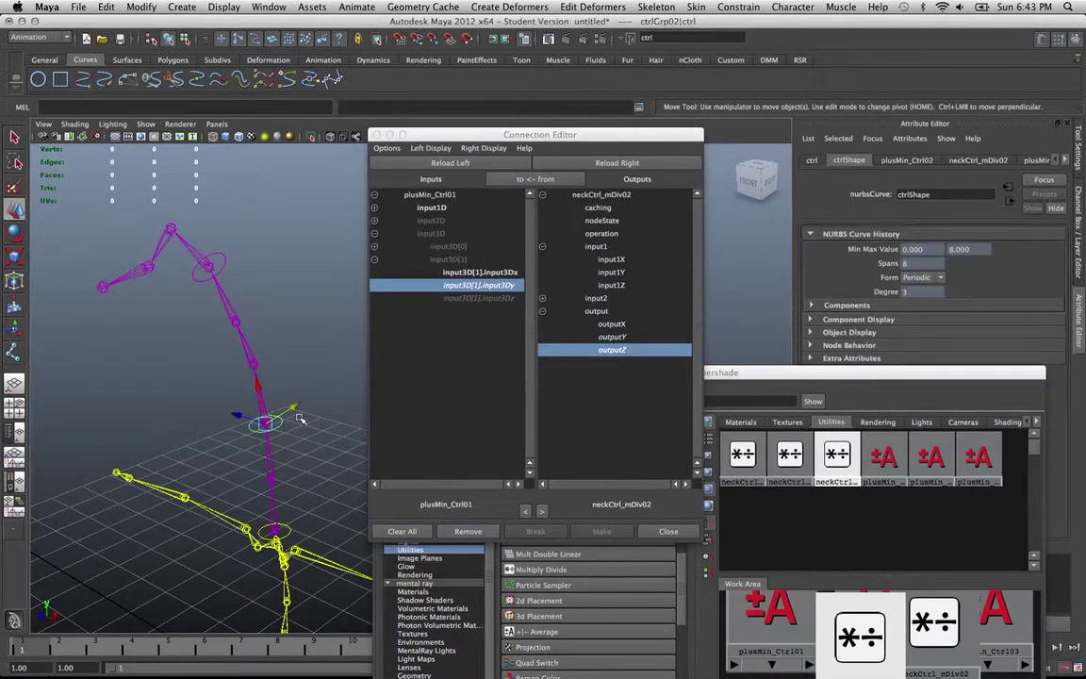
{"action": "left_click_drag", "start_coordinate": [264, 422], "coordinate": [245, 407]}
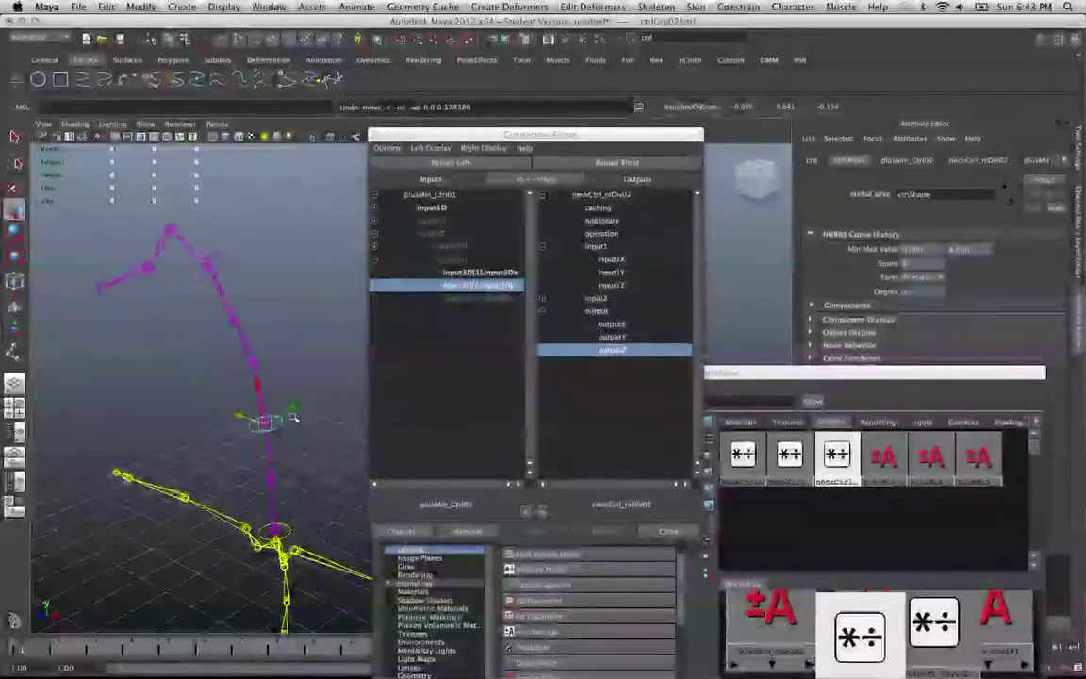
{"action": "left_click_drag", "start_coordinate": [291, 417], "coordinate": [311, 401]}
{"action": "key", "text": "z"}
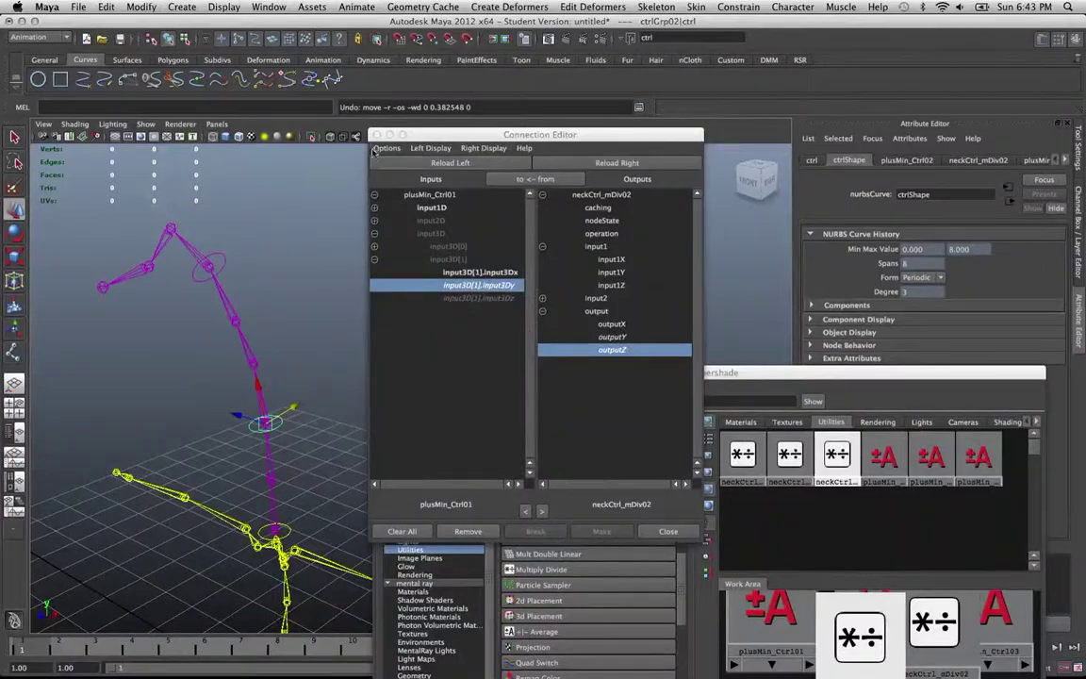
Rearrange the editor windows and spread out the three neckCtrl Multiply Divide nodes in the Hypershade work area.
{"action": "left_click_drag", "start_coordinate": [483, 134], "coordinate": [612, 69]}
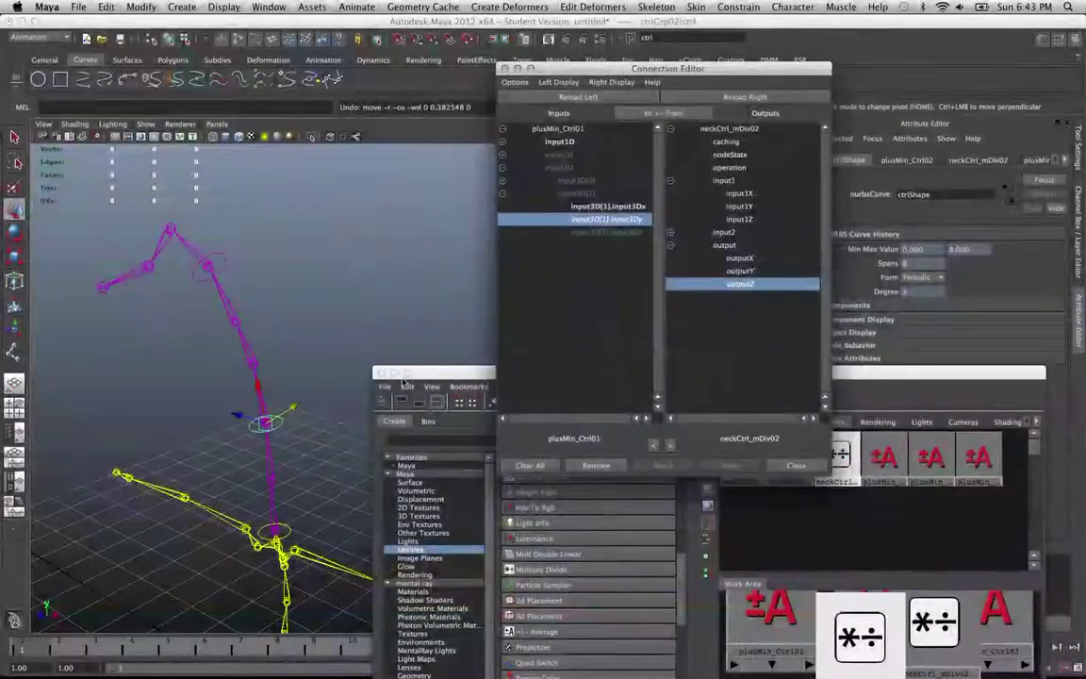
{"action": "left_click_drag", "start_coordinate": [447, 373], "coordinate": [461, 215]}
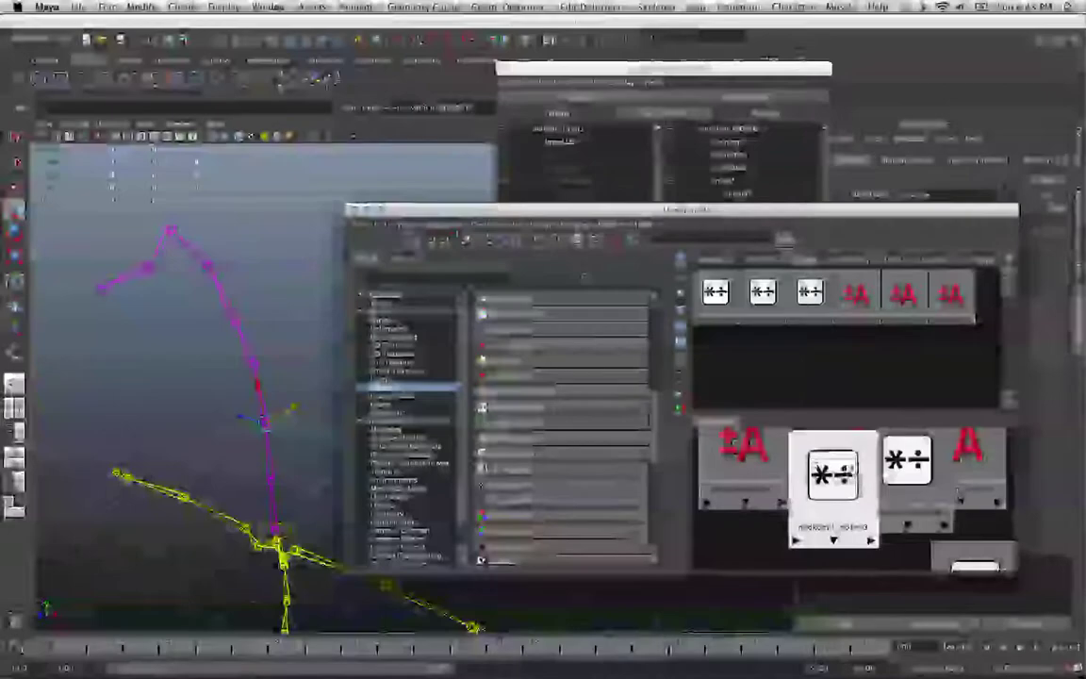
{"action": "left_click_drag", "start_coordinate": [821, 478], "coordinate": [779, 497]}
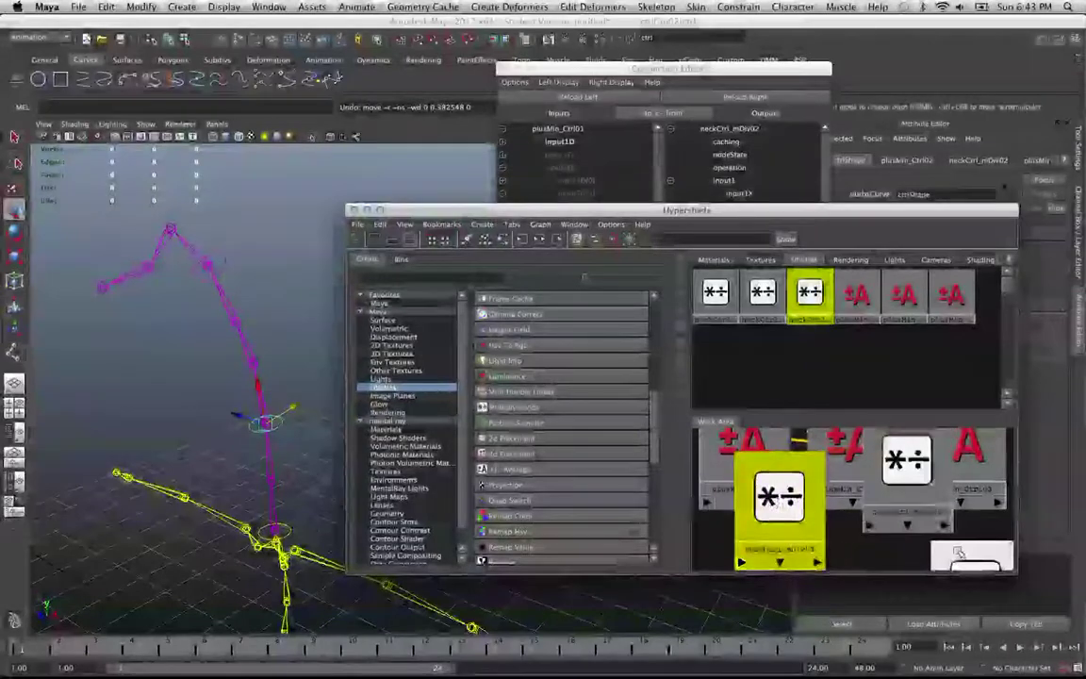
{"action": "left_click", "coordinate": [924, 508]}
{"action": "left_click_drag", "start_coordinate": [924, 507], "coordinate": [839, 458]}
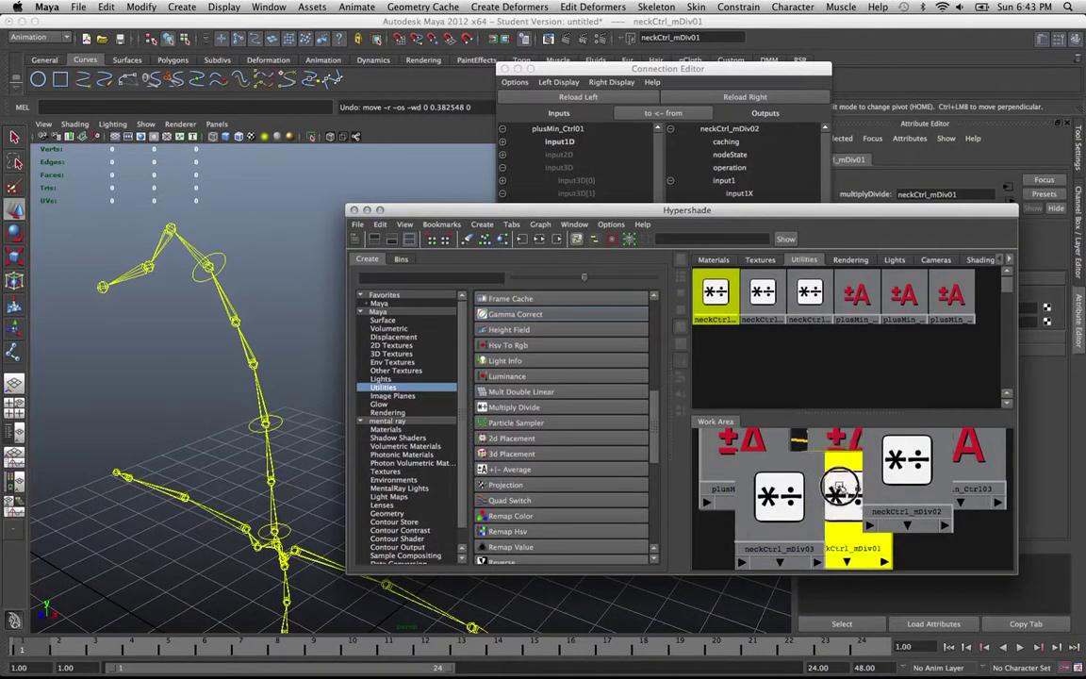
{"action": "left_click", "coordinate": [928, 471]}
{"action": "left_click_drag", "start_coordinate": [969, 476], "coordinate": [985, 472]}
{"action": "left_click_drag", "start_coordinate": [779, 497], "coordinate": [742, 505]}
Rename the unused Multiply Divide node neckCtrl_mDiv01 as neckCtrl_mDivNeg03.
{"action": "left_click", "coordinate": [846, 487]}
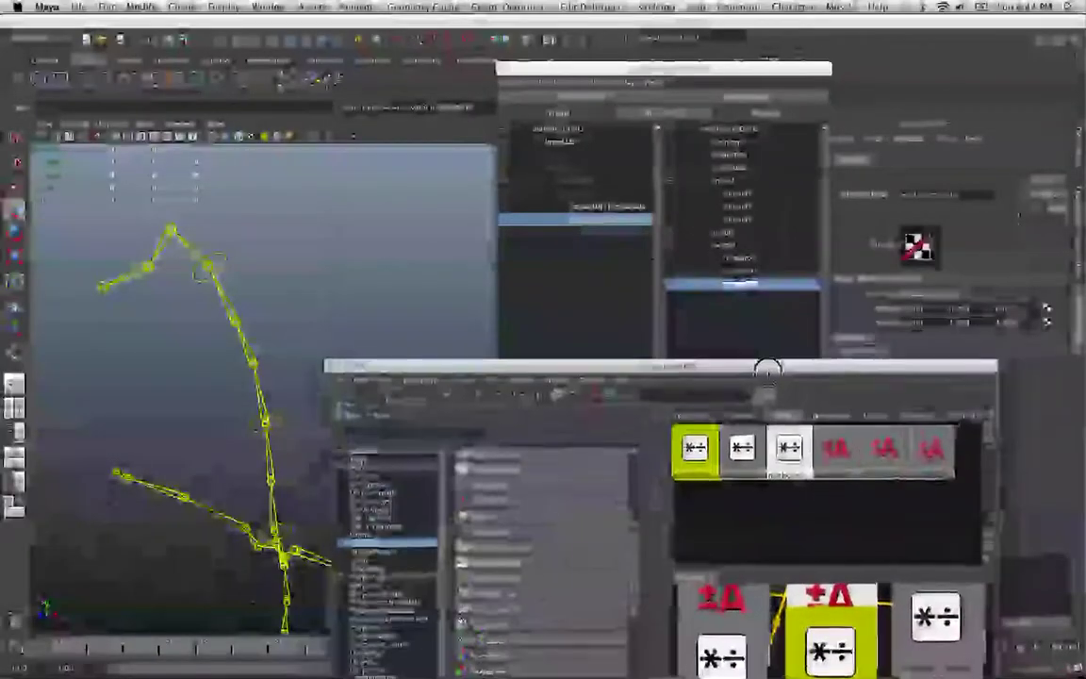
{"action": "left_click_drag", "start_coordinate": [768, 370], "coordinate": [780, 393]}
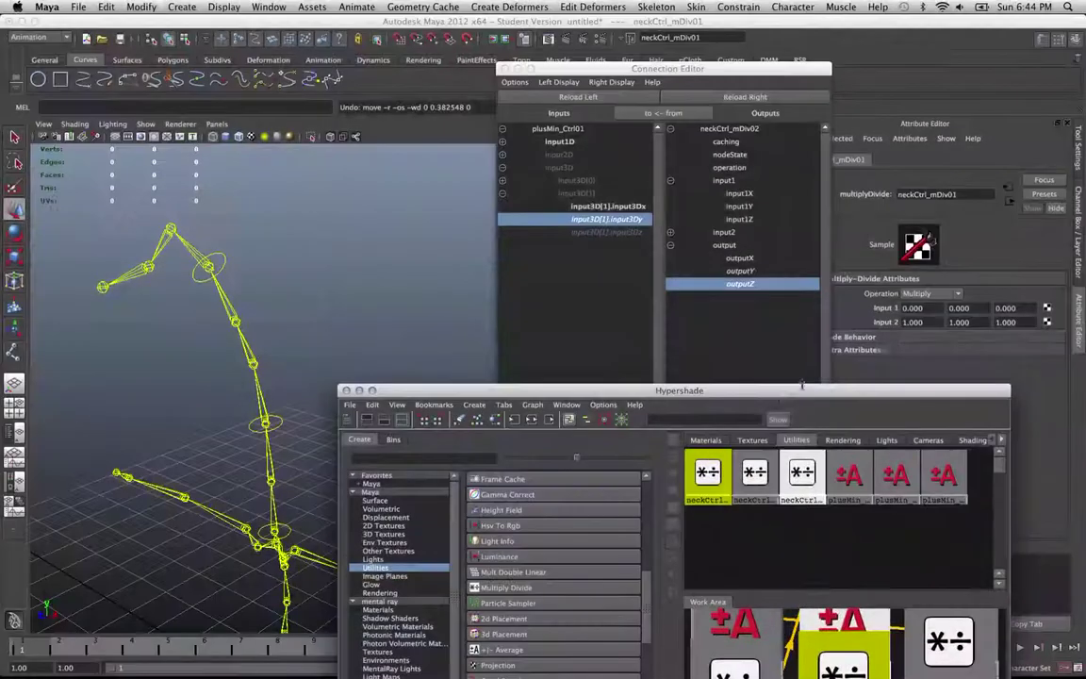
{"action": "left_click", "coordinate": [967, 196]}
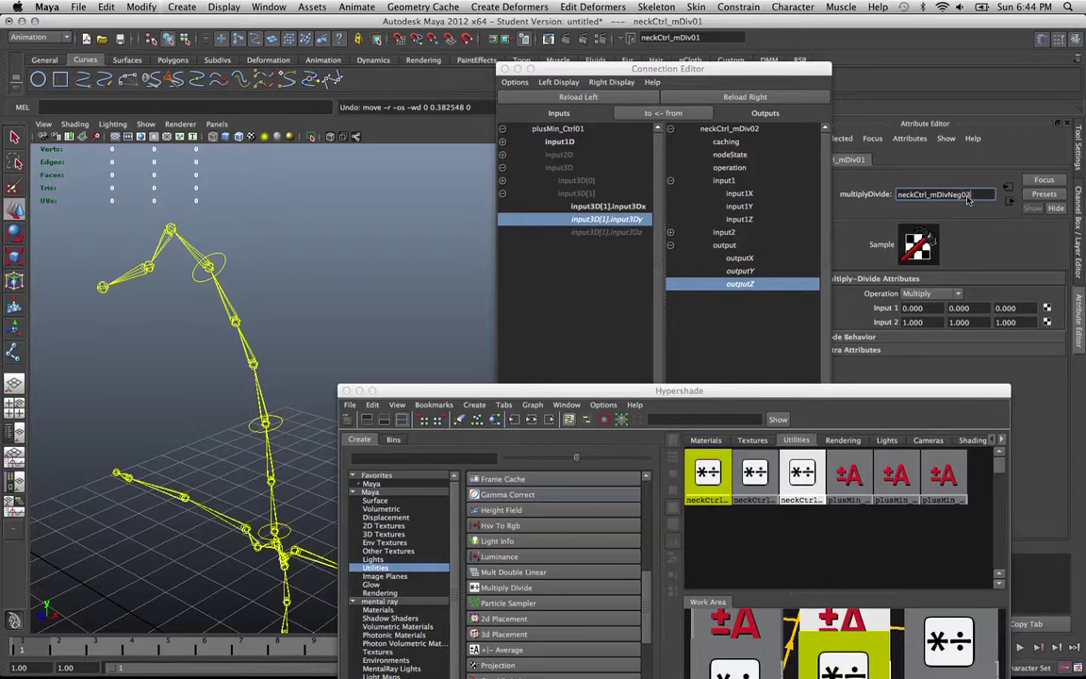
{"action": "key", "text": "Return"}
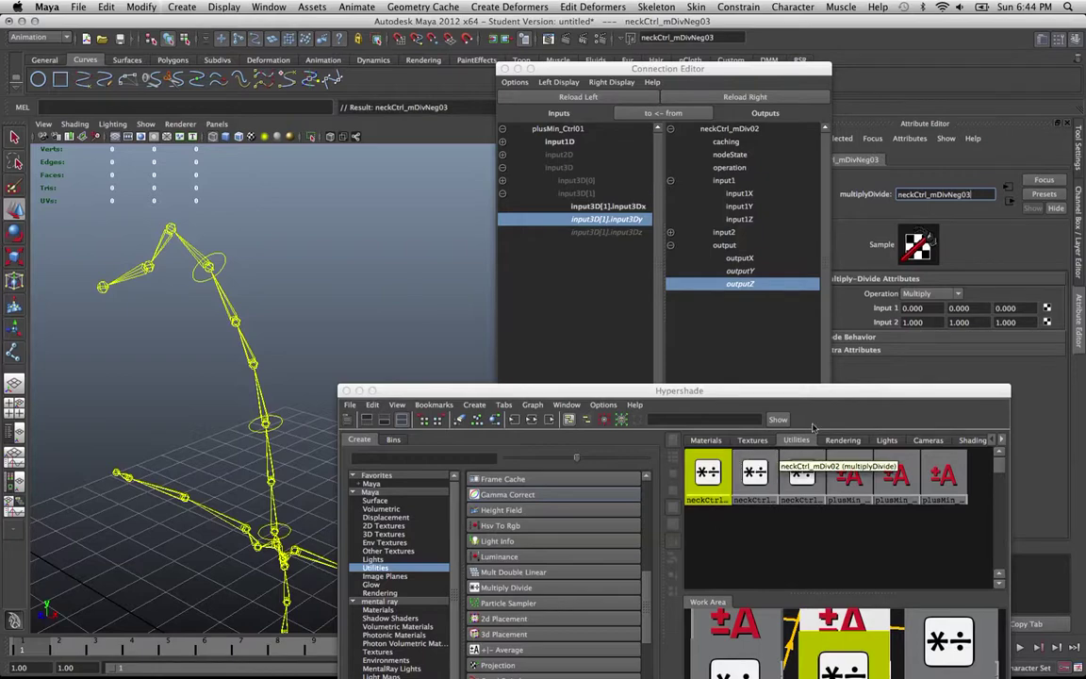
Duplicate neckCtrl_mDivNeg03 and rename the copy as neckCtrl_mDivNeg02.
{"action": "left_click_drag", "start_coordinate": [777, 400], "coordinate": [703, 338]}
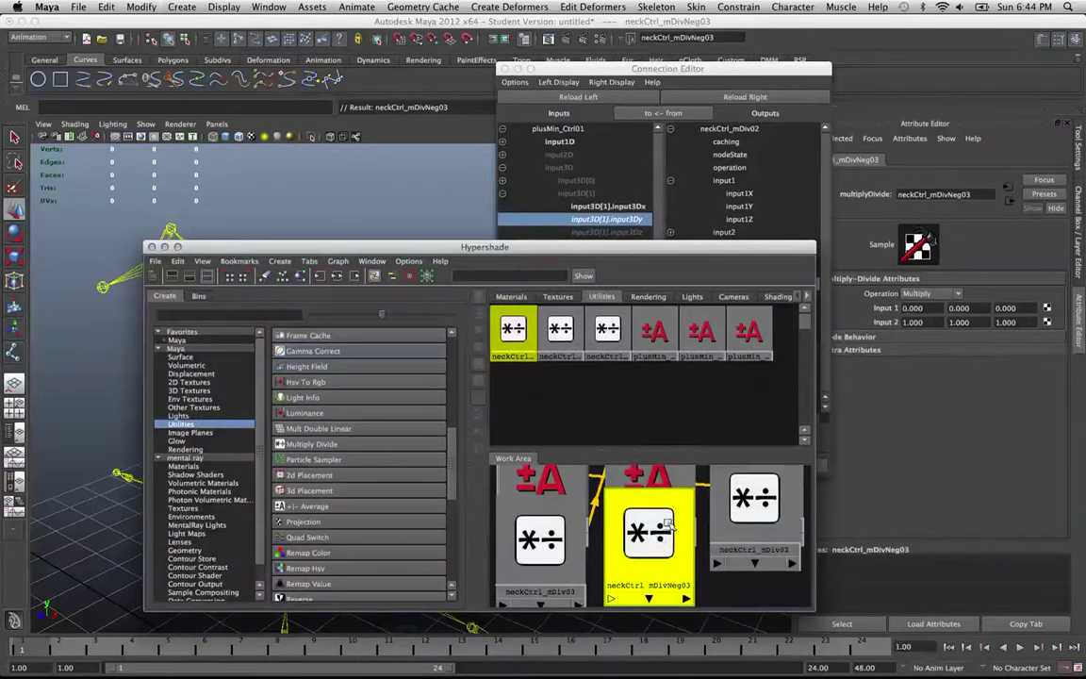
{"action": "key", "text": "ctrl+d"}
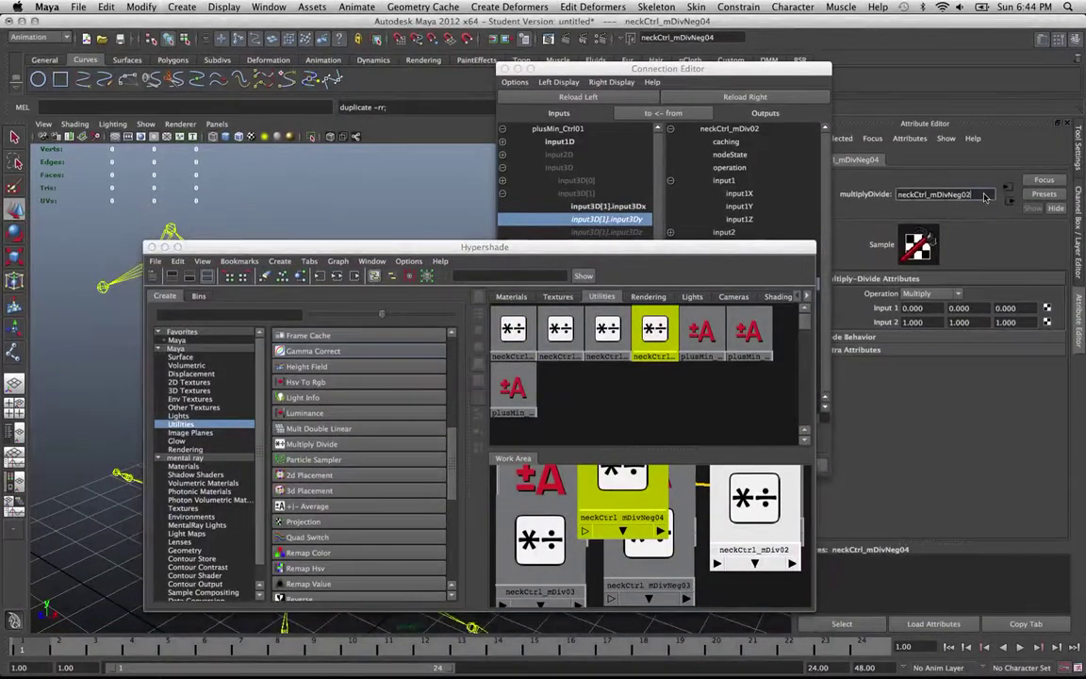
{"action": "key", "text": "Return"}
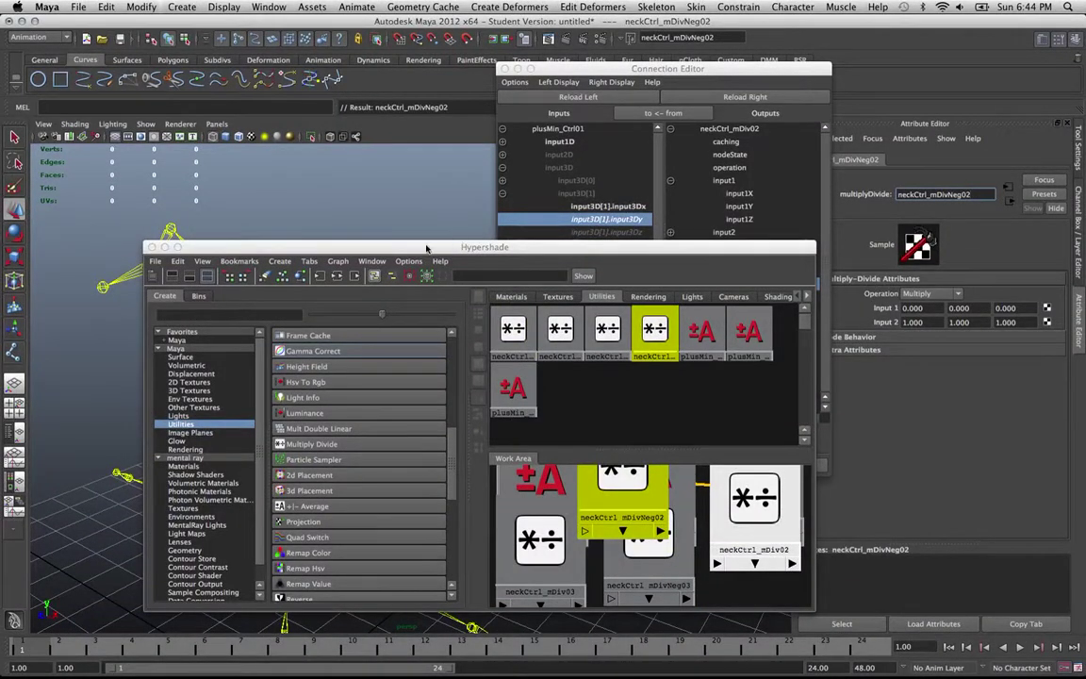
Test-rotate the head control and the neck-base control to examine how the neck chain follows, and undo the rotations.
{"action": "left_click_drag", "start_coordinate": [424, 247], "coordinate": [646, 348]}
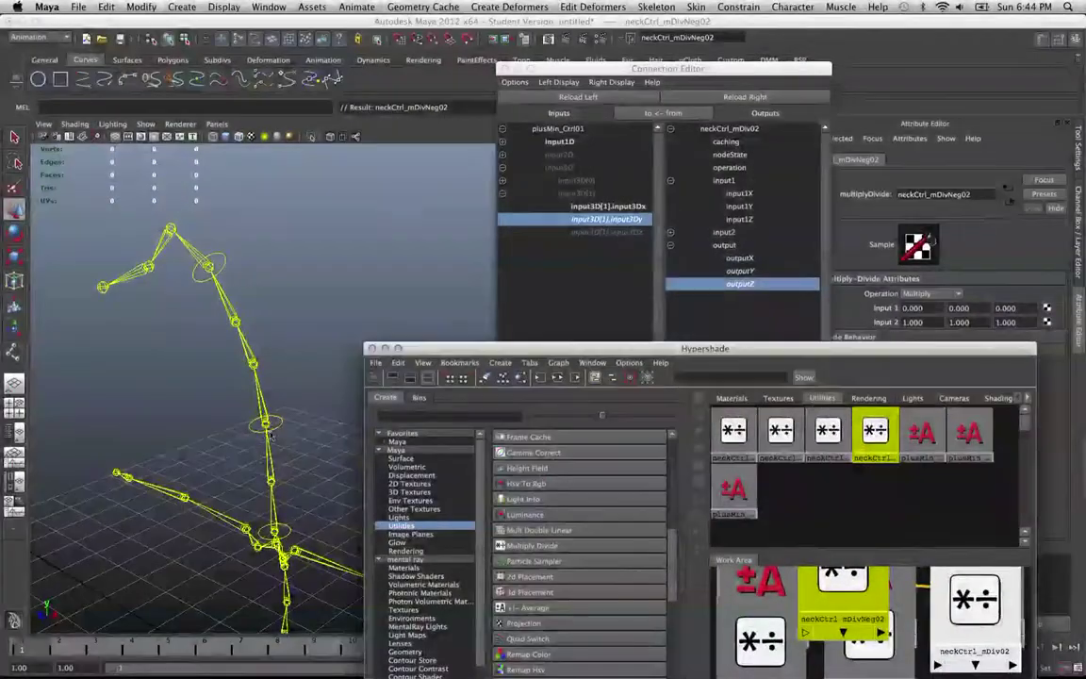
{"action": "left_click", "coordinate": [220, 268]}
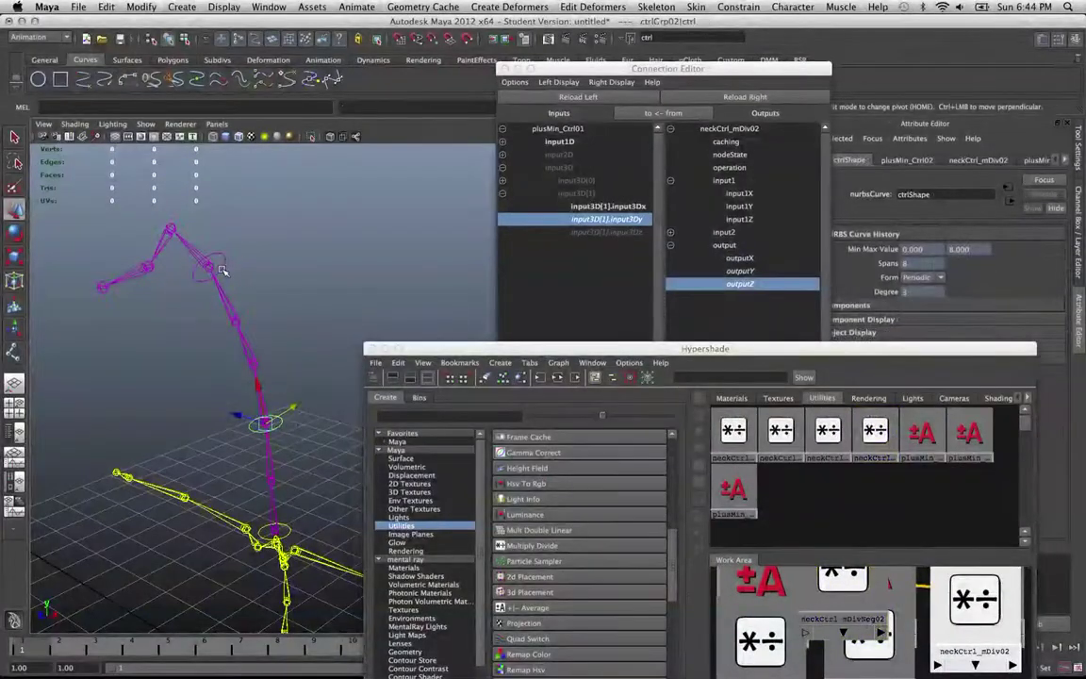
{"action": "left_click", "coordinate": [209, 265]}
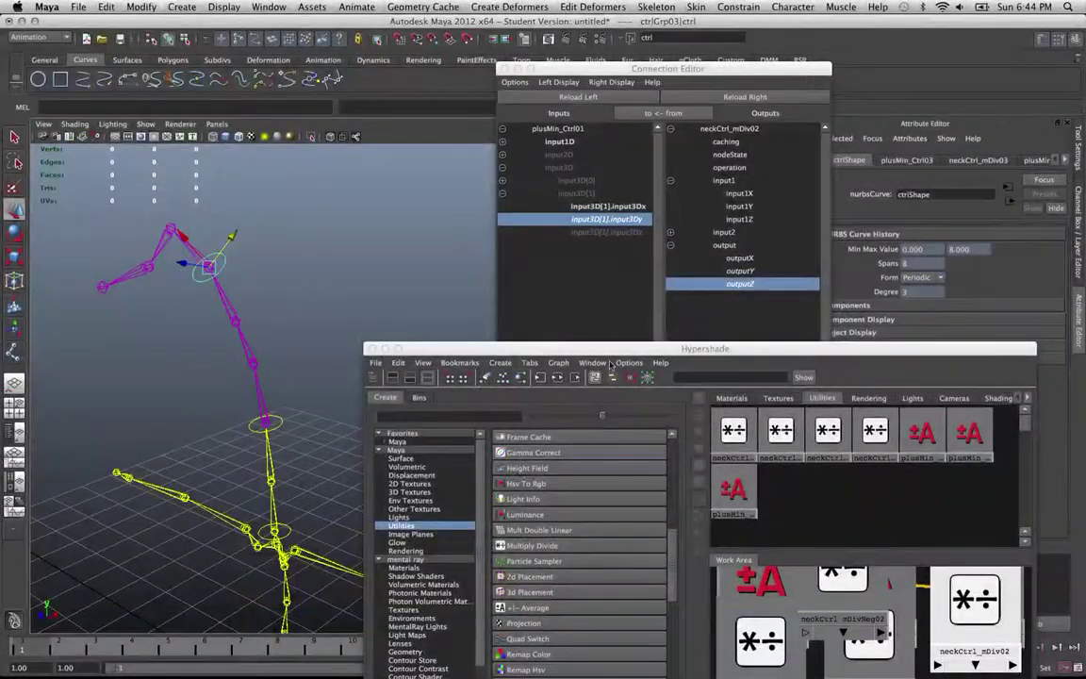
{"action": "left_click_drag", "start_coordinate": [601, 347], "coordinate": [550, 224]}
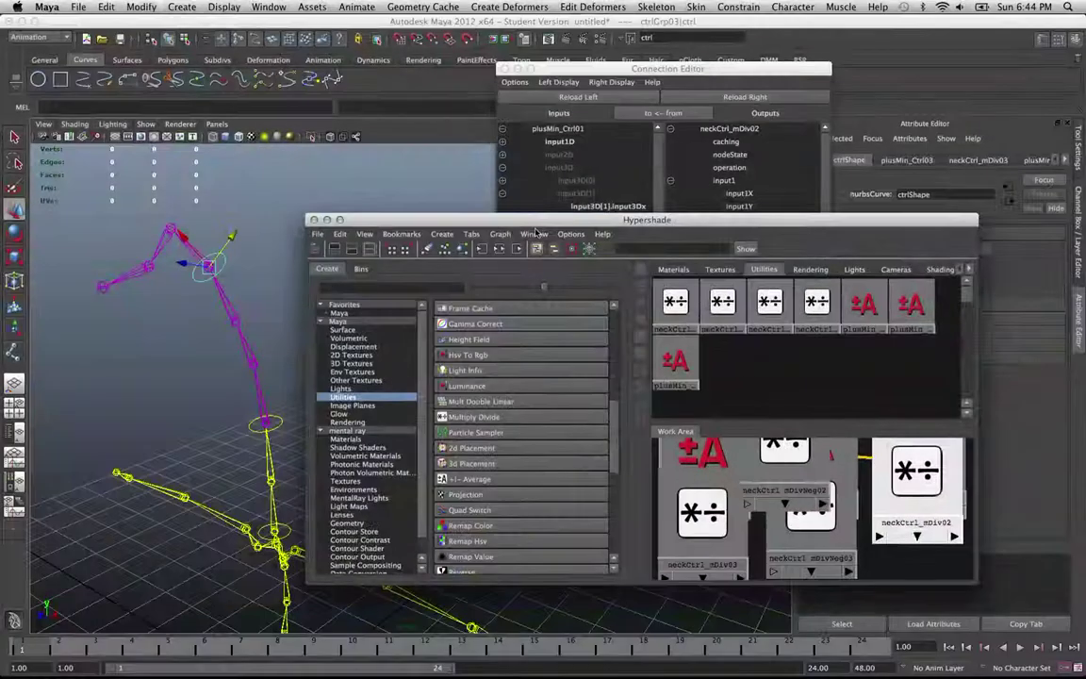
{"action": "left_click_drag", "start_coordinate": [600, 220], "coordinate": [711, 264]}
{"action": "key", "text": "e"}
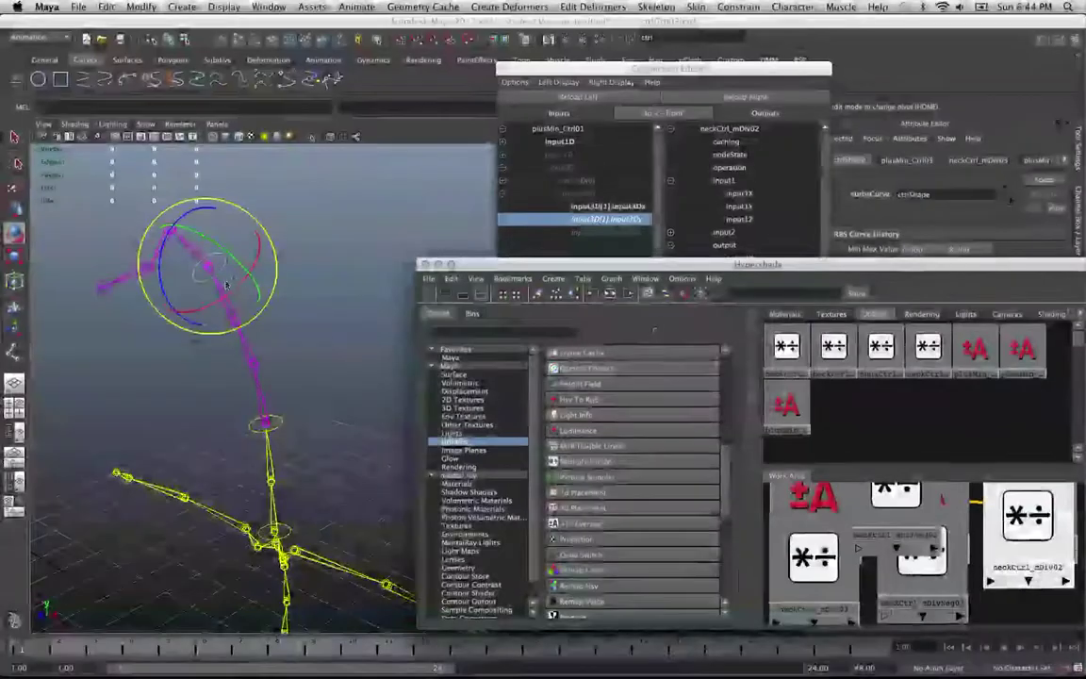
{"action": "mouse_move", "coordinate": [176, 216]}
{"action": "left_mouse_down"}
{"action": "mouse_move", "coordinate": [165, 230]}
{"action": "mouse_move", "coordinate": [230, 188]}
{"action": "mouse_move", "coordinate": [157, 247]}
{"action": "mouse_move", "coordinate": [218, 194]}
{"action": "mouse_move", "coordinate": [156, 208]}
{"action": "left_mouse_up"}
{"action": "left_click", "coordinate": [276, 418]}
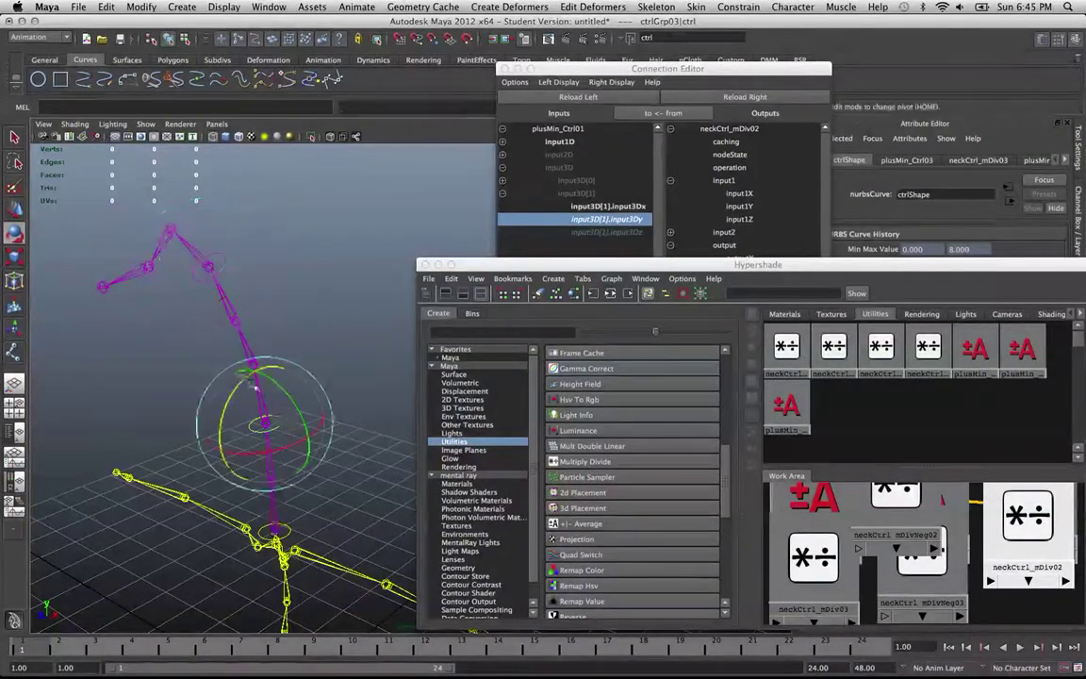
{"action": "left_click_drag", "start_coordinate": [238, 389], "coordinate": [289, 505]}
{"action": "key", "text": "z"}
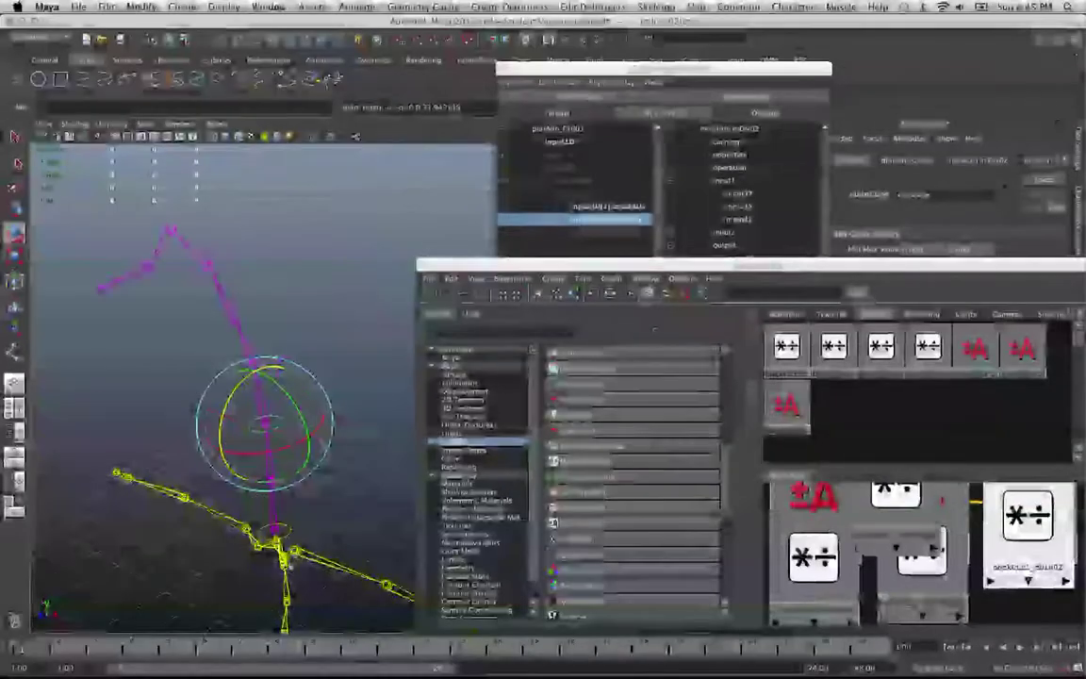
Test-rotate the lowest neck control at the shoulders to examine how the neck chain follows, and undo the rotation.
{"action": "left_click", "coordinate": [293, 531]}
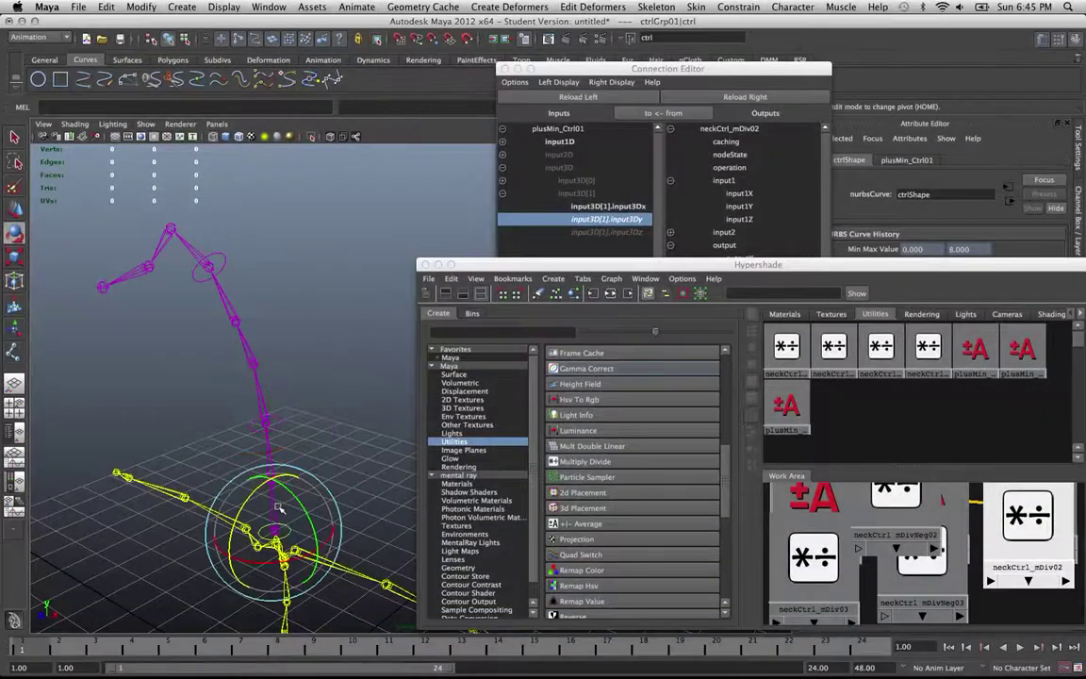
{"action": "left_click_drag", "start_coordinate": [256, 493], "coordinate": [216, 528]}
{"action": "key", "text": "z"}
{"action": "key", "text": "z"}
{"action": "key", "text": "z"}
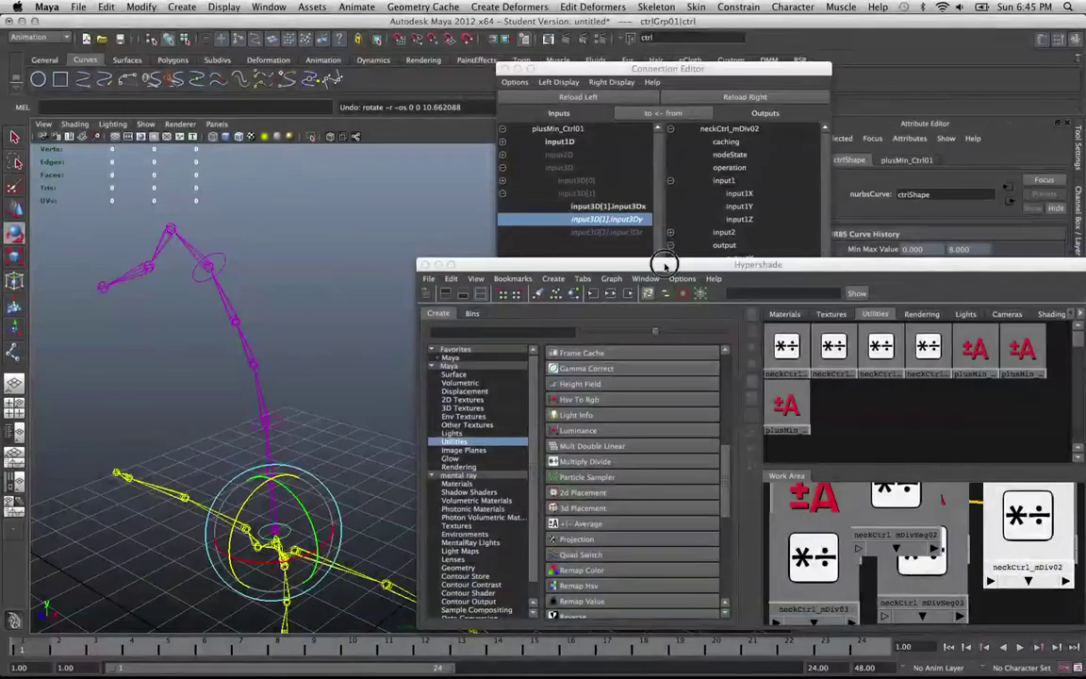
Graph only neckCtrl_mDivNeg02 and neckCtrl_mDivNeg03 in the Hypershade work area and load both as the Connection Editor's input nodes.
{"action": "left_click_drag", "start_coordinate": [660, 264], "coordinate": [508, 105]}
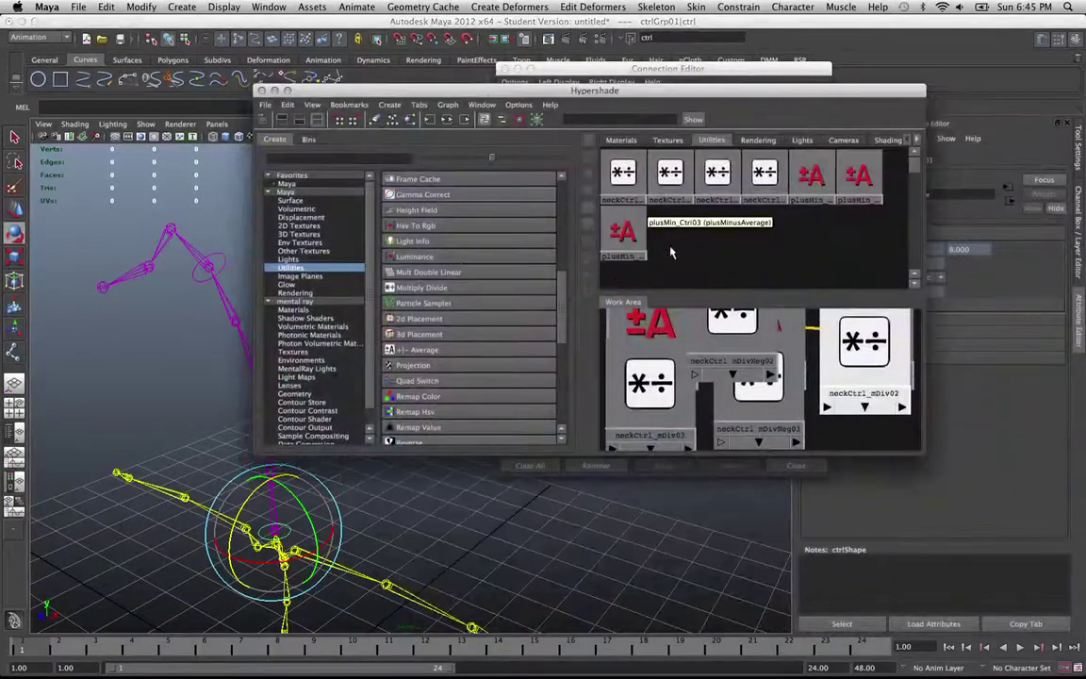
{"action": "left_click", "coordinate": [719, 343]}
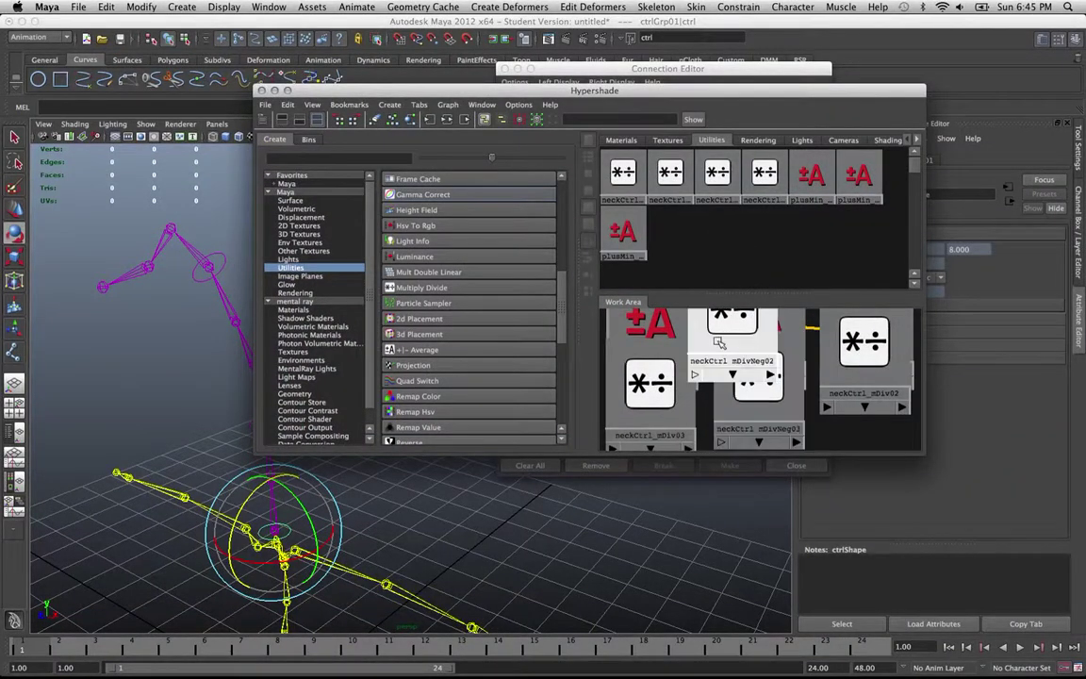
{"action": "left_click", "coordinate": [718, 343]}
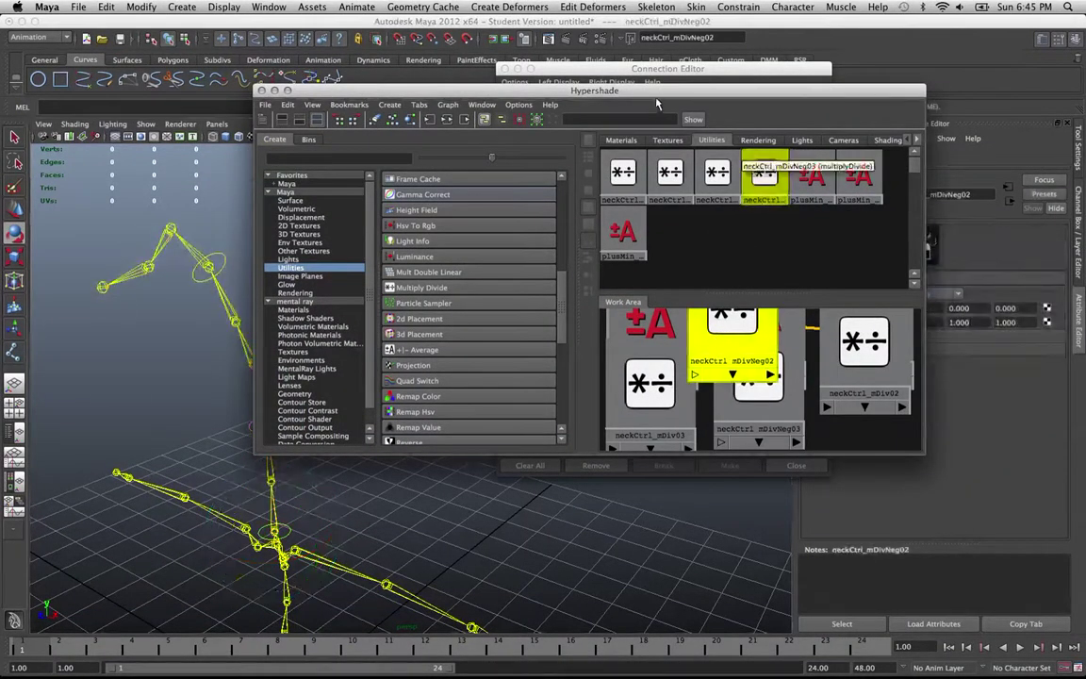
{"action": "left_click_drag", "start_coordinate": [651, 90], "coordinate": [805, 225]}
{"action": "left_click_drag", "start_coordinate": [617, 70], "coordinate": [486, 82]}
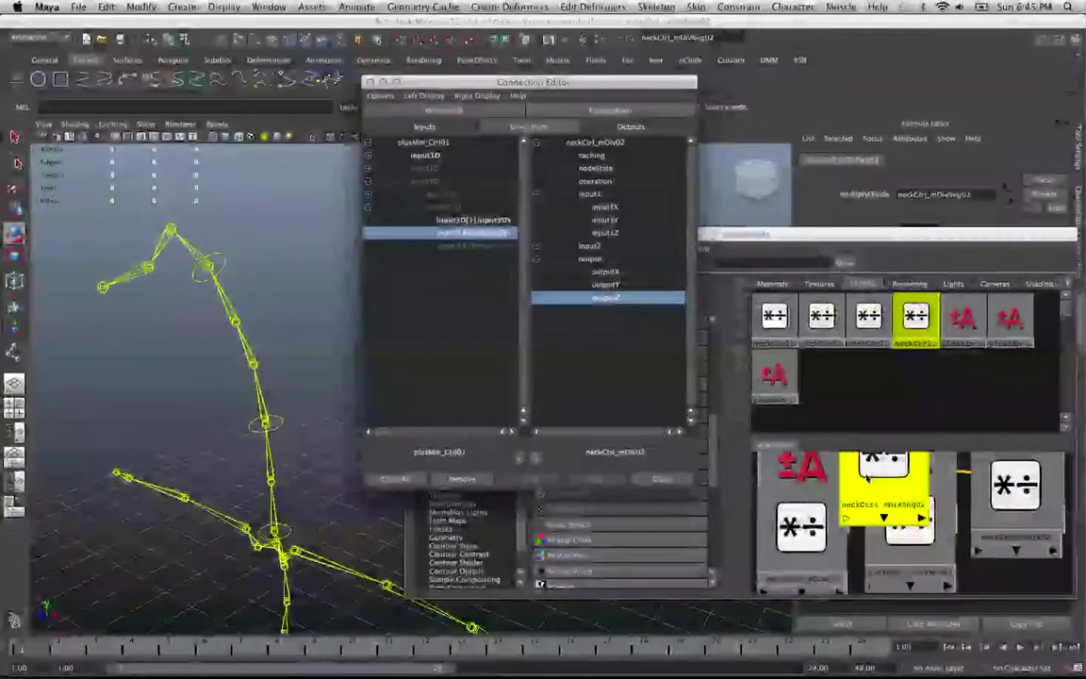
{"action": "left_click", "coordinate": [892, 492]}
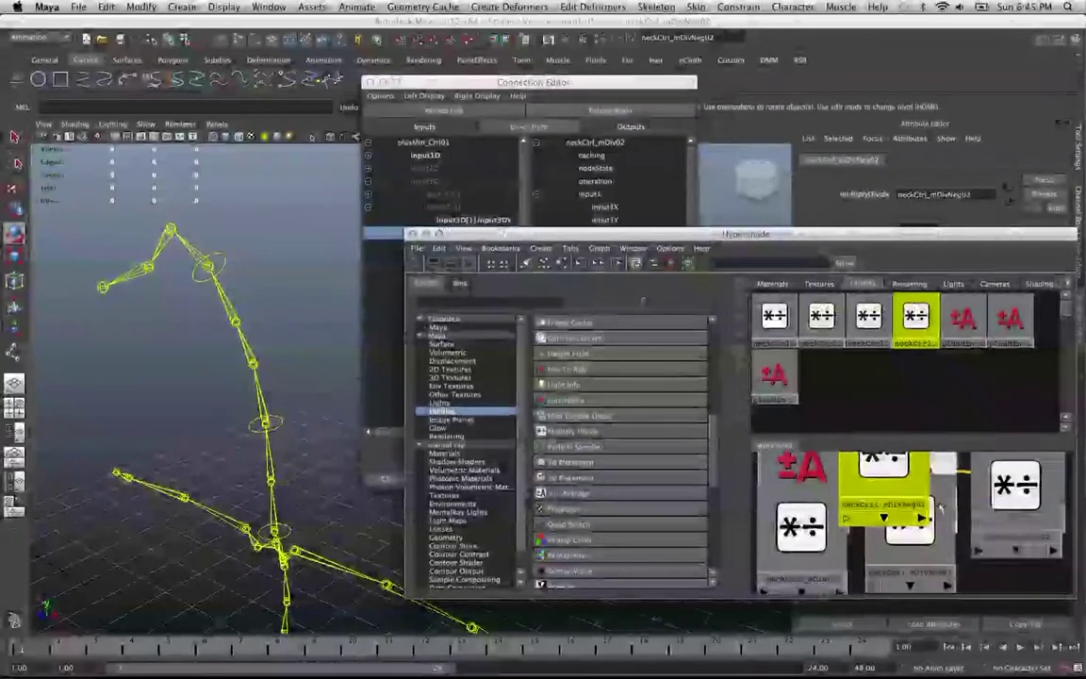
{"action": "left_click", "coordinate": [903, 539], "text": "shift"}
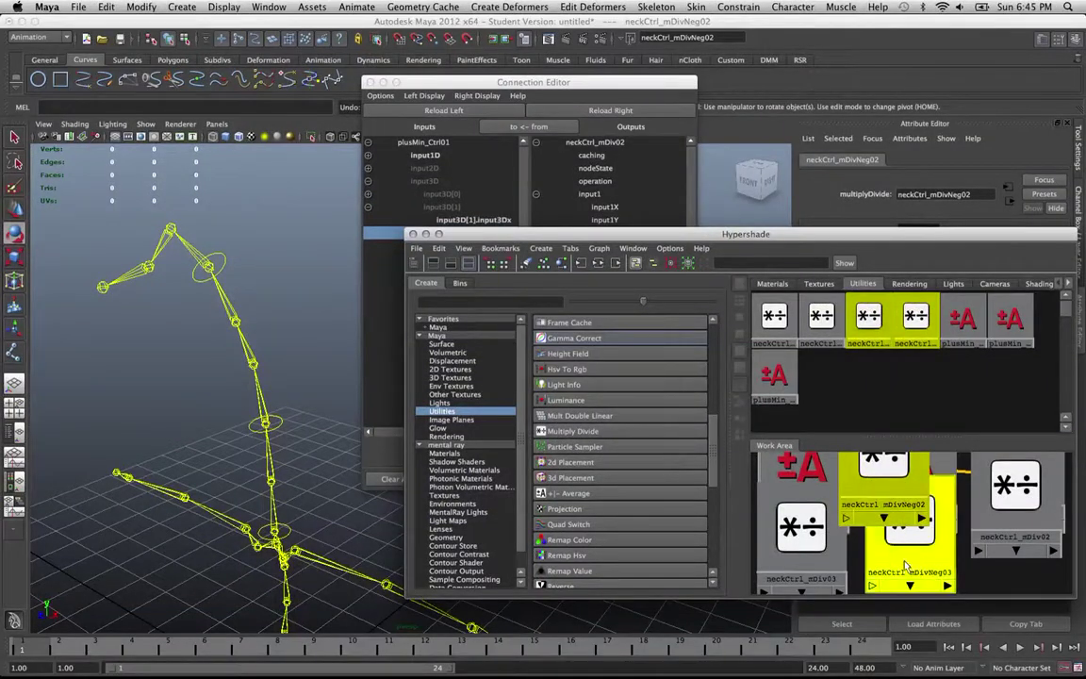
{"action": "left_click", "coordinate": [491, 262]}
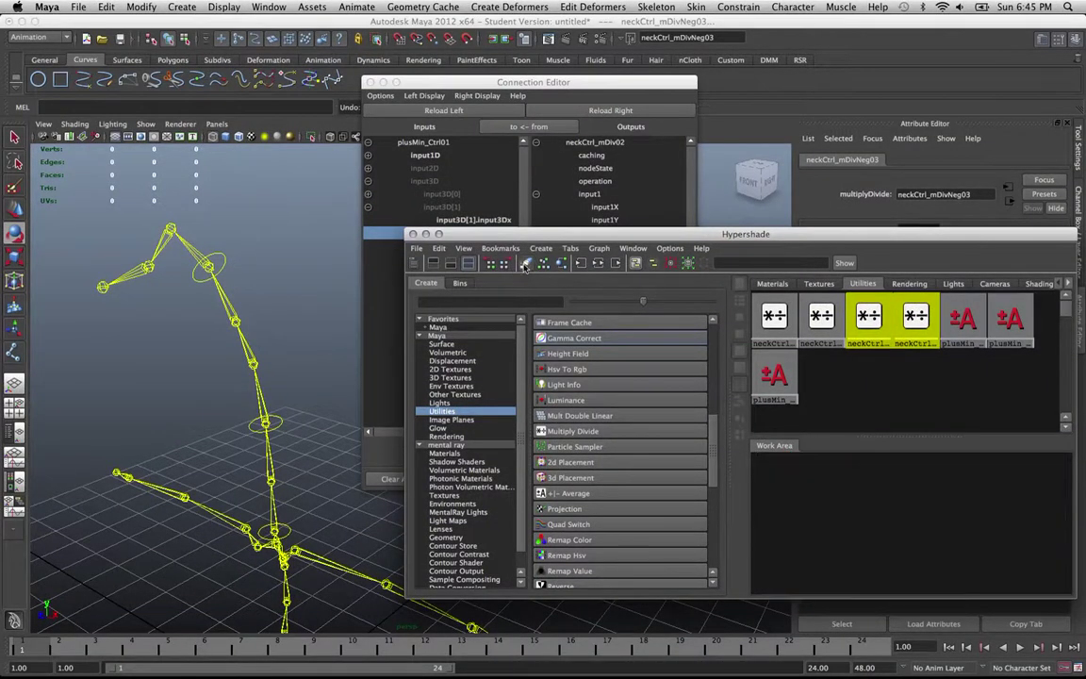
{"action": "left_click", "coordinate": [582, 264]}
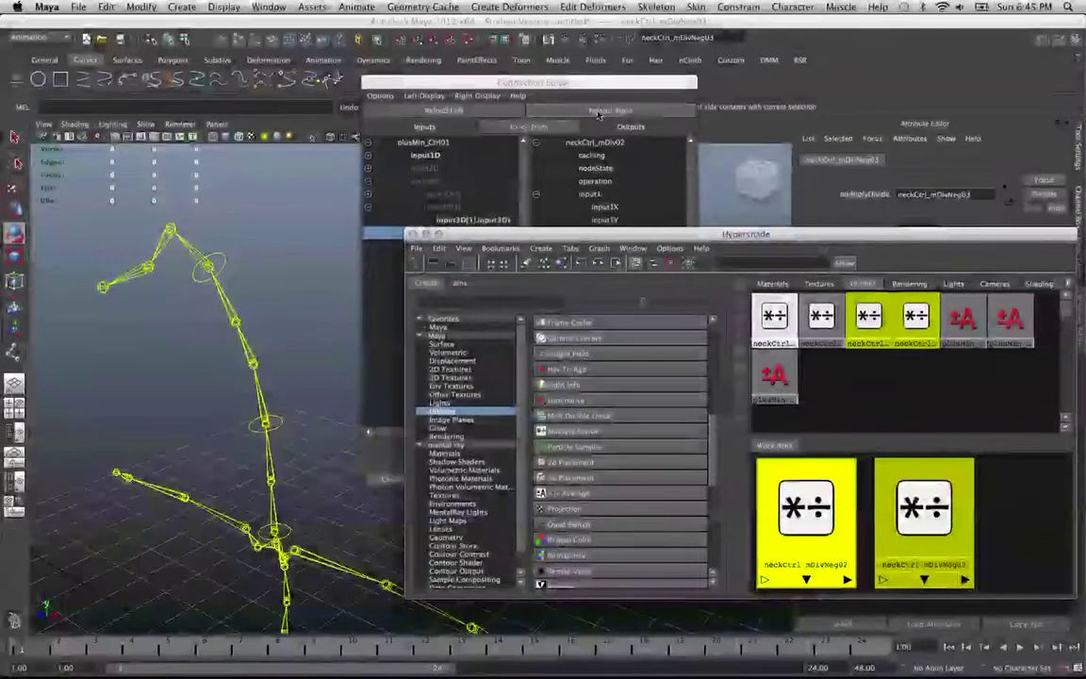
{"action": "left_click", "coordinate": [596, 111]}
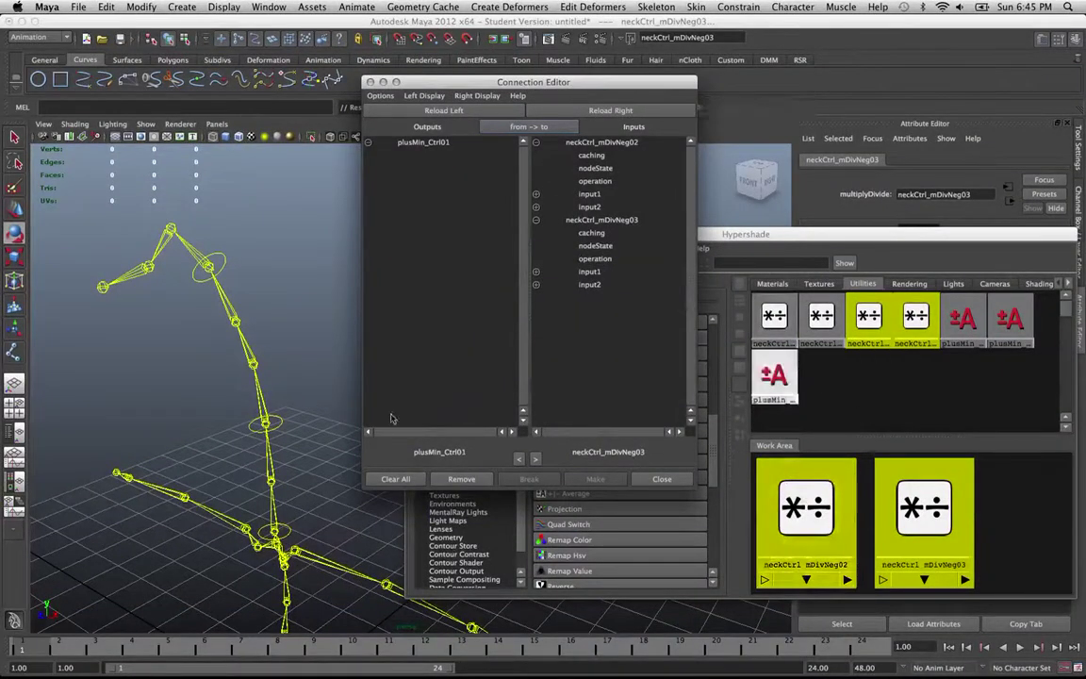
{"action": "left_click", "coordinate": [294, 390]}
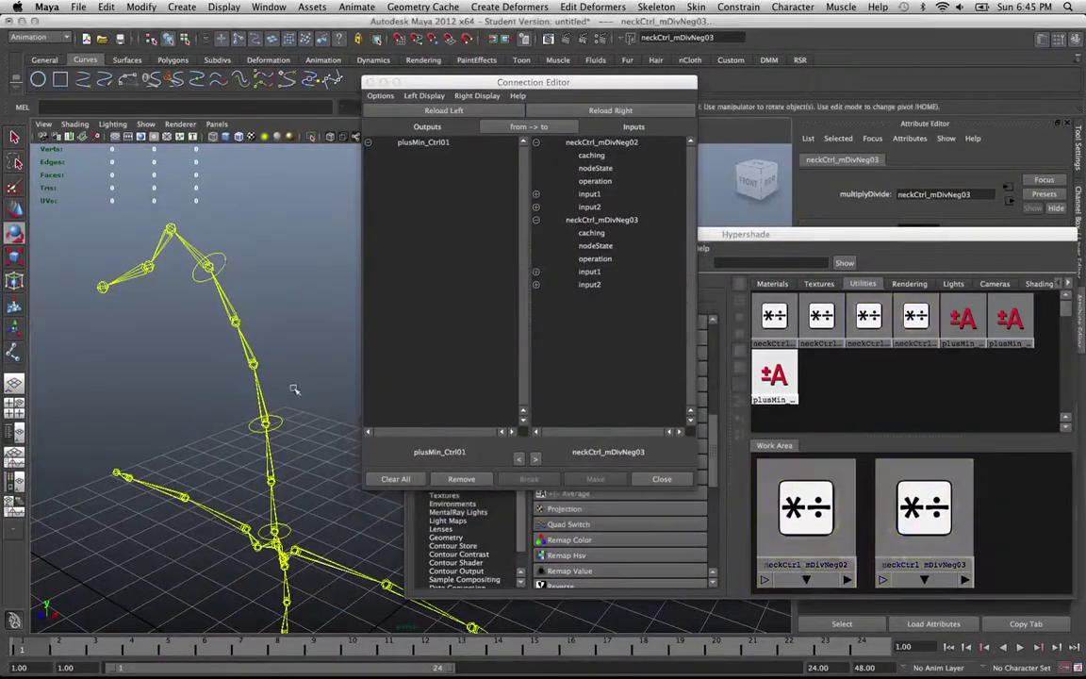
{"action": "left_click", "coordinate": [267, 420]}
{"action": "key", "text": "q"}
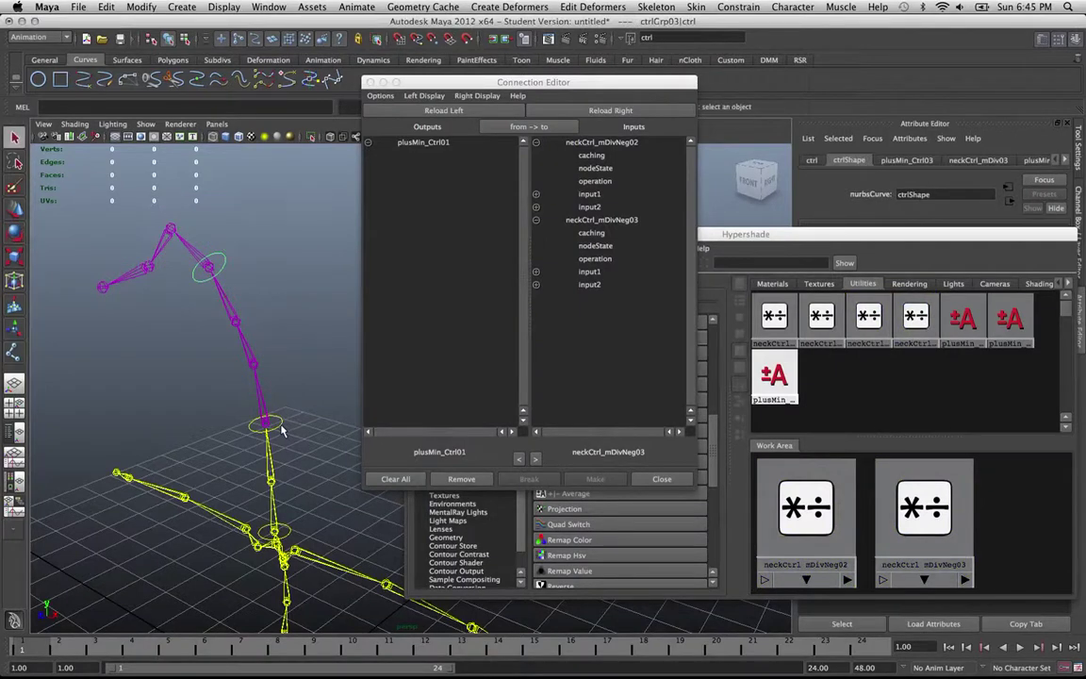
{"action": "left_click", "coordinate": [280, 426]}
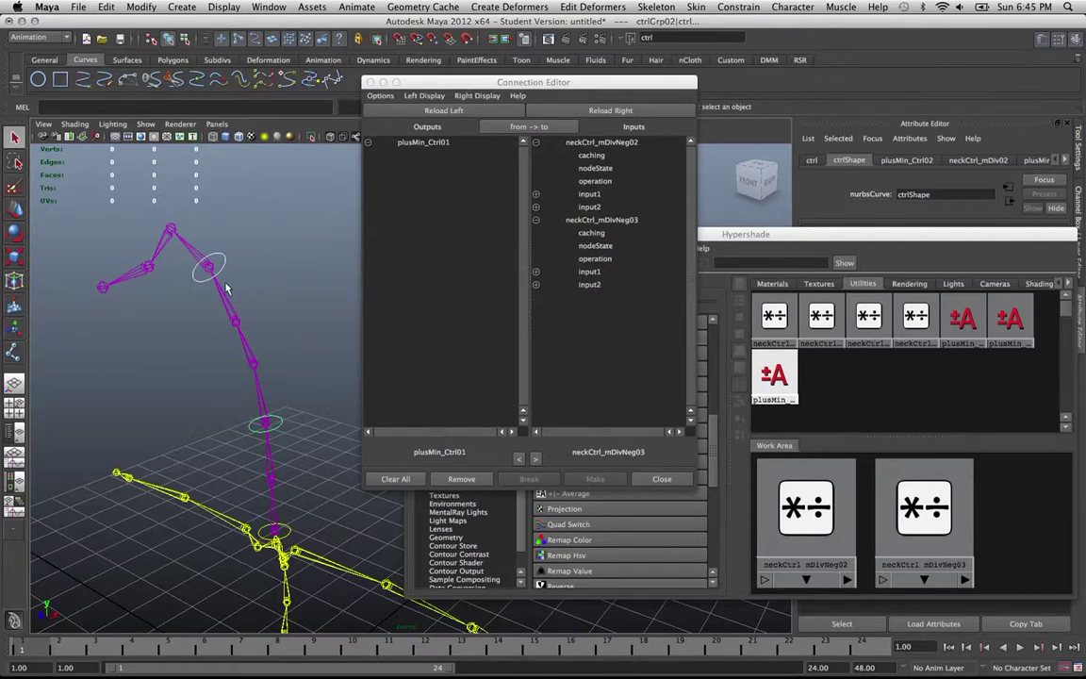
{"action": "left_click", "coordinate": [447, 111]}
{"action": "left_click", "coordinate": [367, 168]}
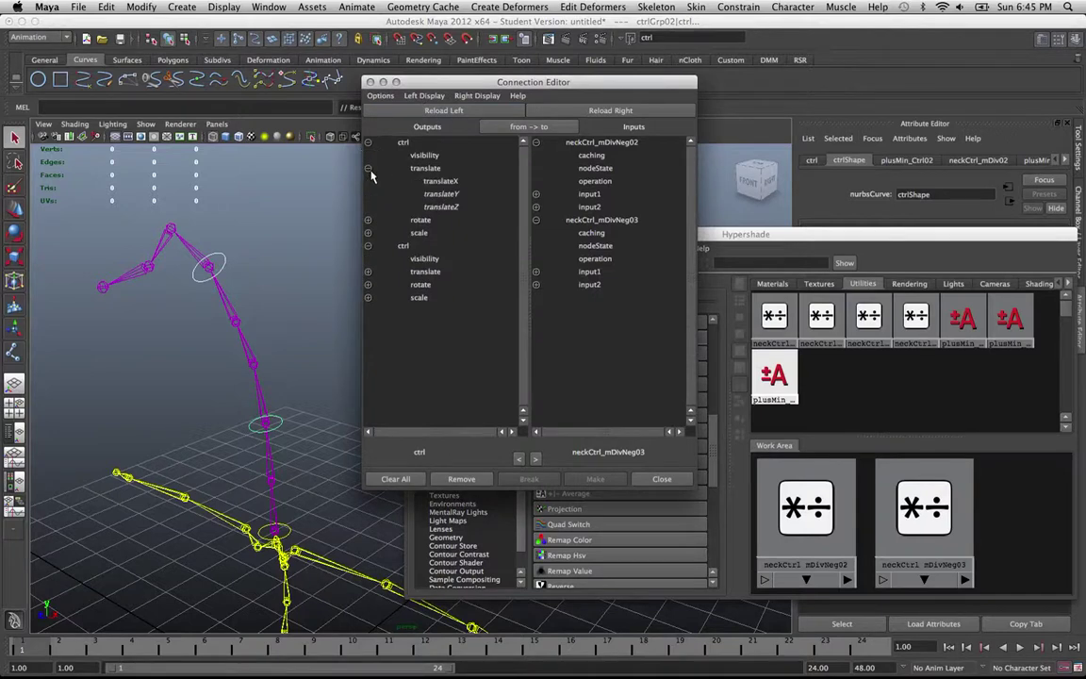
{"action": "left_click", "coordinate": [368, 272]}
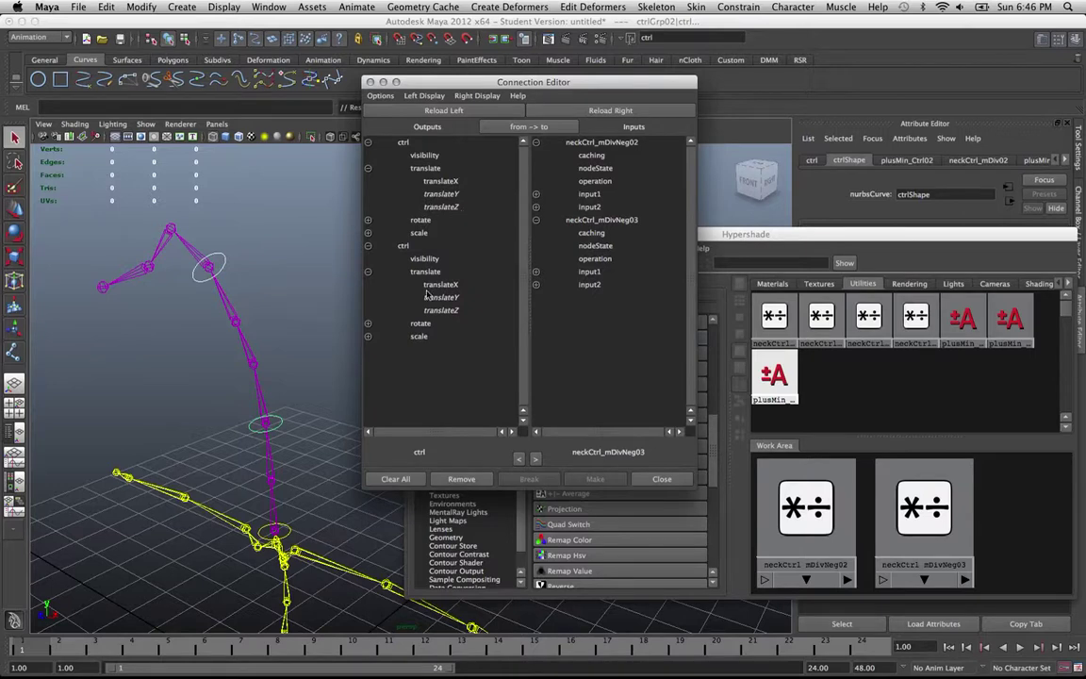
Load only the head control as the Connection Editor's output node and expand its translate and neckCtrl_mDivNeg03's input1 attributes.
{"action": "left_click", "coordinate": [261, 261]}
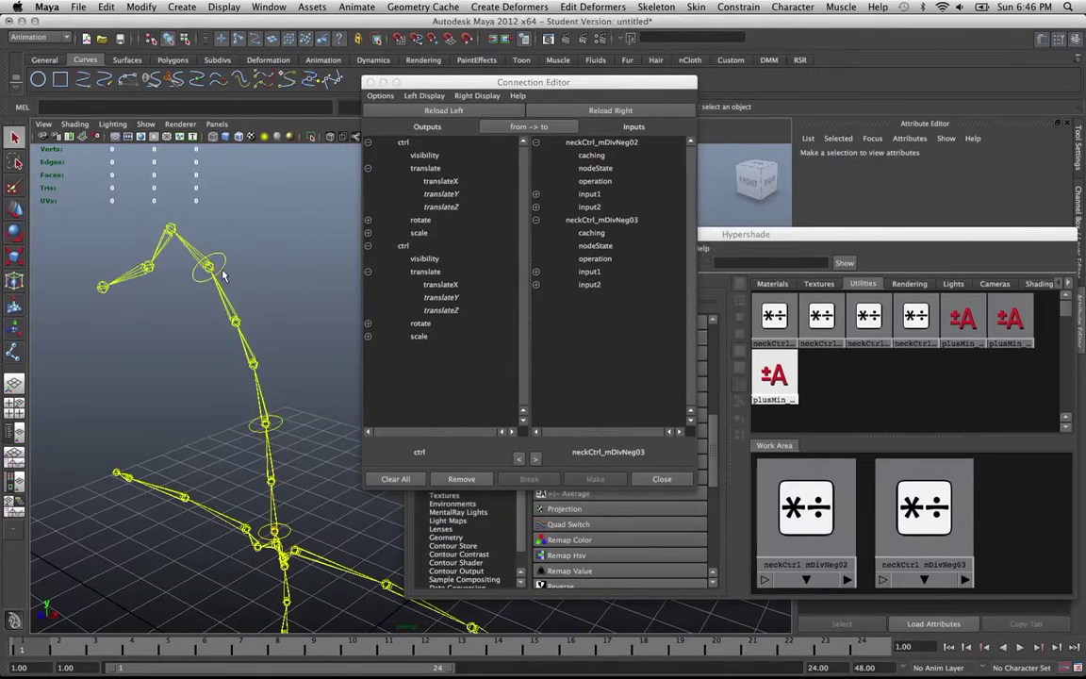
{"action": "left_click", "coordinate": [206, 255]}
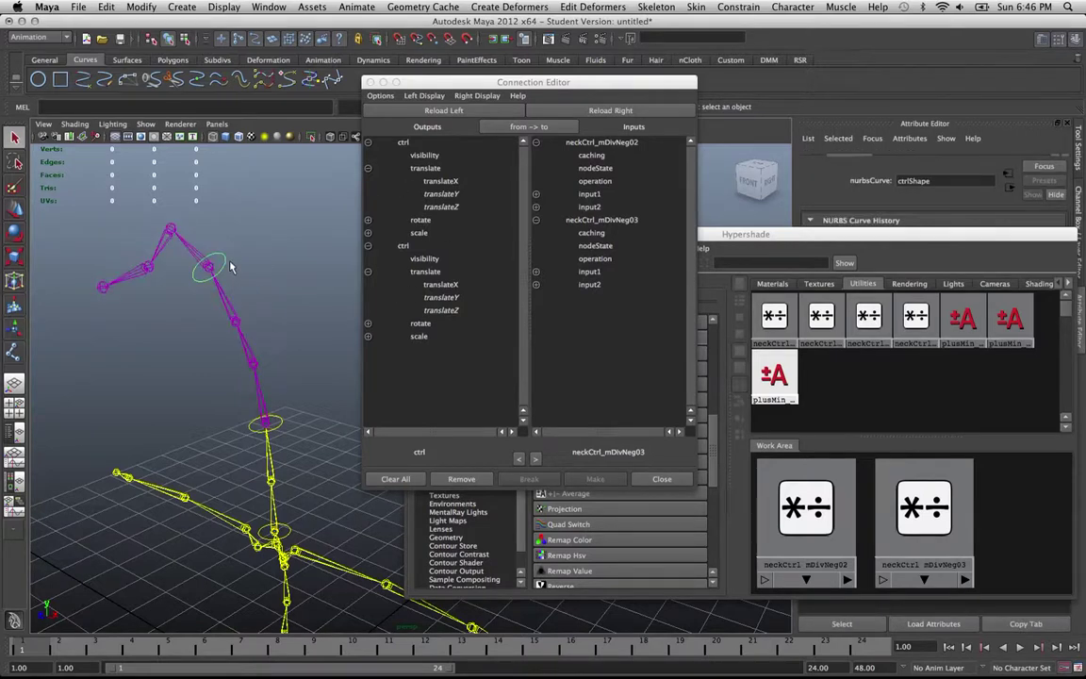
{"action": "left_click", "coordinate": [269, 282]}
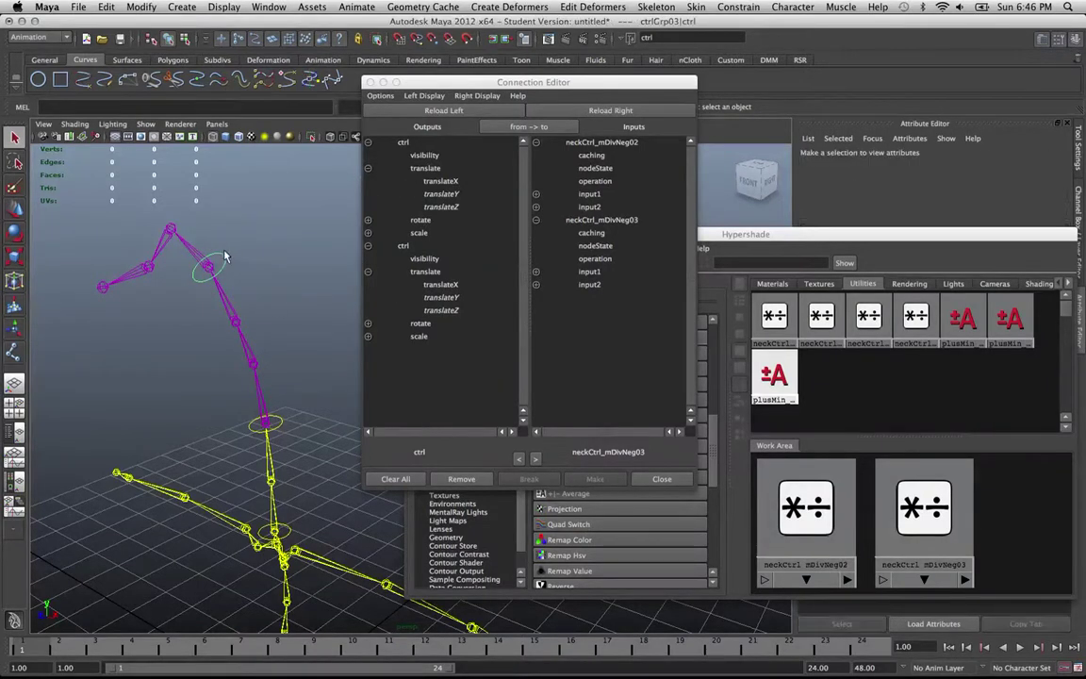
{"action": "left_click", "coordinate": [433, 112]}
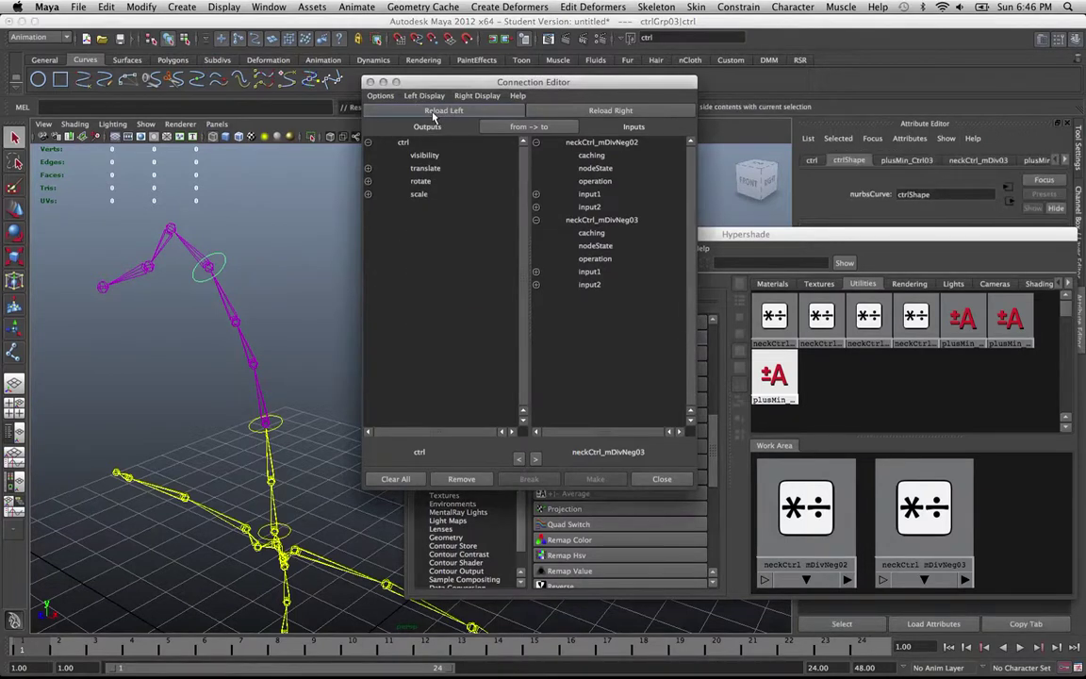
{"action": "left_click", "coordinate": [368, 167]}
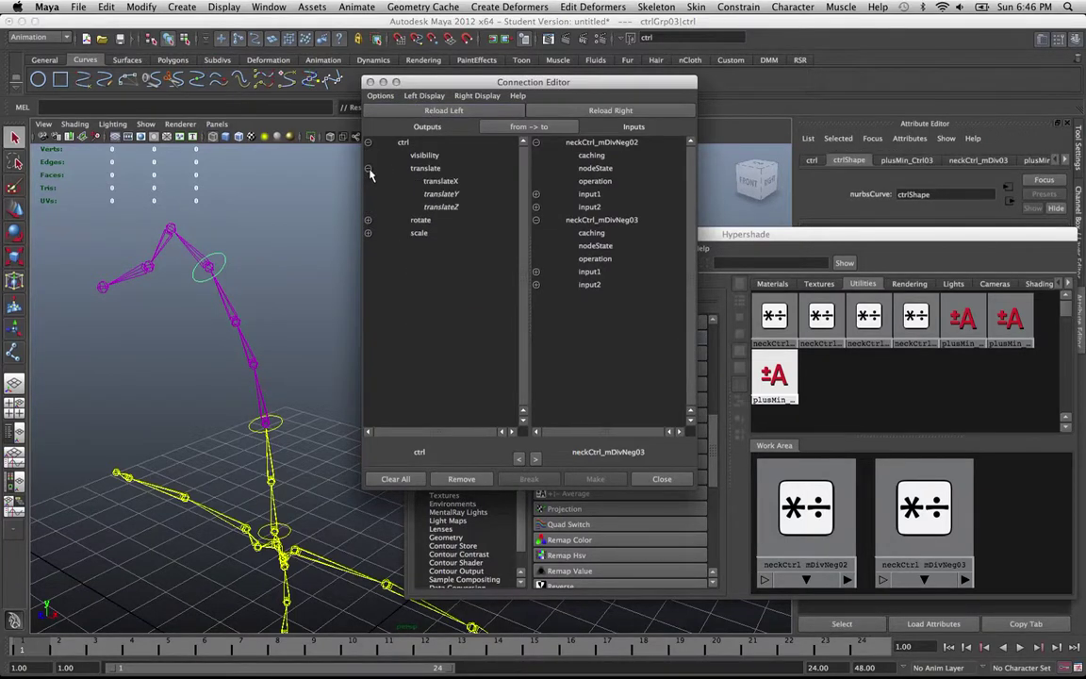
{"action": "left_click", "coordinate": [536, 272]}
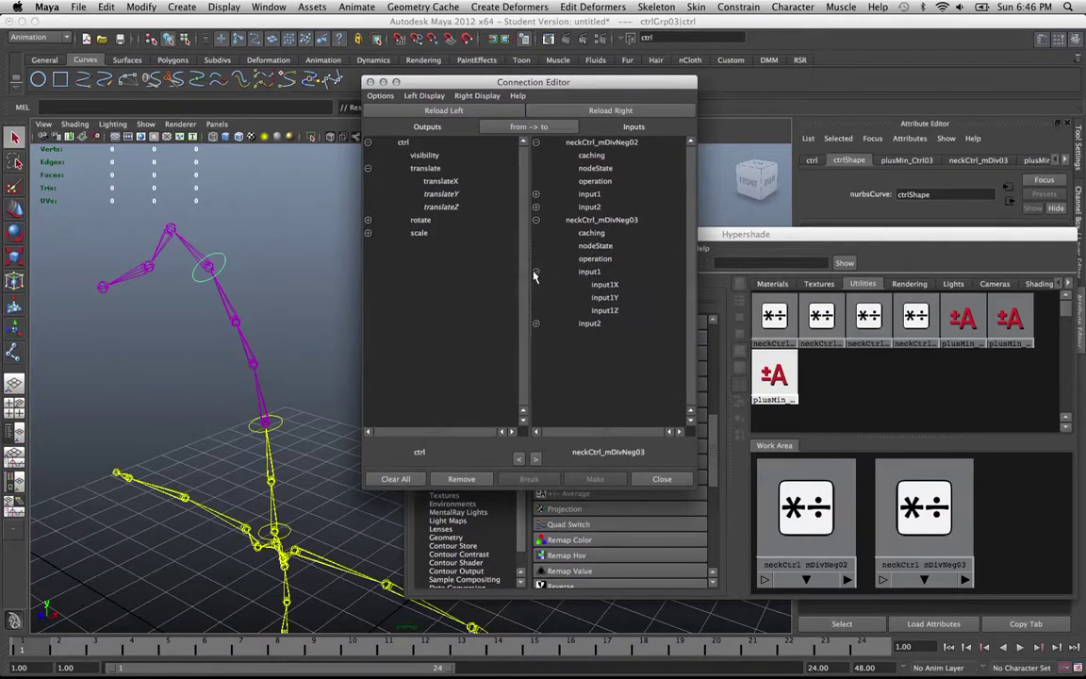
{"action": "left_click", "coordinate": [456, 182]}
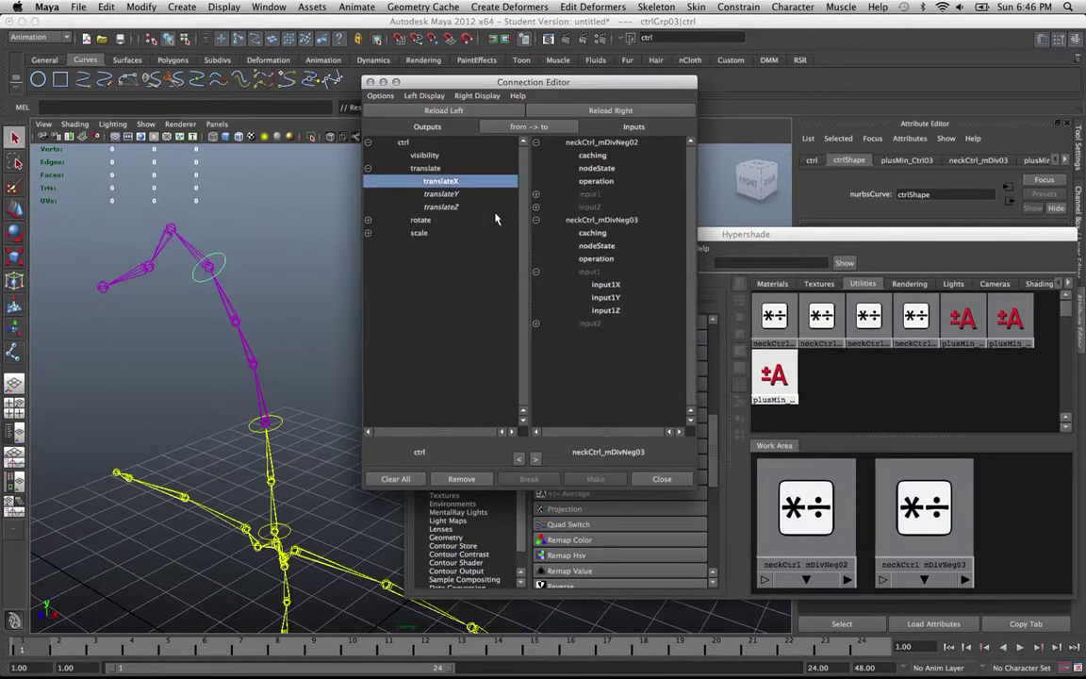
{"action": "left_click", "coordinate": [598, 284]}
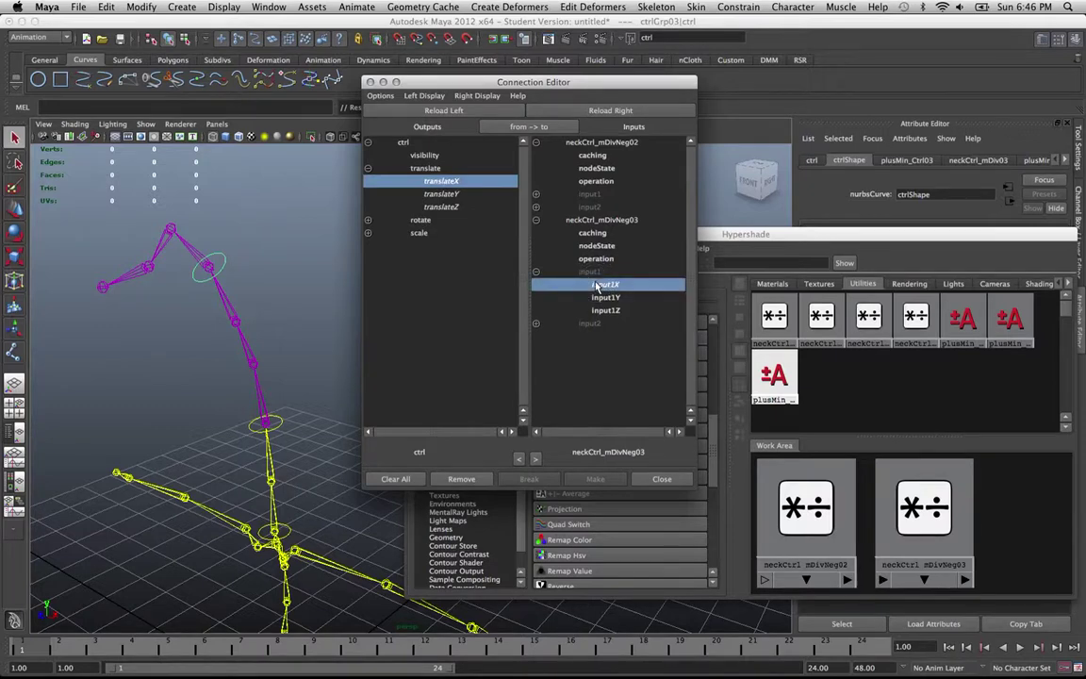
{"action": "left_click", "coordinate": [459, 181]}
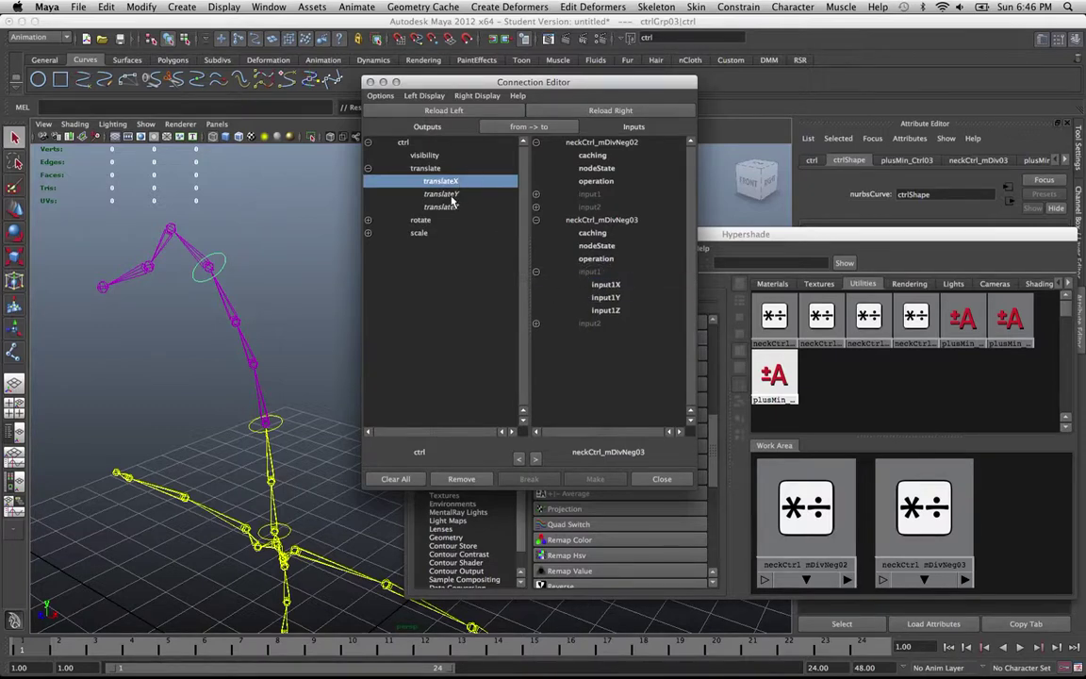
Connect the head control's translateY and translateZ to input1Y and input1Z of neckCtrl_mDivNeg03.
{"action": "left_click", "coordinate": [451, 195]}
{"action": "left_click", "coordinate": [608, 298]}
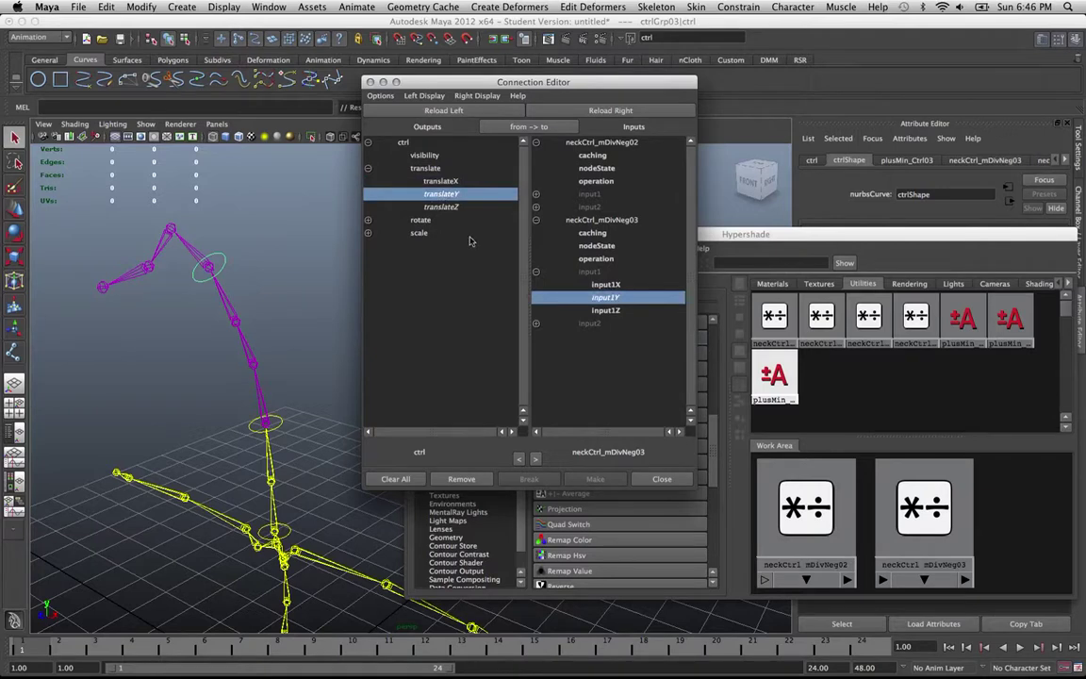
{"action": "left_click", "coordinate": [436, 207]}
{"action": "left_click", "coordinate": [596, 311]}
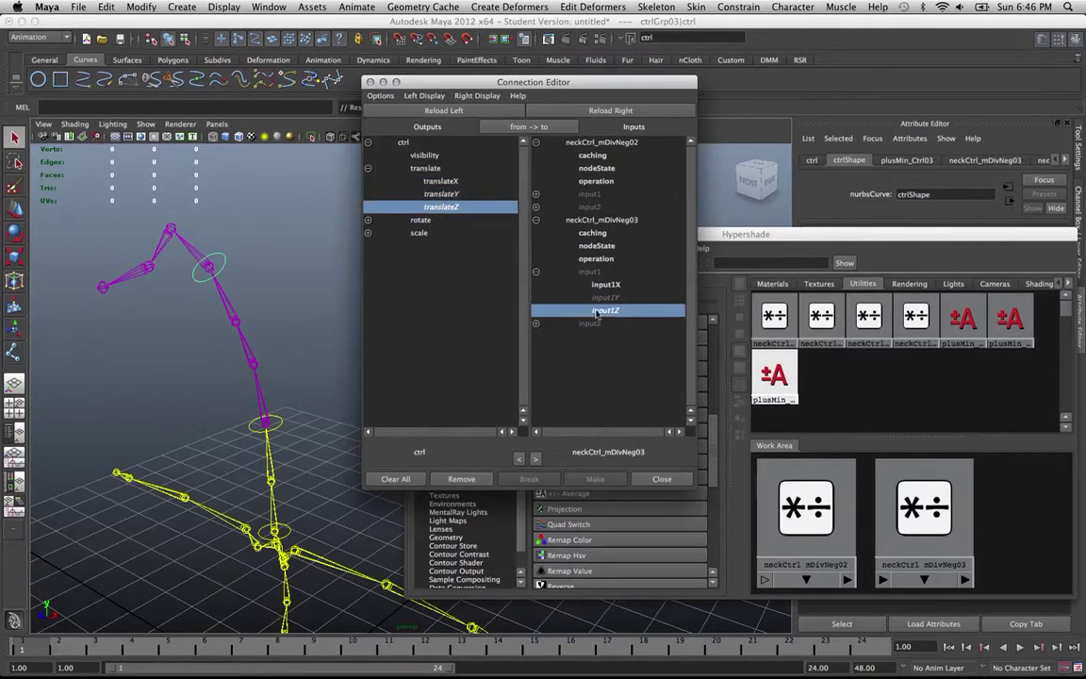
Load the middle neck control as the Connection Editor's output node and expand its translate attributes.
{"action": "left_click", "coordinate": [282, 425]}
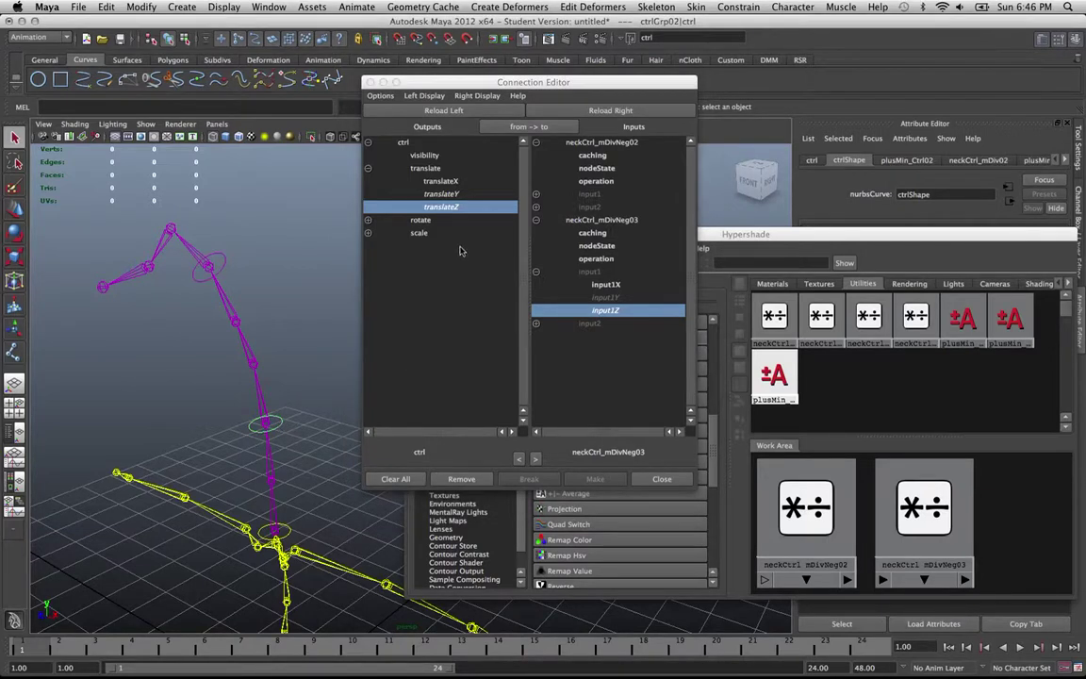
{"action": "left_click", "coordinate": [427, 112]}
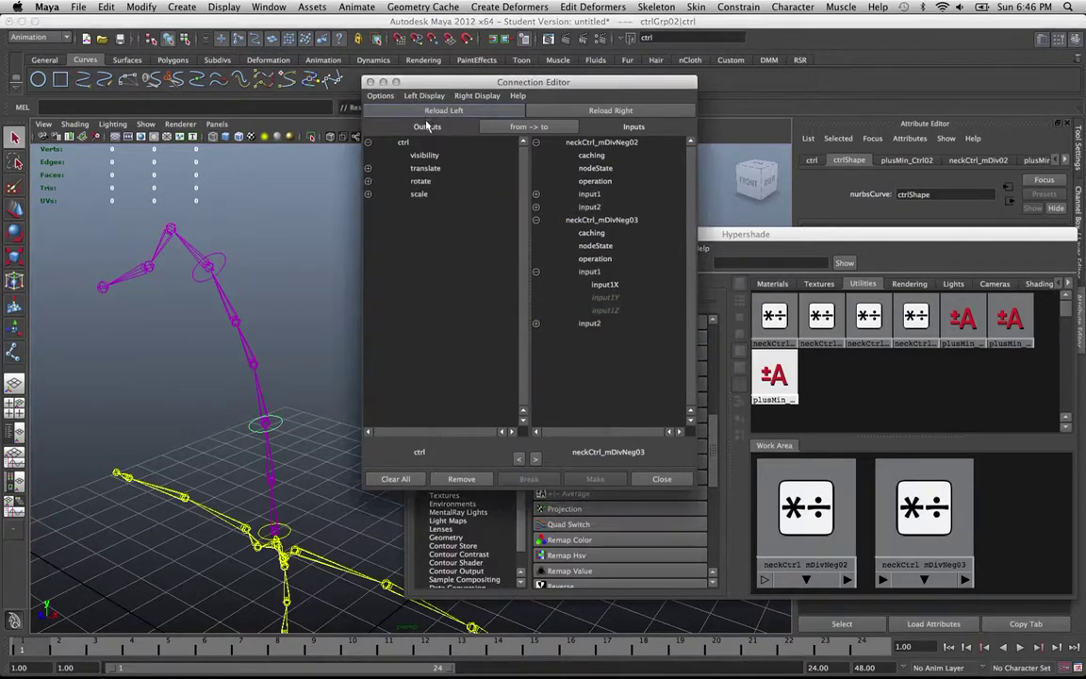
{"action": "left_click", "coordinate": [368, 168]}
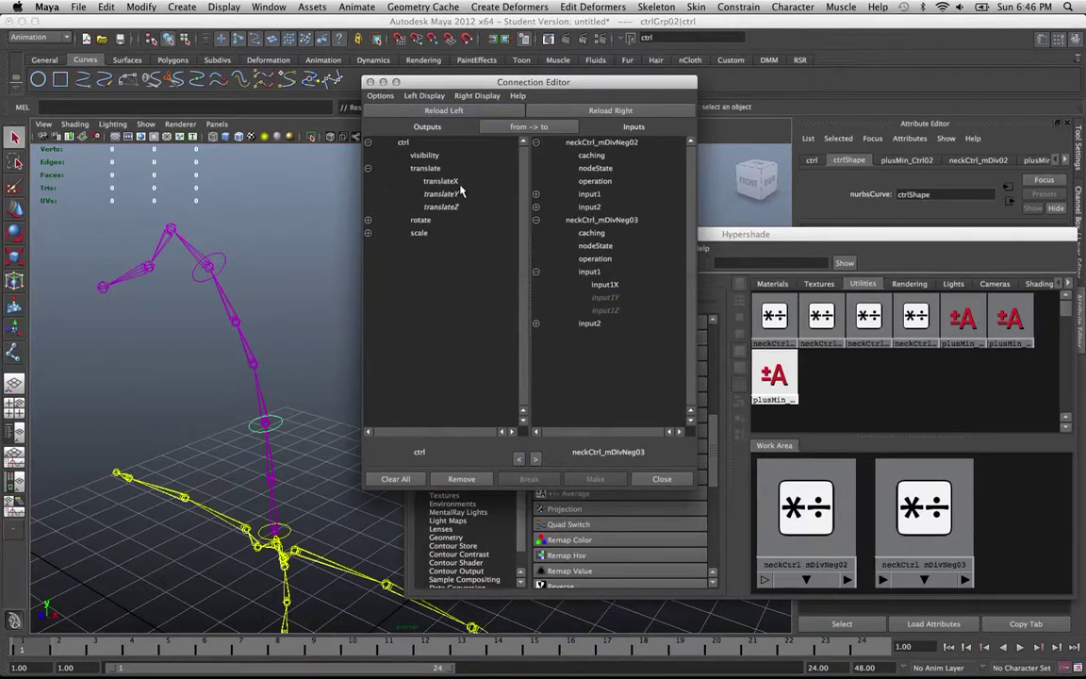
{"action": "left_click", "coordinate": [441, 181]}
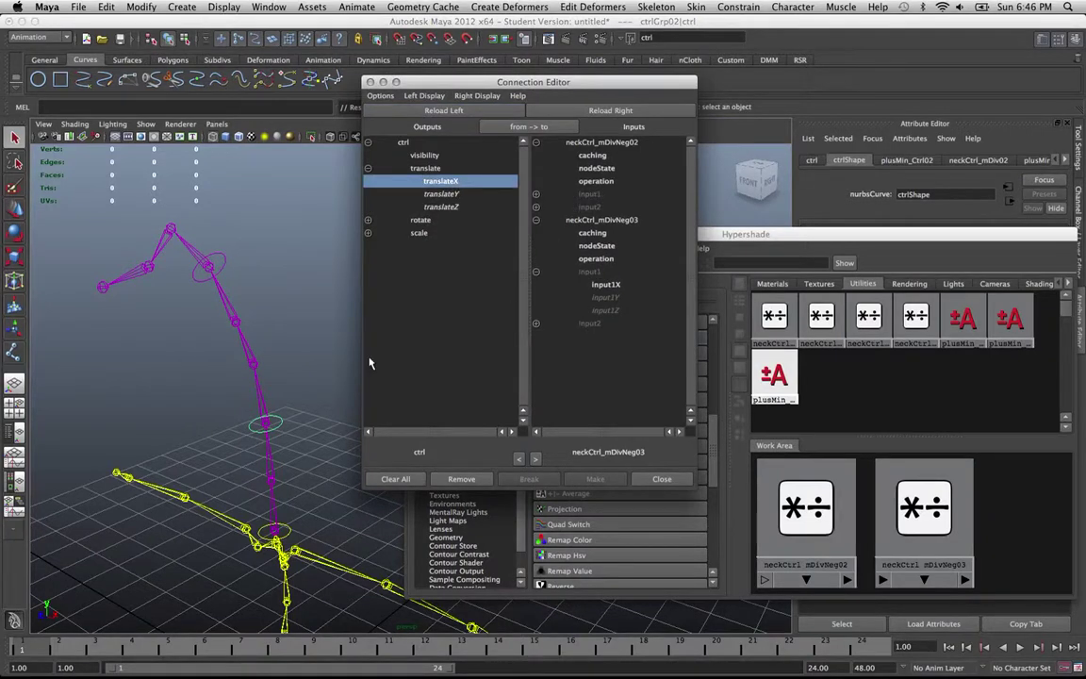
Rename the middle neck control's transform as ctrl02.
{"action": "left_click", "coordinate": [283, 424]}
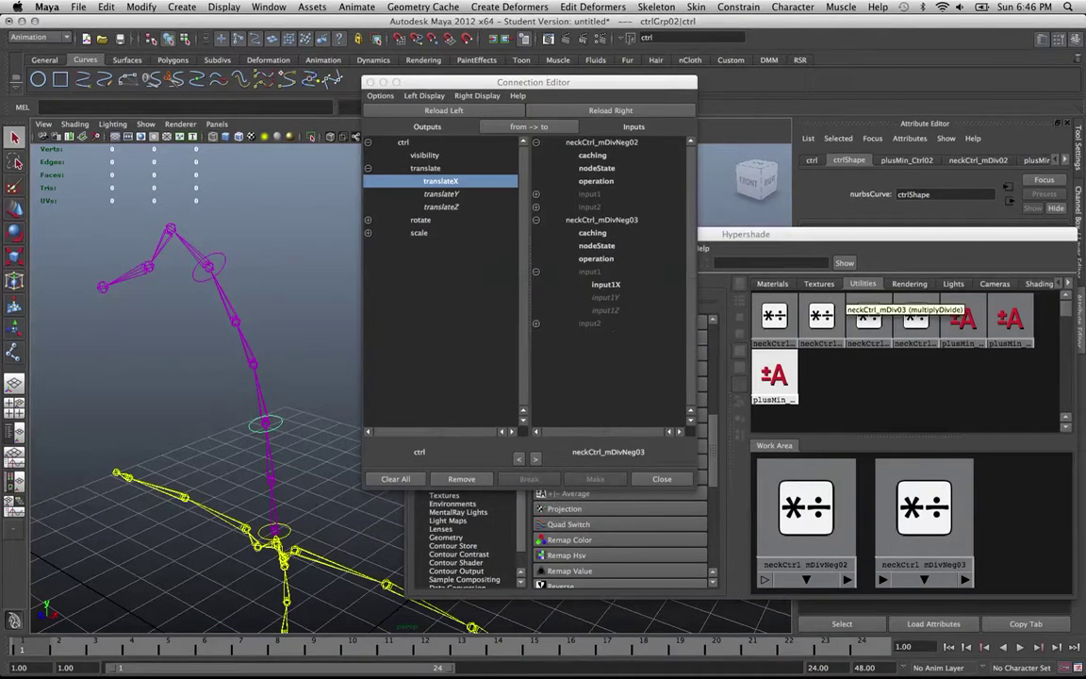
{"action": "left_click", "coordinate": [811, 161]}
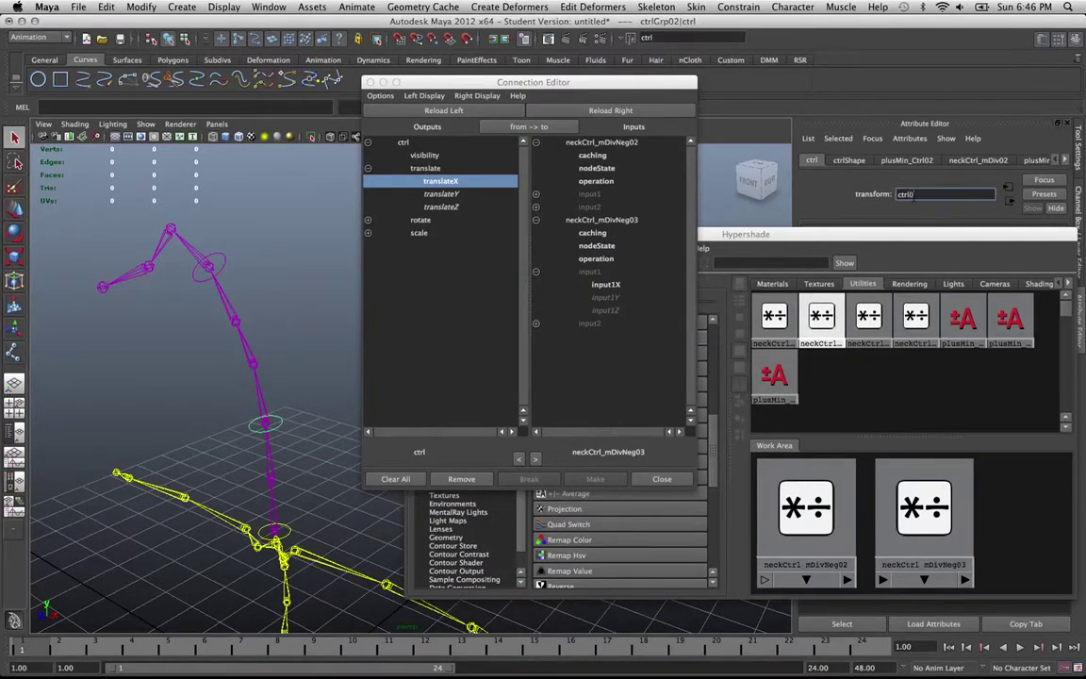
{"action": "key", "text": "Return"}
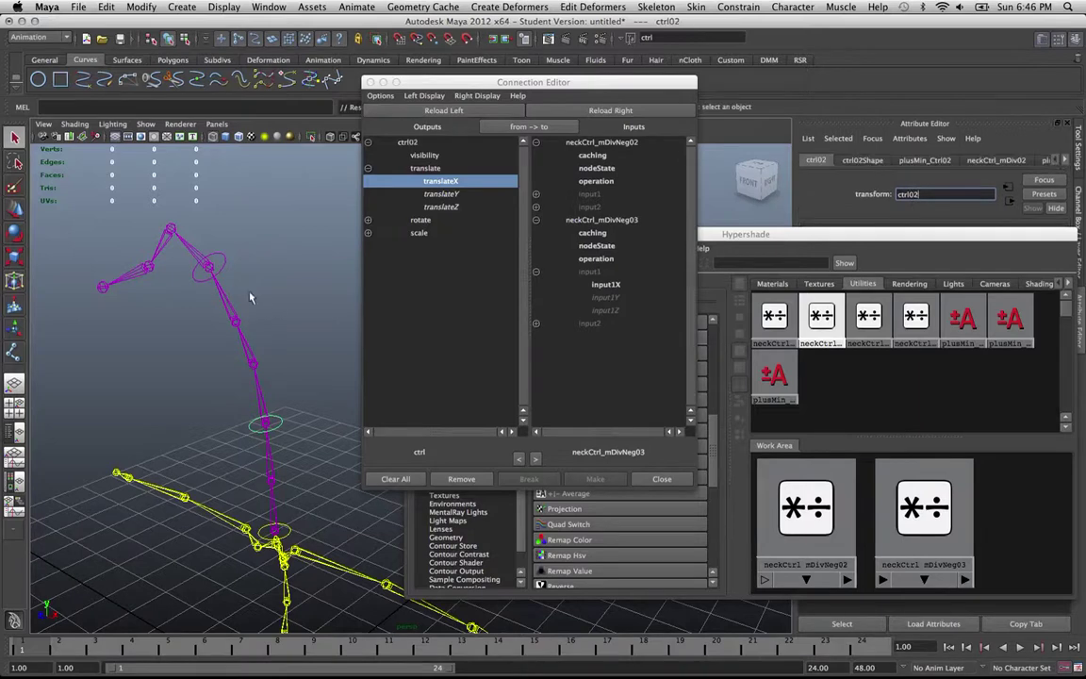
Rename the head control's transform as ctrl03.
{"action": "left_click", "coordinate": [223, 267]}
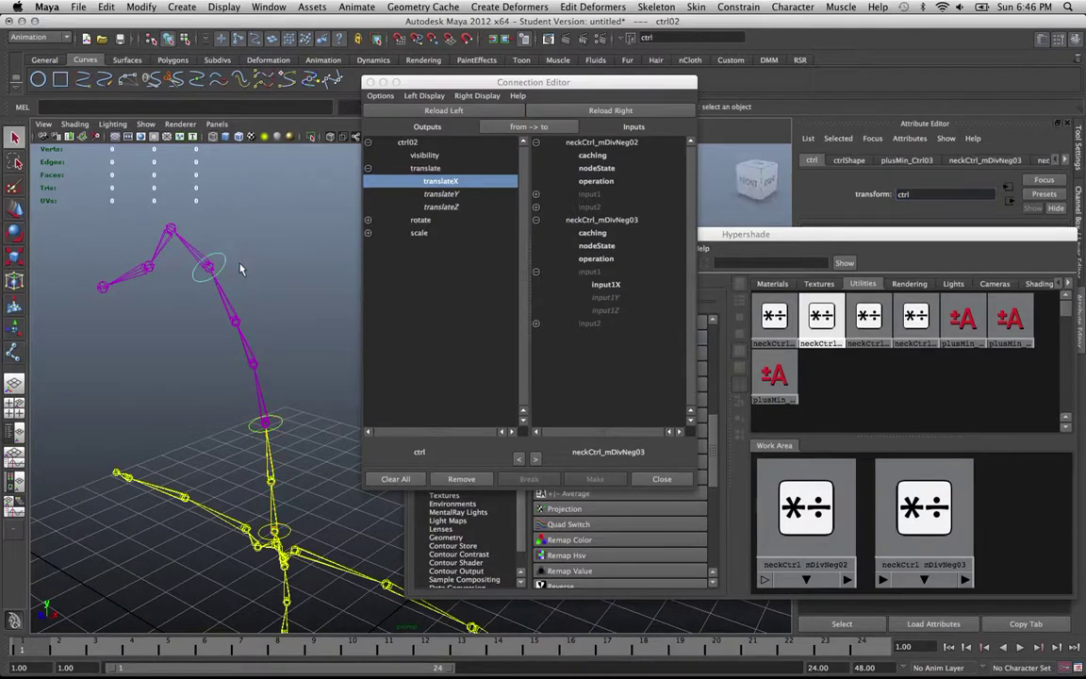
{"action": "left_click", "coordinate": [922, 193]}
{"action": "type", "text": "0"}
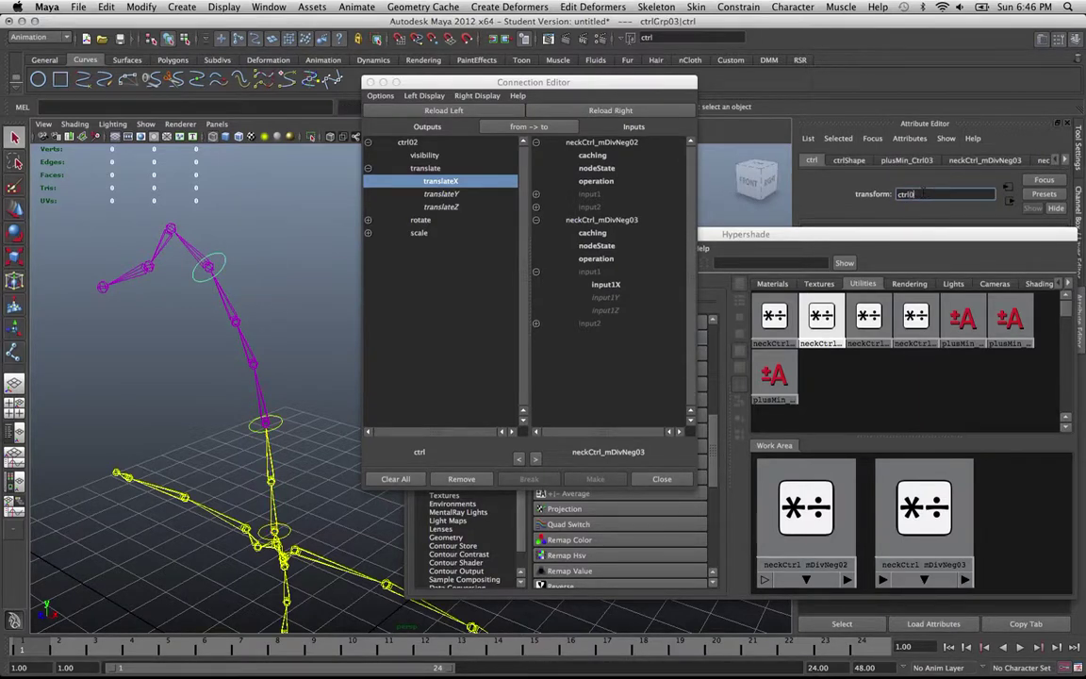
{"action": "type", "text": "3"}
{"action": "key", "text": "Return"}
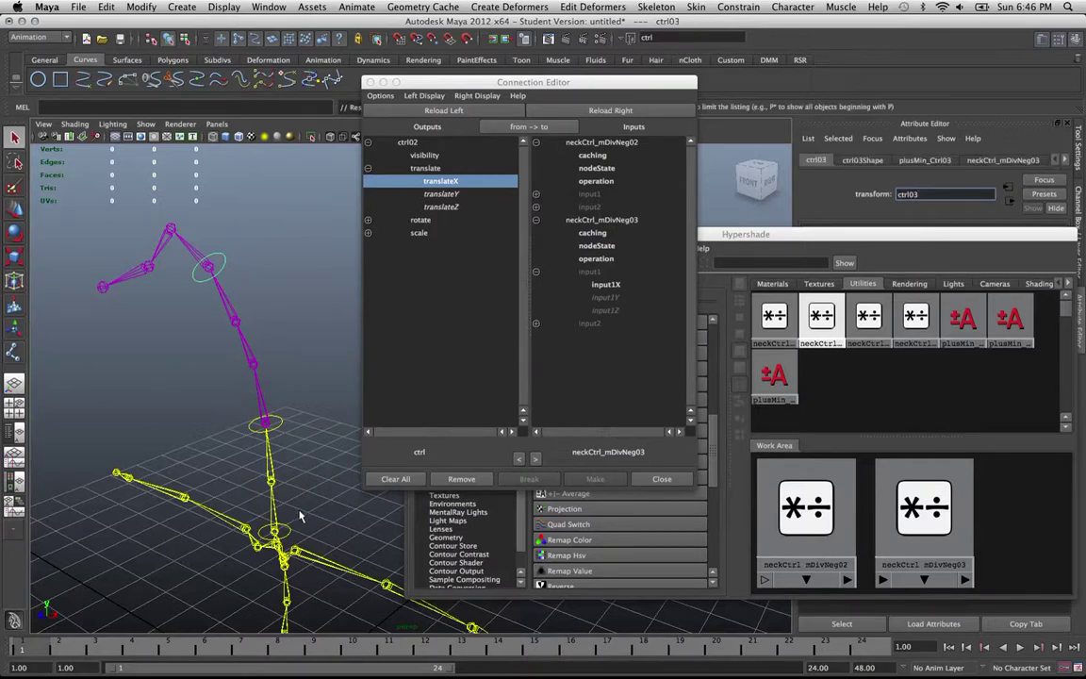
Connect the middle neck control's translateY and translateZ to input1Y and input1Z of neckCtrl_mDivNeg02.
{"action": "left_click", "coordinate": [268, 423]}
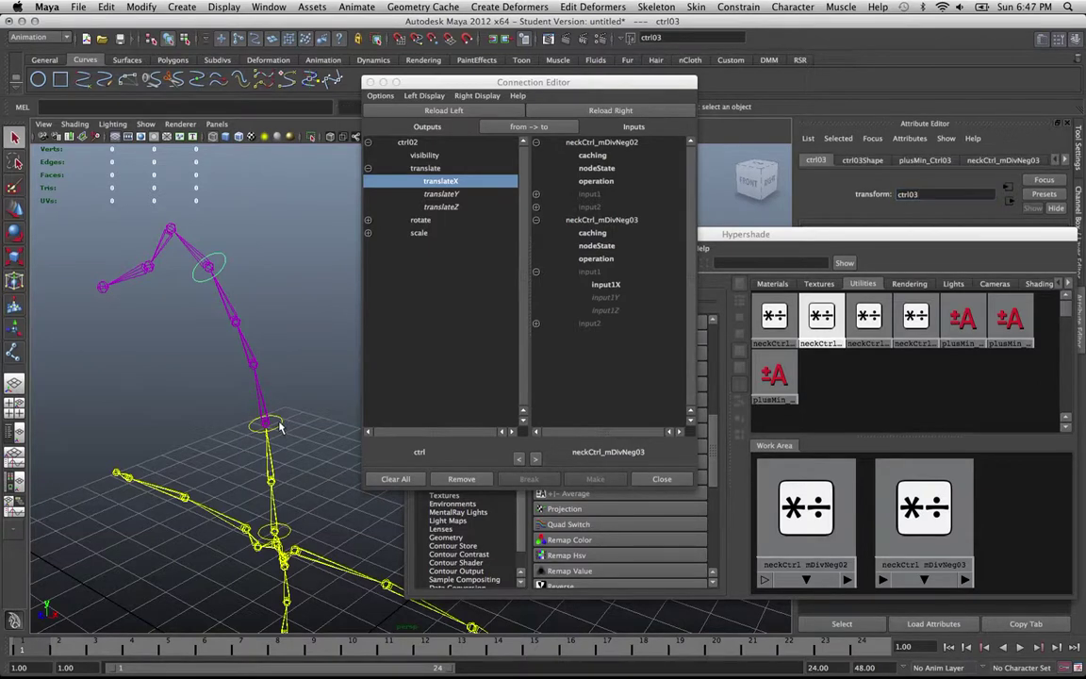
{"action": "left_click", "coordinate": [436, 193]}
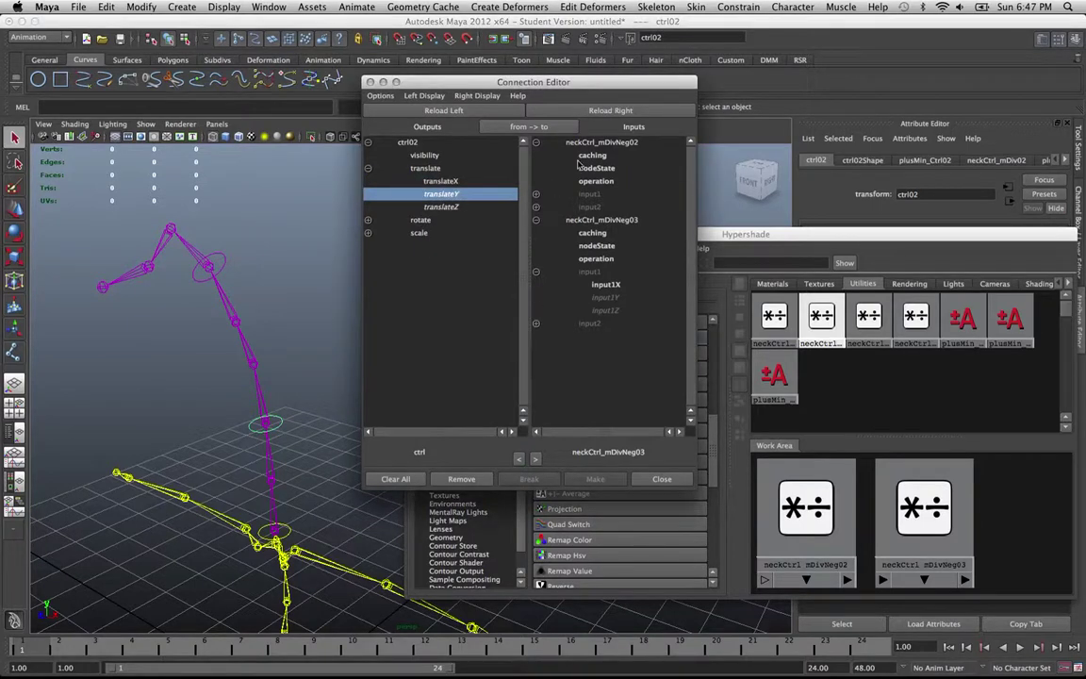
{"action": "left_click", "coordinate": [536, 194]}
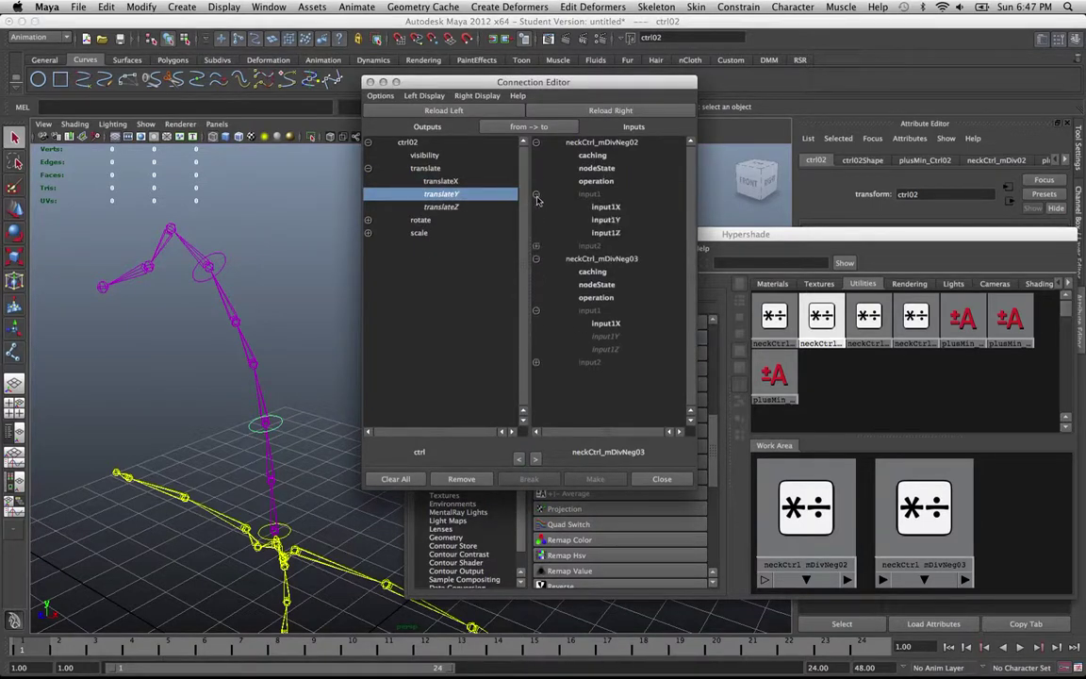
{"action": "left_click", "coordinate": [613, 218]}
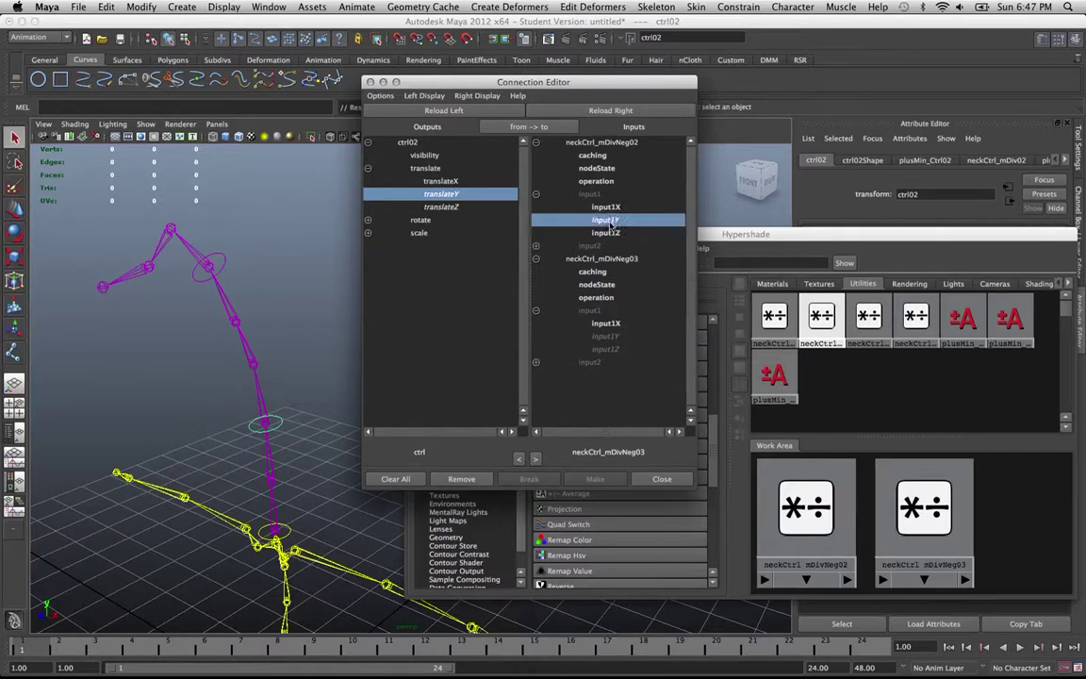
{"action": "left_click", "coordinate": [443, 207]}
{"action": "left_click", "coordinate": [609, 233]}
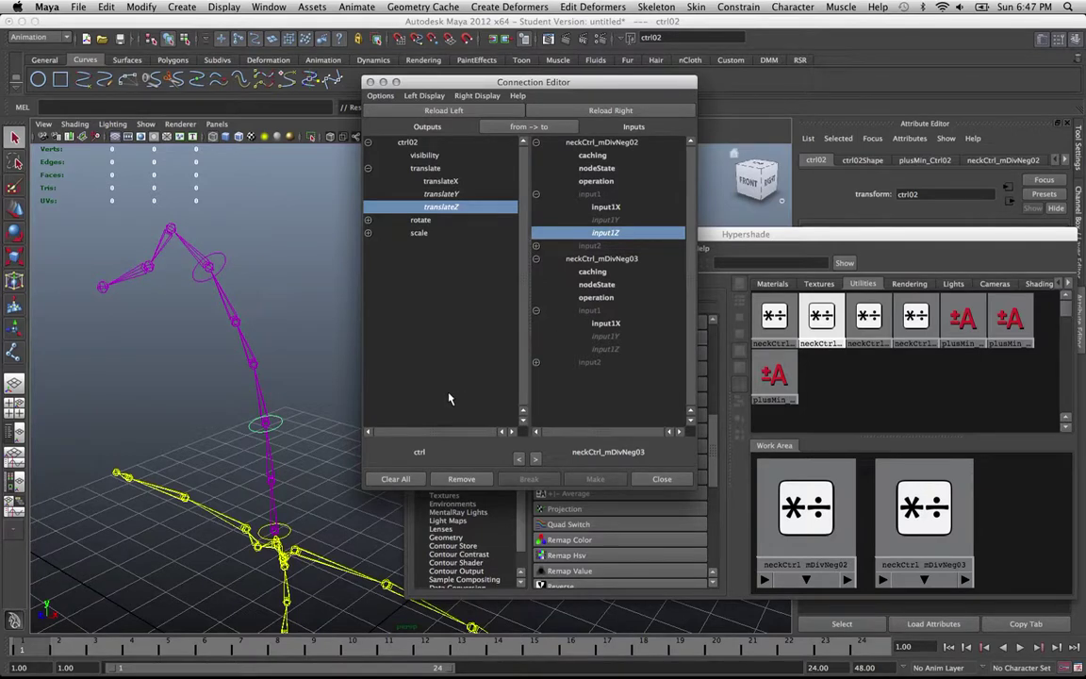
Load ctrlGrp02 and ctrlGrp03 in the Connection Editor as nodes receiving input and expand their translate attributes.
{"action": "left_click", "coordinate": [274, 424]}
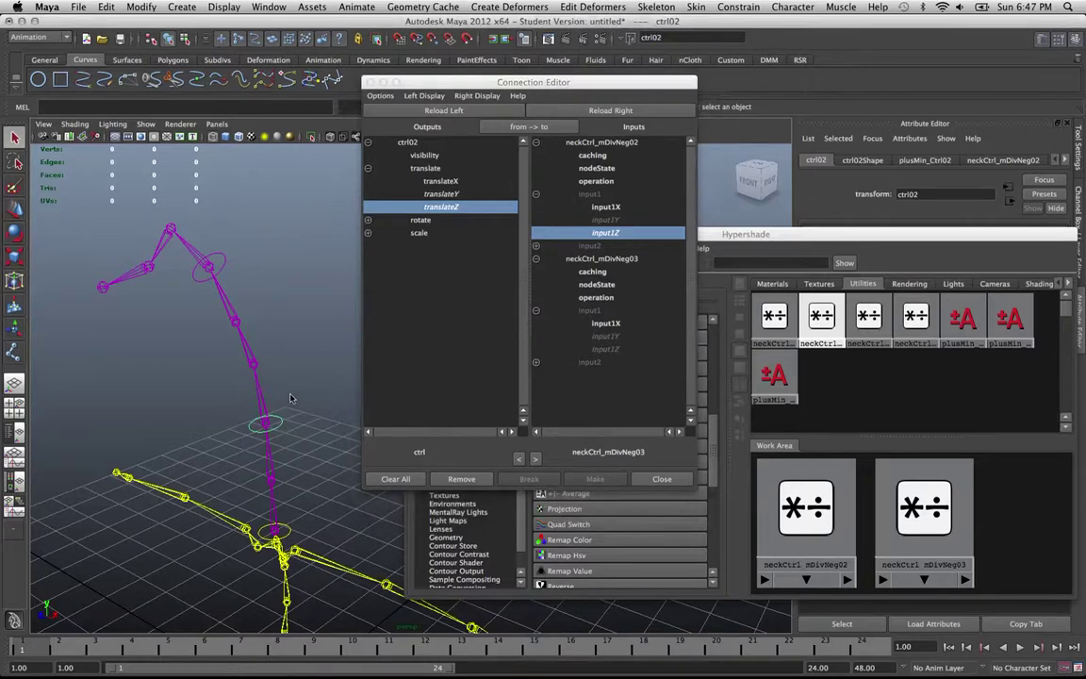
{"action": "left_click", "coordinate": [223, 267]}
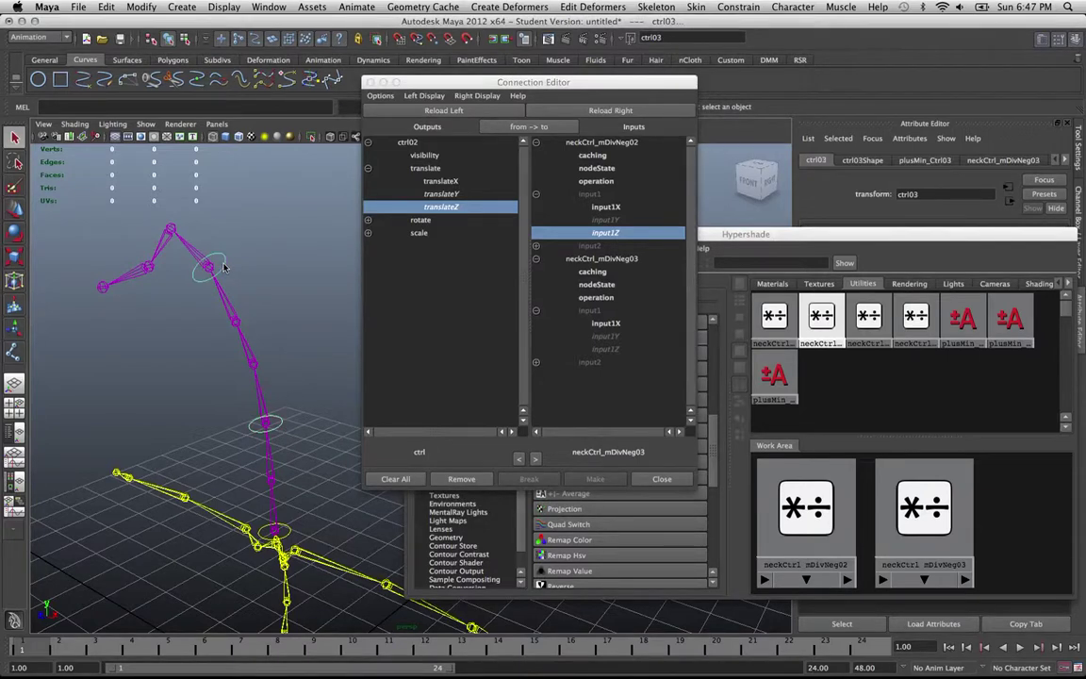
{"action": "key", "text": "Up"}
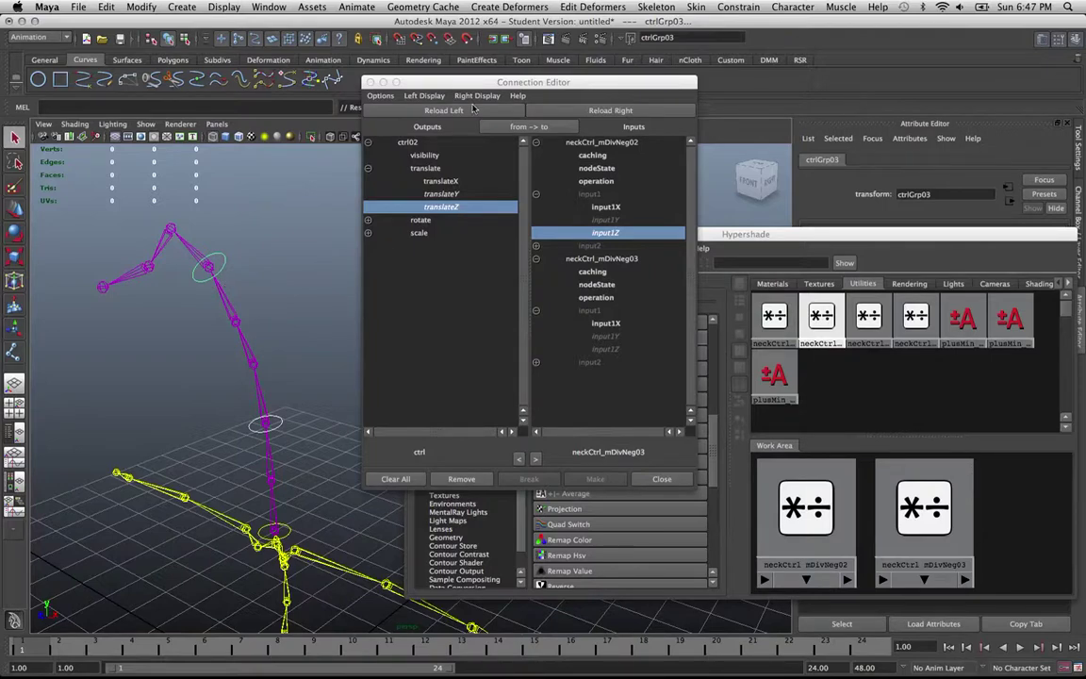
{"action": "left_click", "coordinate": [443, 110]}
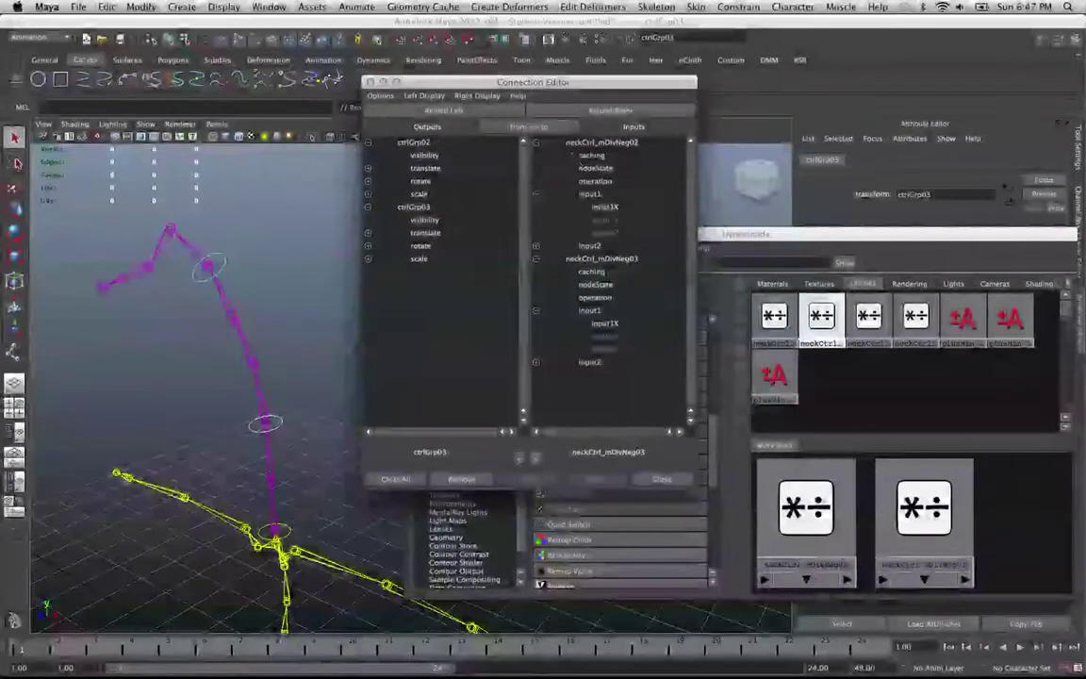
{"action": "left_click", "coordinate": [528, 126]}
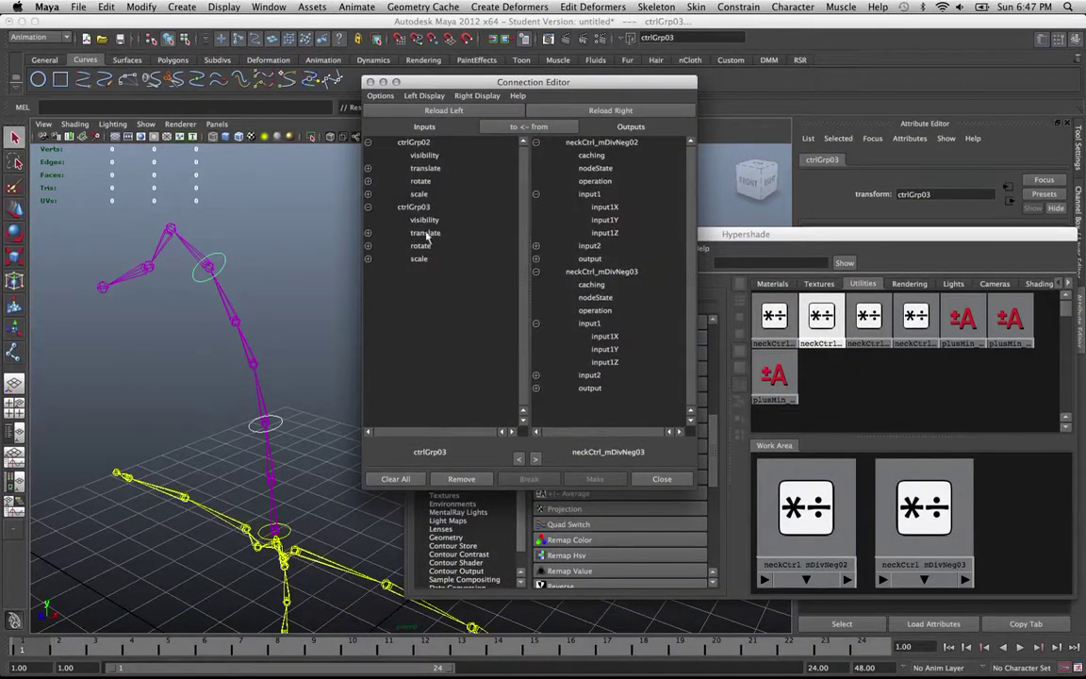
{"action": "left_click", "coordinate": [368, 168]}
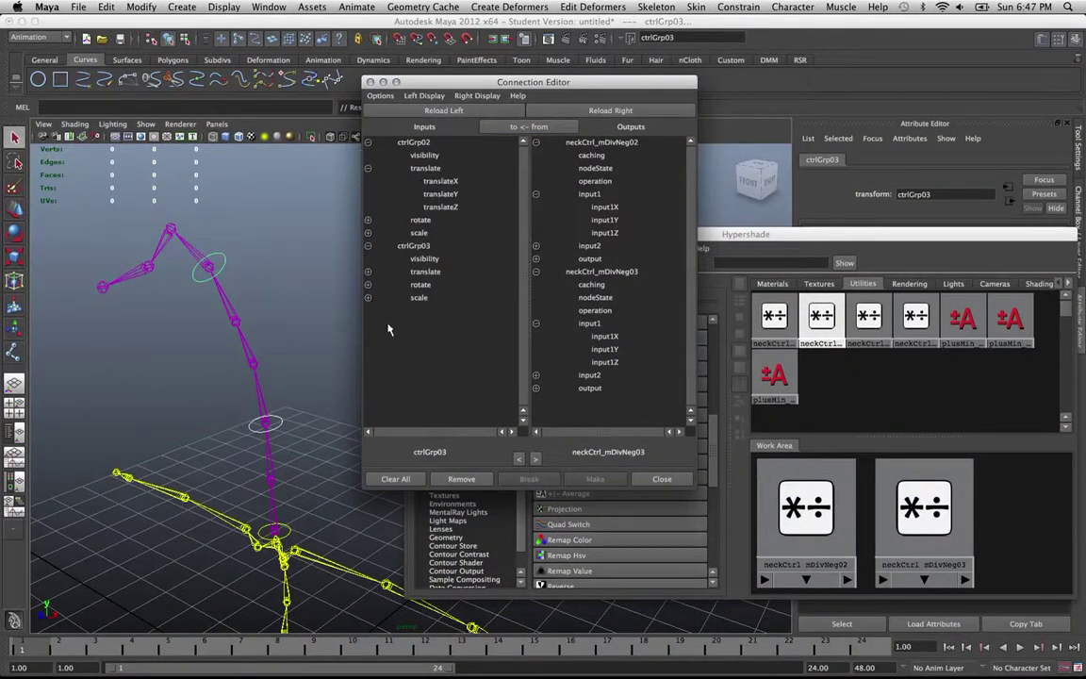
{"action": "left_click", "coordinate": [368, 271]}
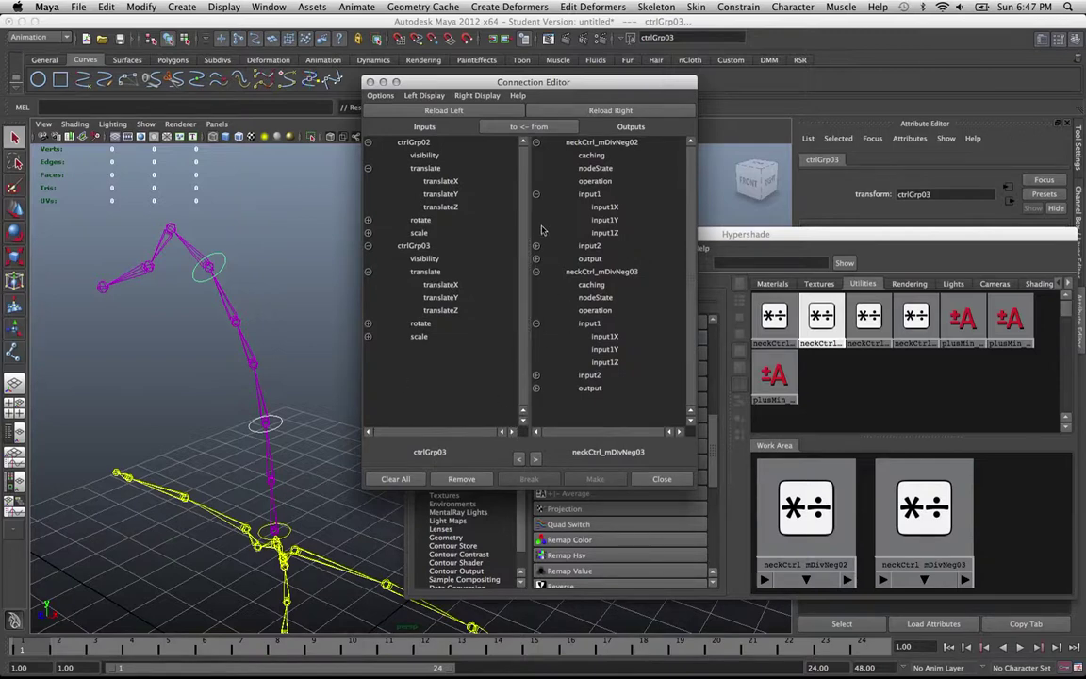
Connect outputY and outputZ of neckCtrl_mDivNeg02 to translateY and translateZ of ctrlGrp02.
{"action": "left_click", "coordinate": [536, 258]}
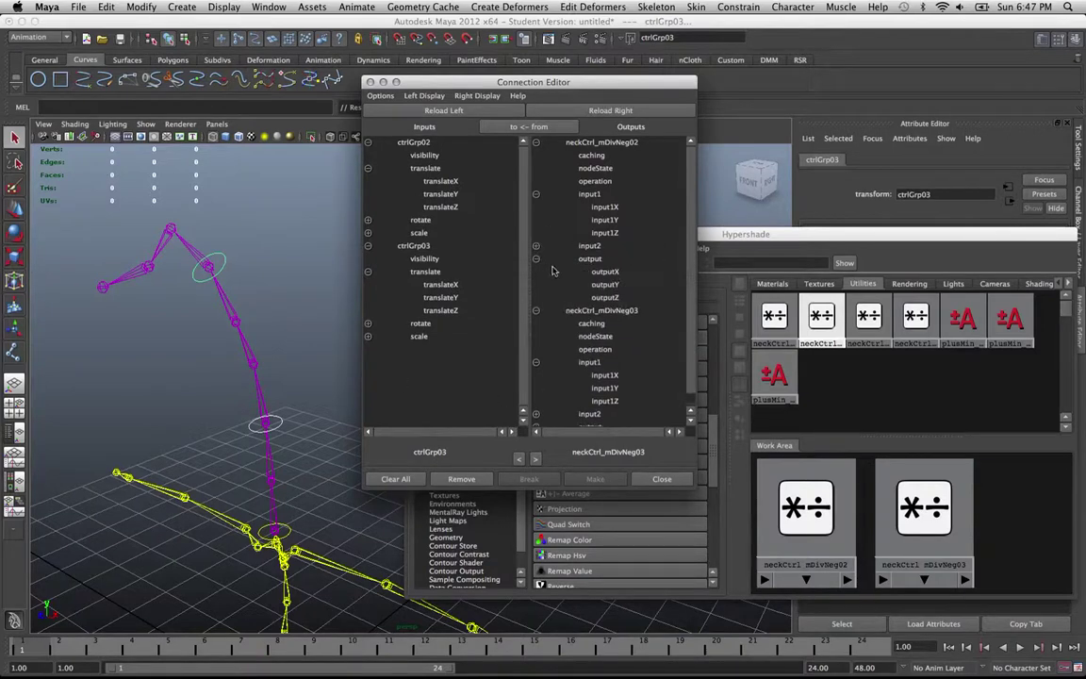
{"action": "left_click", "coordinate": [606, 272]}
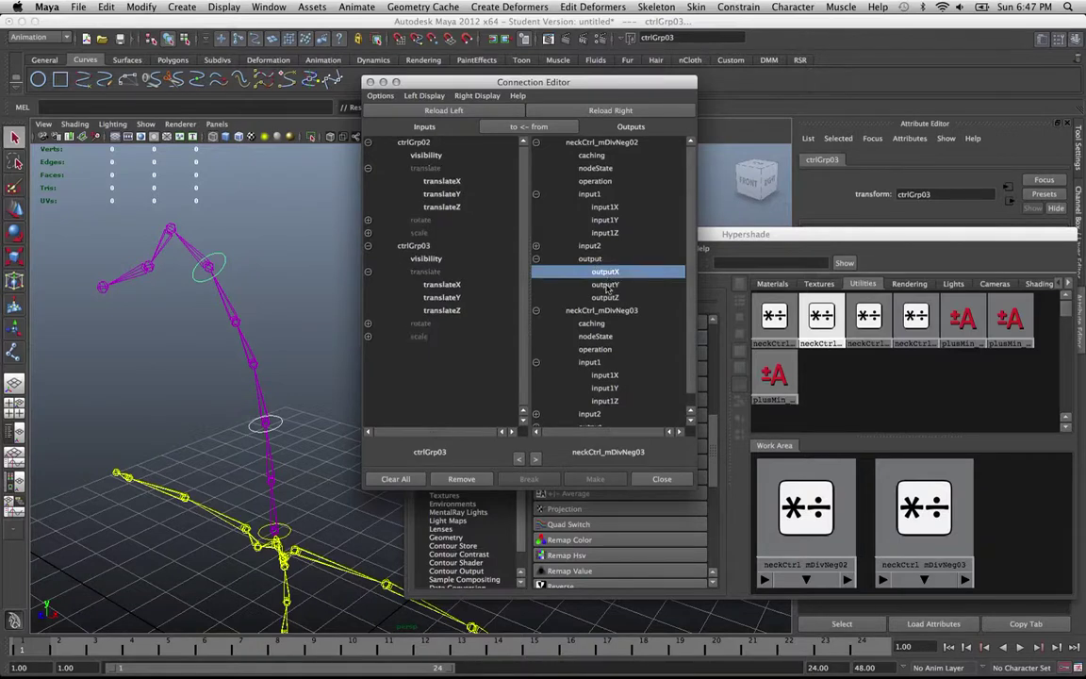
{"action": "left_click", "coordinate": [607, 284]}
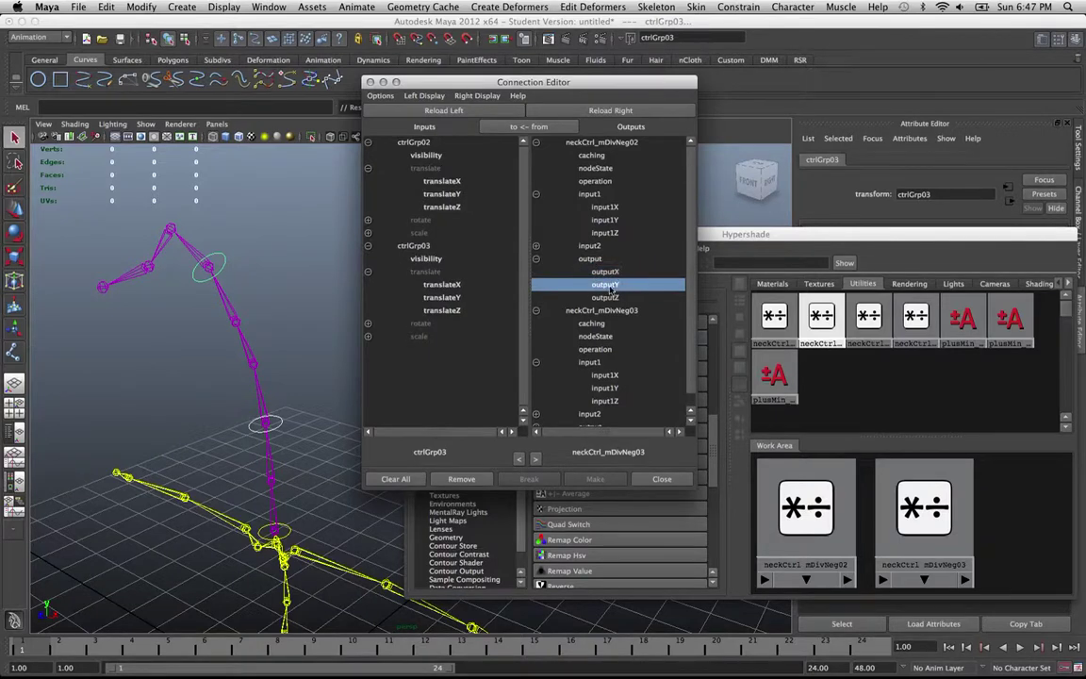
{"action": "left_click", "coordinate": [461, 194]}
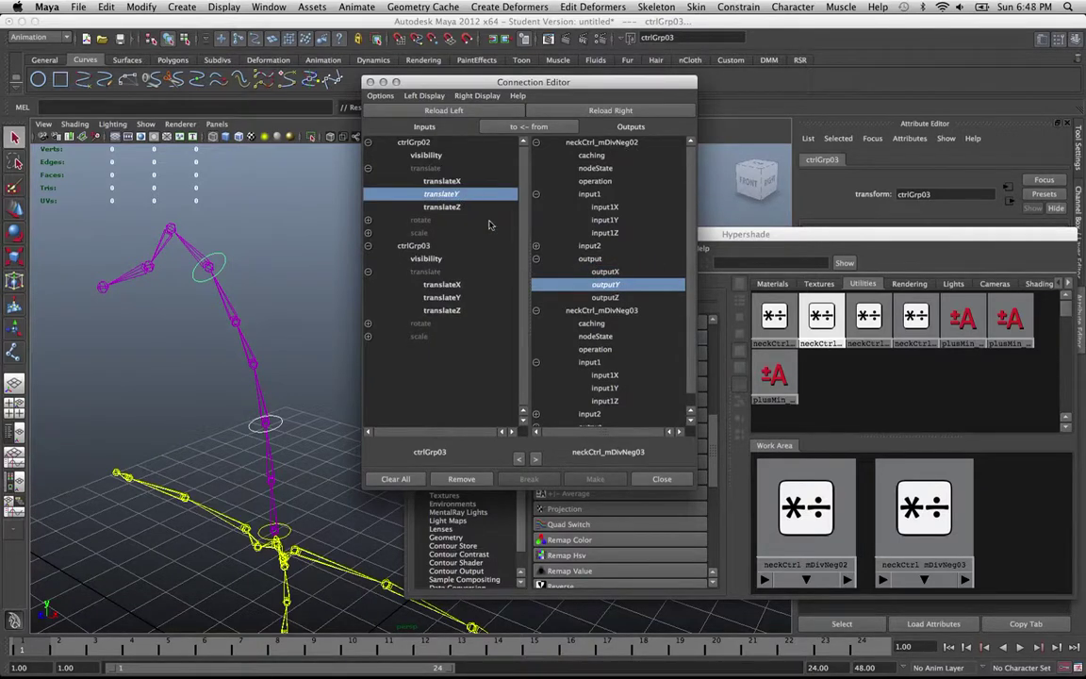
{"action": "left_click", "coordinate": [611, 298]}
{"action": "left_click", "coordinate": [456, 206]}
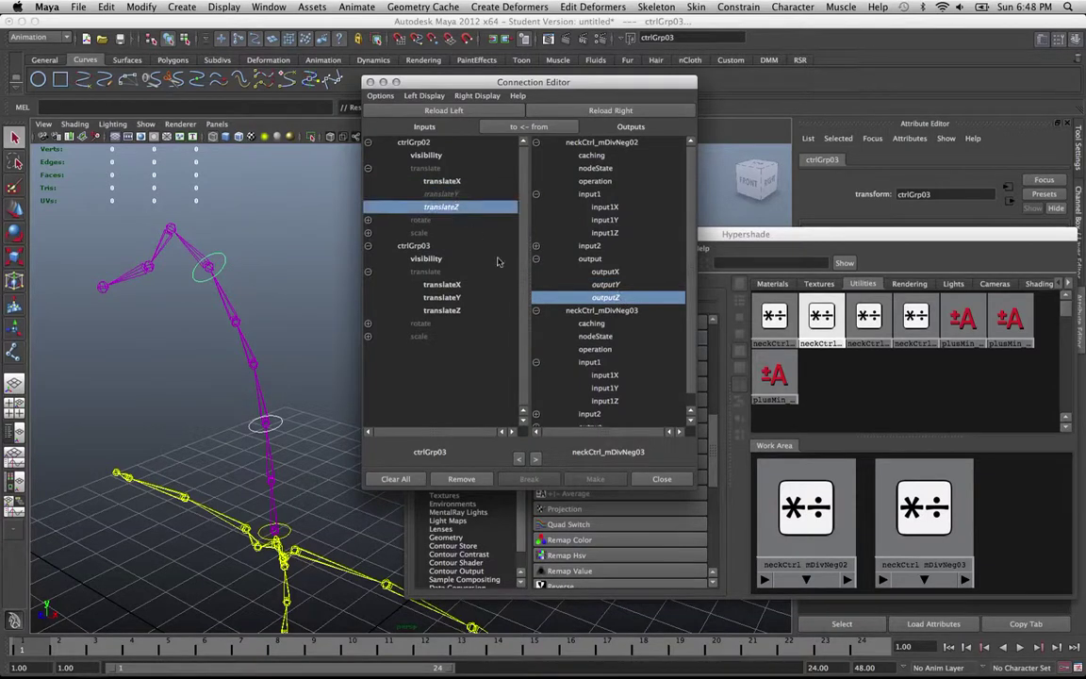
Connect outputY and outputZ of neckCtrl_mDivNeg03 to translateY and translateZ of ctrlGrp03.
{"action": "scroll", "coordinate": [594, 420], "scroll_direction": "down", "scroll_amount": 1}
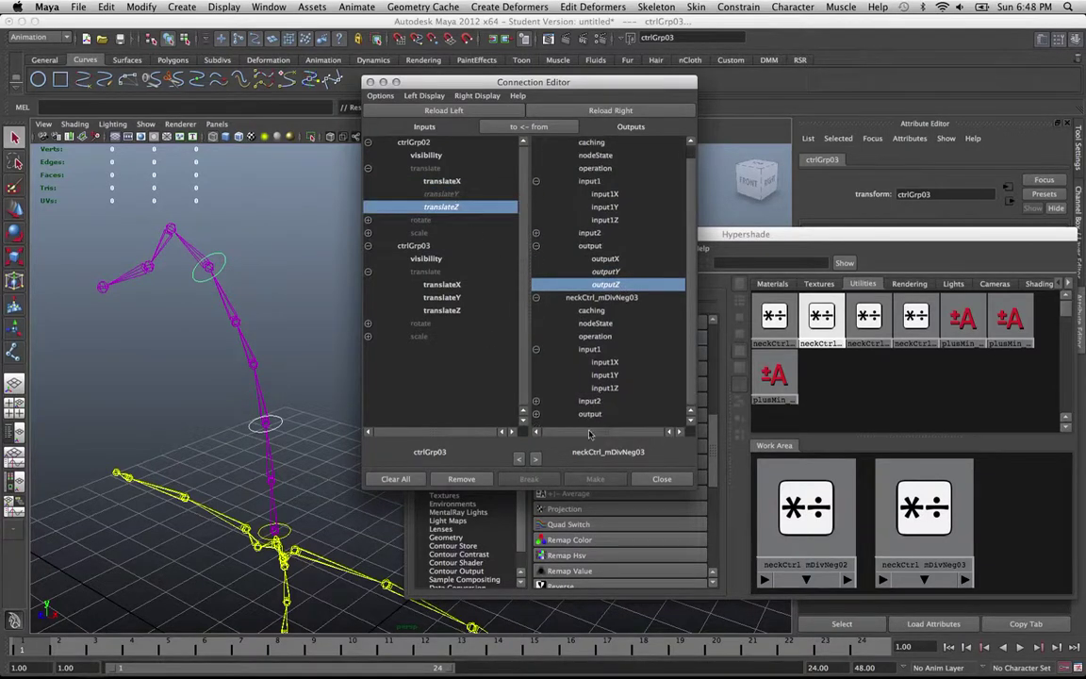
{"action": "left_click", "coordinate": [536, 414]}
{"action": "scroll", "coordinate": [537, 417], "scroll_direction": "down", "scroll_amount": 3}
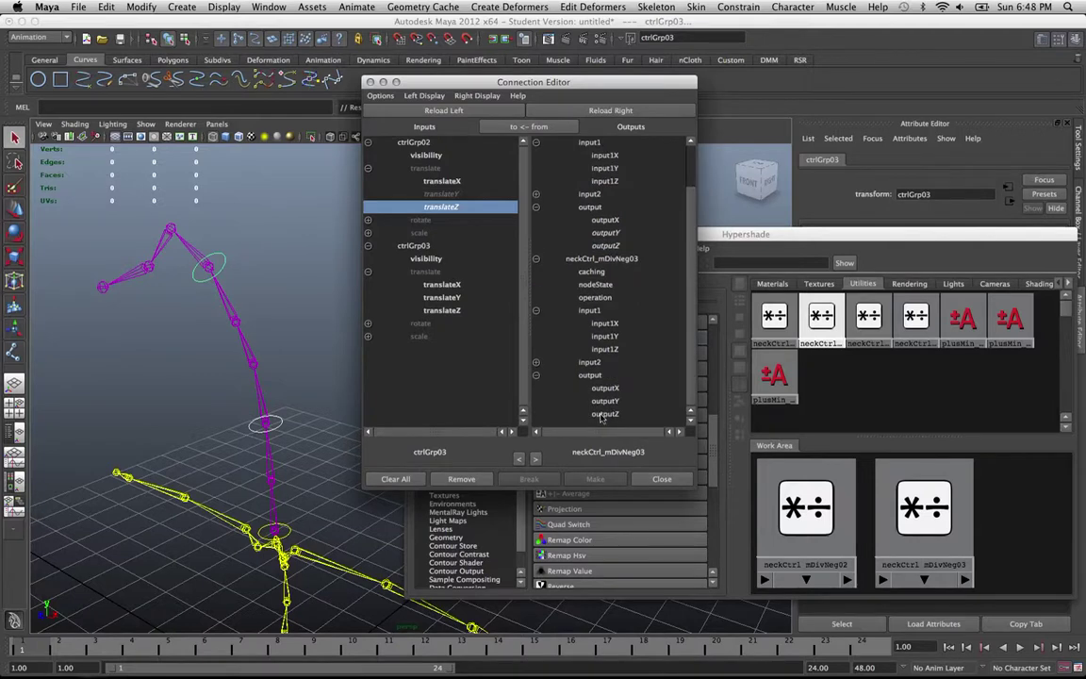
{"action": "left_click", "coordinate": [608, 401]}
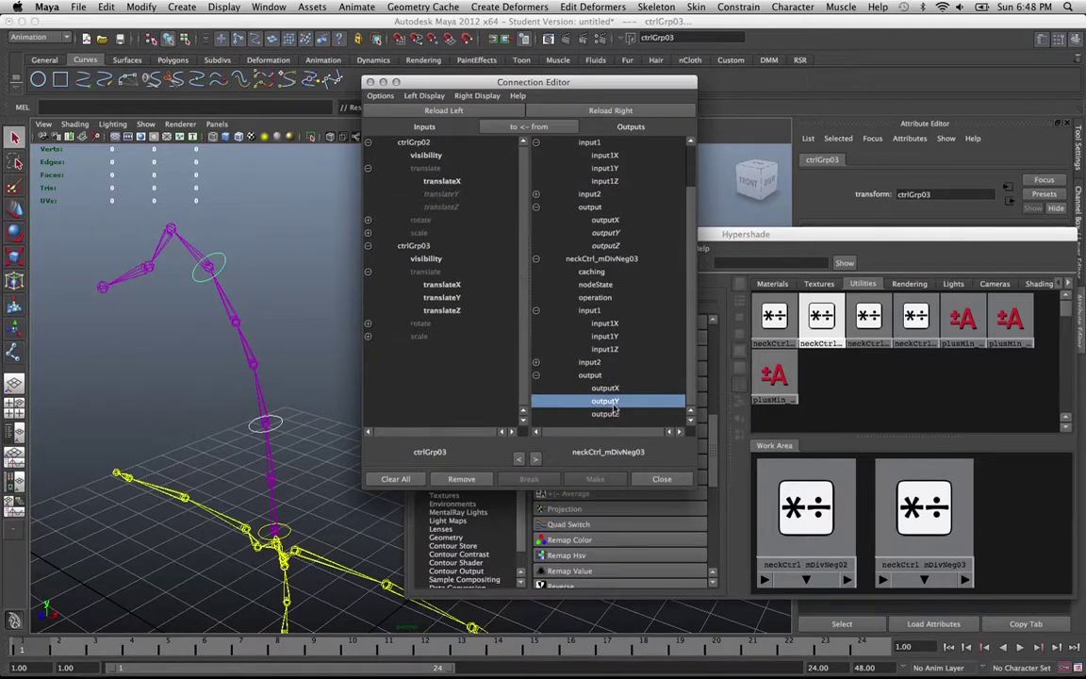
{"action": "left_click", "coordinate": [443, 296]}
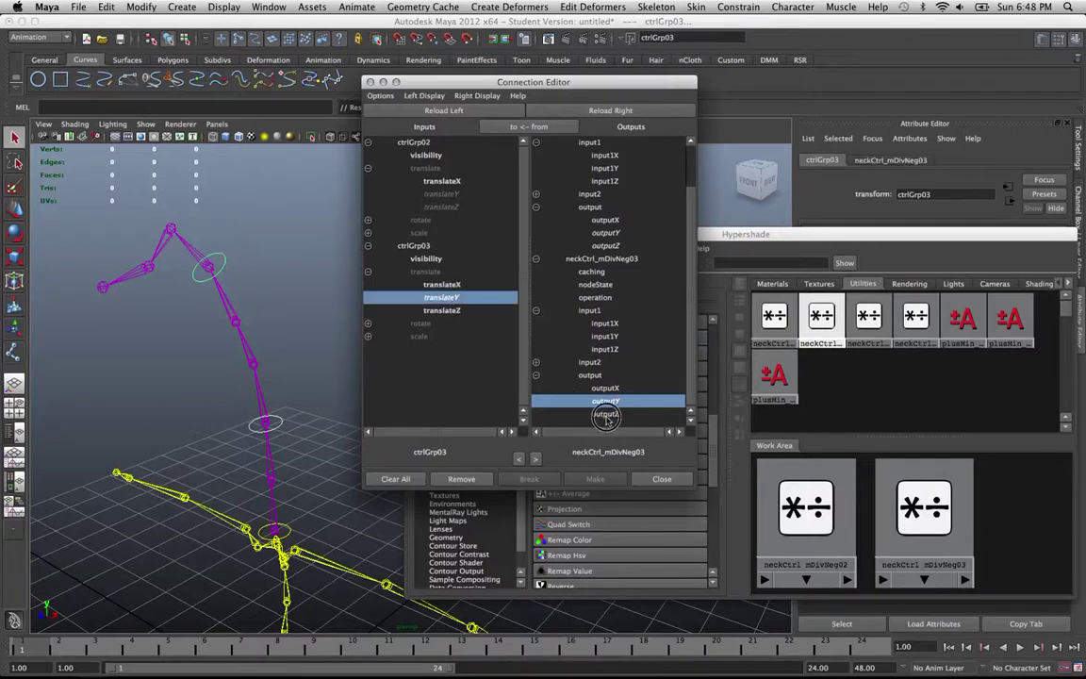
{"action": "left_click", "coordinate": [565, 414]}
{"action": "left_click", "coordinate": [441, 310]}
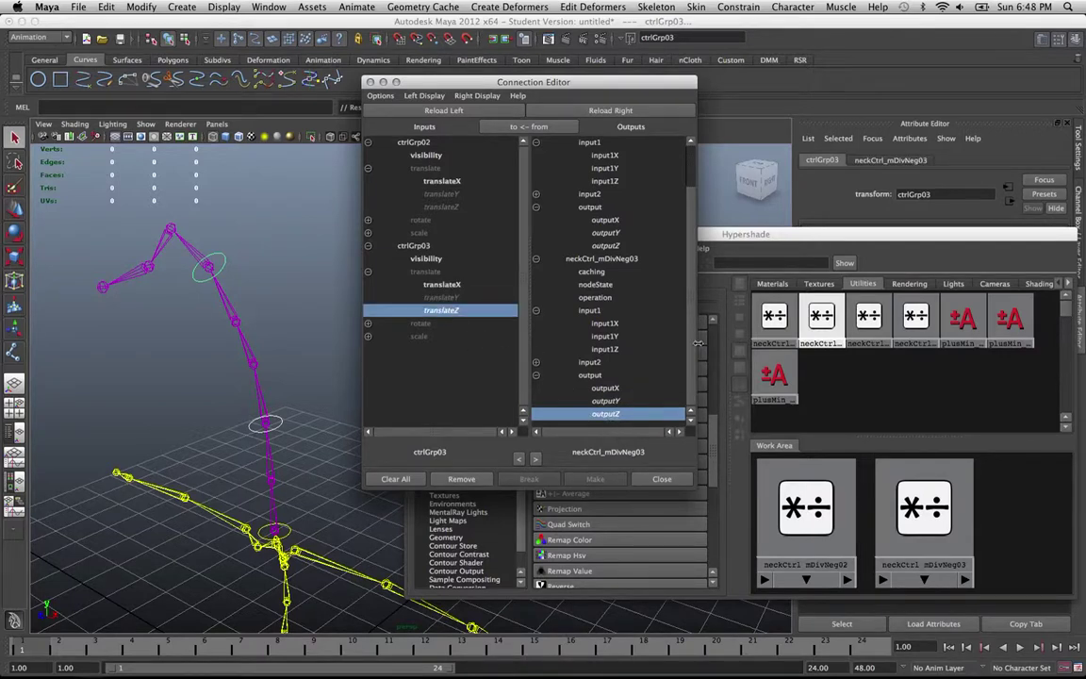
Set the Y and Z values of Input 2 to -1 on both neckCtrl_mDivNeg03 and neckCtrl_mDivNeg02.
{"action": "left_click", "coordinate": [824, 521]}
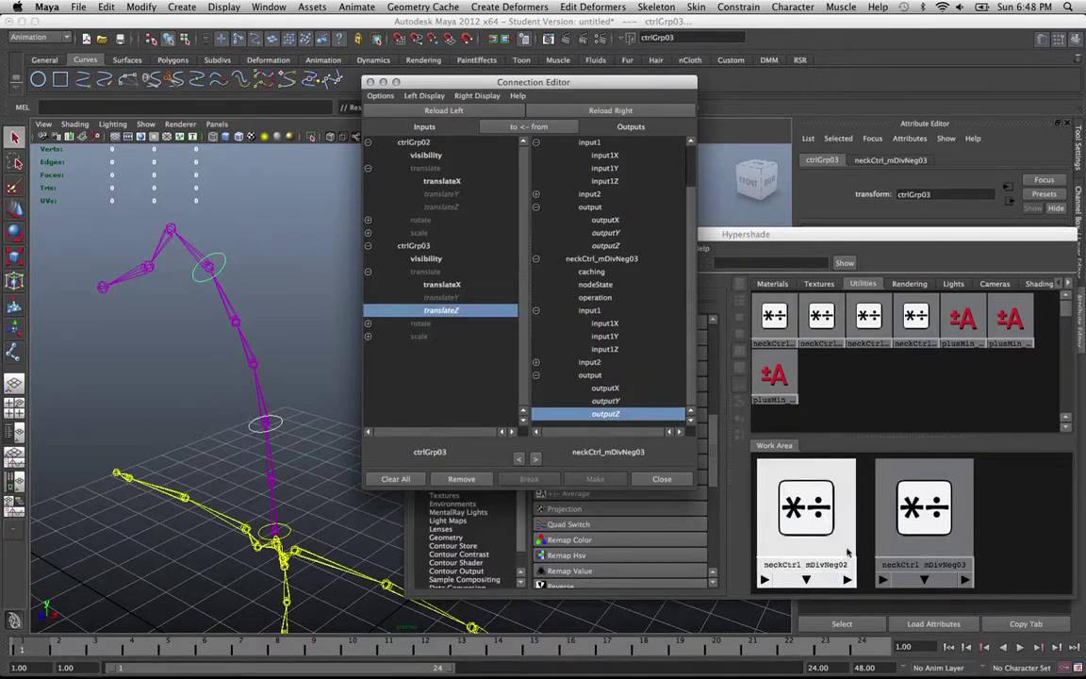
{"action": "left_click", "coordinate": [923, 509]}
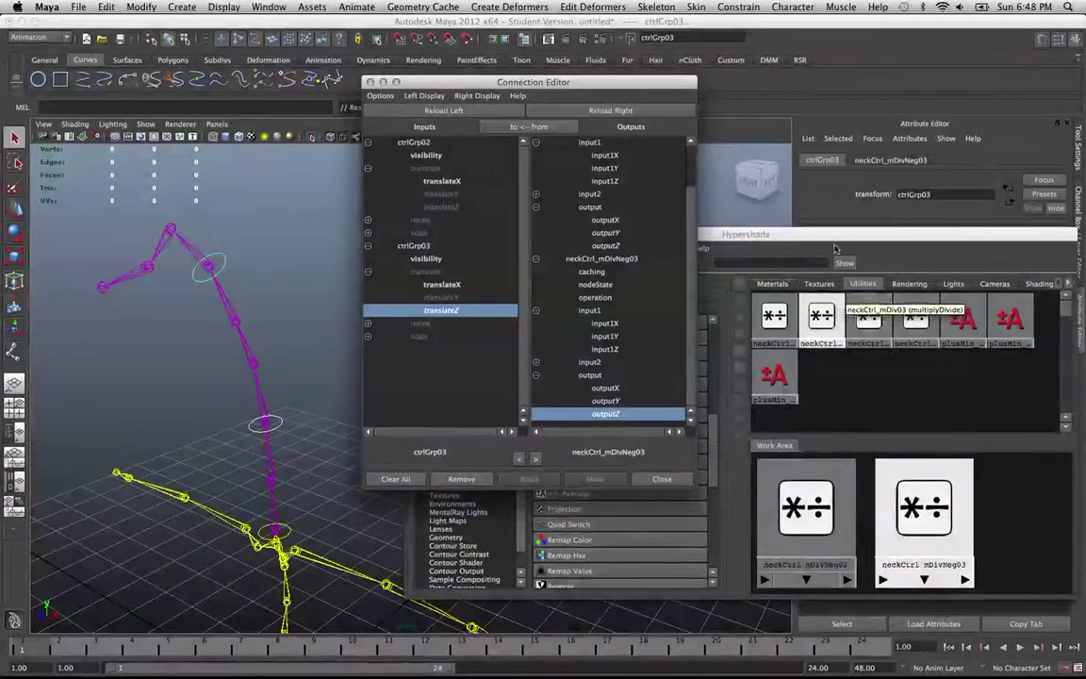
{"action": "left_click_drag", "start_coordinate": [833, 236], "coordinate": [560, 199]}
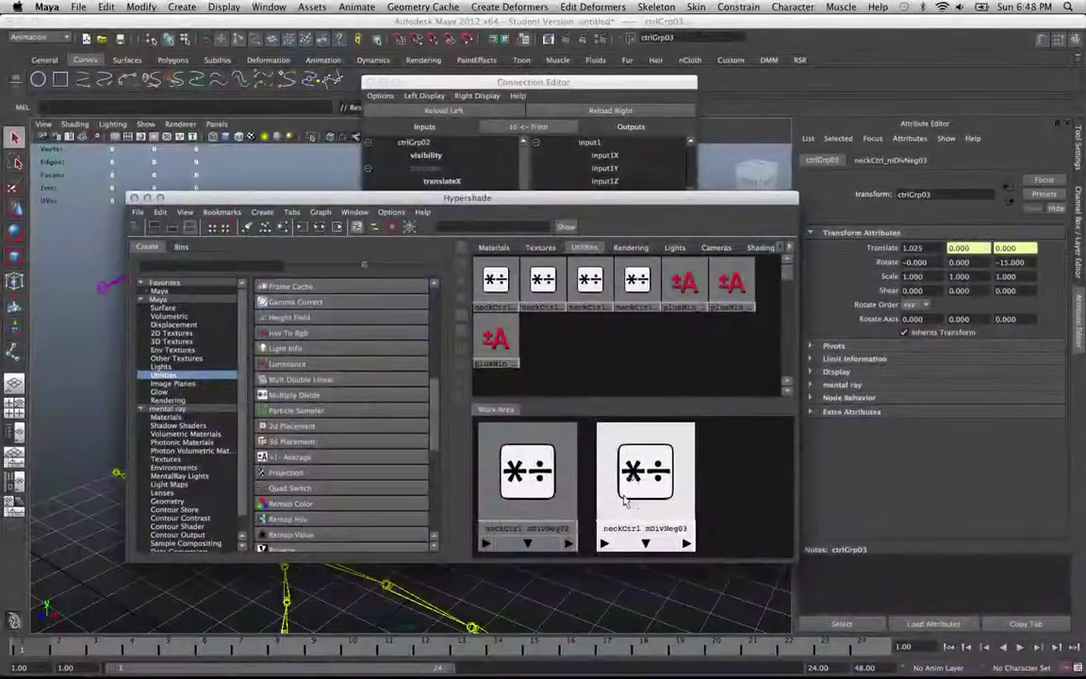
{"action": "left_click", "coordinate": [625, 502]}
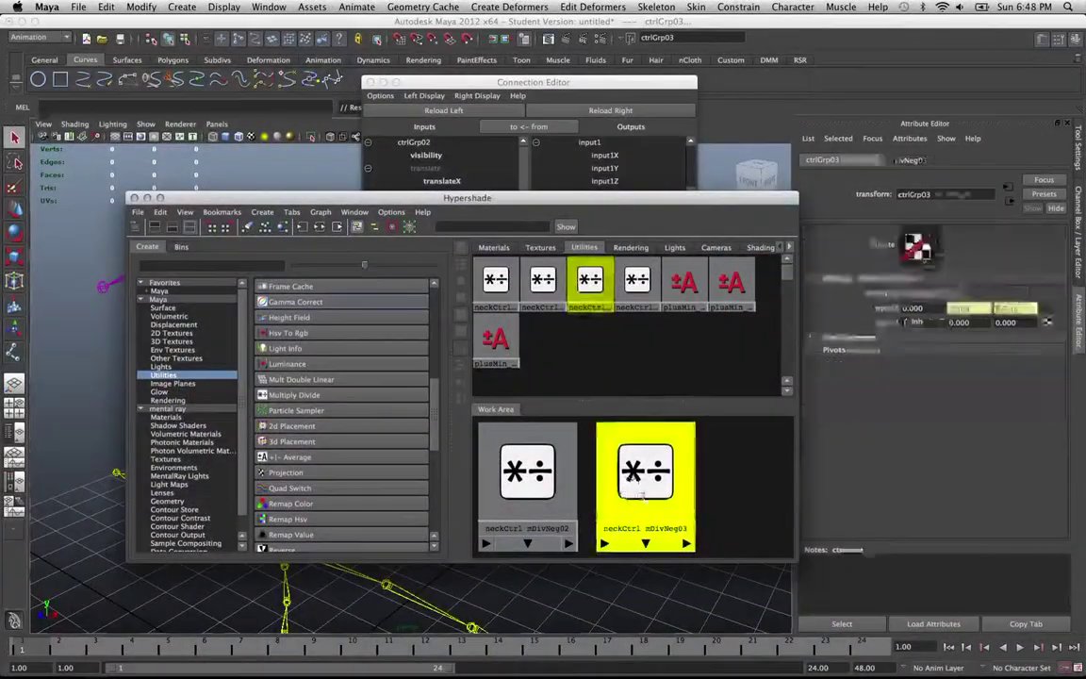
{"action": "left_click", "coordinate": [974, 323]}
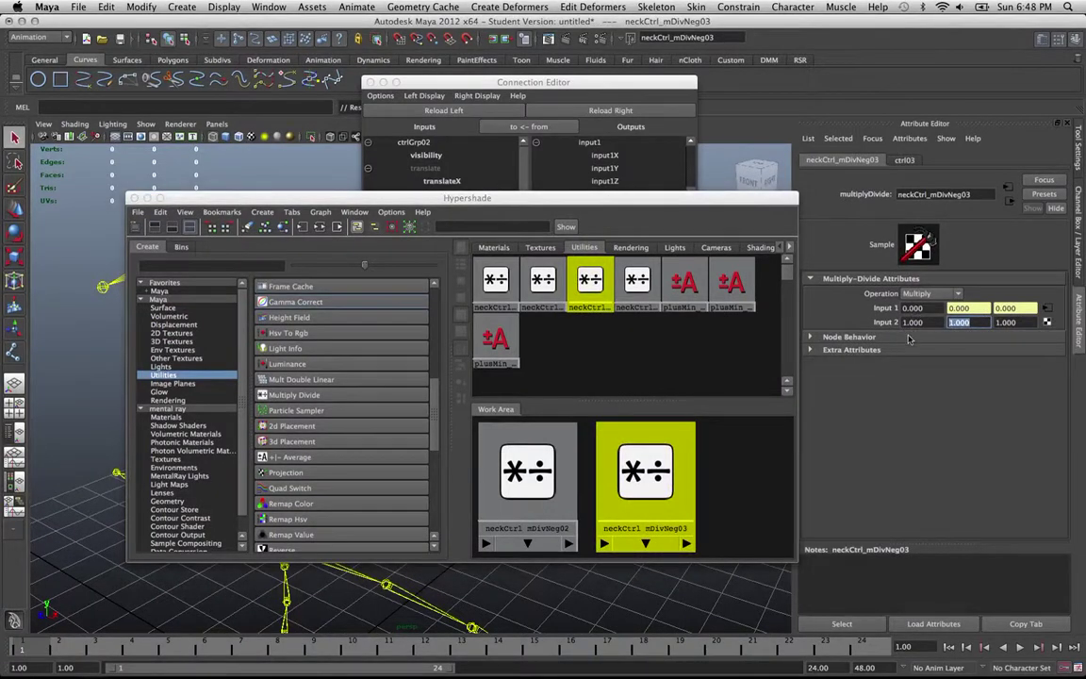
{"action": "type", "text": "-1"}
{"action": "key", "text": "Tab"}
{"action": "left_click", "coordinate": [499, 443]}
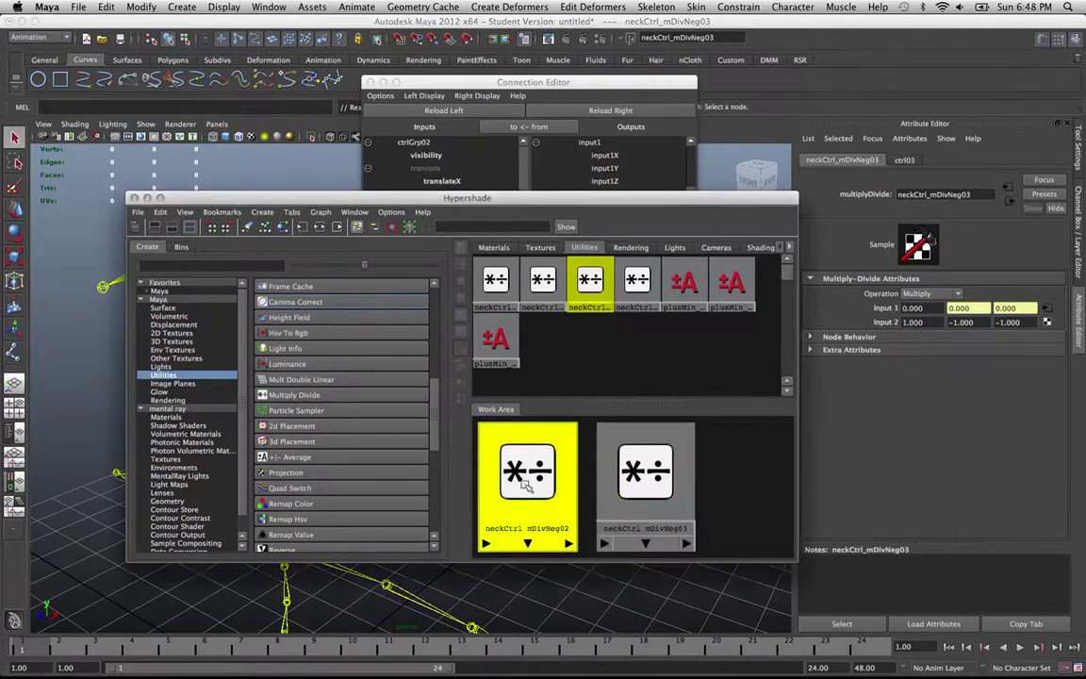
{"action": "left_click_drag", "start_coordinate": [977, 326], "coordinate": [946, 323]}
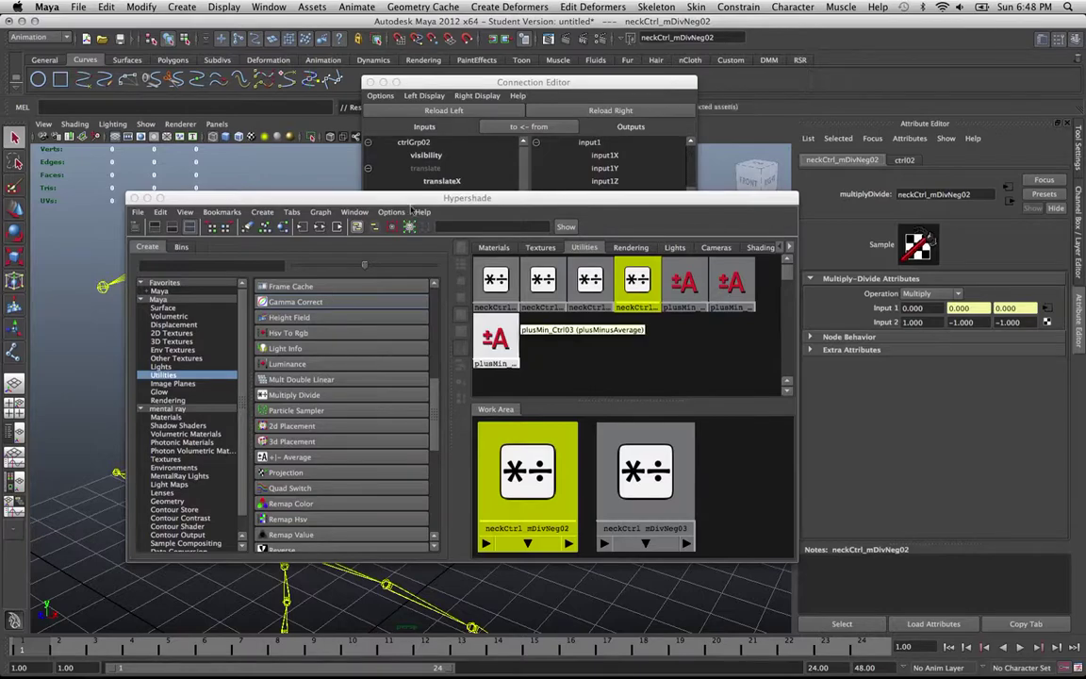
Uncover the rig behind the editor windows and move the head control ctrl03 sideways to test the neck's bend.
{"action": "left_click_drag", "start_coordinate": [392, 201], "coordinate": [830, 314]}
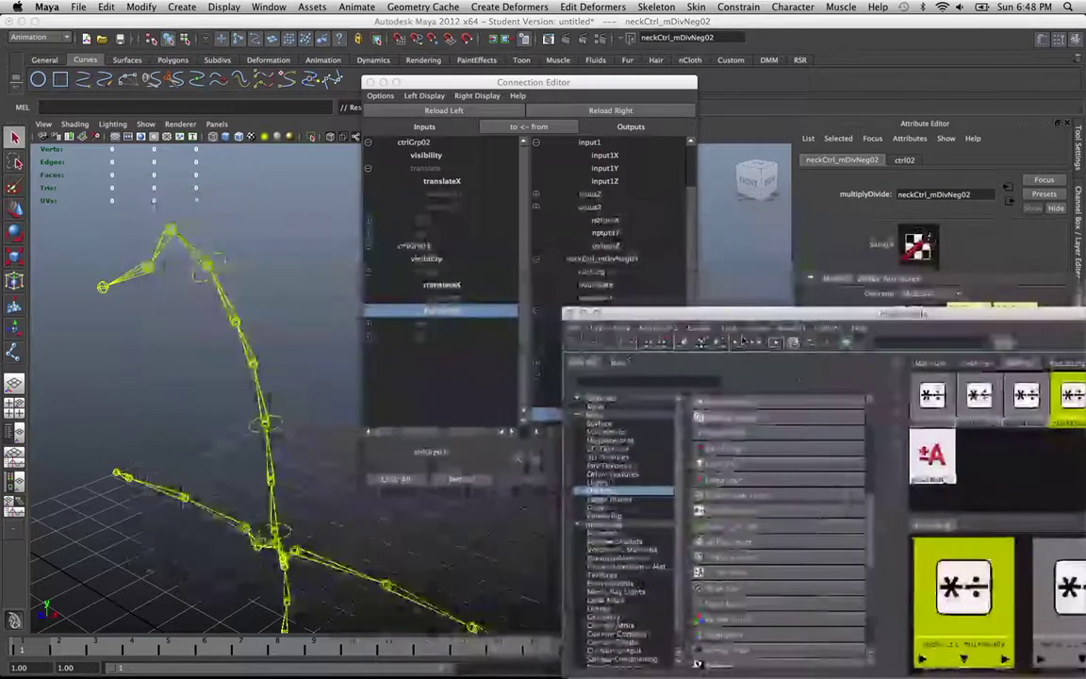
{"action": "left_click", "coordinate": [213, 268]}
{"action": "left_click_drag", "start_coordinate": [426, 87], "coordinate": [687, 136]}
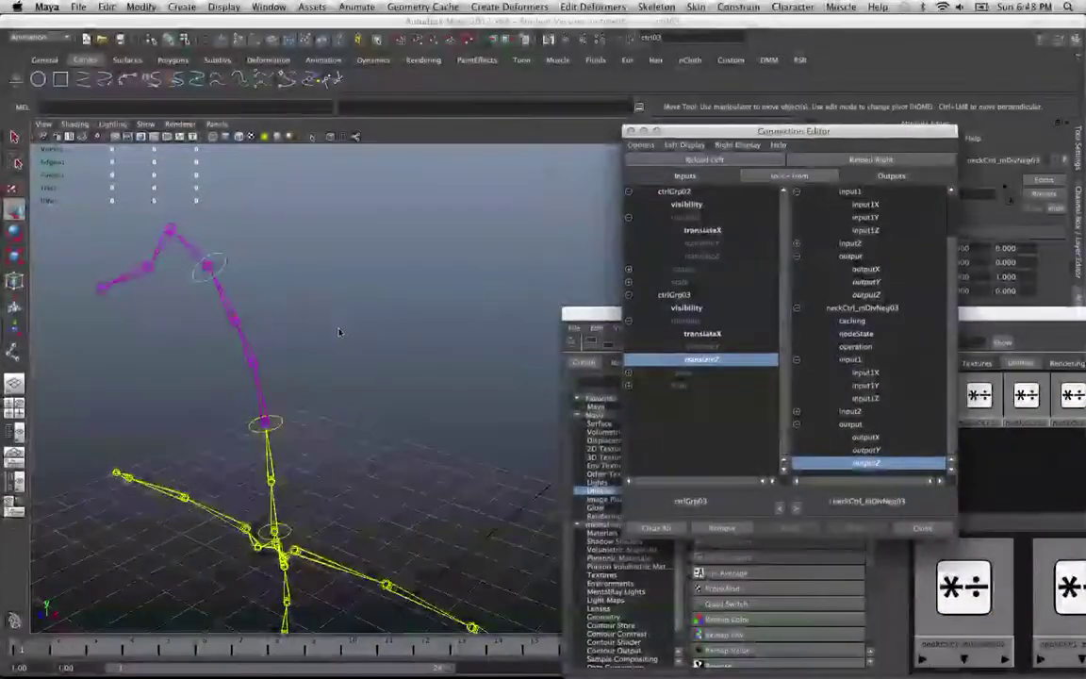
{"action": "left_click_drag", "start_coordinate": [336, 332], "coordinate": [320, 323], "text": "alt"}
{"action": "left_click", "coordinate": [223, 273]}
{"action": "left_click_drag", "start_coordinate": [251, 295], "coordinate": [167, 298], "text": "alt"}
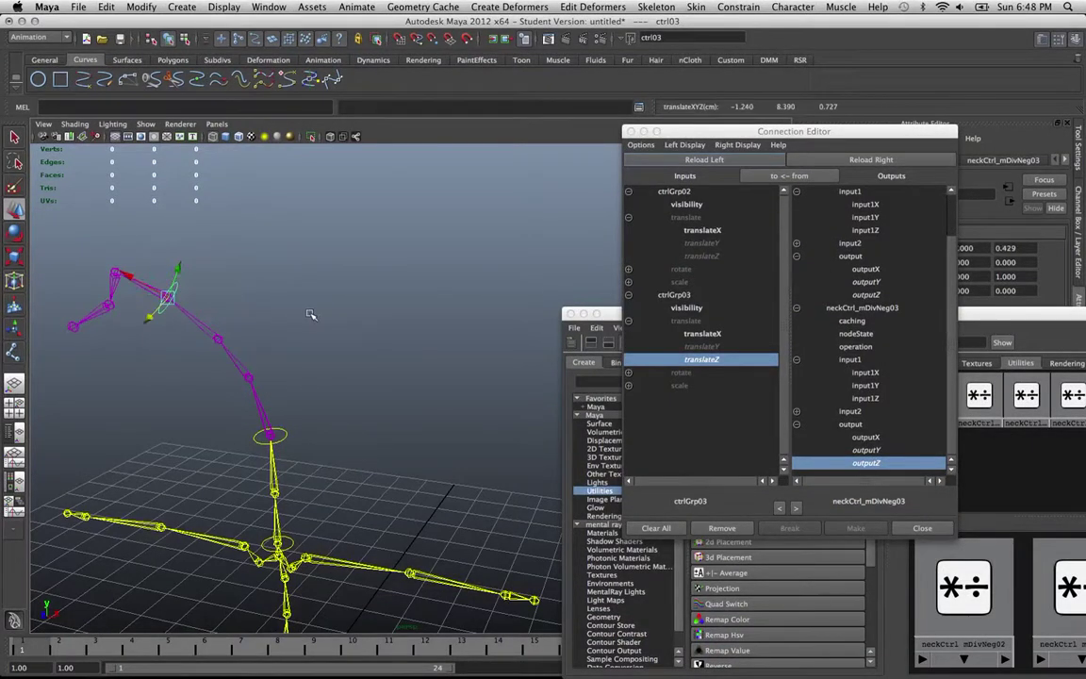
Move the neck control ctrl02 about 0.421 along its Z axis to test the bend, and close the Connection Editor and Hypershade.
{"action": "left_click", "coordinate": [267, 351]}
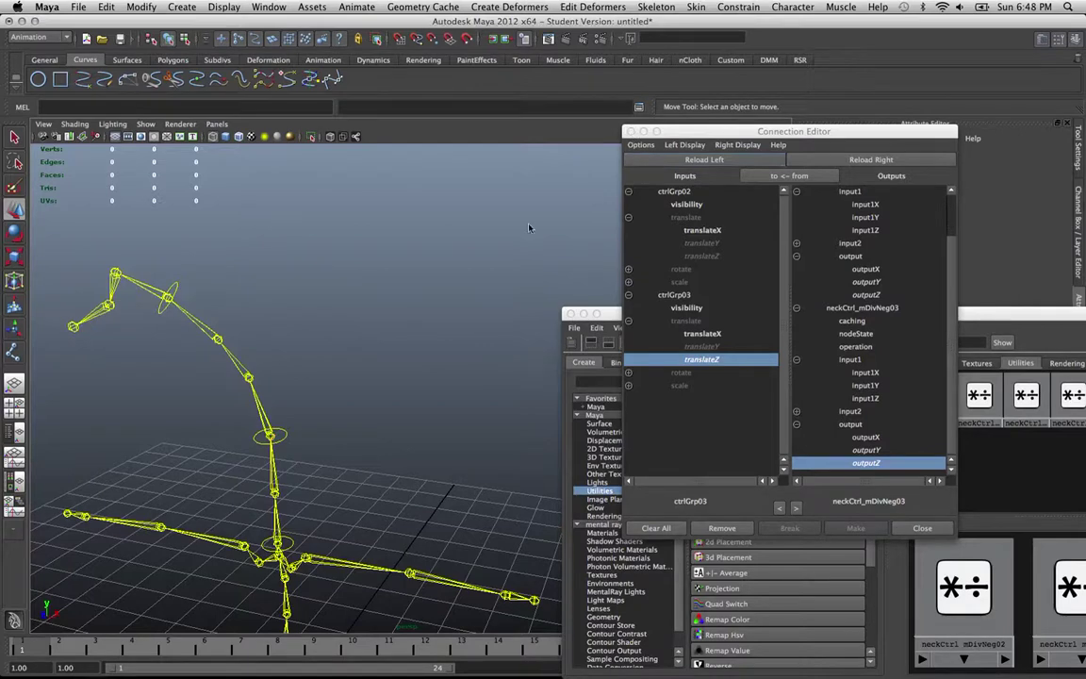
{"action": "left_click", "coordinate": [274, 438]}
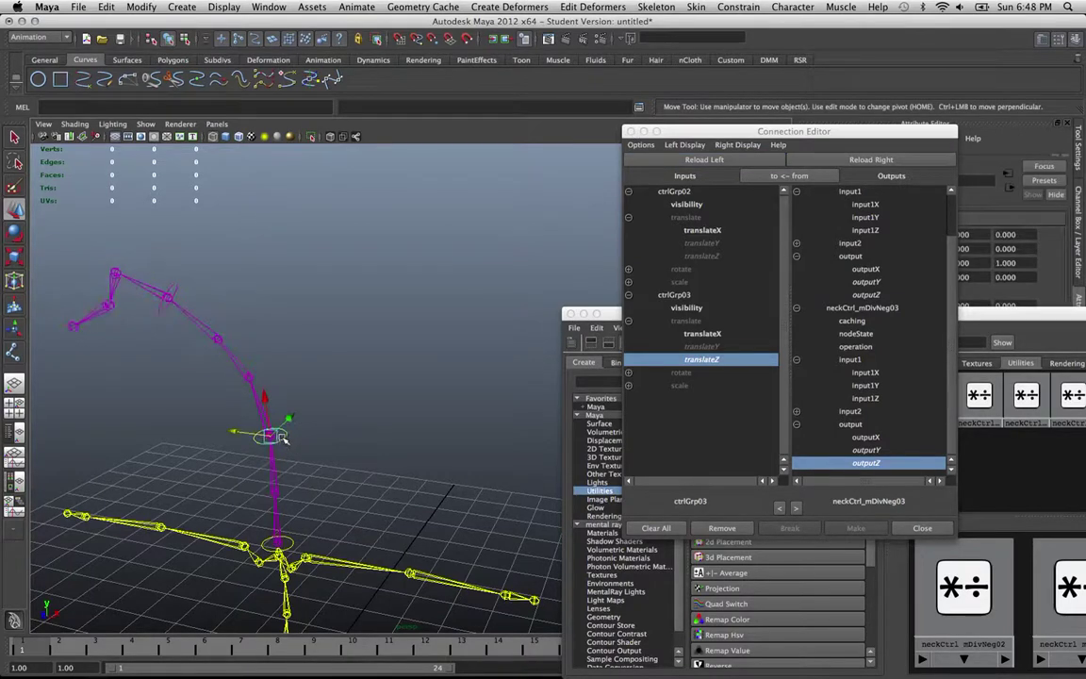
{"action": "left_click", "coordinate": [240, 433]}
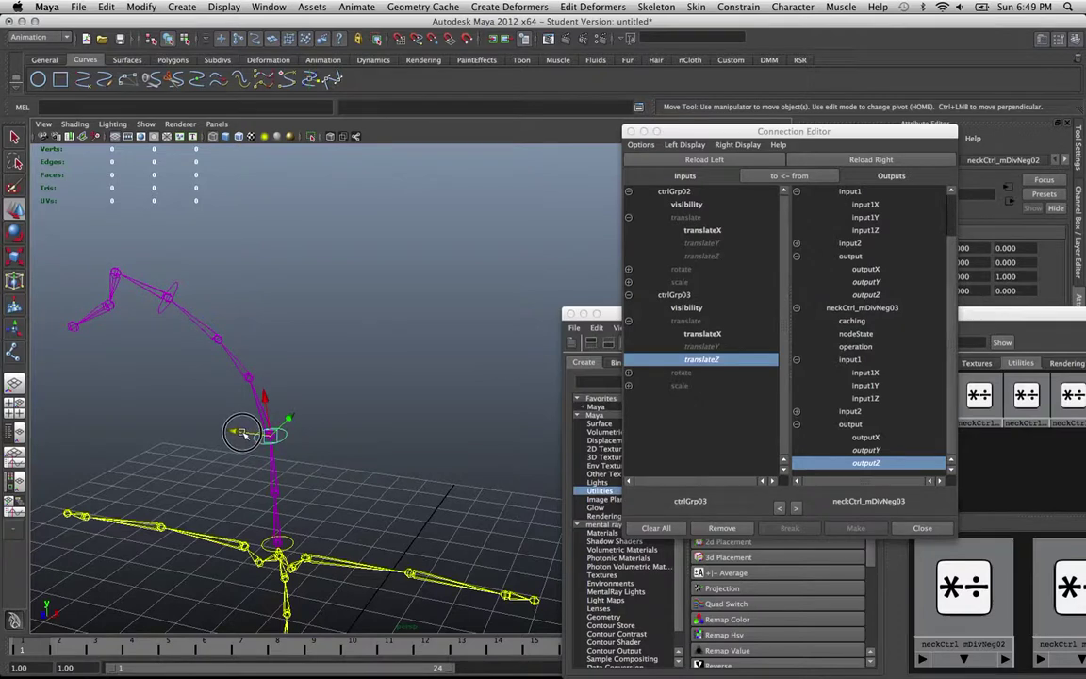
{"action": "left_click_drag", "start_coordinate": [241, 433], "coordinate": [221, 422]}
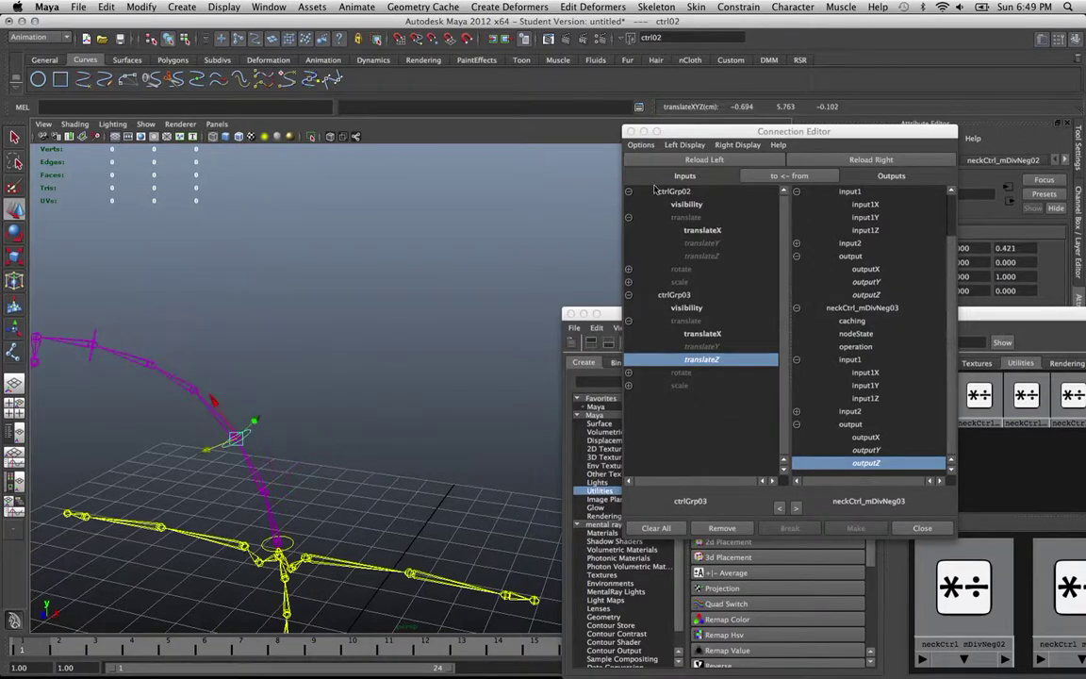
{"action": "left_click", "coordinate": [631, 131]}
{"action": "left_click", "coordinate": [570, 313]}
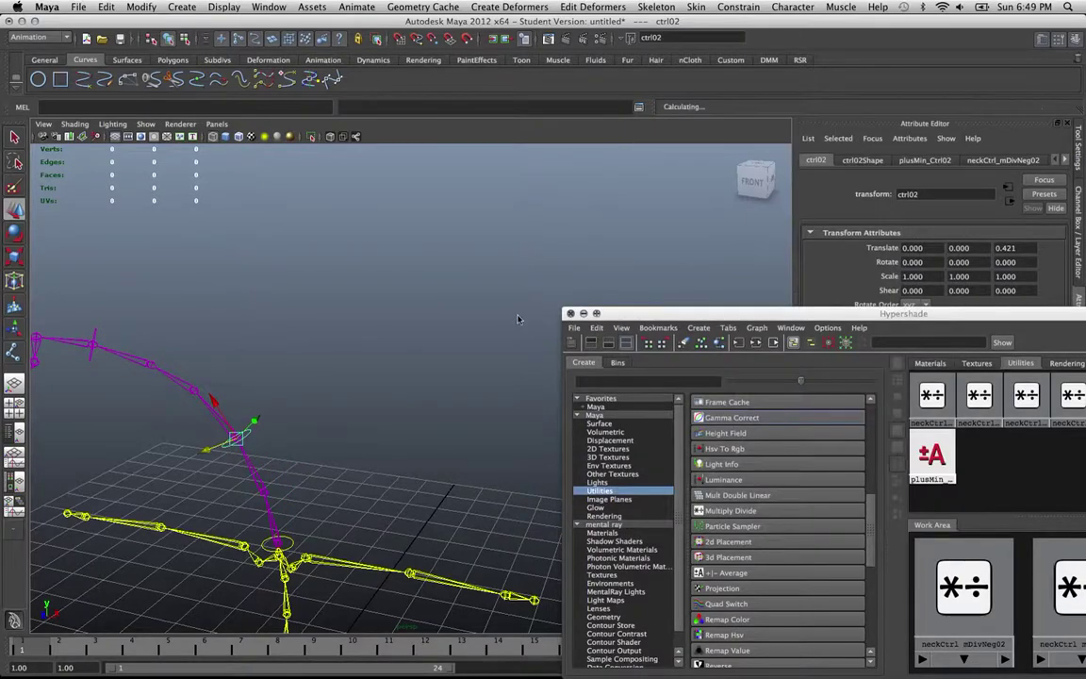
Test the bend in the other direction by moving ctrl02 about 0.764 and ctrl03 about 0.703 along their Y axes.
{"action": "left_click_drag", "start_coordinate": [389, 252], "coordinate": [443, 382], "text": "alt"}
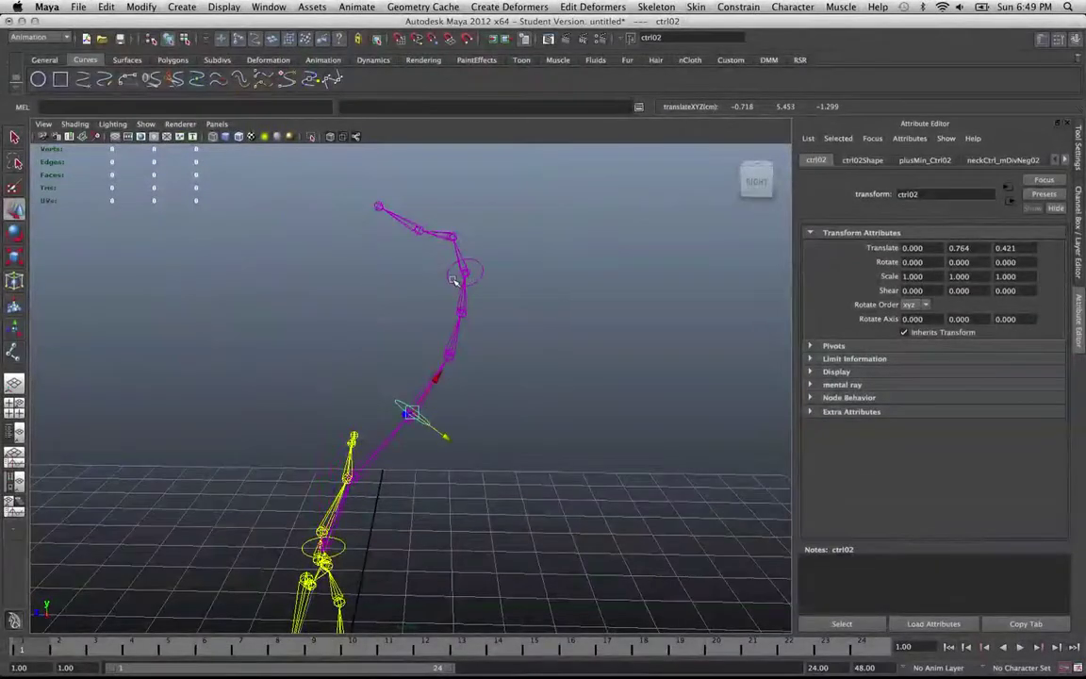
{"action": "left_click", "coordinate": [457, 278]}
{"action": "left_click_drag", "start_coordinate": [462, 273], "coordinate": [533, 366]}
{"action": "left_click_drag", "start_coordinate": [424, 369], "coordinate": [361, 410], "text": "alt"}
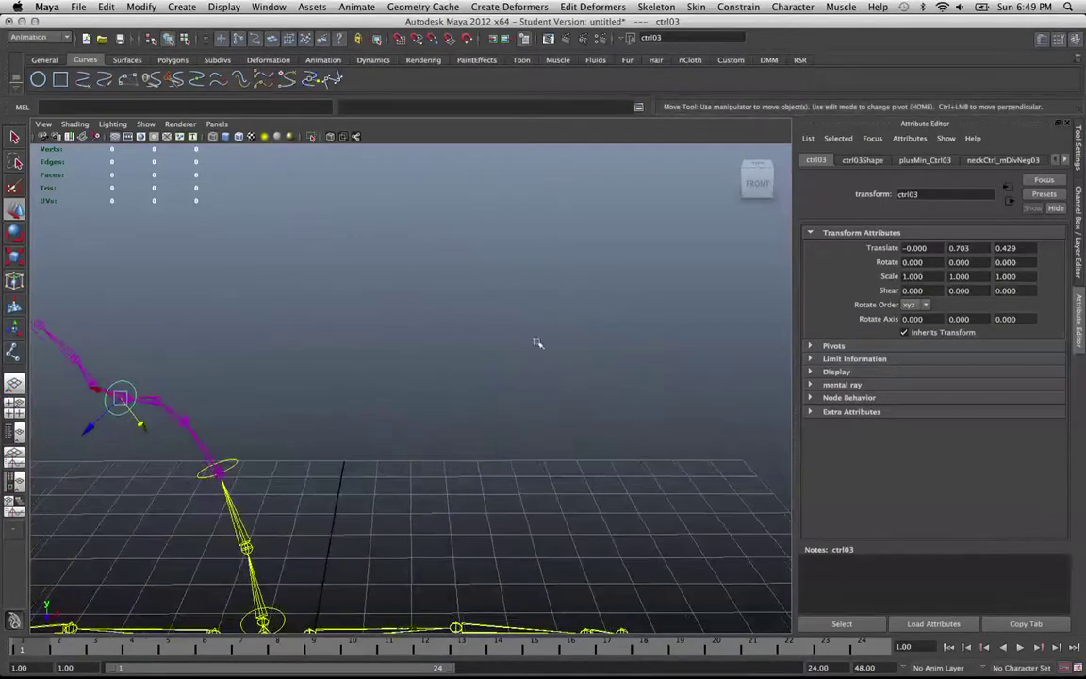
Test the control rotations by turning ctrl02 about 35 degrees around Y and ctrl03 about -22 degrees around Z.
{"action": "left_click", "coordinate": [240, 468]}
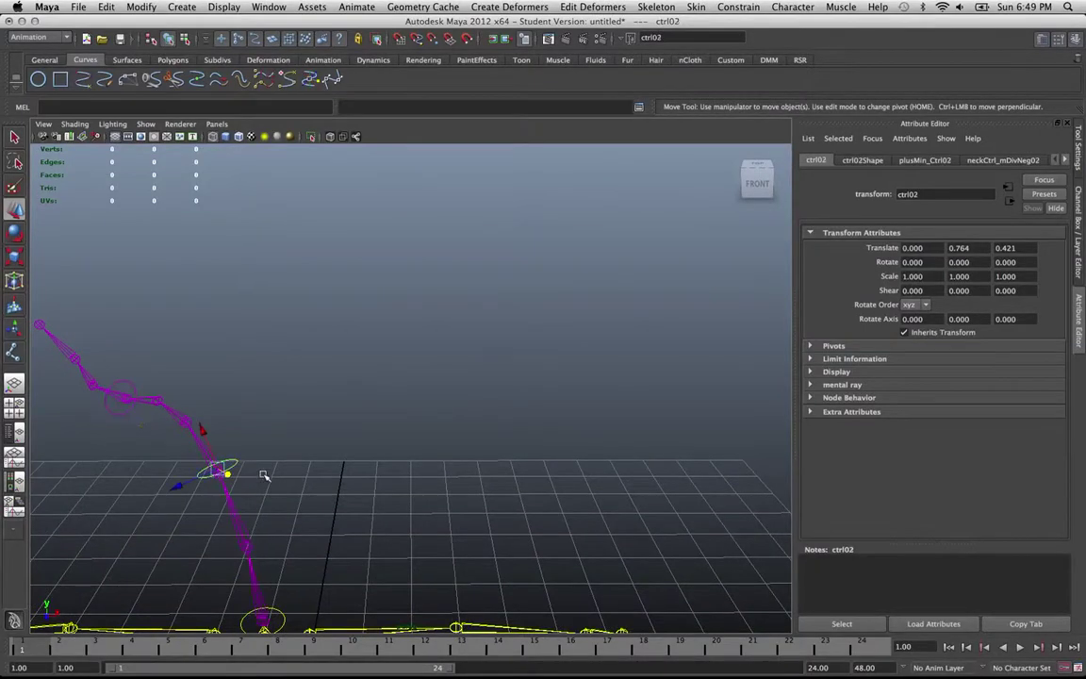
{"action": "key", "text": "e"}
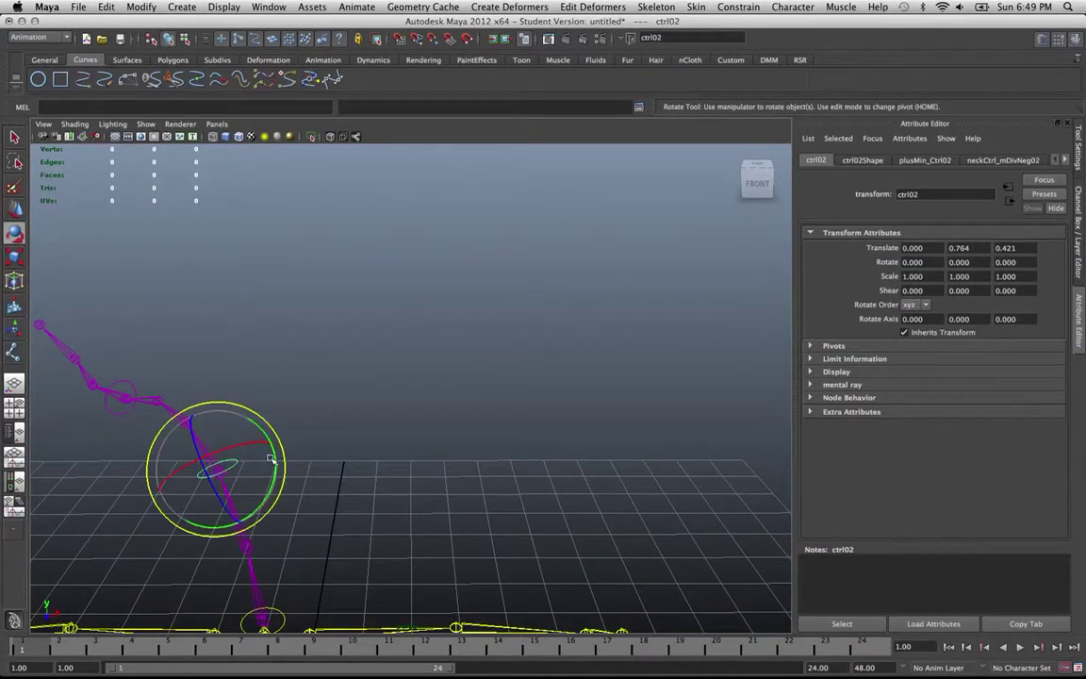
{"action": "left_click_drag", "start_coordinate": [271, 459], "coordinate": [298, 429]}
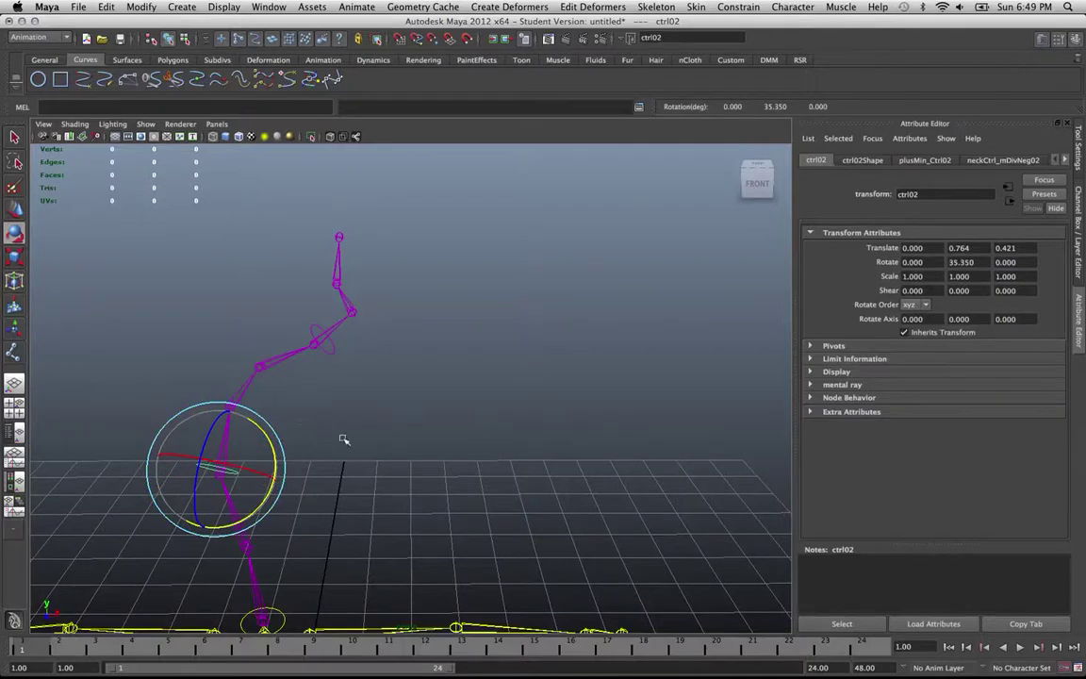
{"action": "left_click", "coordinate": [324, 348]}
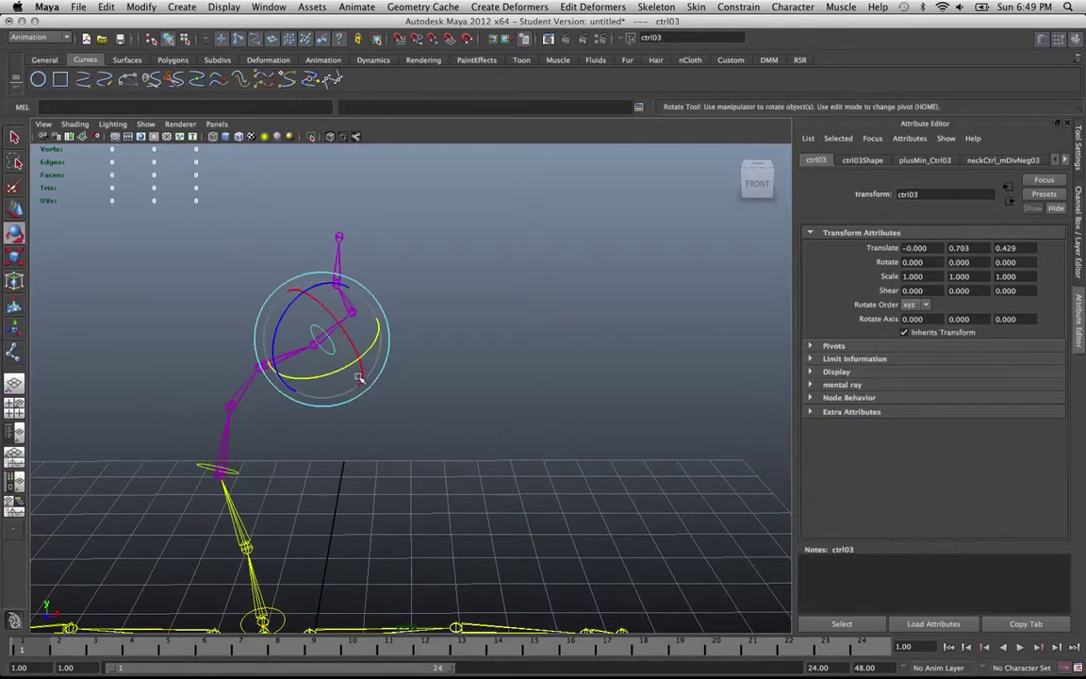
{"action": "left_click_drag", "start_coordinate": [286, 314], "coordinate": [270, 330]}
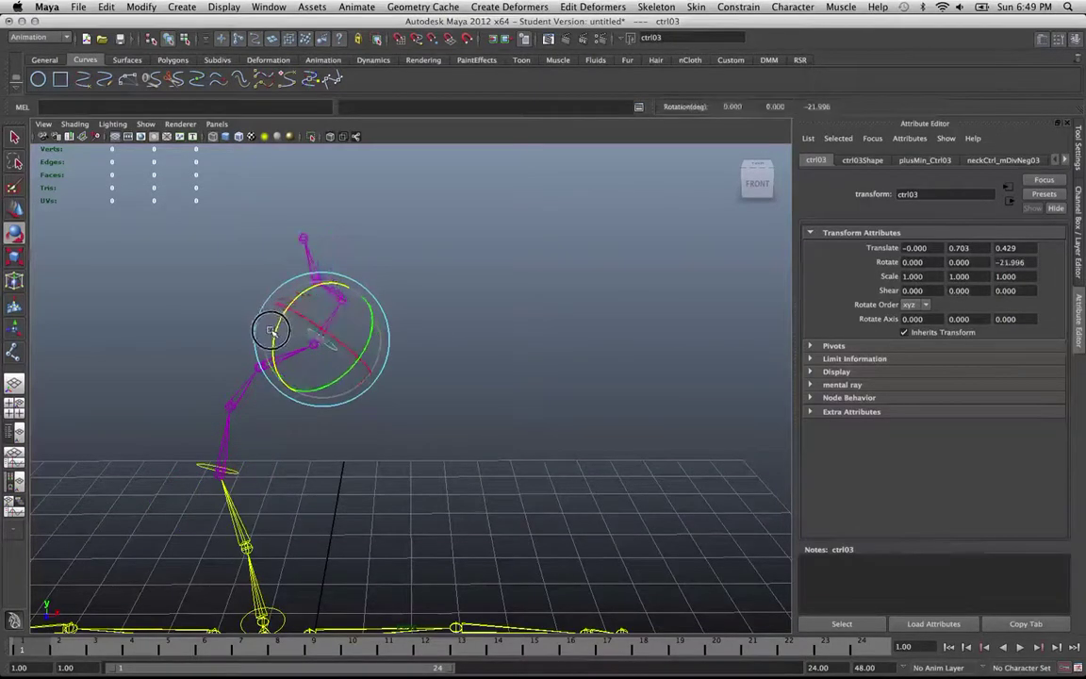
Reset all translate and rotate values of ctrl, ctrl02 and ctrl03 to 0, and deselect the controls.
{"action": "left_click", "coordinate": [238, 471]}
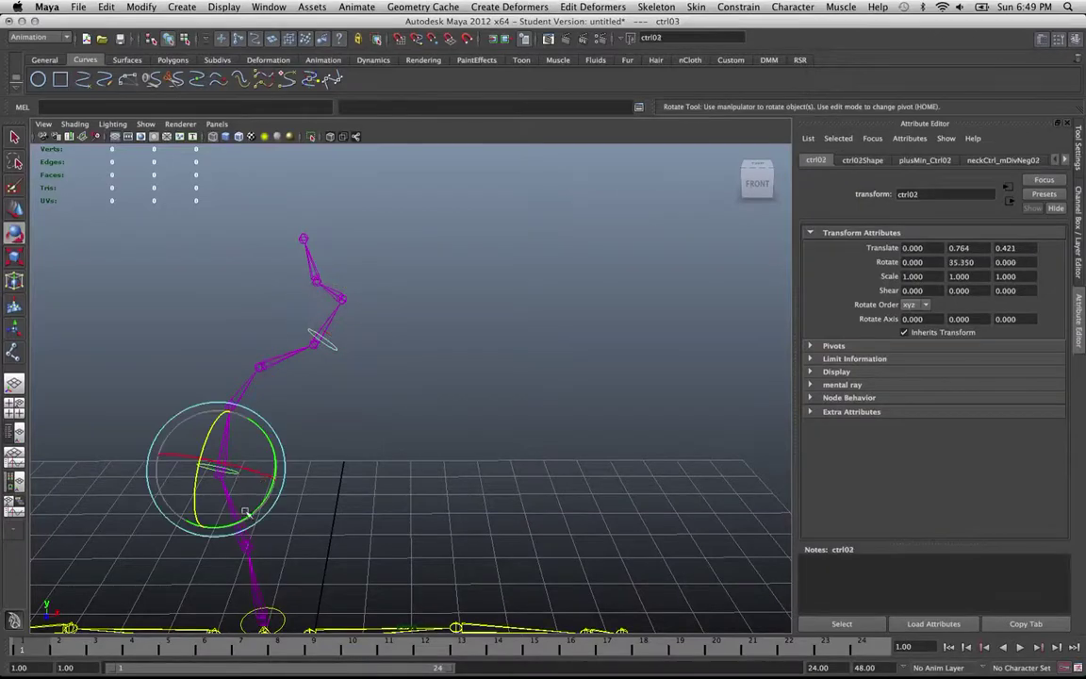
{"action": "left_click", "coordinate": [281, 615]}
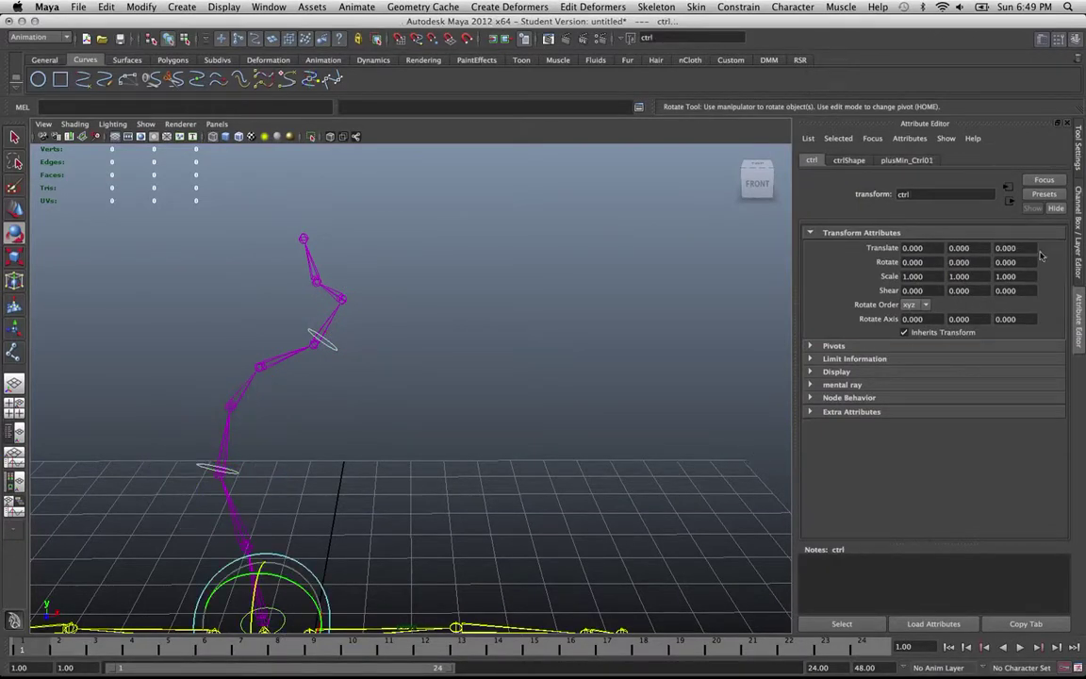
{"action": "left_click", "coordinate": [1077, 209]}
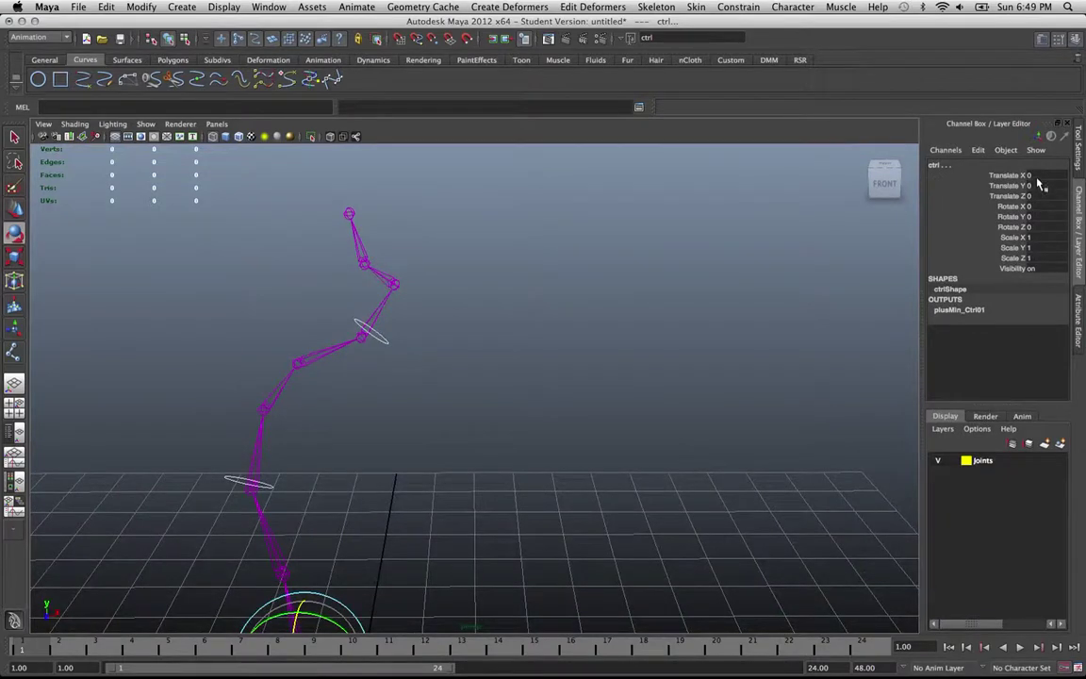
{"action": "left_click_drag", "start_coordinate": [1040, 179], "coordinate": [1040, 224]}
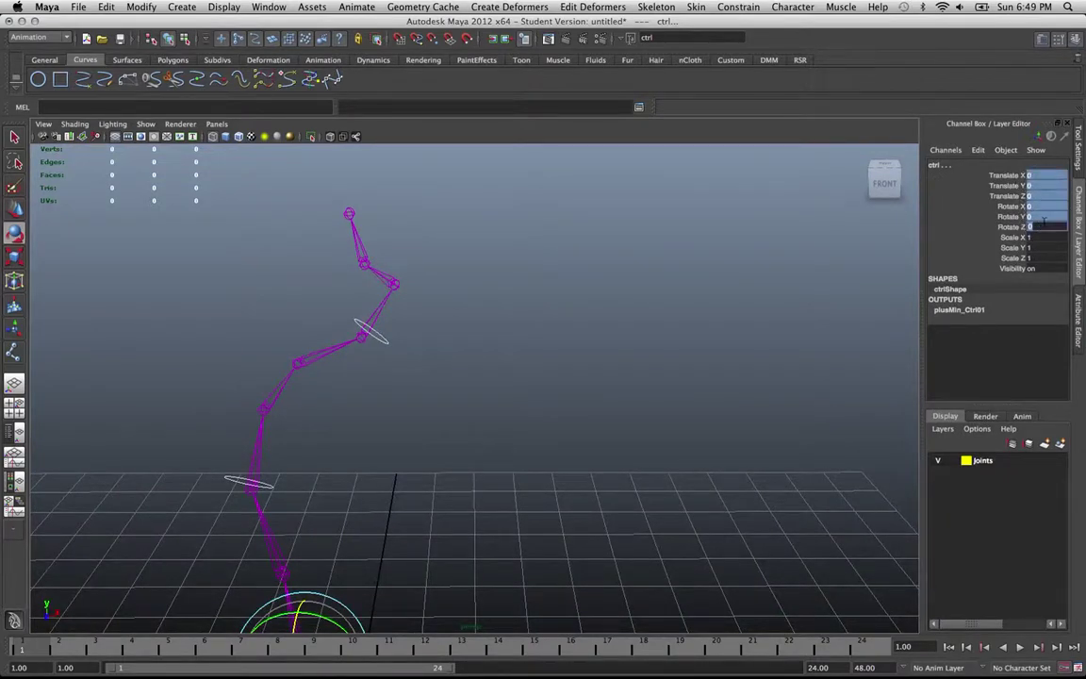
{"action": "key", "text": "Return"}
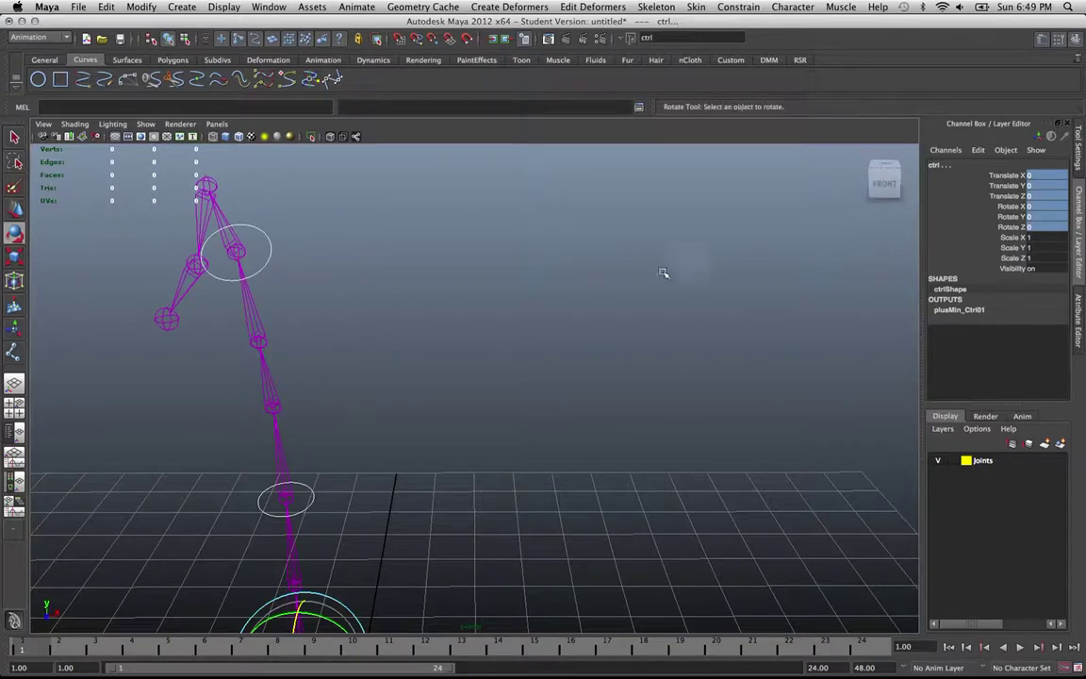
{"action": "left_click", "coordinate": [667, 280]}
{"action": "left_click_drag", "start_coordinate": [667, 282], "coordinate": [652, 525], "text": "alt"}
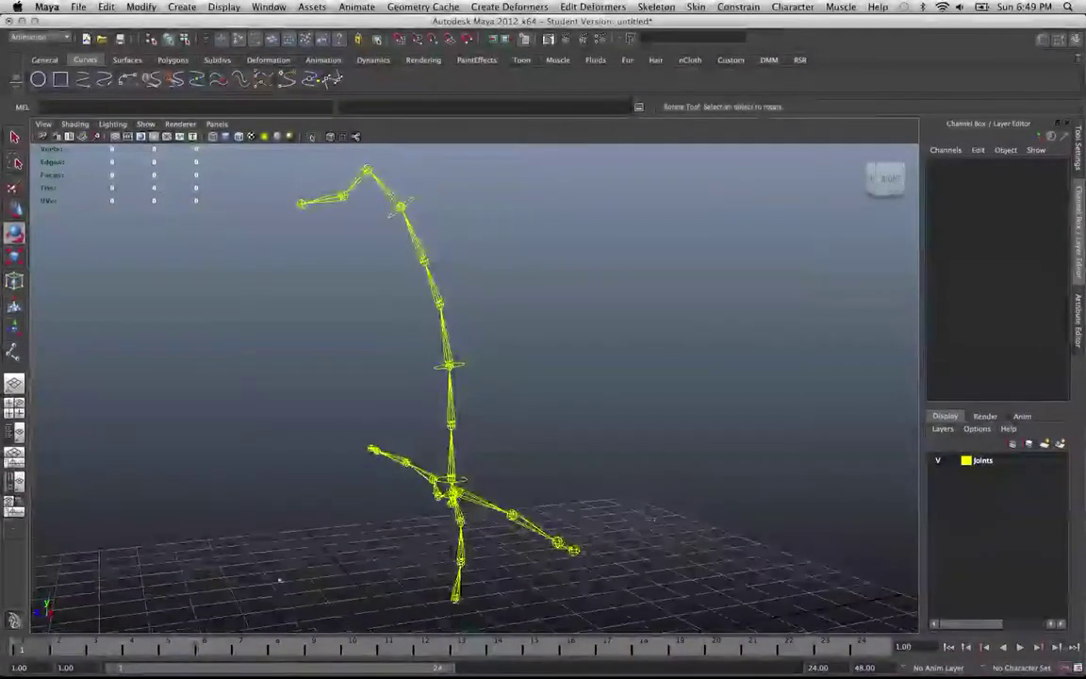